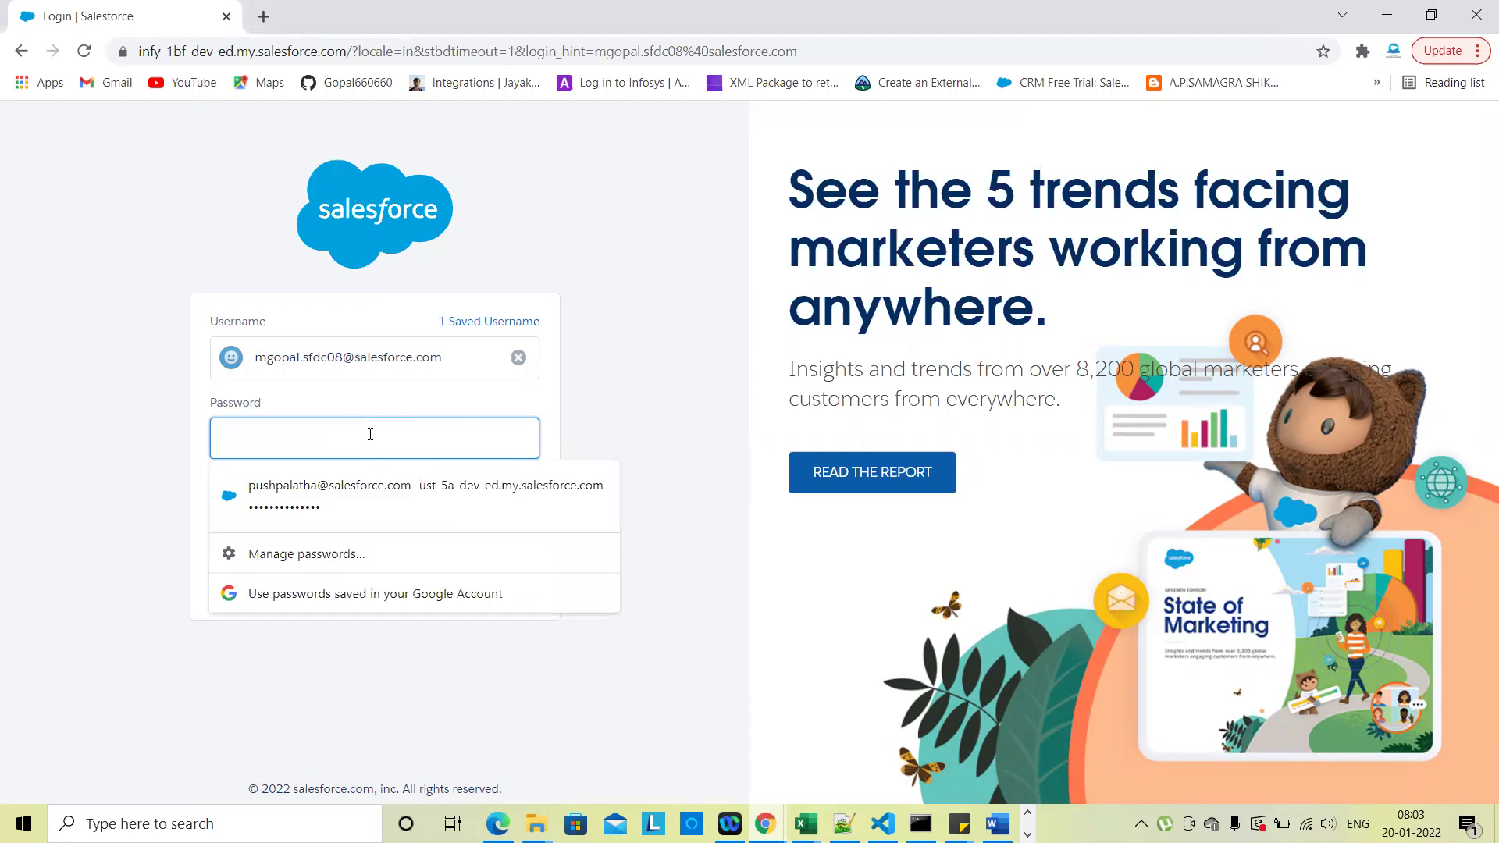
Enter the account password and log in to the org
{"action": "type", "text": "•••••••"}
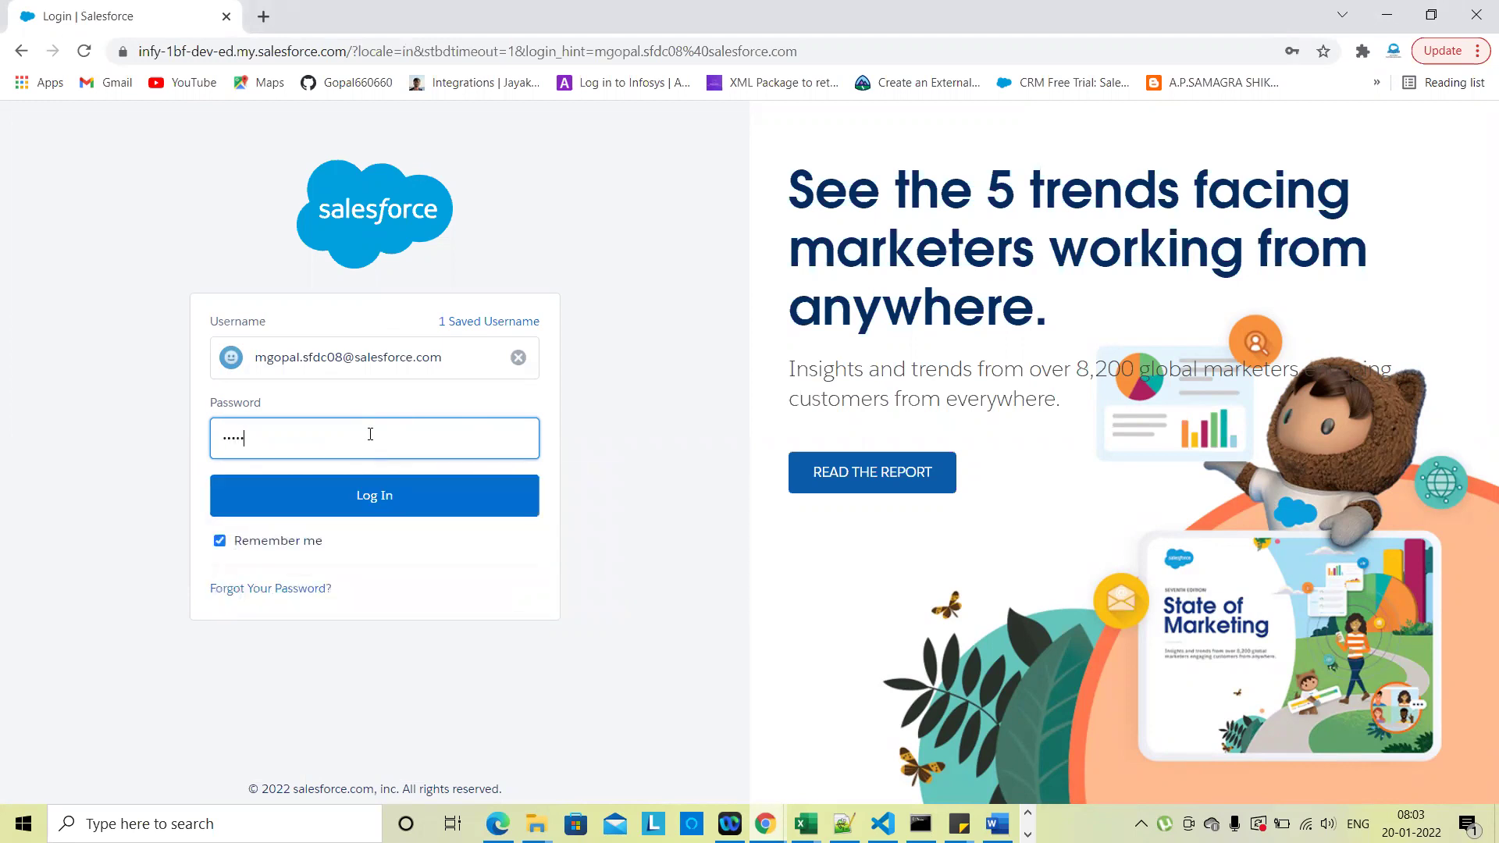
{"action": "type", "text": "••"}
{"action": "left_click", "coordinate": [368, 500]}
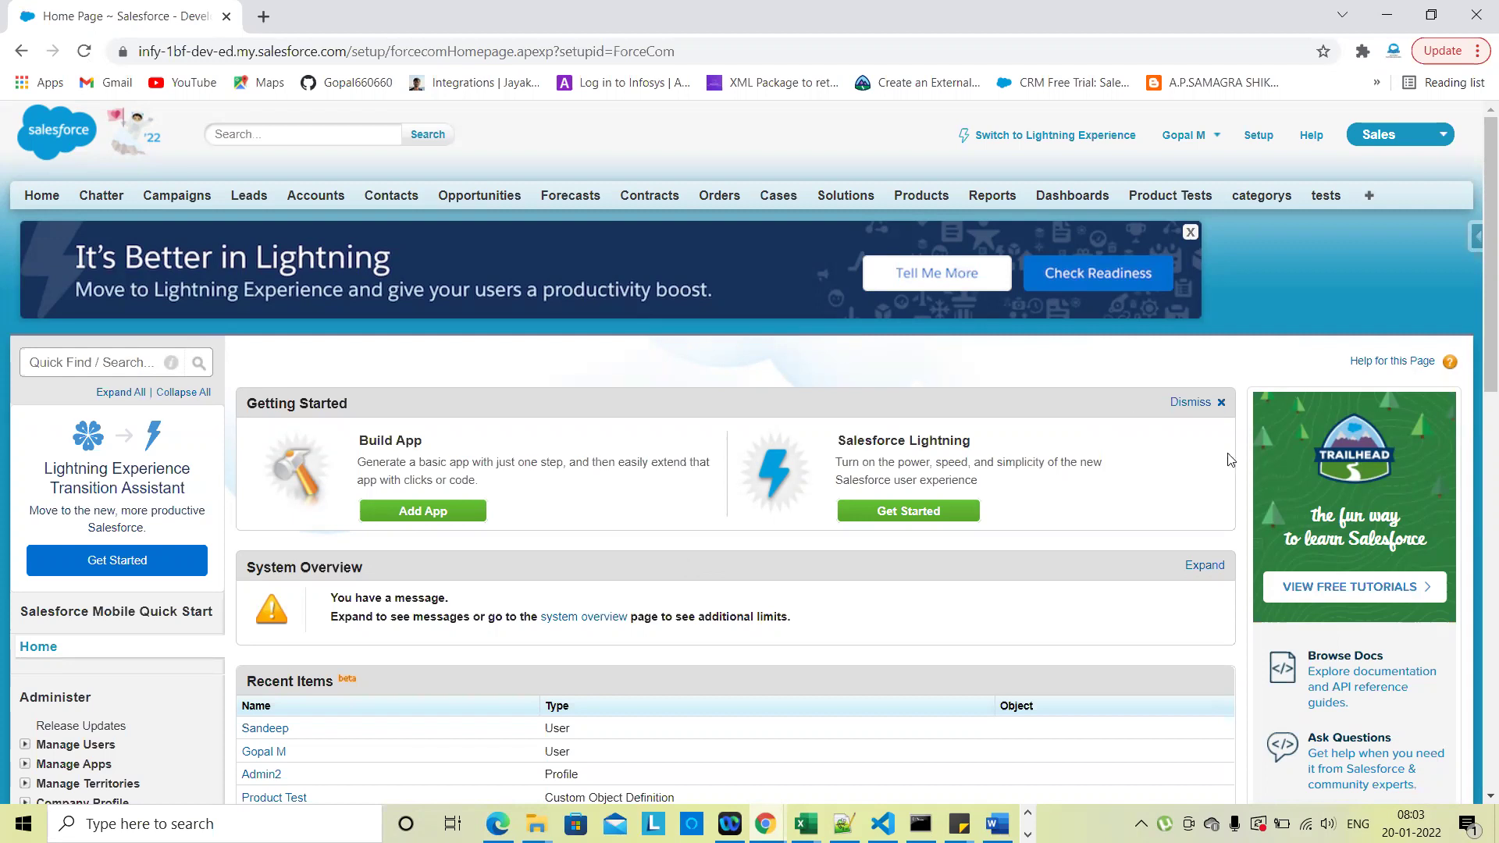
Create a new case from the Cases page and try to save it without filling in any fields
{"action": "left_click", "coordinate": [1262, 138]}
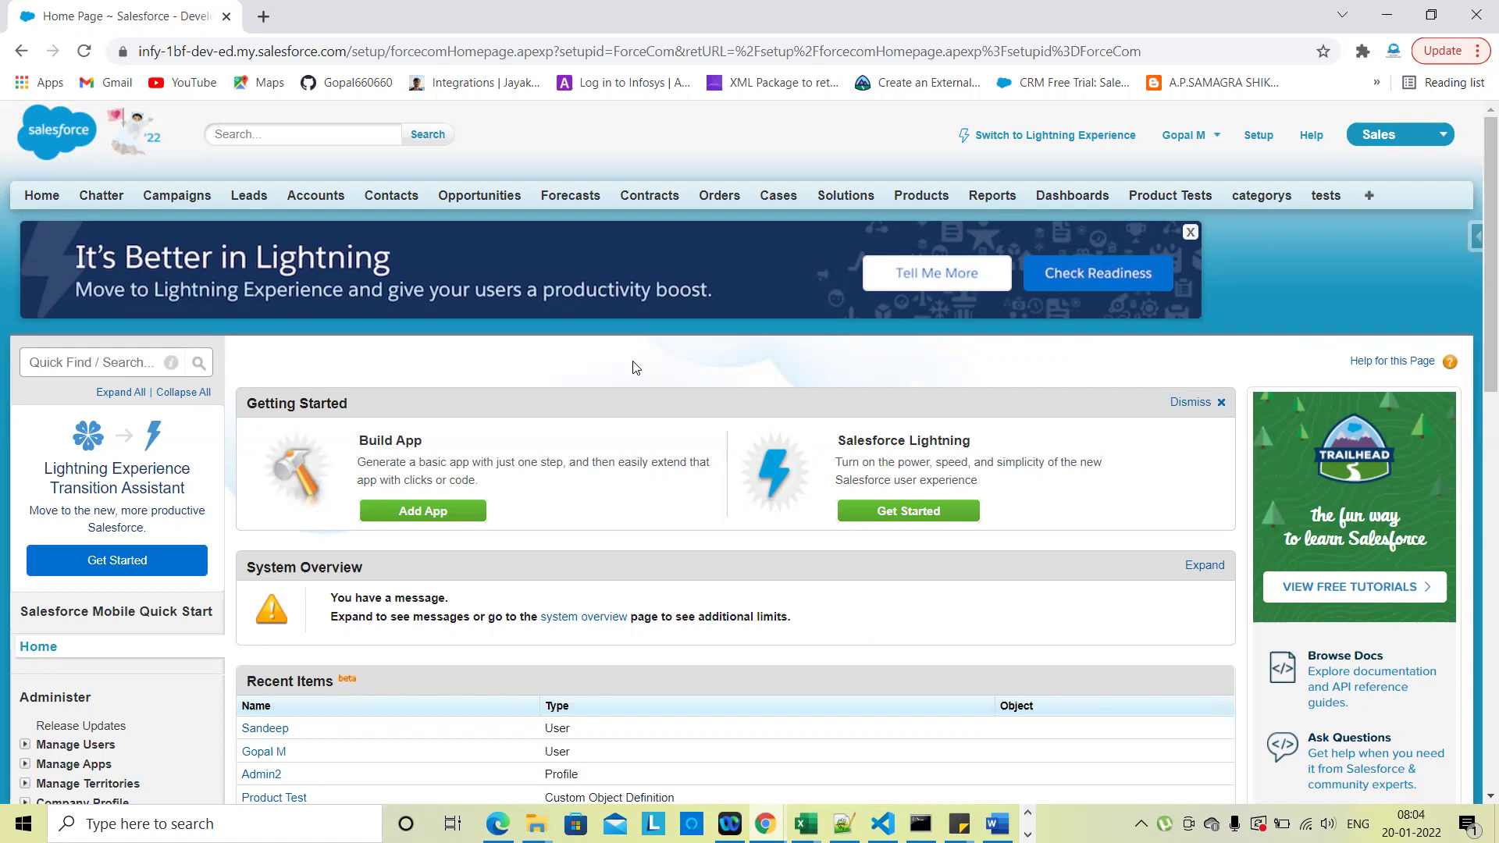
{"action": "left_click", "coordinate": [780, 198]}
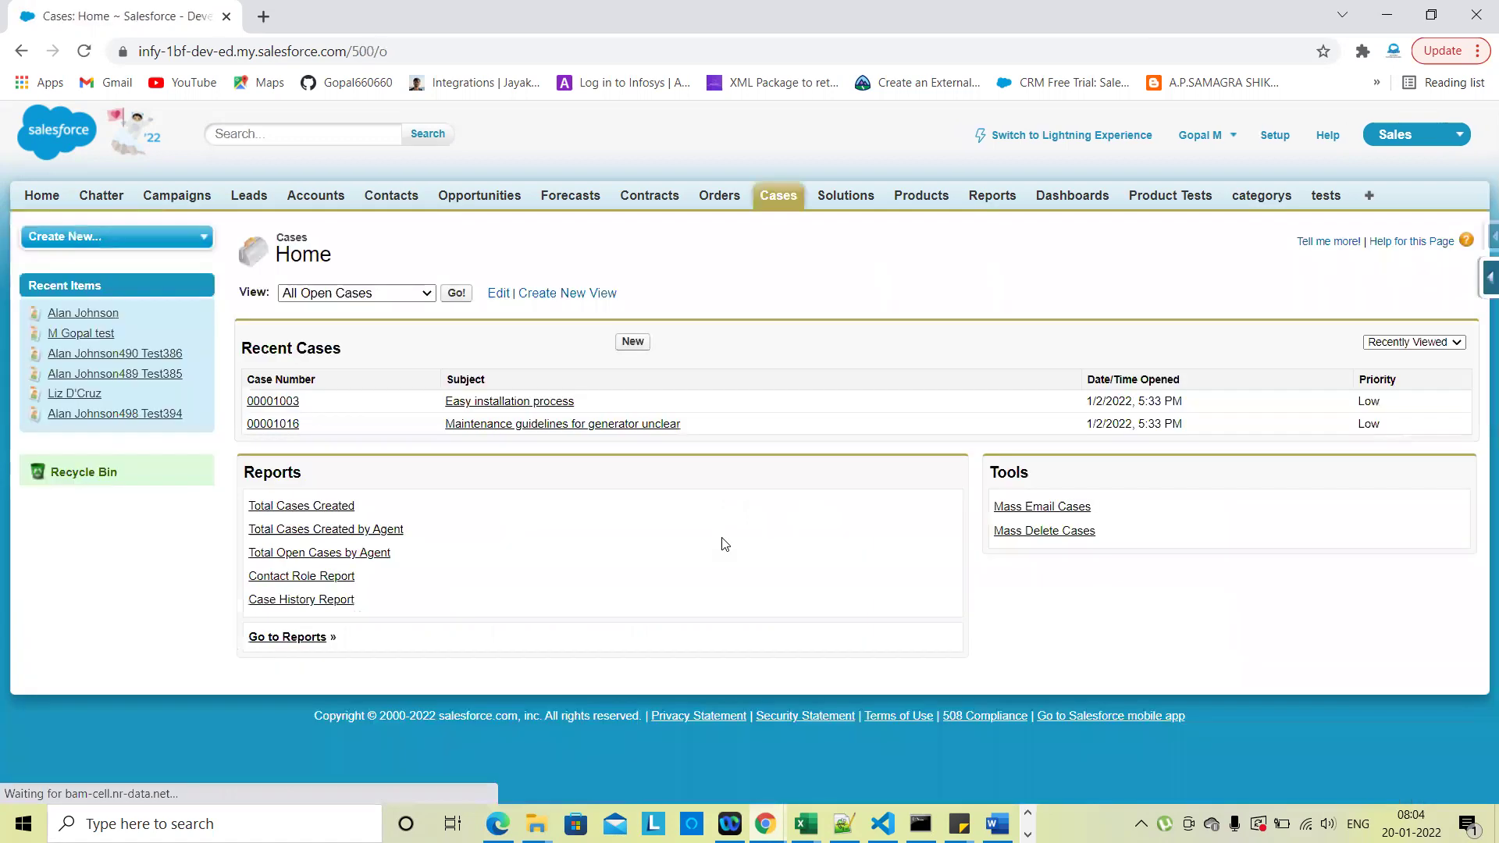
{"action": "left_click", "coordinate": [631, 342]}
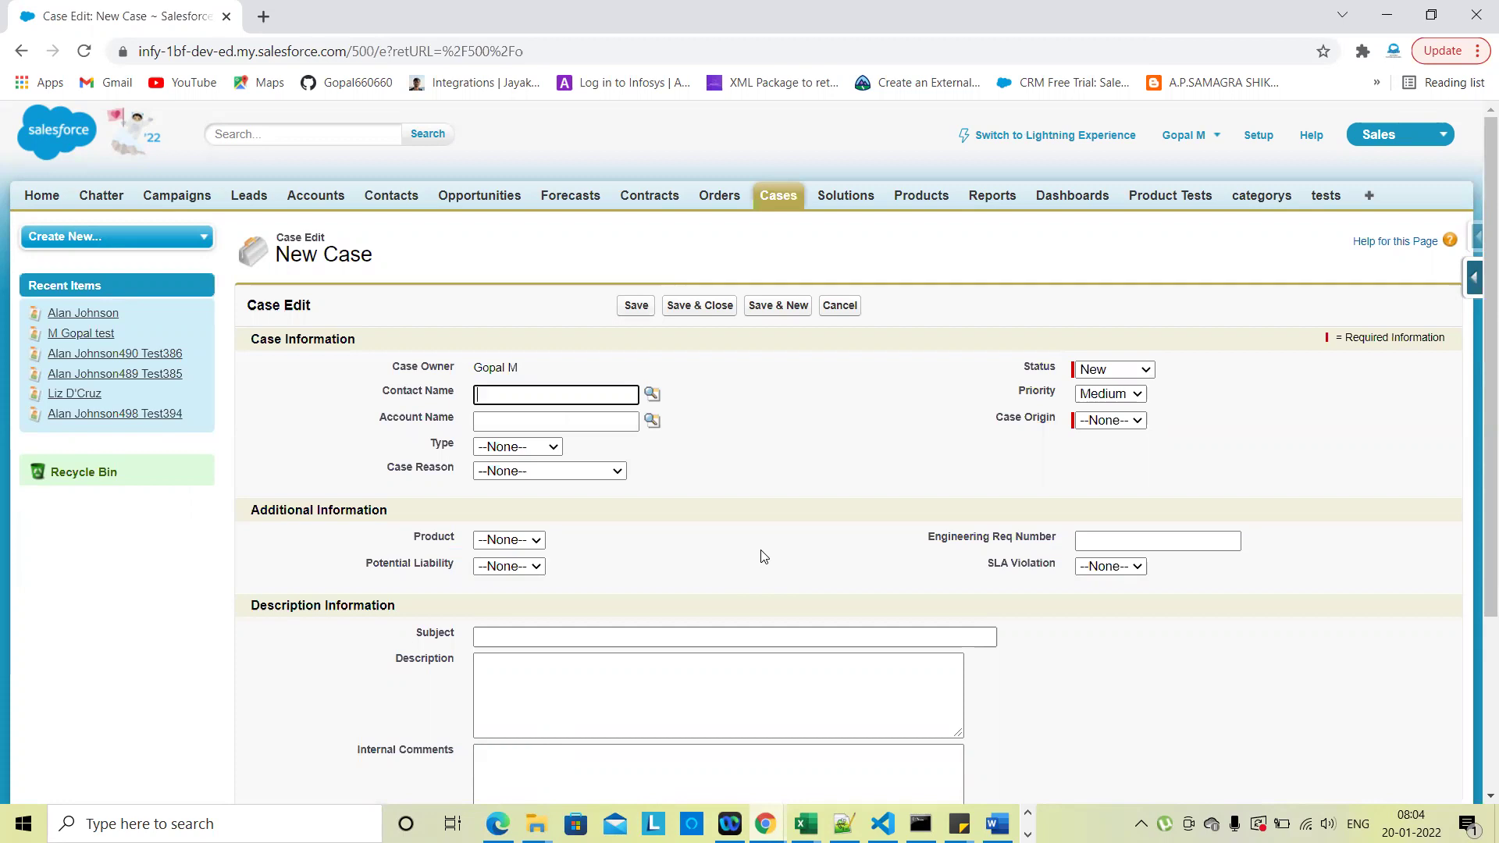
{"action": "scroll", "coordinate": [763, 555], "scroll_direction": "down", "scroll_amount": 3}
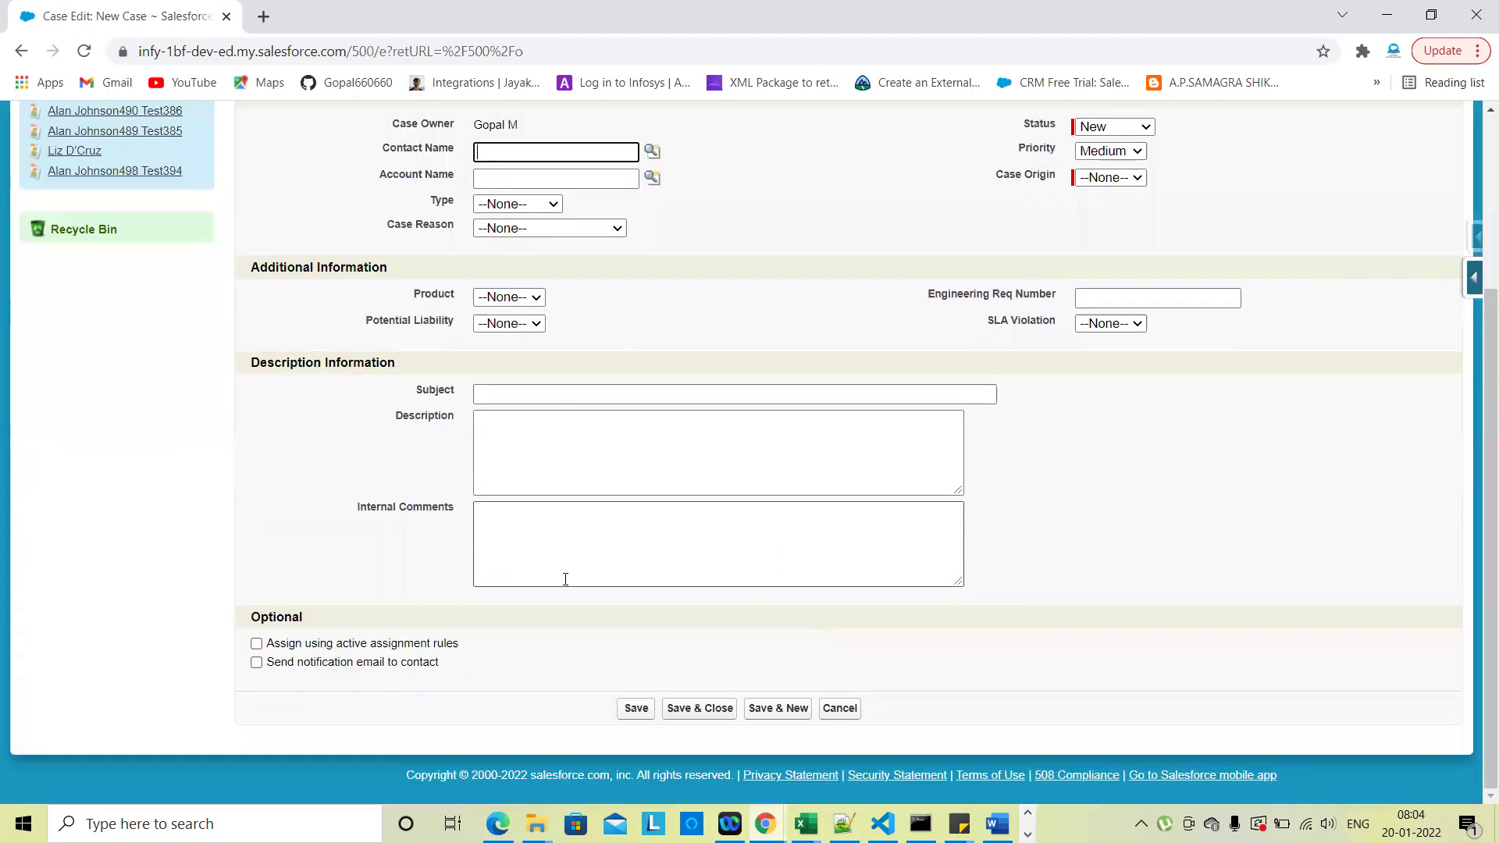
{"action": "scroll", "coordinate": [702, 500], "scroll_direction": "up", "scroll_amount": 3}
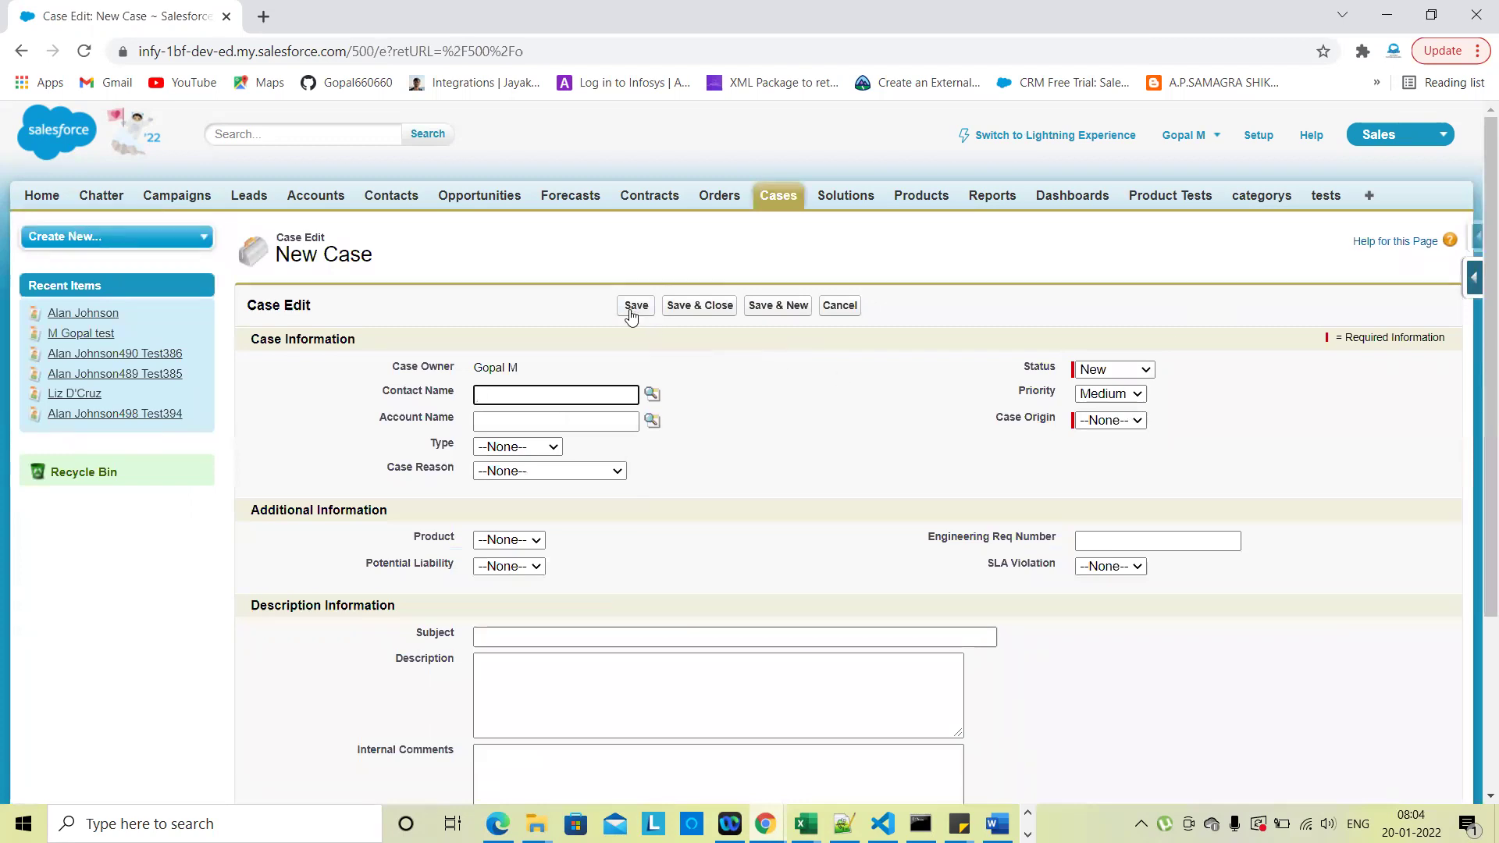
{"action": "left_click", "coordinate": [632, 313]}
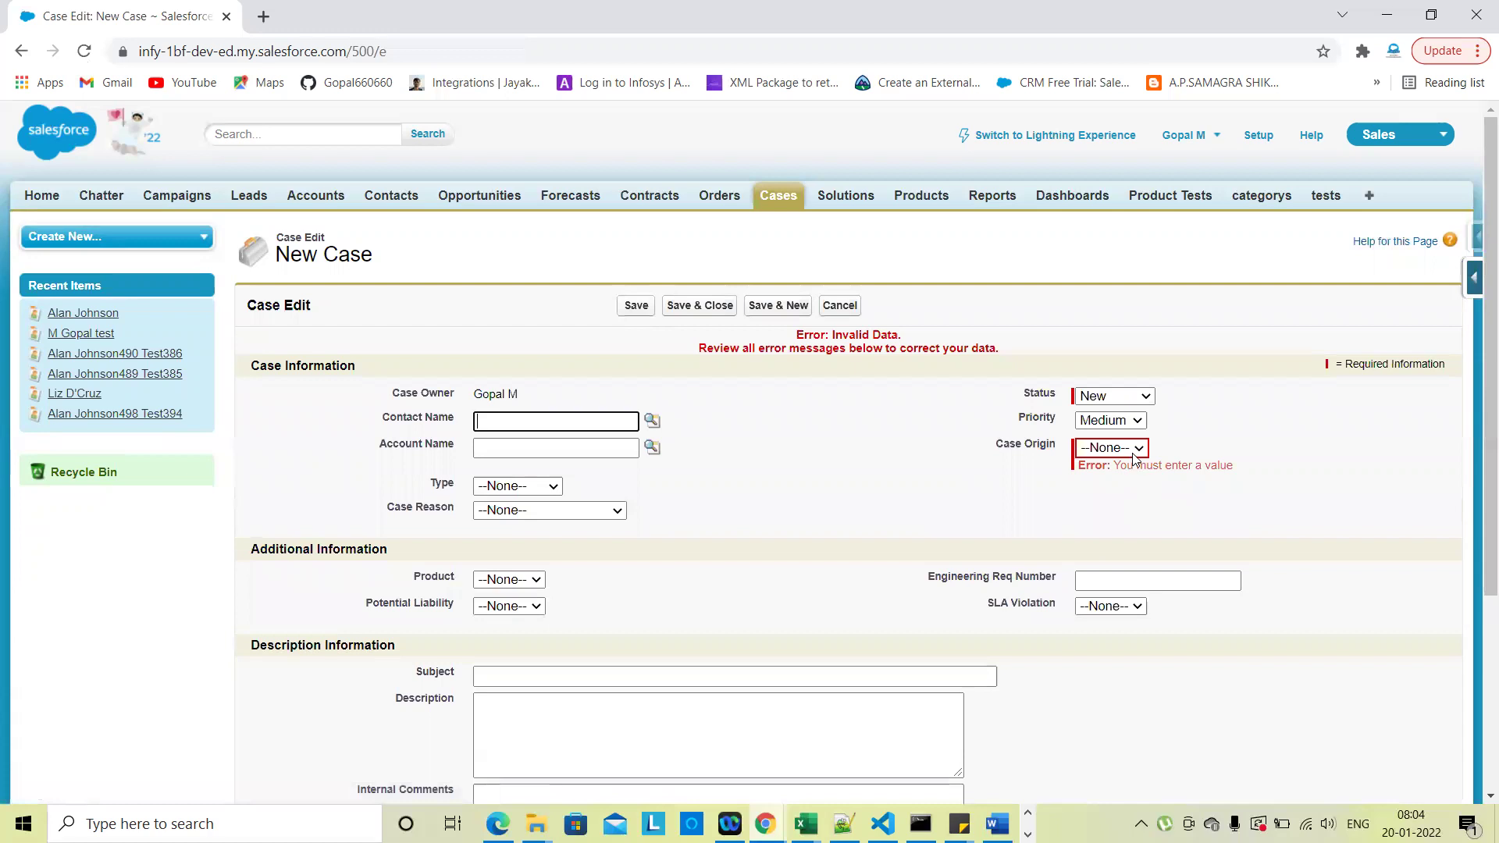
Set the new case's Case Origin to Email and save the case
{"action": "left_click", "coordinate": [1134, 458]}
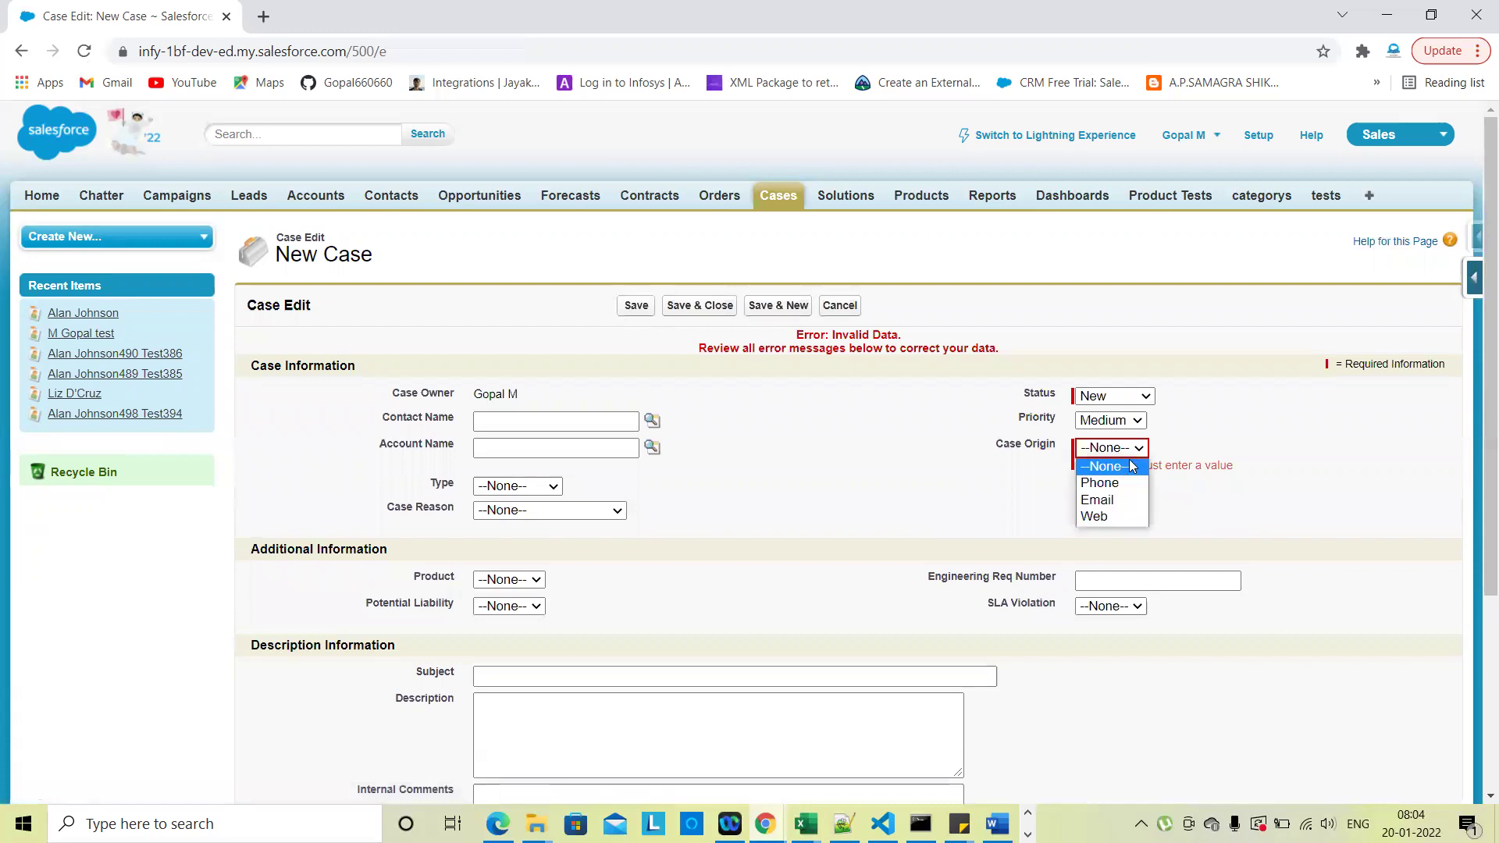
{"action": "left_click", "coordinate": [1112, 493]}
{"action": "left_click", "coordinate": [638, 311]}
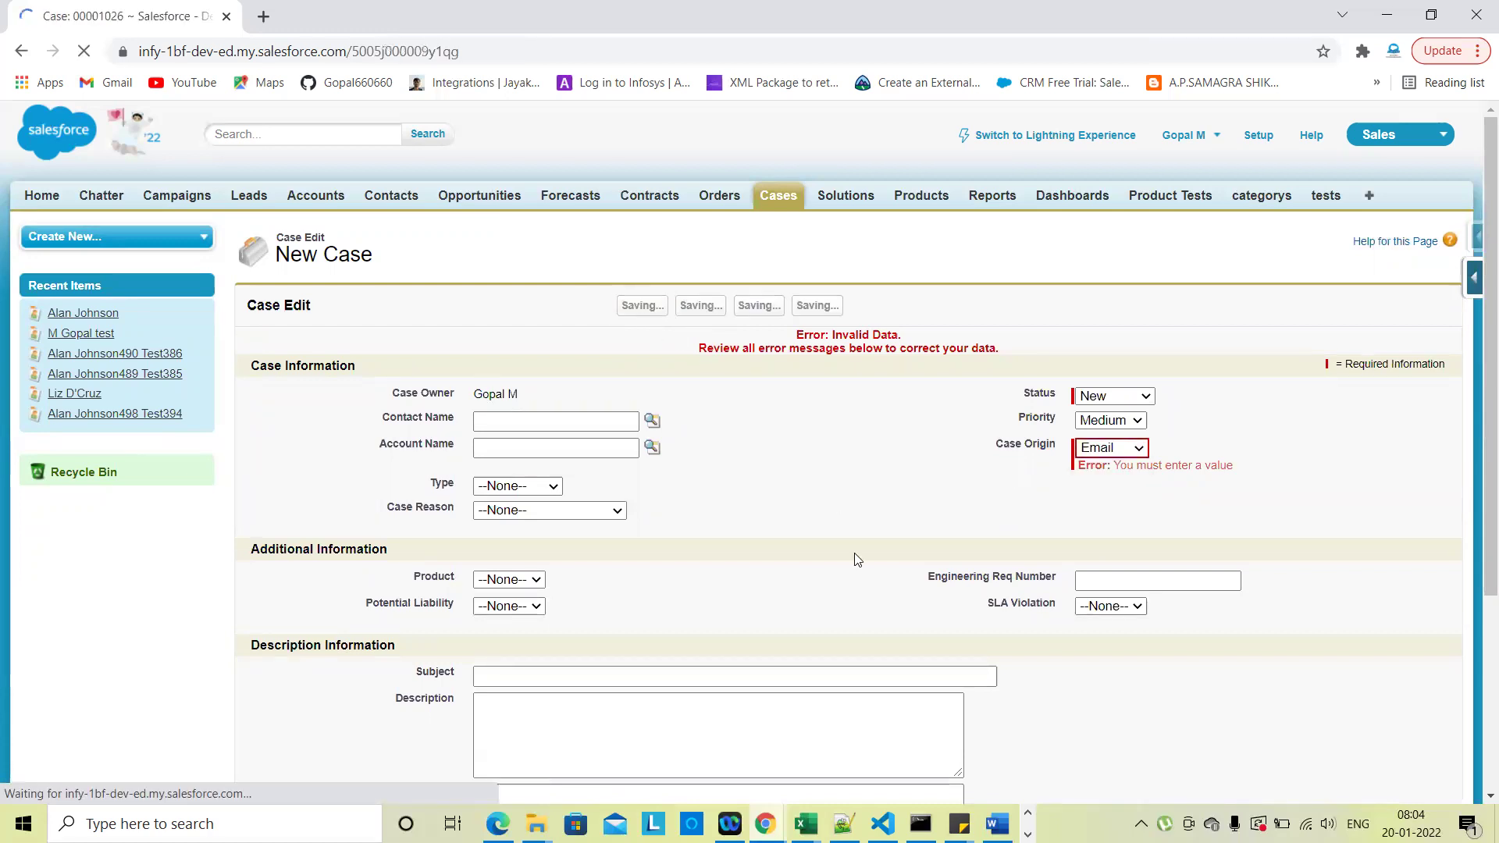
Look over the saved case's details and related lists, and open the case for editing
{"action": "scroll", "coordinate": [856, 559], "scroll_direction": "down", "scroll_amount": 1}
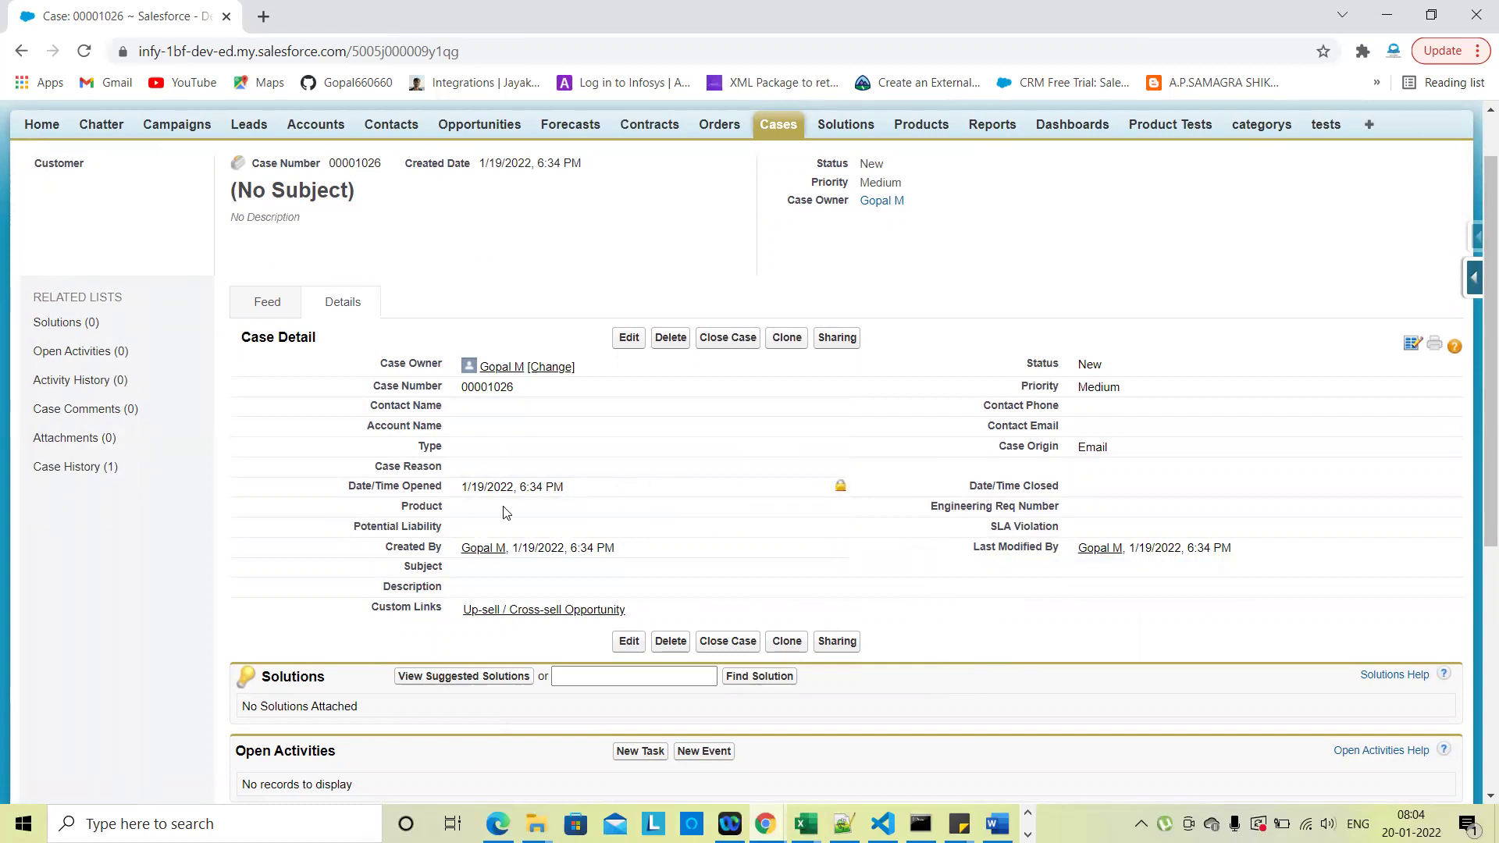
{"action": "scroll", "coordinate": [1004, 662], "scroll_direction": "down", "scroll_amount": 3}
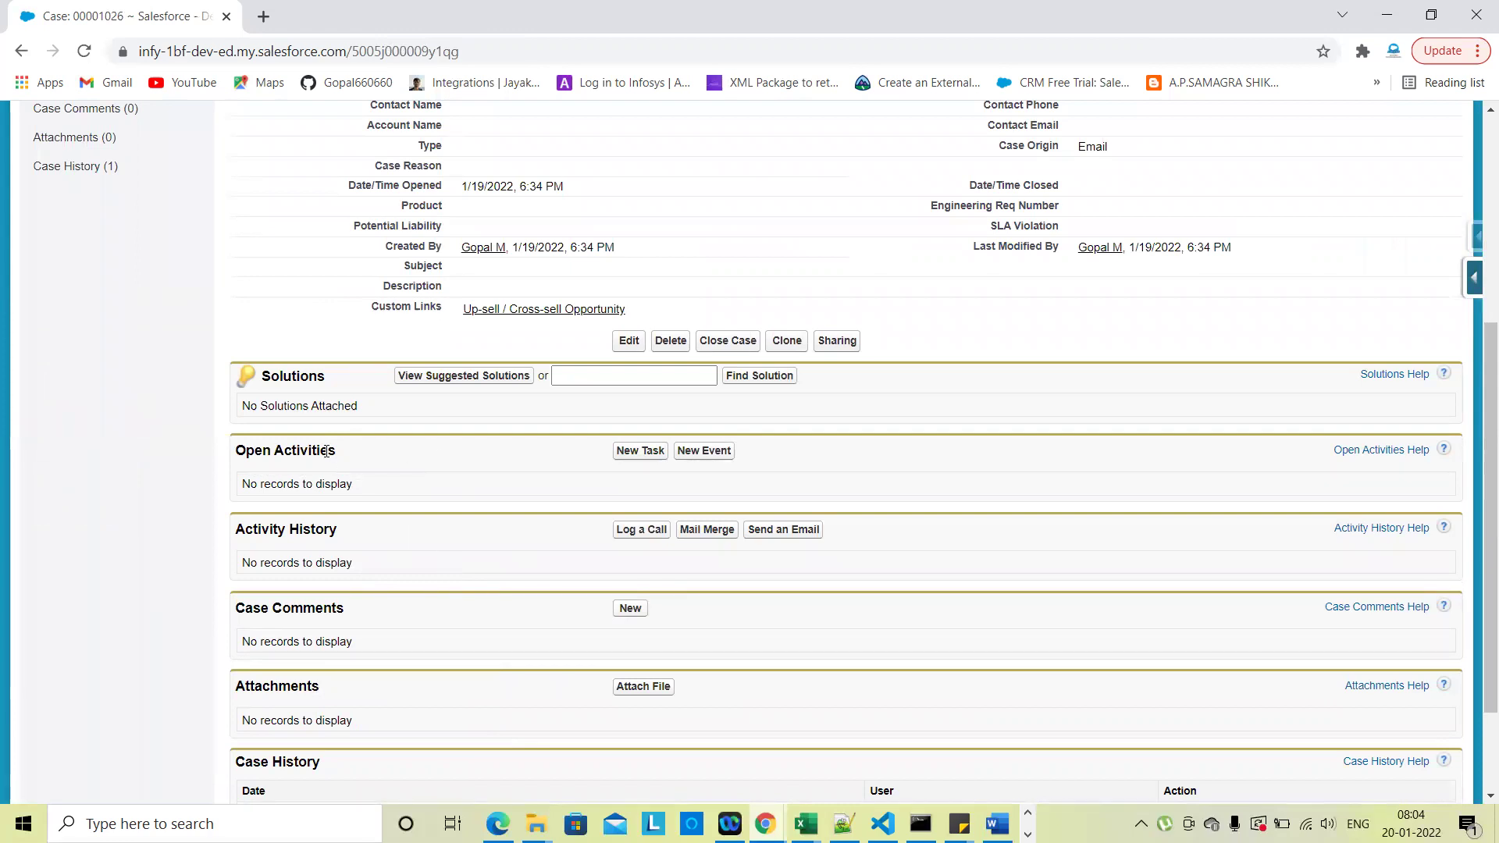
{"action": "scroll", "coordinate": [940, 478], "scroll_direction": "up", "scroll_amount": 3}
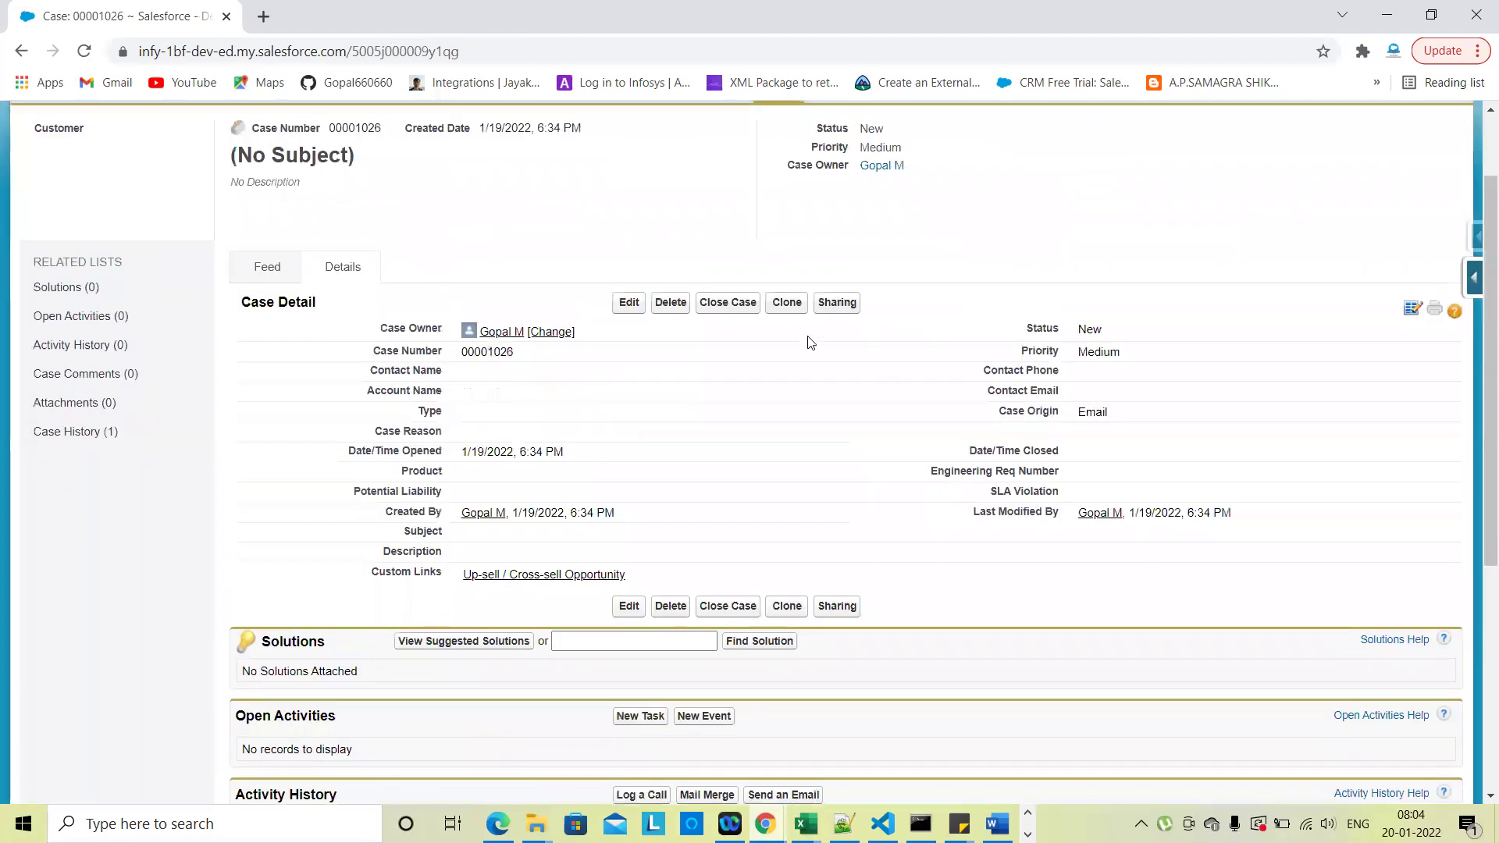
{"action": "scroll", "coordinate": [1006, 608], "scroll_direction": "down", "scroll_amount": 1}
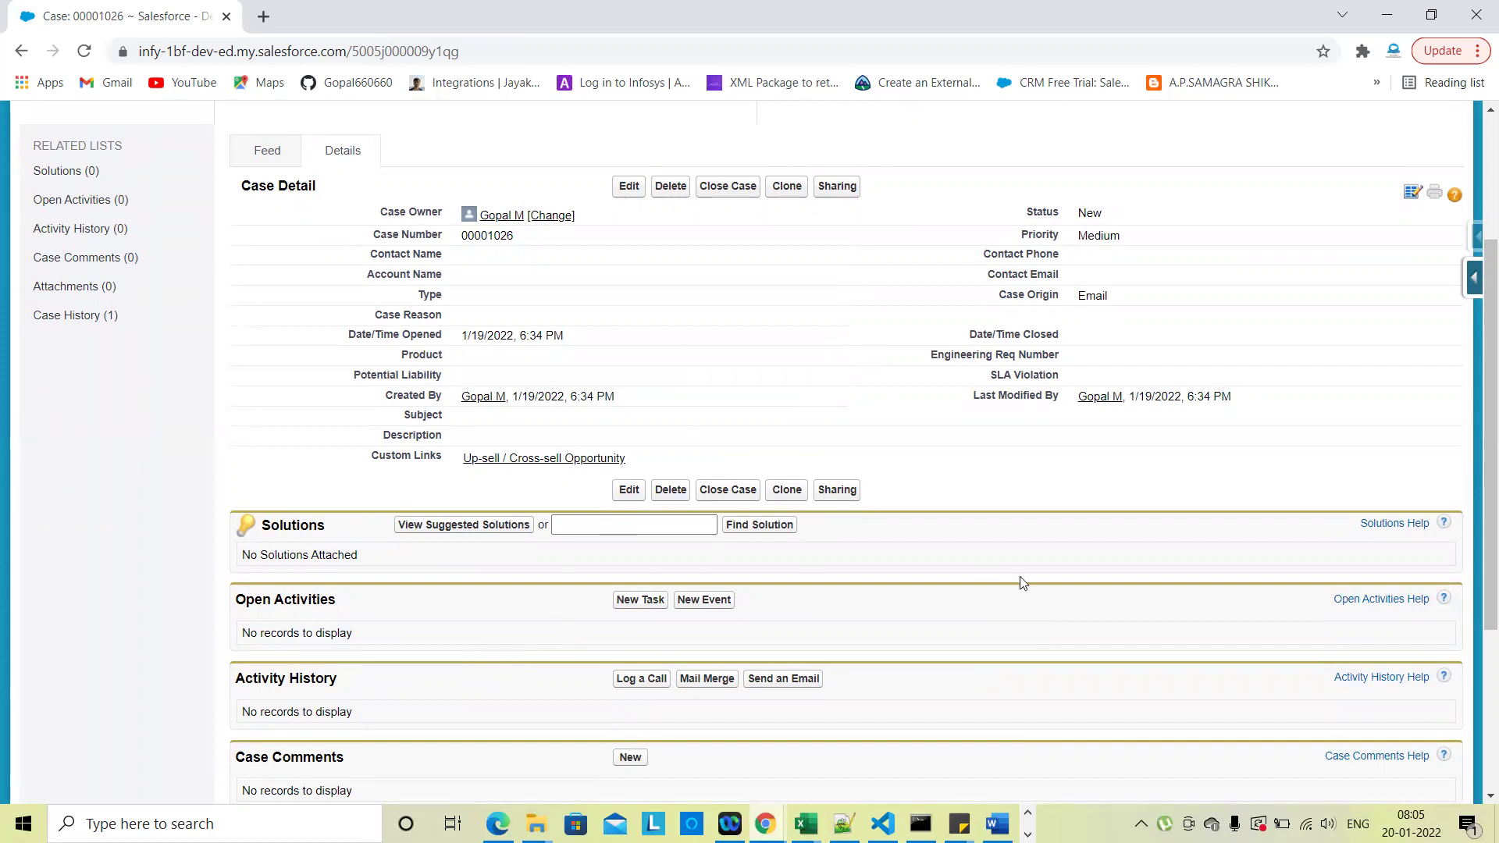
{"action": "scroll", "coordinate": [1021, 582], "scroll_direction": "up", "scroll_amount": 1}
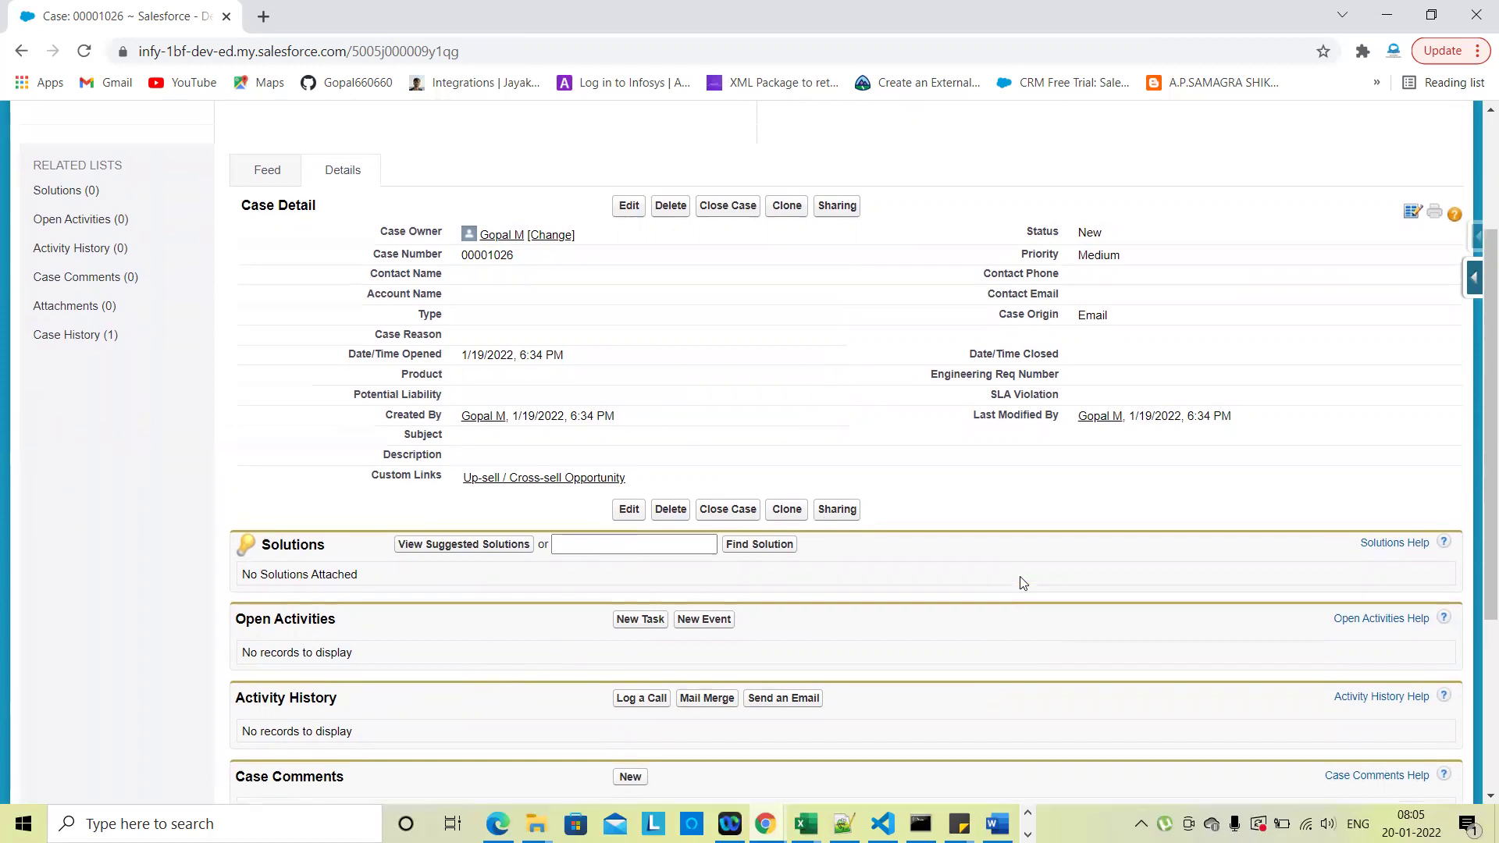
{"action": "left_click", "coordinate": [629, 208]}
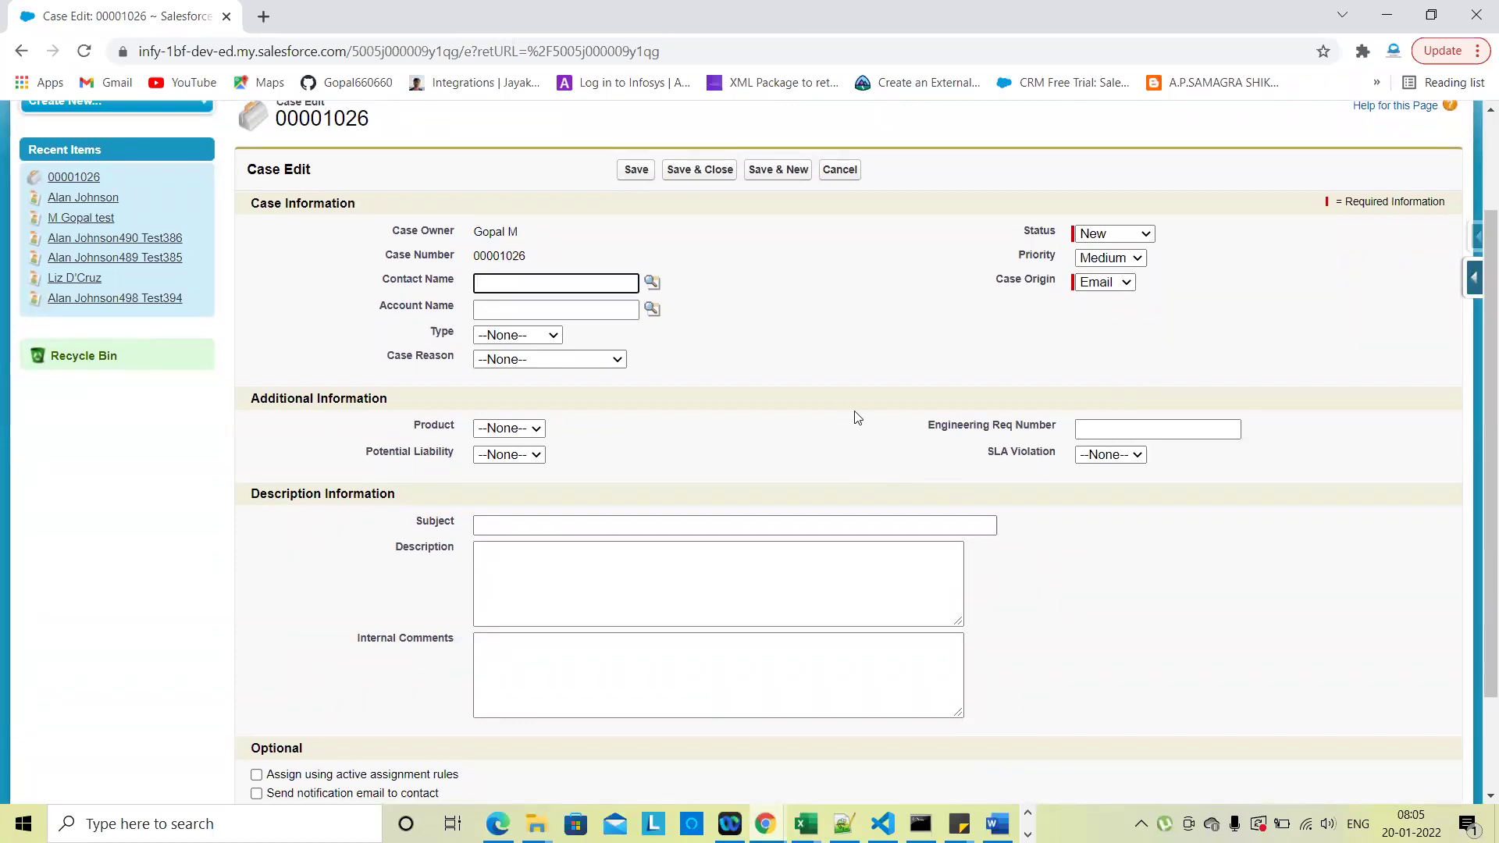
Examine the available Status and Case Origin options of the case
{"action": "left_click", "coordinate": [1121, 236]}
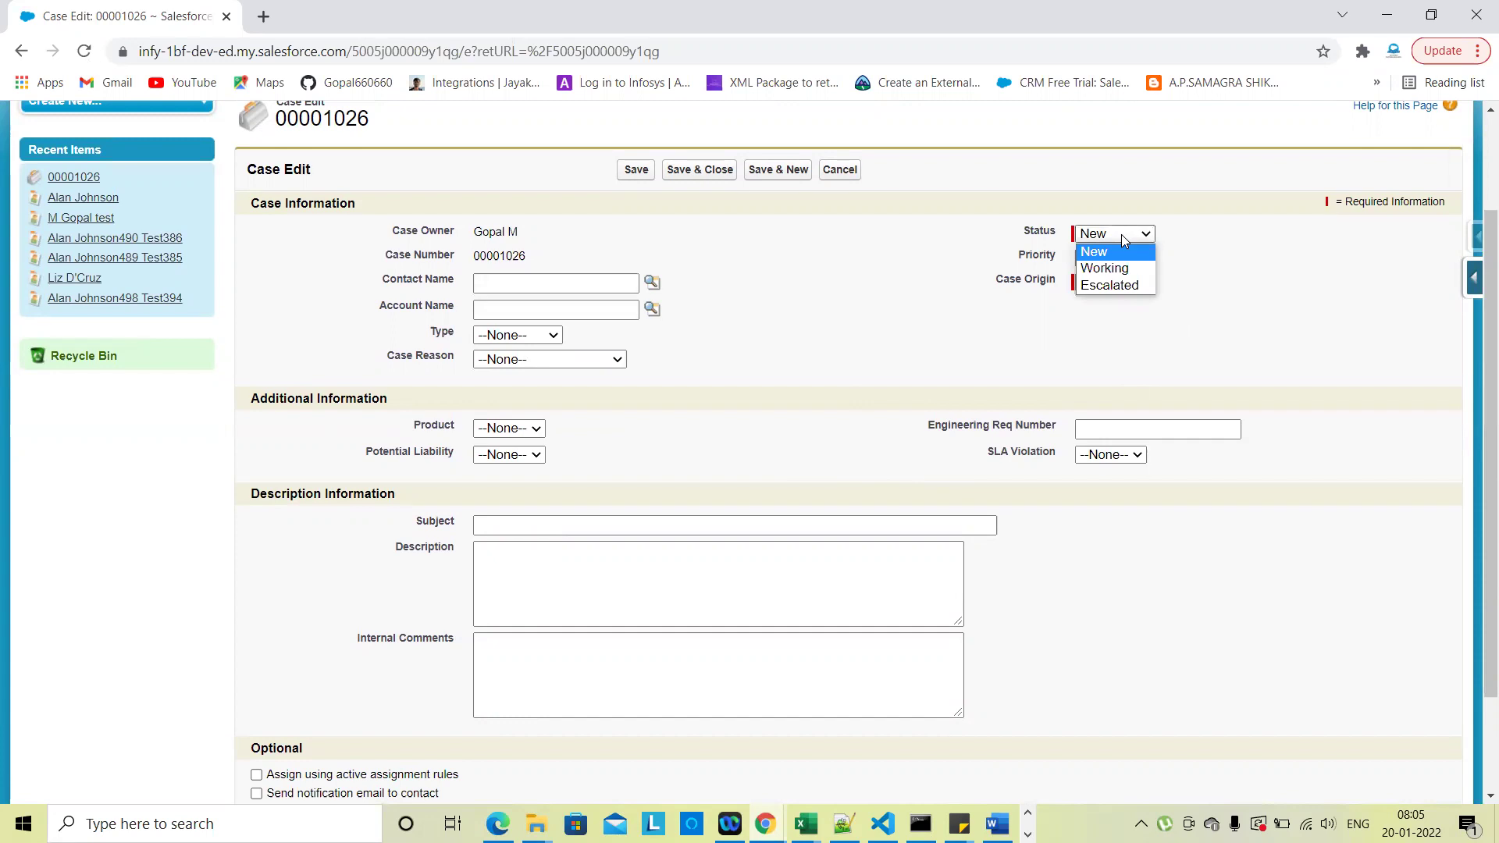
{"action": "left_click", "coordinate": [1122, 236]}
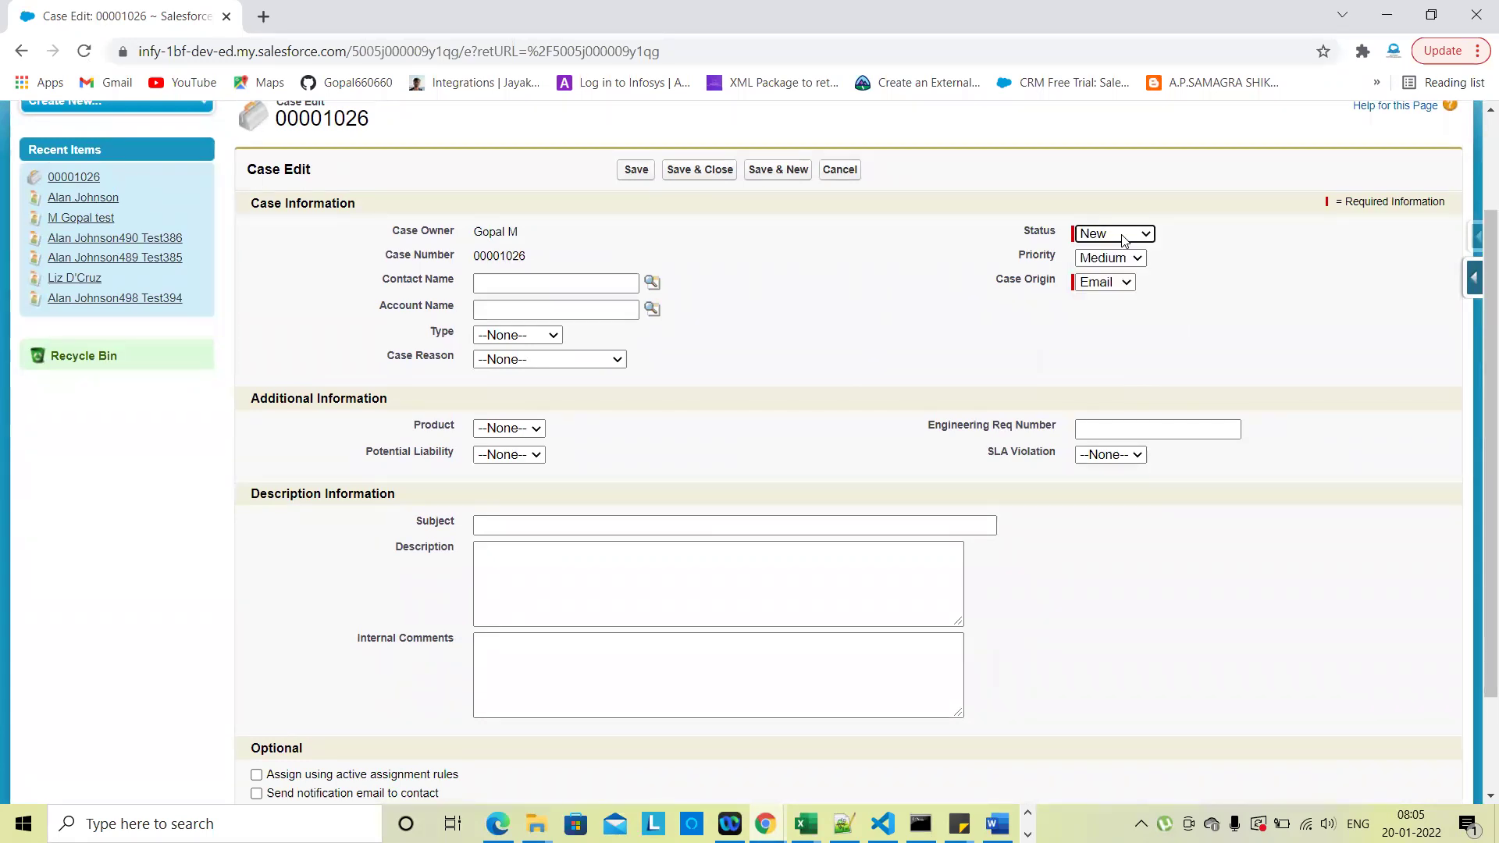
{"action": "left_click", "coordinate": [1120, 236]}
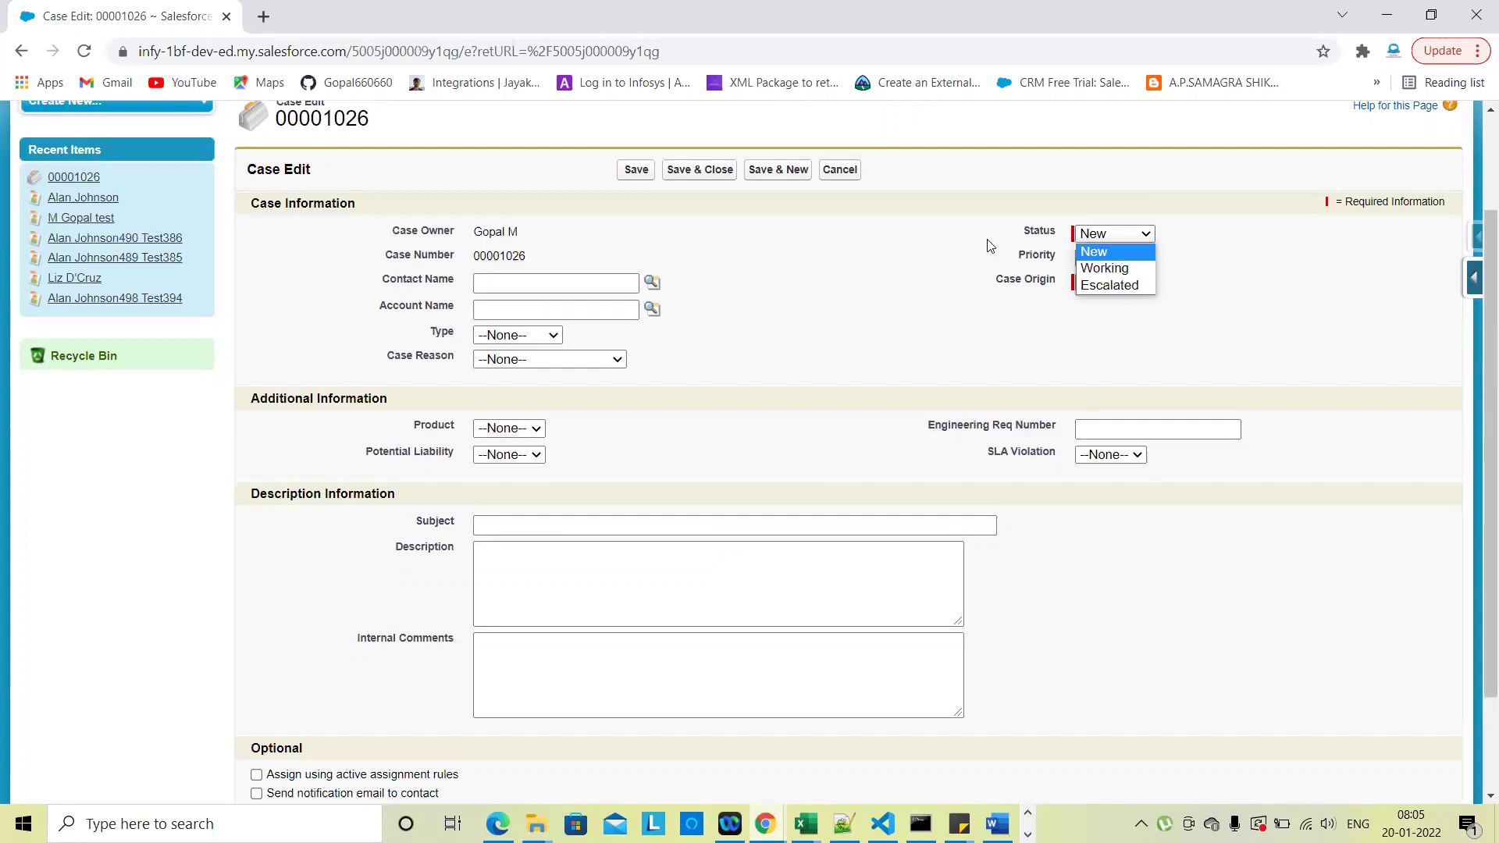
{"action": "left_click", "coordinate": [1114, 253]}
{"action": "left_click", "coordinate": [1091, 281]}
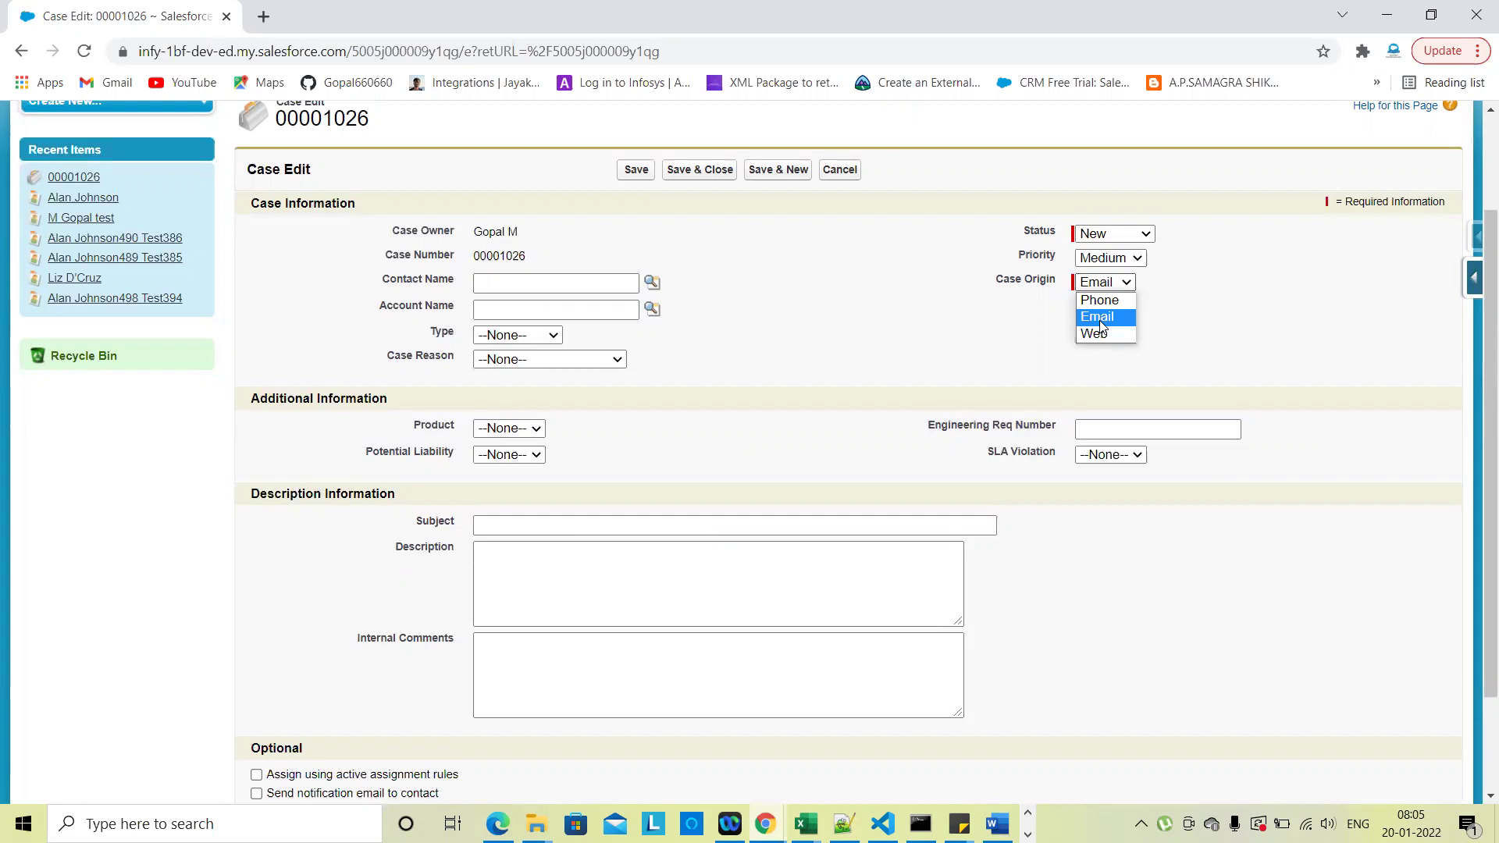
Try Low as the case's Priority, and set it to High instead
{"action": "left_click", "coordinate": [1115, 259]}
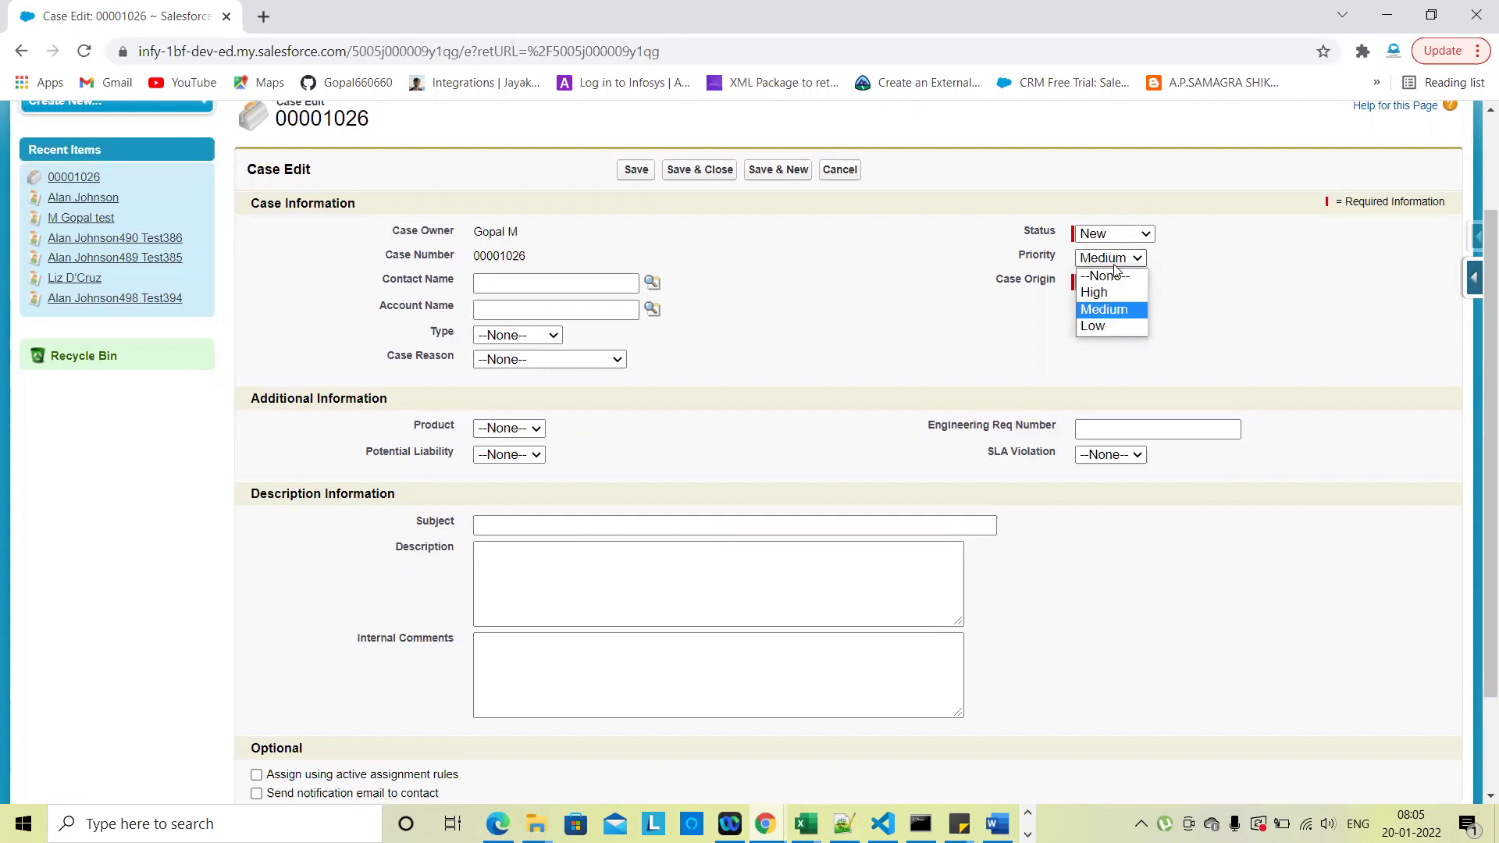
{"action": "left_click", "coordinate": [1102, 326]}
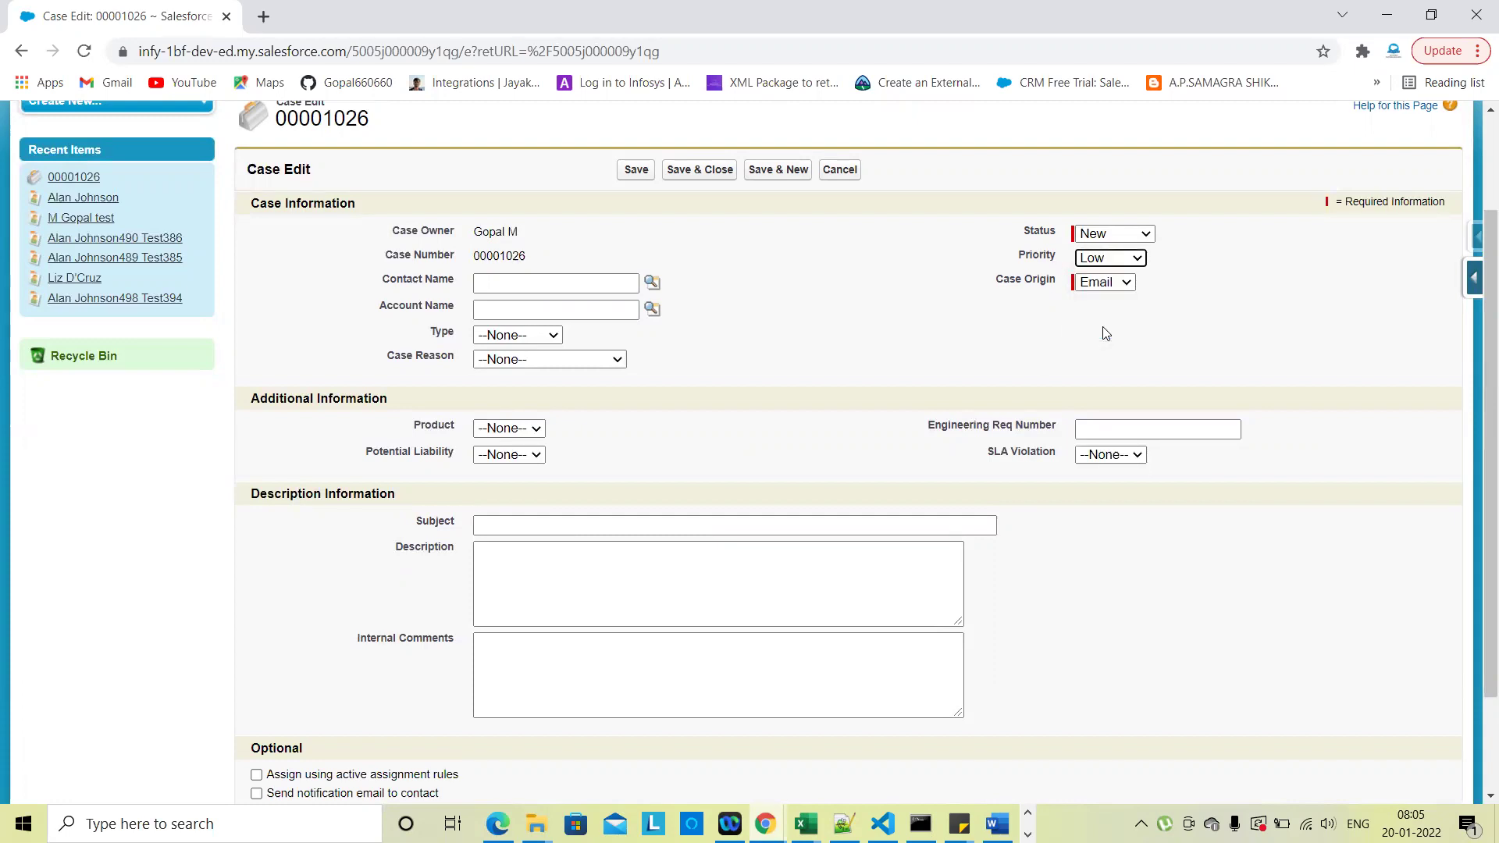
{"action": "left_click", "coordinate": [1095, 264]}
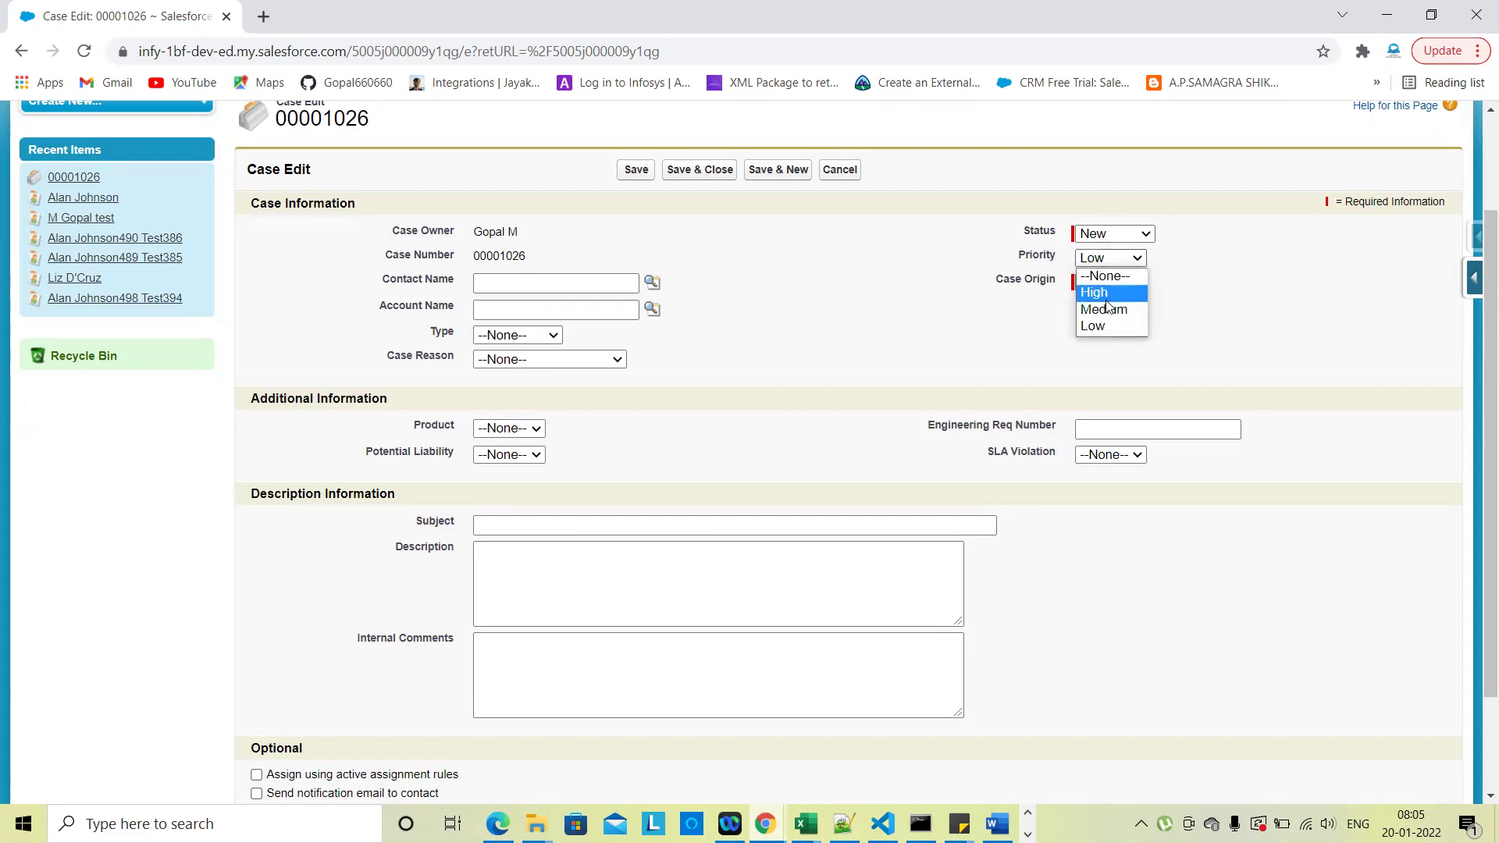
{"action": "left_click", "coordinate": [1106, 300]}
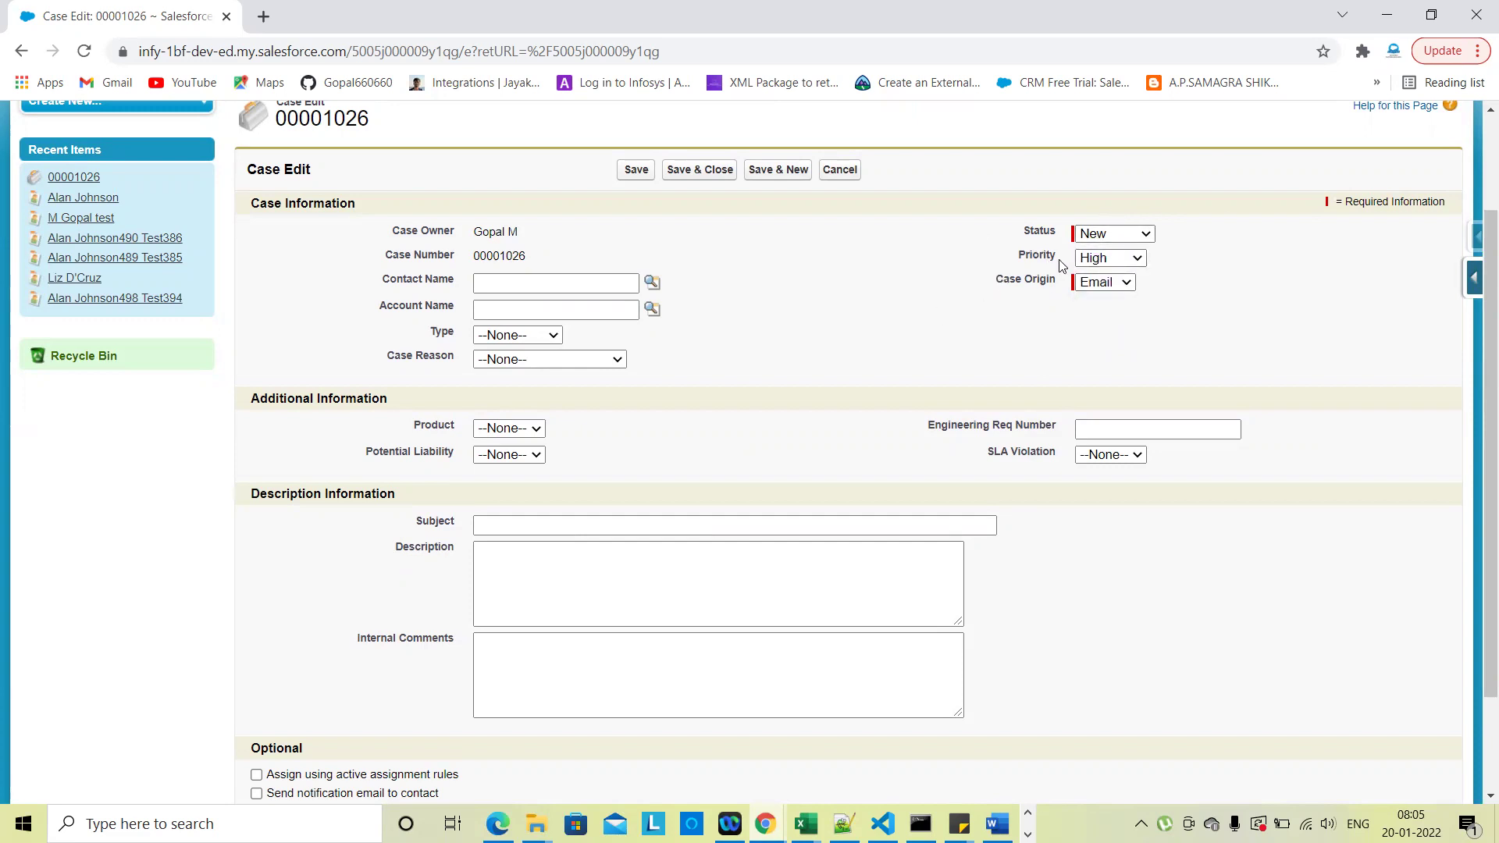
Set the case's Status to Escalated and reselect High as its Priority
{"action": "left_click", "coordinate": [1097, 236]}
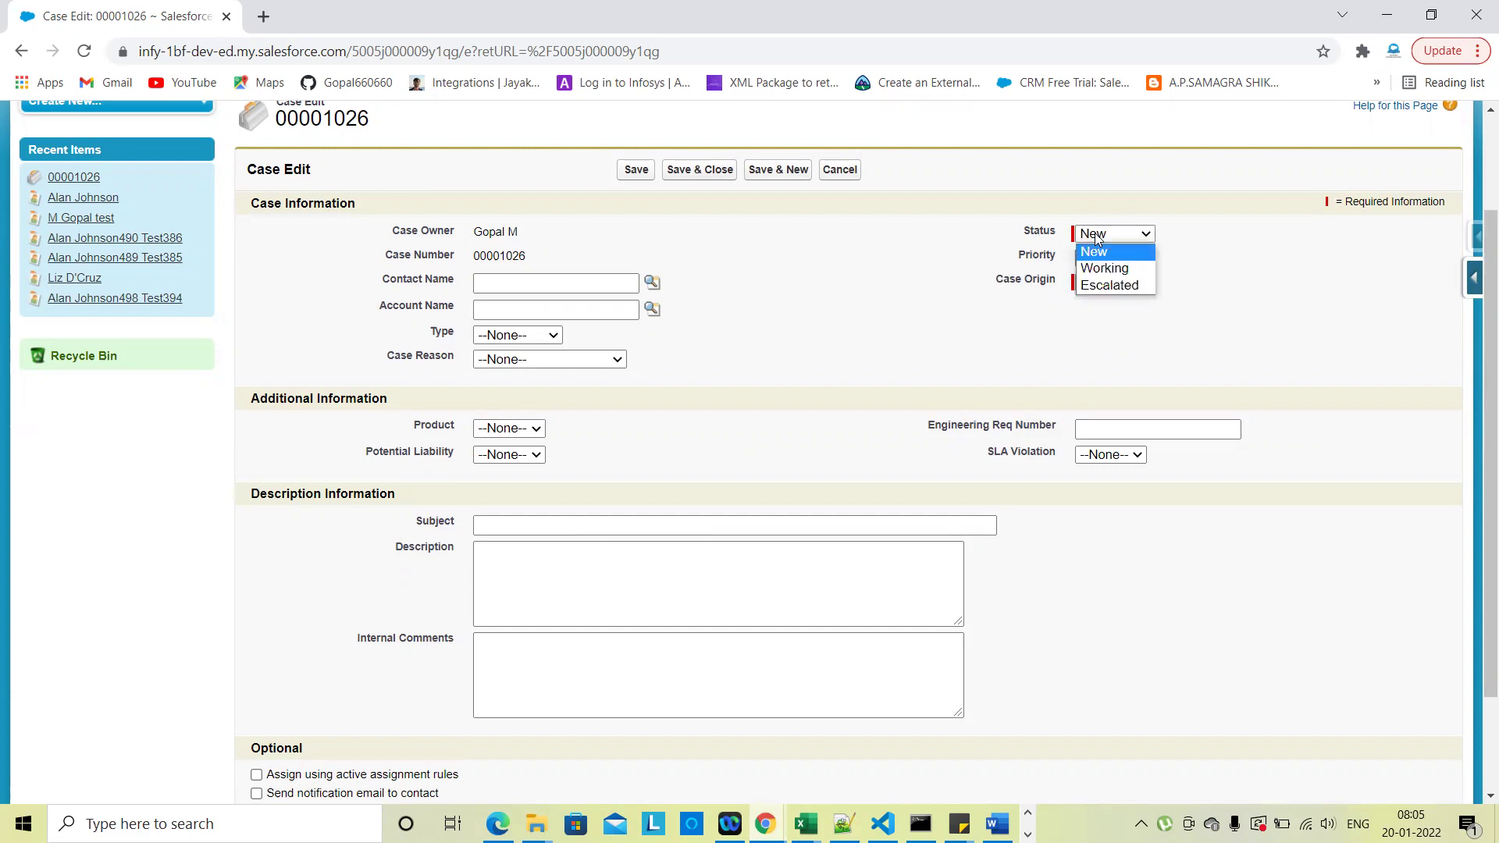
{"action": "left_click", "coordinate": [1107, 285]}
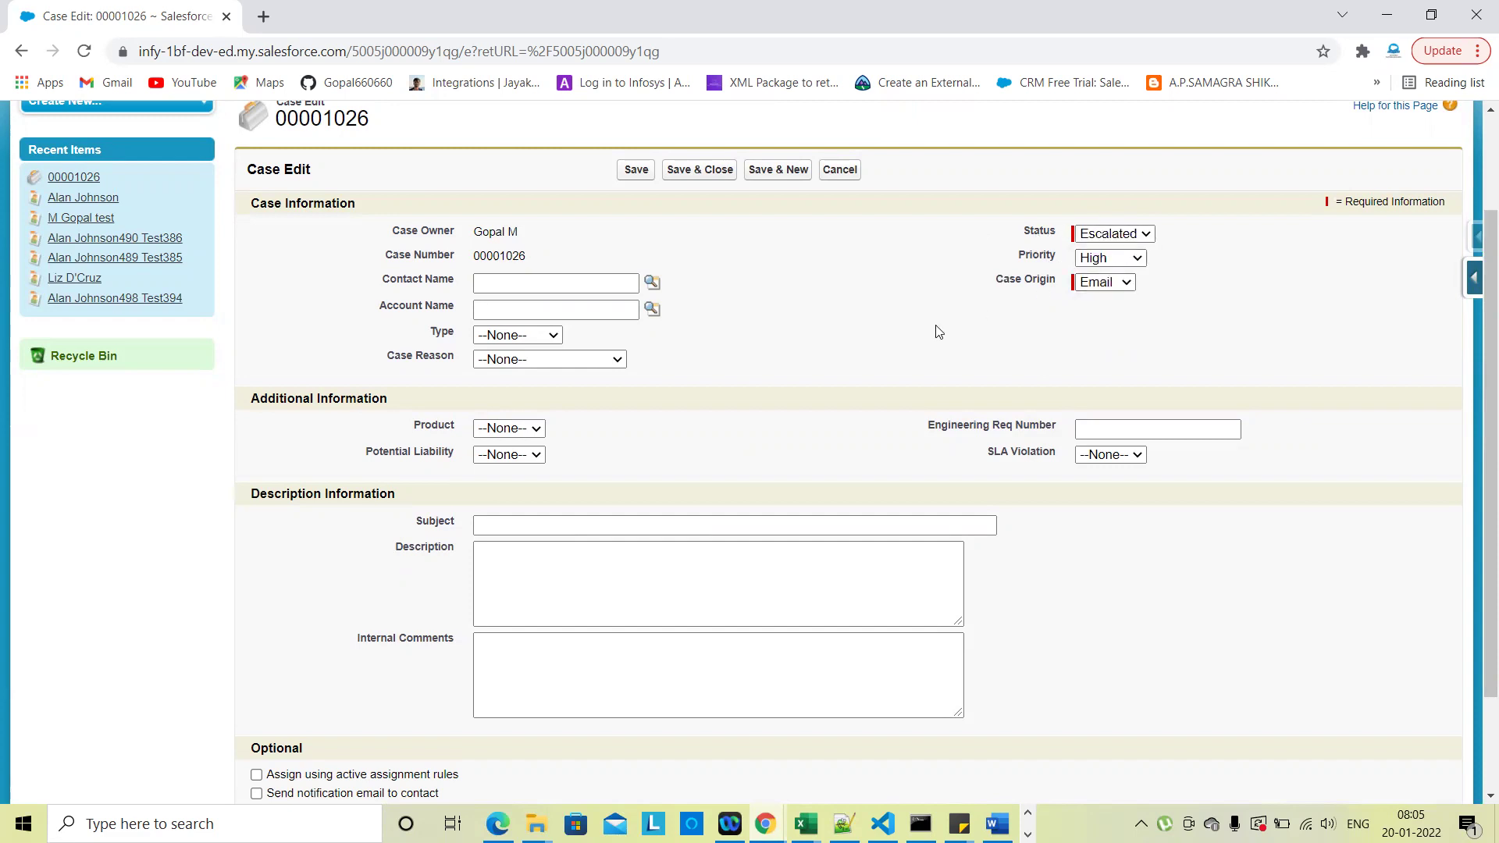
{"action": "left_click", "coordinate": [1116, 260]}
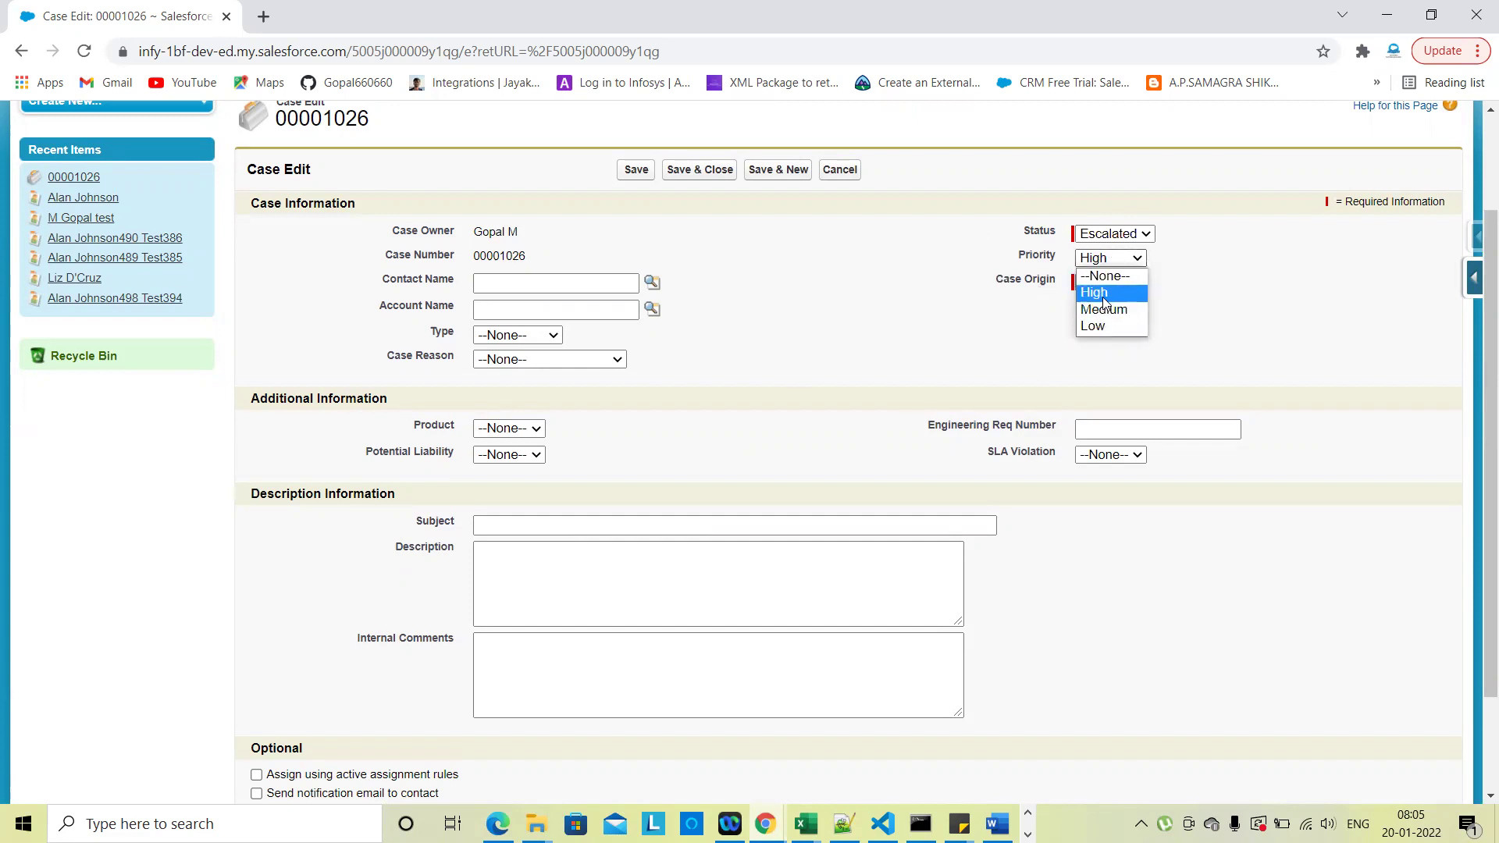
{"action": "left_click", "coordinate": [1104, 299]}
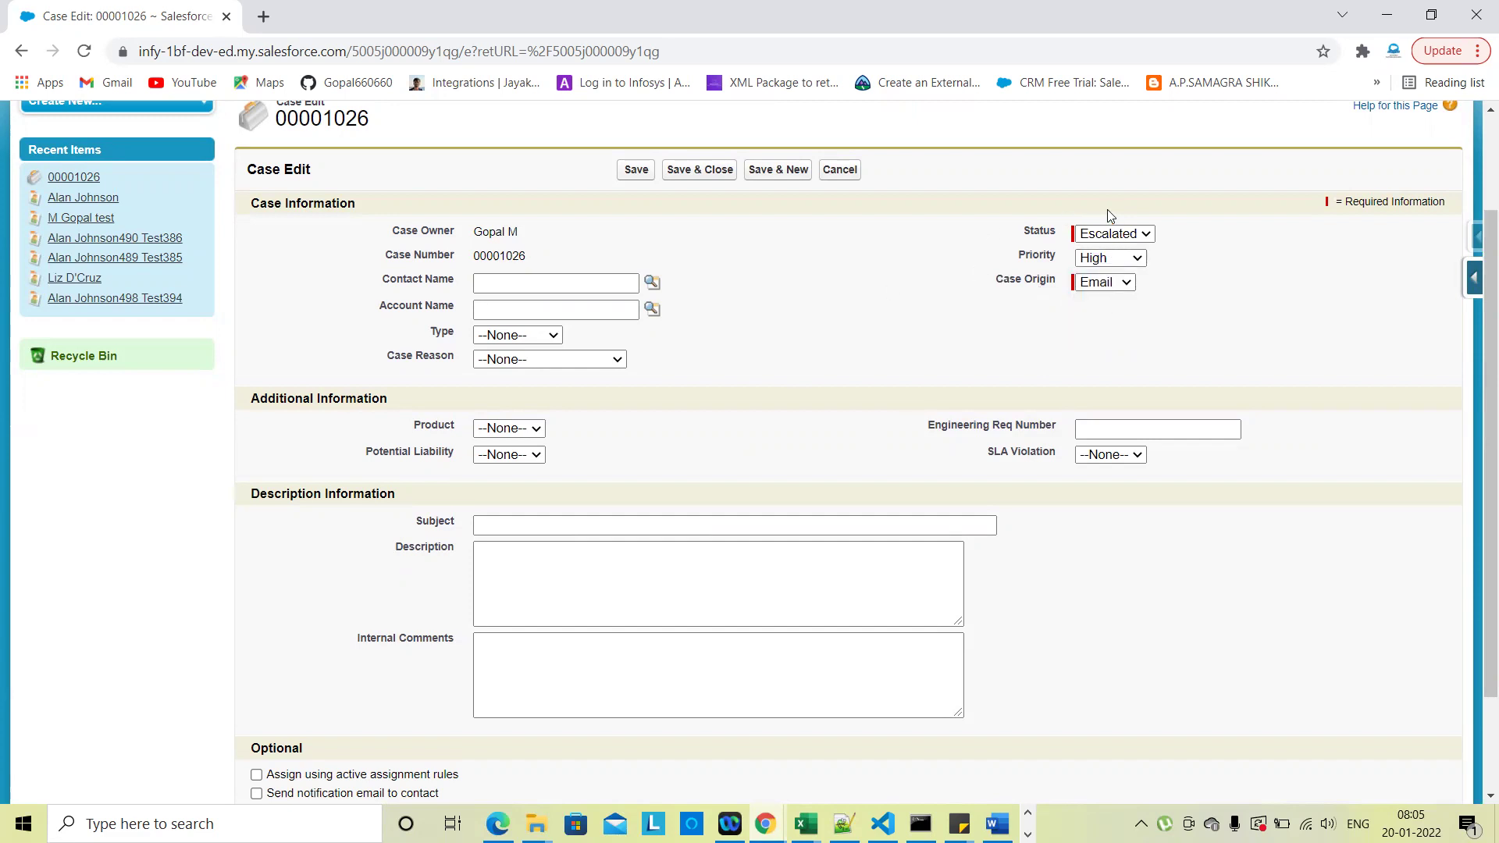
{"action": "left_click", "coordinate": [1111, 234]}
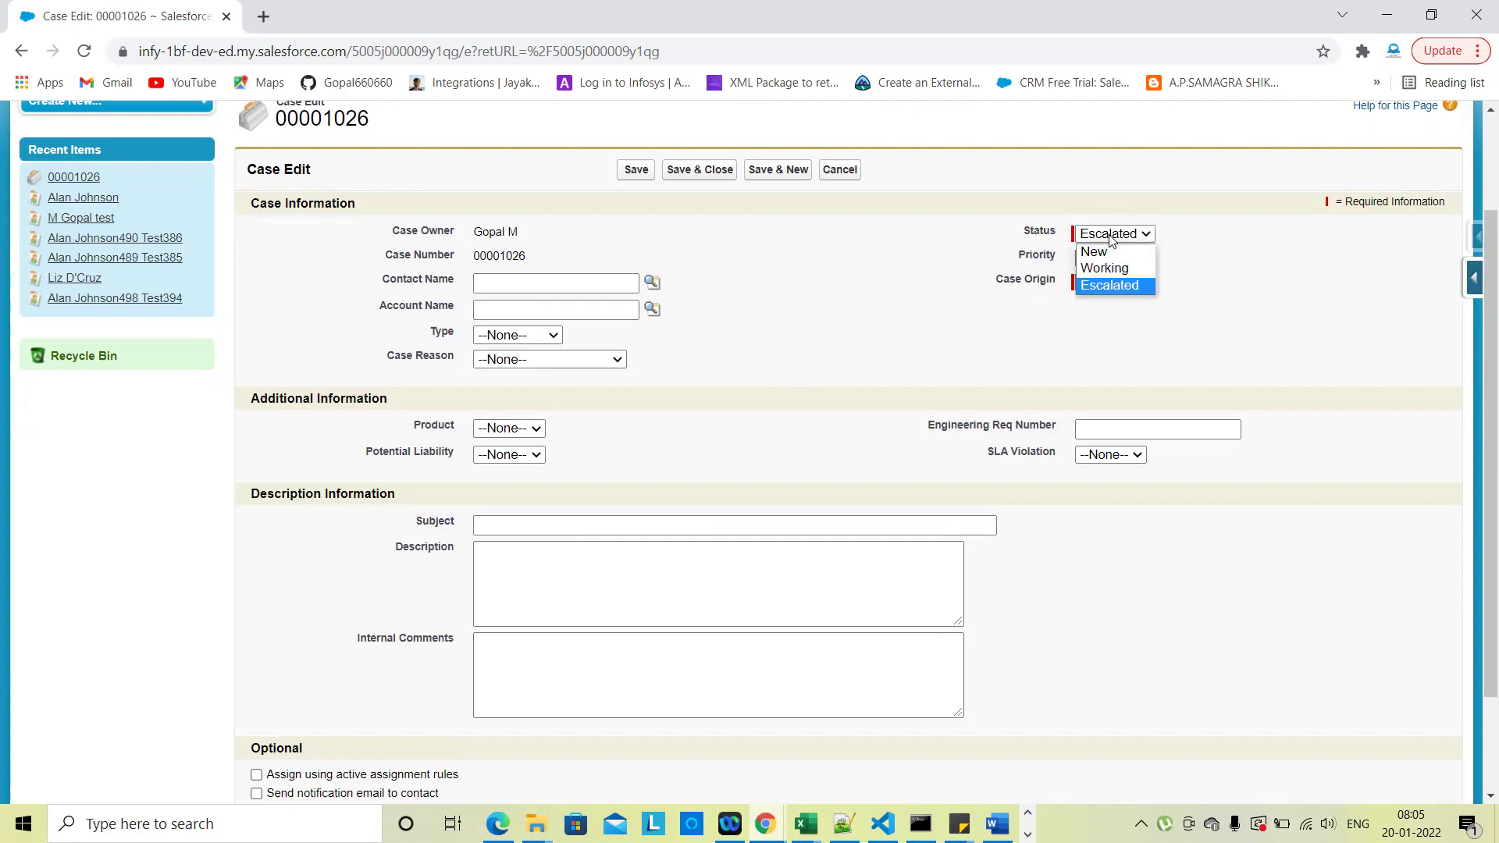
{"action": "left_click", "coordinate": [1113, 285]}
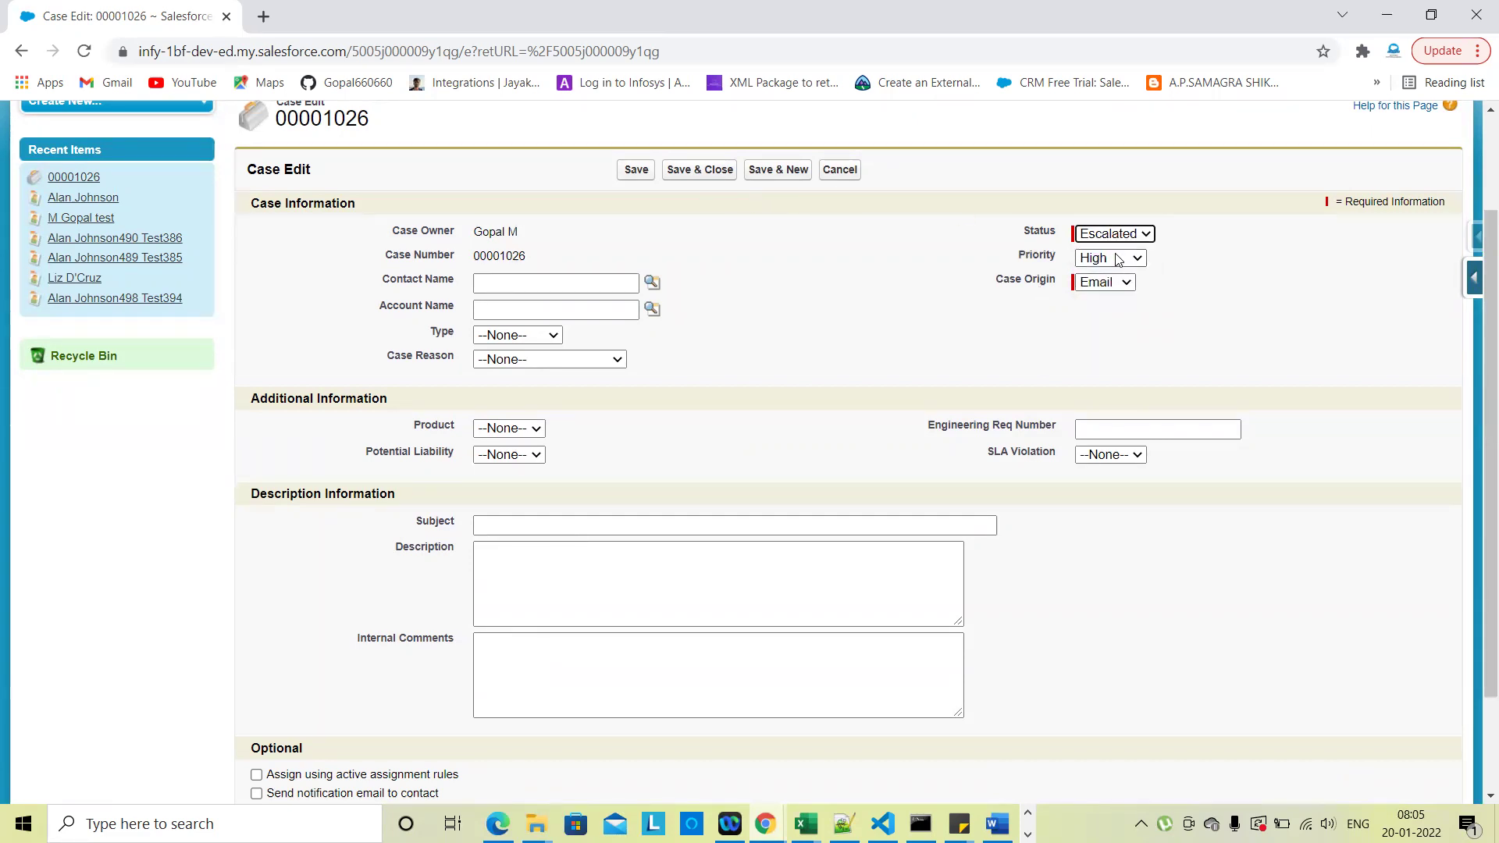
Set the Status to New with Priority High, and save the case
{"action": "left_click", "coordinate": [1097, 235]}
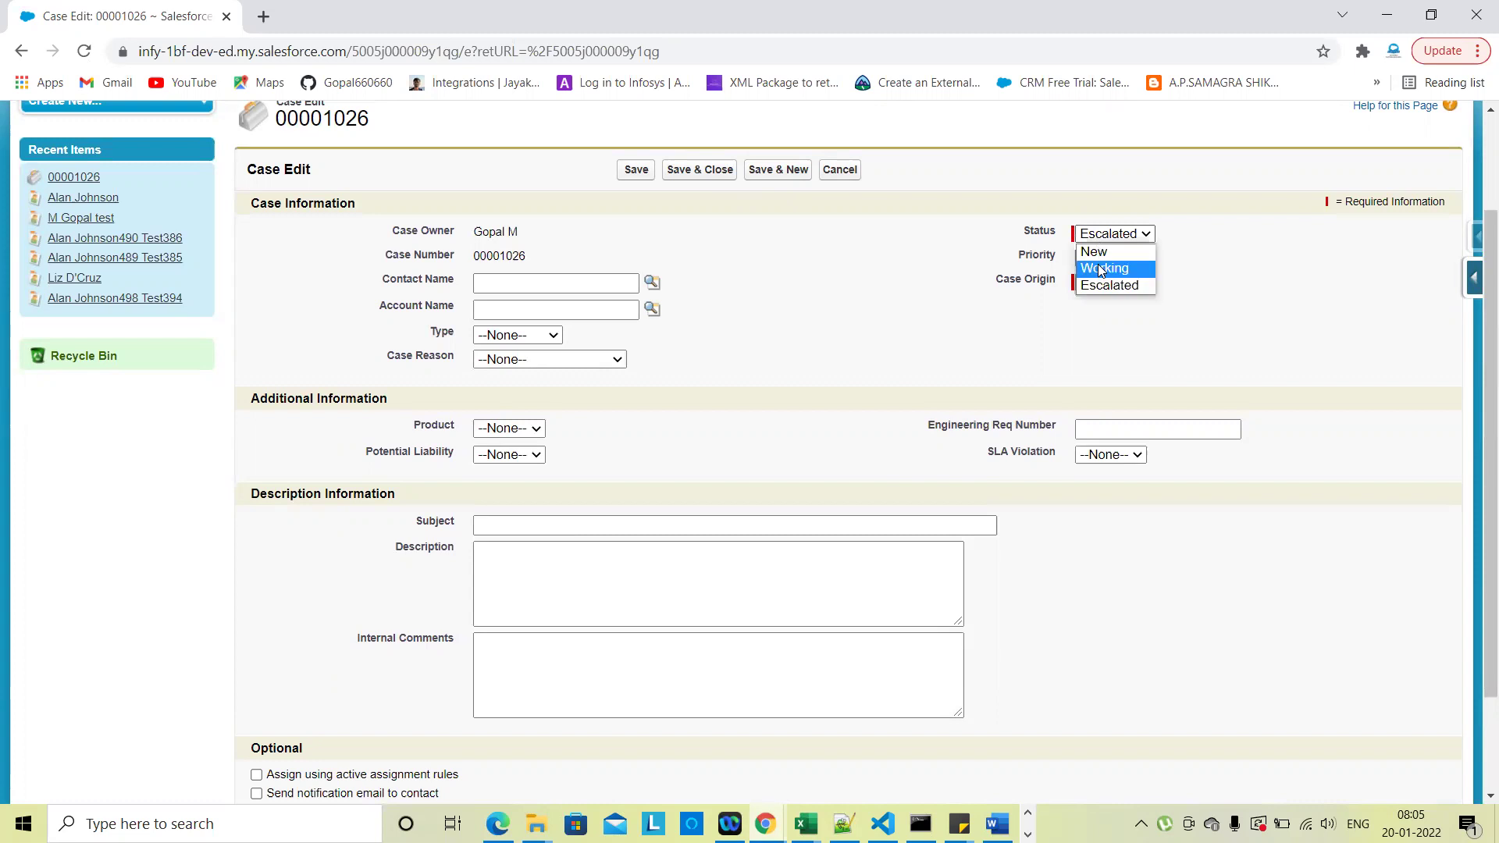
{"action": "left_click", "coordinate": [967, 257]}
{"action": "triple_click", "coordinate": [1018, 251]}
{"action": "left_click", "coordinate": [1091, 234]}
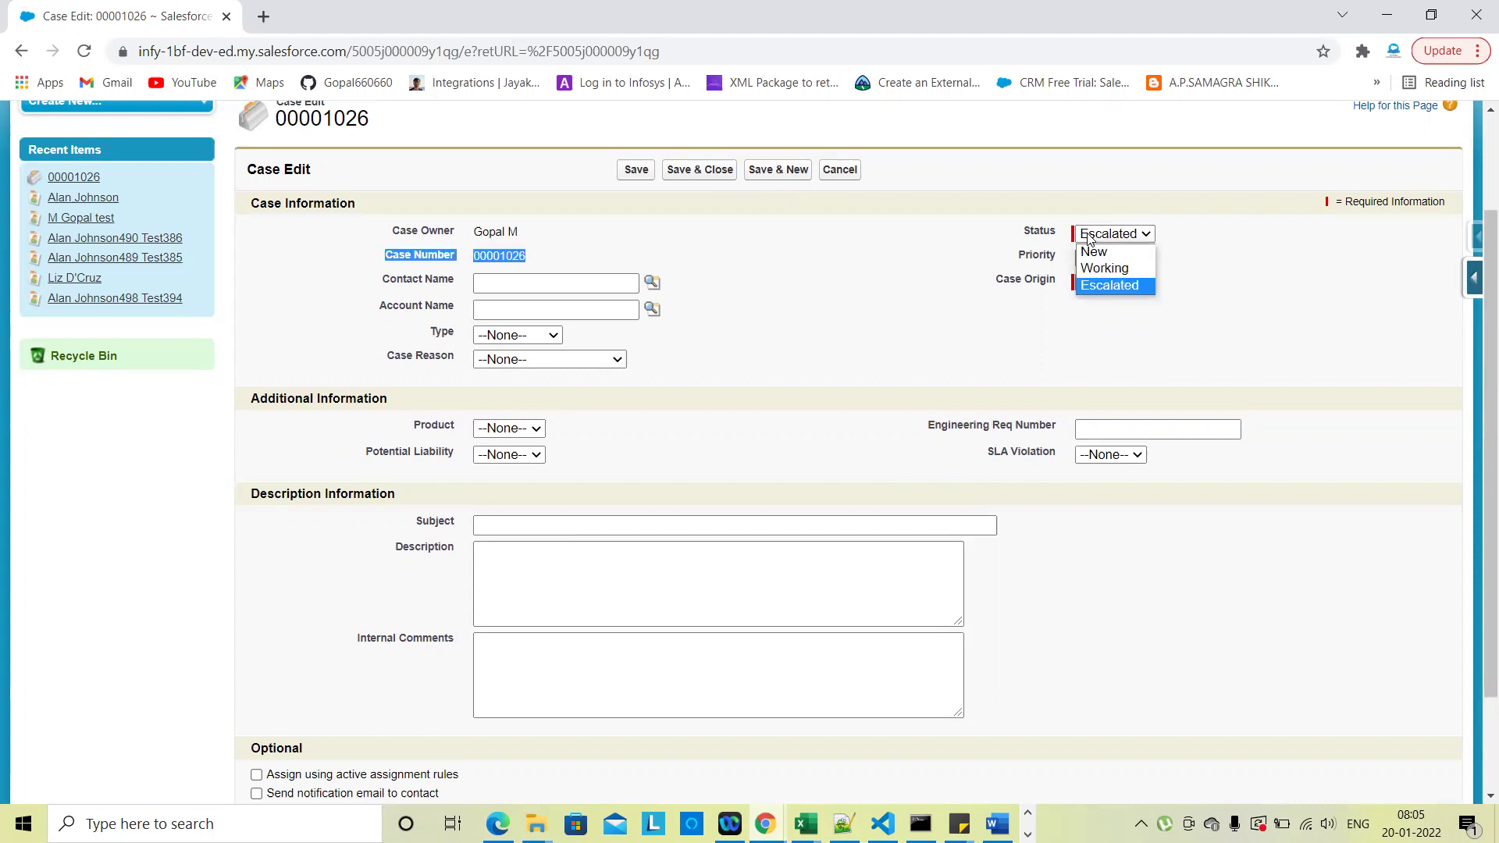
{"action": "left_click", "coordinate": [1093, 259]}
{"action": "left_click", "coordinate": [1101, 258]}
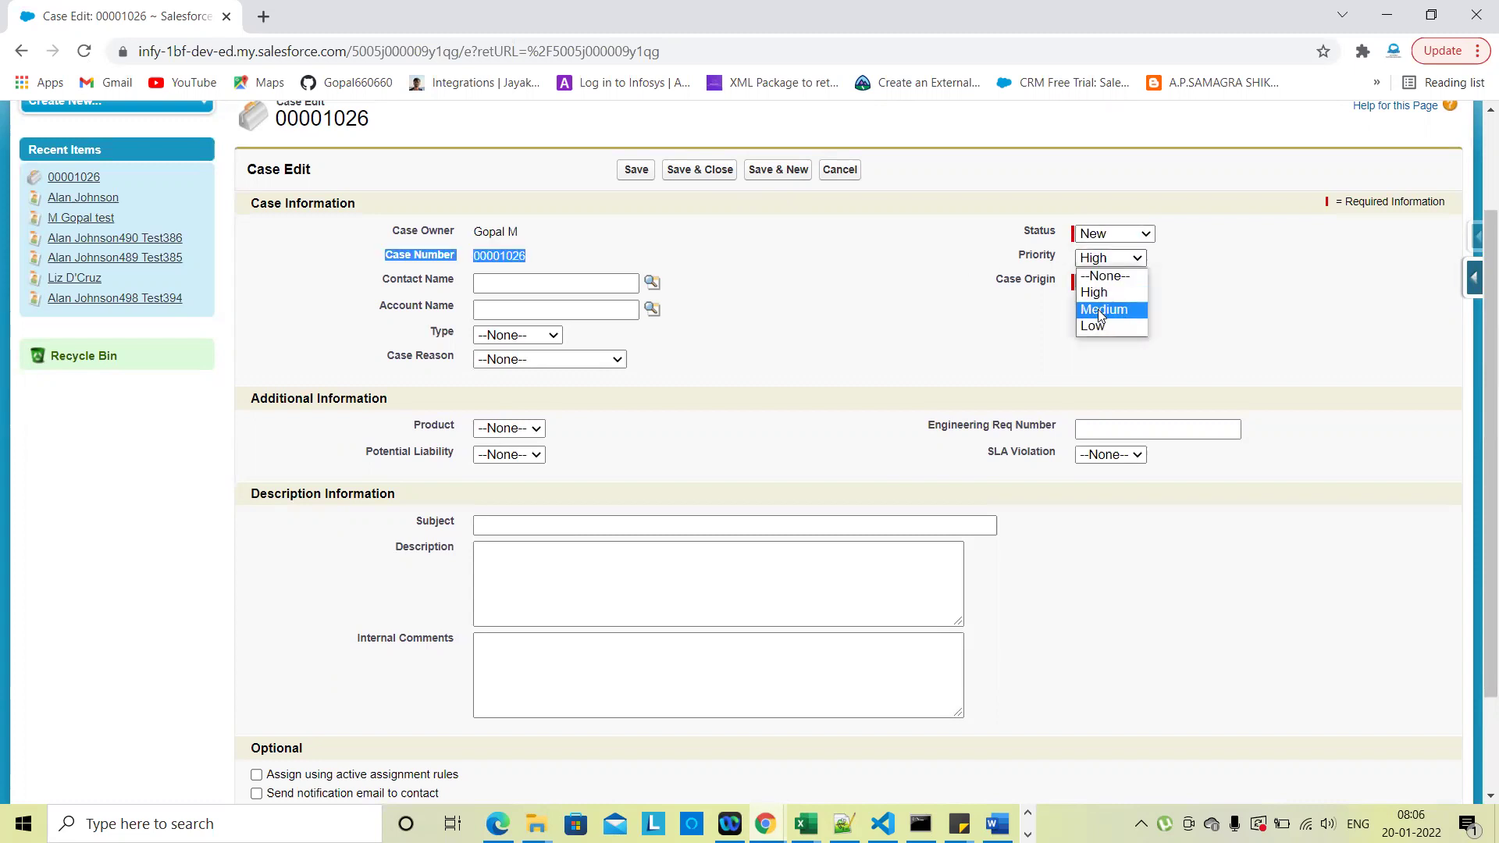
{"action": "left_click", "coordinate": [1097, 290]}
{"action": "left_click", "coordinate": [636, 169]}
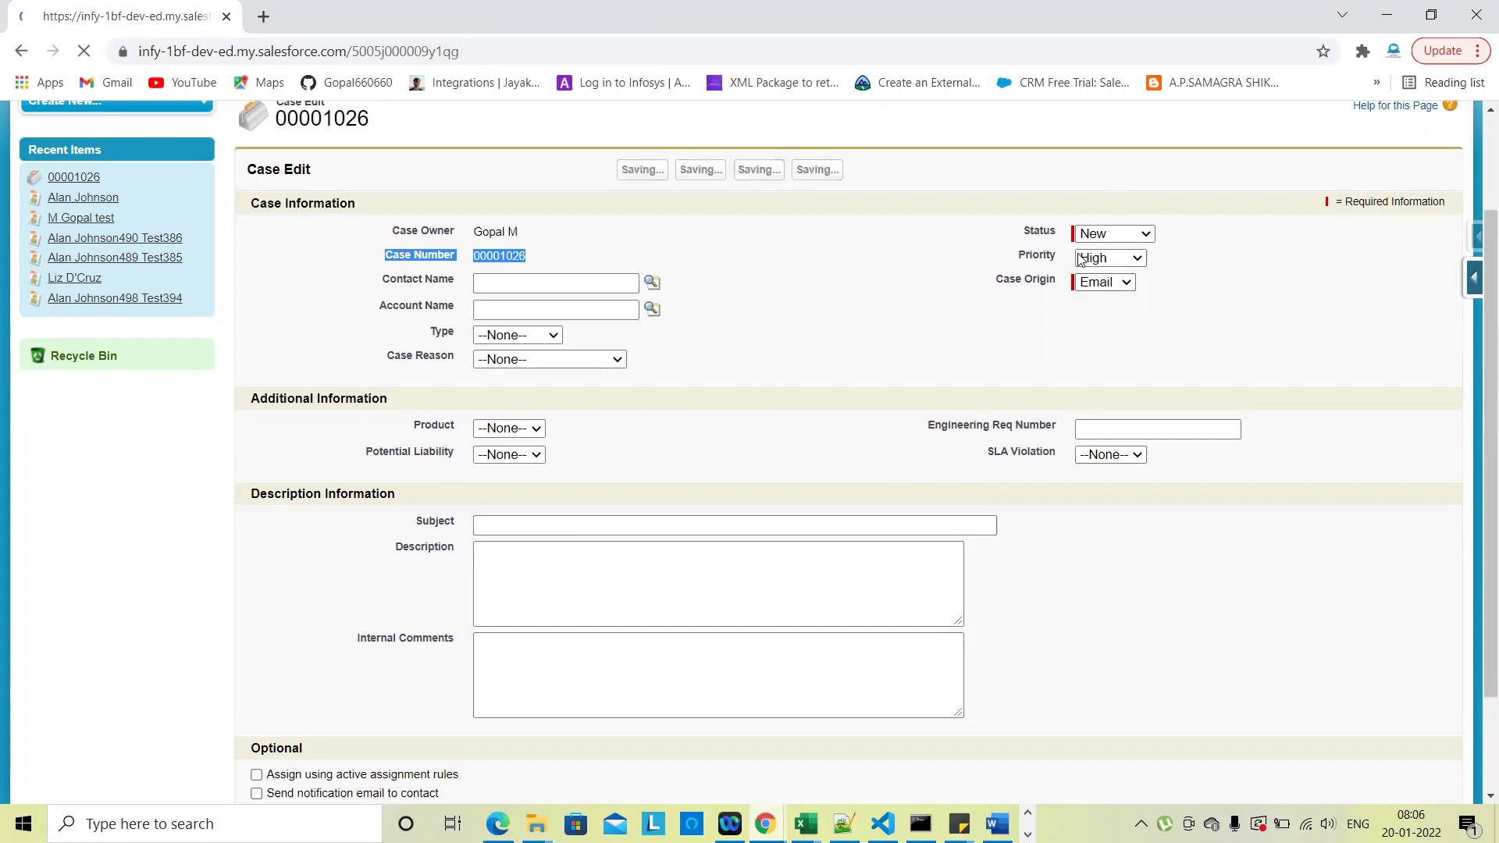
{"action": "scroll", "coordinate": [1053, 516], "scroll_direction": "down", "scroll_amount": 1}
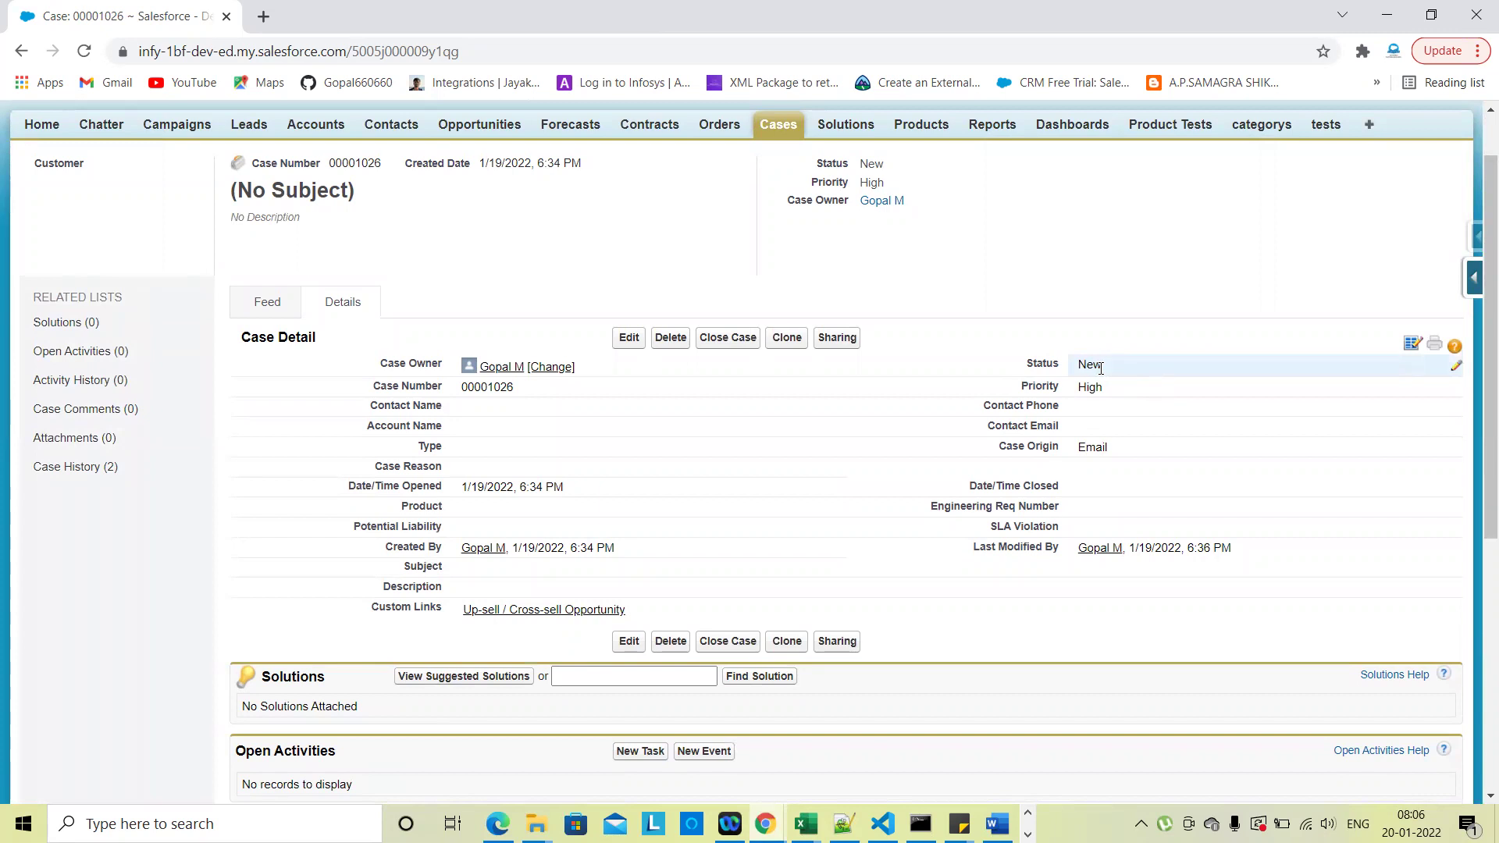
Review the saved case's detail fields and its related lists
{"action": "scroll", "coordinate": [970, 653], "scroll_direction": "down", "scroll_amount": 2}
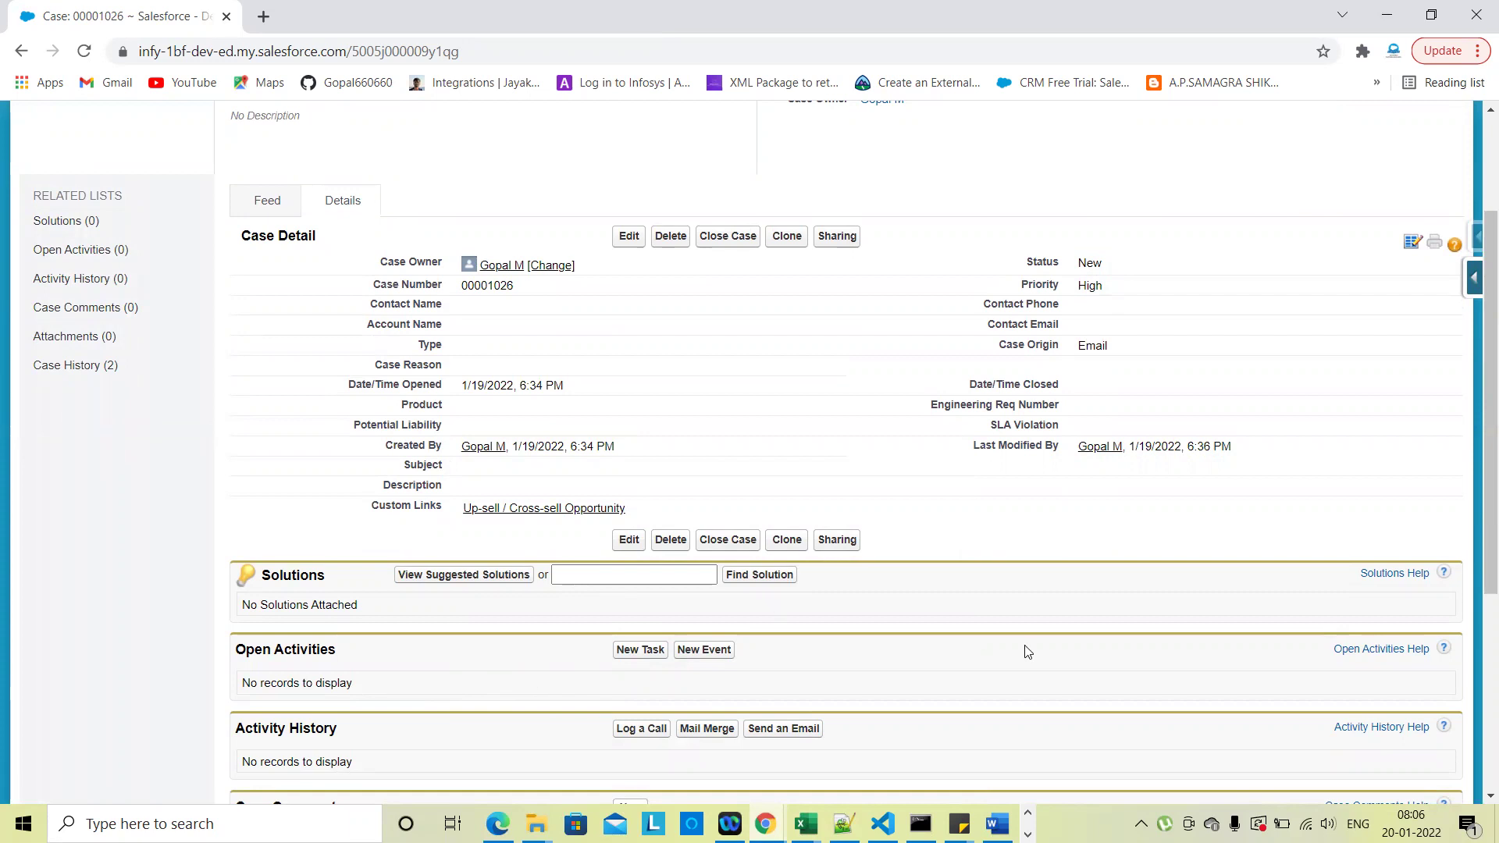
{"action": "scroll", "coordinate": [1025, 651], "scroll_direction": "up", "scroll_amount": 2}
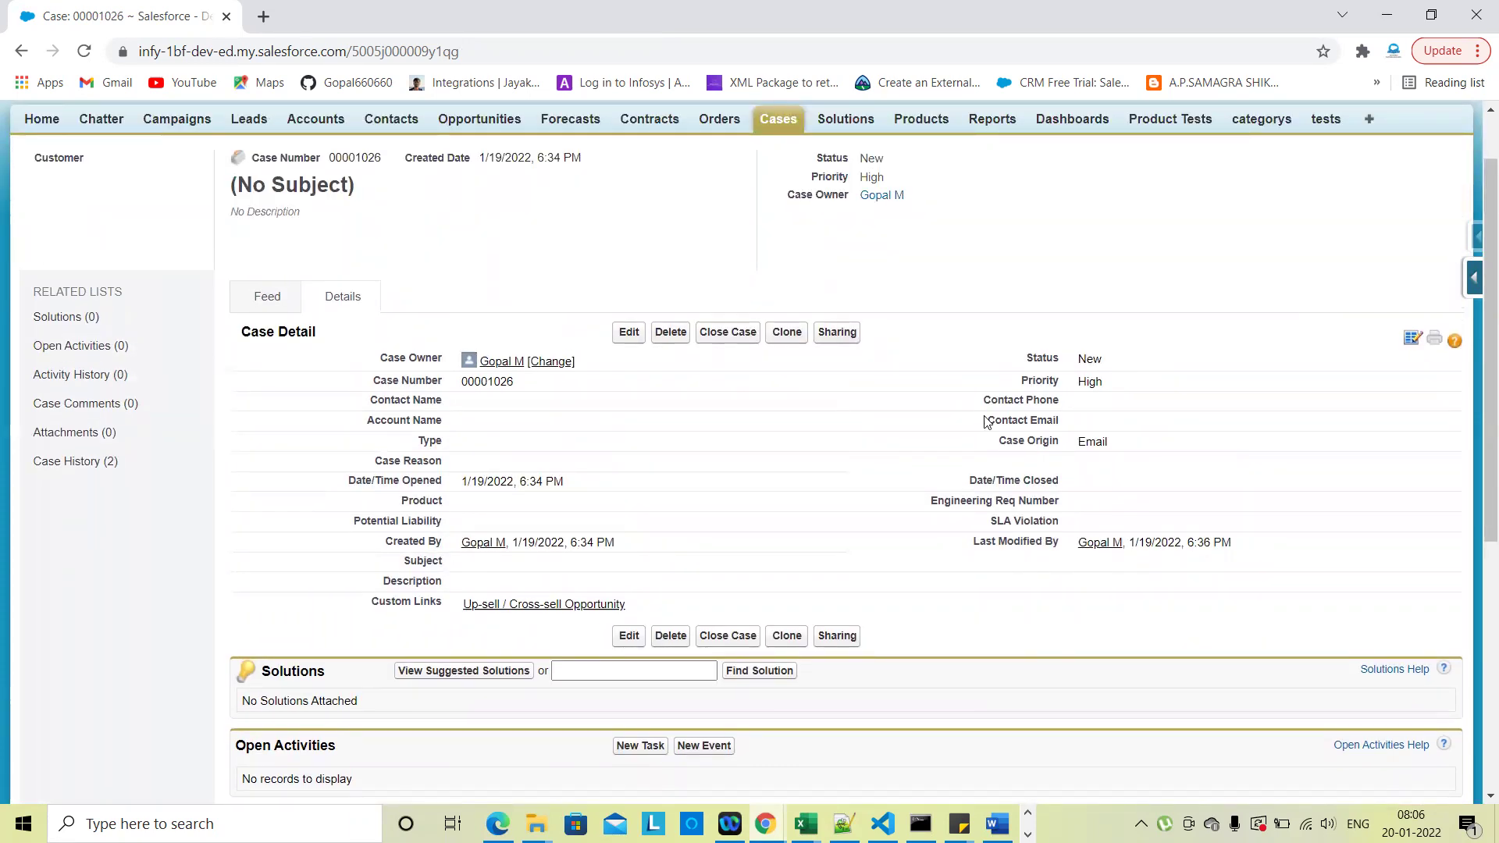
{"action": "scroll", "coordinate": [1064, 382], "scroll_direction": "down", "scroll_amount": 1}
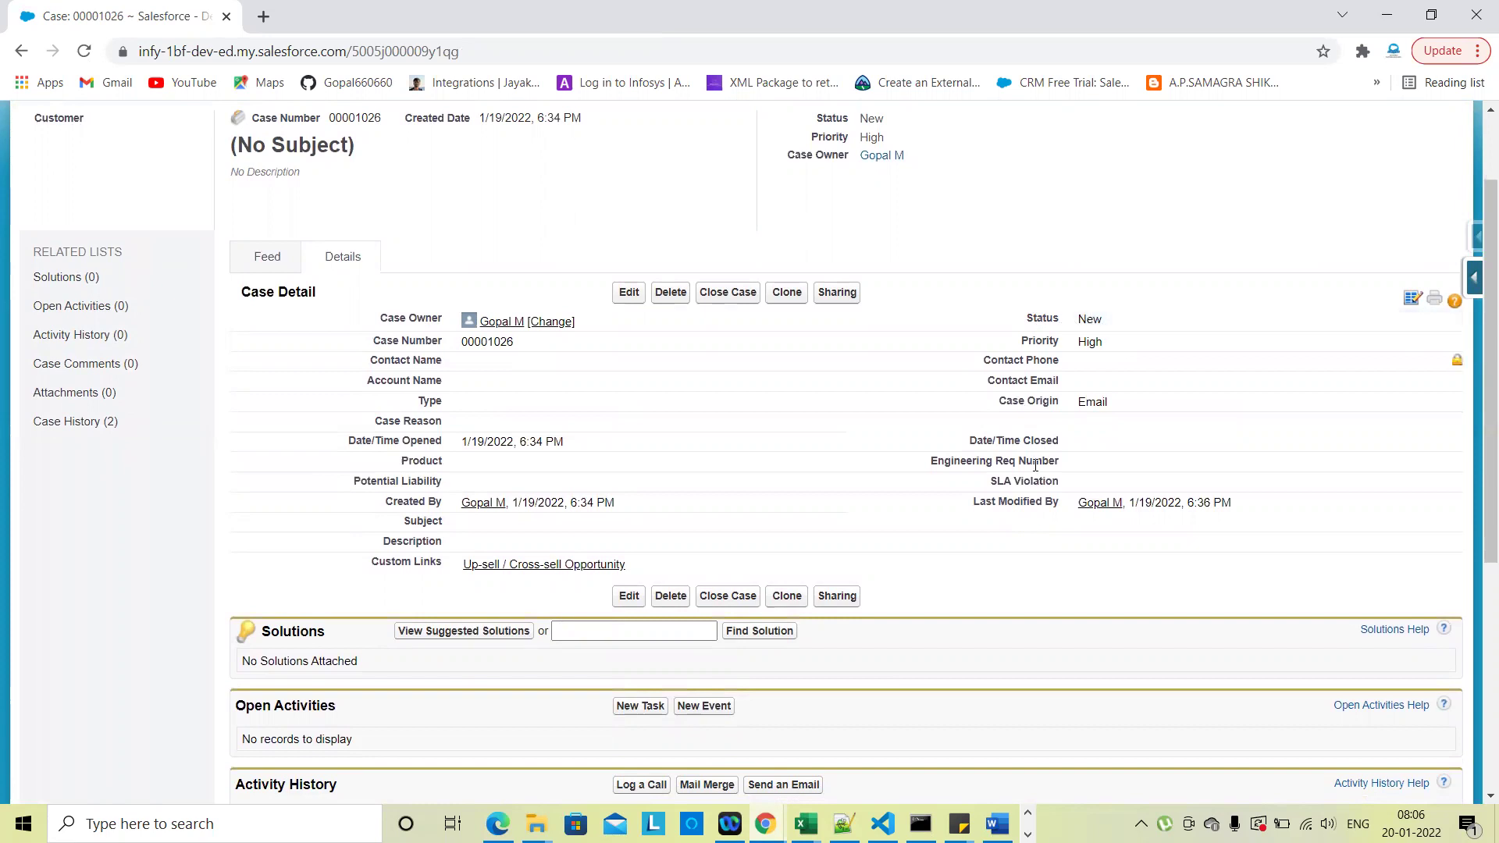
{"action": "scroll", "coordinate": [1023, 617], "scroll_direction": "down", "scroll_amount": 3}
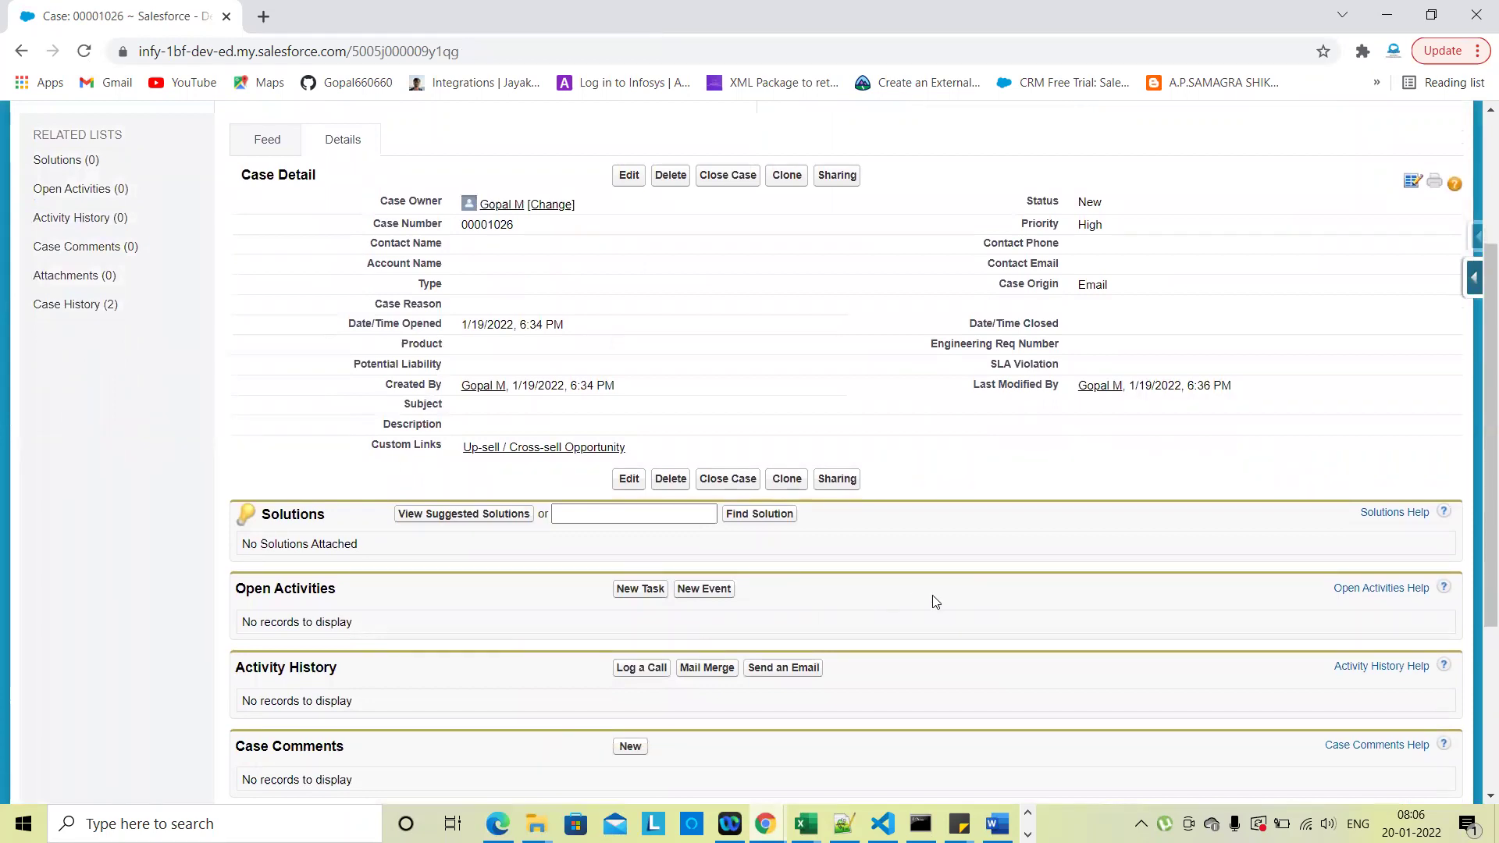
{"action": "scroll", "coordinate": [935, 602], "scroll_direction": "up", "scroll_amount": 3}
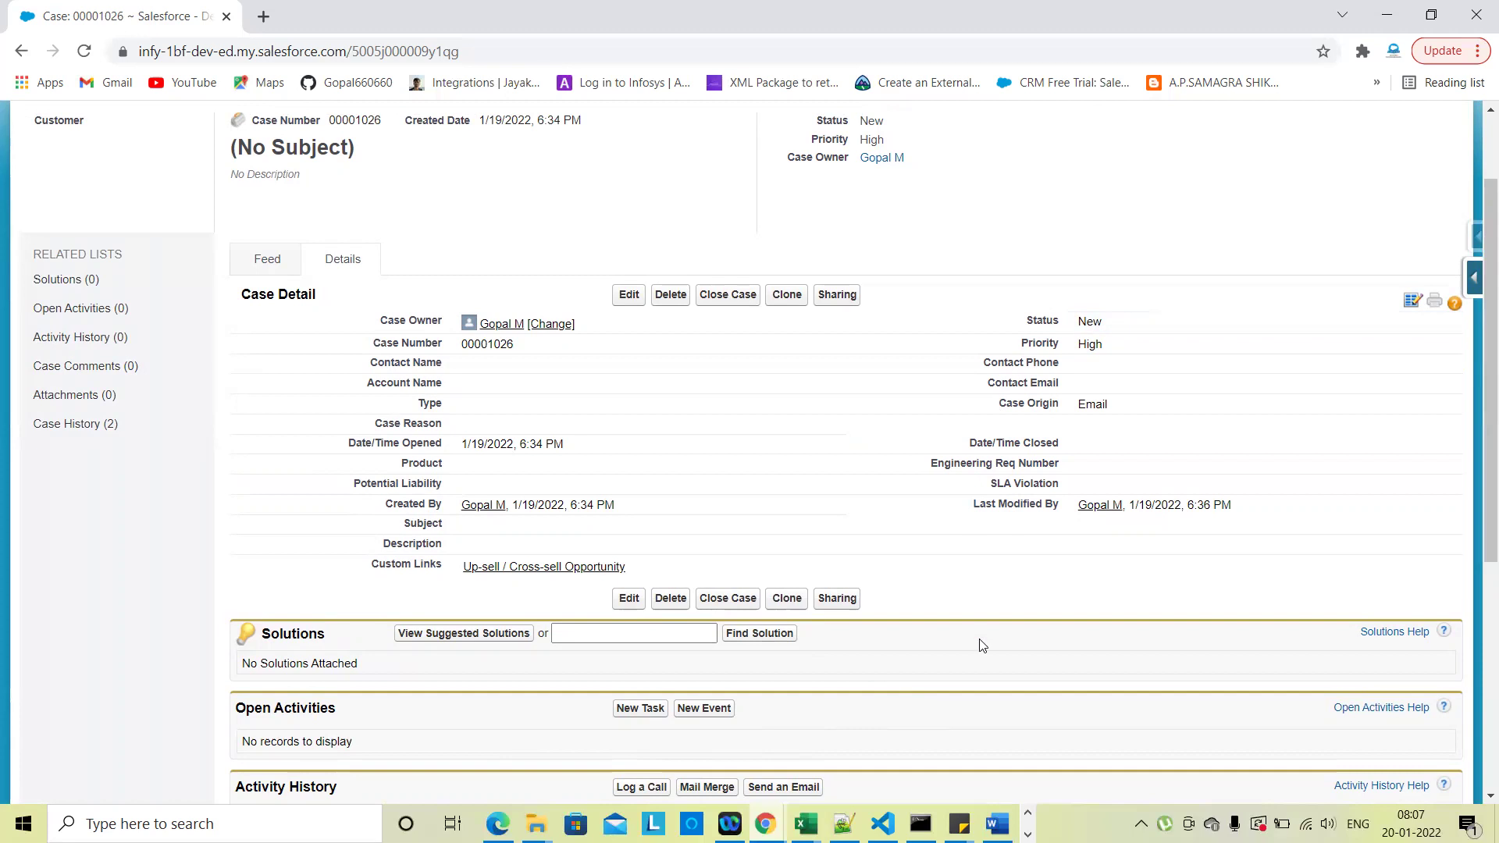
{"action": "scroll", "coordinate": [972, 593], "scroll_direction": "up", "scroll_amount": 2}
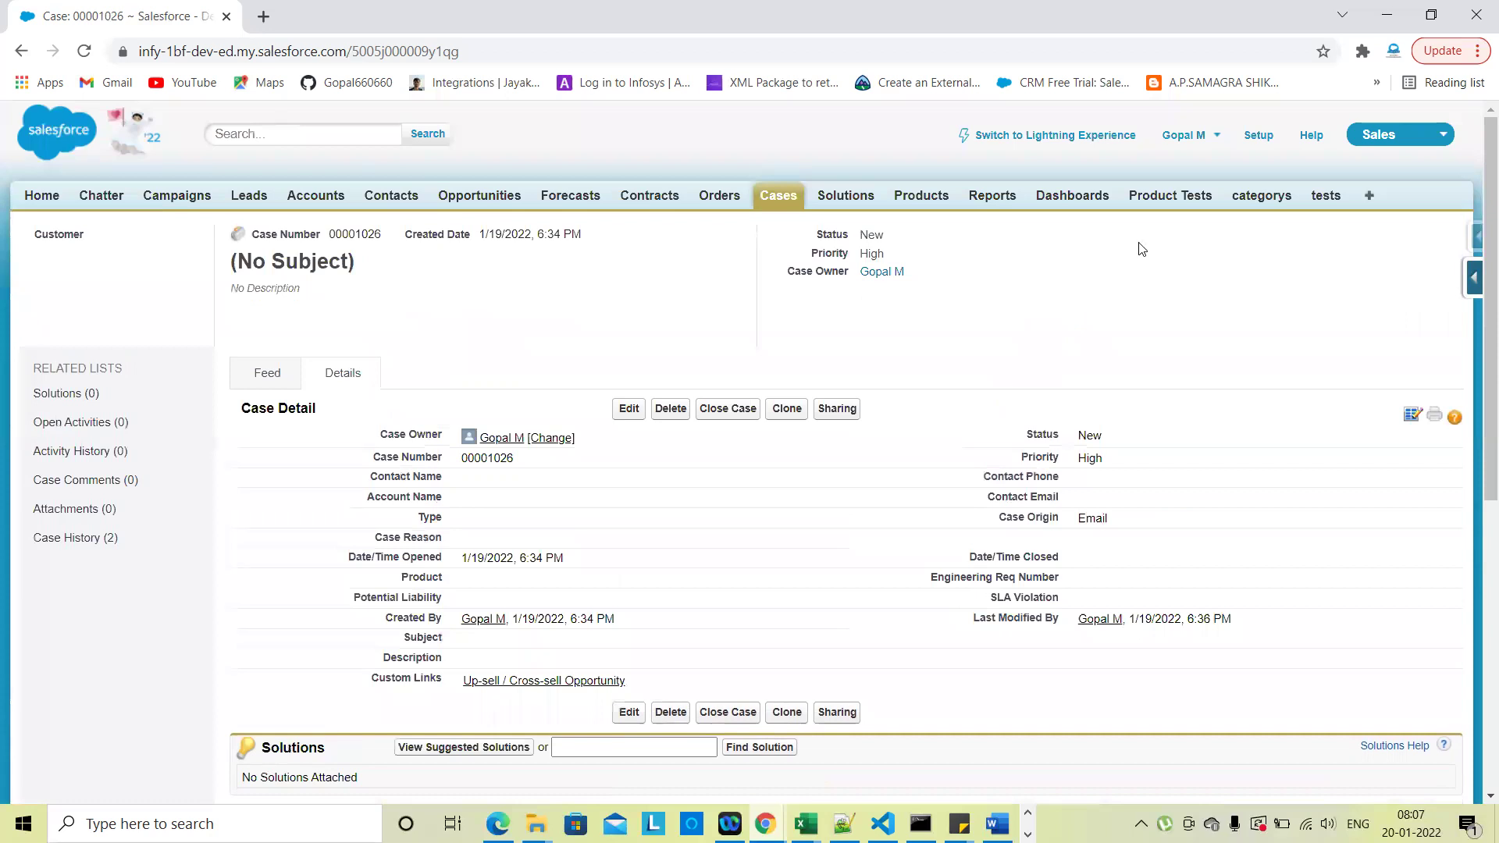
Open Setup in a duplicate of the case's browser tab and filter the setup menu for "work"
{"action": "right_click", "coordinate": [109, 11]}
{"action": "left_click", "coordinate": [168, 148]}
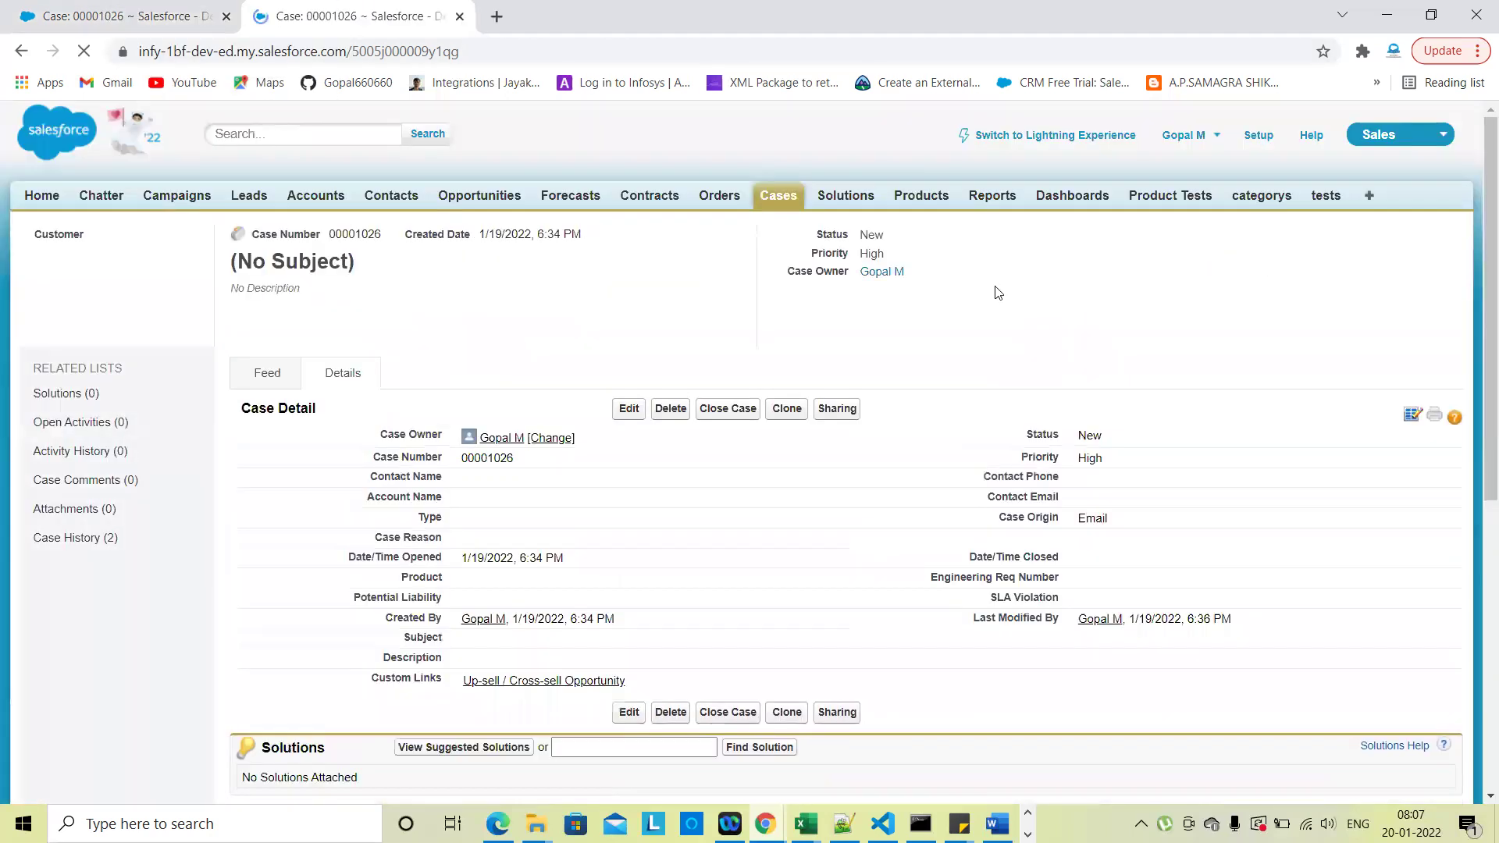
{"action": "left_click", "coordinate": [1258, 135]}
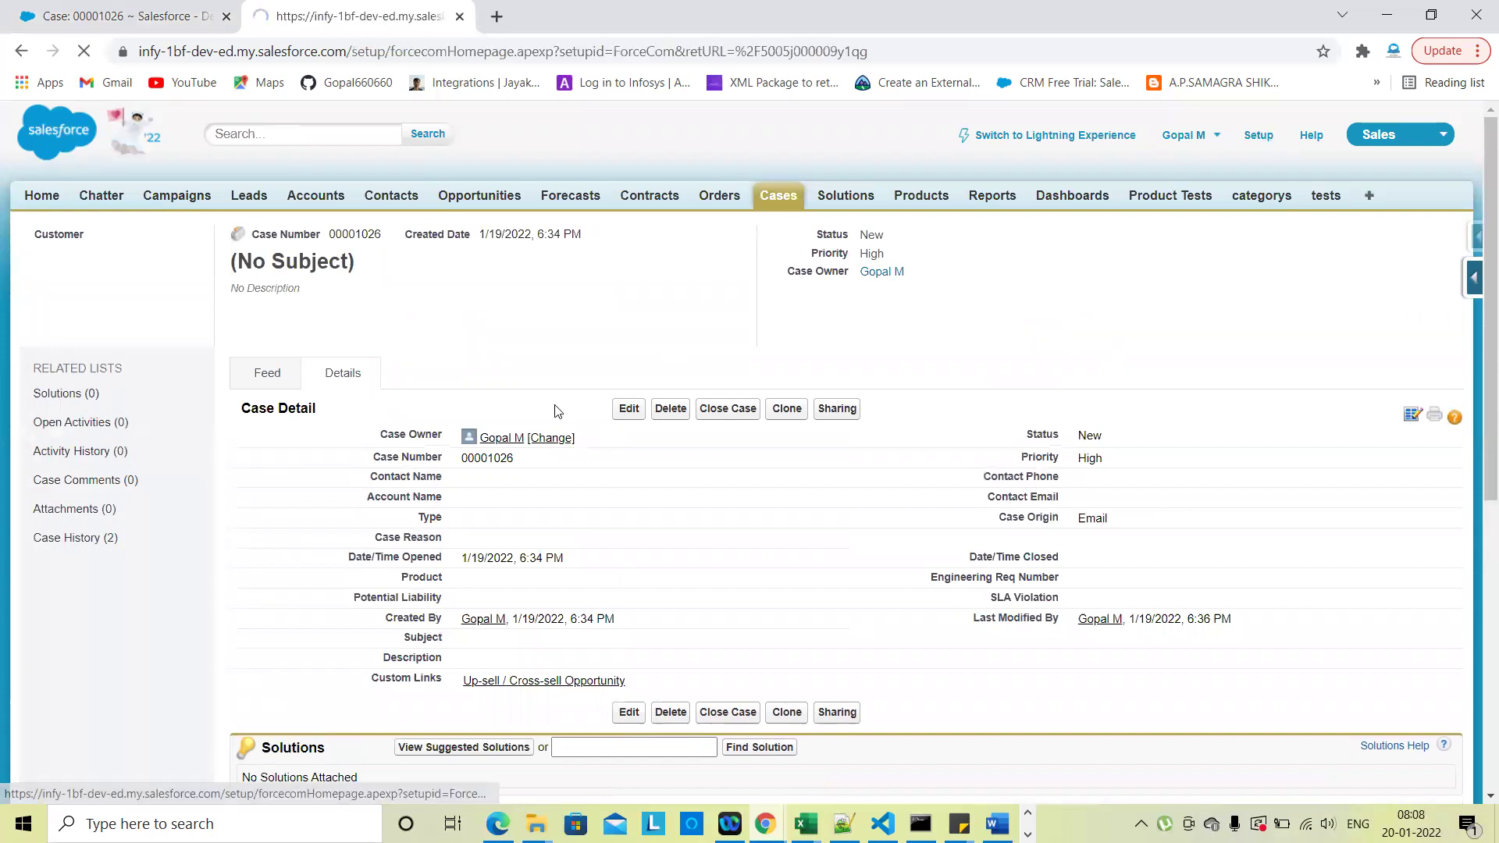
{"action": "type", "text": "work"}
{"action": "scroll", "coordinate": [117, 619], "scroll_direction": "down", "scroll_amount": 12}
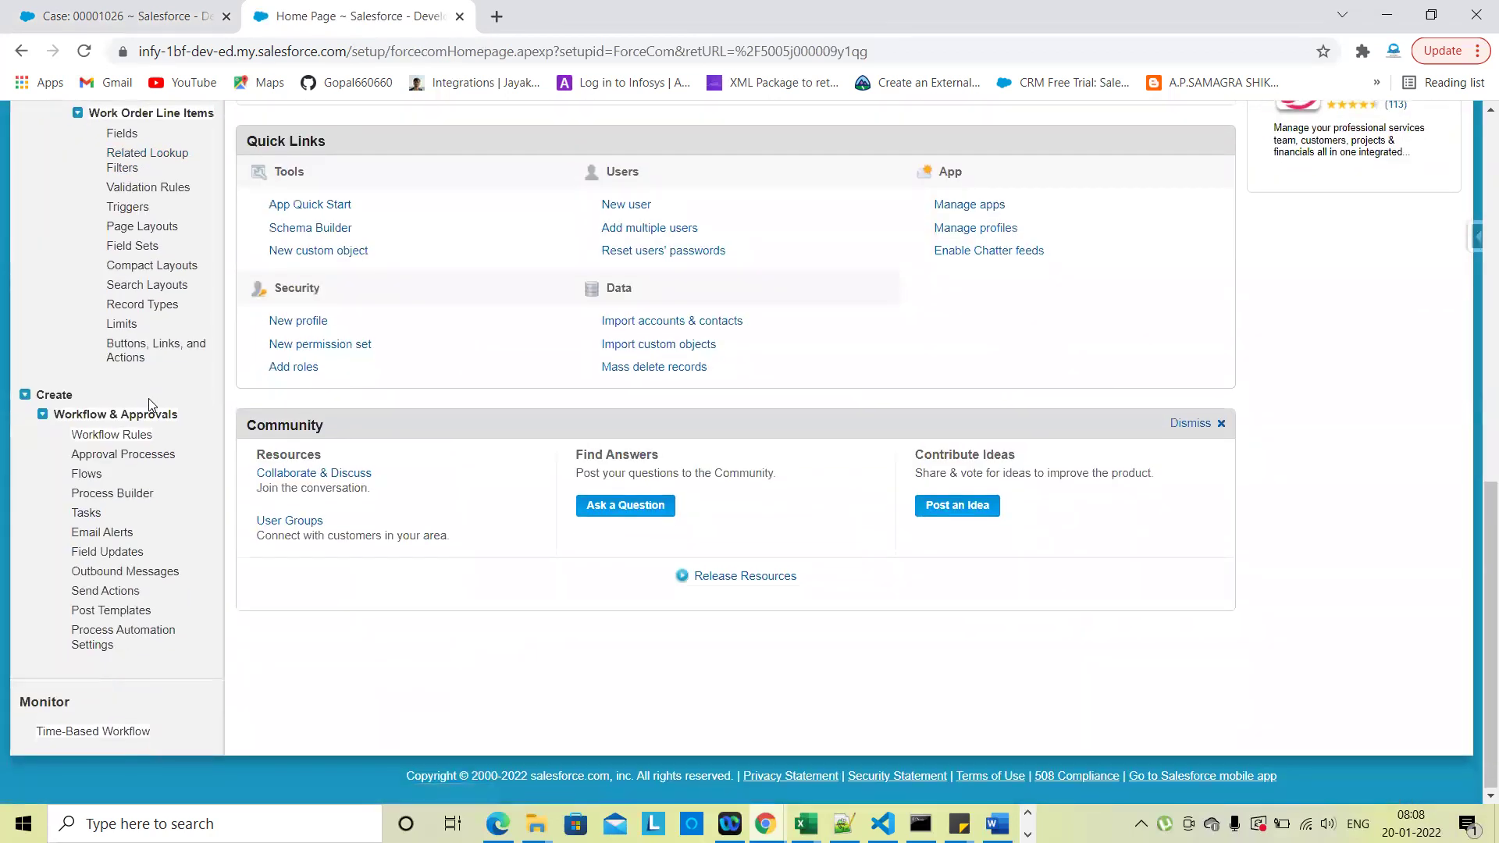
Open the Workflow Rules setup page in a new browser tab and switch to it
{"action": "right_click", "coordinate": [119, 439]}
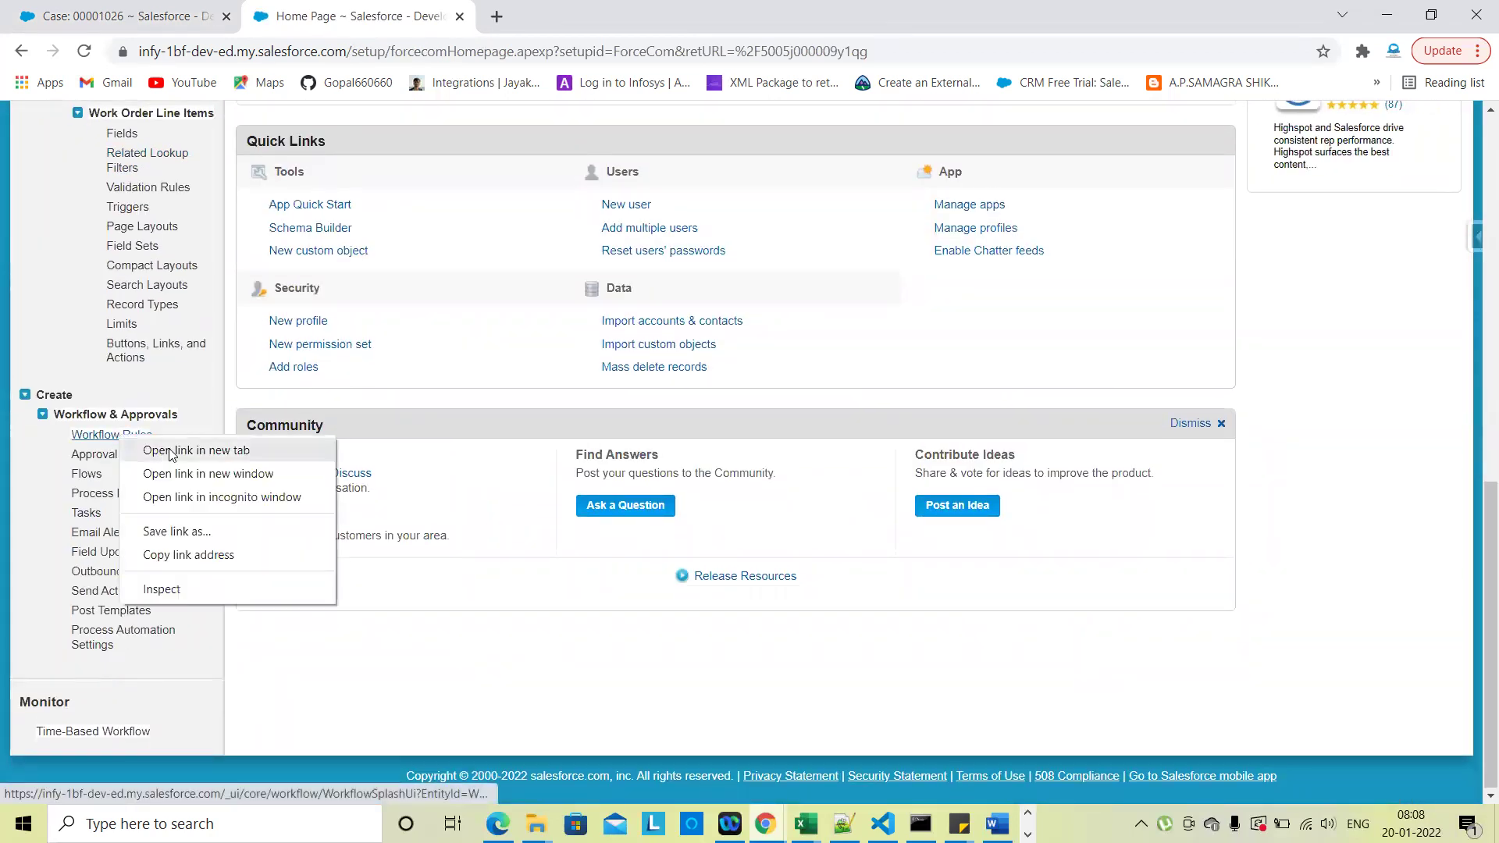
{"action": "left_click", "coordinate": [196, 450]}
{"action": "scroll", "coordinate": [553, 338], "scroll_direction": "up", "scroll_amount": 15}
{"action": "left_click", "coordinate": [565, 8]}
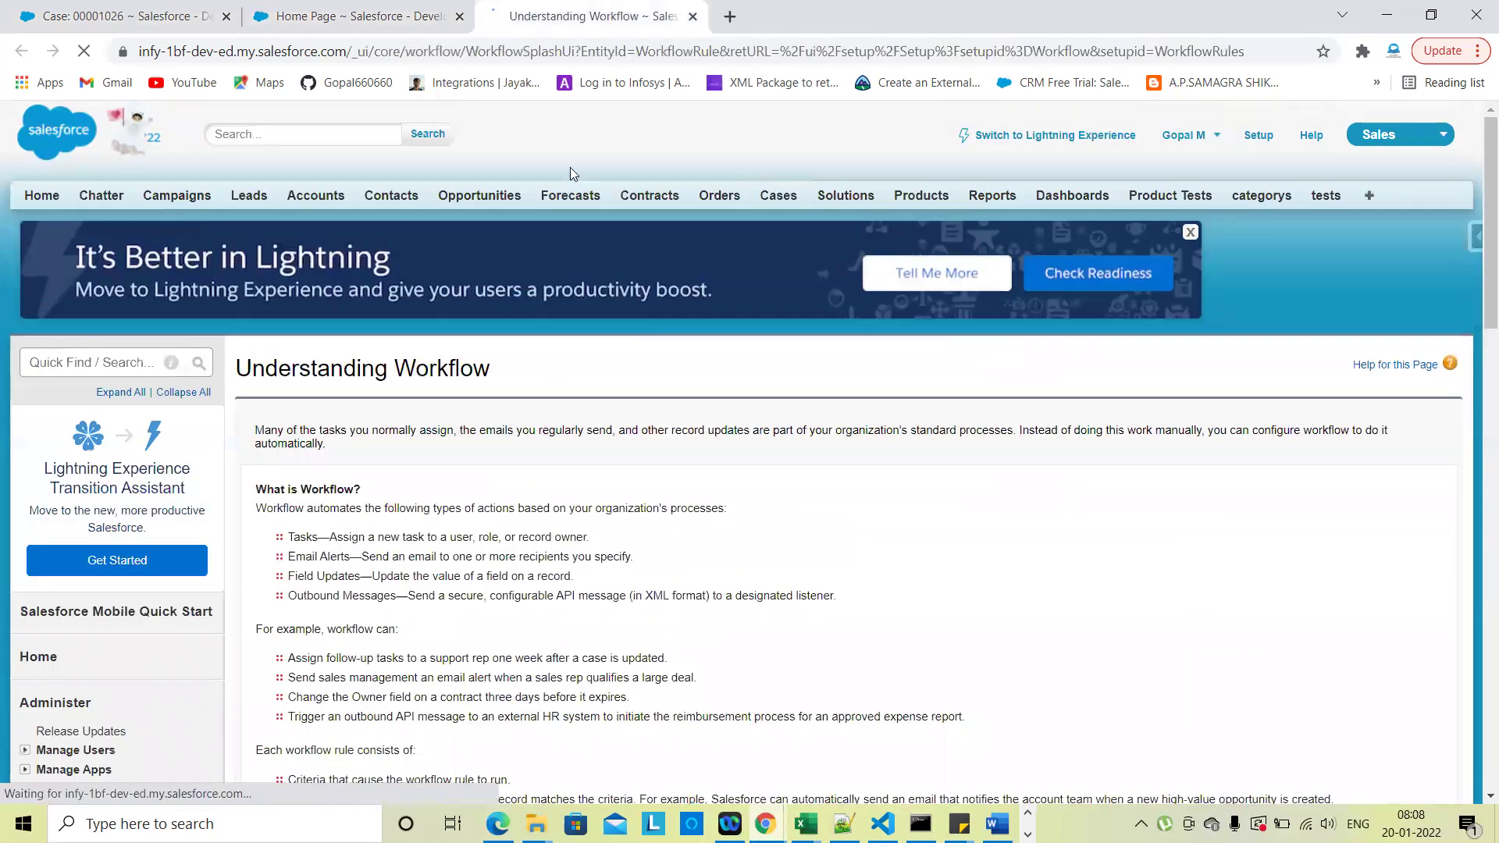
Set the Understanding Workflow introduction not to show again and continue to the list of all workflow rules
{"action": "scroll", "coordinate": [308, 410], "scroll_direction": "down", "scroll_amount": 6}
{"action": "left_click", "coordinate": [281, 406]}
{"action": "left_click", "coordinate": [283, 435]}
{"action": "scroll", "coordinate": [737, 432], "scroll_direction": "down", "scroll_amount": 1}
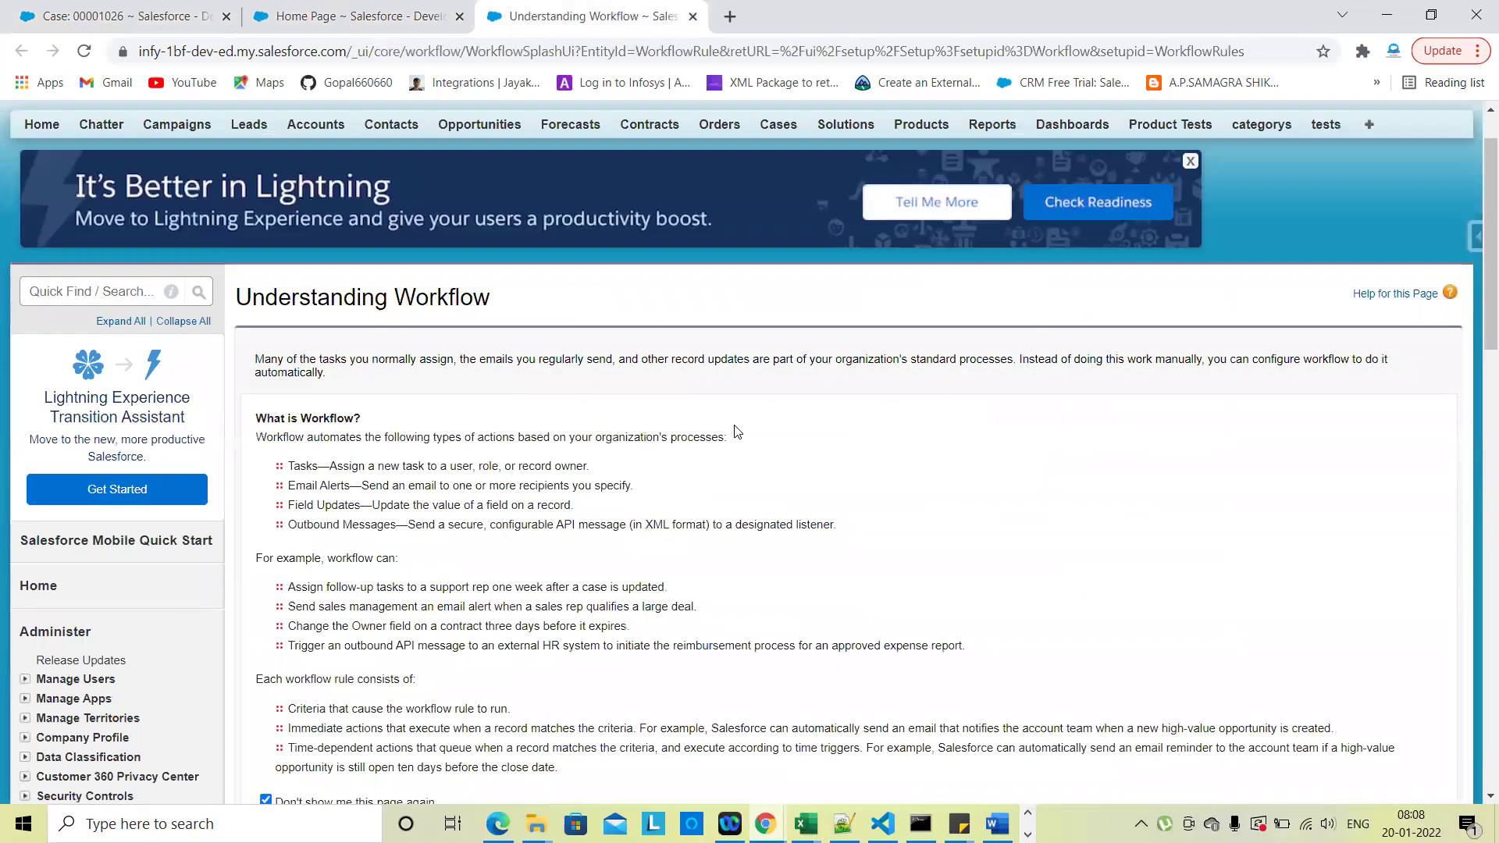
{"action": "scroll", "coordinate": [737, 432], "scroll_direction": "down", "scroll_amount": 1}
{"action": "left_click", "coordinate": [283, 720]}
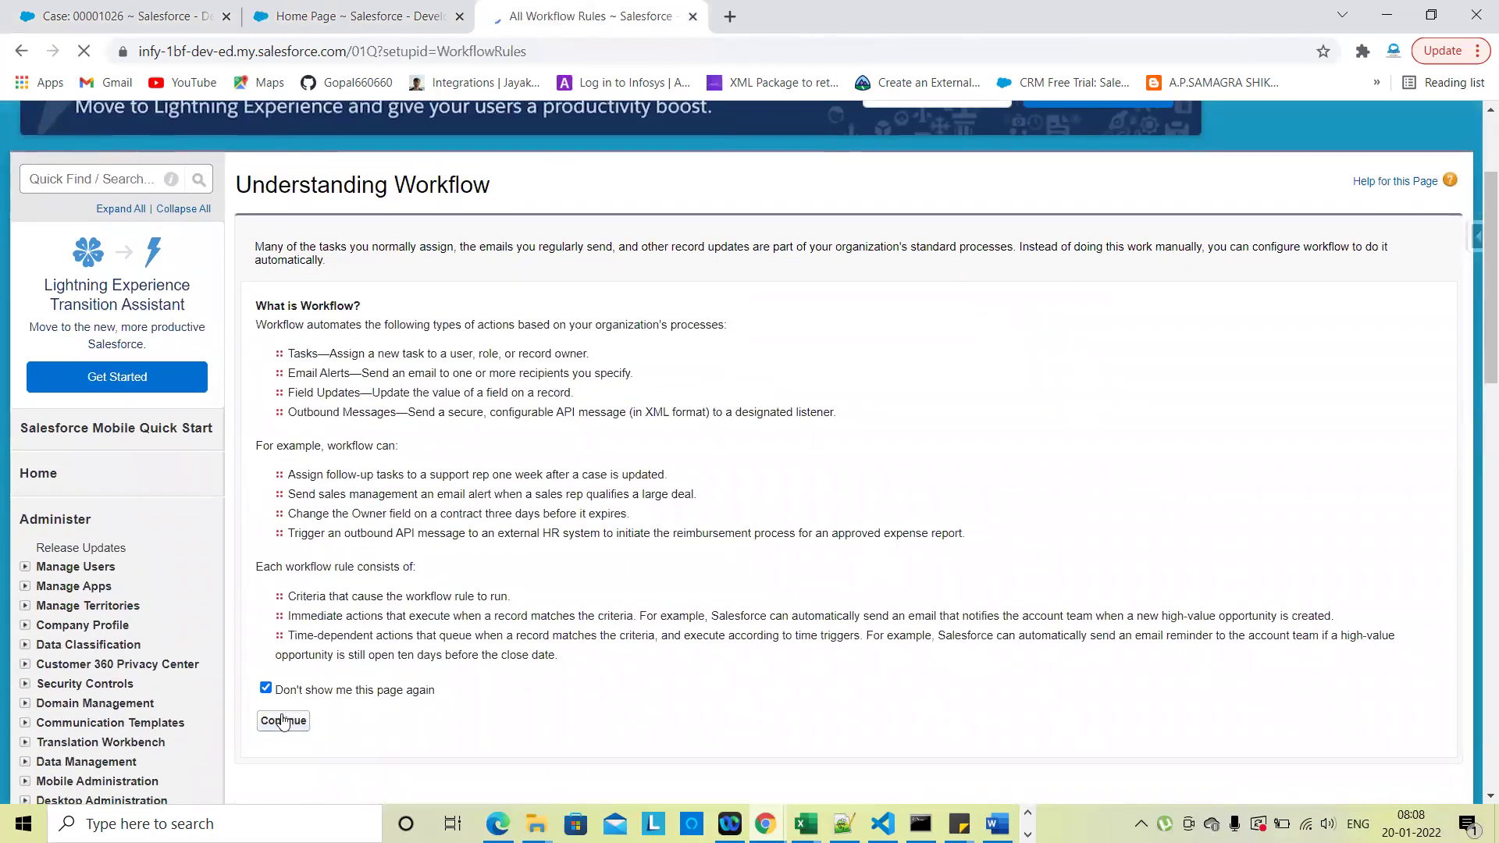
Start a new workflow rule on the Case object and proceed to its configuration
{"action": "scroll", "coordinate": [631, 643], "scroll_direction": "down", "scroll_amount": 3}
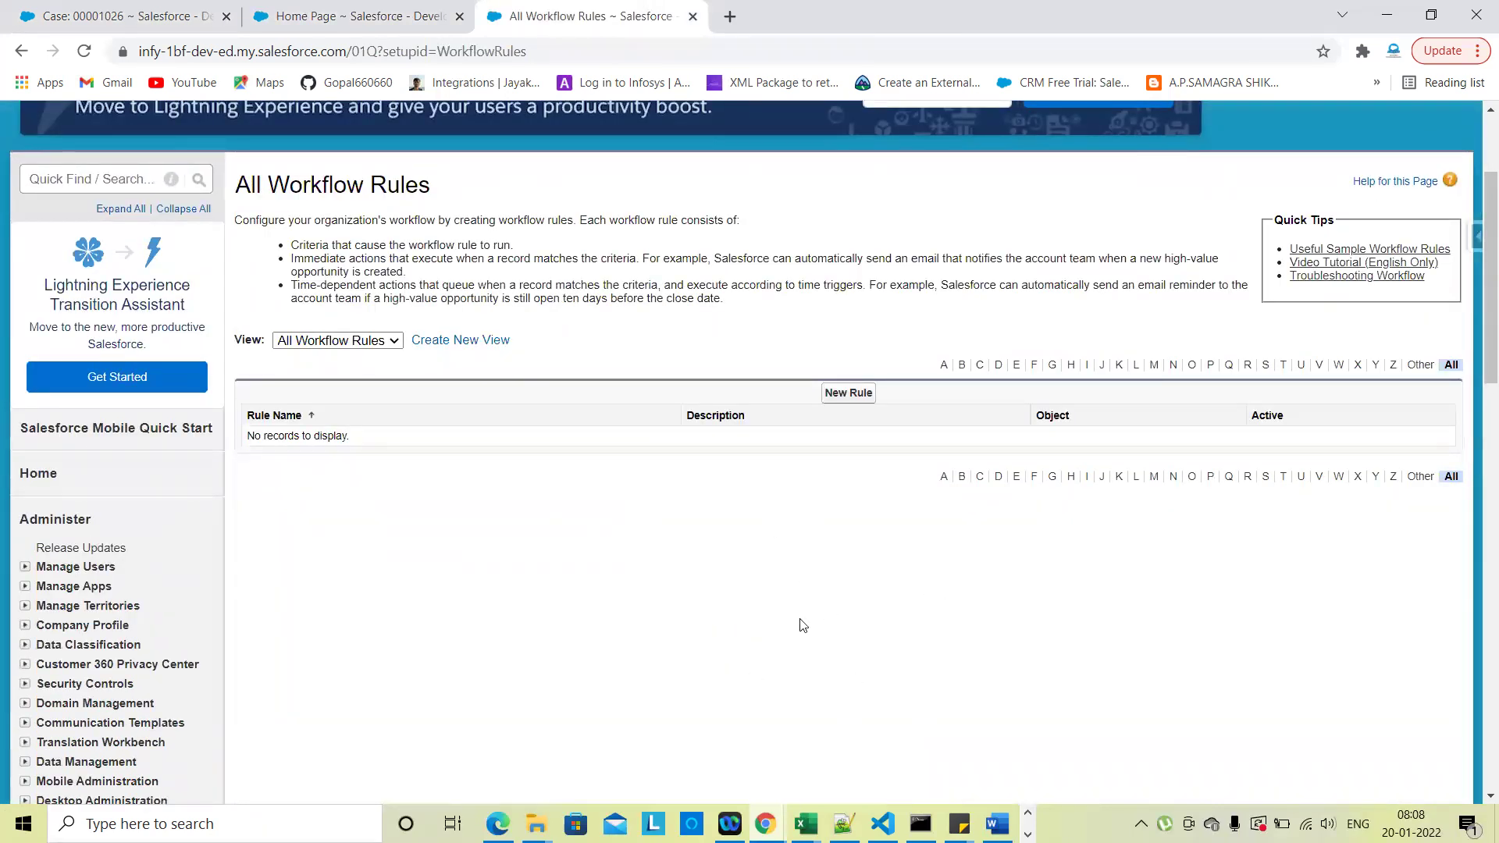
{"action": "left_click", "coordinate": [851, 392]}
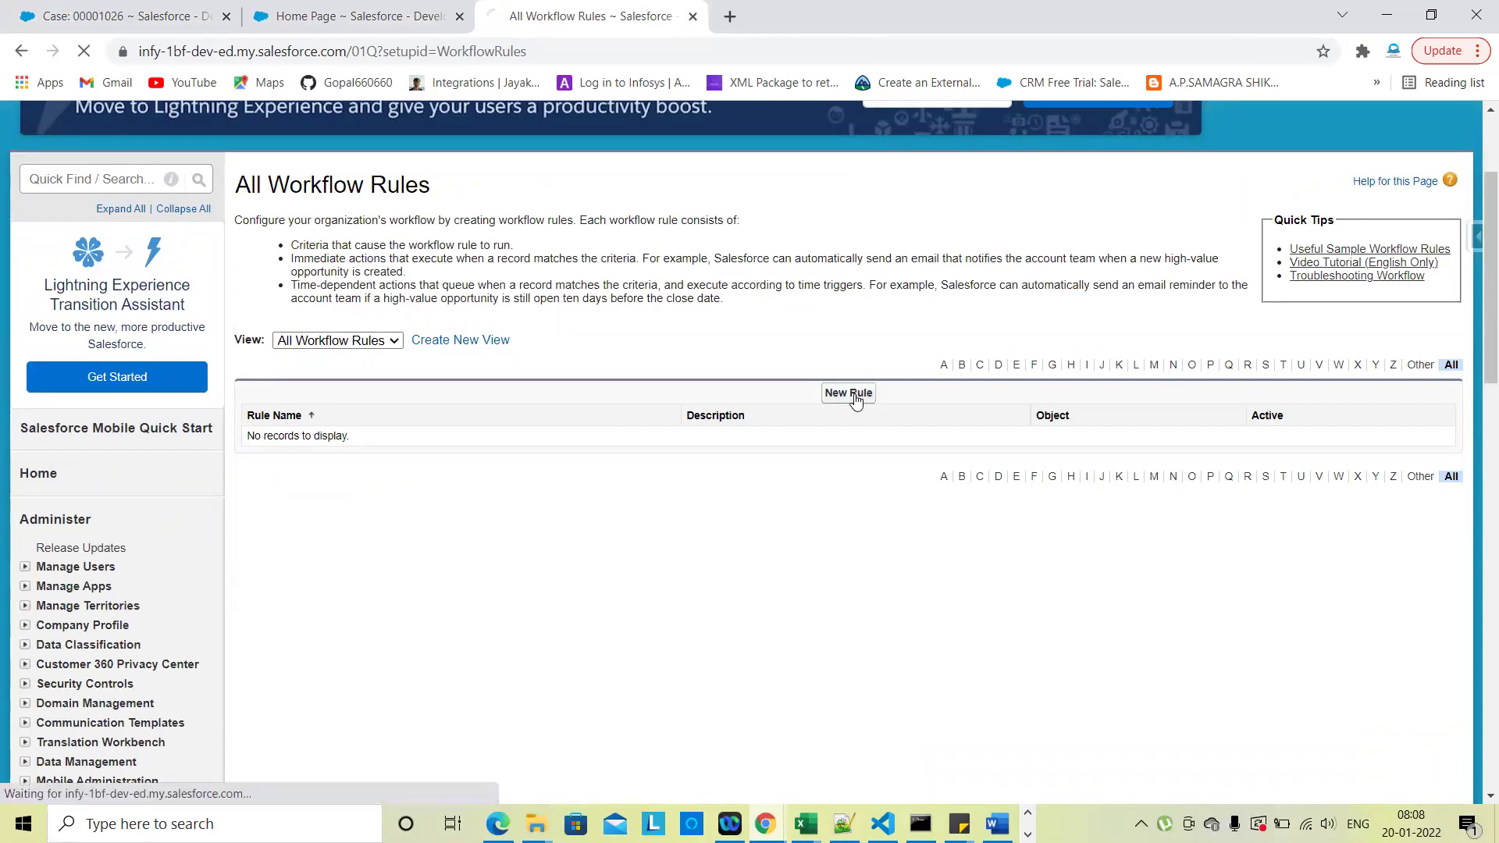
{"action": "scroll", "coordinate": [931, 645], "scroll_direction": "down", "scroll_amount": 2}
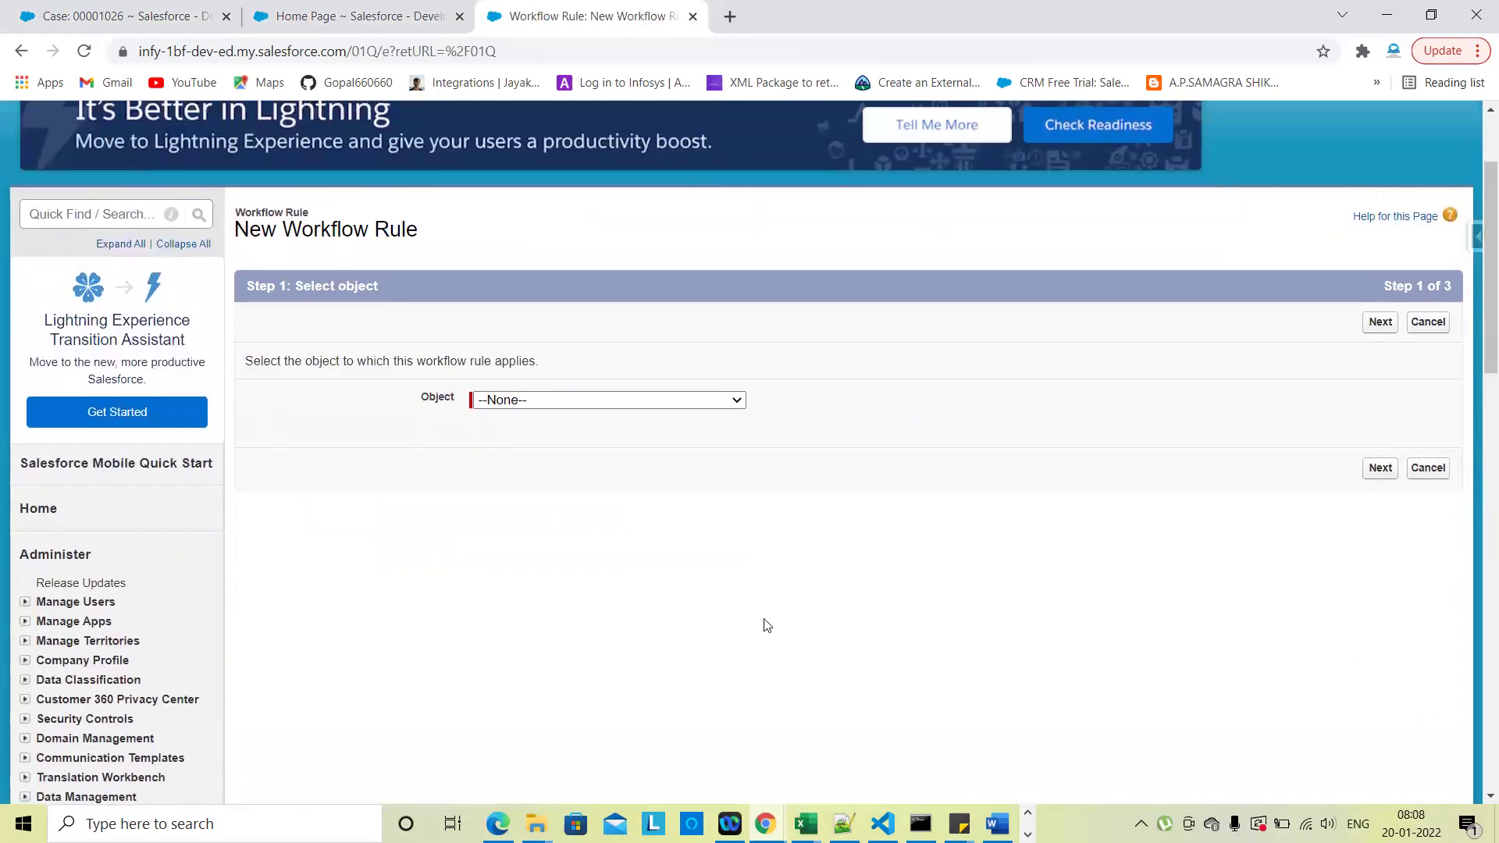
{"action": "scroll", "coordinate": [763, 622], "scroll_direction": "up", "scroll_amount": 1}
{"action": "left_click", "coordinate": [594, 473]}
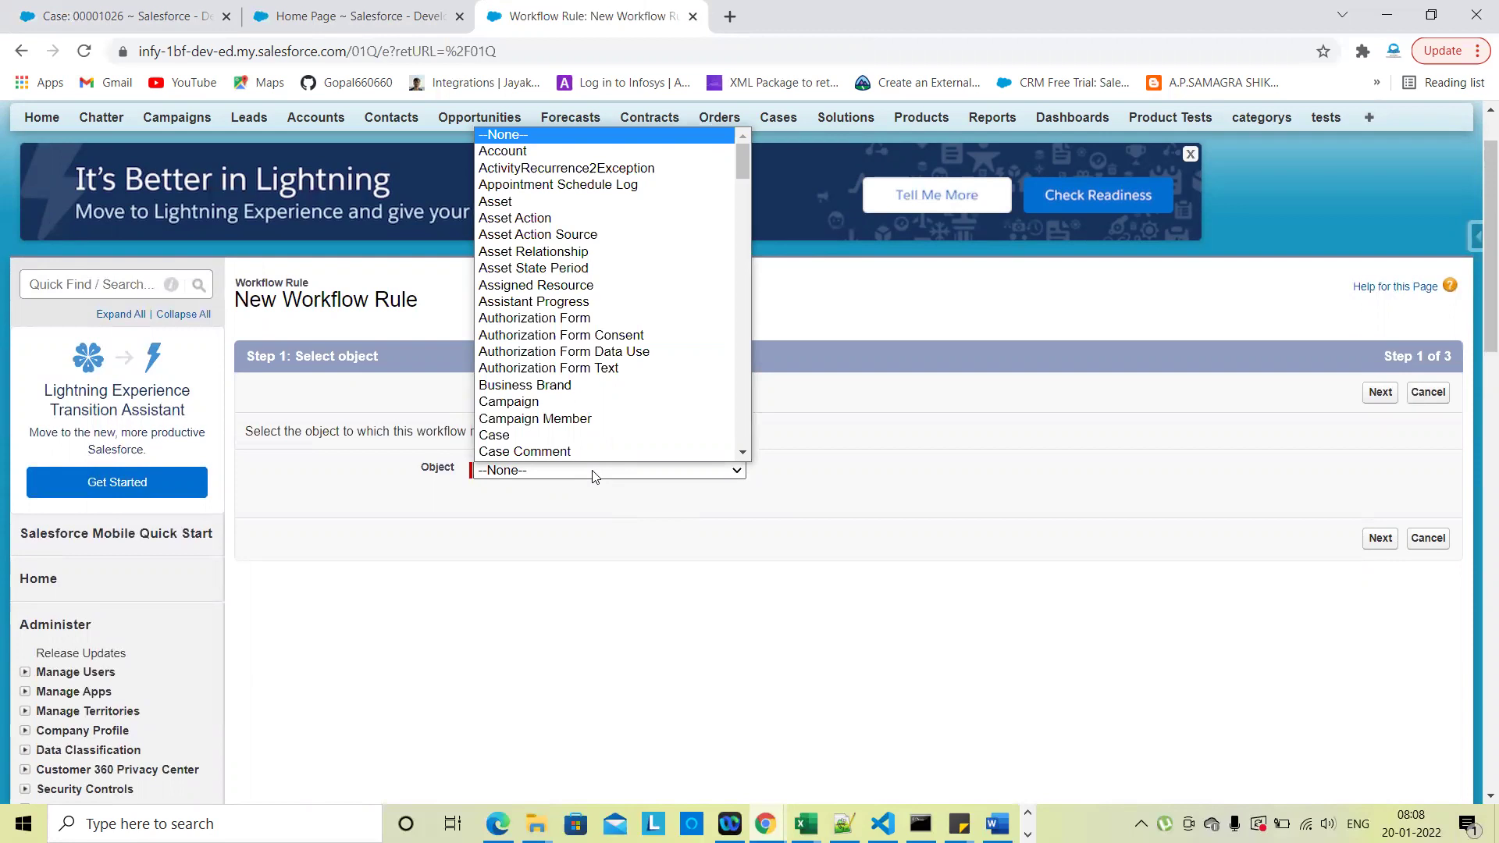
{"action": "scroll", "coordinate": [575, 456], "scroll_direction": "down", "scroll_amount": 1}
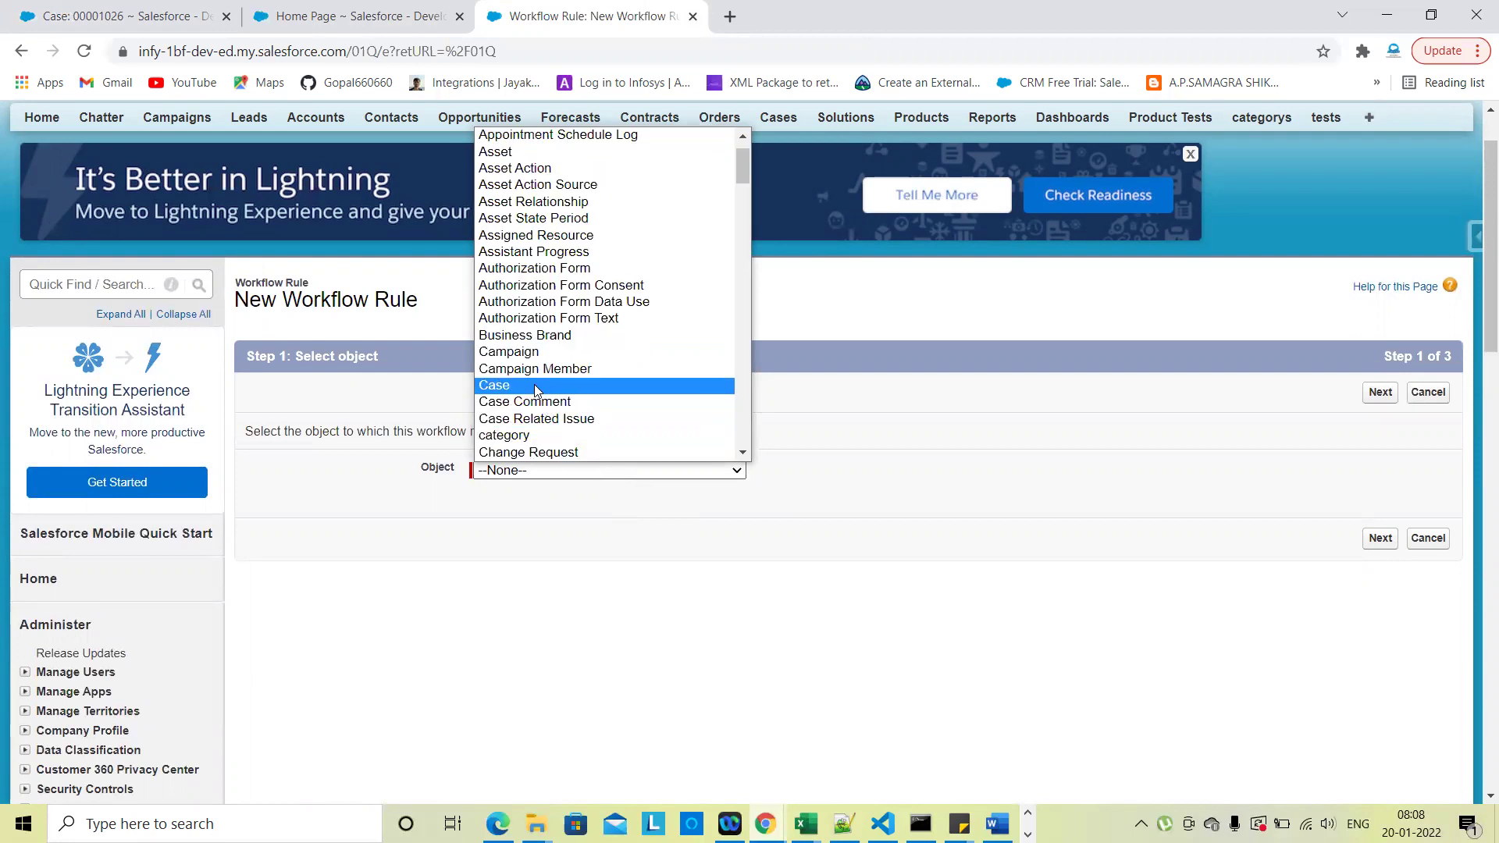
{"action": "left_click", "coordinate": [537, 388]}
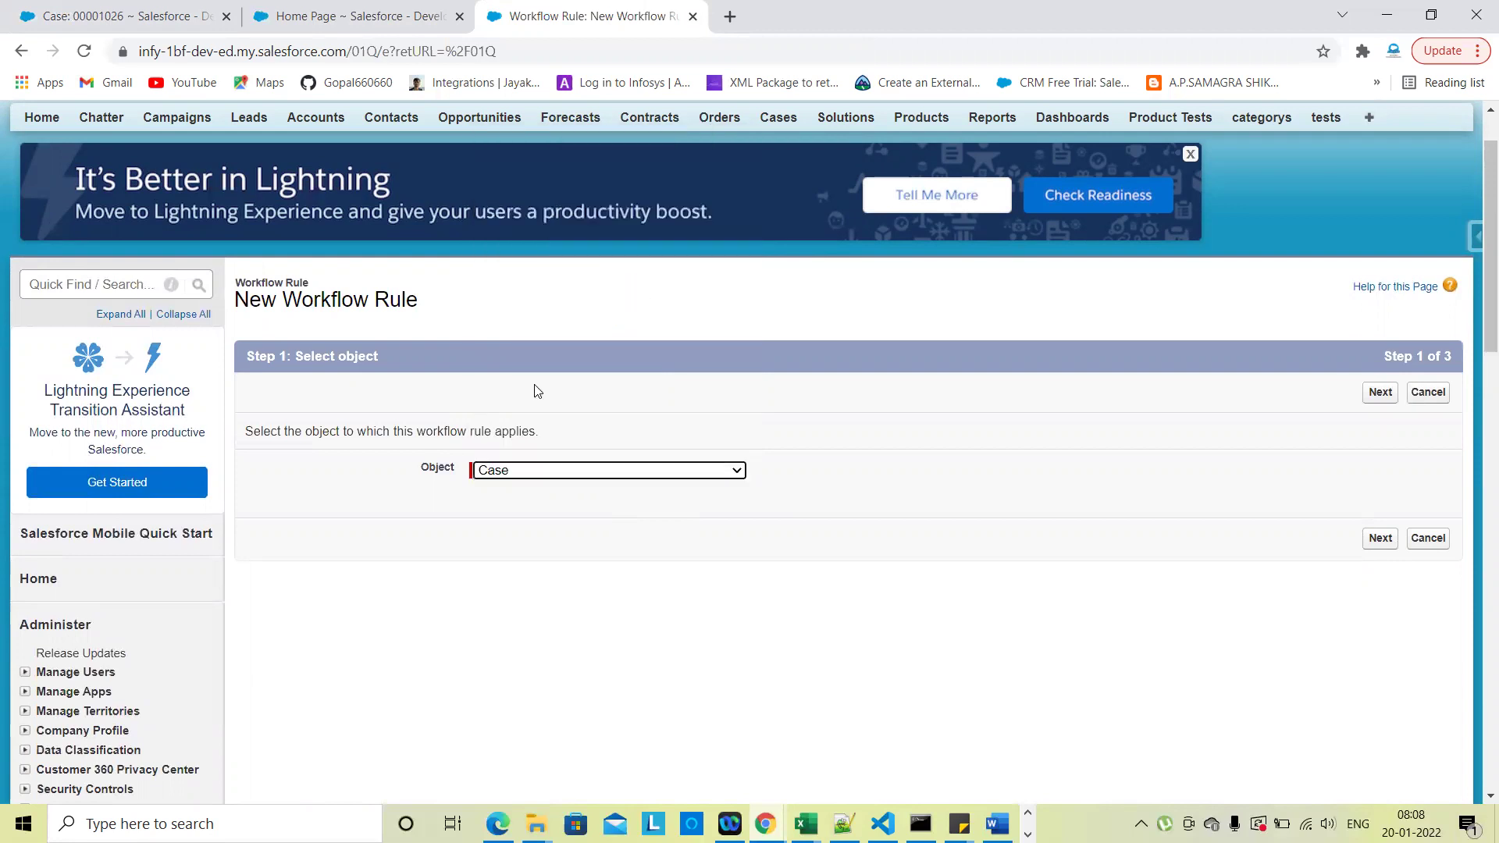
{"action": "left_click", "coordinate": [1379, 392]}
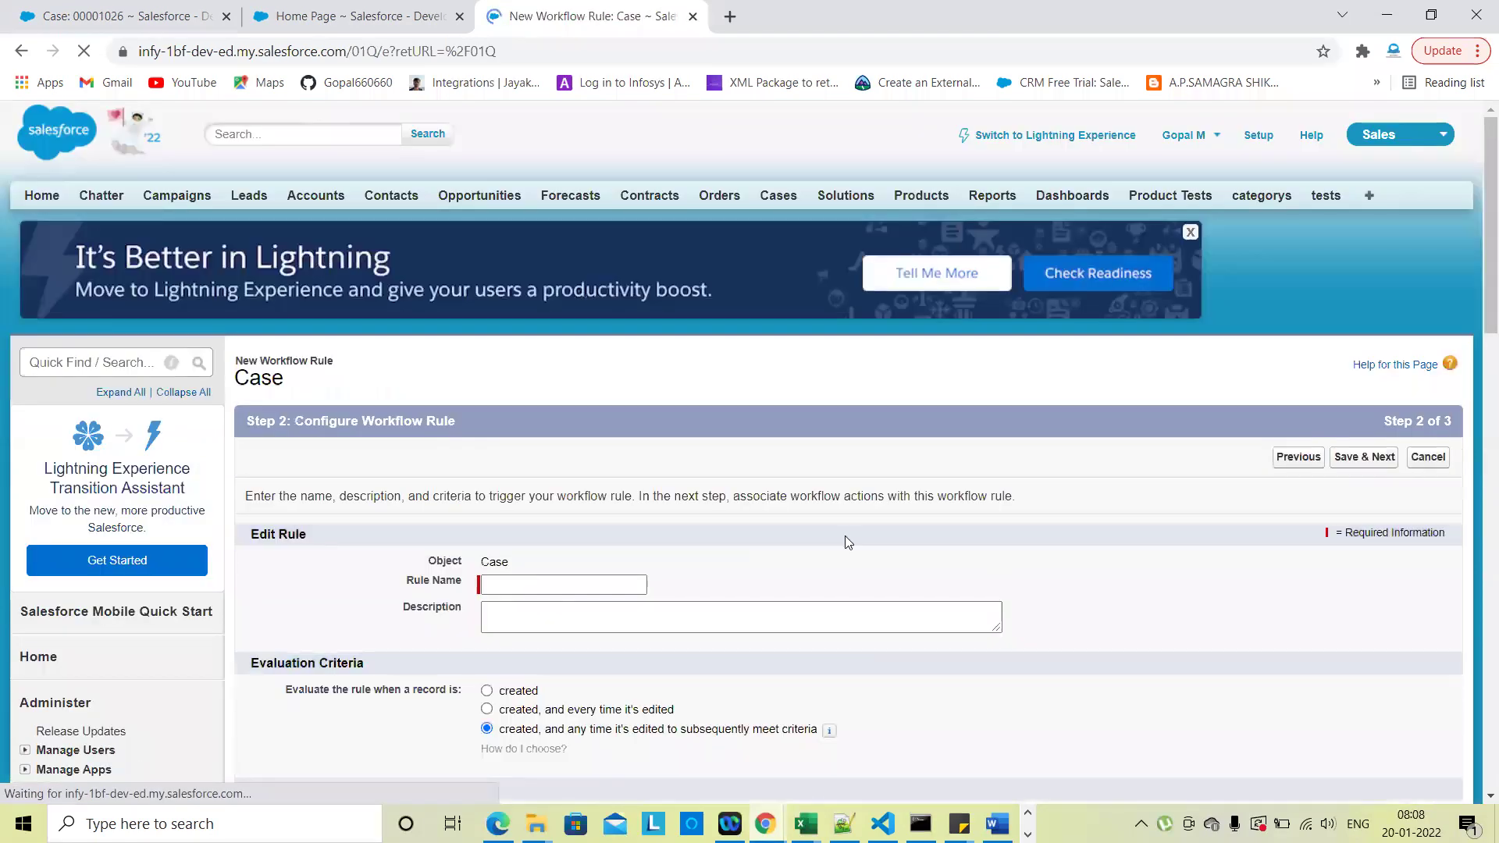
Name the new workflow rule Test CASE
{"action": "scroll", "coordinate": [846, 539], "scroll_direction": "down", "scroll_amount": 4}
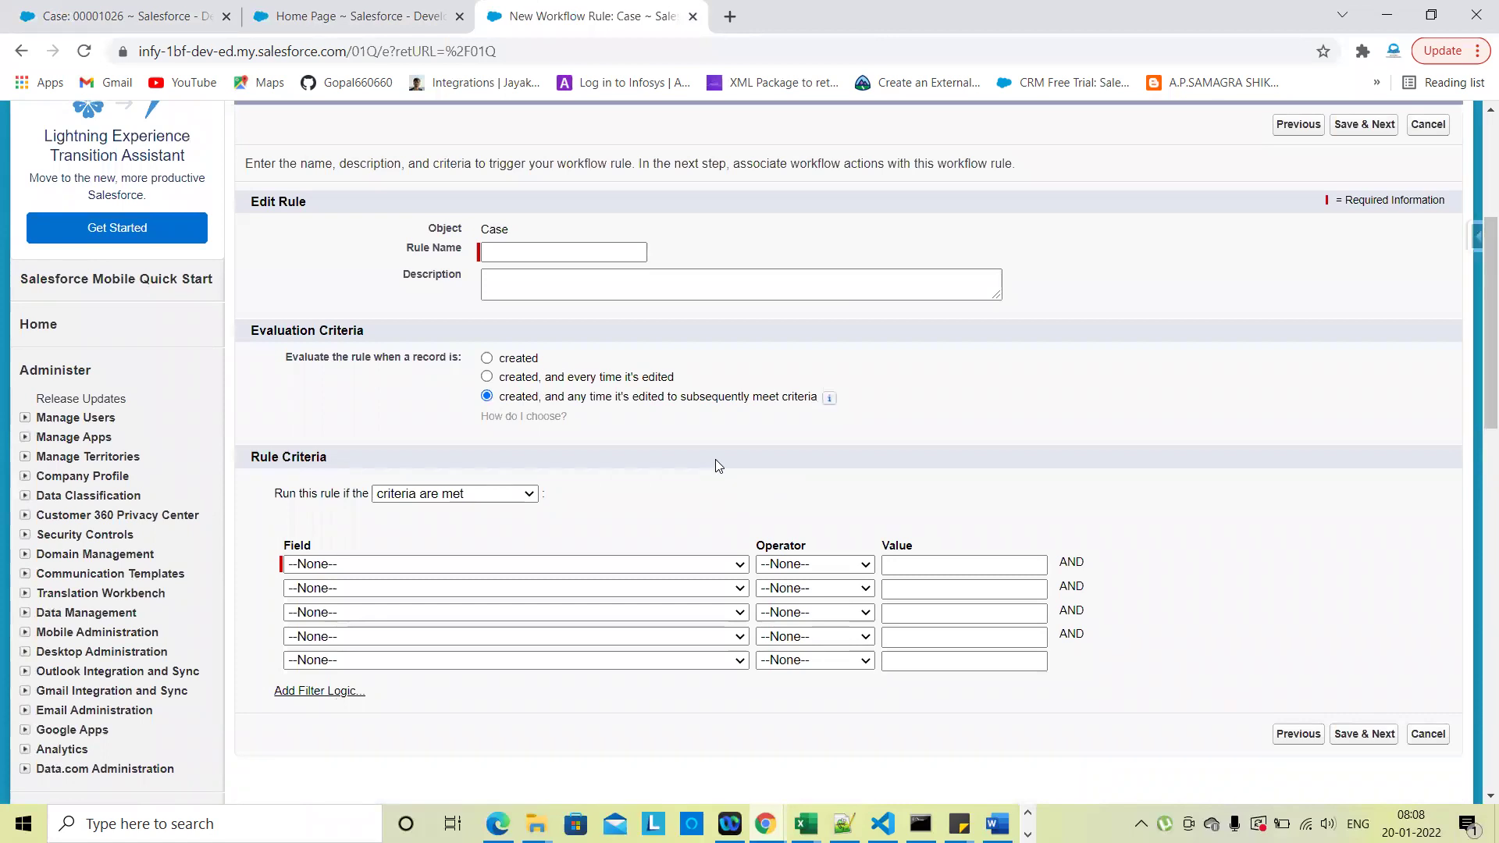
{"action": "scroll", "coordinate": [684, 536], "scroll_direction": "down", "scroll_amount": 3}
{"action": "scroll", "coordinate": [685, 530], "scroll_direction": "up", "scroll_amount": 2}
{"action": "scroll", "coordinate": [809, 332], "scroll_direction": "up", "scroll_amount": 1}
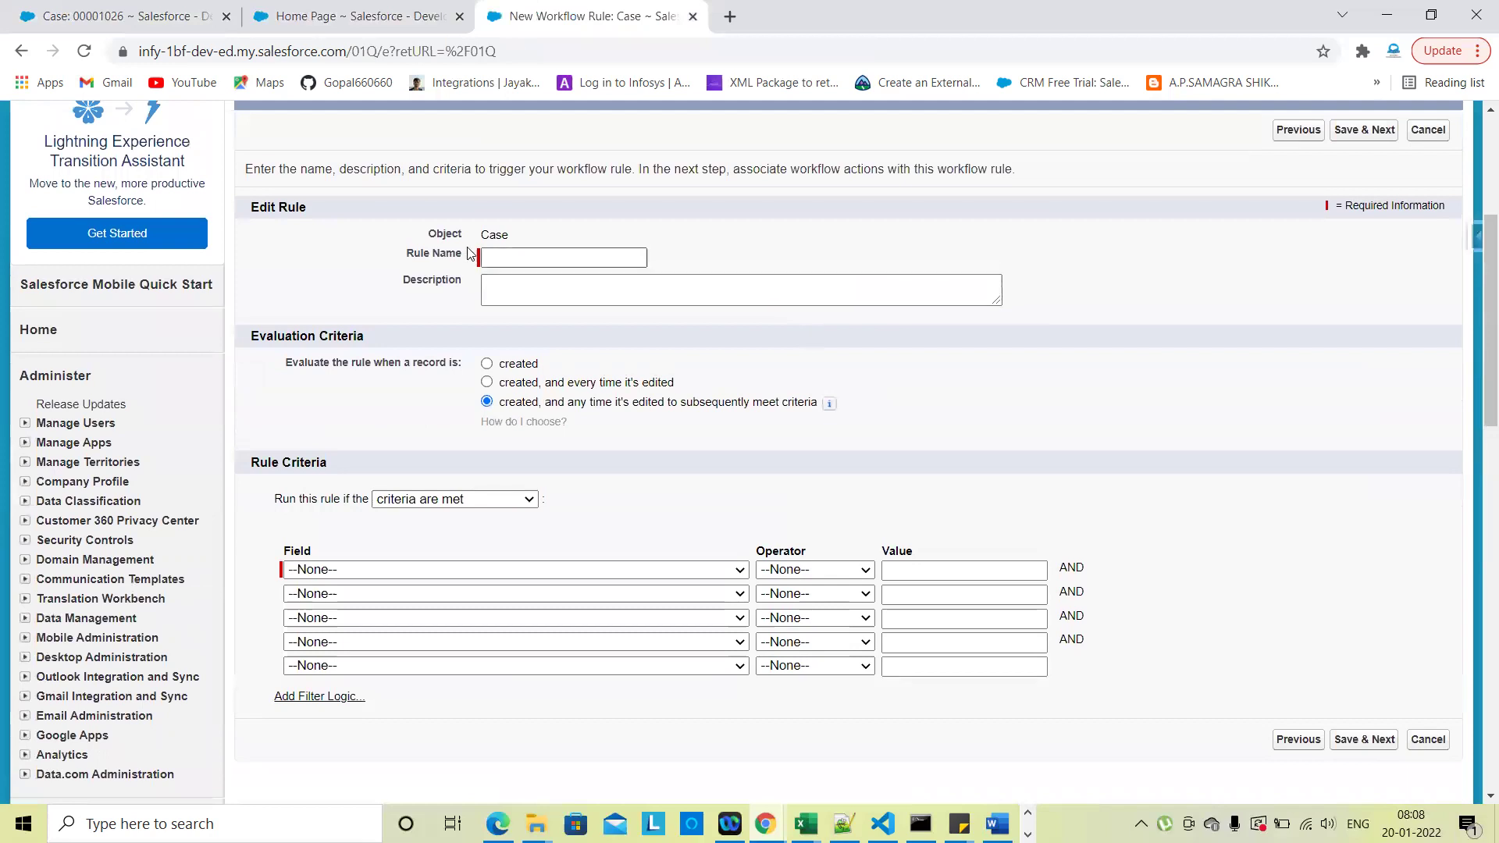
{"action": "left_click", "coordinate": [501, 260]}
{"action": "type", "text": "Test Ca"}
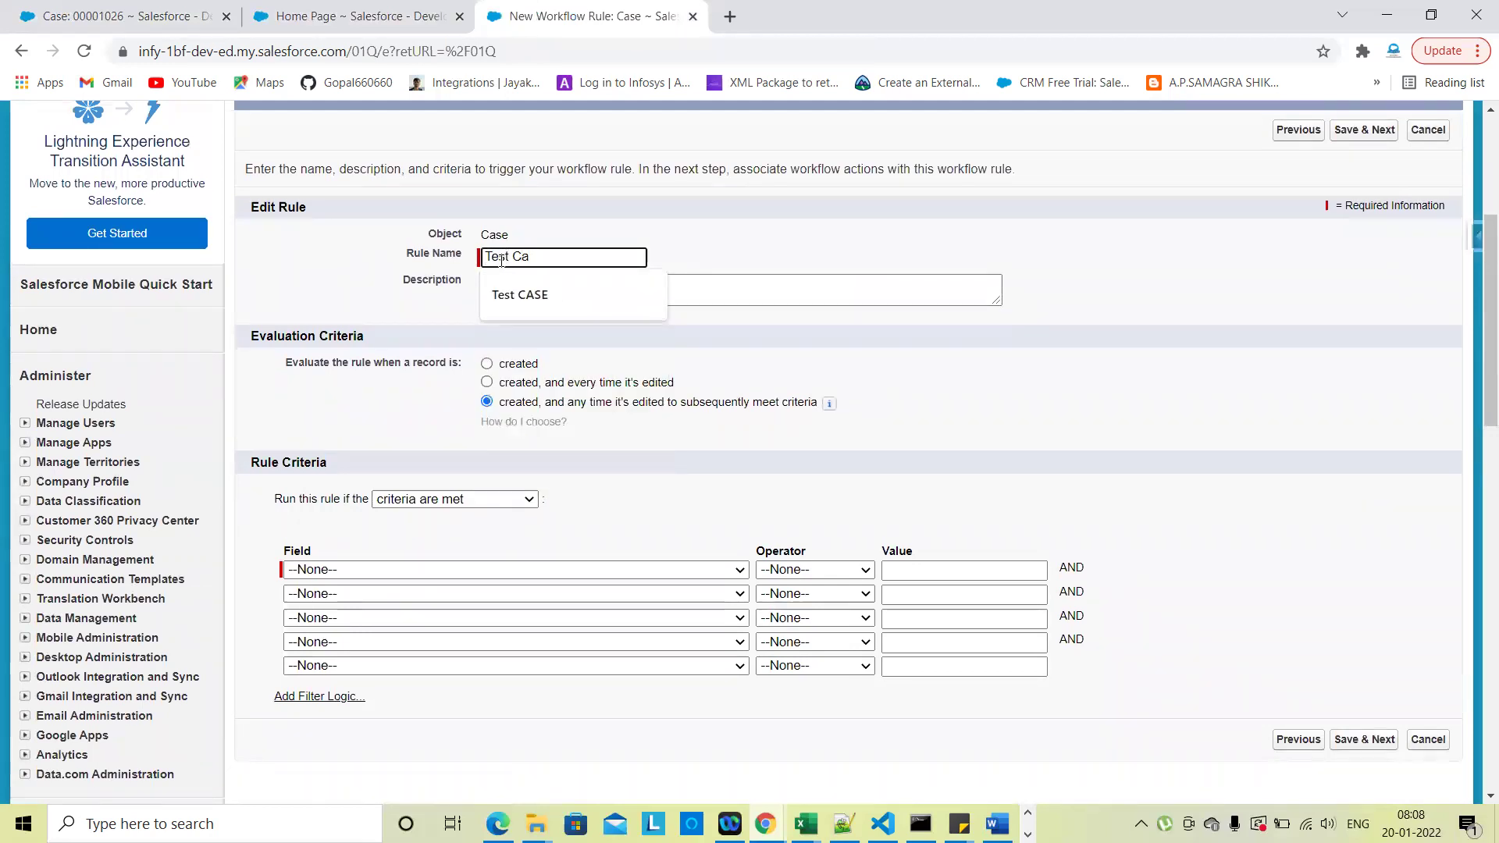
{"action": "left_click", "coordinate": [523, 295]}
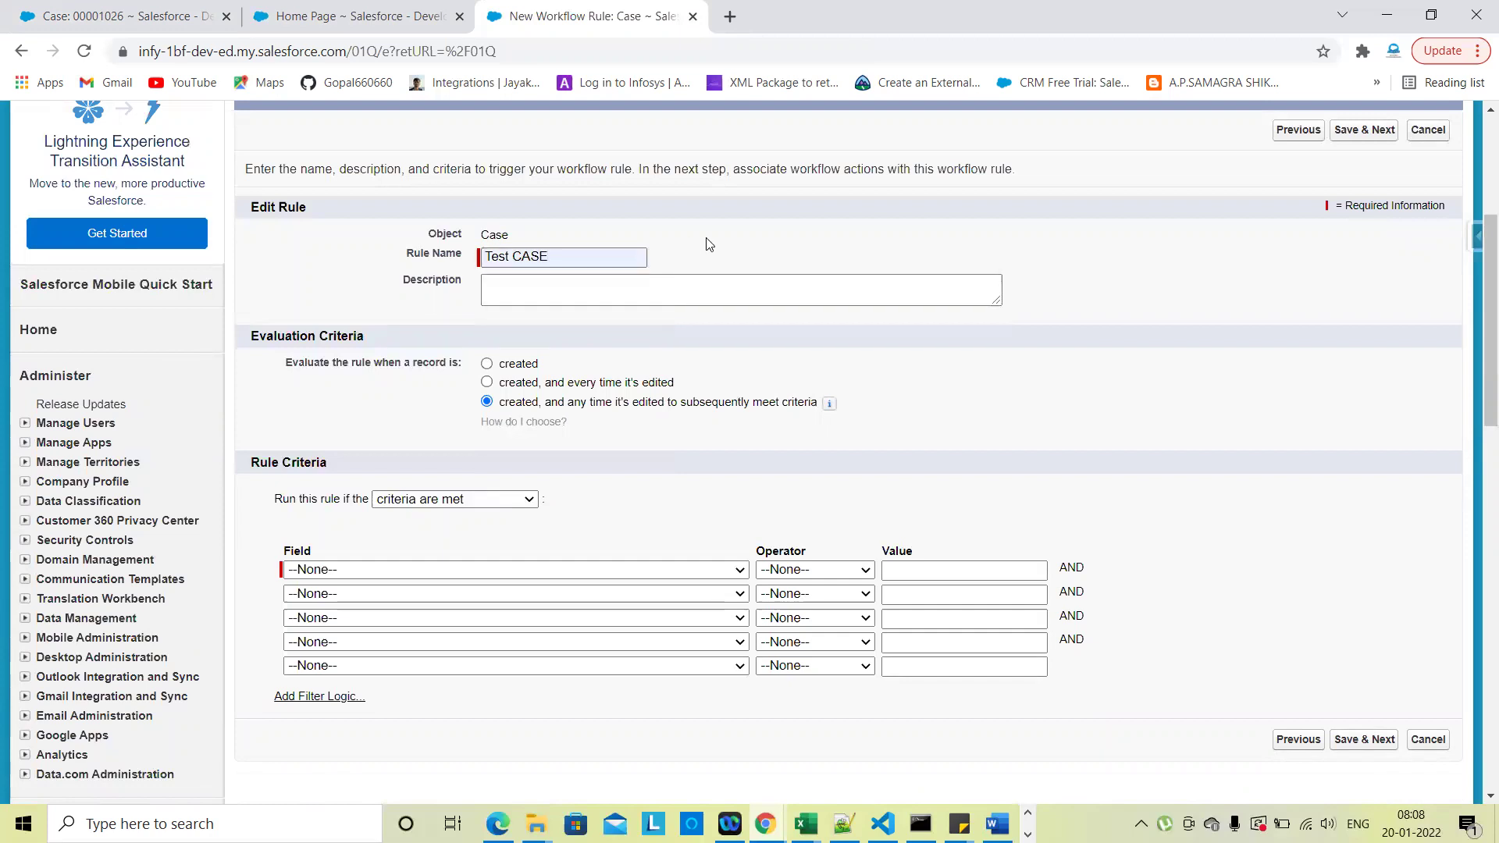
Try the evaluation options "created" and "created, and every time it's edited", and reselect "created, and any time it's edited to subsequently meet criteria"
{"action": "scroll", "coordinate": [783, 396], "scroll_direction": "down", "scroll_amount": 1}
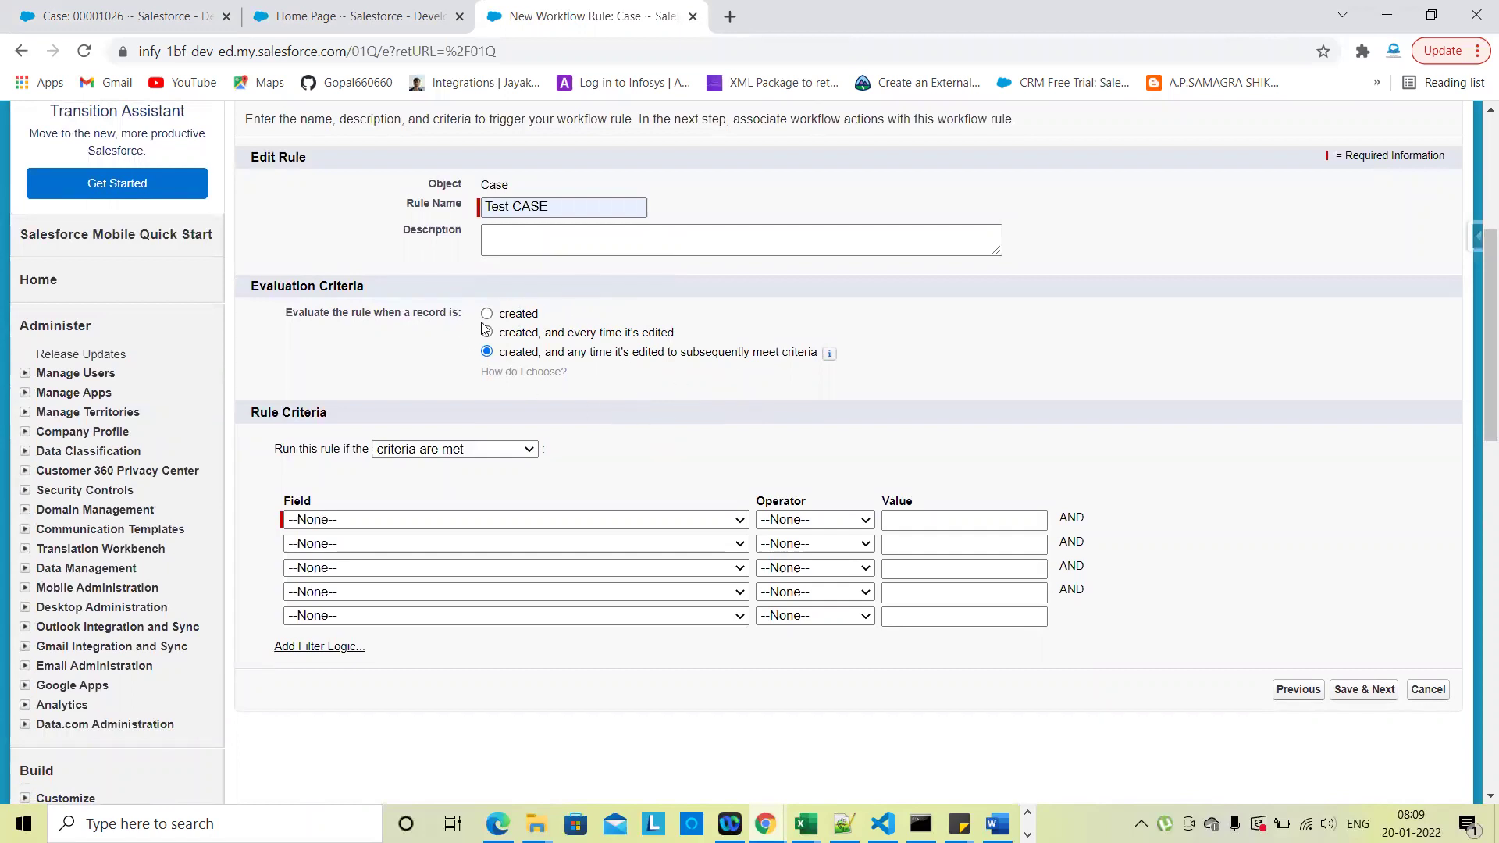
{"action": "left_click", "coordinate": [529, 316]}
{"action": "left_click", "coordinate": [536, 337]}
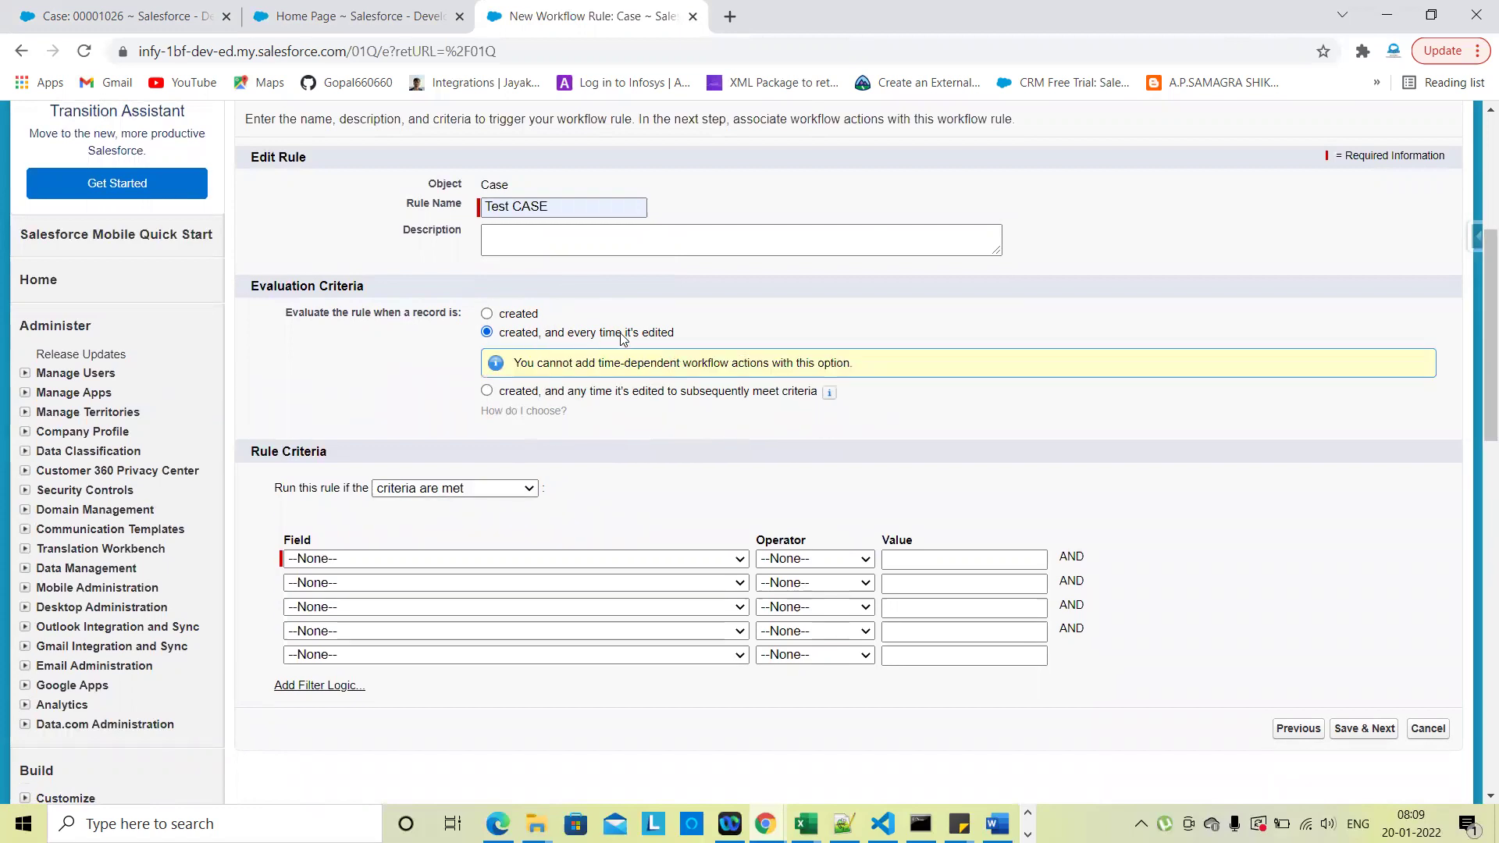
{"action": "left_click", "coordinate": [598, 393]}
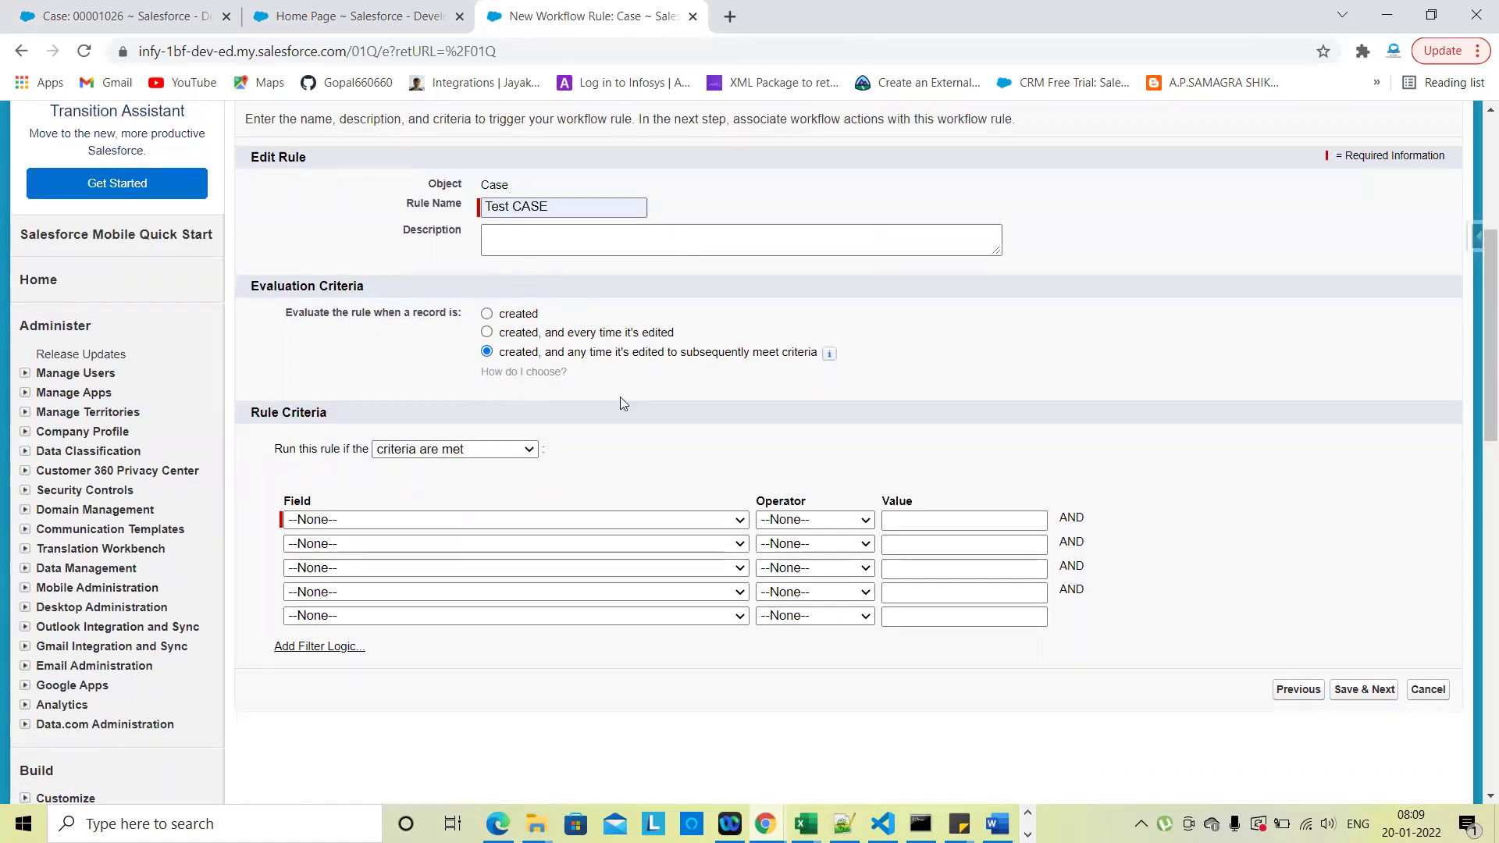
Check the case record's details for use in the rule criteria and return to the new workflow rule
{"action": "scroll", "coordinate": [658, 439], "scroll_direction": "down", "scroll_amount": 1}
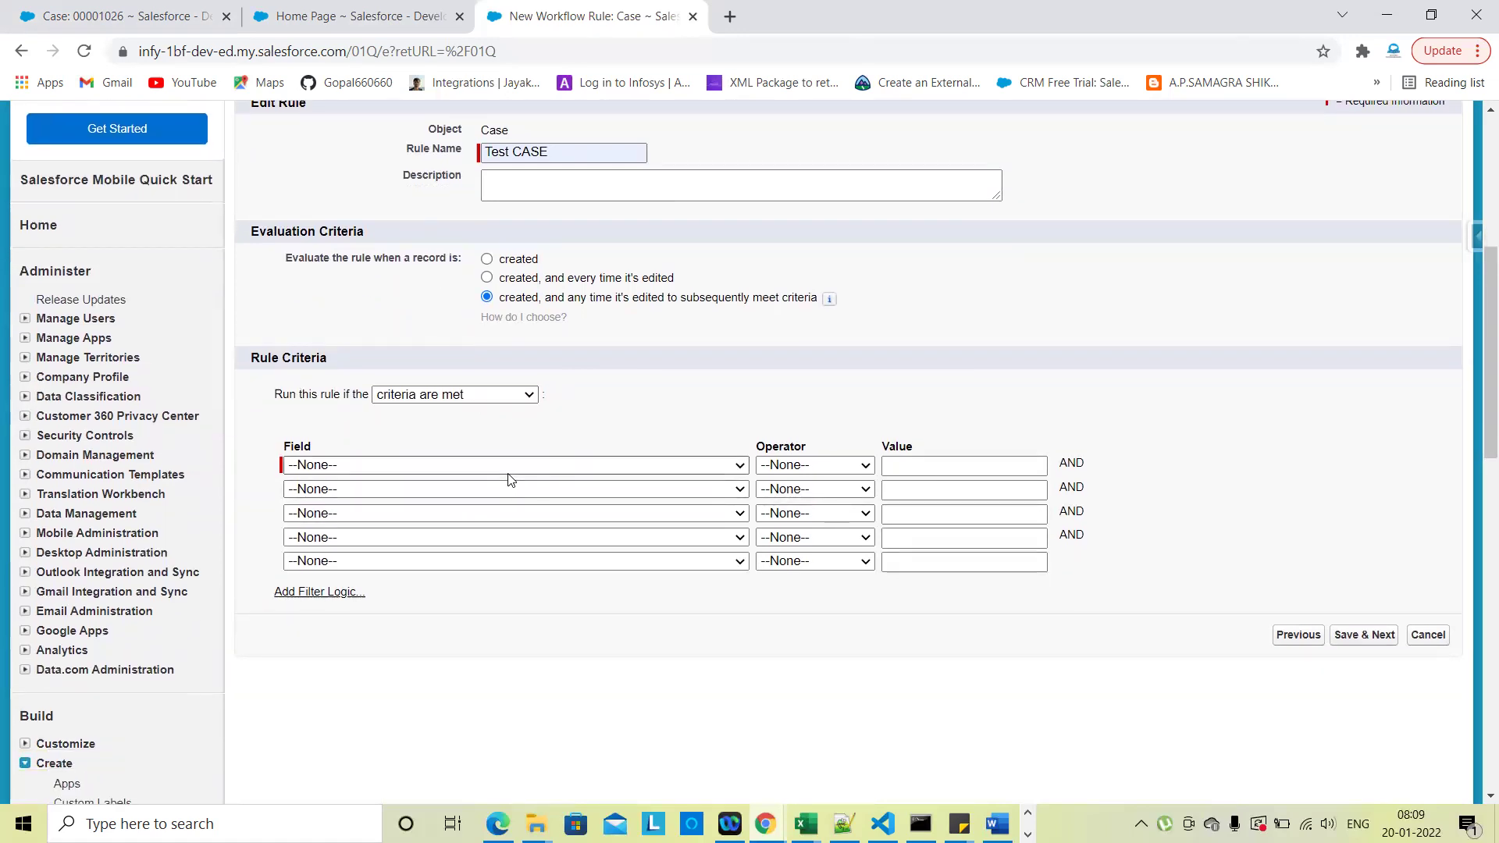
{"action": "key", "text": "ctrl+shift+Tab"}
{"action": "key", "text": "ctrl+shift+Tab"}
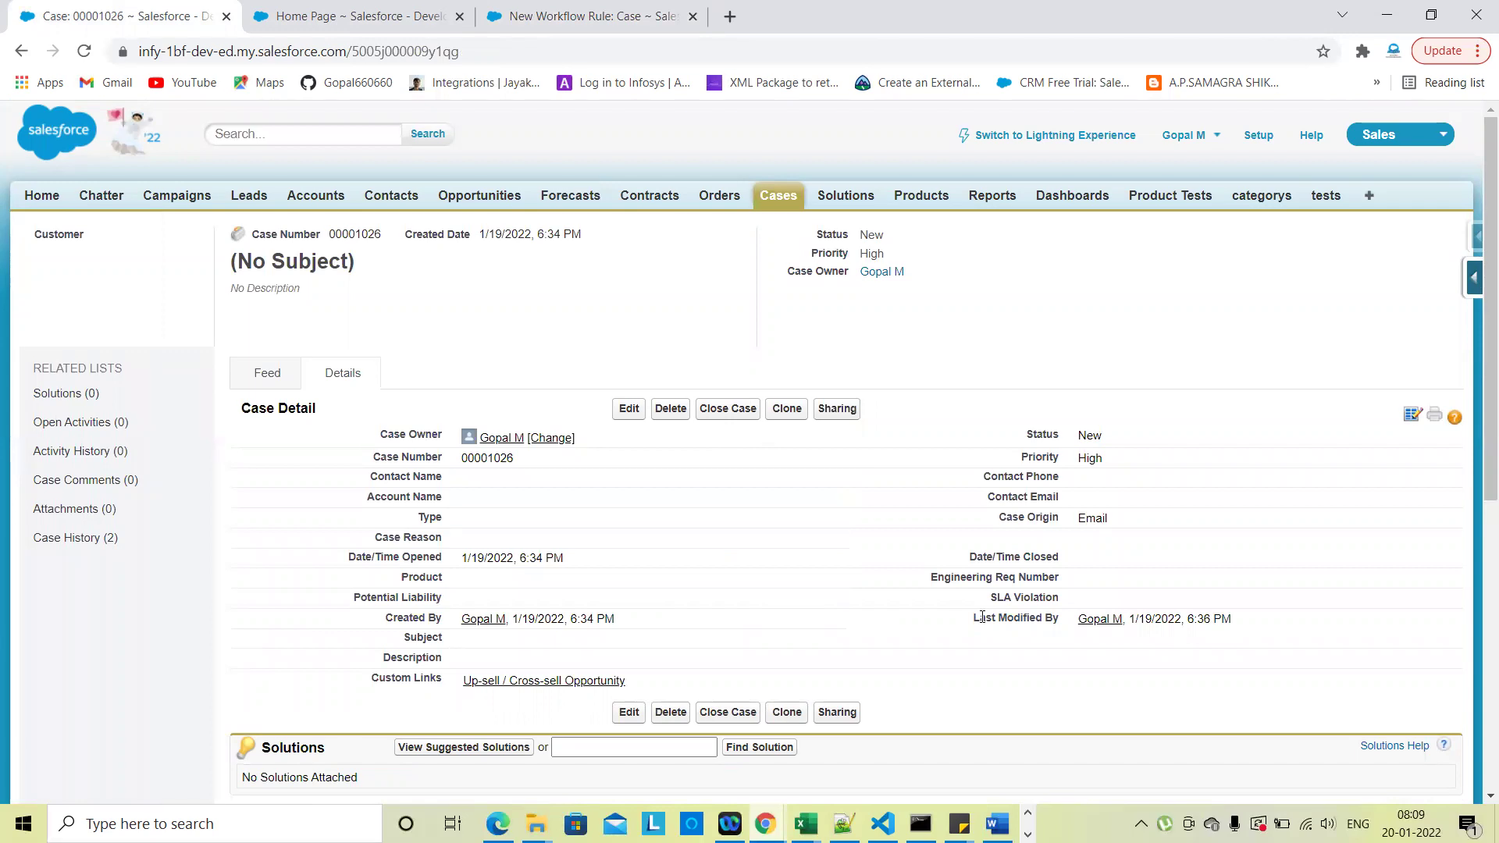
{"action": "scroll", "coordinate": [982, 617], "scroll_direction": "down", "scroll_amount": 2}
{"action": "scroll", "coordinate": [677, 436], "scroll_direction": "up", "scroll_amount": 1}
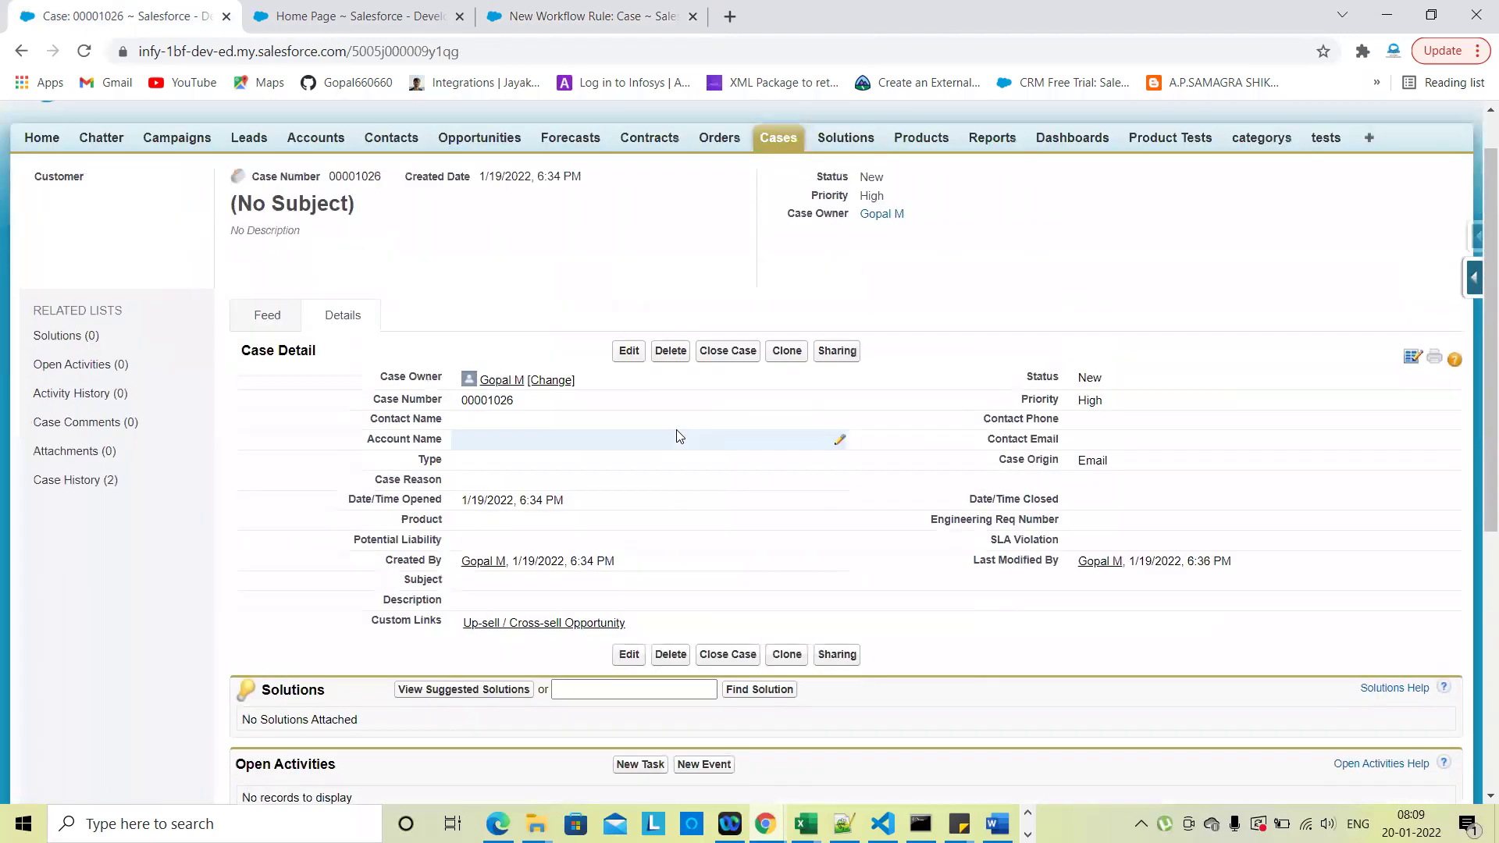
{"action": "left_click", "coordinate": [585, 16]}
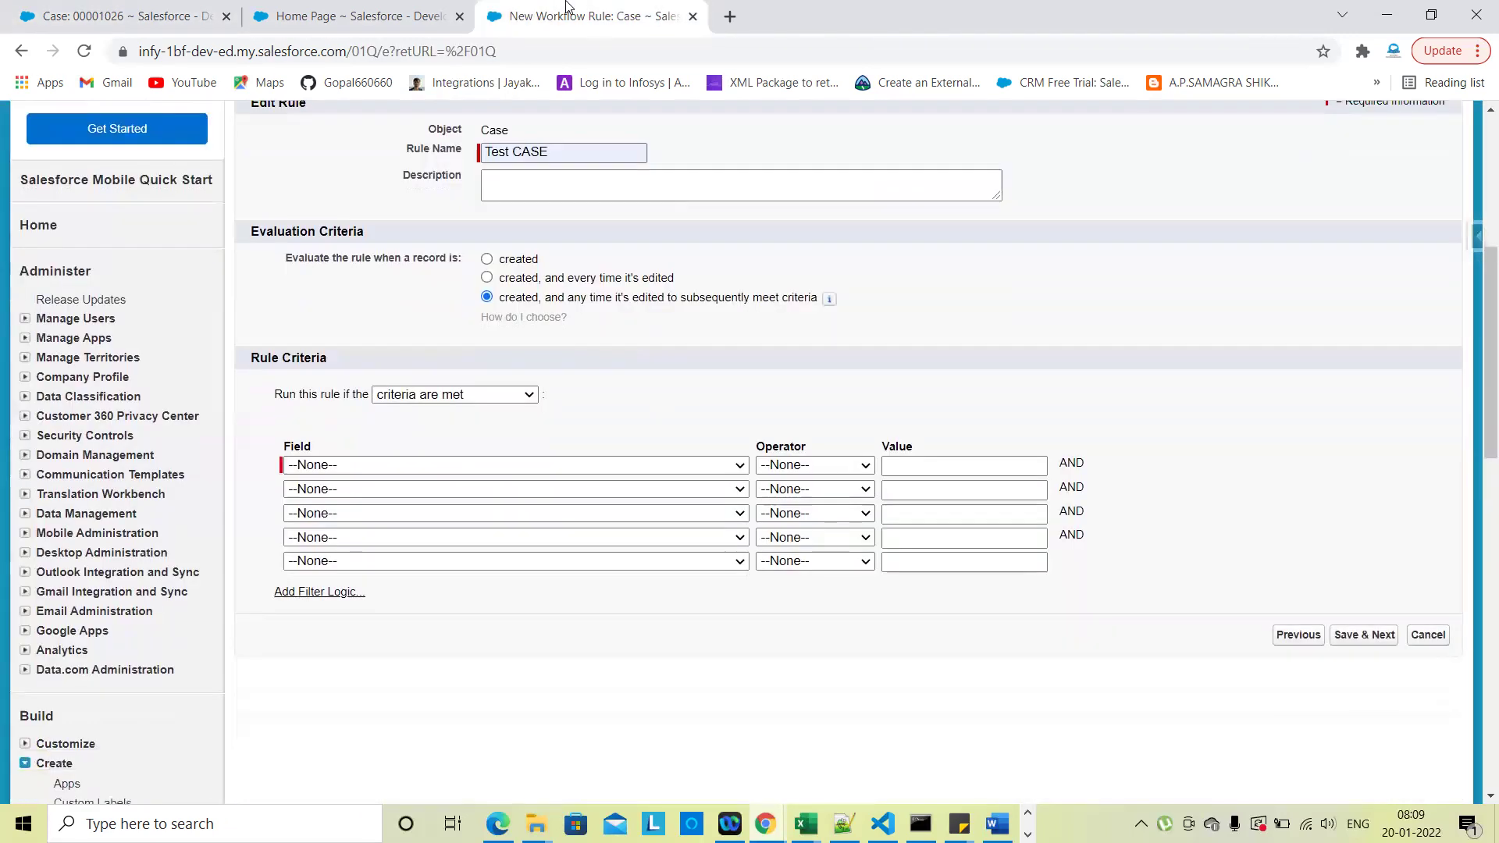
Try "formula evaluates to true" as the rule criteria type, and switch it back to "criteria are met"
{"action": "left_click", "coordinate": [490, 396]}
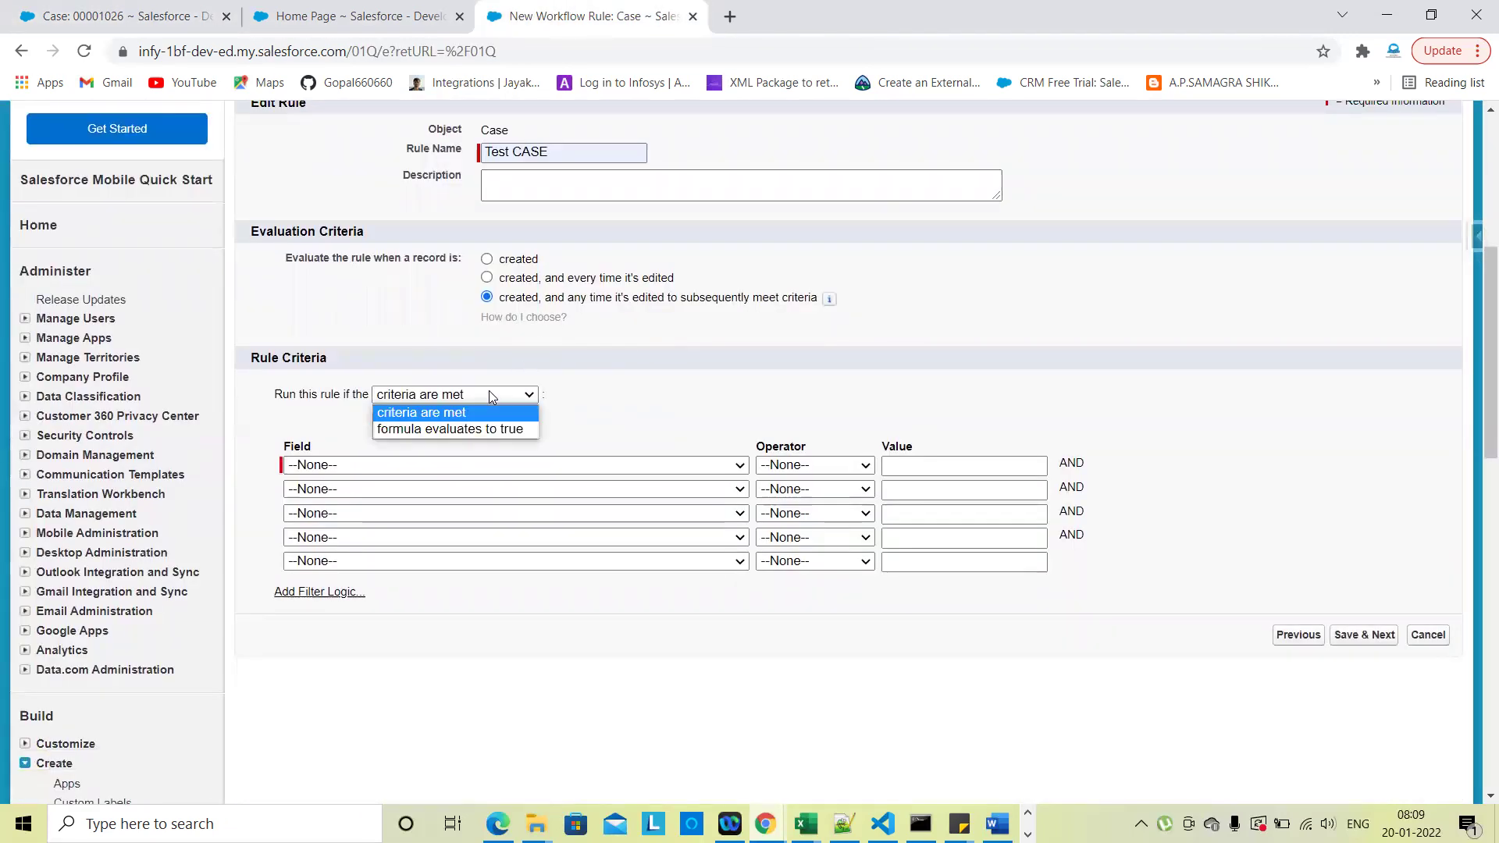
{"action": "left_click", "coordinate": [475, 431]}
{"action": "scroll", "coordinate": [576, 489], "scroll_direction": "down", "scroll_amount": 1}
{"action": "left_click", "coordinate": [576, 489]}
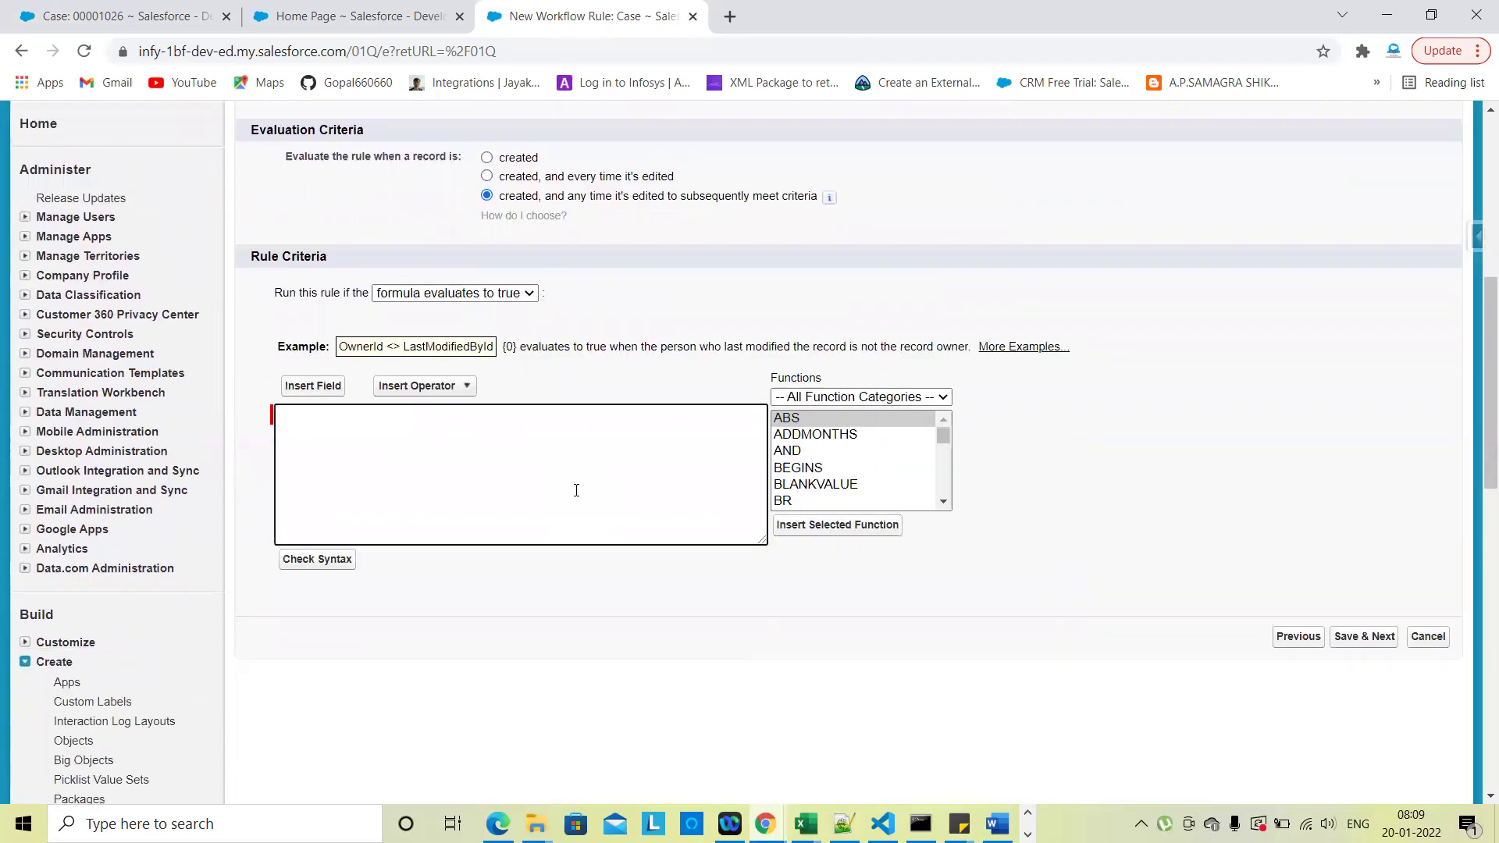
{"action": "left_click", "coordinate": [484, 294]}
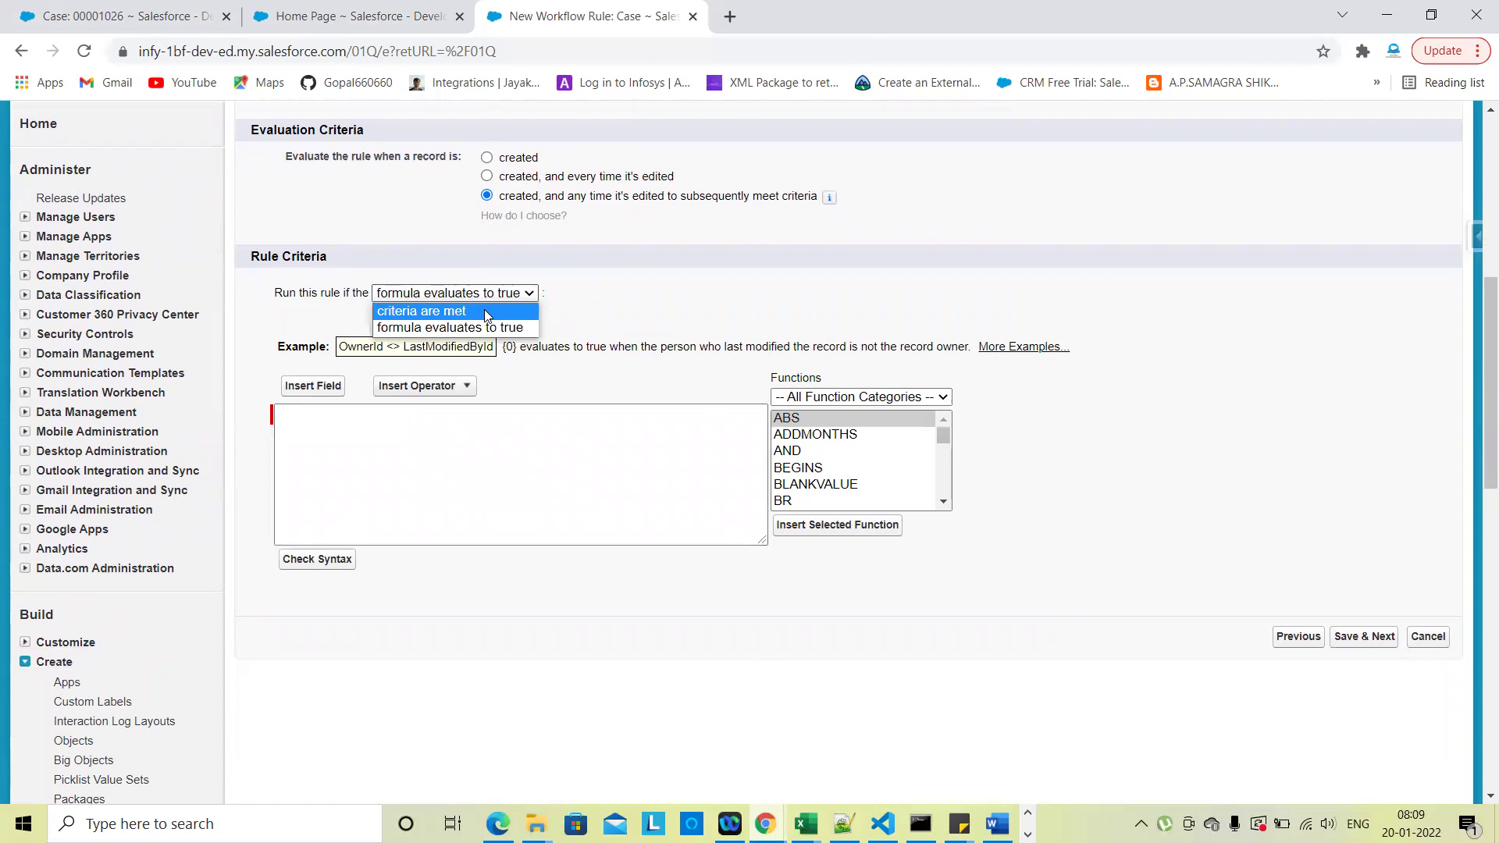
{"action": "left_click", "coordinate": [484, 309]}
{"action": "left_click", "coordinate": [724, 295]}
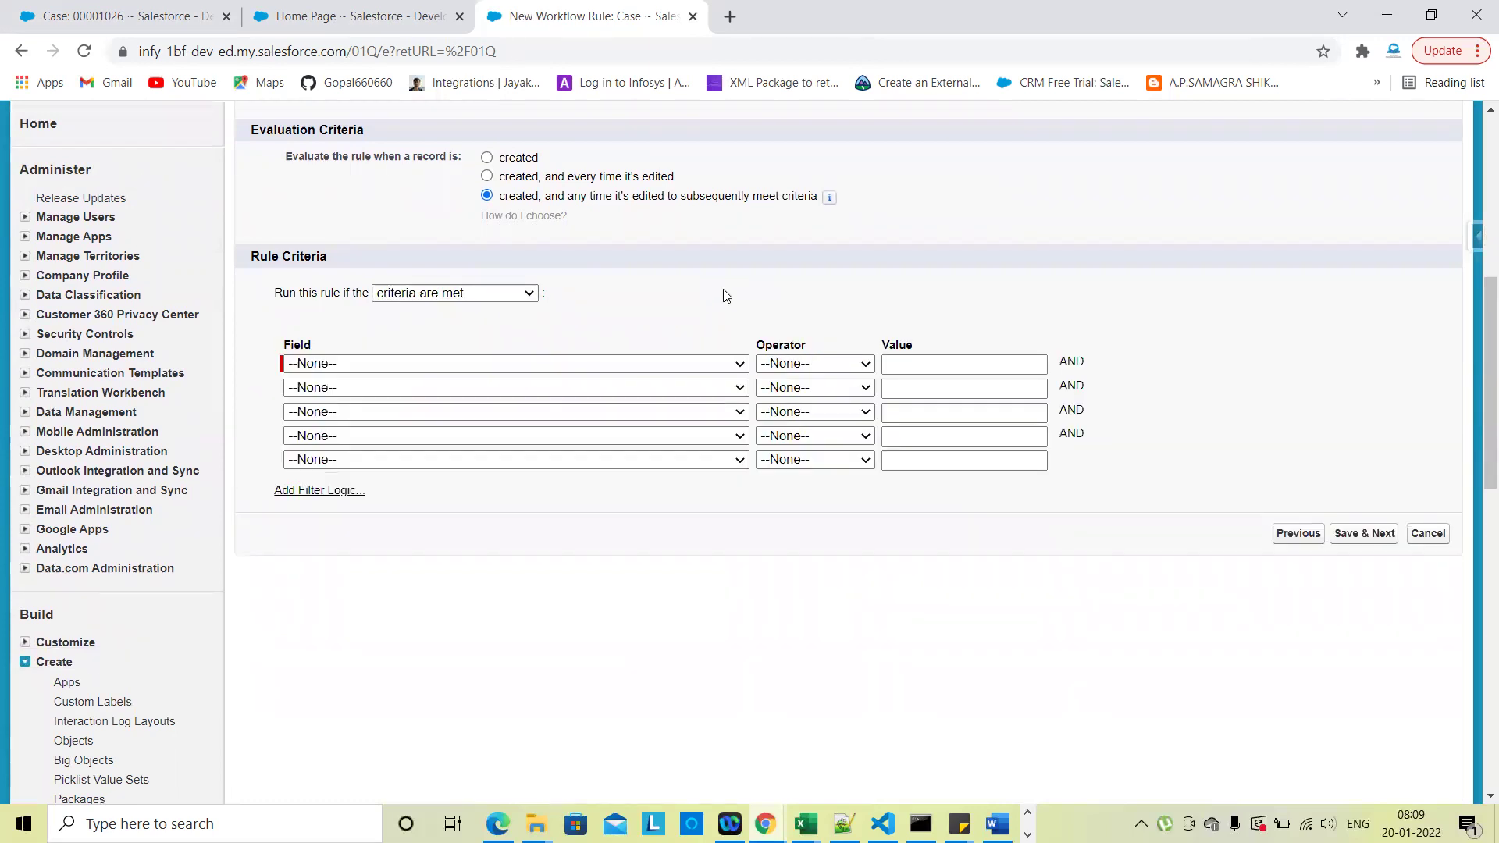
Set the rule to evaluate when a record is created, and check the case record's details before returning to the rule
{"action": "scroll", "coordinate": [725, 295], "scroll_direction": "up", "scroll_amount": 2}
{"action": "left_click", "coordinate": [533, 349]}
{"action": "triple_click", "coordinate": [278, 319]}
{"action": "left_click", "coordinate": [390, 367]}
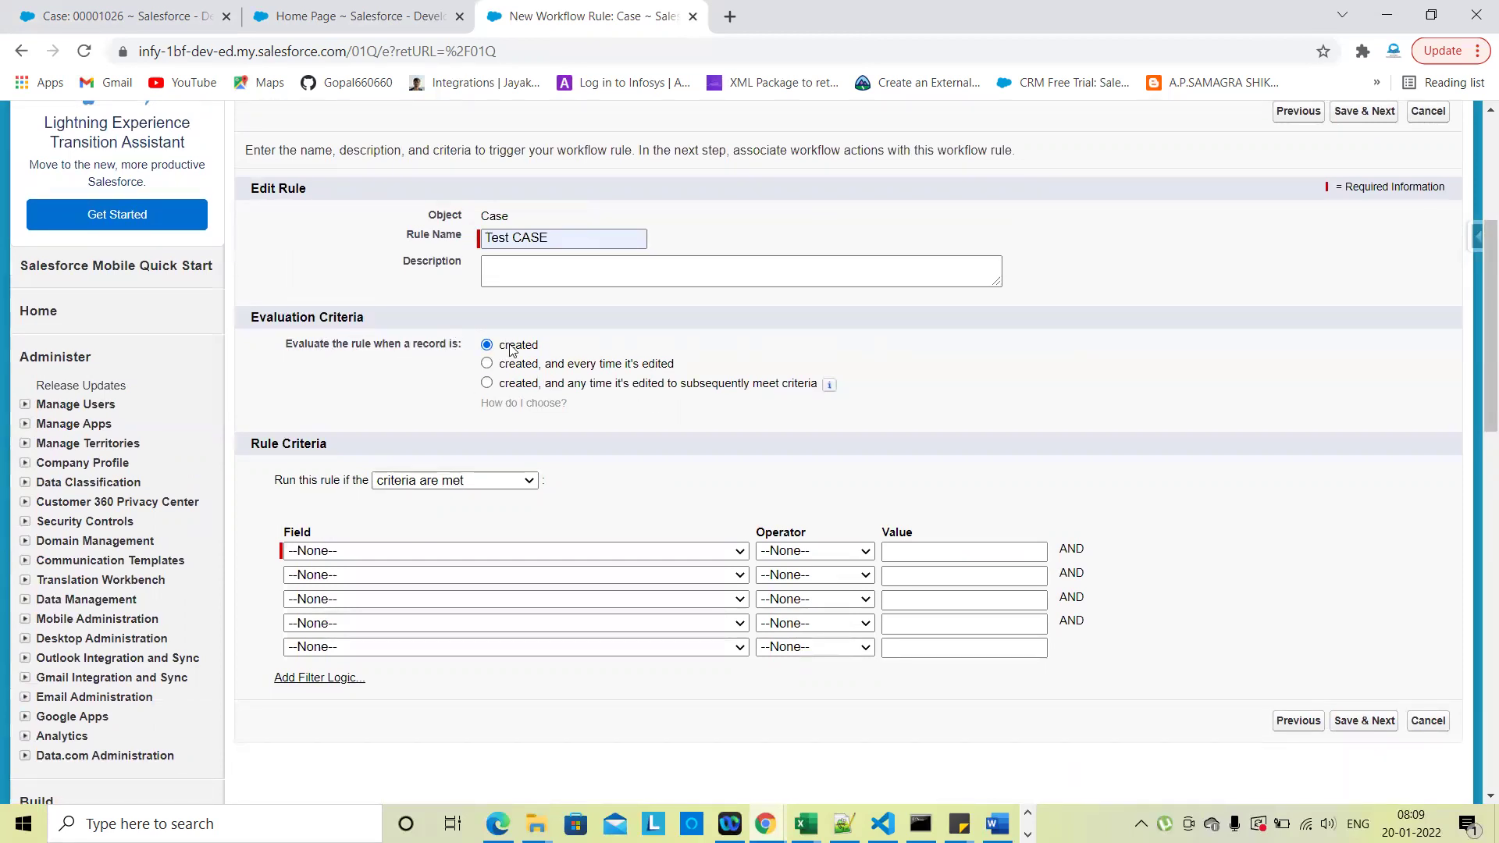
{"action": "left_click", "coordinate": [95, 11]}
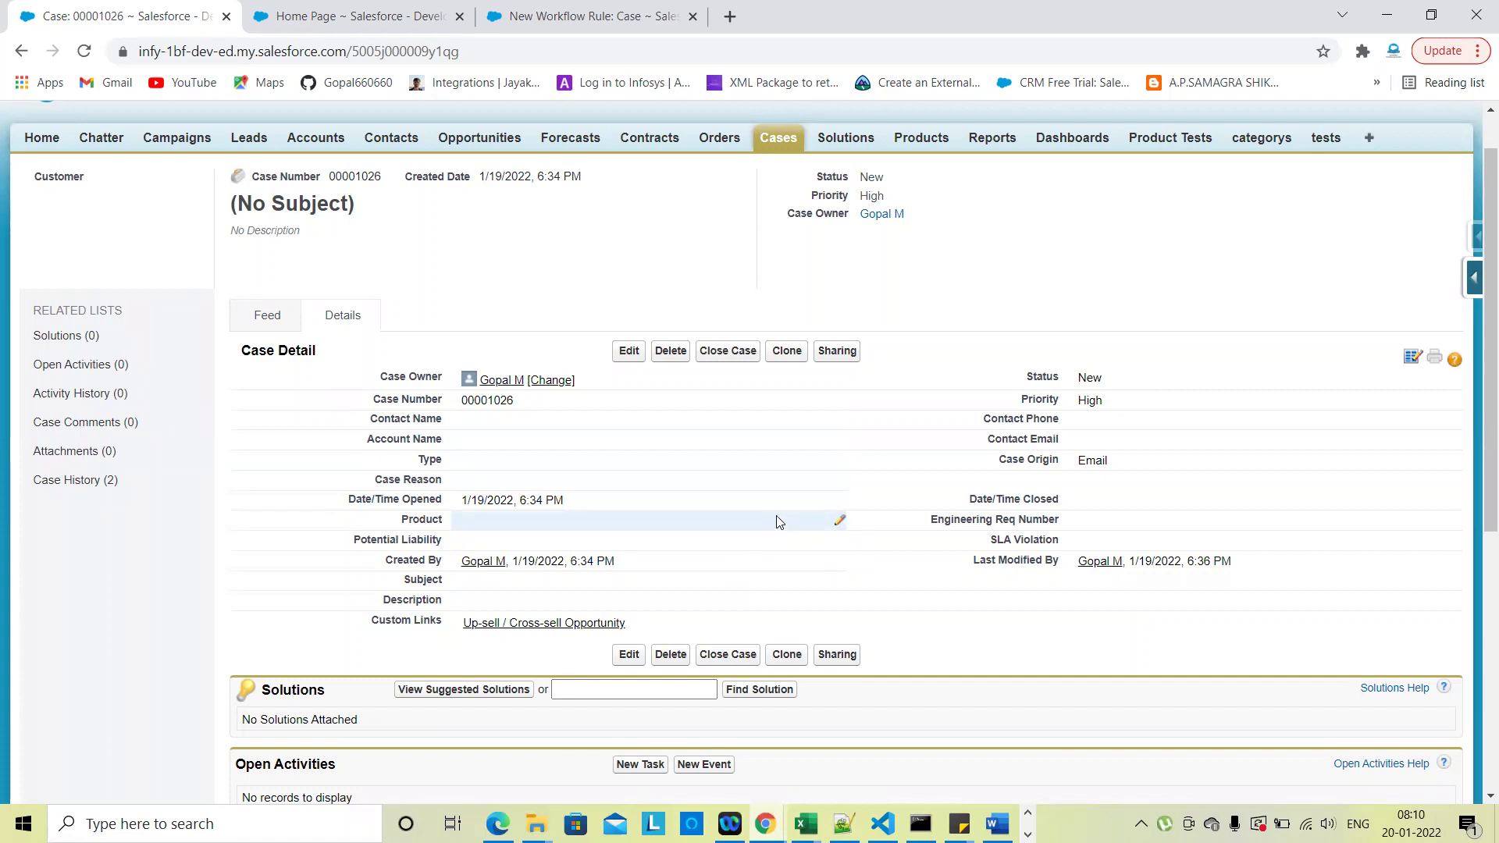
{"action": "left_click", "coordinate": [591, 16]}
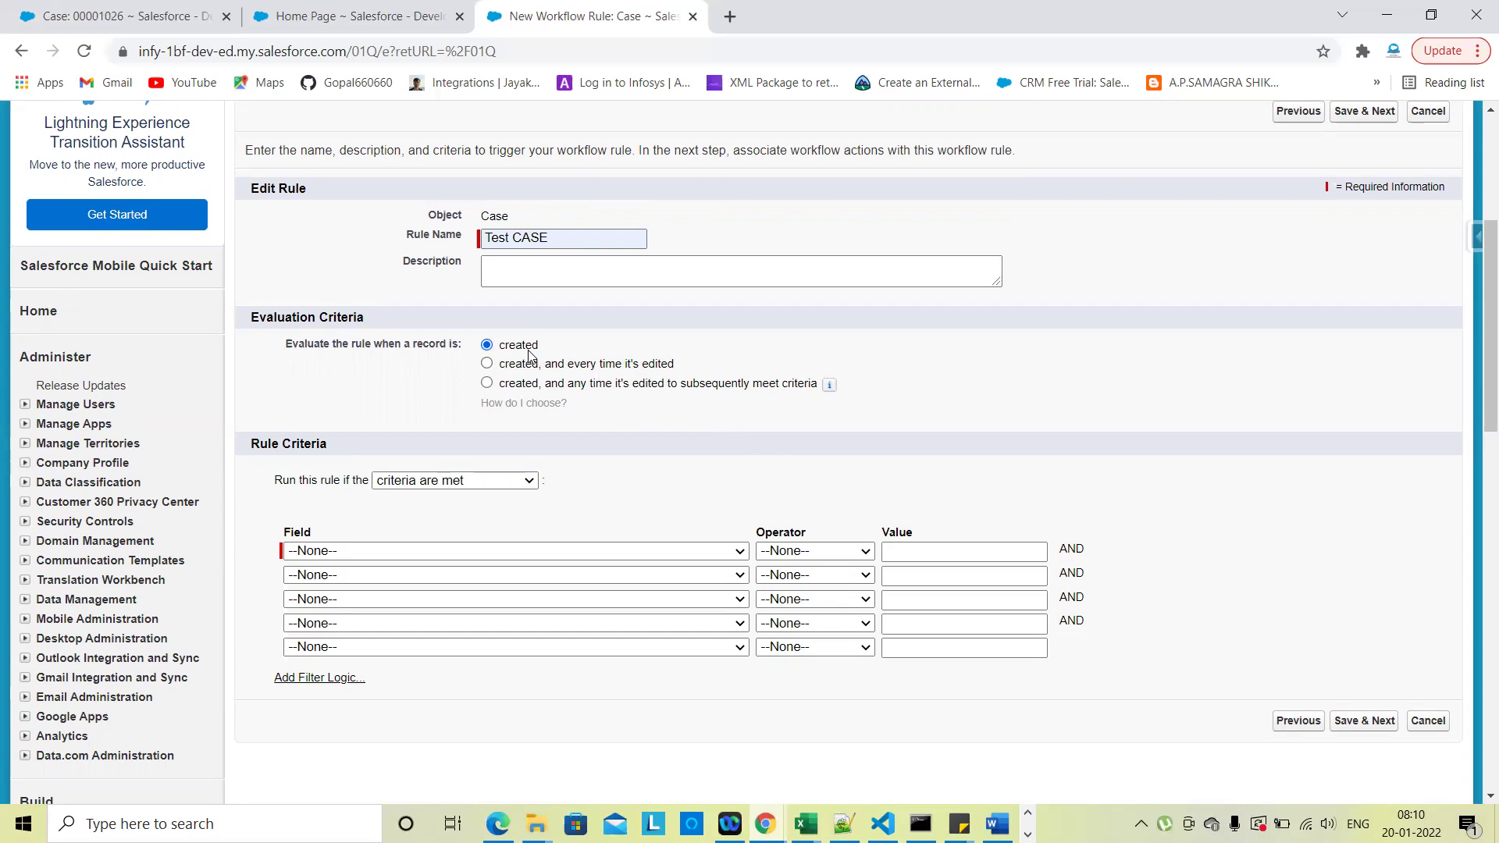
Define the first rule criterion as Case: Closed not equal to True
{"action": "scroll", "coordinate": [681, 437], "scroll_direction": "down", "scroll_amount": 1}
{"action": "scroll", "coordinate": [669, 468], "scroll_direction": "down", "scroll_amount": 1}
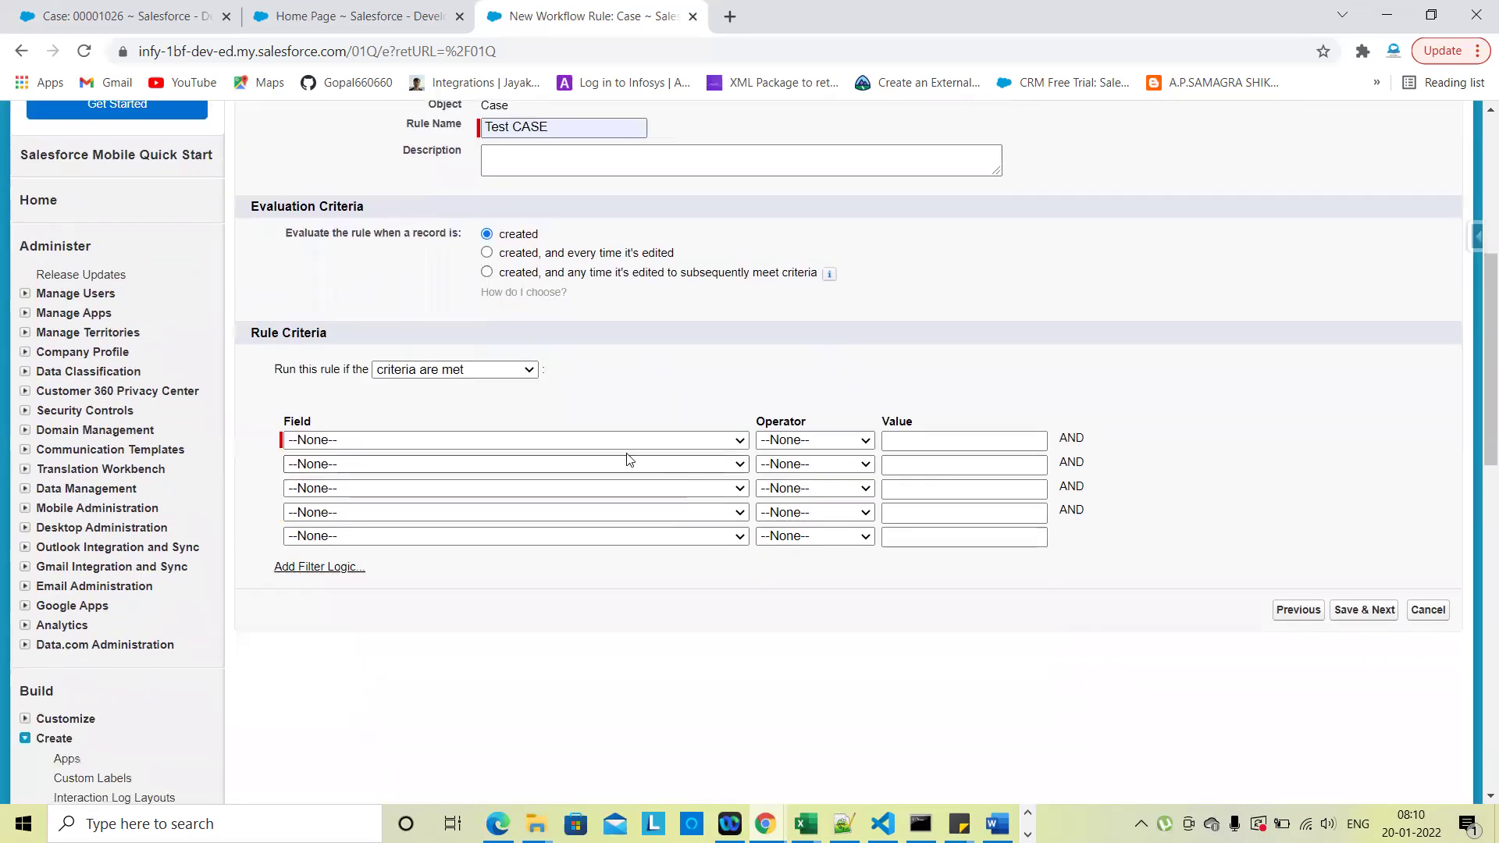
{"action": "left_click", "coordinate": [613, 442]}
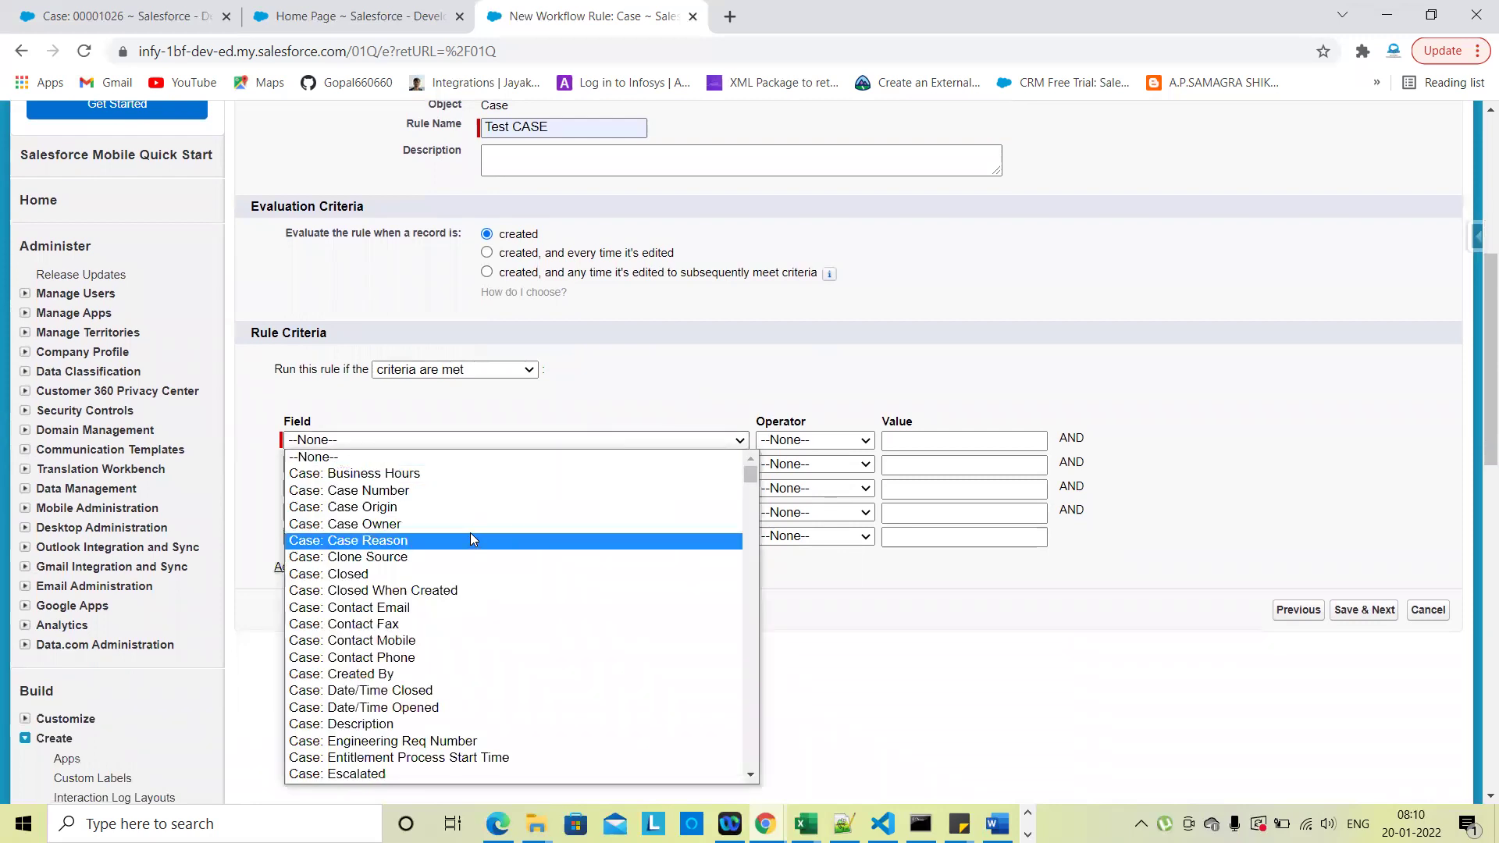
{"action": "left_click", "coordinate": [469, 574]}
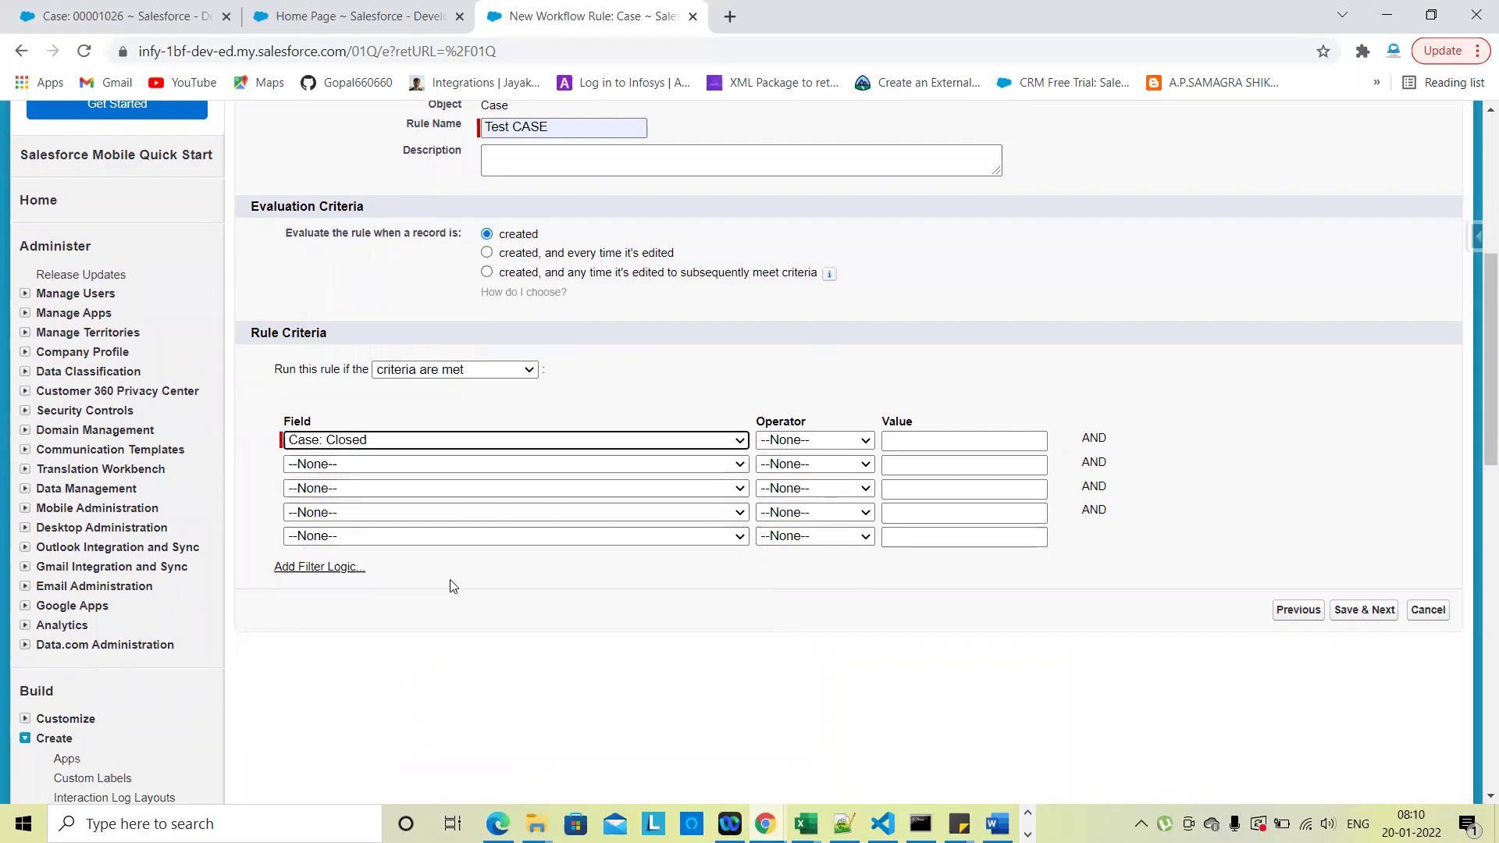
{"action": "left_click", "coordinate": [832, 440]}
{"action": "left_click", "coordinate": [828, 481]}
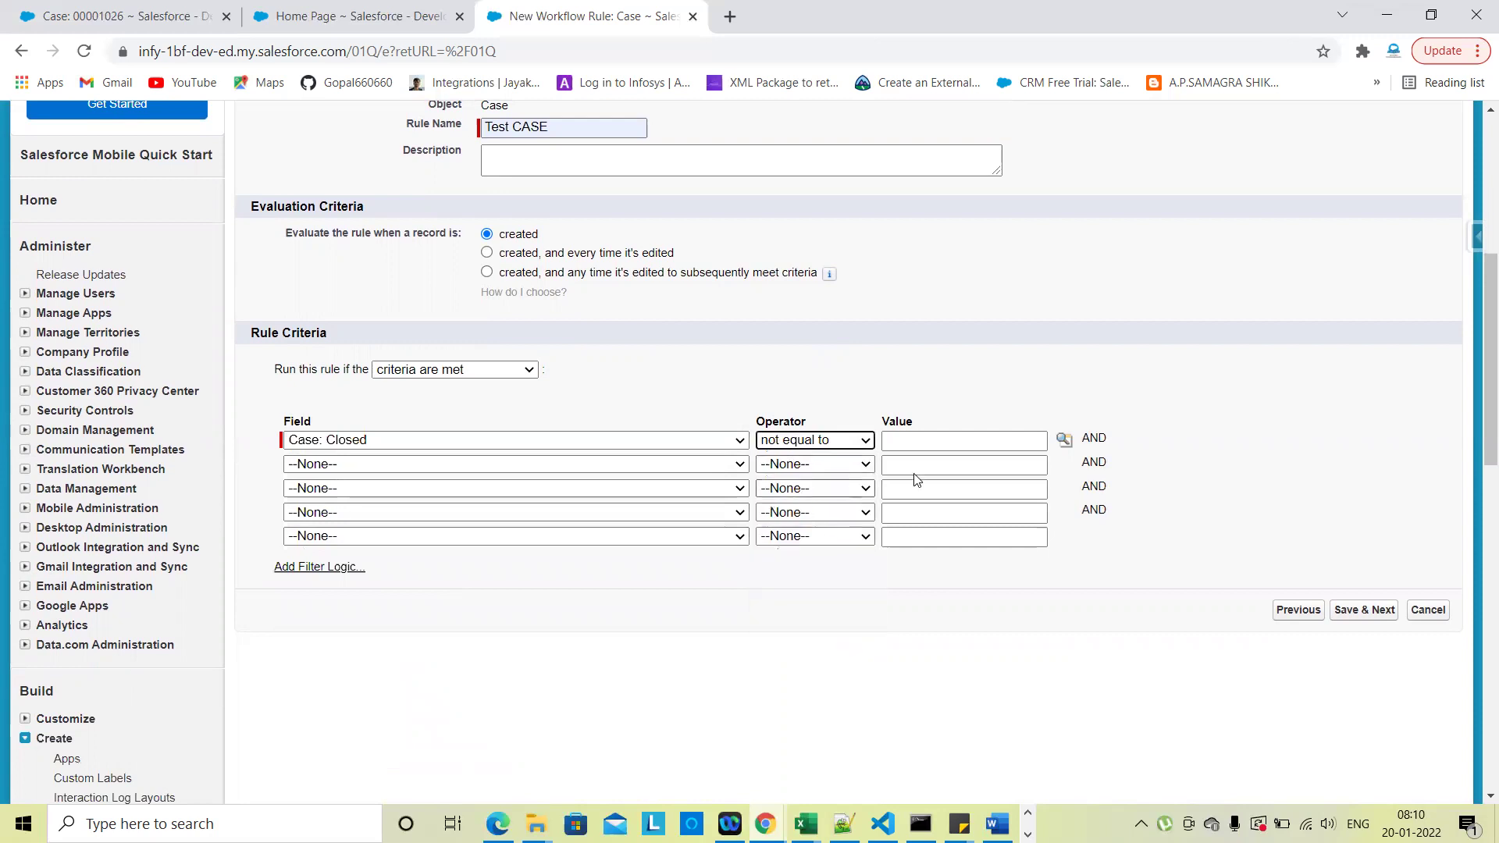
{"action": "left_click", "coordinate": [1063, 440]}
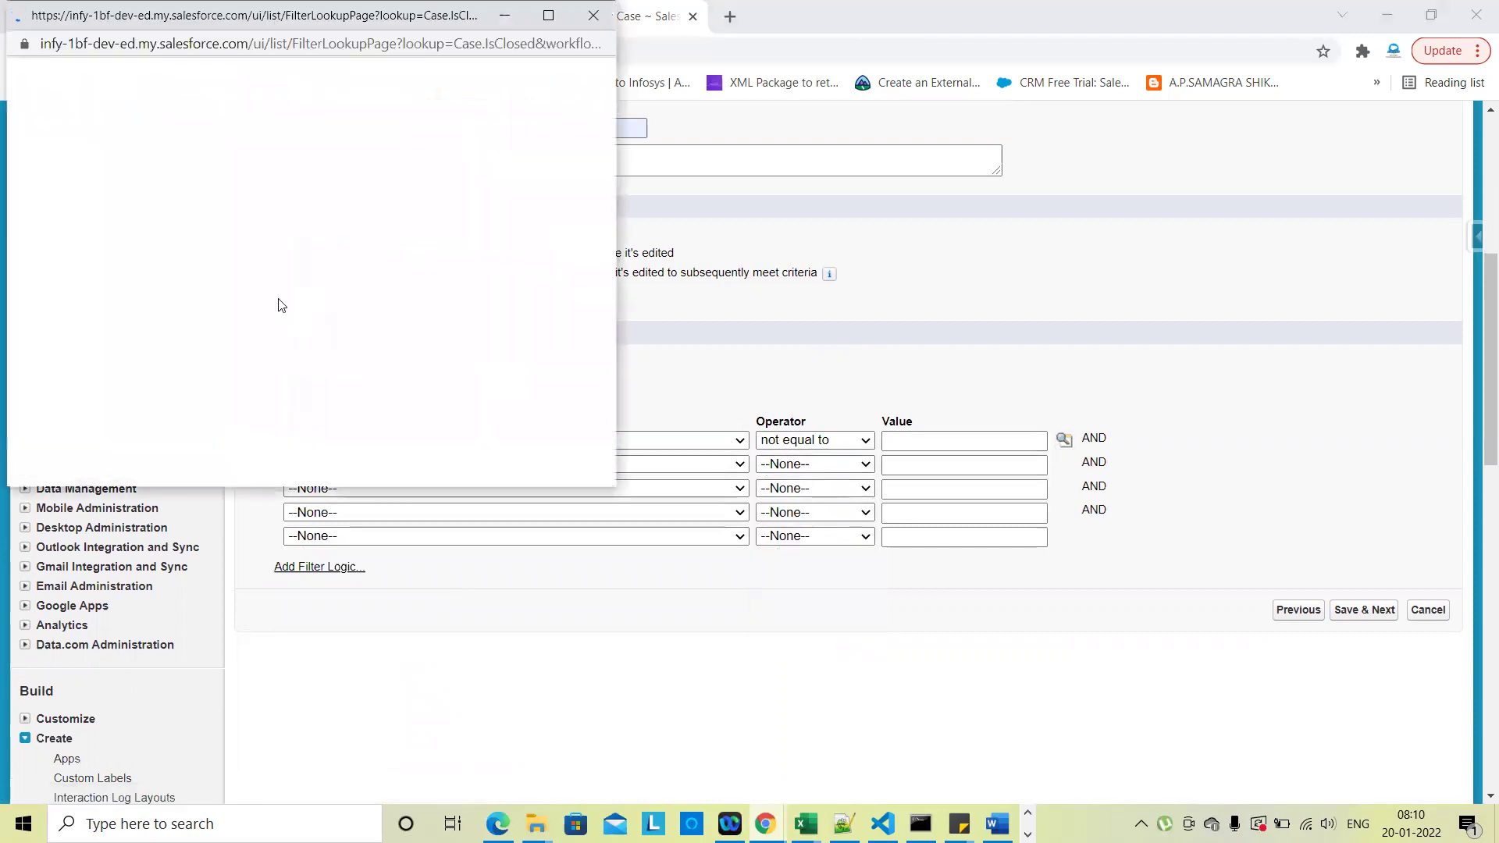
{"action": "left_click", "coordinate": [36, 178]}
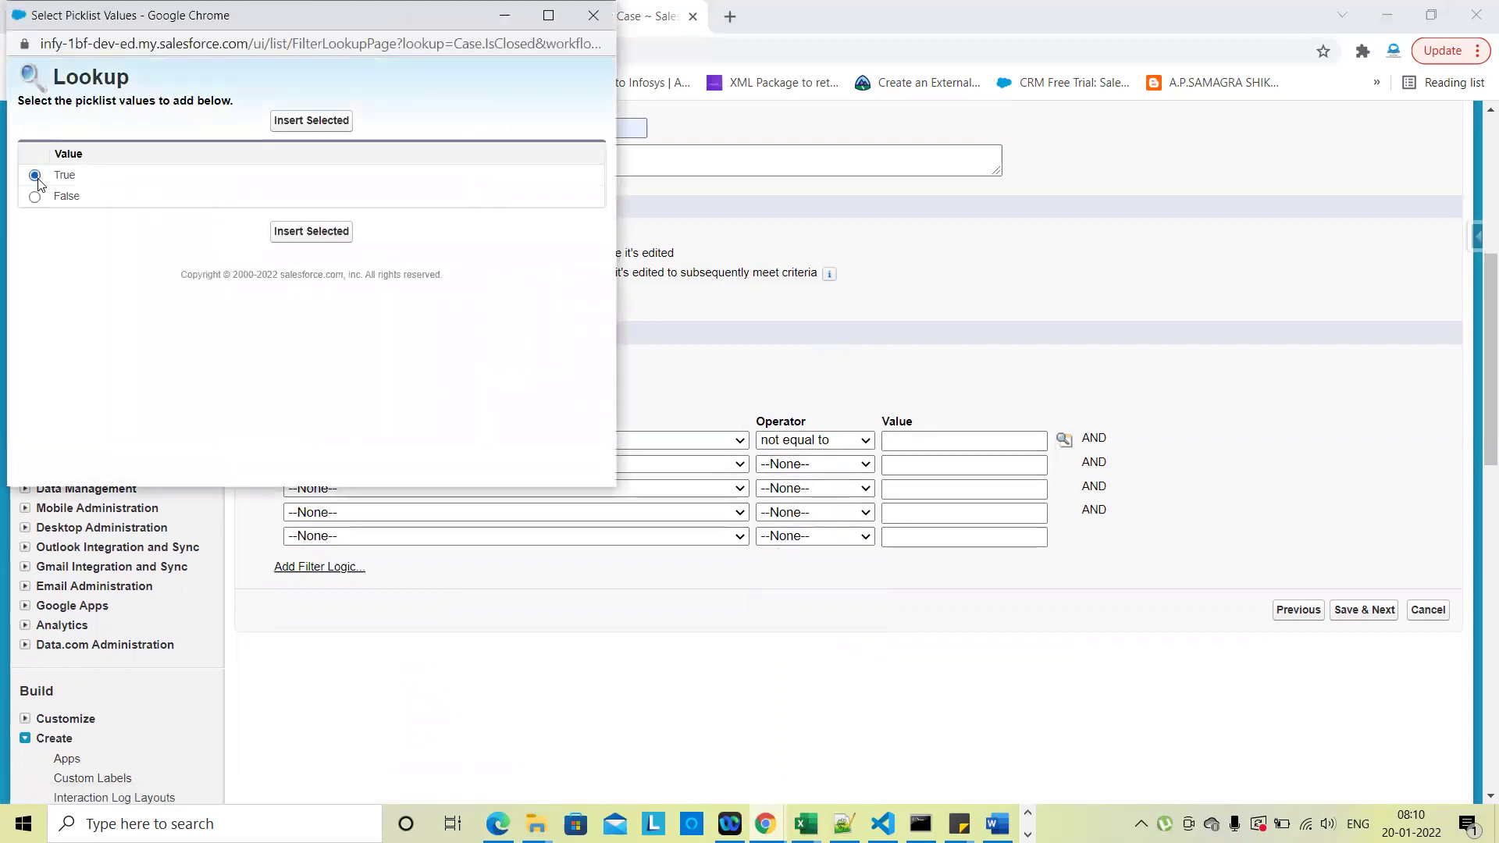
{"action": "left_click", "coordinate": [291, 231]}
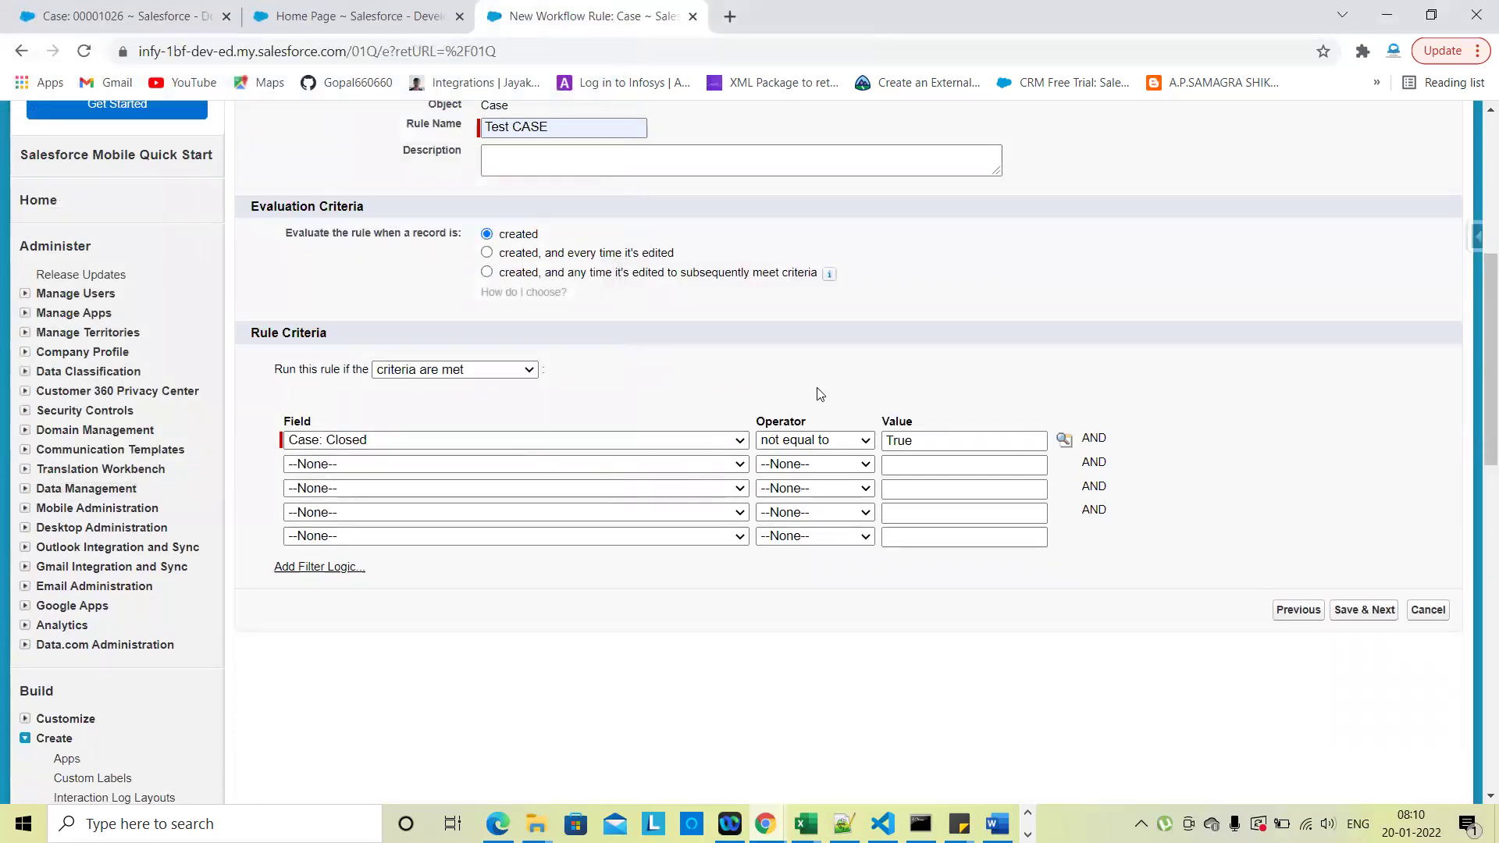
Add a second rule criterion requiring Case: Priority equals High
{"action": "left_click", "coordinate": [515, 440]}
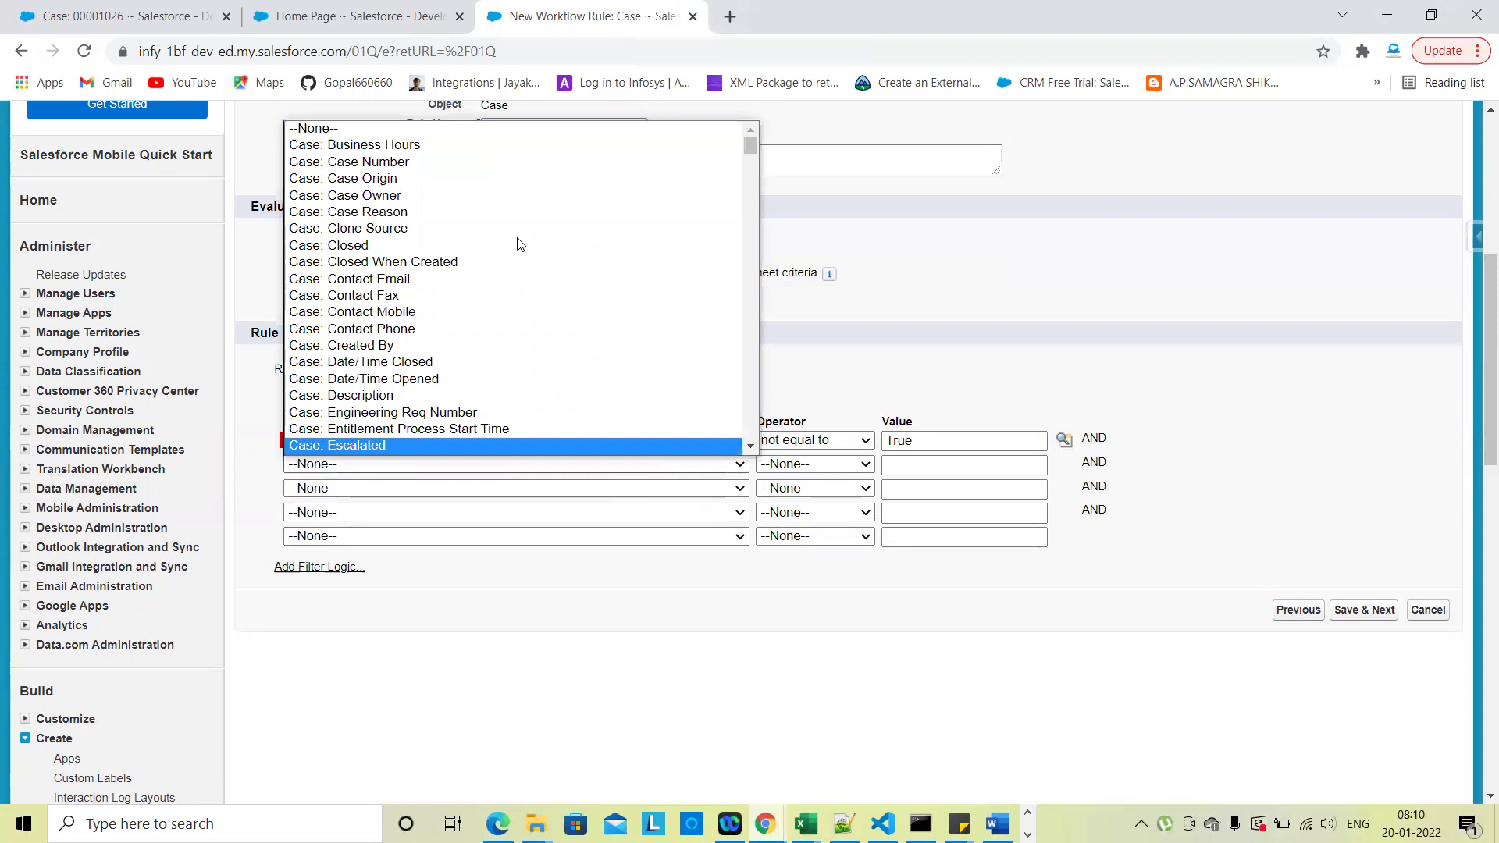
{"action": "scroll", "coordinate": [463, 397], "scroll_direction": "down", "scroll_amount": 1}
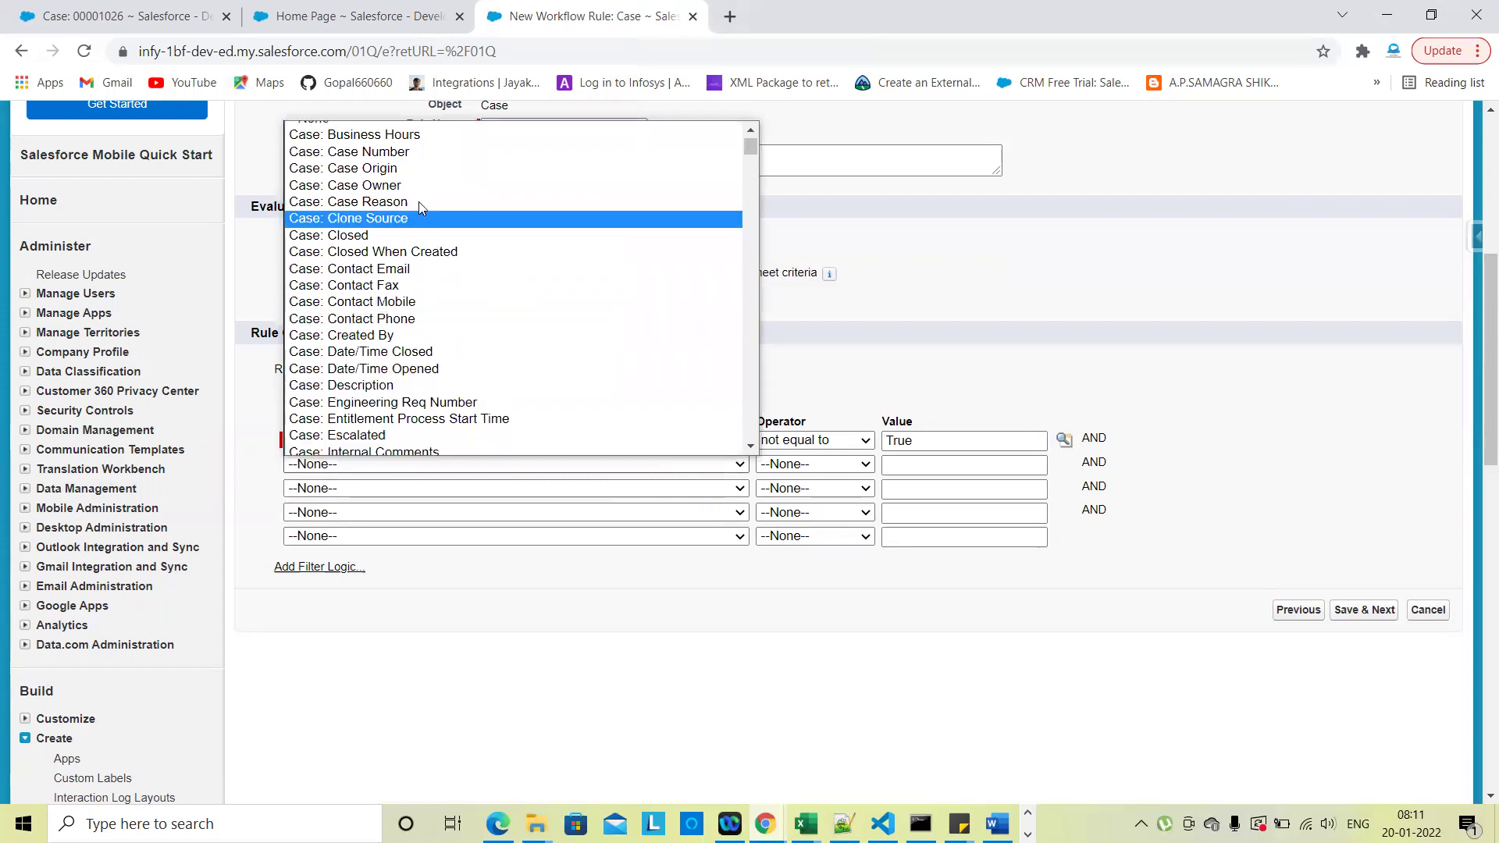
{"action": "scroll", "coordinate": [425, 337], "scroll_direction": "down", "scroll_amount": 3}
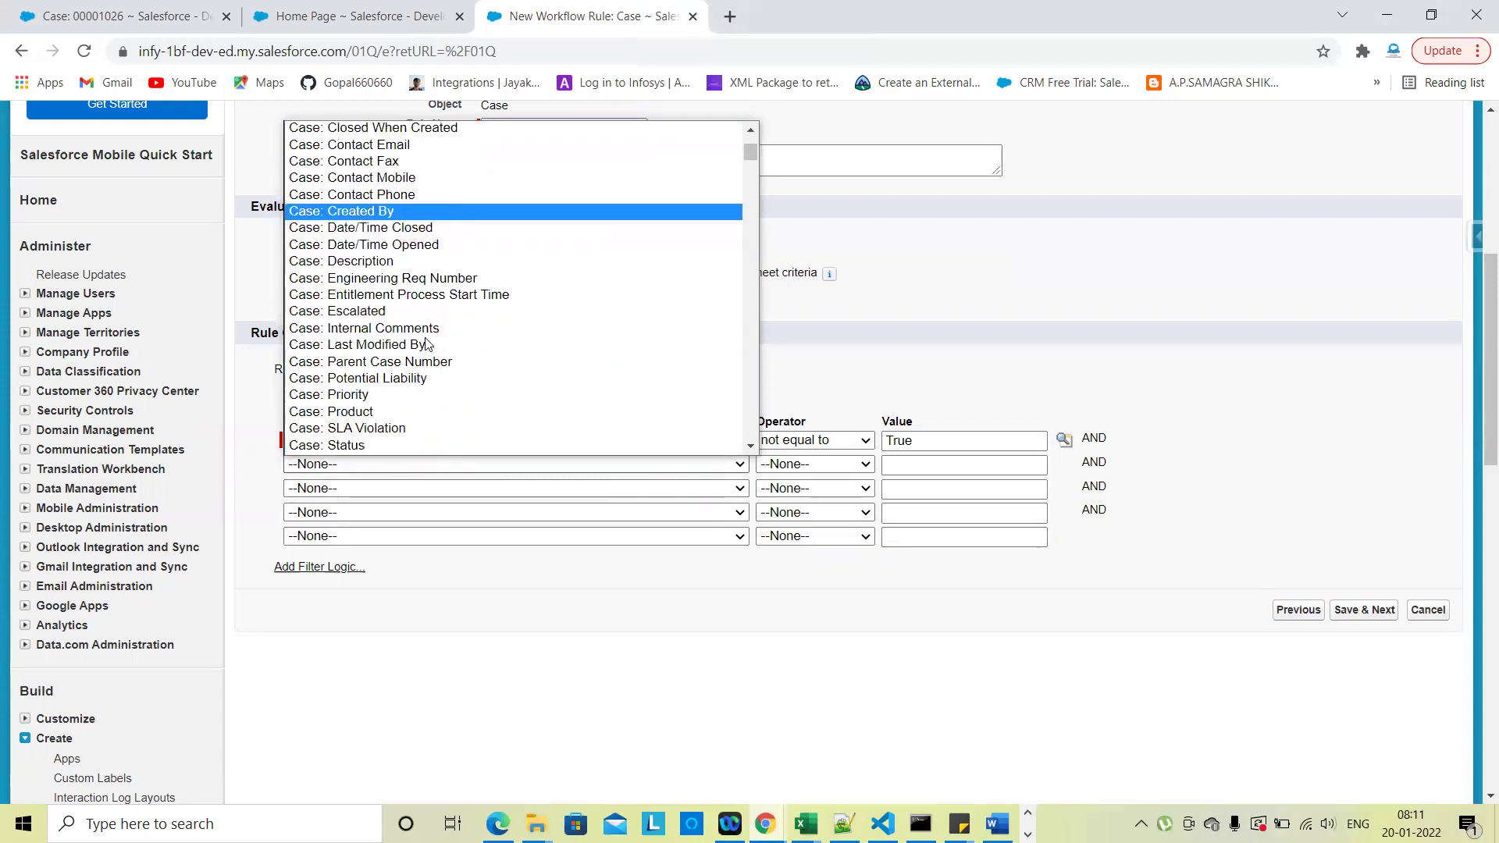
{"action": "left_click", "coordinate": [412, 400]}
{"action": "left_click", "coordinate": [804, 464]}
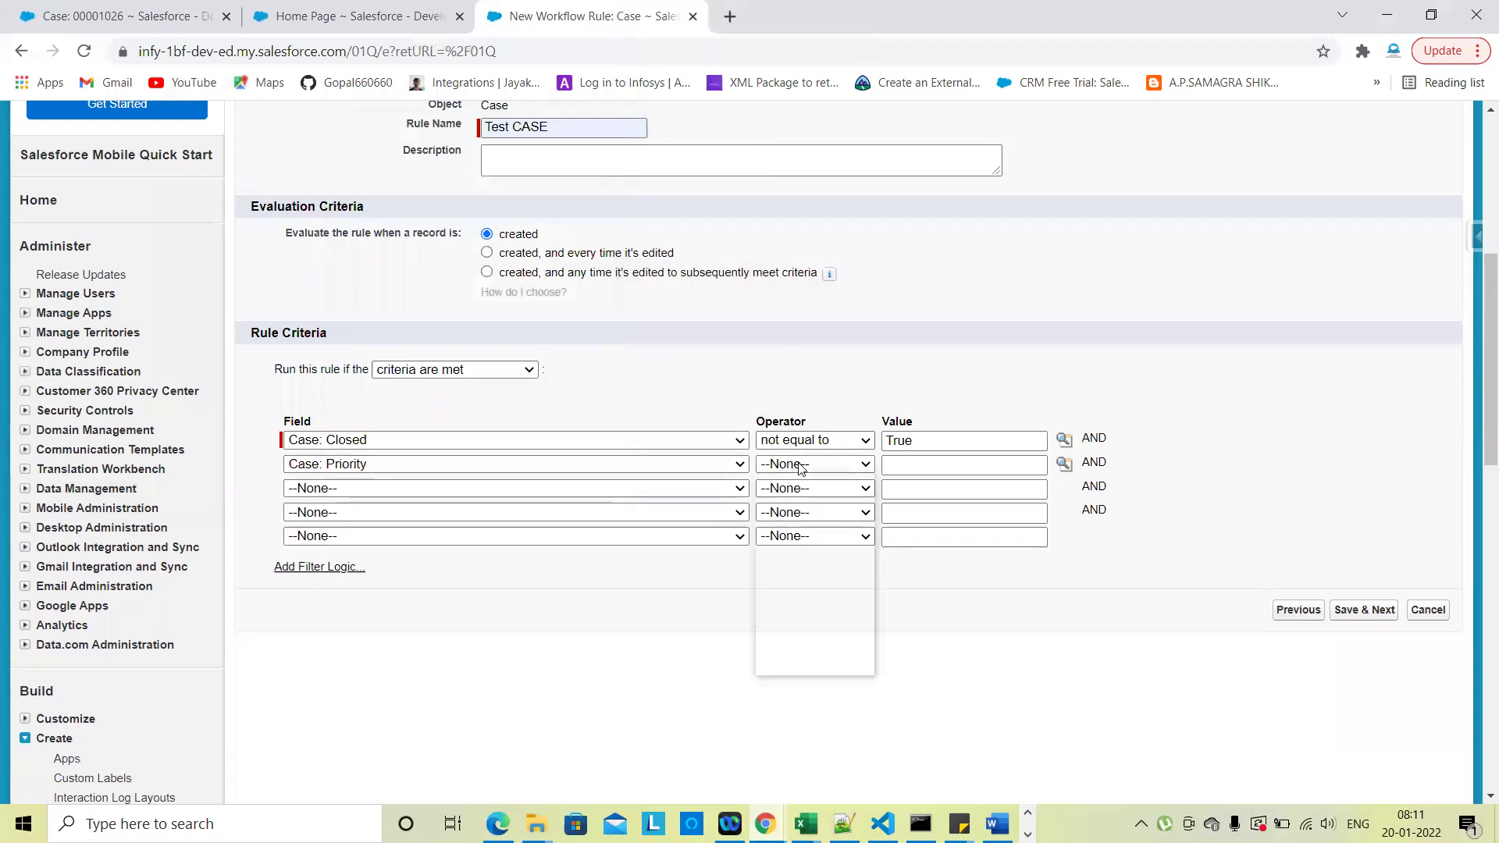
{"action": "left_click", "coordinate": [790, 498]}
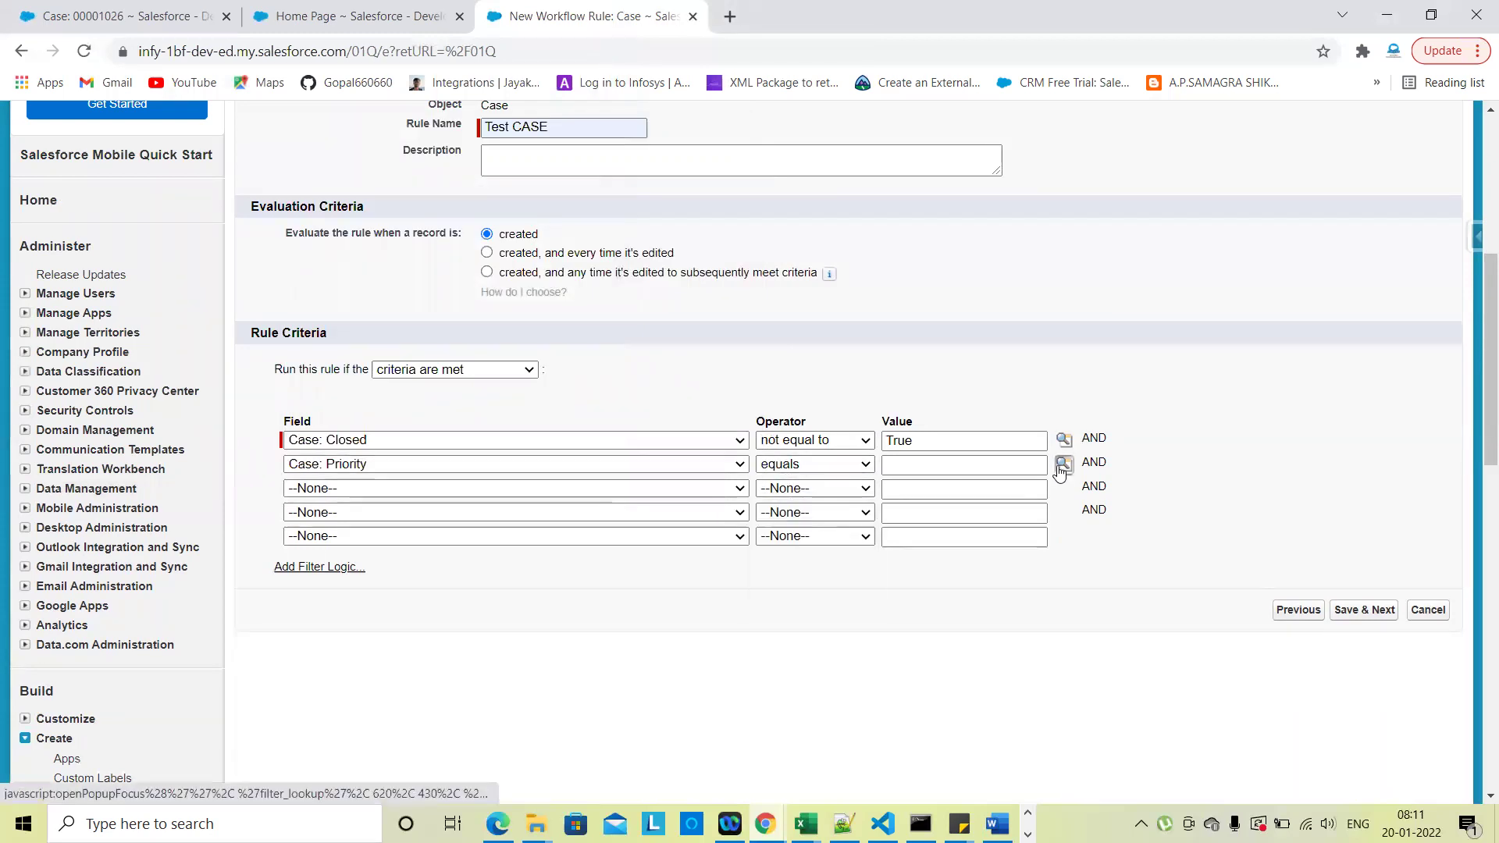
{"action": "left_click", "coordinate": [1063, 464]}
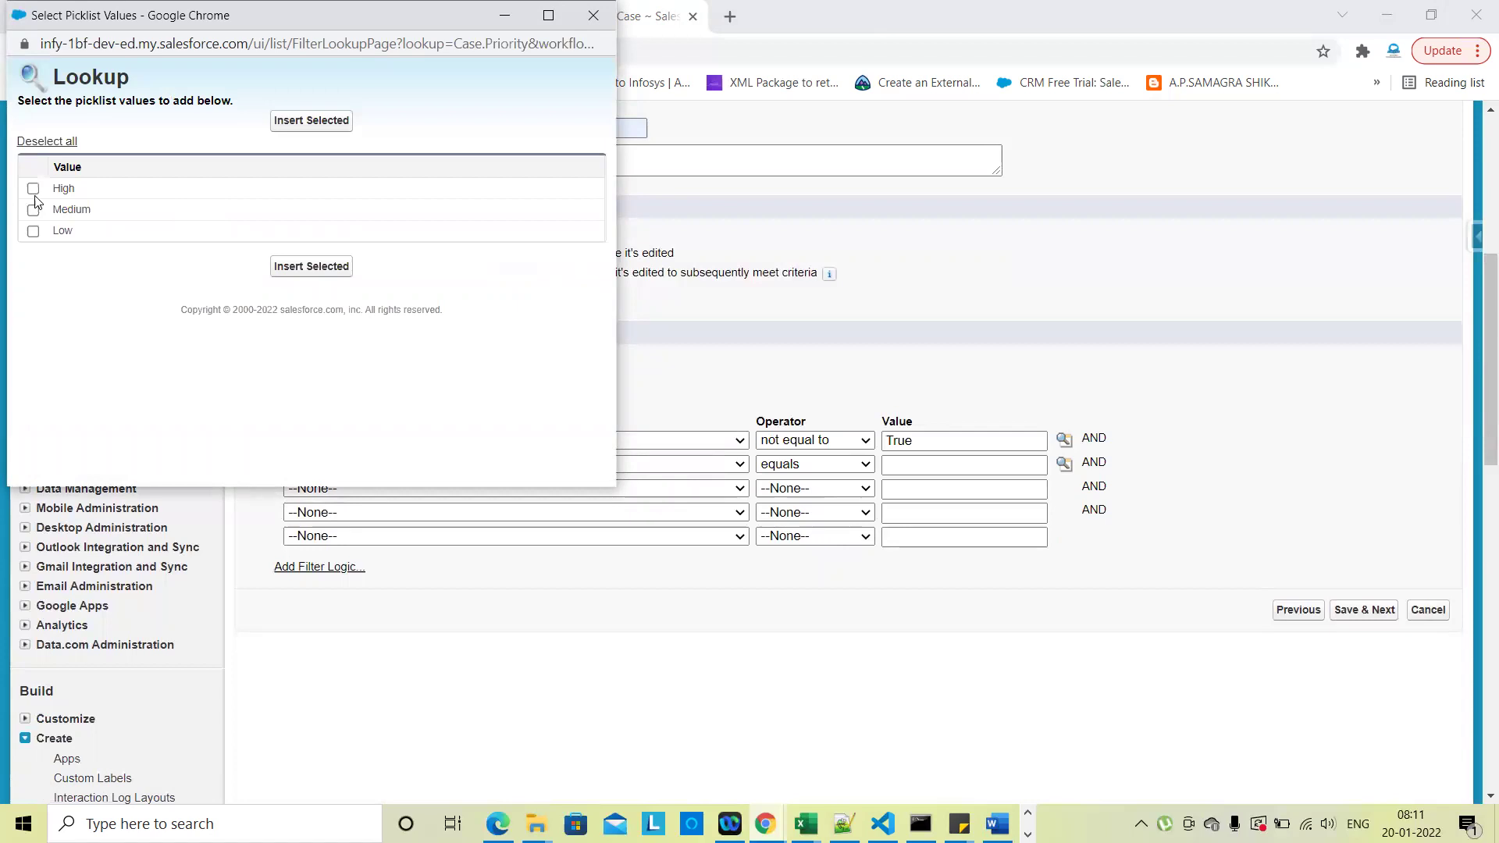
{"action": "left_click", "coordinate": [33, 189]}
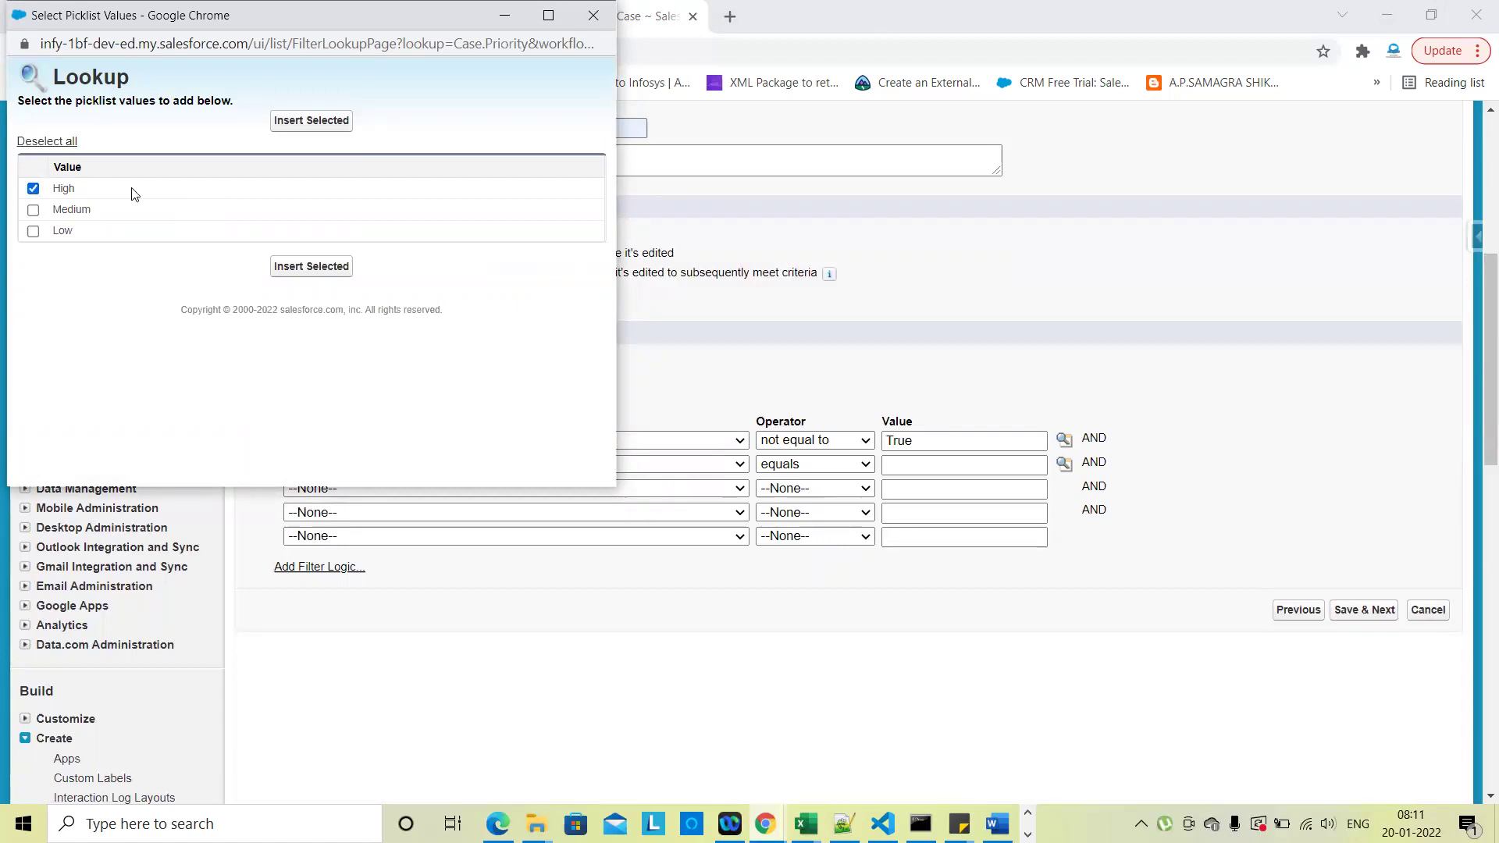
{"action": "left_click", "coordinate": [282, 266]}
Review the rule's evaluation and criteria settings, save them and continue to specifying workflow actions
{"action": "scroll", "coordinate": [648, 570], "scroll_direction": "up", "scroll_amount": 1}
{"action": "scroll", "coordinate": [648, 554], "scroll_direction": "down", "scroll_amount": 2}
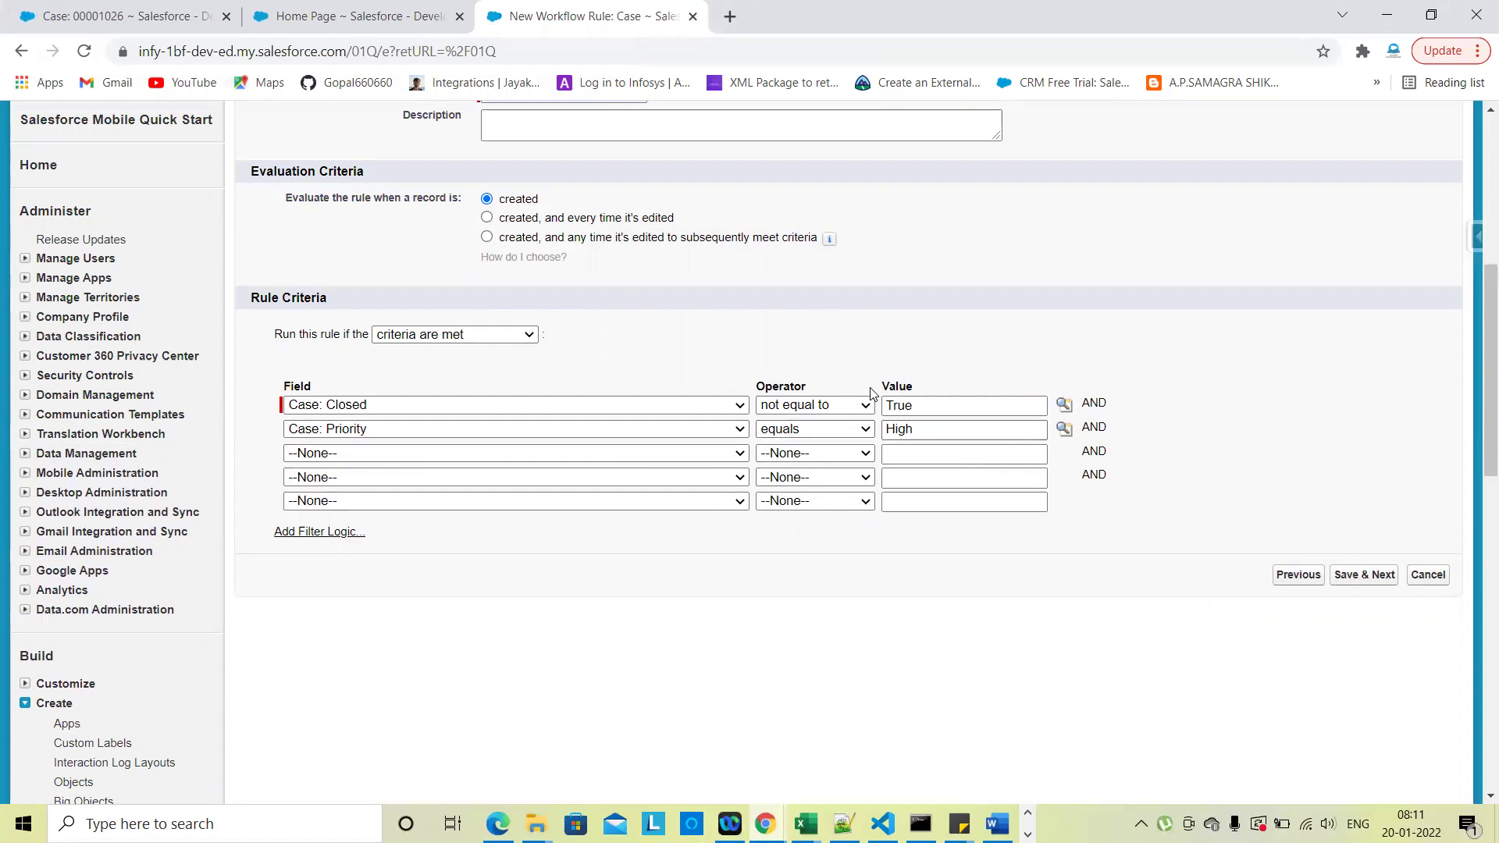
{"action": "scroll", "coordinate": [738, 359], "scroll_direction": "up", "scroll_amount": 4}
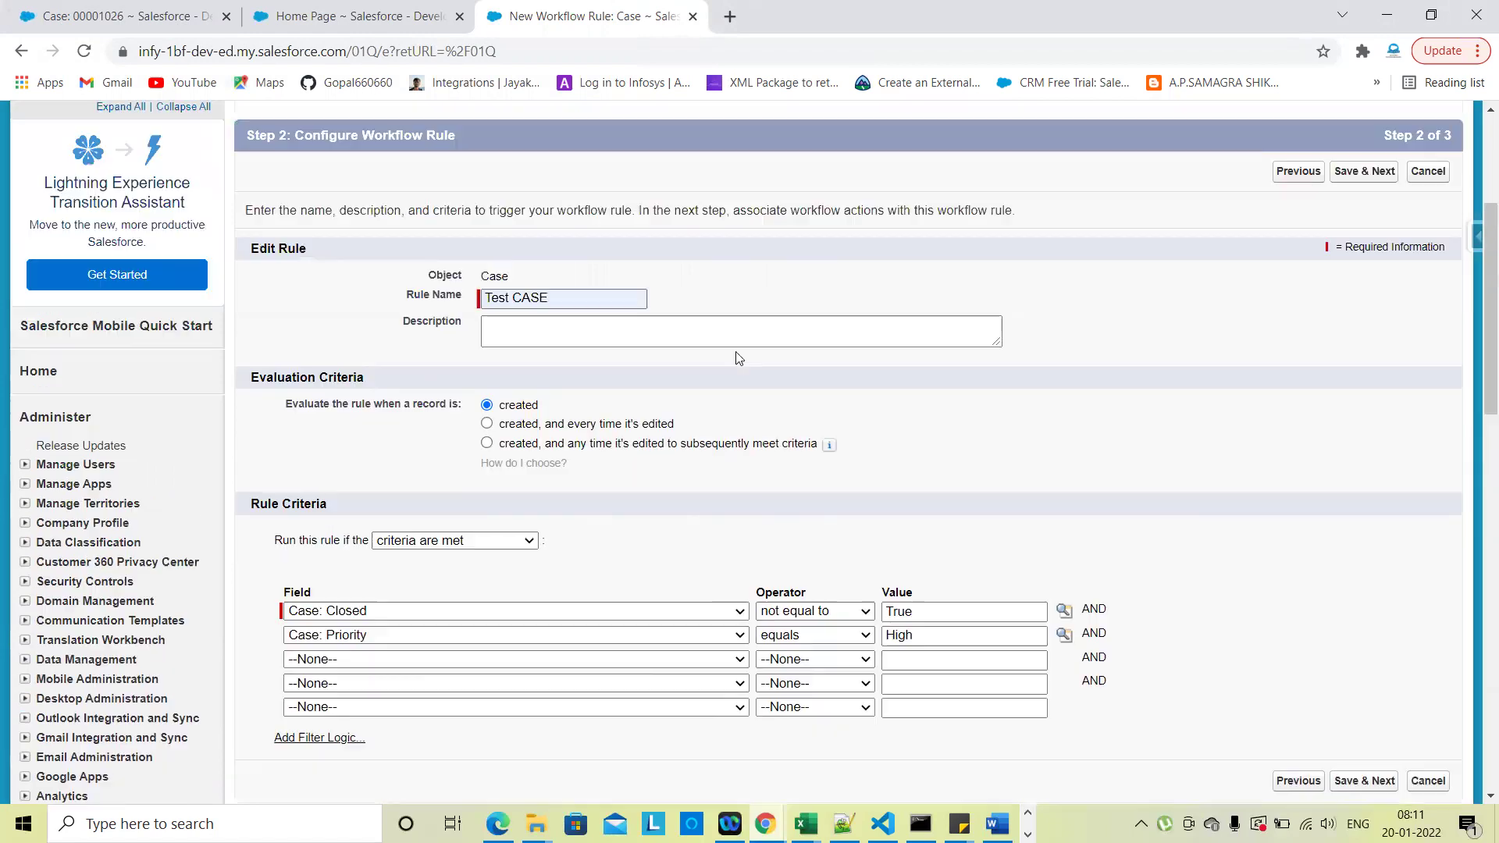
{"action": "scroll", "coordinate": [1087, 475], "scroll_direction": "down", "scroll_amount": 4}
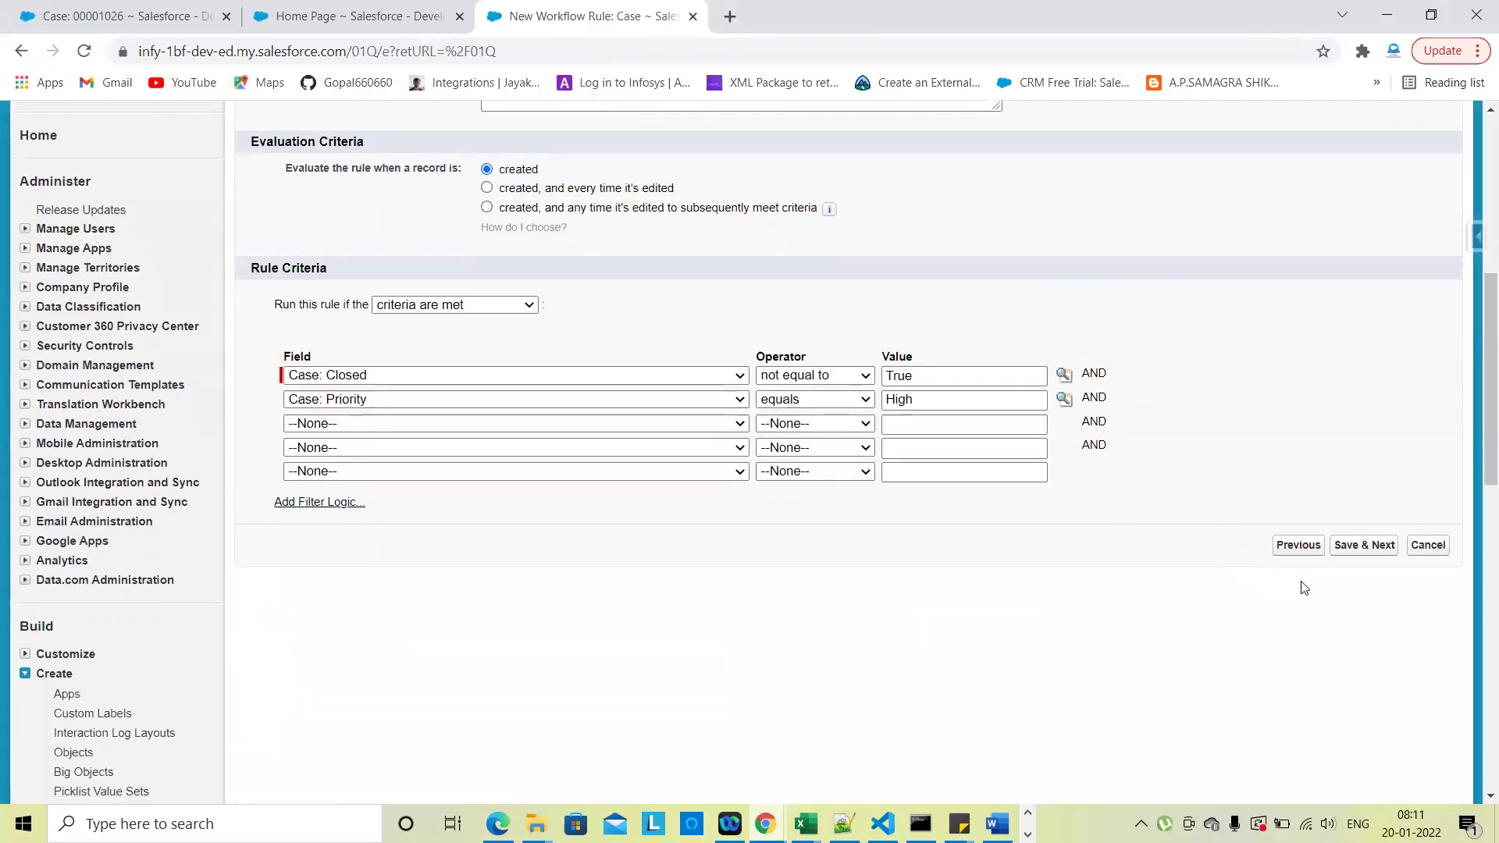
{"action": "left_click", "coordinate": [1374, 556]}
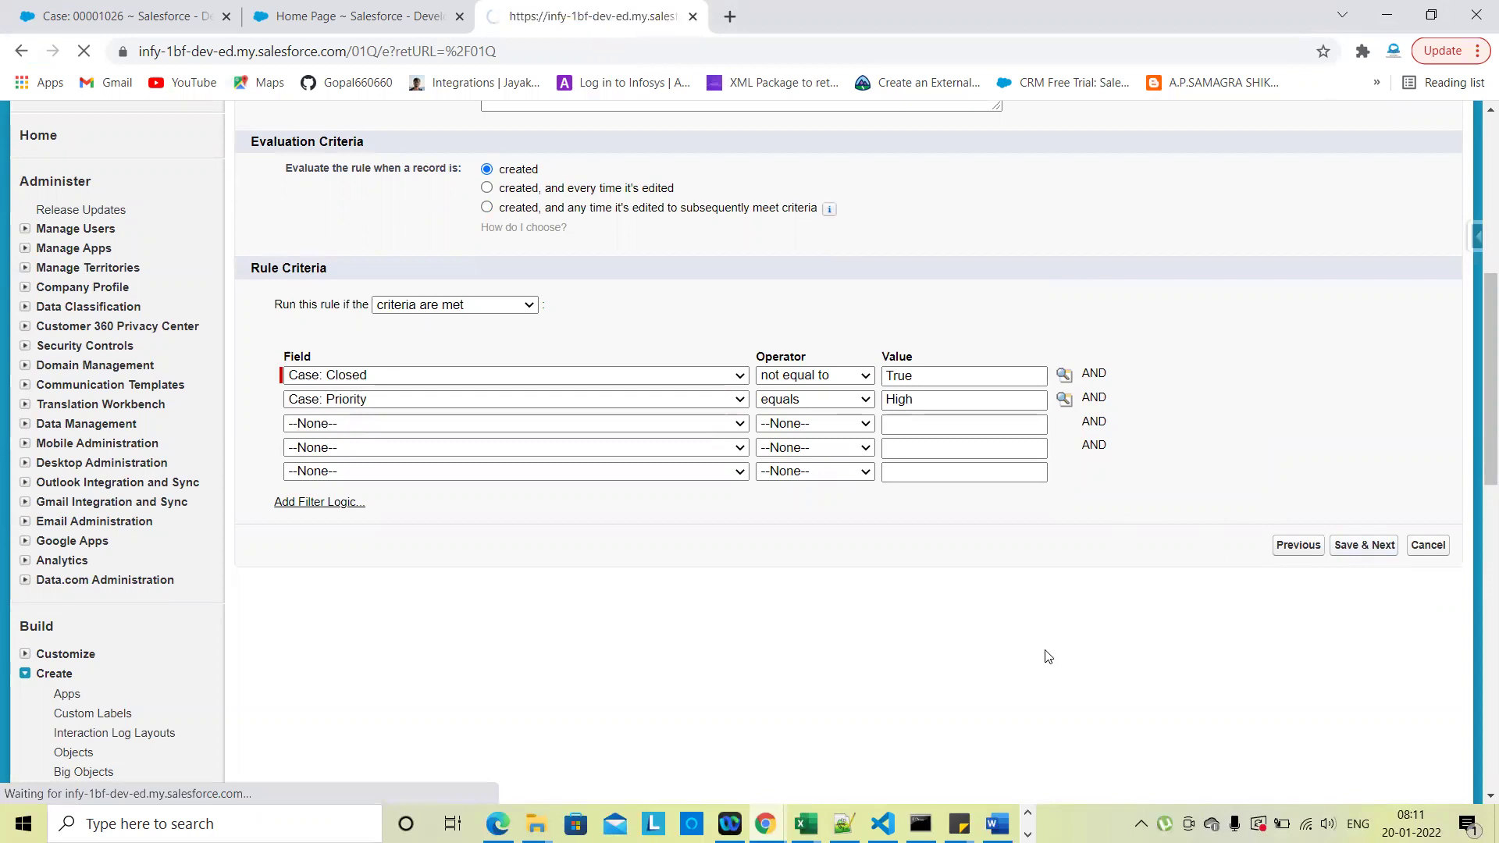
{"action": "scroll", "coordinate": [883, 613], "scroll_direction": "down", "scroll_amount": 3}
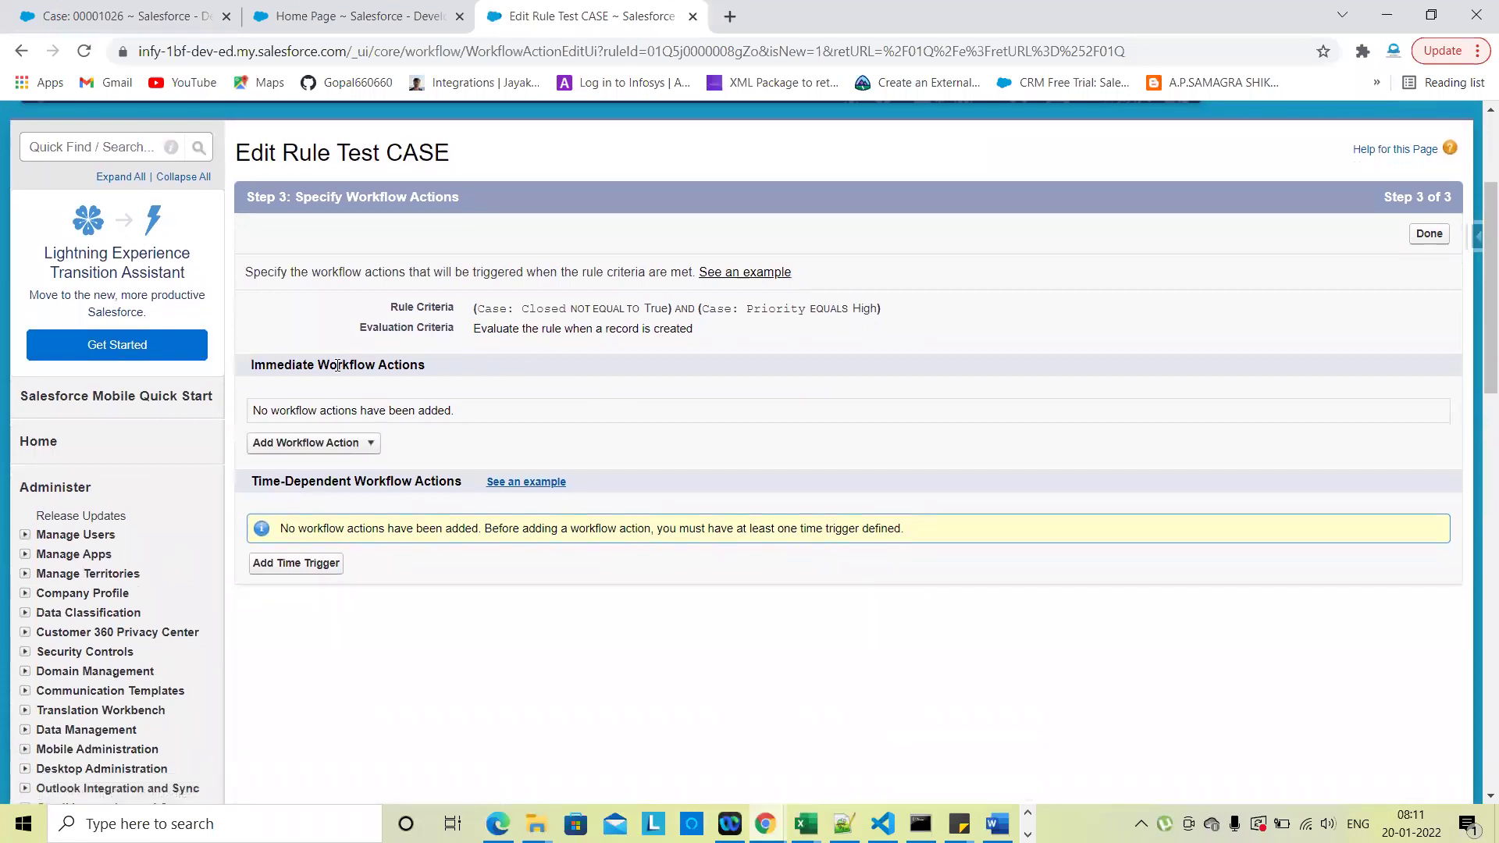
Examine the Immediate Workflow Actions and Time-Dependent Workflow Actions sections of the Test CASE rule
{"action": "triple_click", "coordinate": [334, 367]}
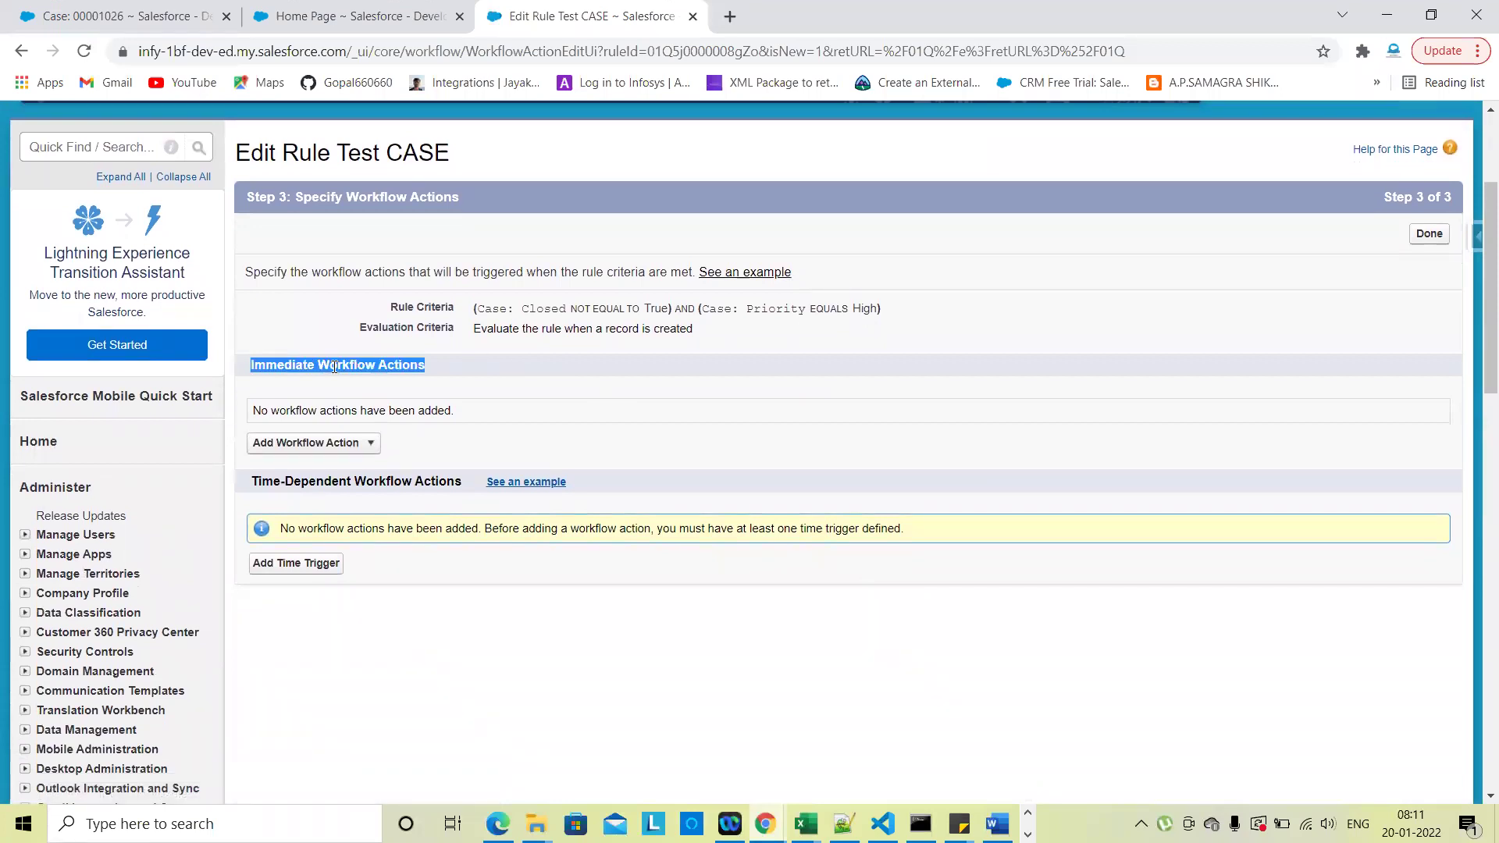
{"action": "triple_click", "coordinate": [354, 484]}
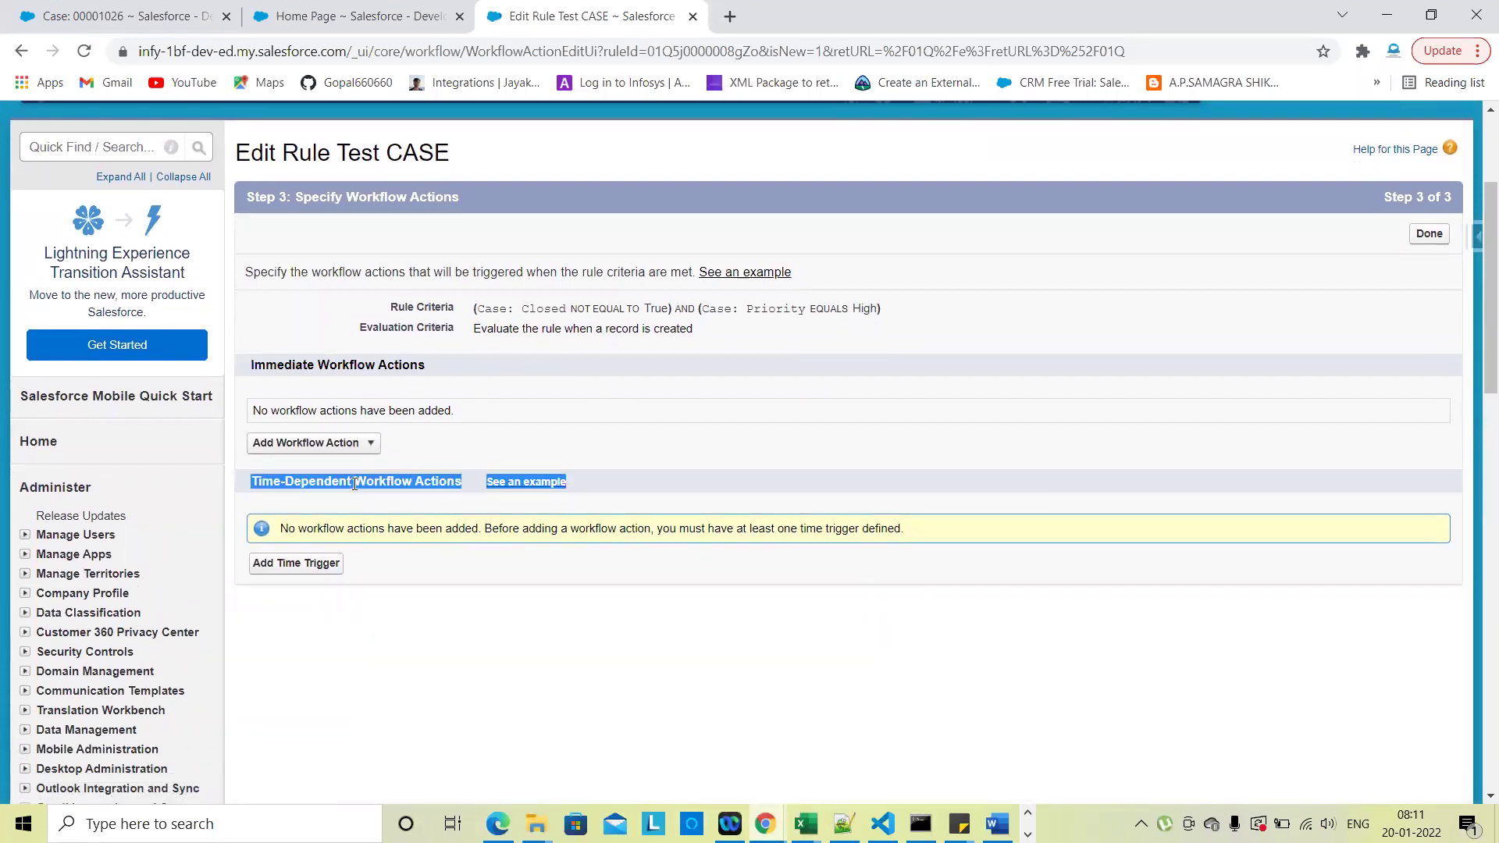
{"action": "left_click", "coordinate": [577, 367]}
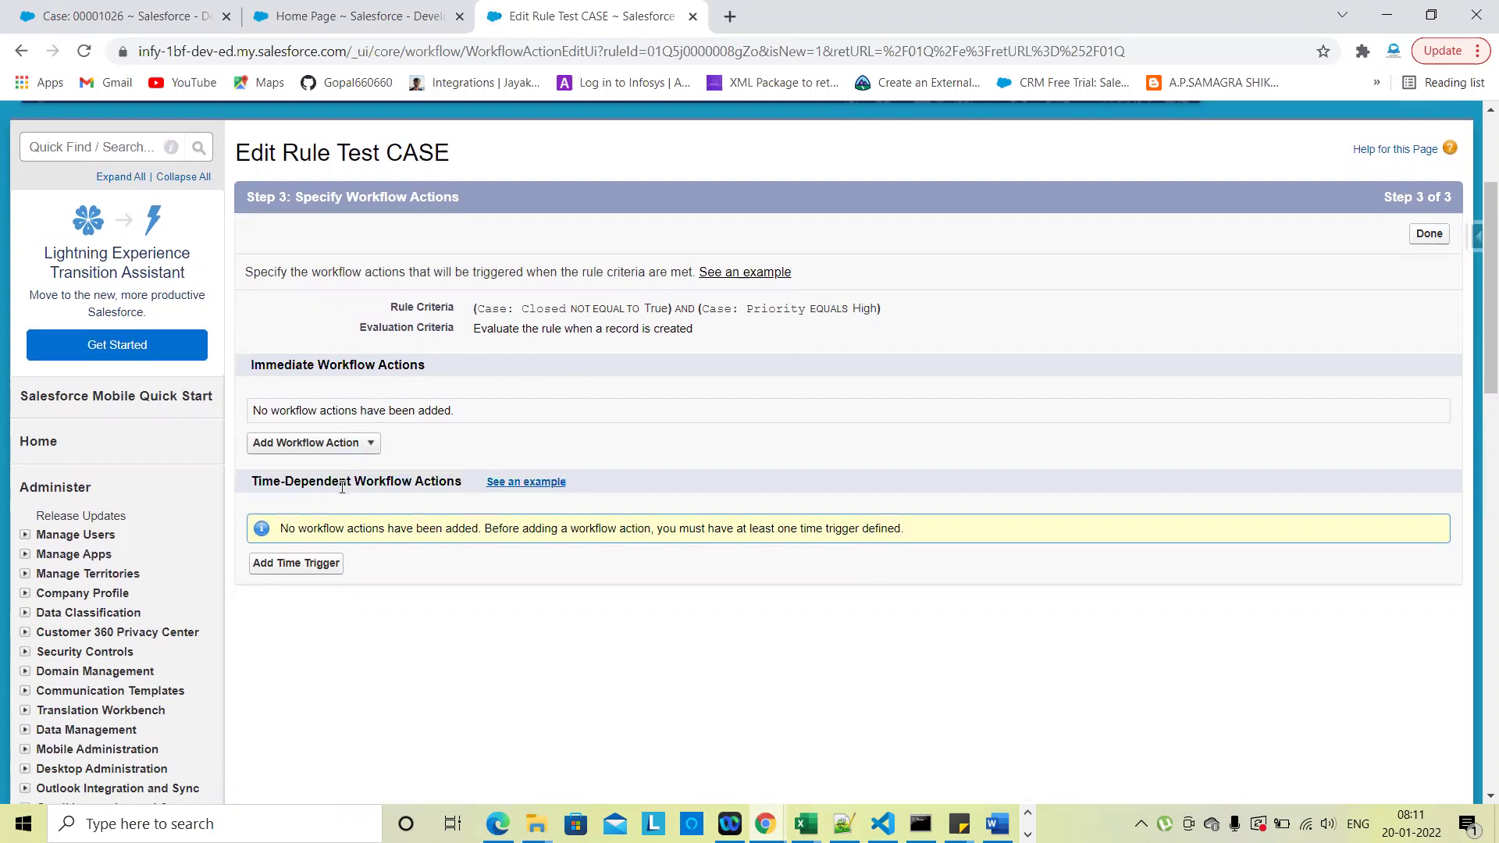
{"action": "triple_click", "coordinate": [302, 367]}
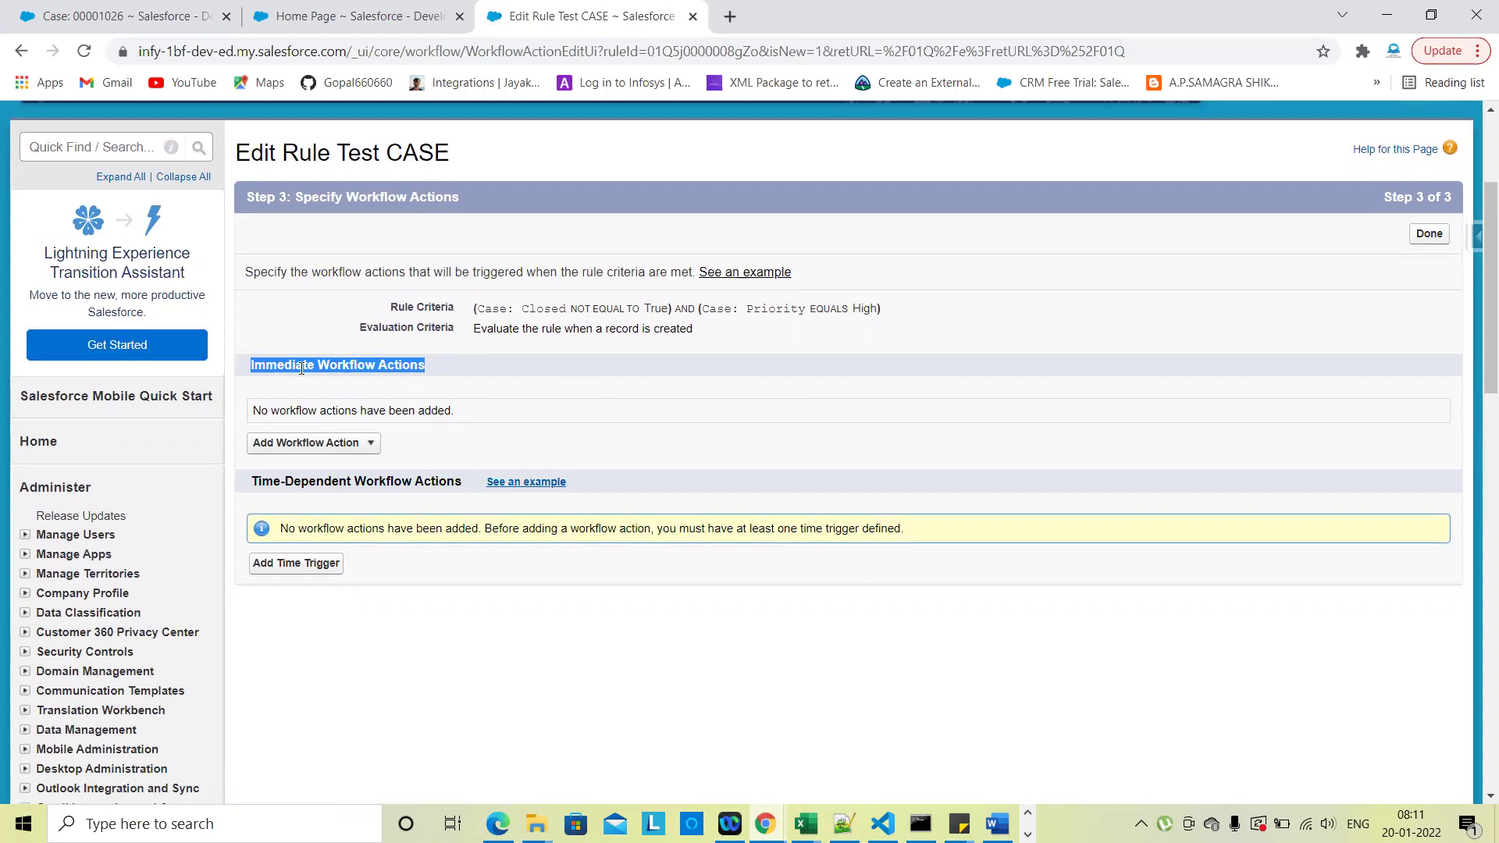
{"action": "double_click", "coordinate": [302, 367]}
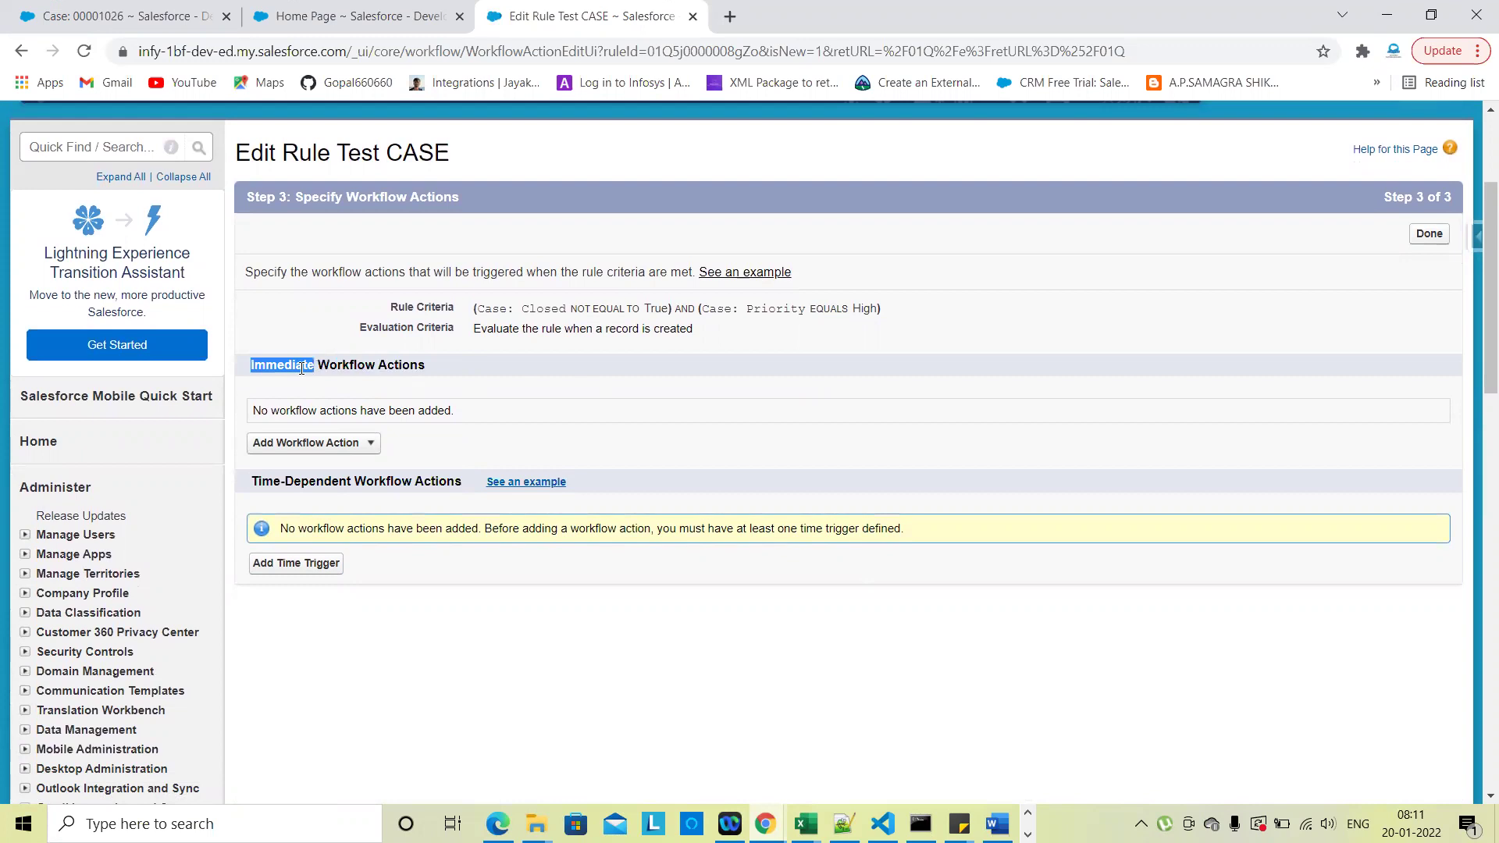
{"action": "triple_click", "coordinate": [302, 367]}
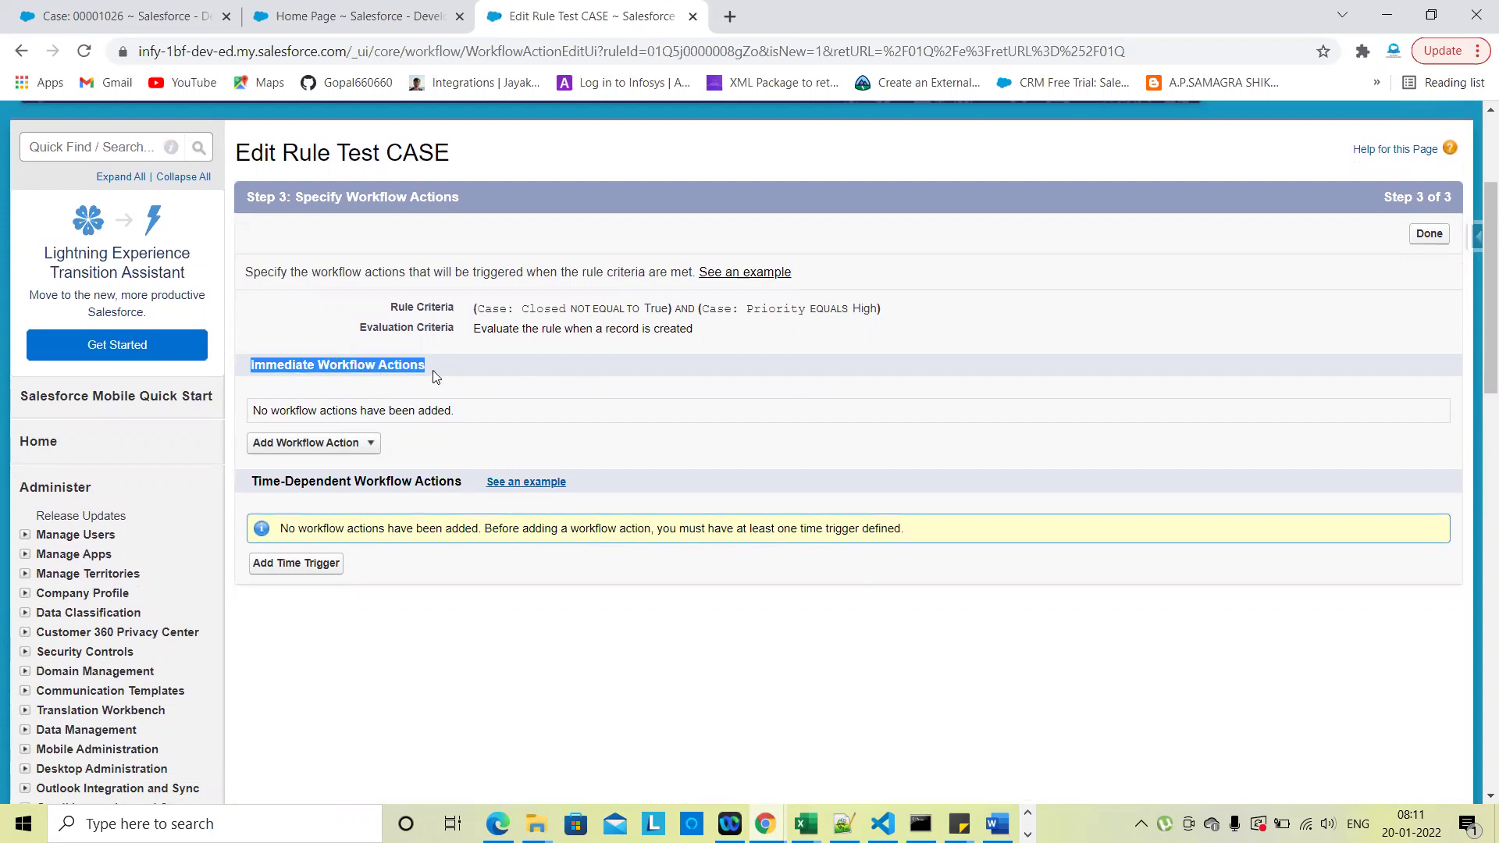
{"action": "left_click", "coordinate": [432, 370]}
{"action": "triple_click", "coordinate": [332, 482]}
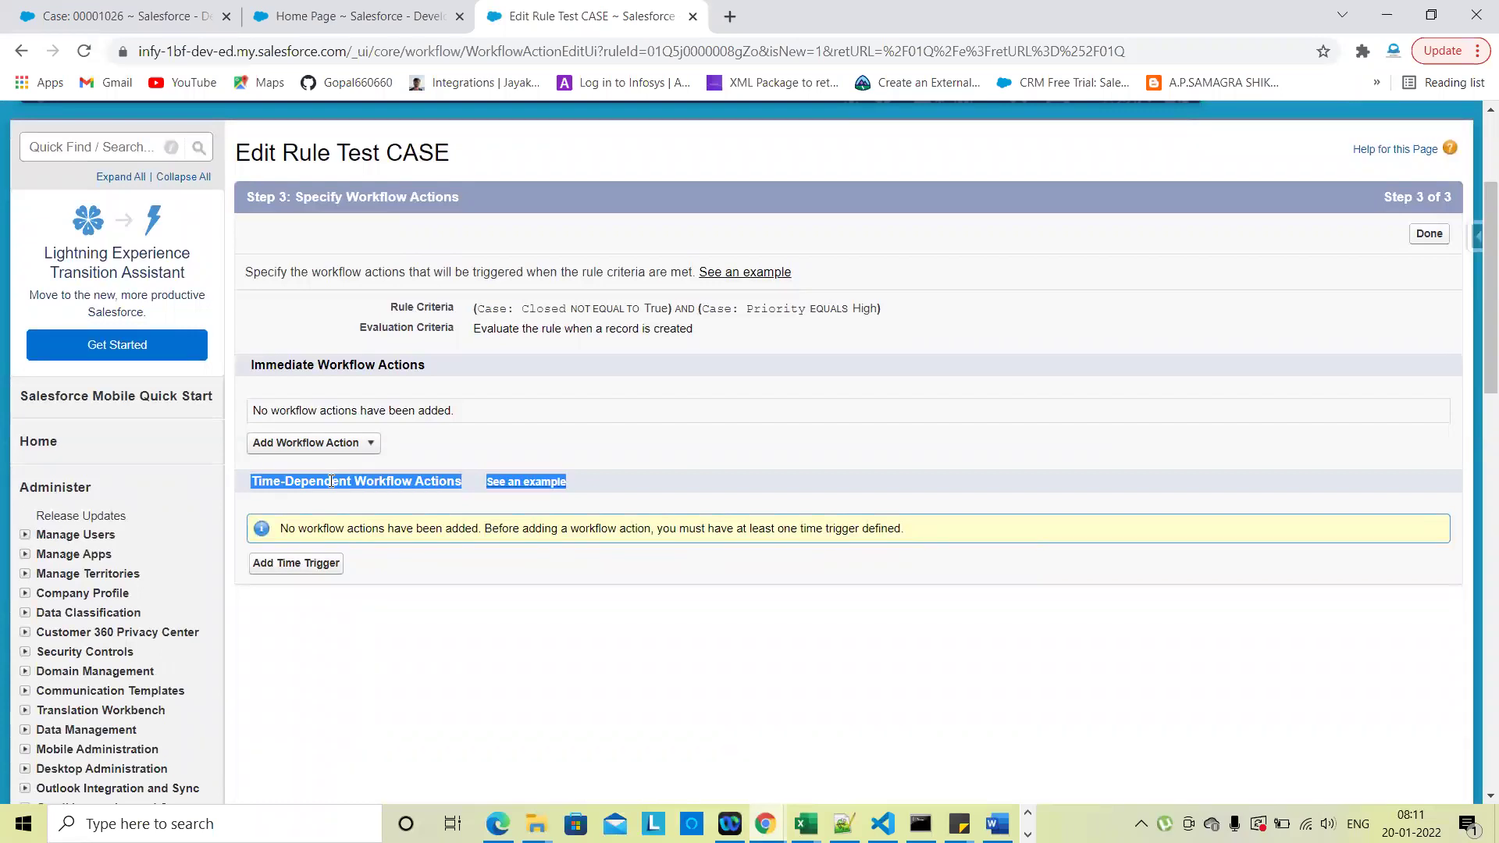
{"action": "left_click", "coordinate": [508, 652]}
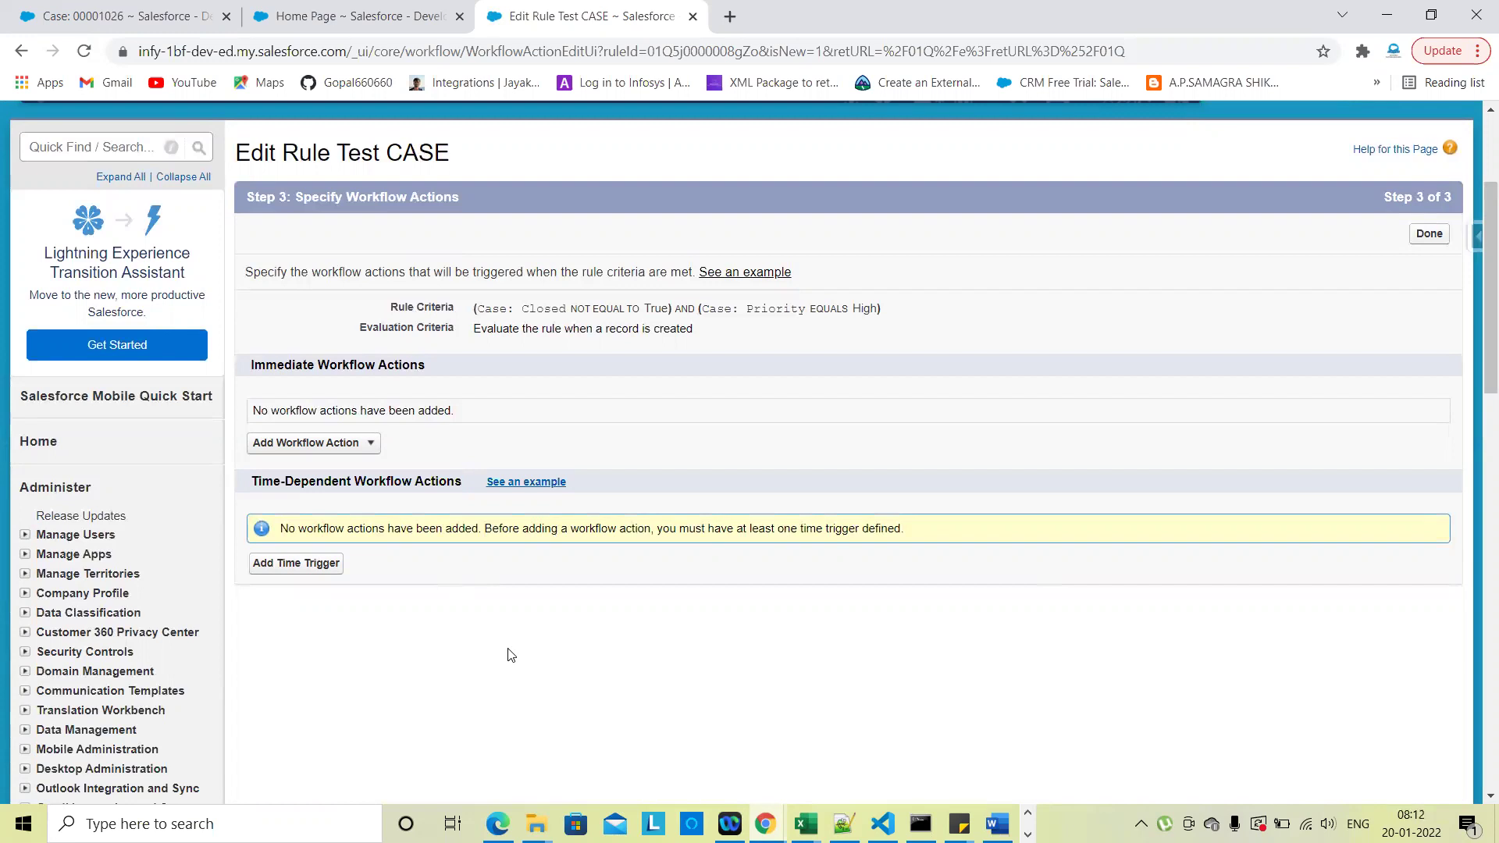
{"action": "triple_click", "coordinate": [323, 484]}
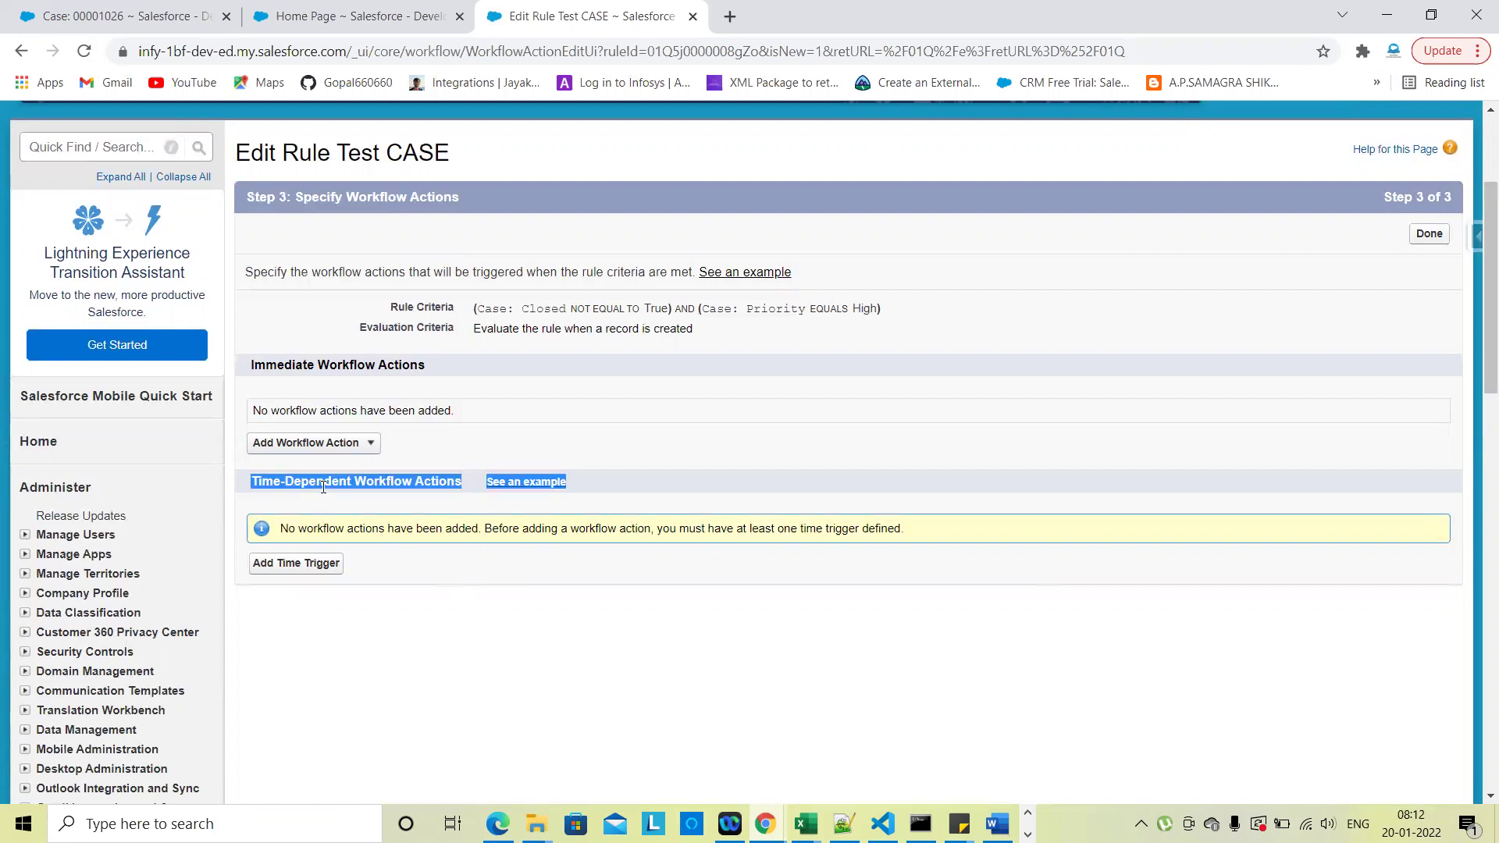
{"action": "triple_click", "coordinate": [304, 364]}
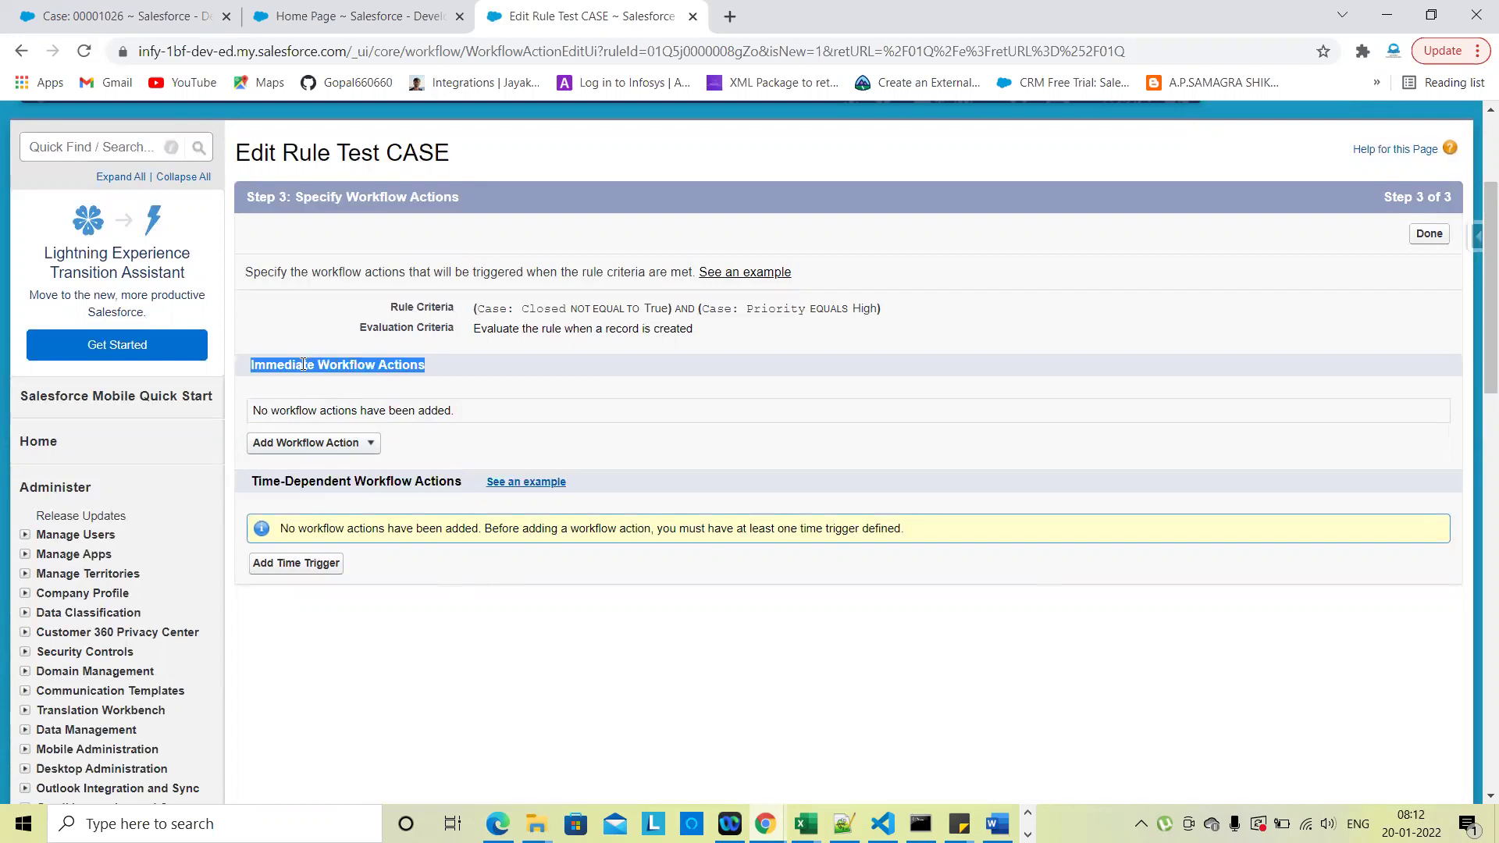
{"action": "left_click", "coordinate": [483, 363]}
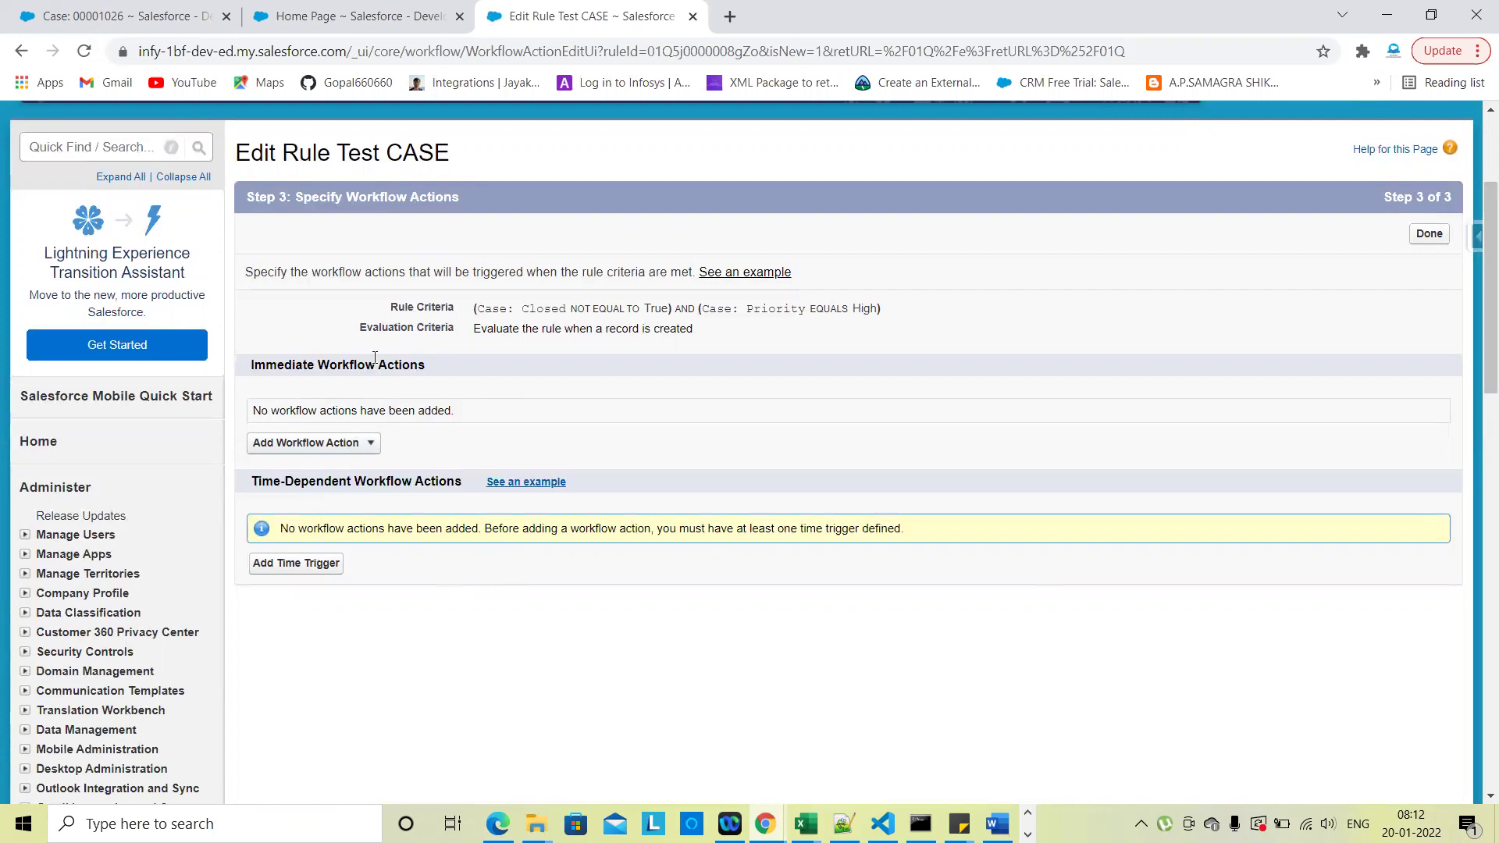
{"action": "triple_click", "coordinate": [322, 365]}
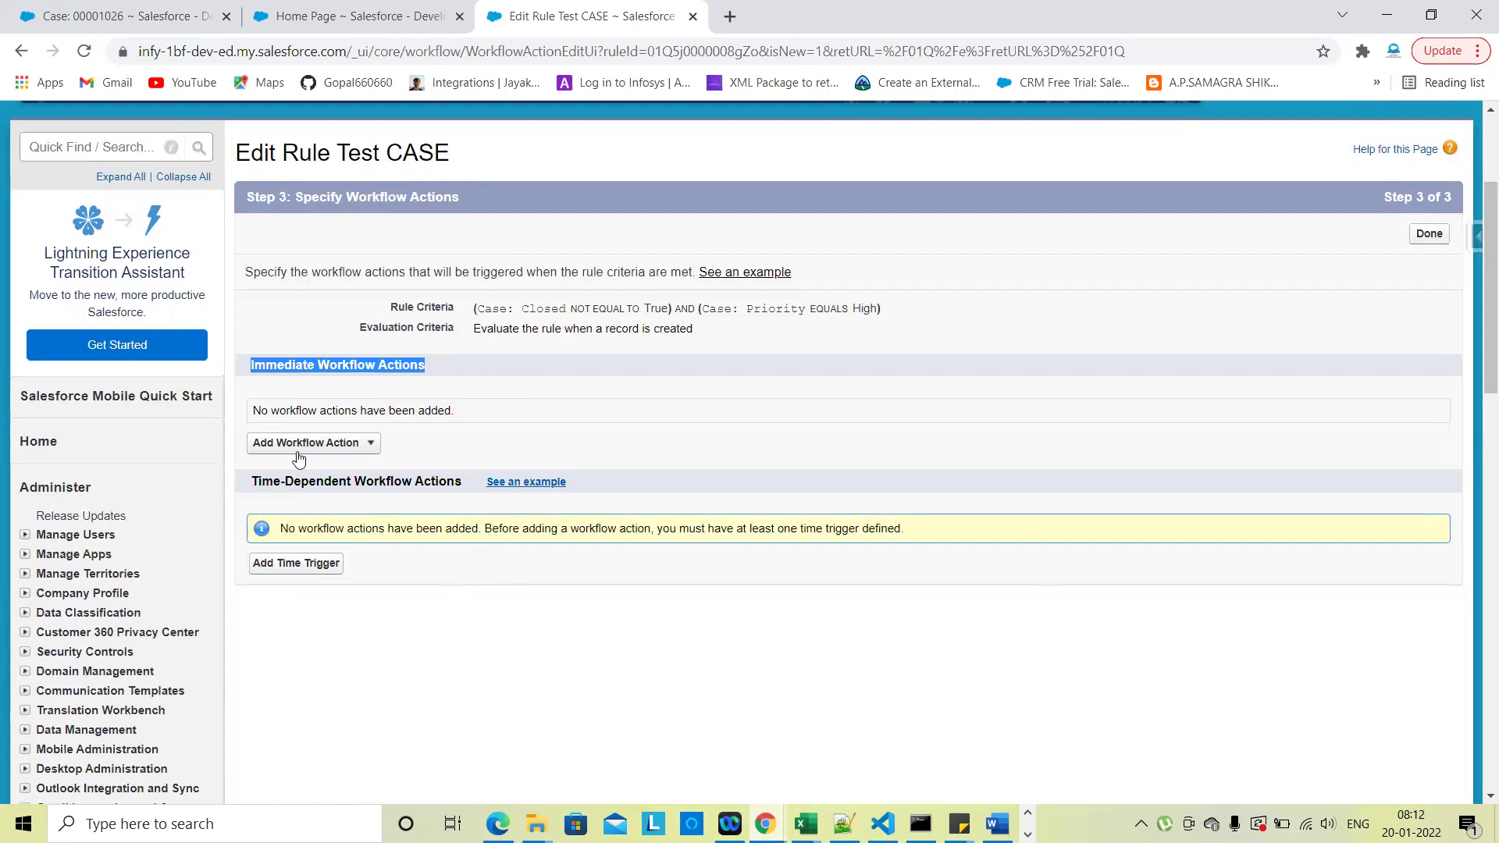
{"action": "triple_click", "coordinate": [303, 481]}
{"action": "left_click", "coordinate": [494, 536]}
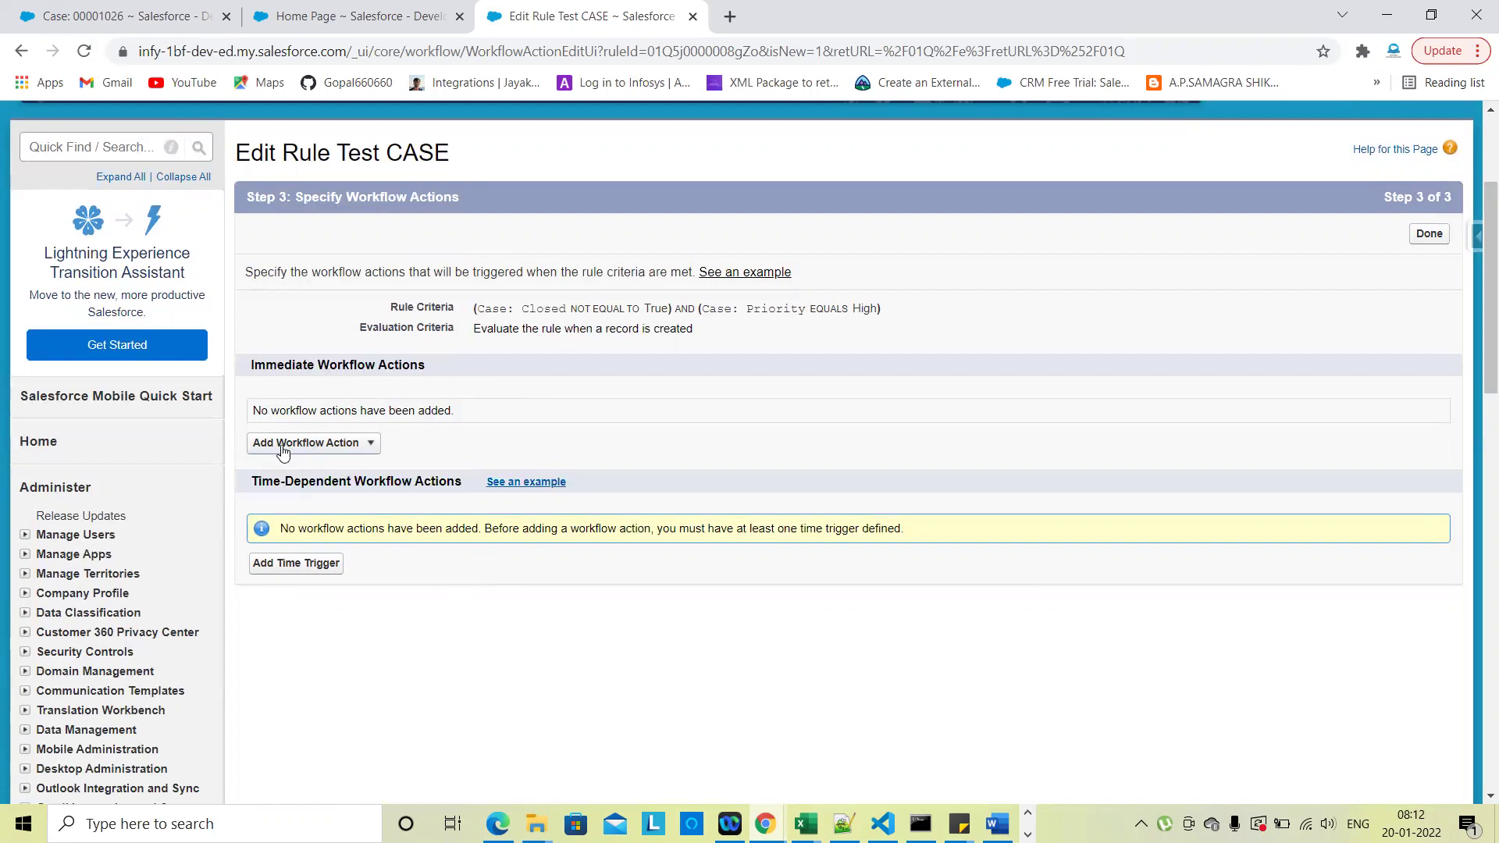
Examine the available immediate workflow action types alongside the open case's details and activity lists
{"action": "left_click", "coordinate": [372, 444]}
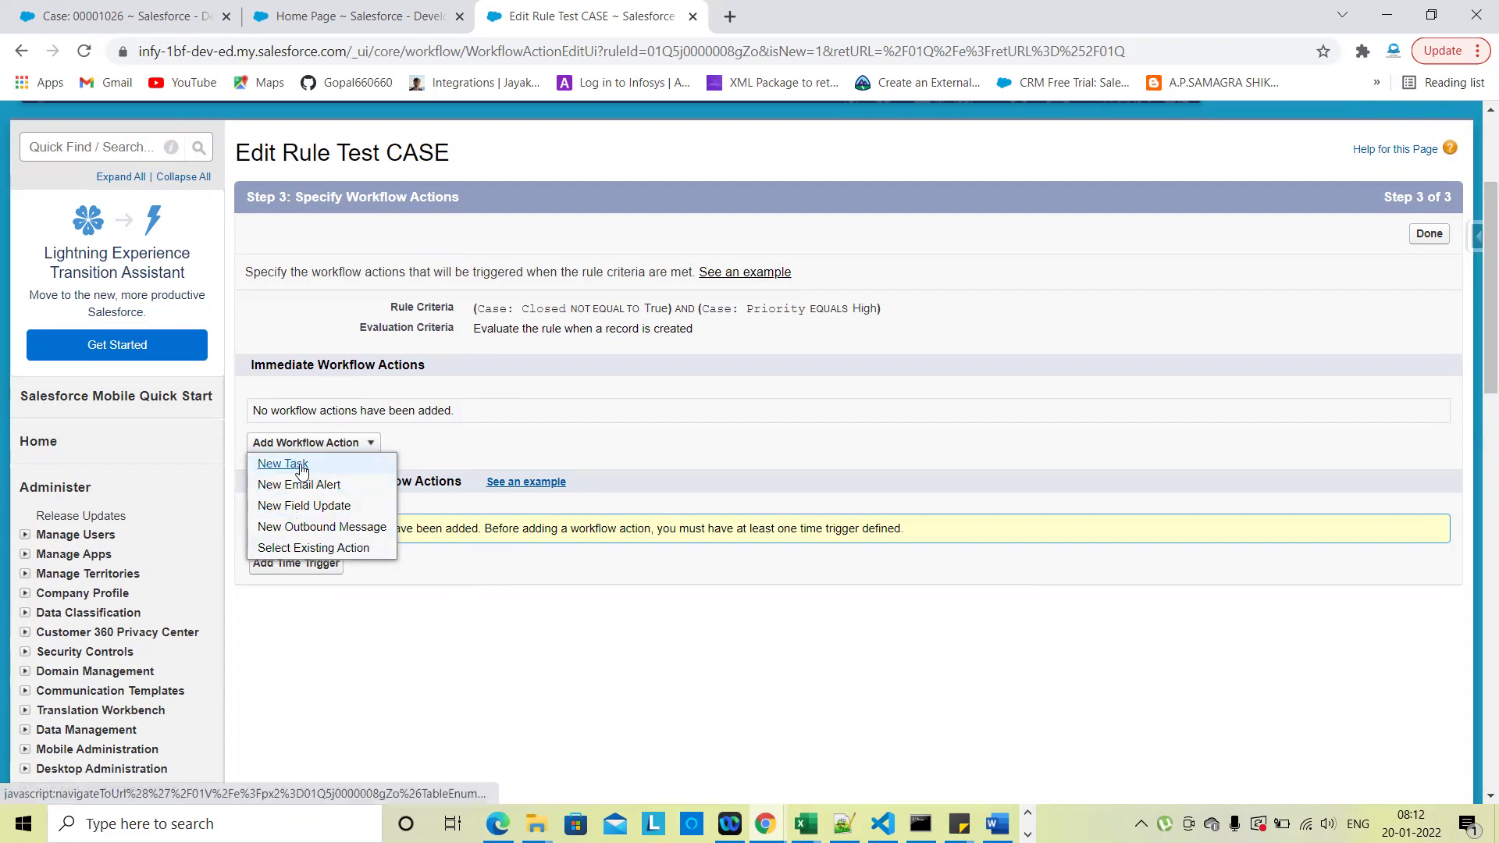
{"action": "left_click", "coordinate": [139, 9]}
{"action": "scroll", "coordinate": [545, 480], "scroll_direction": "down", "scroll_amount": 4}
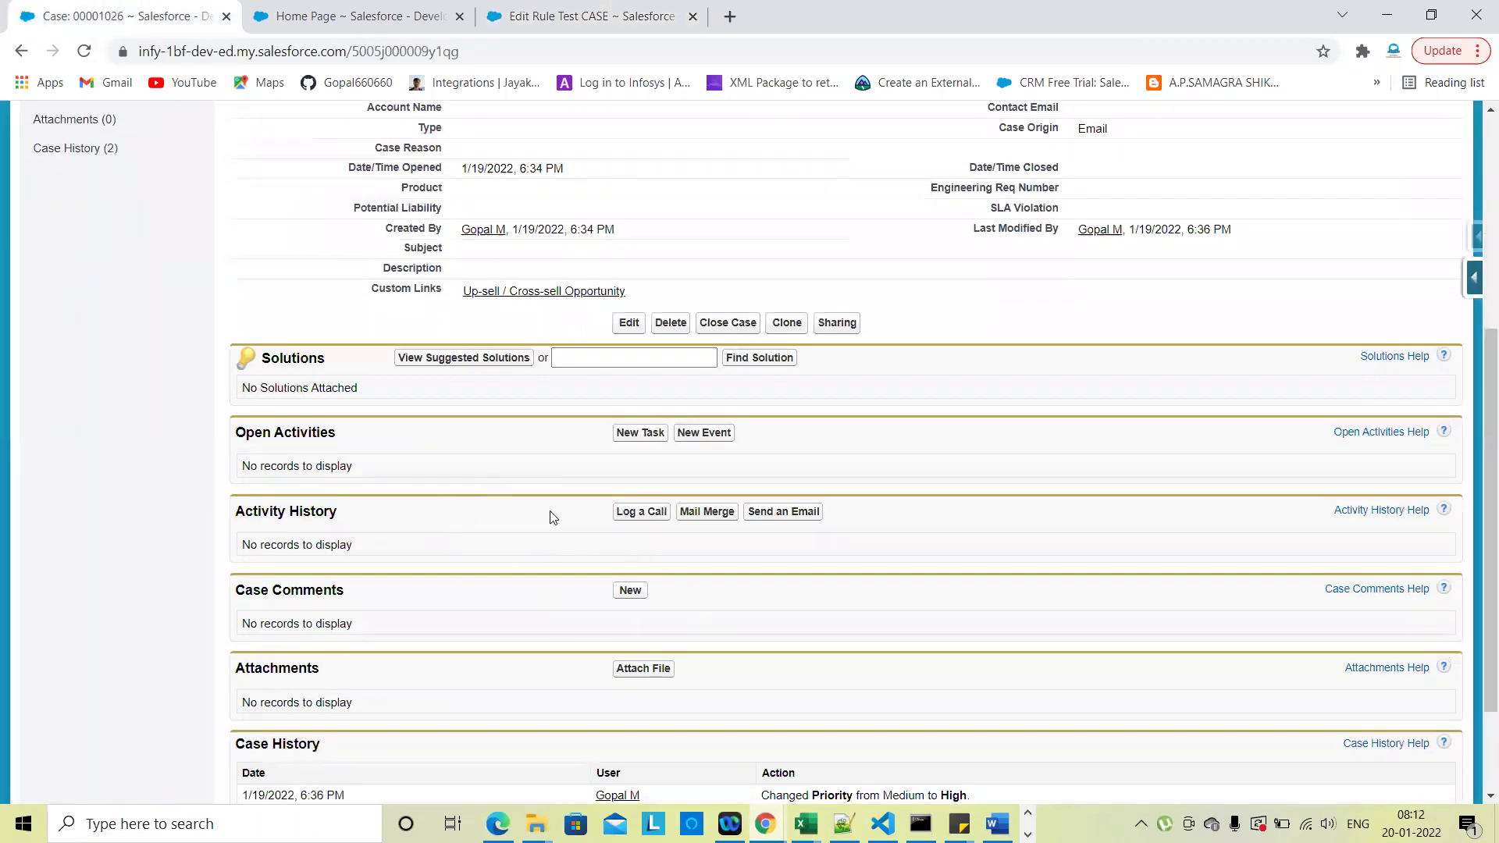
{"action": "scroll", "coordinate": [863, 471], "scroll_direction": "up", "scroll_amount": 2}
{"action": "scroll", "coordinate": [863, 472], "scroll_direction": "up", "scroll_amount": 1}
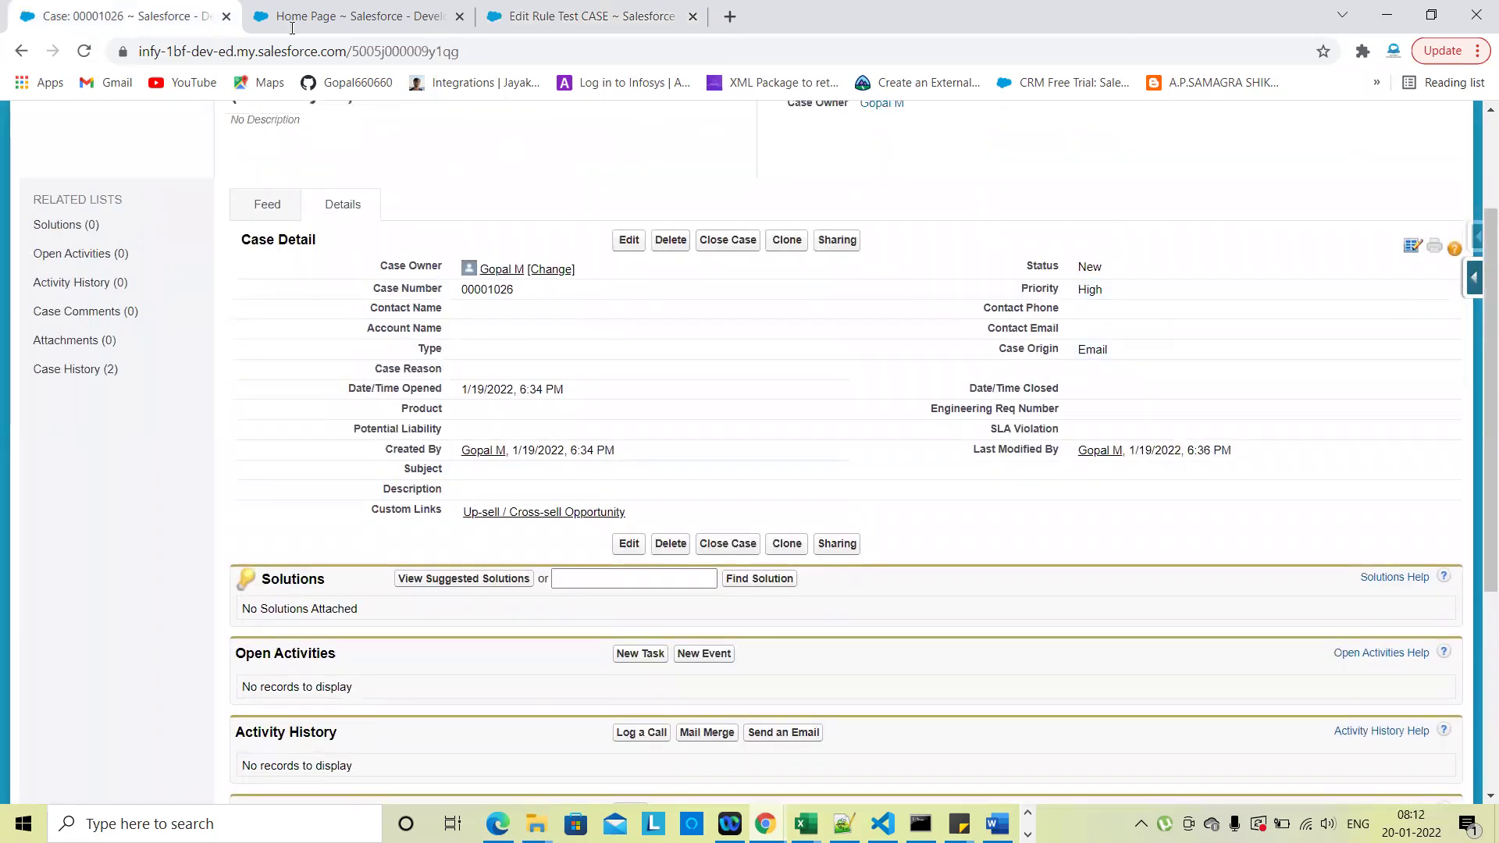
{"action": "left_click", "coordinate": [593, 16]}
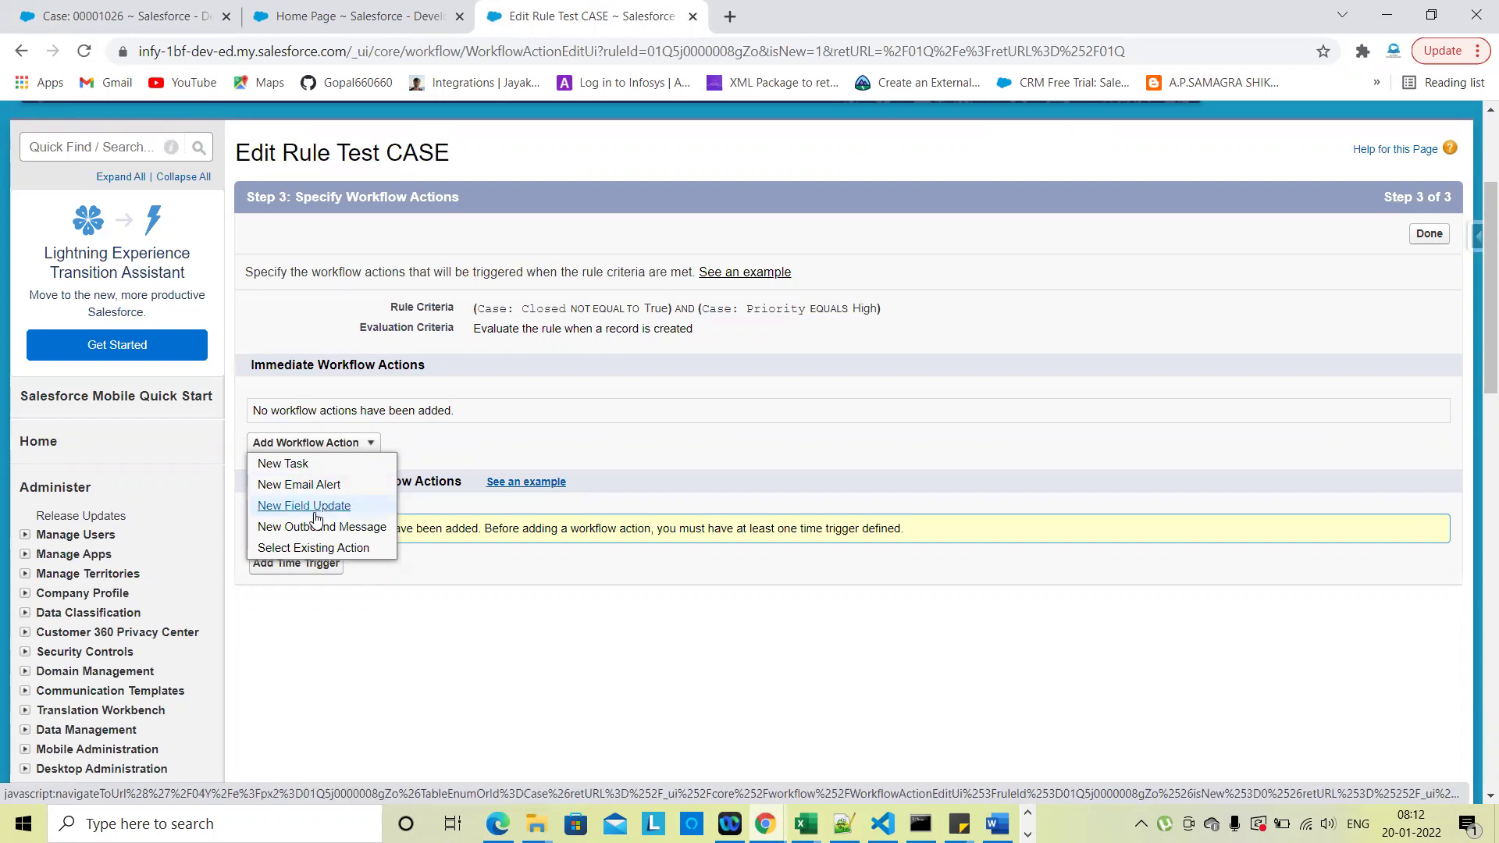
{"action": "left_click", "coordinate": [156, 12]}
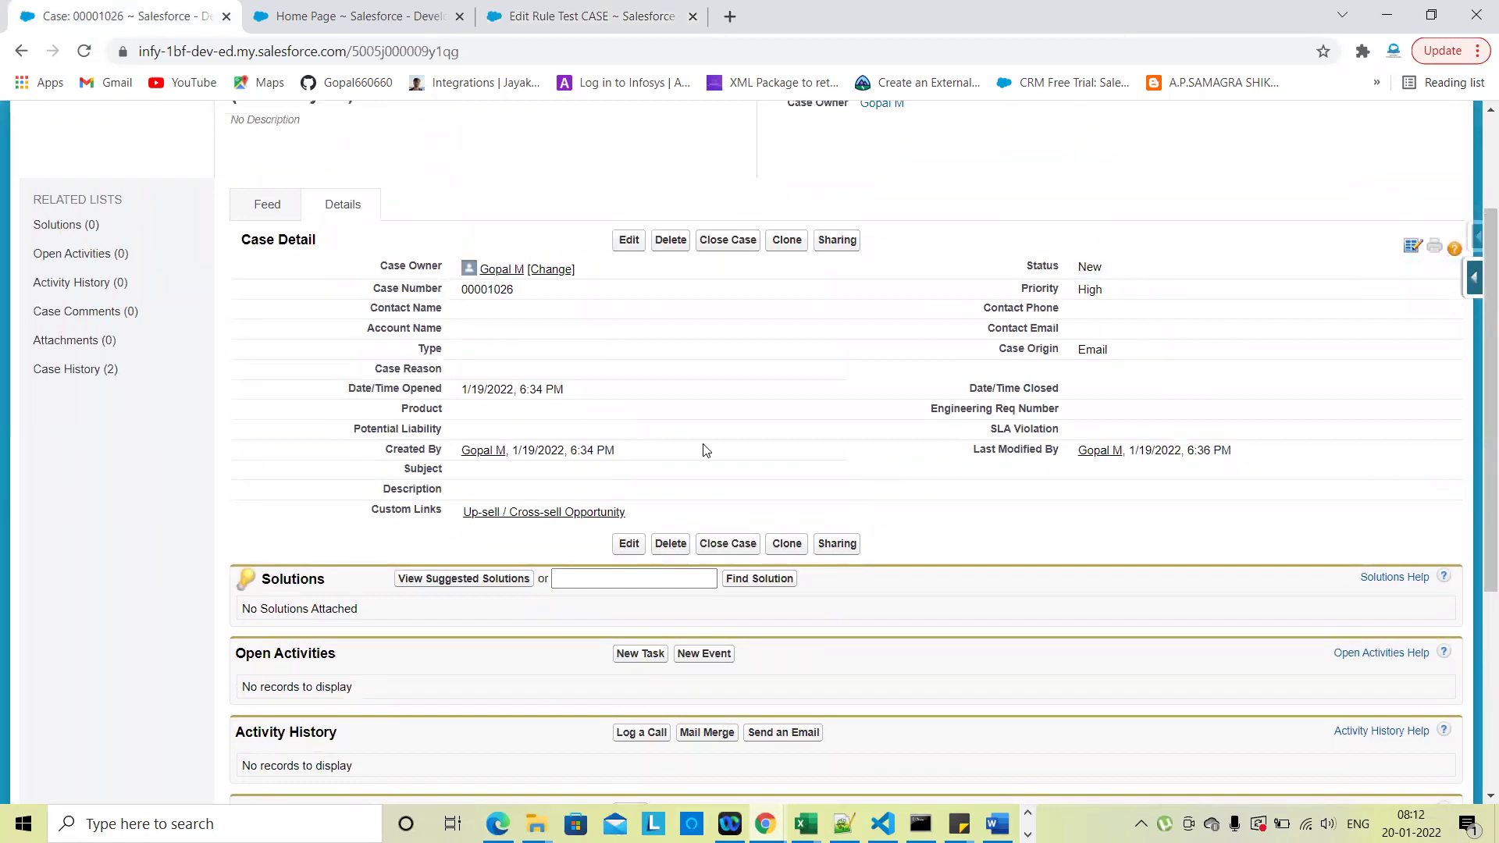
{"action": "left_click", "coordinate": [523, 10]}
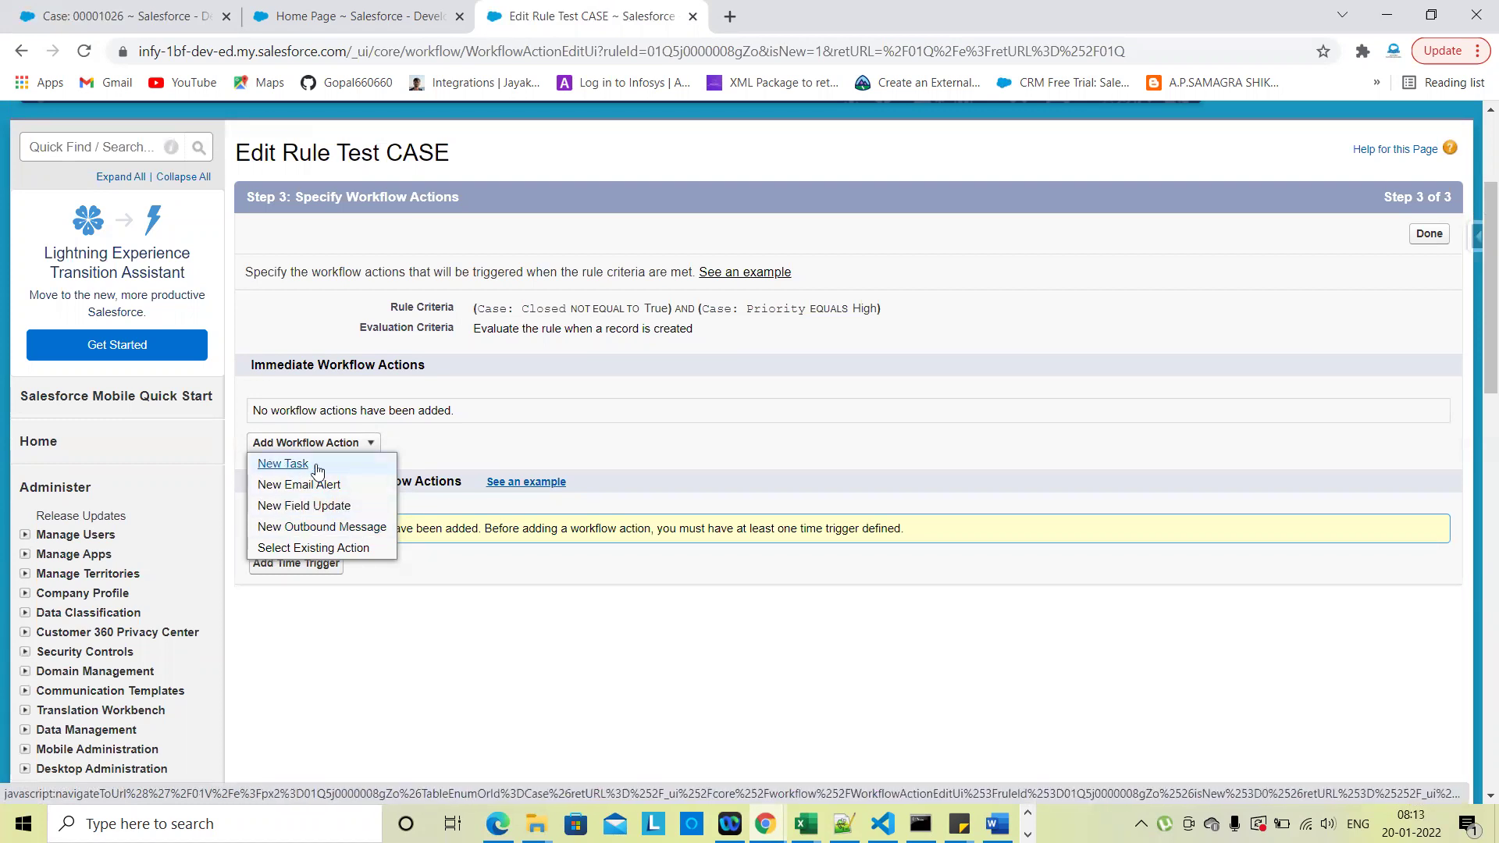
Start a new task as an immediate workflow action and assign it to the recently viewed user without a role
{"action": "left_click", "coordinate": [520, 607]}
{"action": "left_click", "coordinate": [372, 456]}
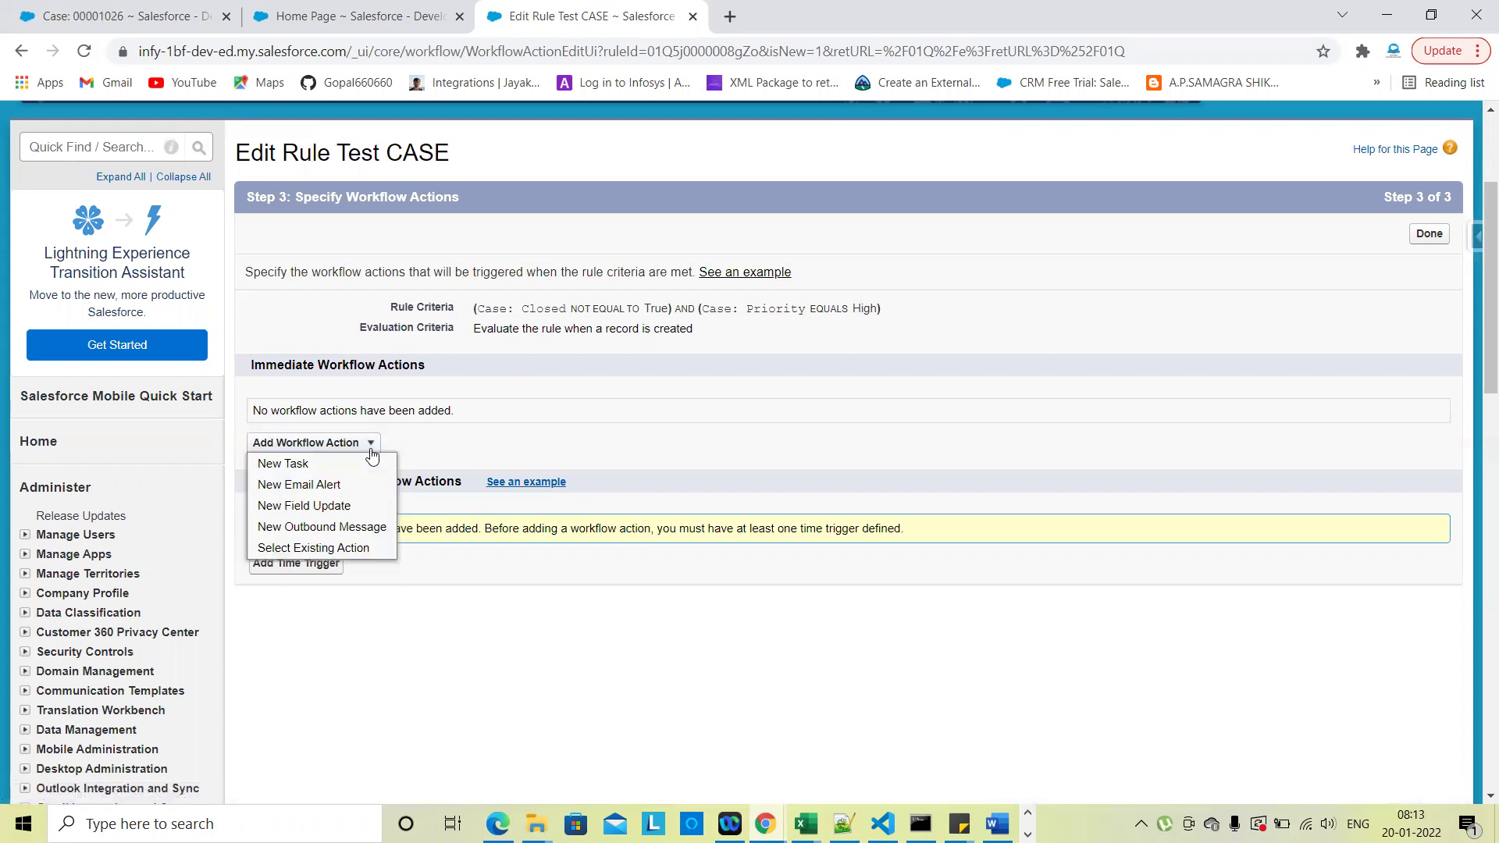
{"action": "left_click", "coordinate": [300, 462]}
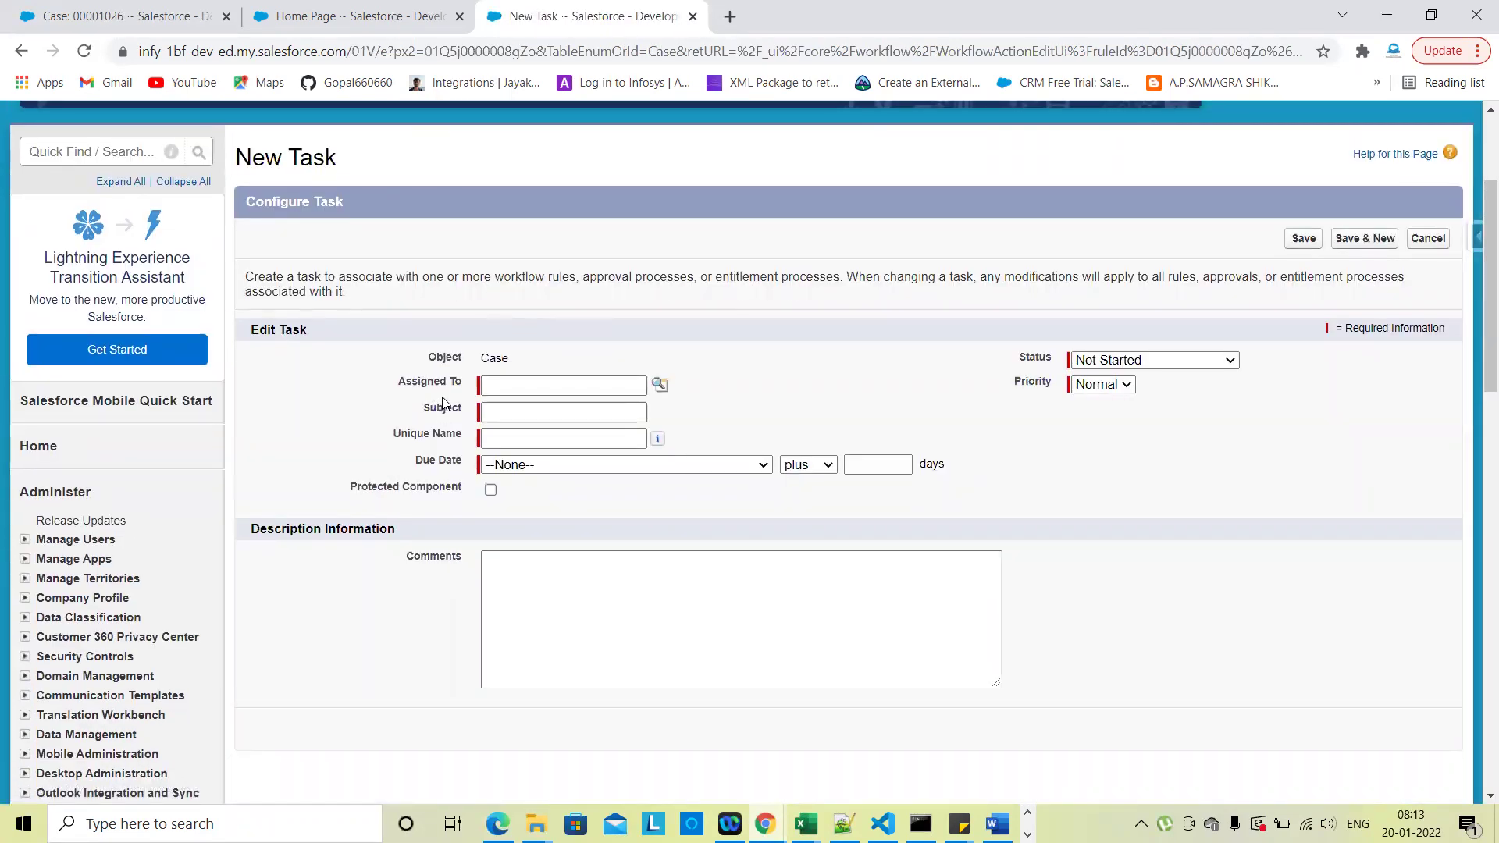
{"action": "left_click", "coordinate": [660, 384]}
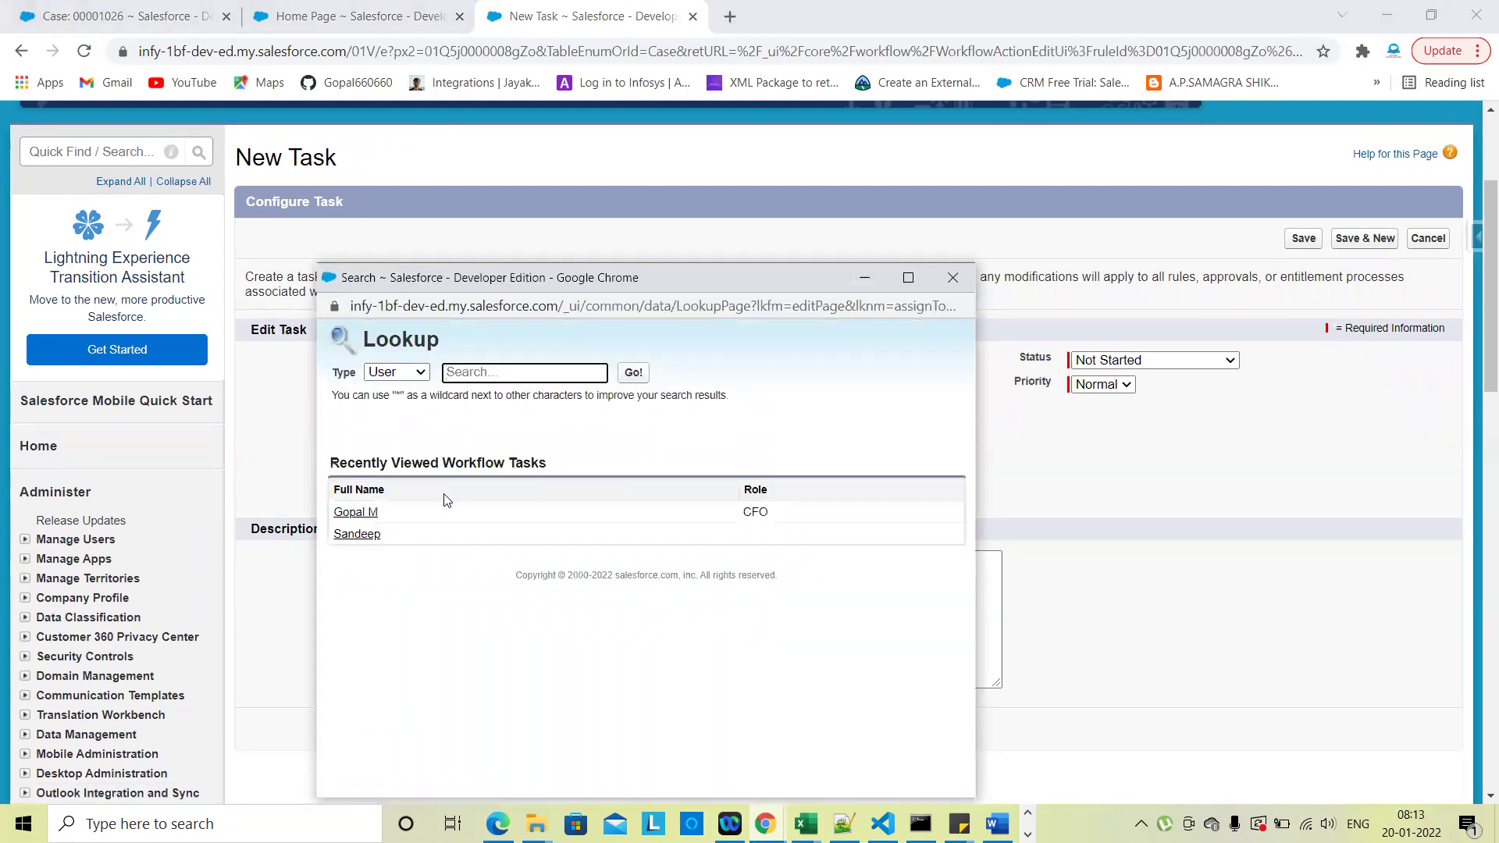
{"action": "left_click", "coordinate": [357, 534]}
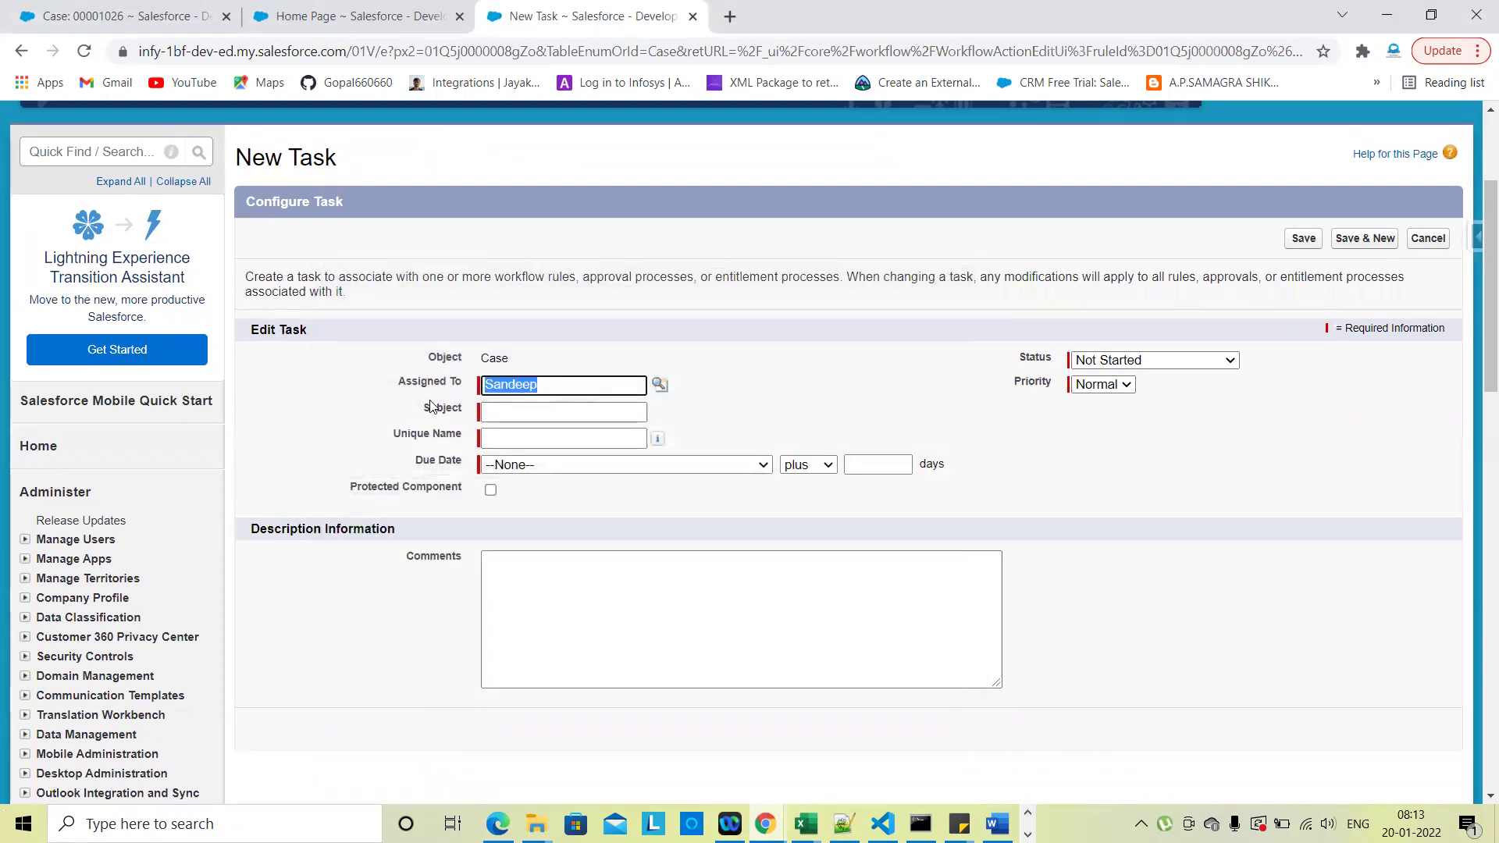
{"action": "left_click", "coordinate": [553, 355]}
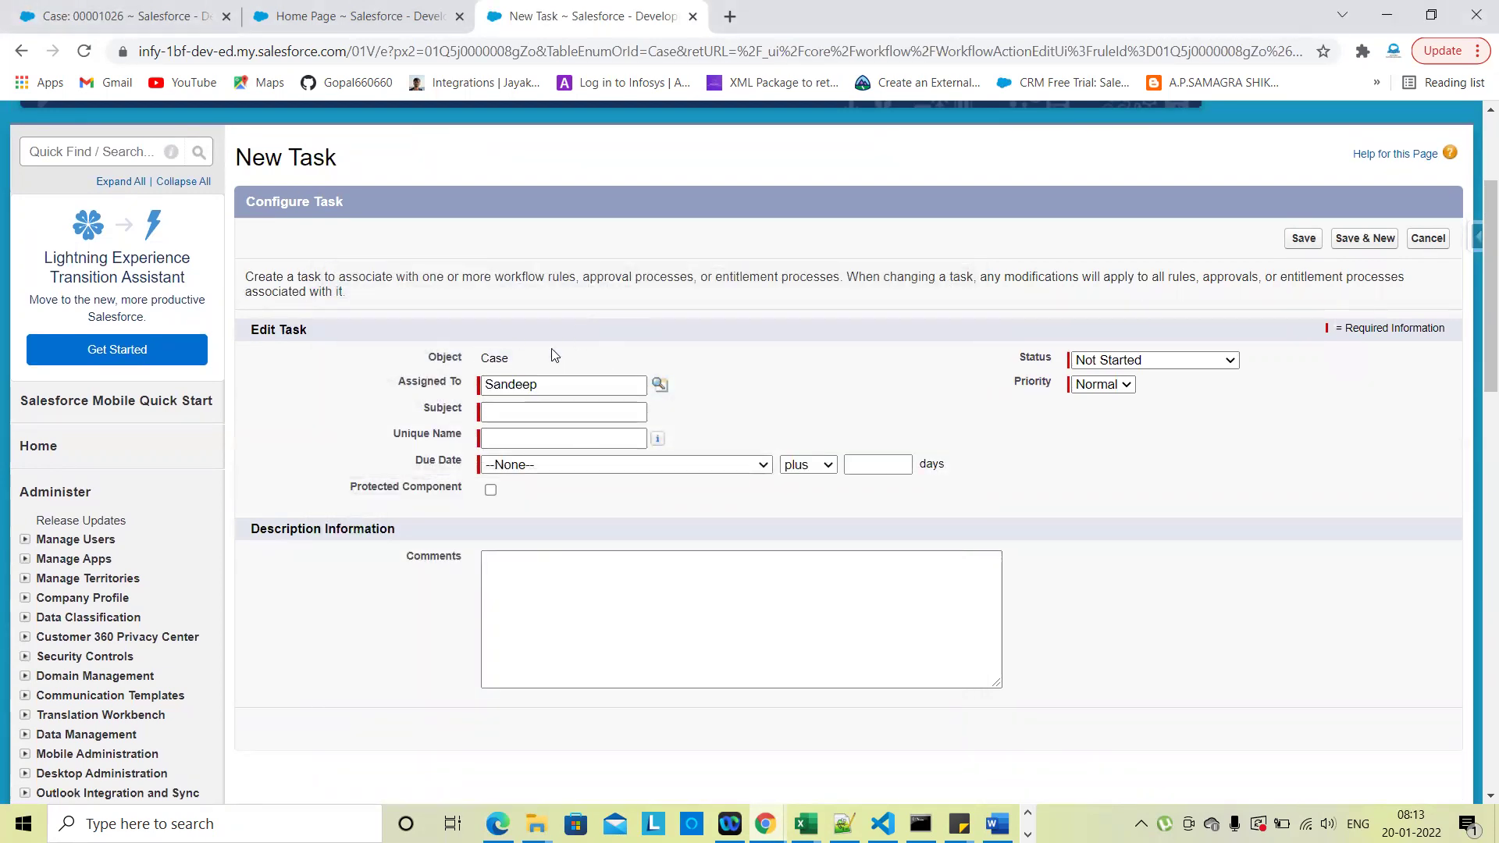
Set the task's subject to Please Check Task and its unique name to Please_Check_Task
{"action": "left_click", "coordinate": [602, 412]}
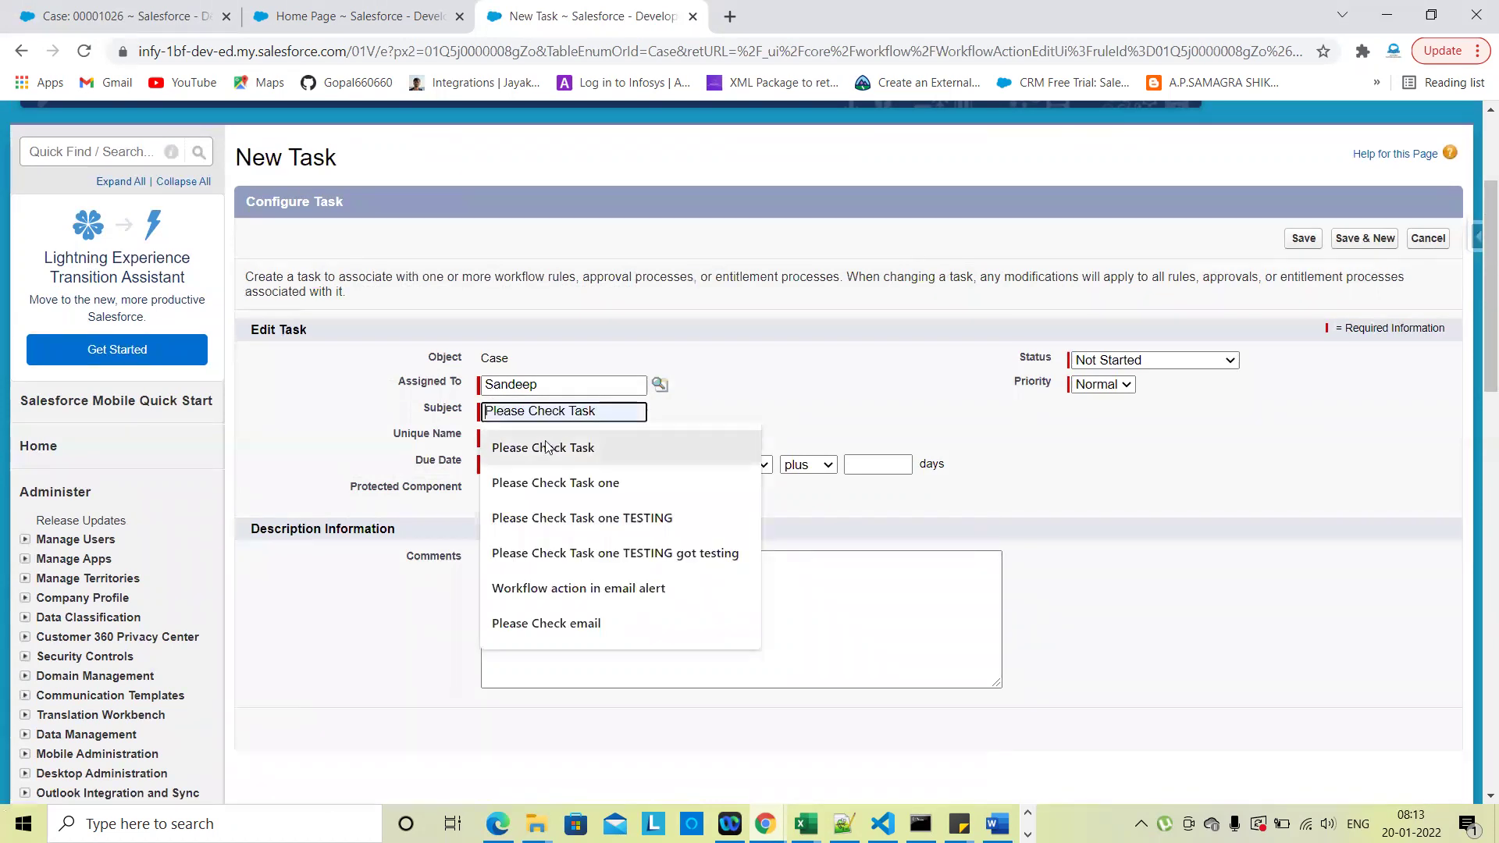
{"action": "left_click", "coordinate": [546, 447]}
{"action": "left_click", "coordinate": [773, 400]}
{"action": "scroll", "coordinate": [702, 390], "scroll_direction": "down", "scroll_amount": 2}
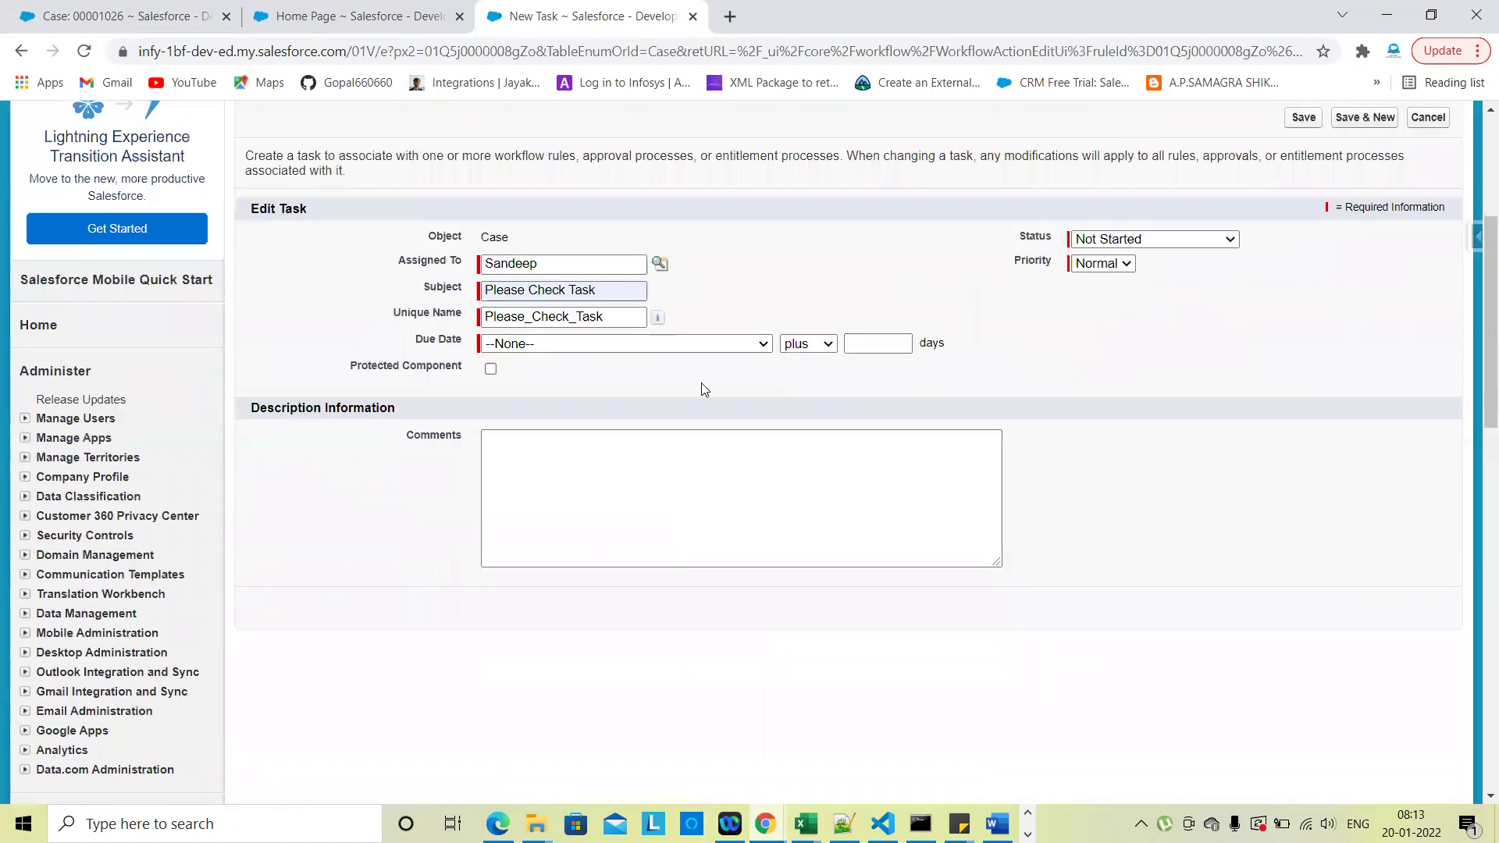
Set the task's due date to Rule Trigger Date plus 0 days
{"action": "left_click", "coordinate": [630, 346]}
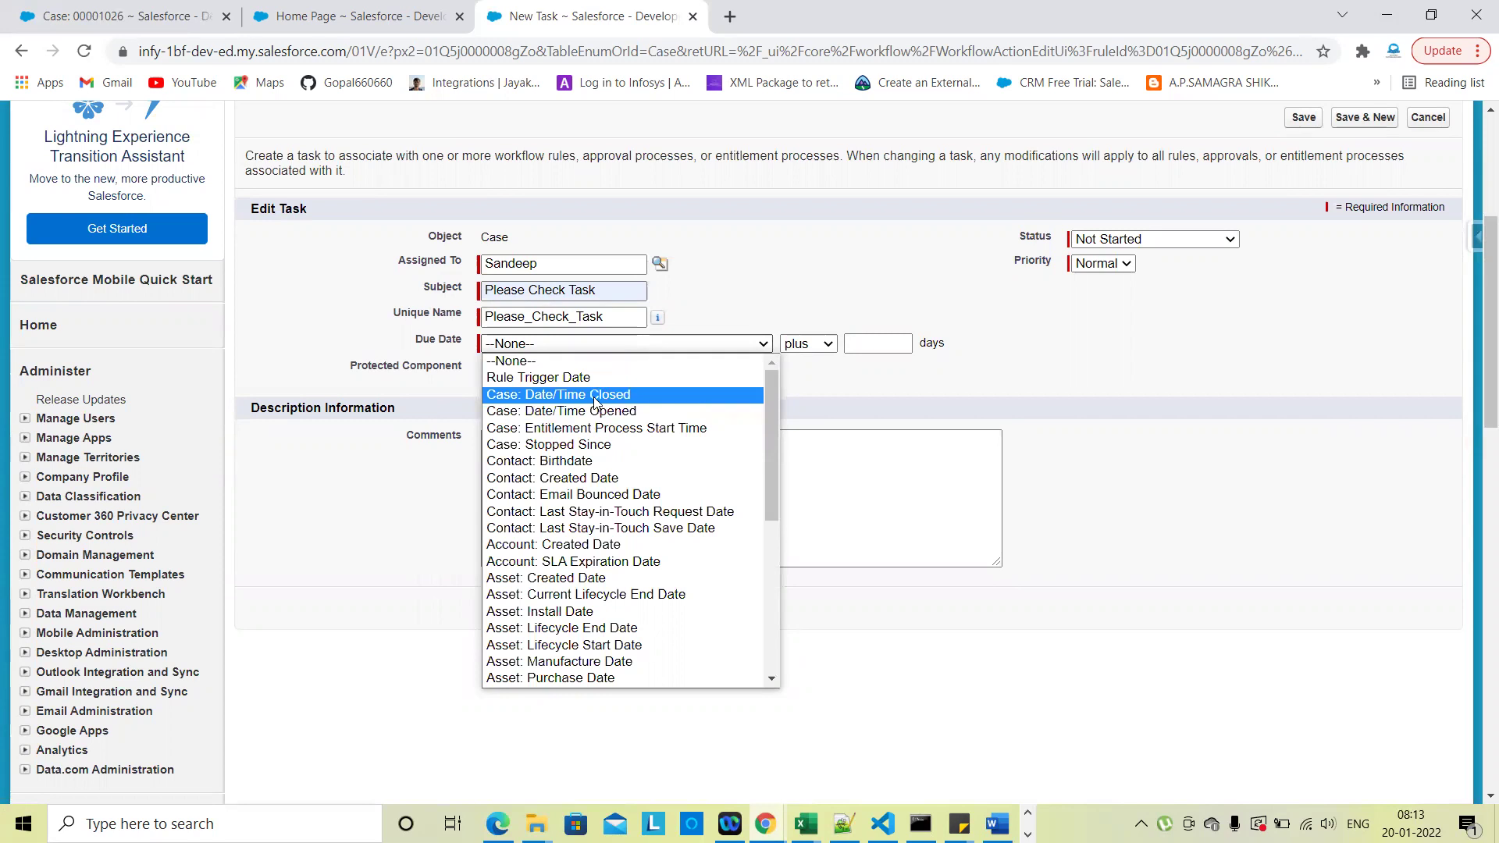
{"action": "scroll", "coordinate": [636, 515], "scroll_direction": "down", "scroll_amount": 5}
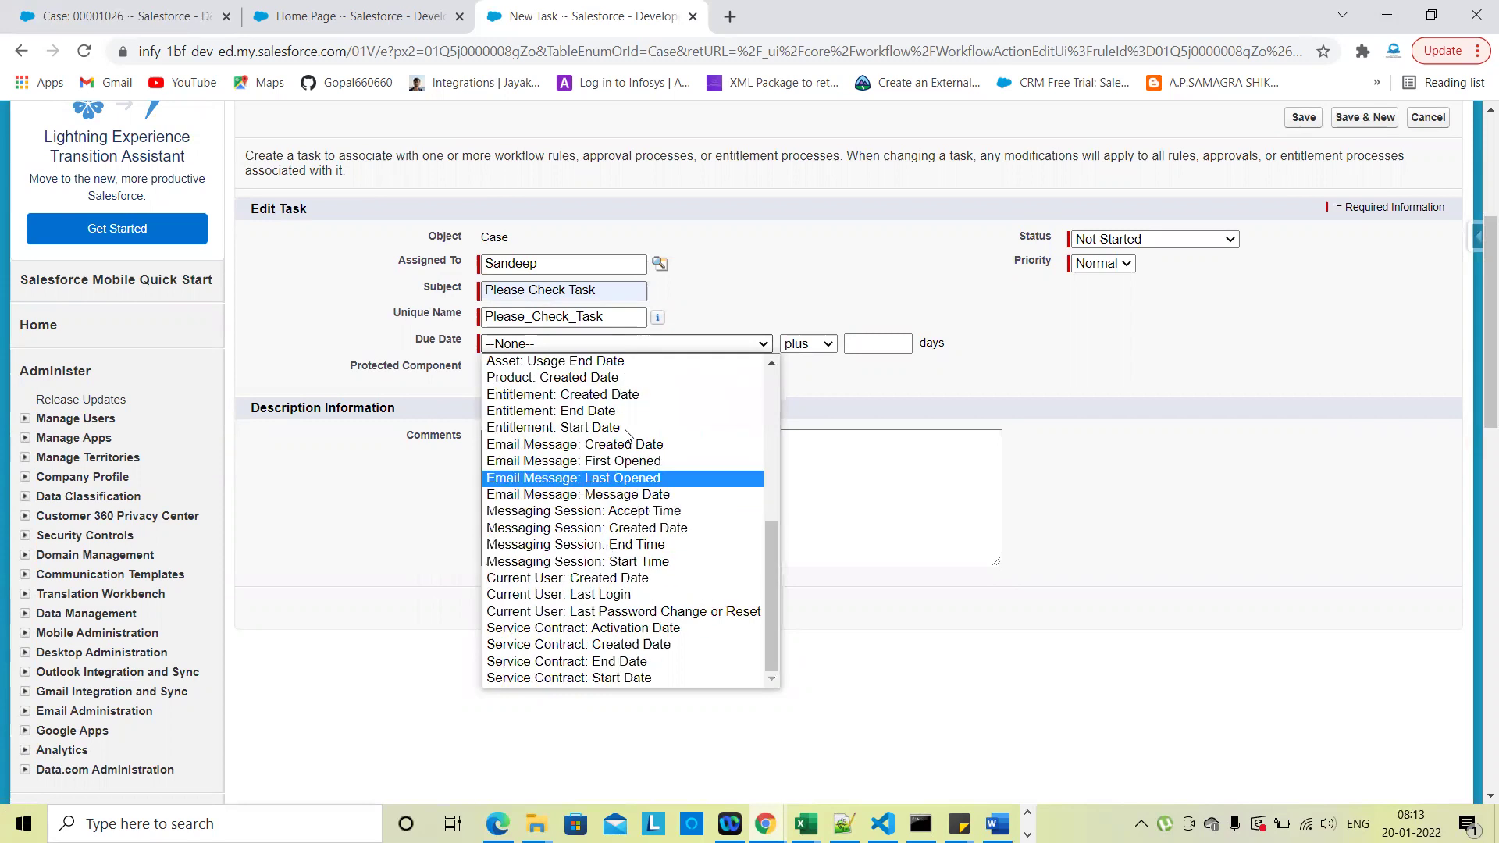
{"action": "scroll", "coordinate": [683, 422], "scroll_direction": "up", "scroll_amount": 10}
{"action": "left_click", "coordinate": [672, 350]}
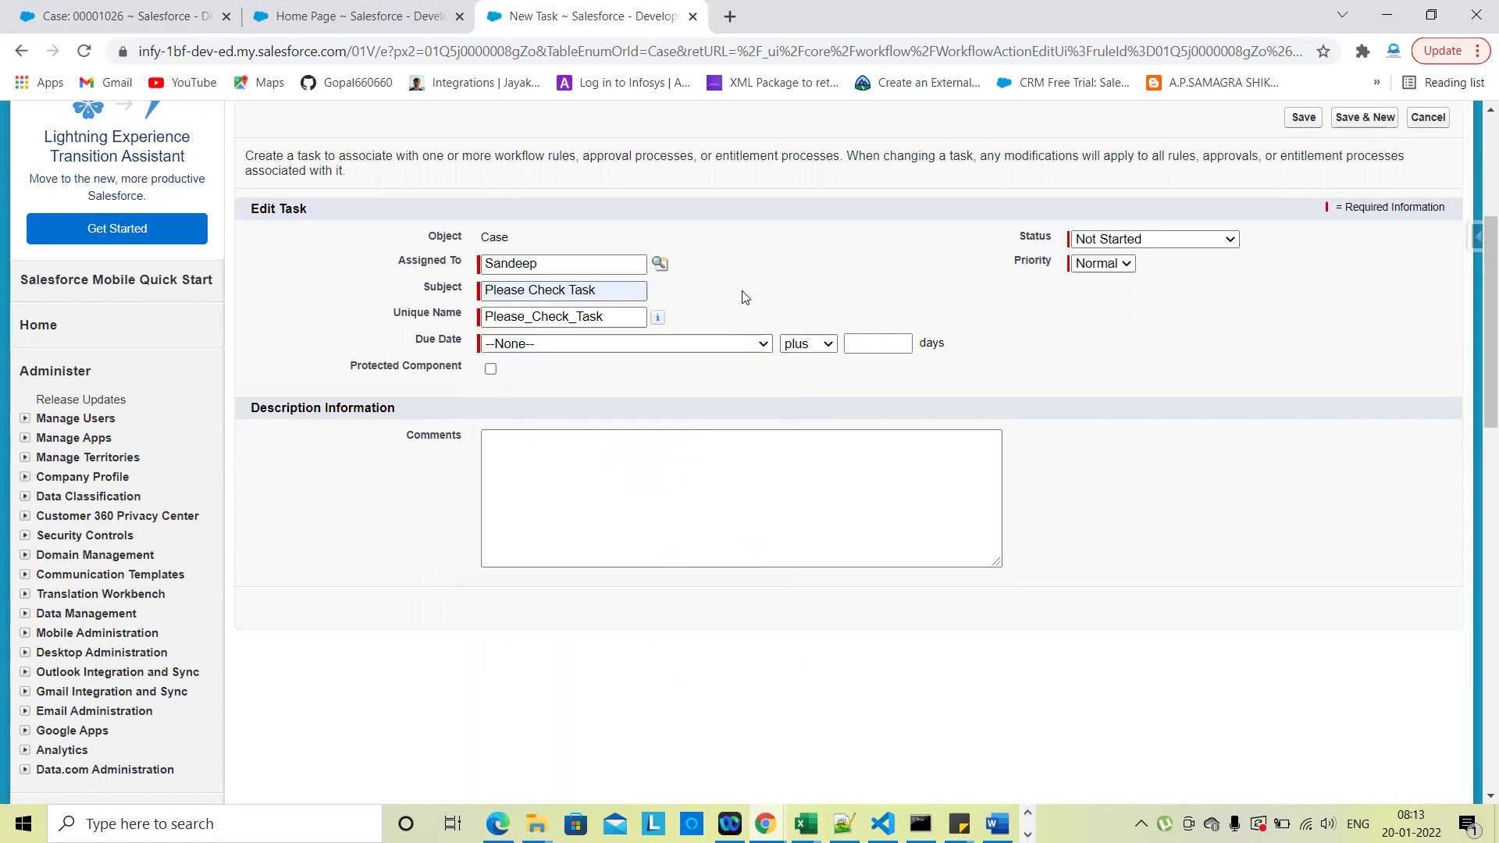
{"action": "left_click", "coordinate": [750, 345]}
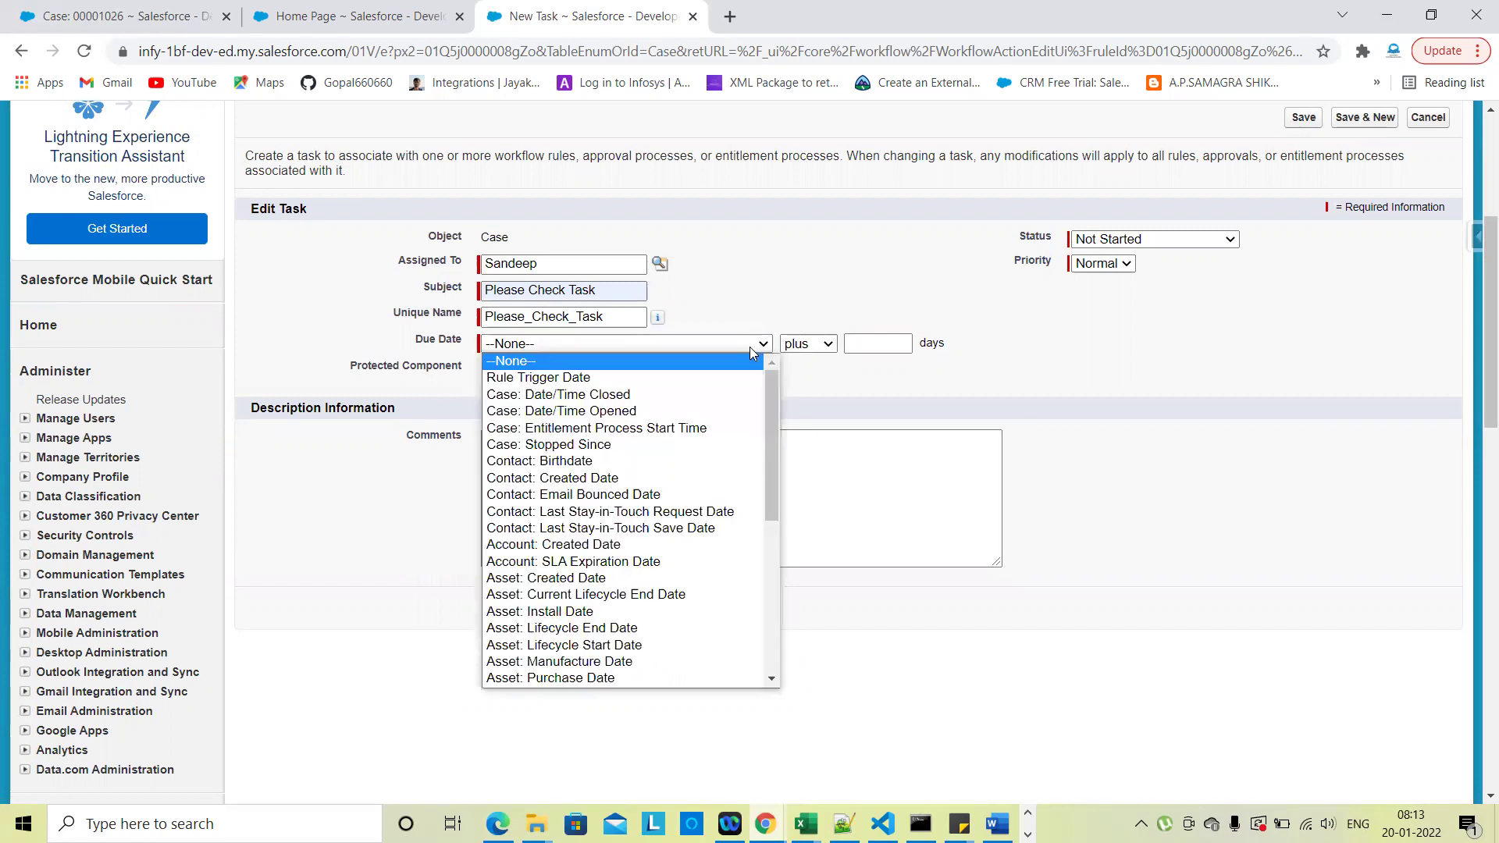
{"action": "left_click", "coordinate": [651, 375]}
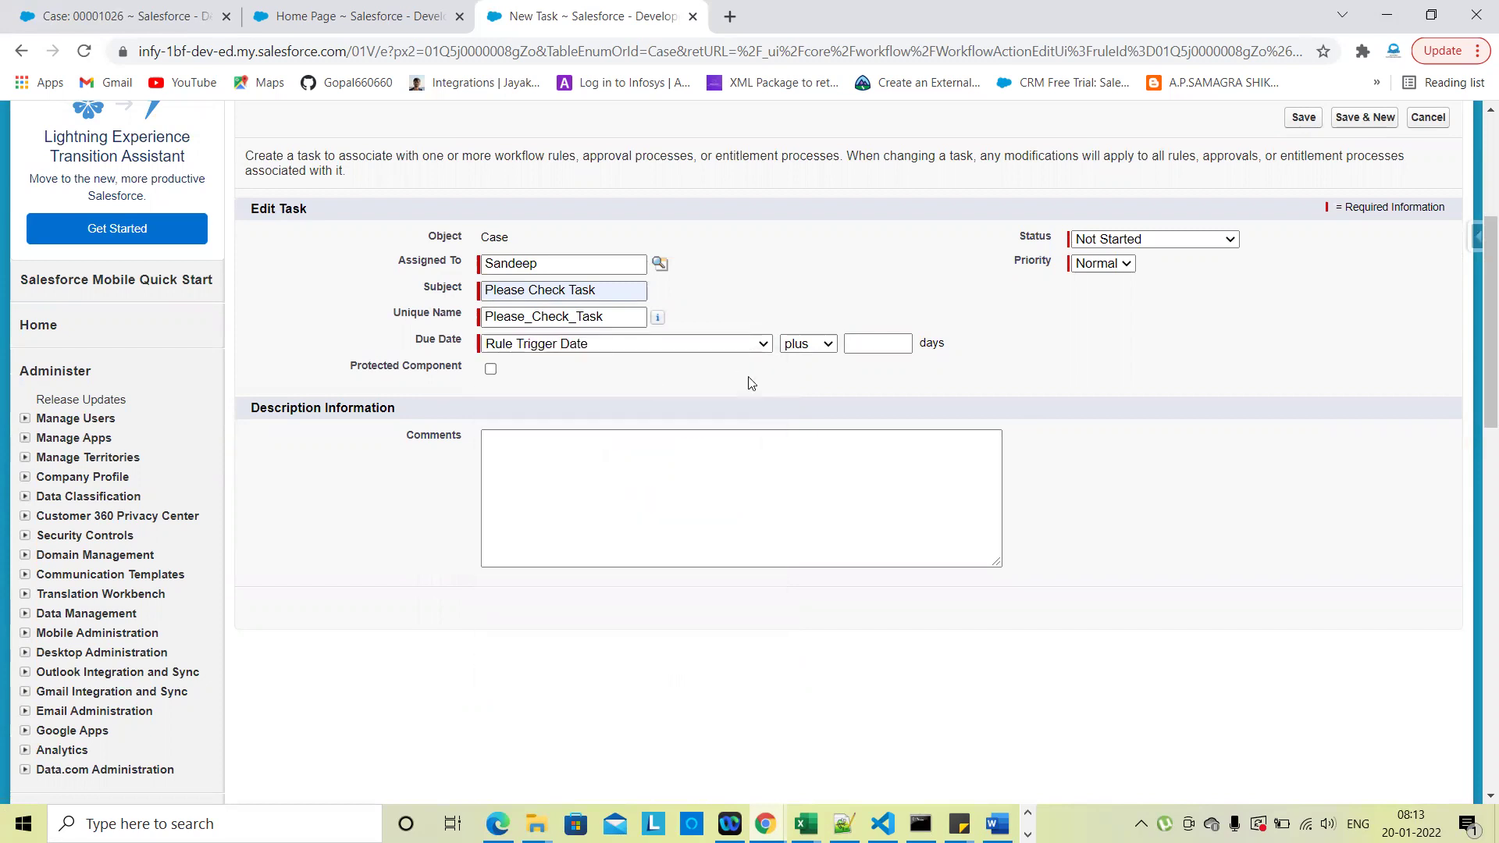
{"action": "scroll", "coordinate": [924, 436], "scroll_direction": "up", "scroll_amount": 1}
{"action": "left_click", "coordinate": [876, 413]}
{"action": "left_click", "coordinate": [857, 451]}
{"action": "left_click", "coordinate": [858, 377]}
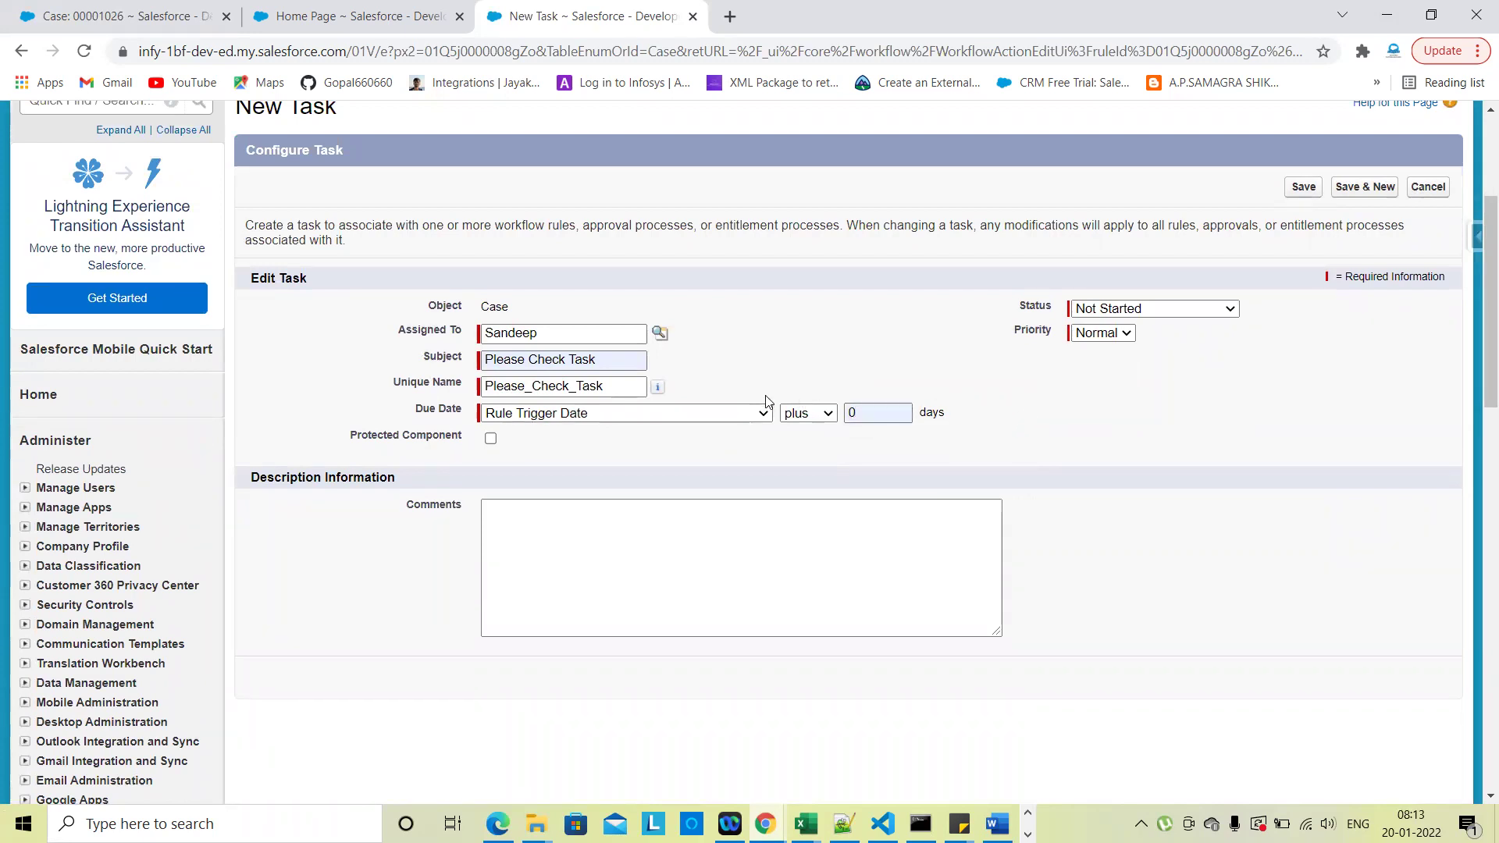
{"action": "scroll", "coordinate": [1082, 372], "scroll_direction": "up", "scroll_amount": 1}
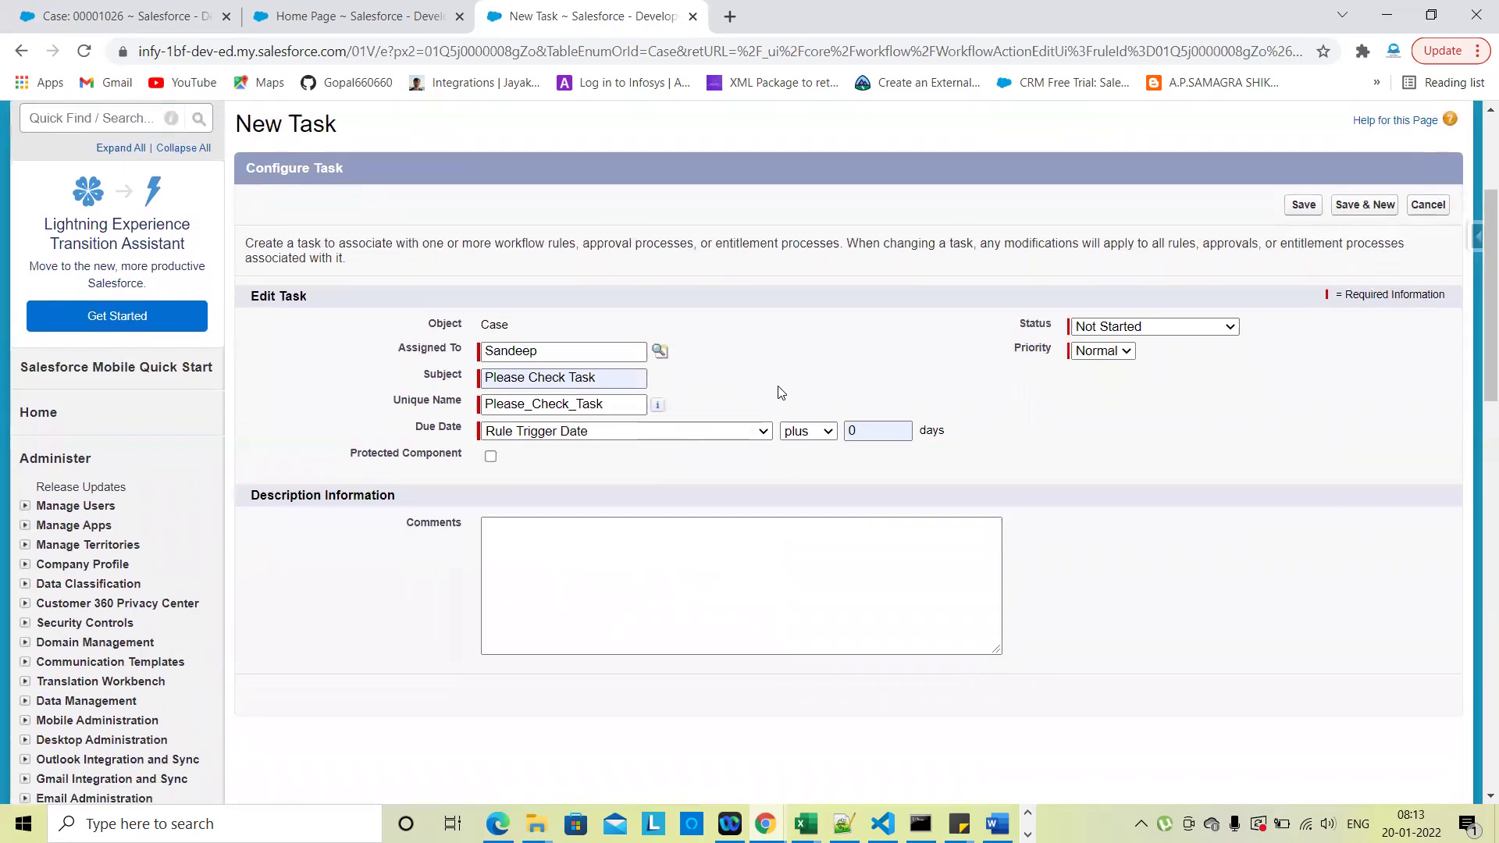
Review the task's due date, status and priority options and save the task to the rule
{"action": "left_click", "coordinate": [710, 430]}
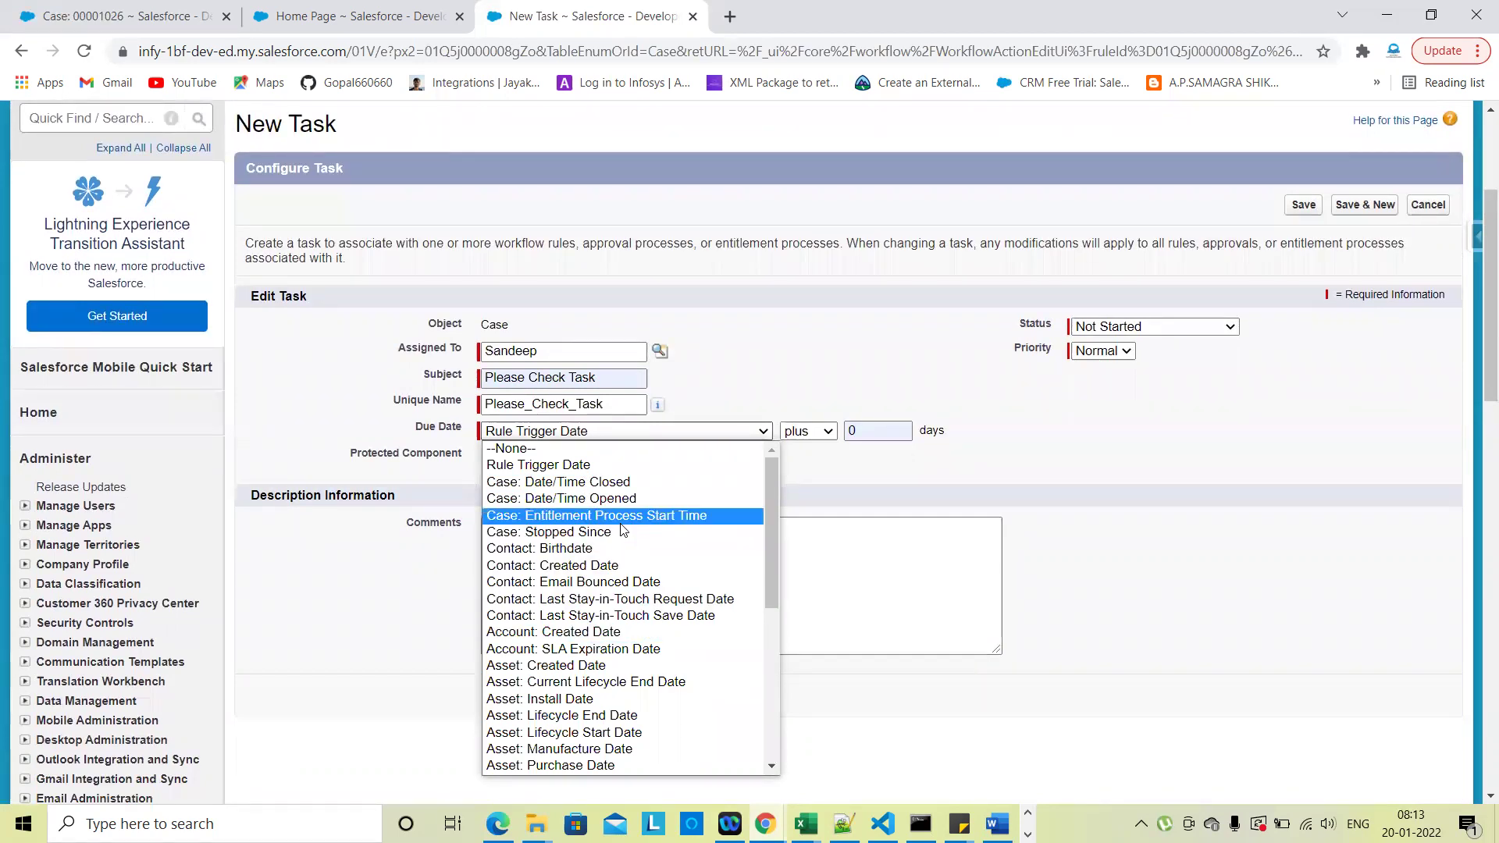
{"action": "left_click", "coordinate": [767, 345]}
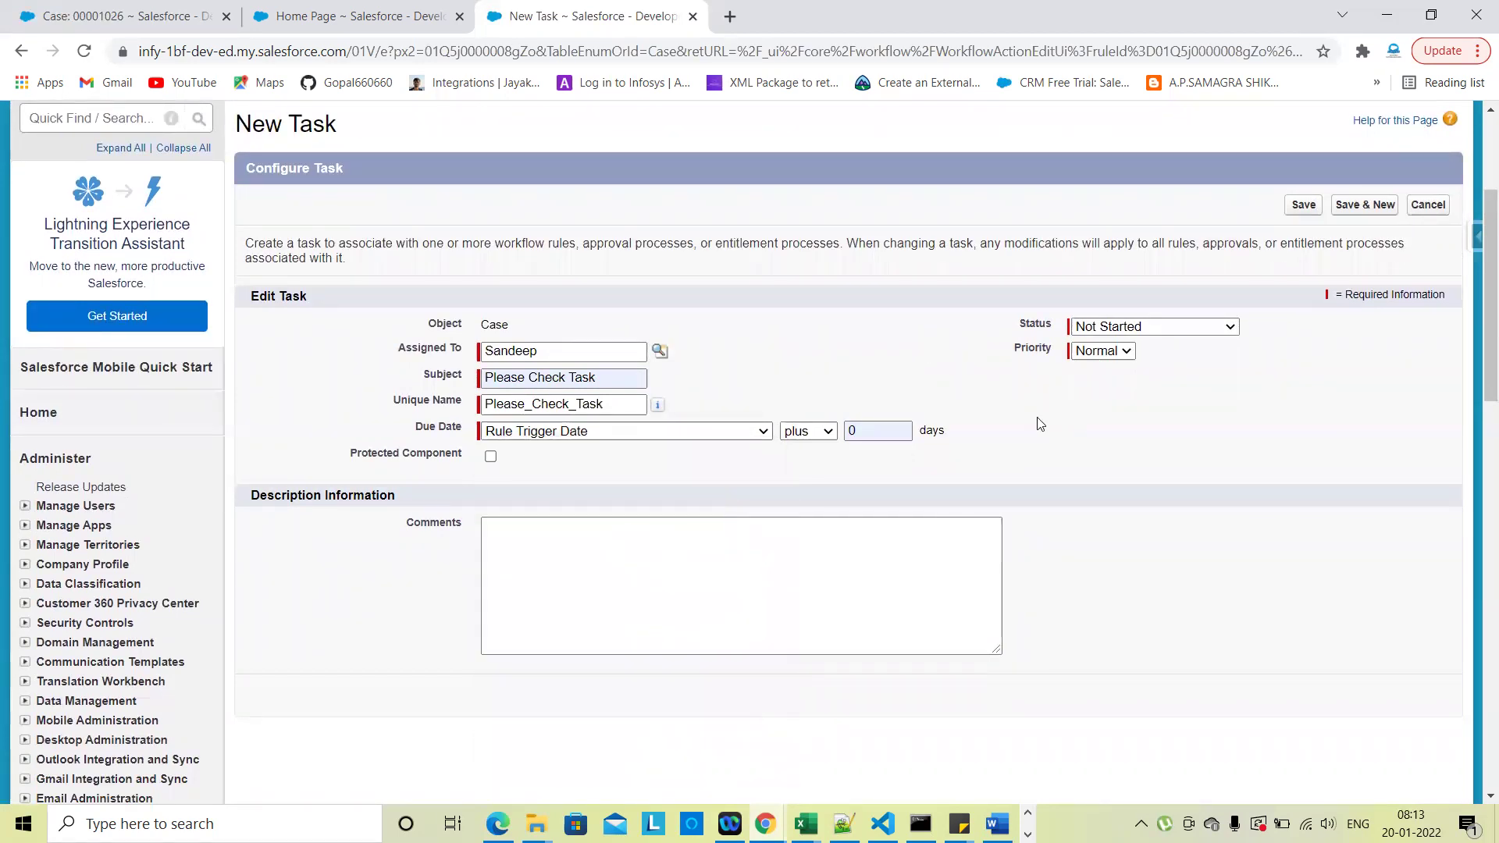
{"action": "left_click", "coordinate": [1135, 328]}
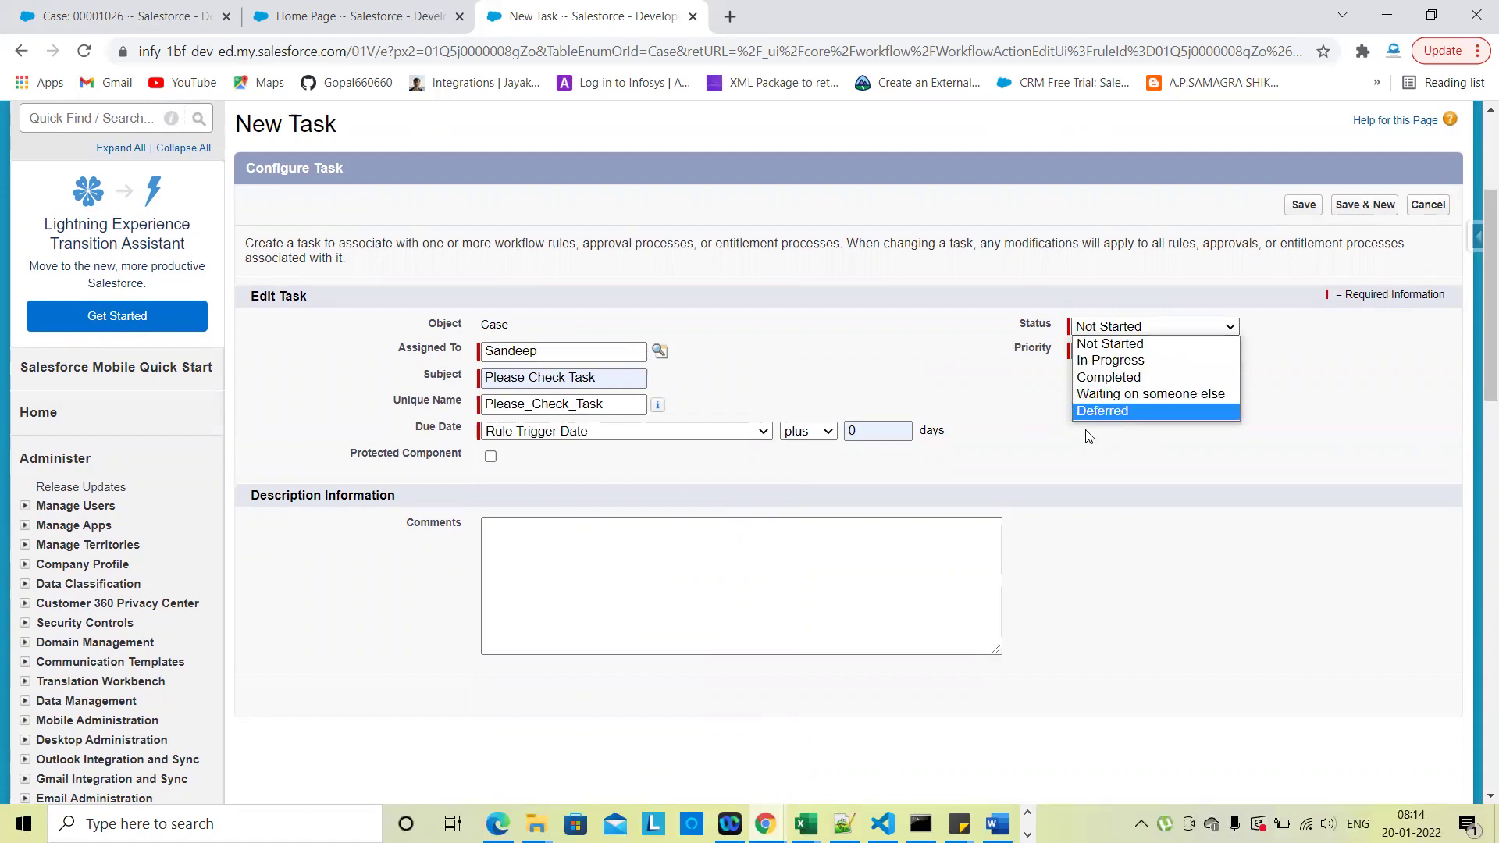
{"action": "left_click", "coordinate": [914, 366]}
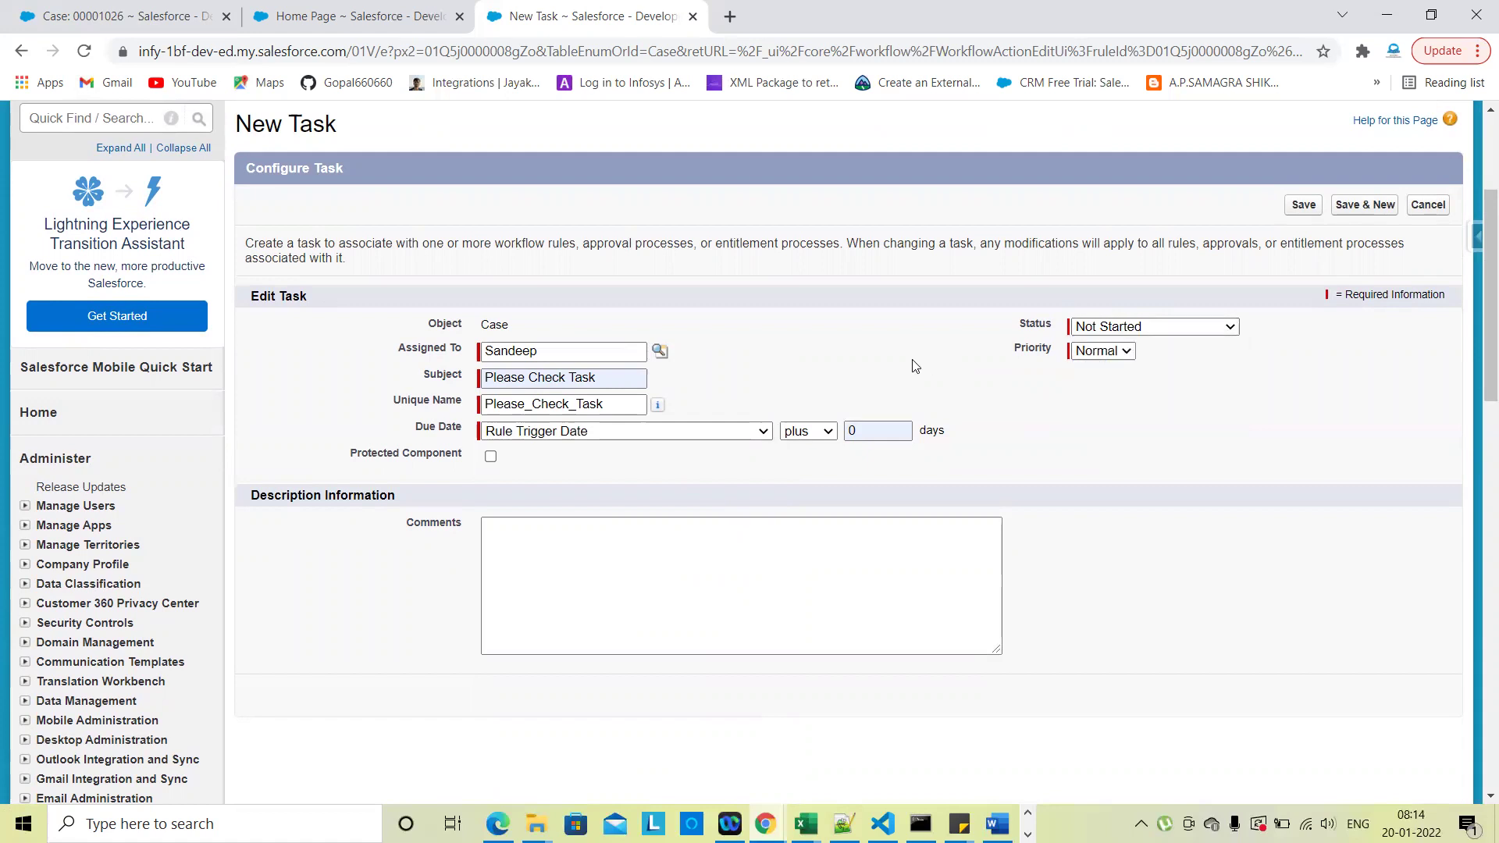
{"action": "left_click", "coordinate": [1094, 353]}
{"action": "left_click", "coordinate": [981, 372]}
{"action": "left_click", "coordinate": [1312, 211]}
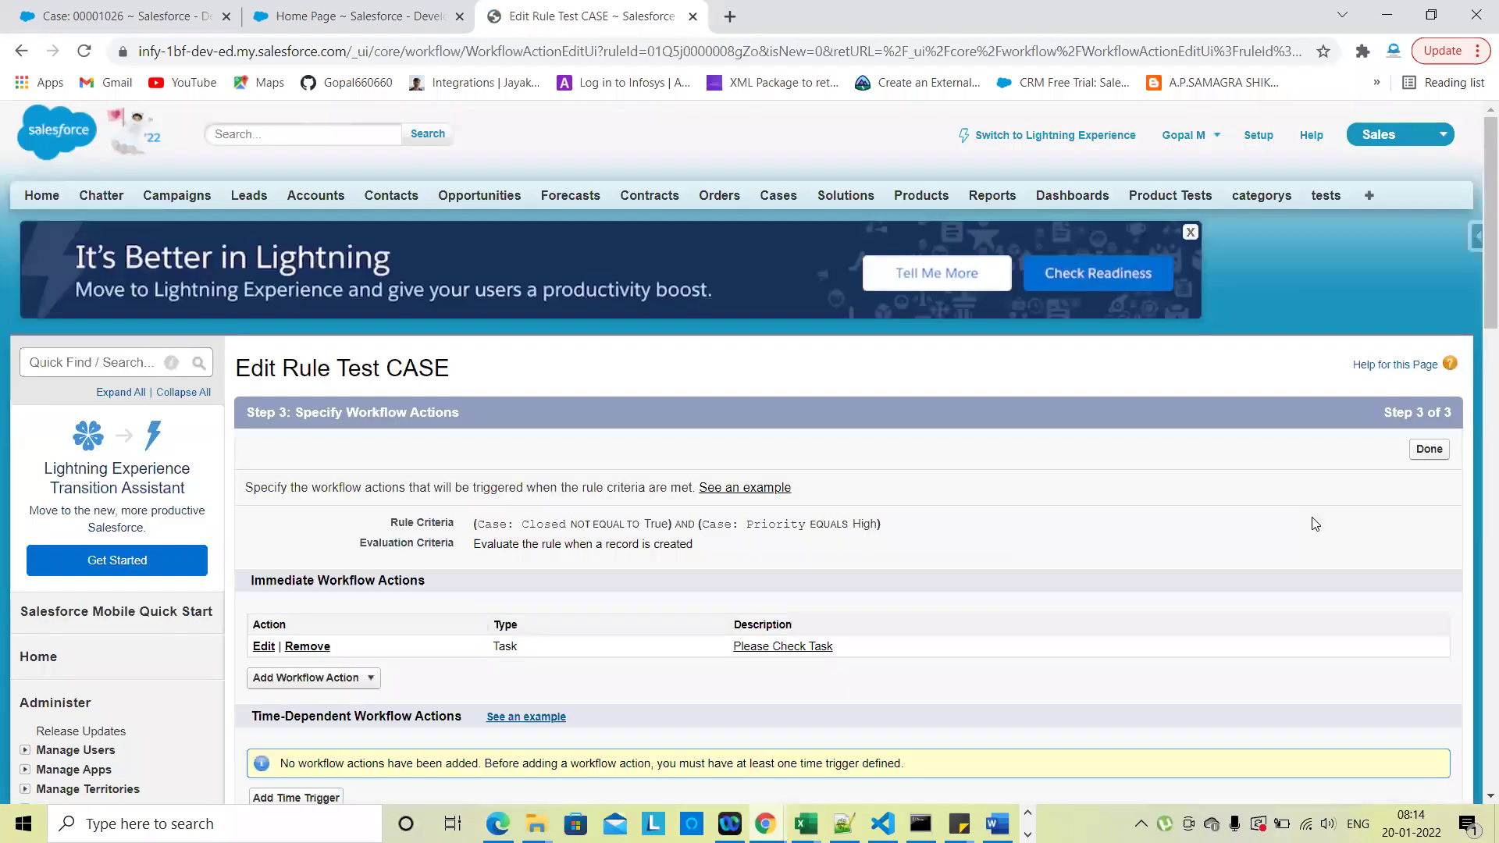
Finish specifying workflow actions and activate the Test CASE rule
{"action": "scroll", "coordinate": [1087, 519], "scroll_direction": "down", "scroll_amount": 1}
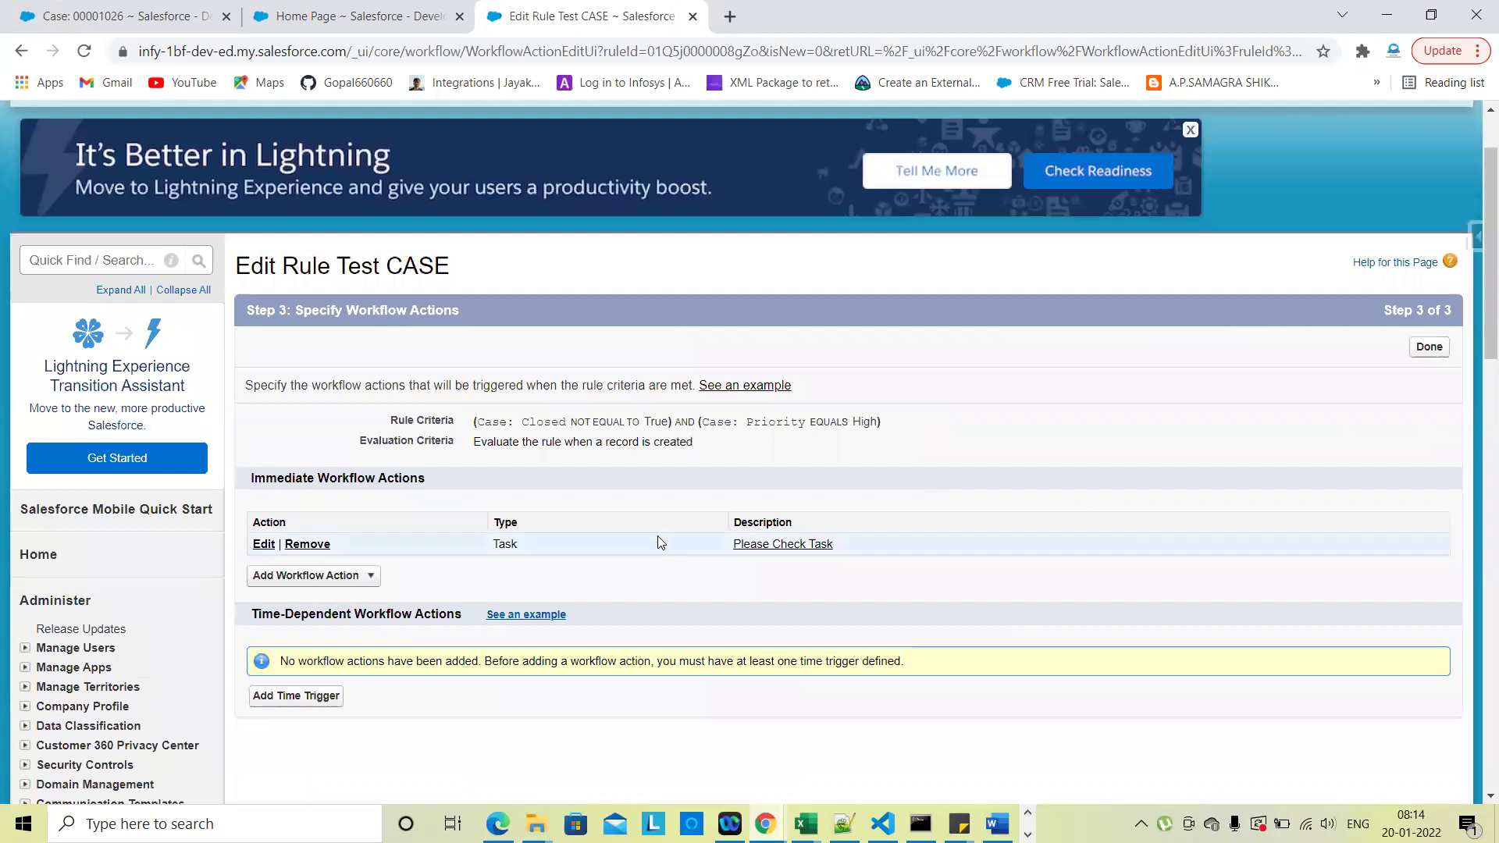
{"action": "scroll", "coordinate": [683, 577], "scroll_direction": "down", "scroll_amount": 1}
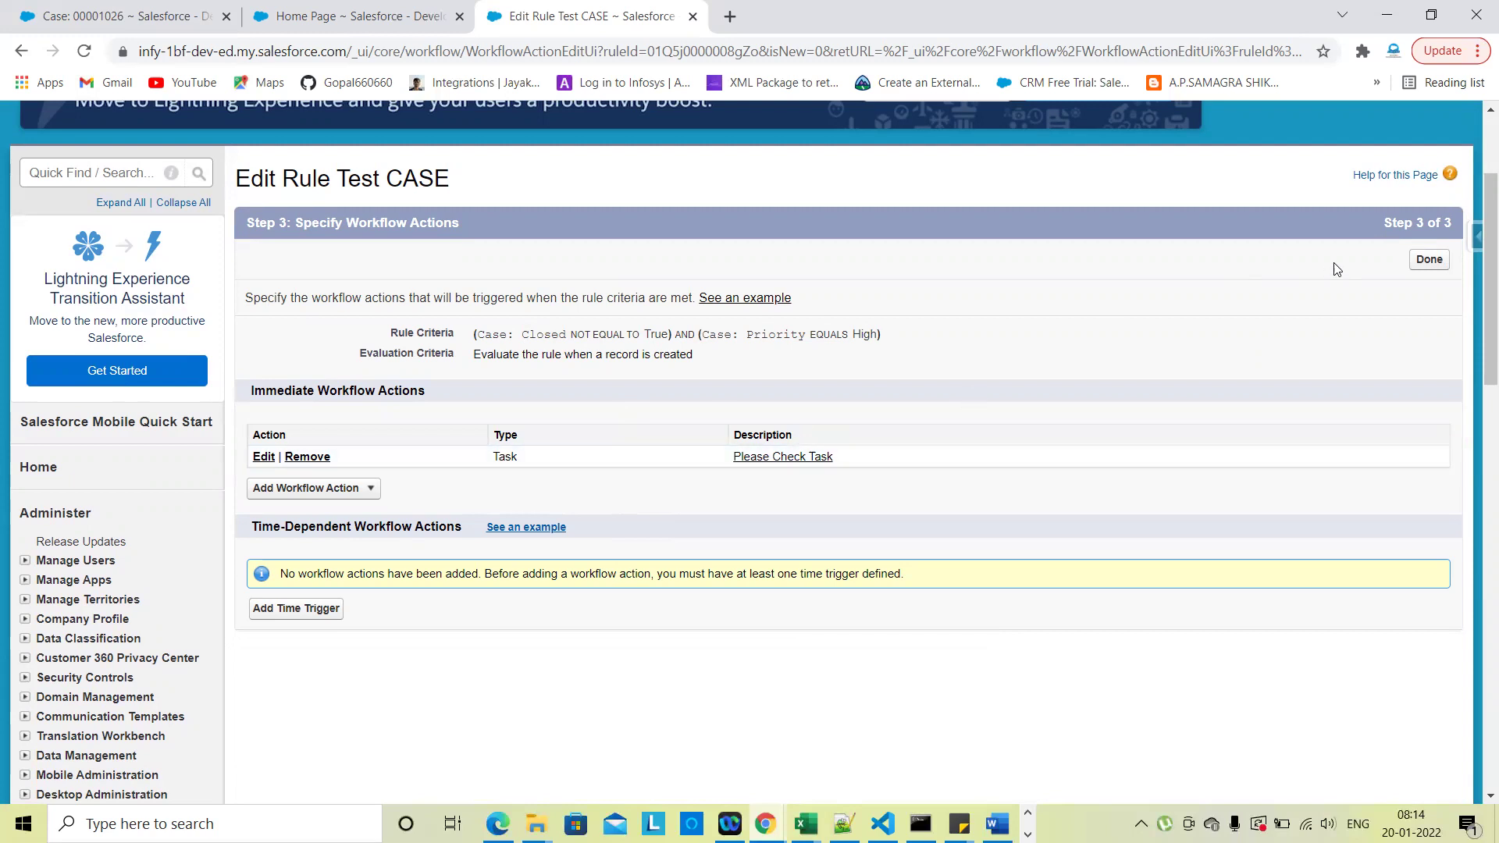
{"action": "left_click", "coordinate": [1434, 269]}
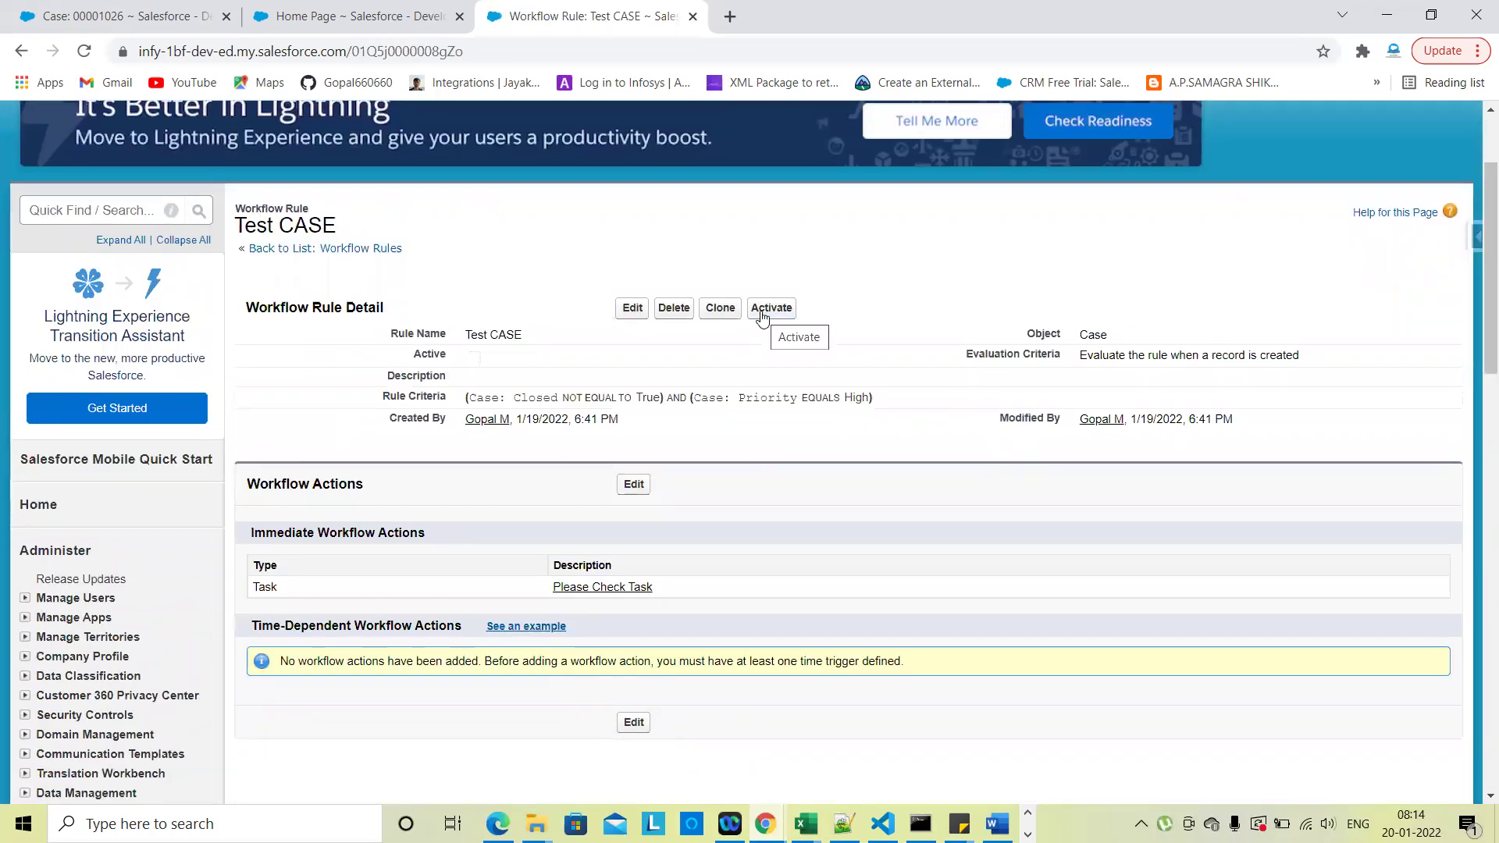
{"action": "left_click", "coordinate": [771, 312]}
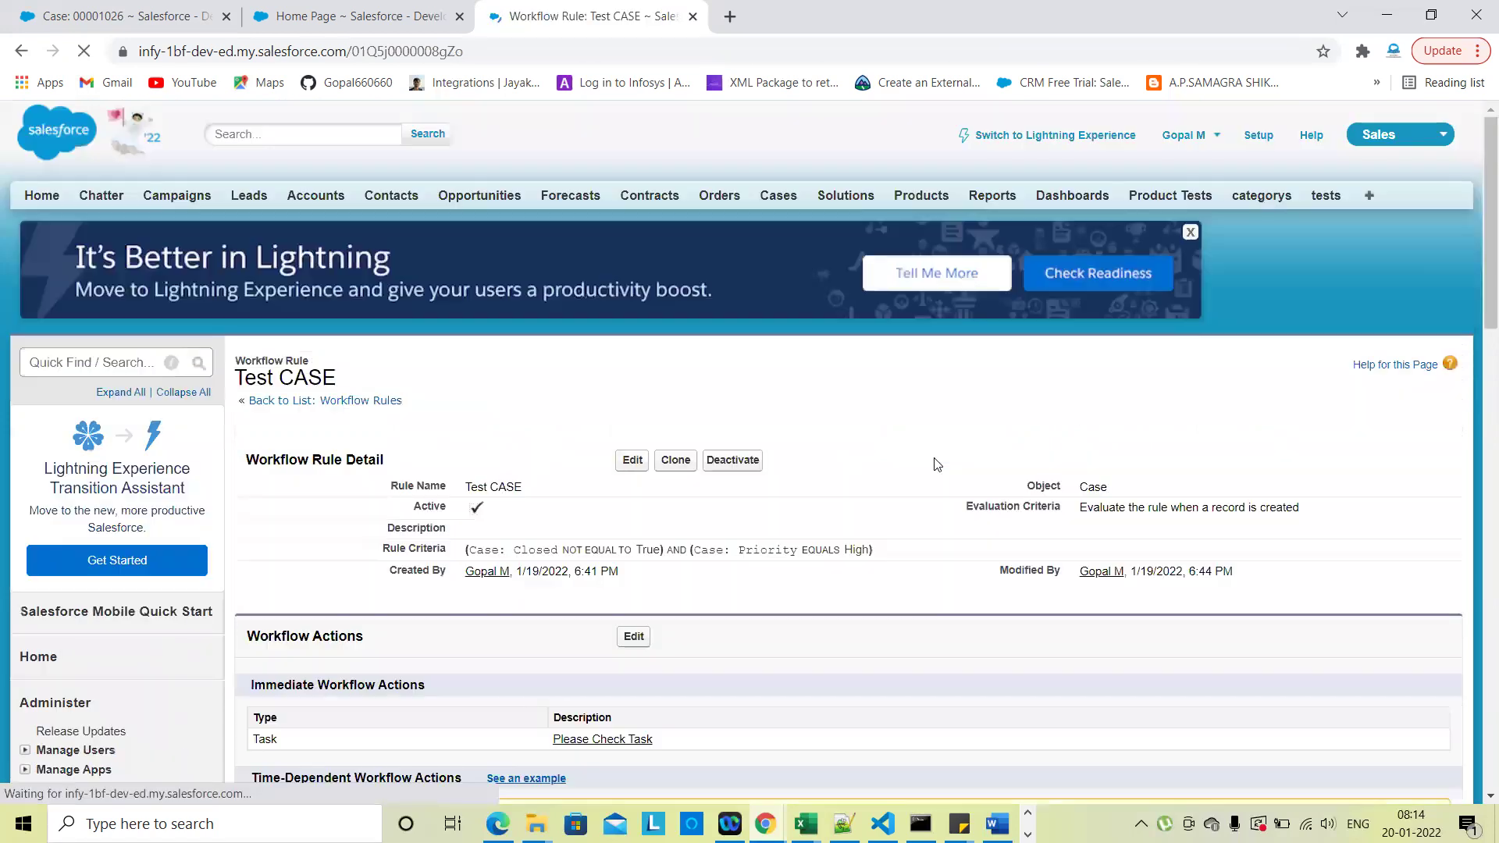
Examine the Test CASE rule's evaluation criteria and workflow actions on its detail page
{"action": "scroll", "coordinate": [878, 591], "scroll_direction": "down", "scroll_amount": 3}
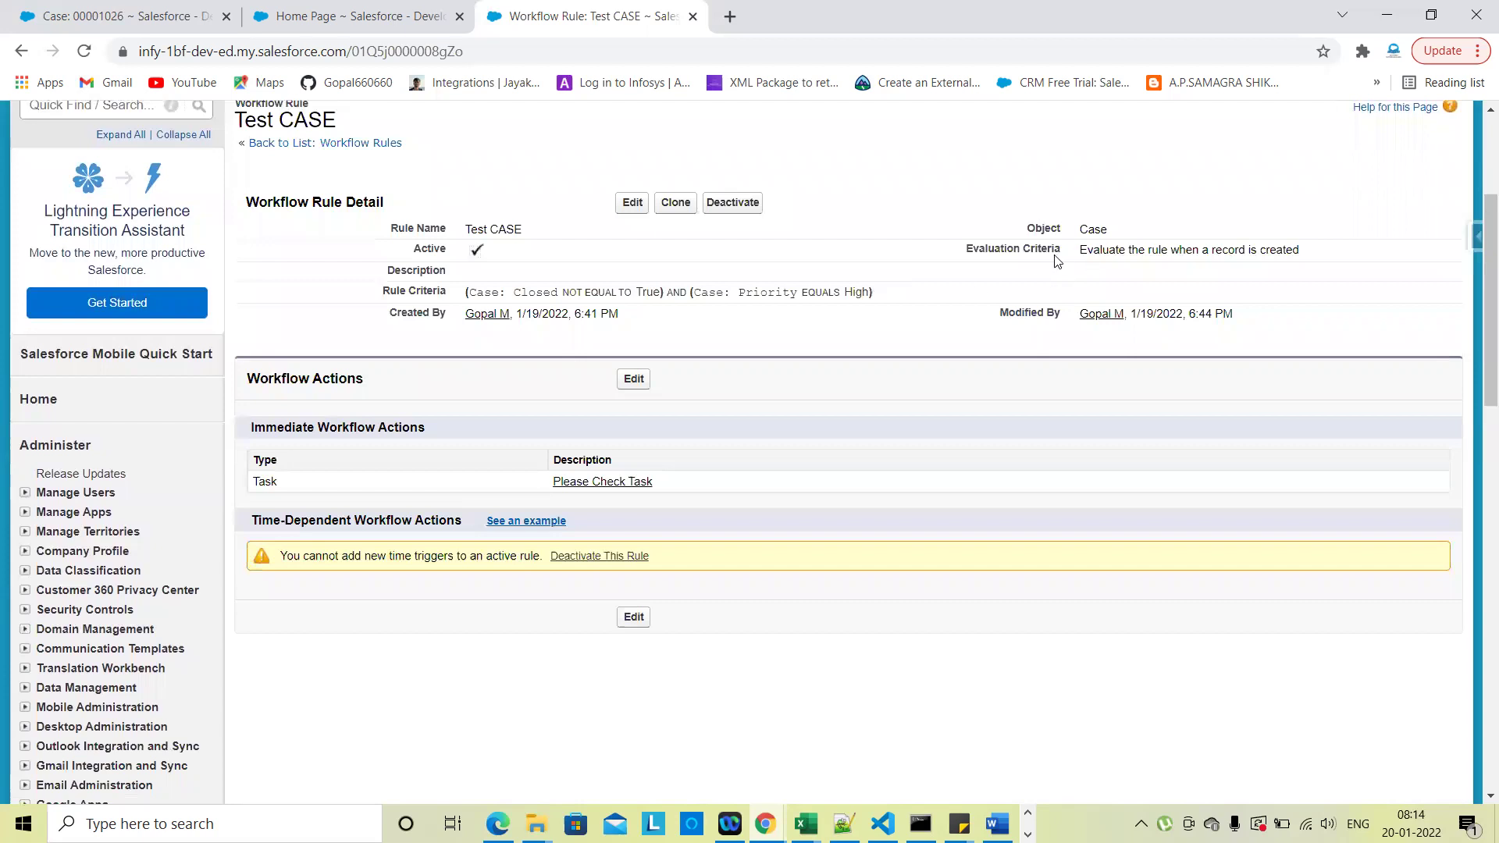
{"action": "triple_click", "coordinate": [1206, 246]}
{"action": "left_click", "coordinate": [1253, 248]}
{"action": "scroll", "coordinate": [1249, 249], "scroll_direction": "up", "scroll_amount": 5}
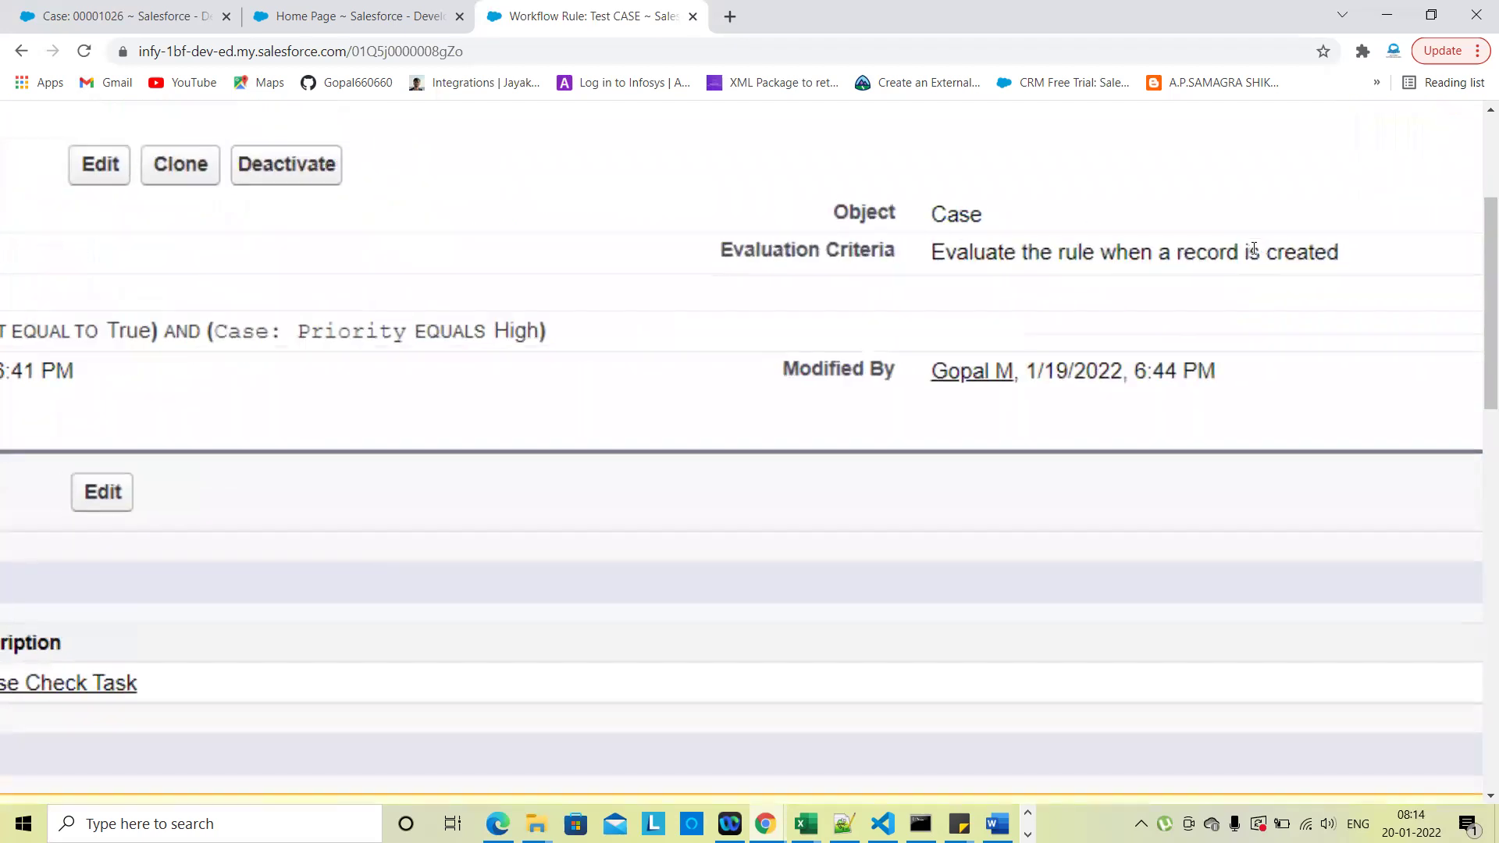
{"action": "triple_click", "coordinate": [1251, 246]}
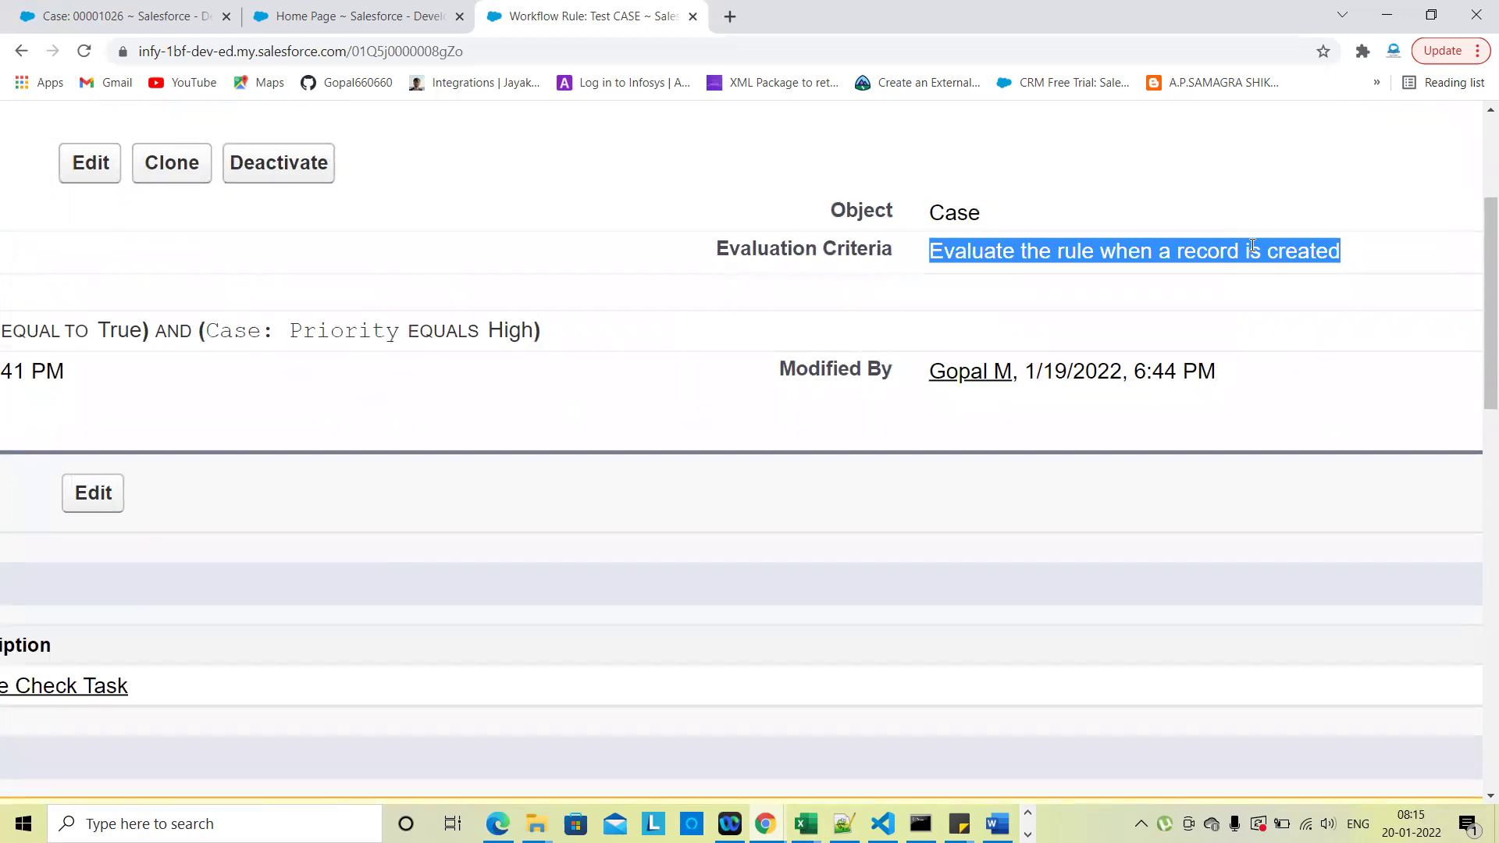
{"action": "scroll", "coordinate": [1252, 247], "scroll_direction": "down", "scroll_amount": 5}
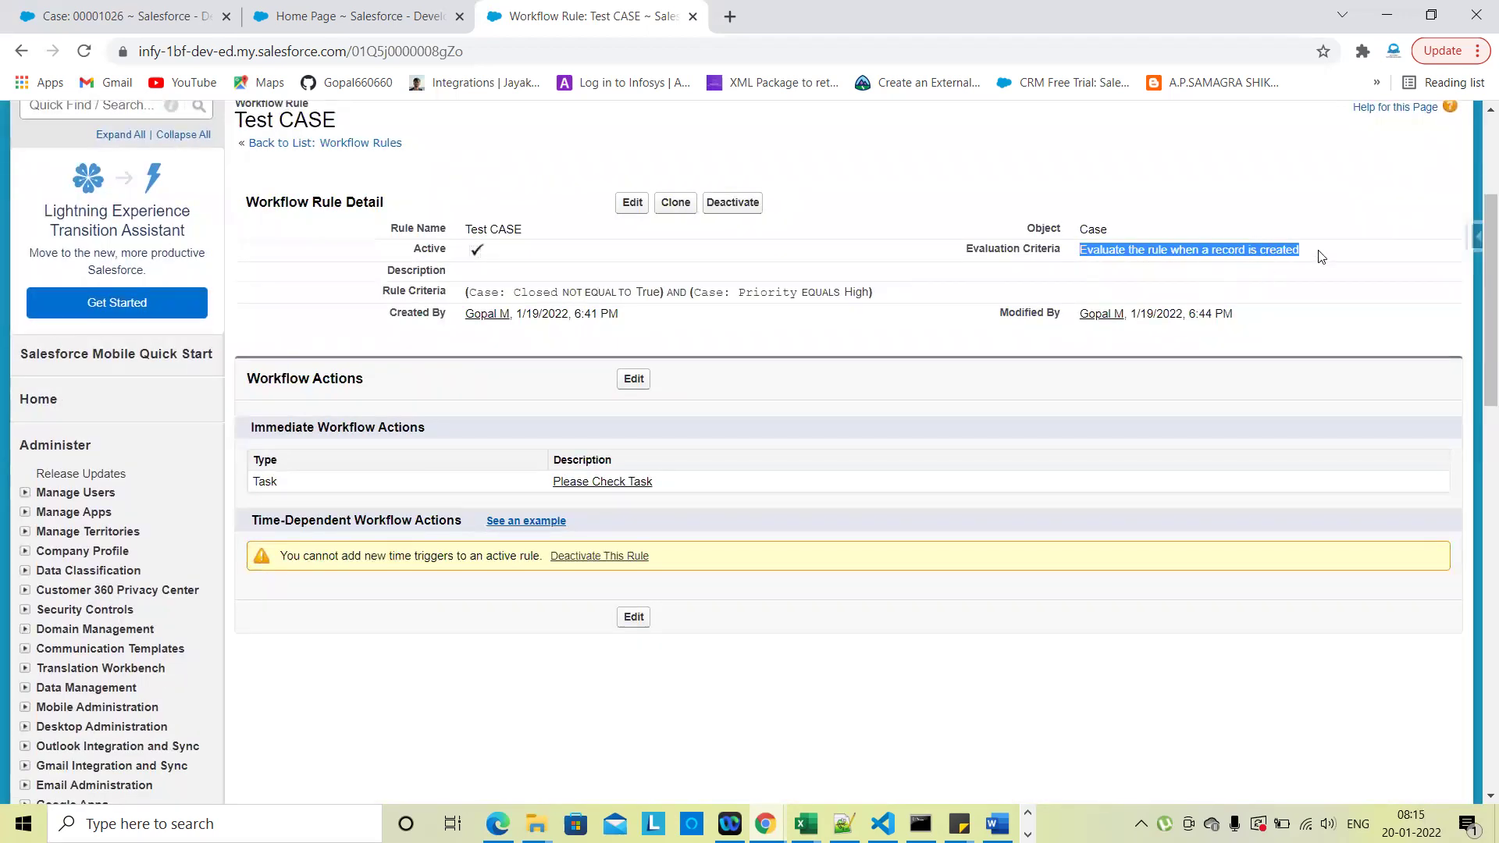
{"action": "left_click", "coordinate": [1294, 244]}
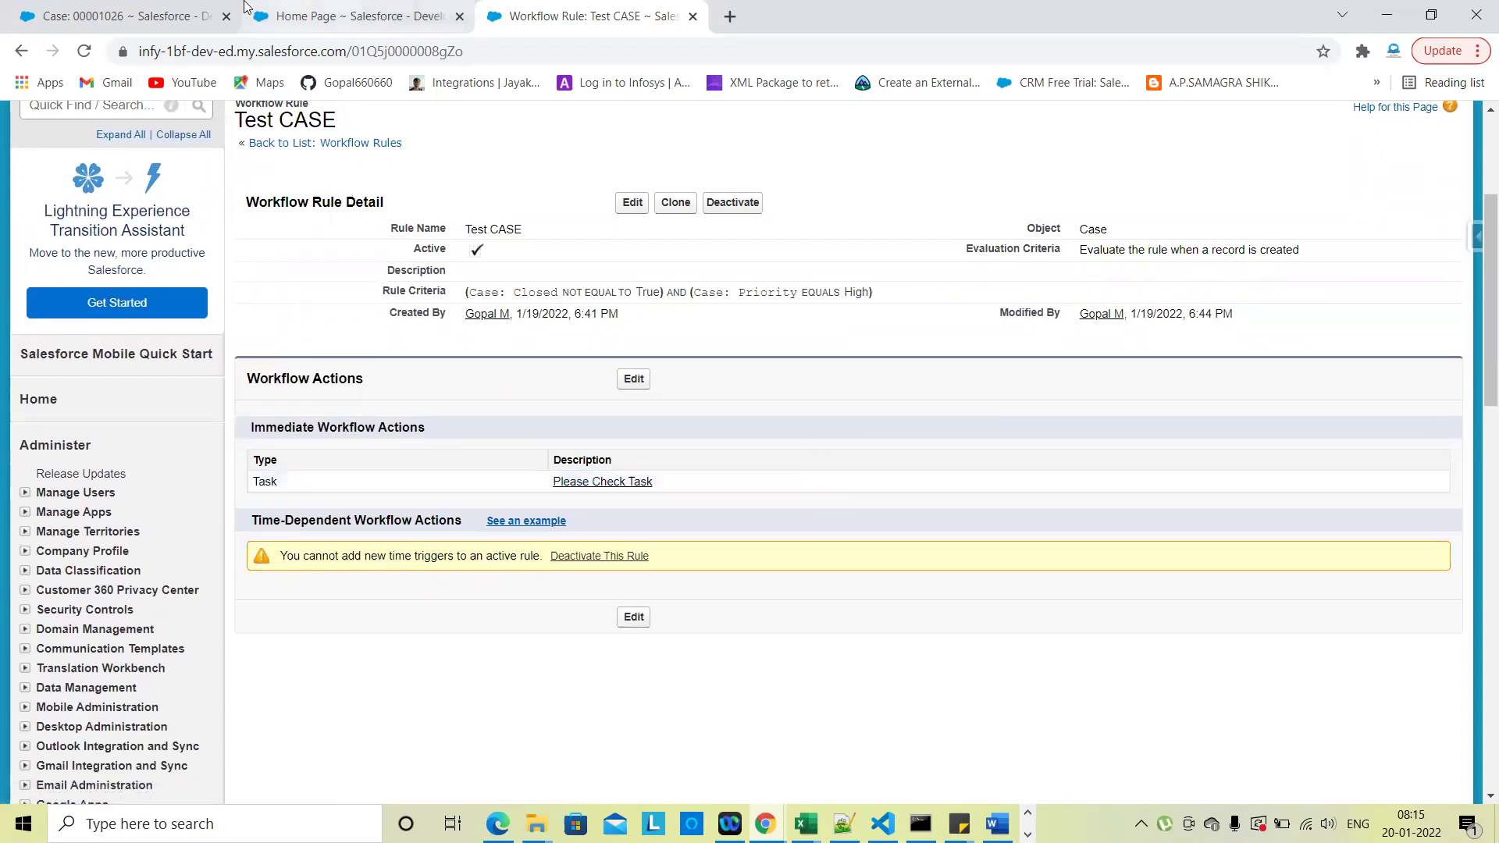
Start a new case from the Cases home page and set its priority to High
{"action": "left_click", "coordinate": [117, 15]}
{"action": "scroll", "coordinate": [537, 409], "scroll_direction": "up", "scroll_amount": 3}
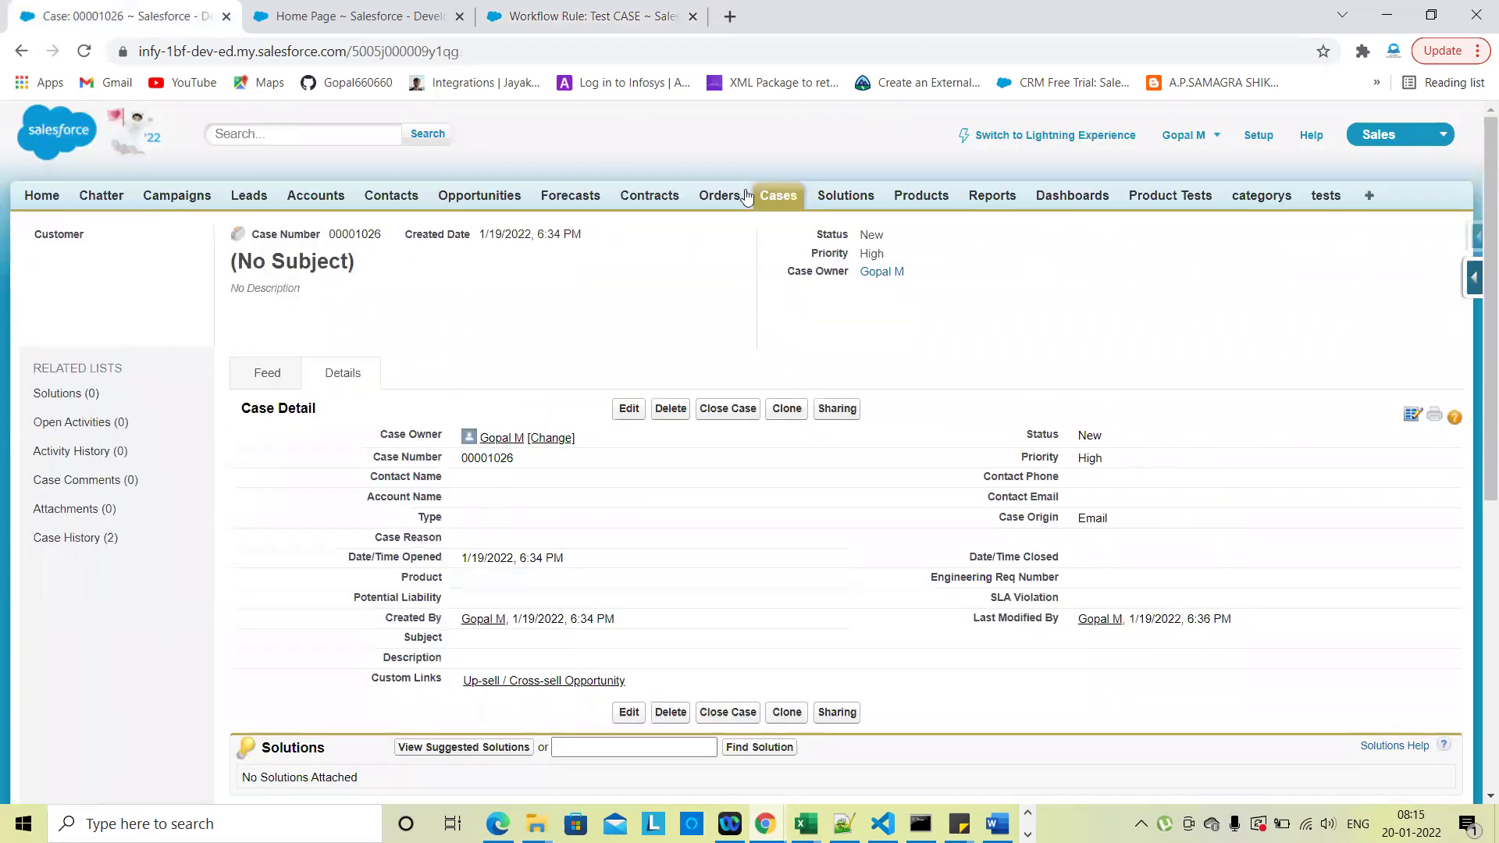
{"action": "left_click", "coordinate": [773, 197]}
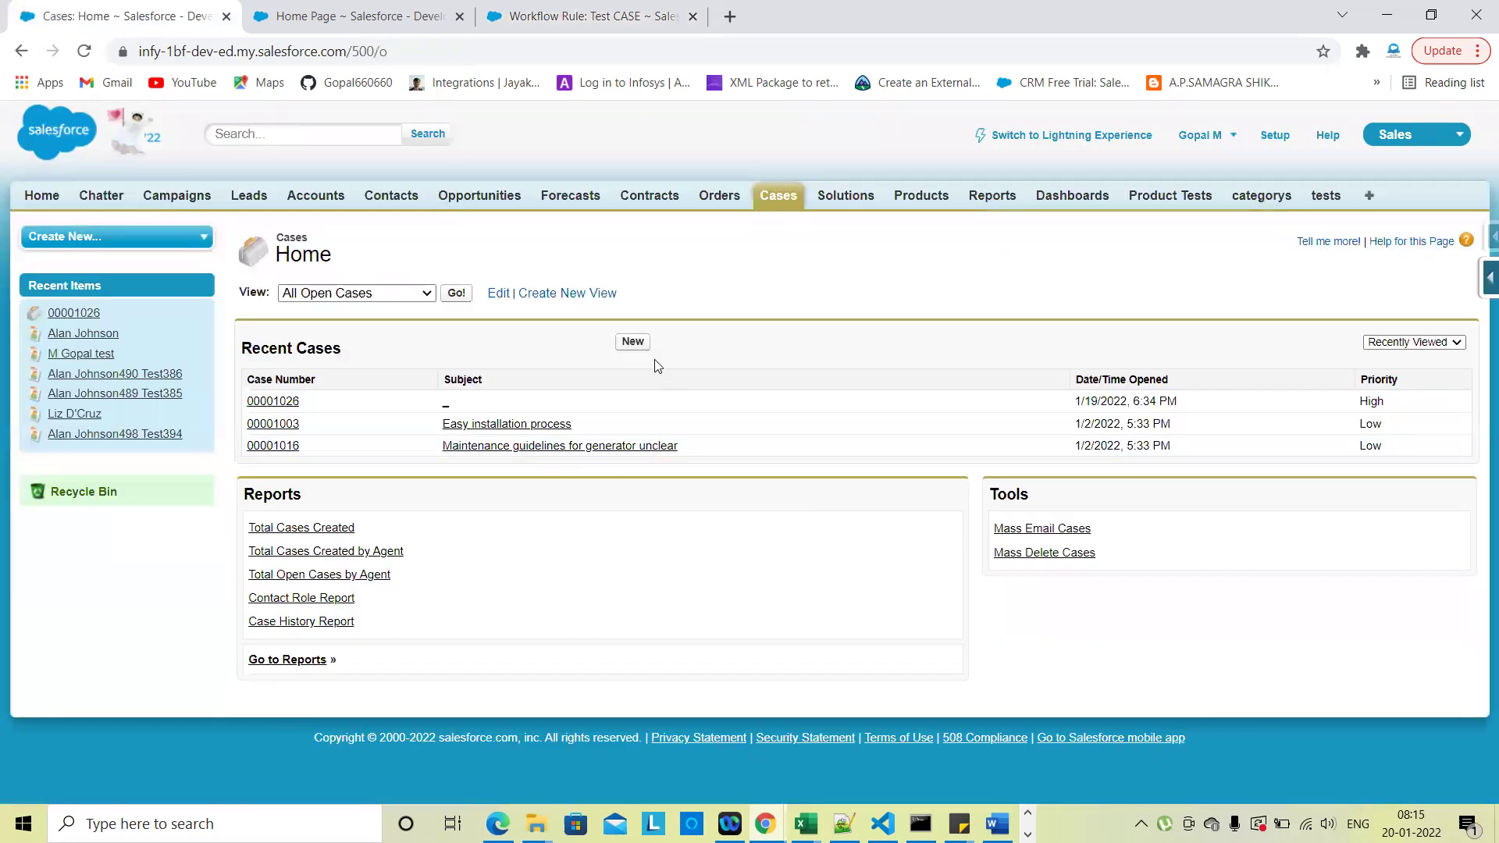
{"action": "left_click", "coordinate": [633, 341]}
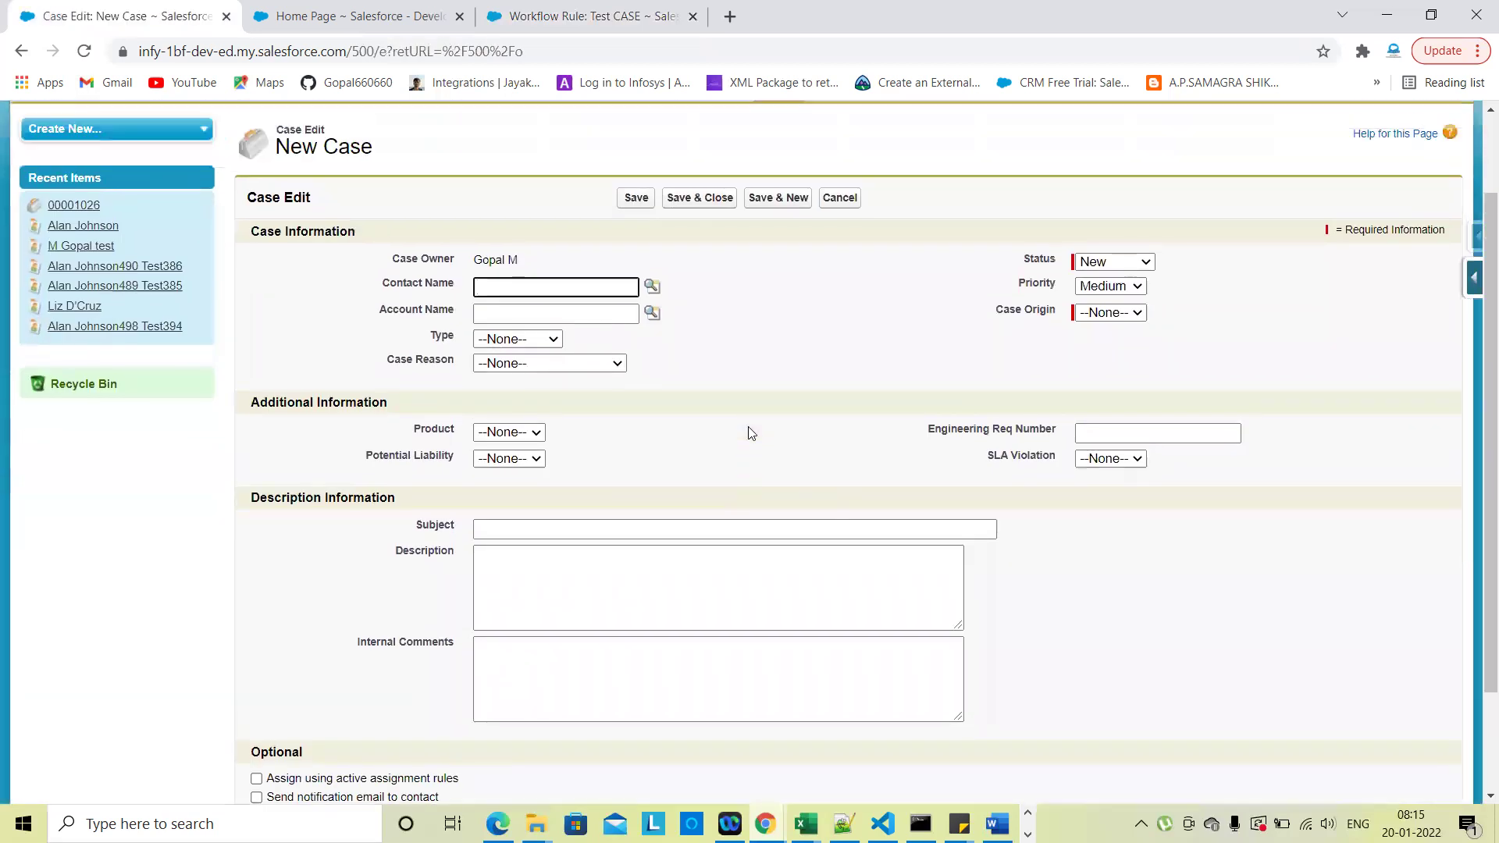
{"action": "left_click", "coordinate": [1113, 292]}
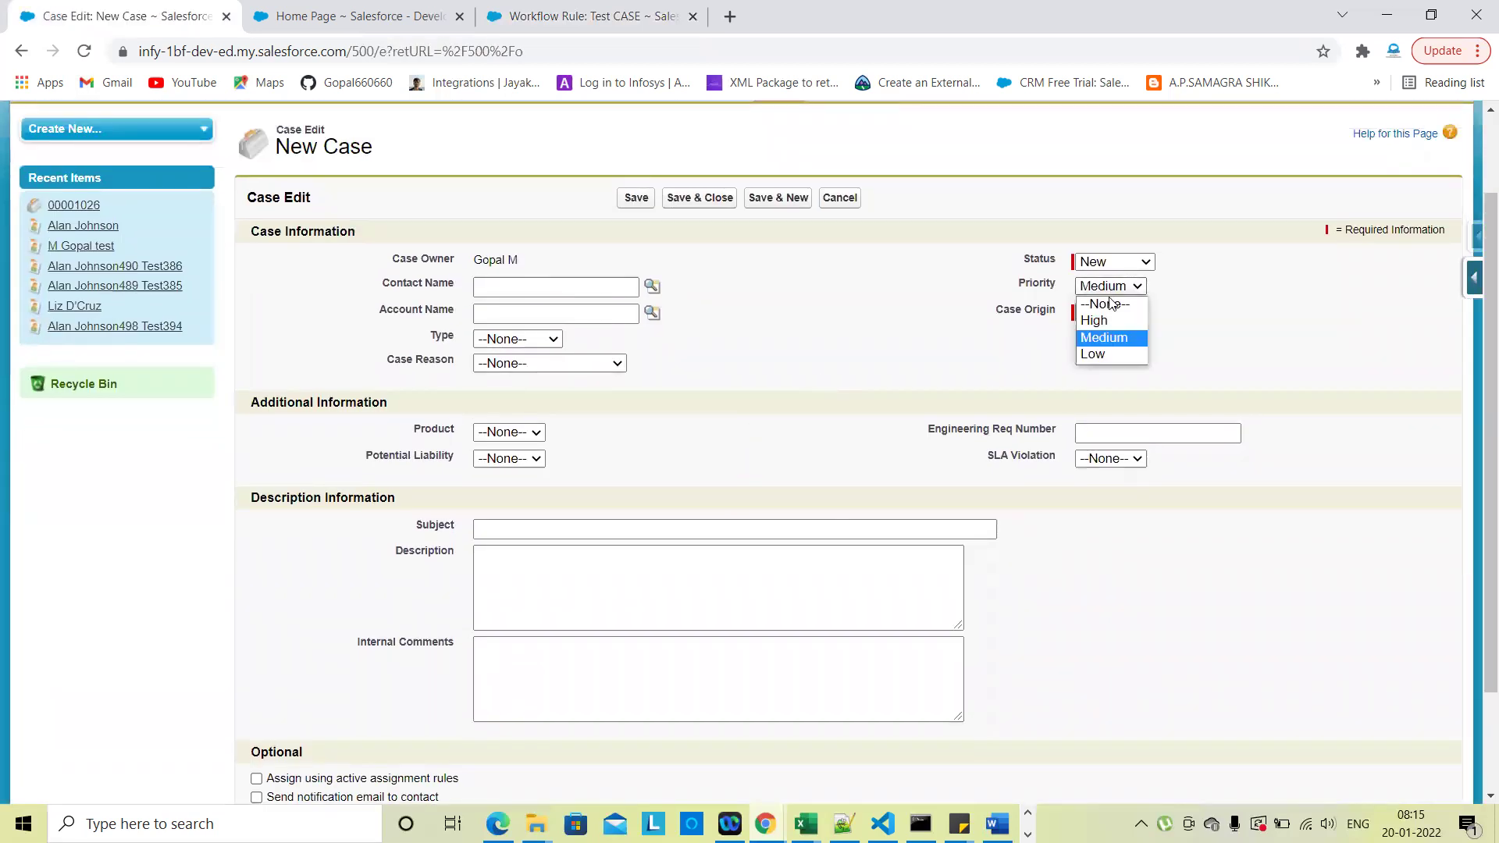
{"action": "left_click", "coordinate": [1103, 323]}
{"action": "left_click", "coordinate": [837, 386]}
{"action": "scroll", "coordinate": [837, 385], "scroll_direction": "down", "scroll_amount": 2}
{"action": "scroll", "coordinate": [987, 455], "scroll_direction": "up", "scroll_amount": 2}
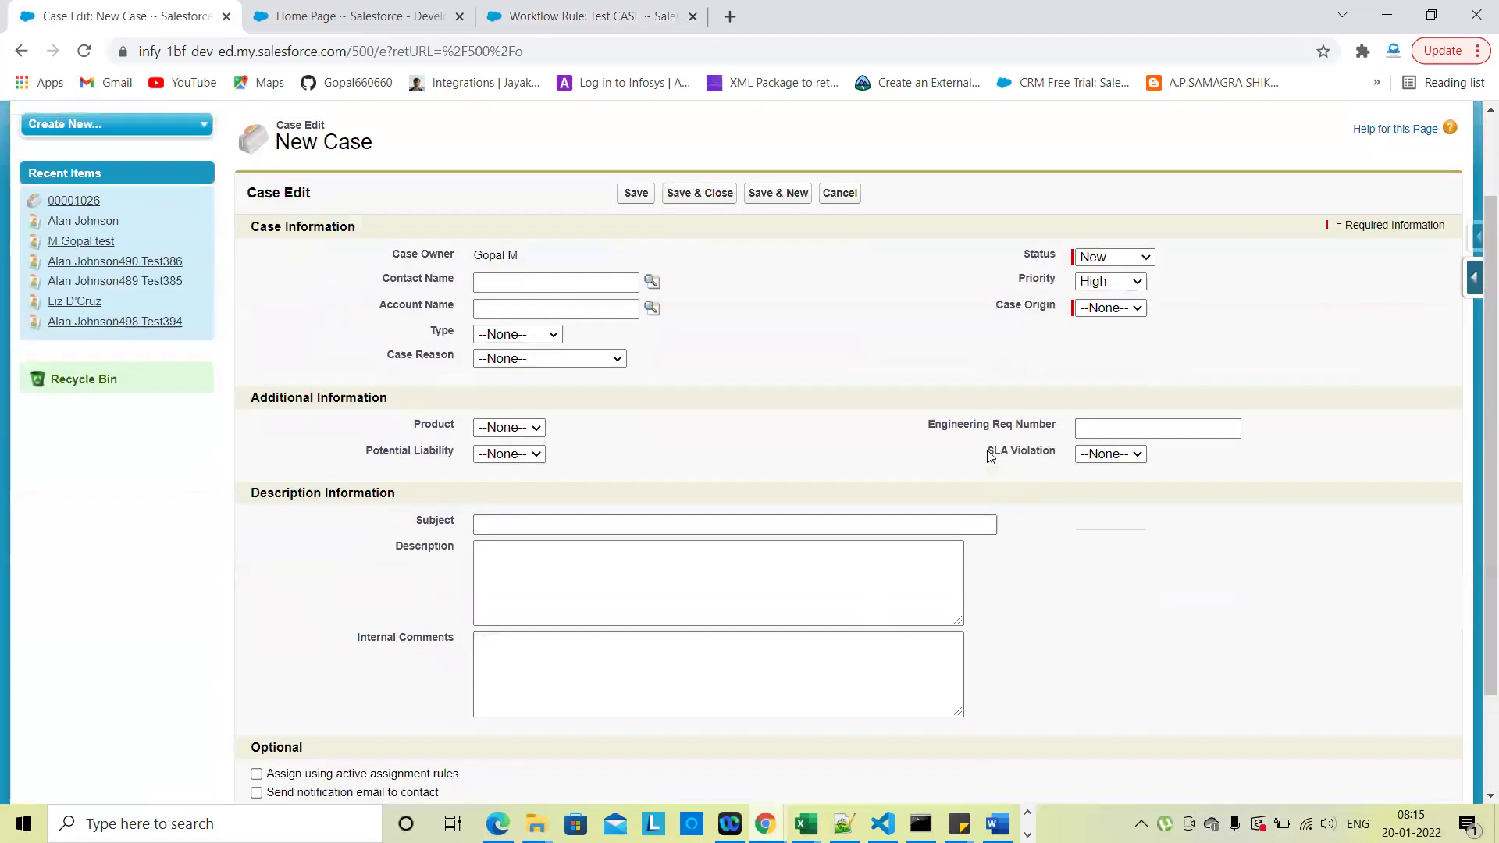
{"action": "scroll", "coordinate": [1014, 355], "scroll_direction": "up", "scroll_amount": 1}
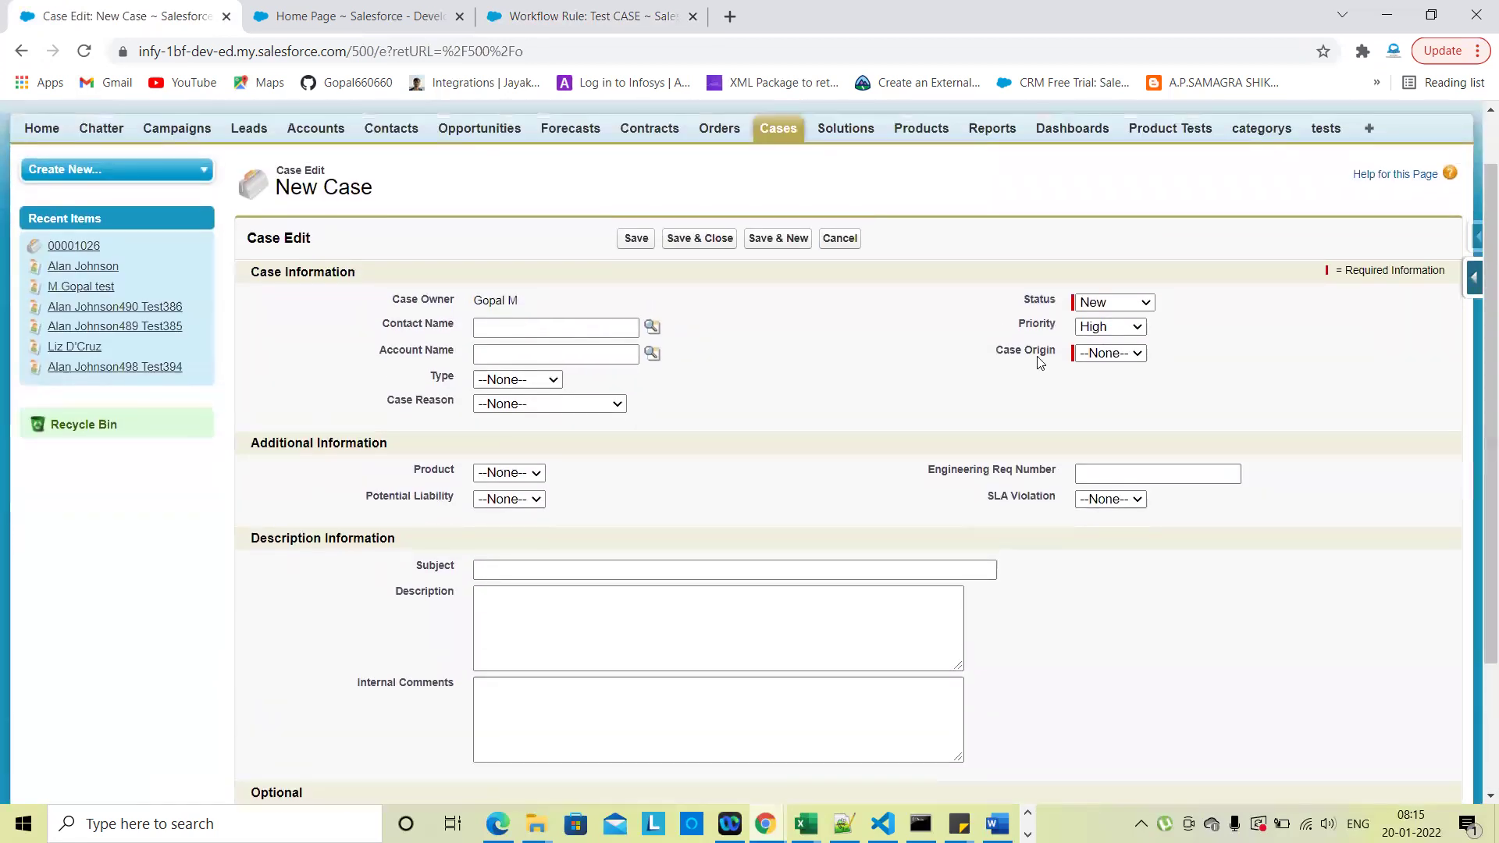
Set the high-priority case's origin to Phone and save the case
{"action": "left_click", "coordinate": [1092, 355]}
{"action": "left_click", "coordinate": [1101, 388]}
{"action": "scroll", "coordinate": [775, 472], "scroll_direction": "down", "scroll_amount": 2}
{"action": "scroll", "coordinate": [666, 284], "scroll_direction": "up", "scroll_amount": 3}
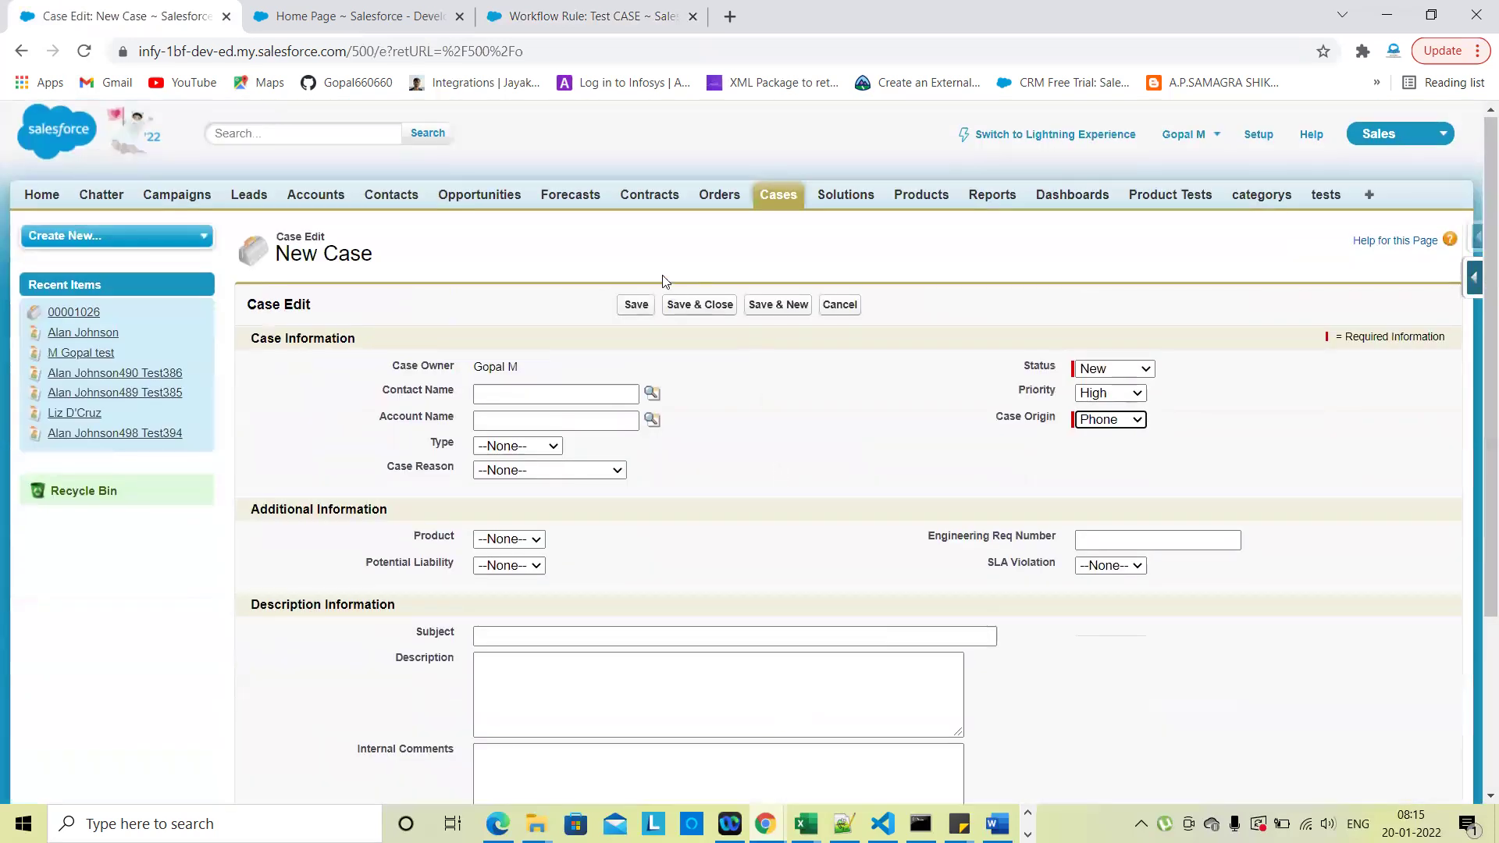
{"action": "left_click", "coordinate": [636, 306]}
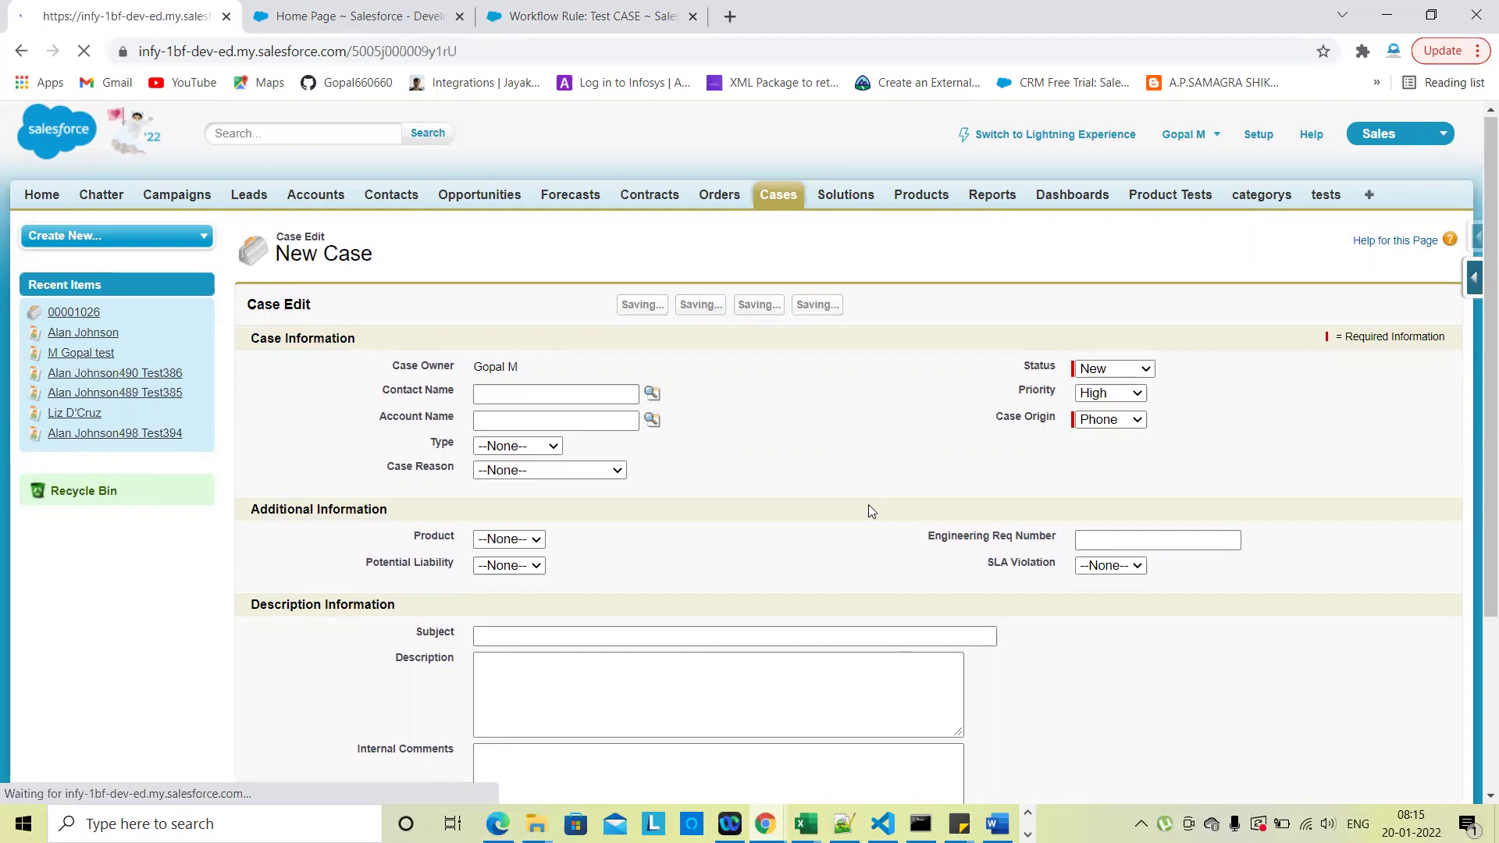
Compare the saved case's open activities with the Please Check Task definition, opened in a new tab from the Test CASE rule
{"action": "scroll", "coordinate": [868, 510], "scroll_direction": "down", "scroll_amount": 5}
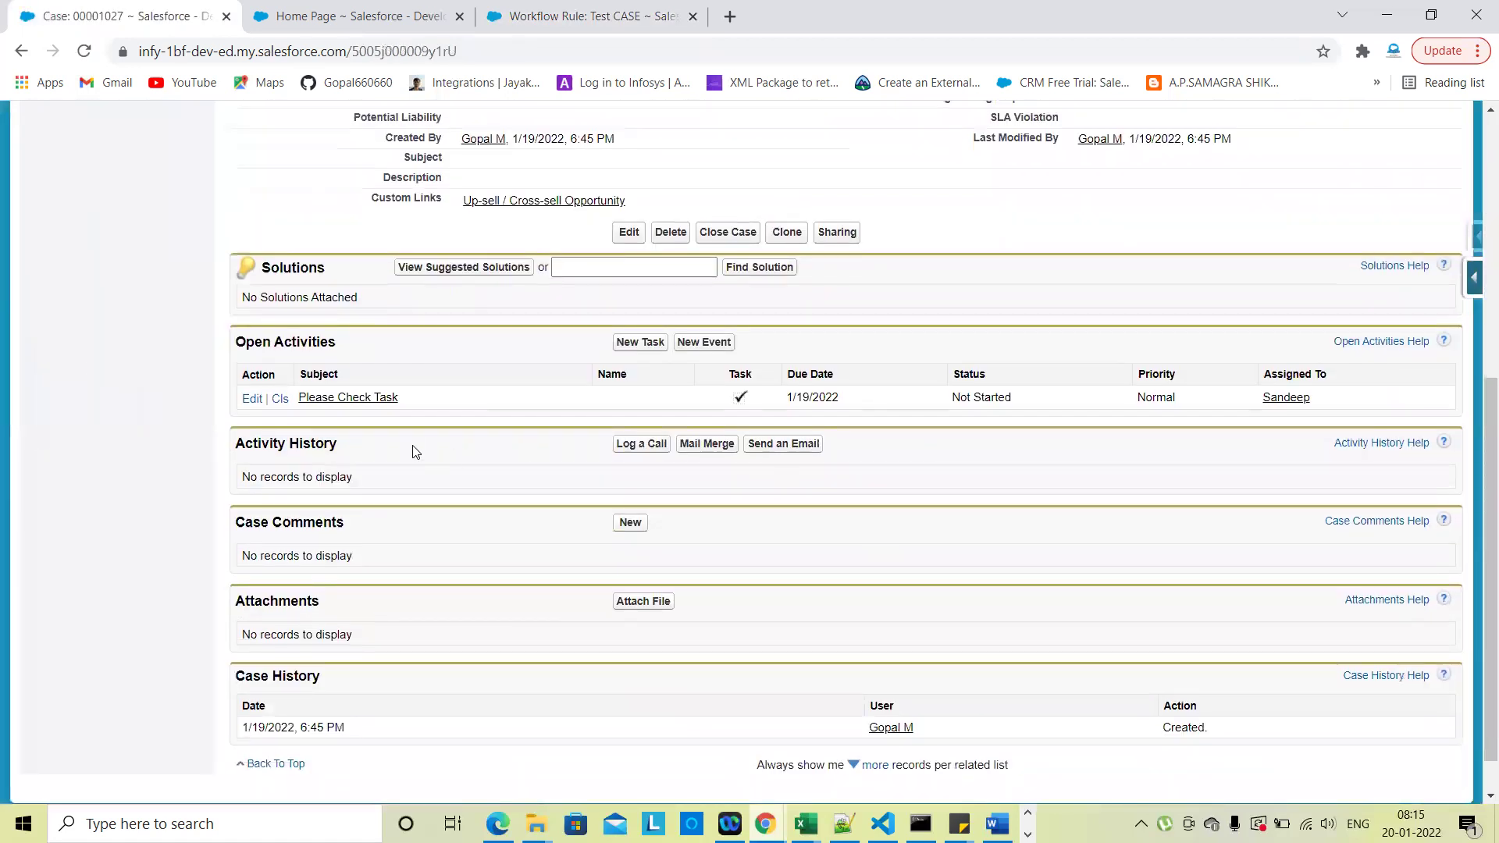
{"action": "scroll", "coordinate": [435, 538], "scroll_direction": "up", "scroll_amount": 1}
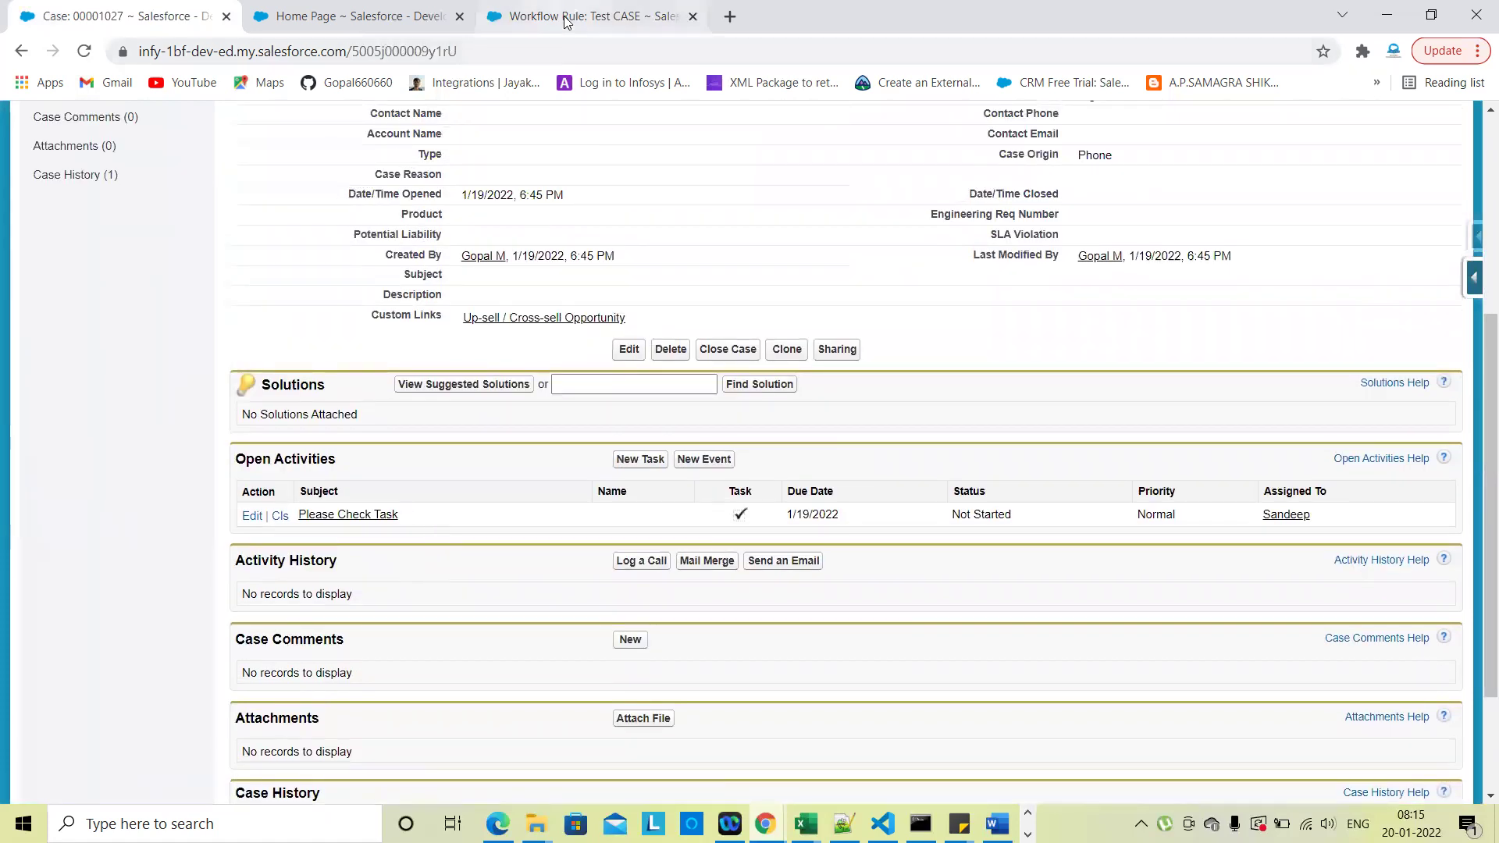
{"action": "left_click", "coordinate": [565, 16]}
{"action": "right_click", "coordinate": [654, 479]}
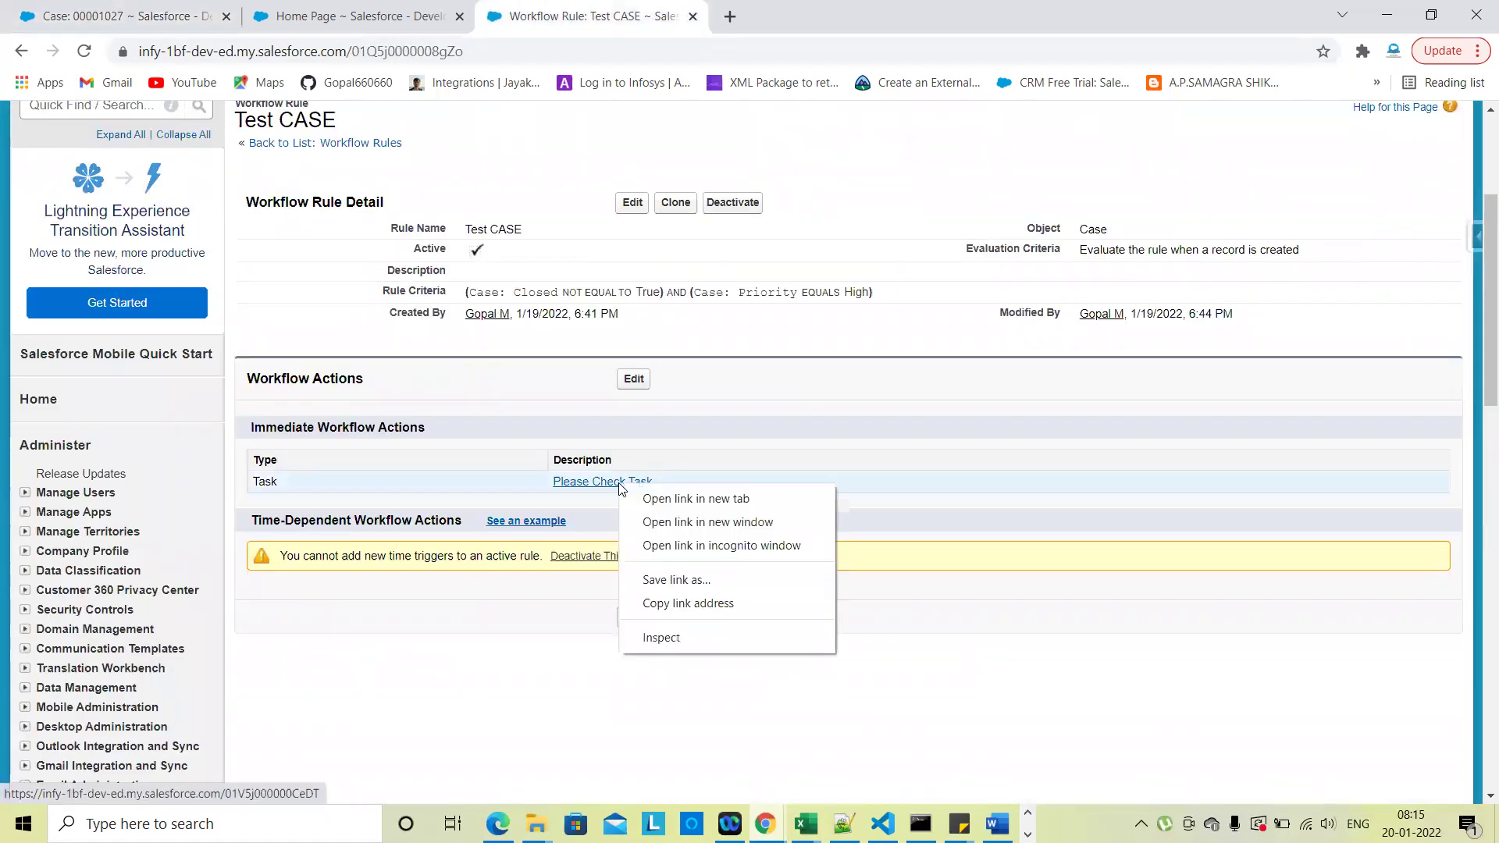
{"action": "left_click", "coordinate": [672, 495]}
{"action": "key", "text": "ctrl+Tab"}
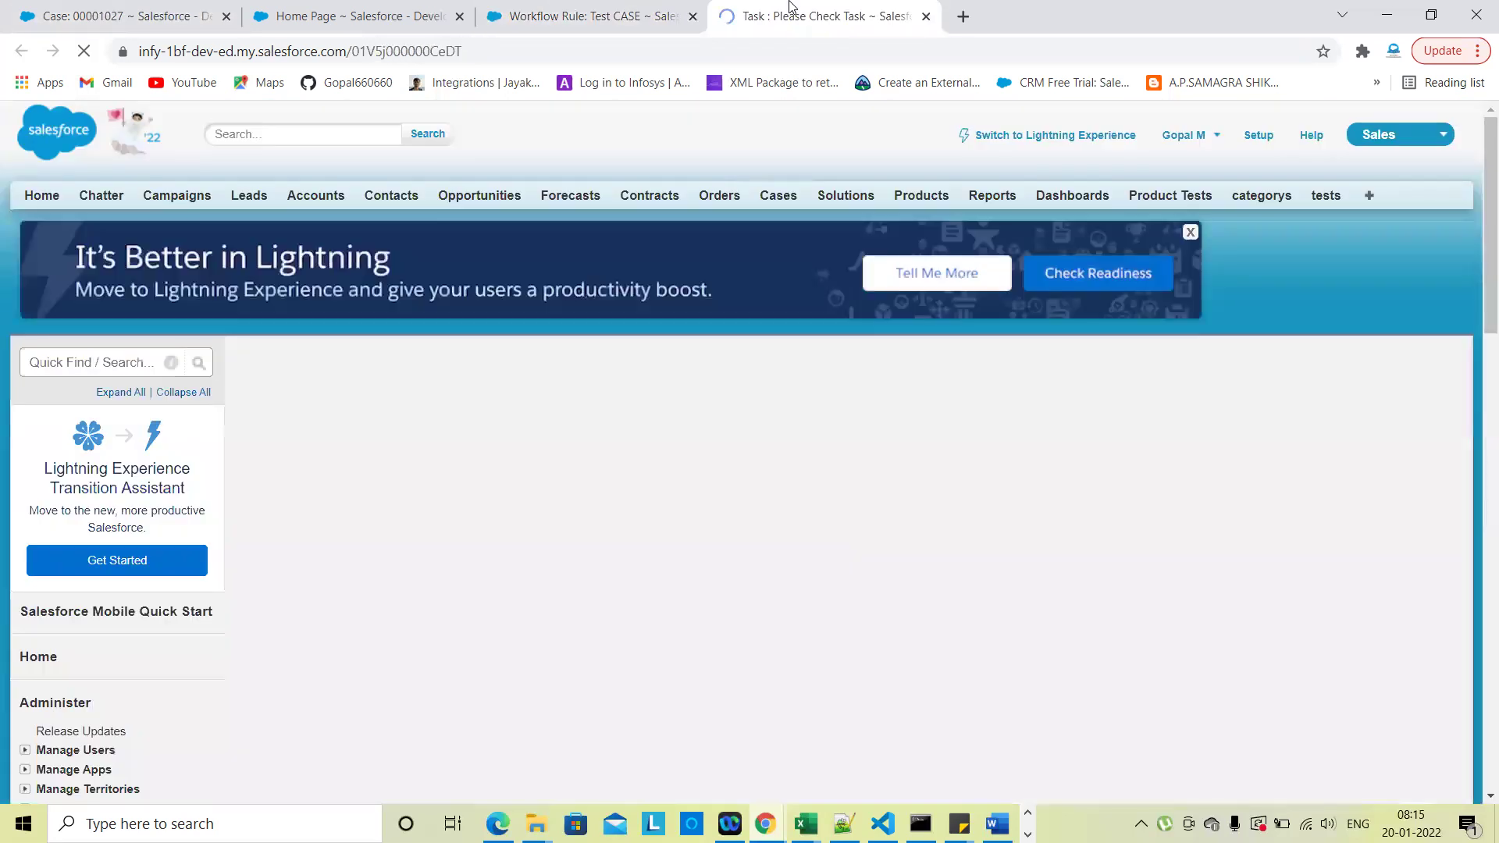
{"action": "scroll", "coordinate": [787, 520], "scroll_direction": "down", "scroll_amount": 2}
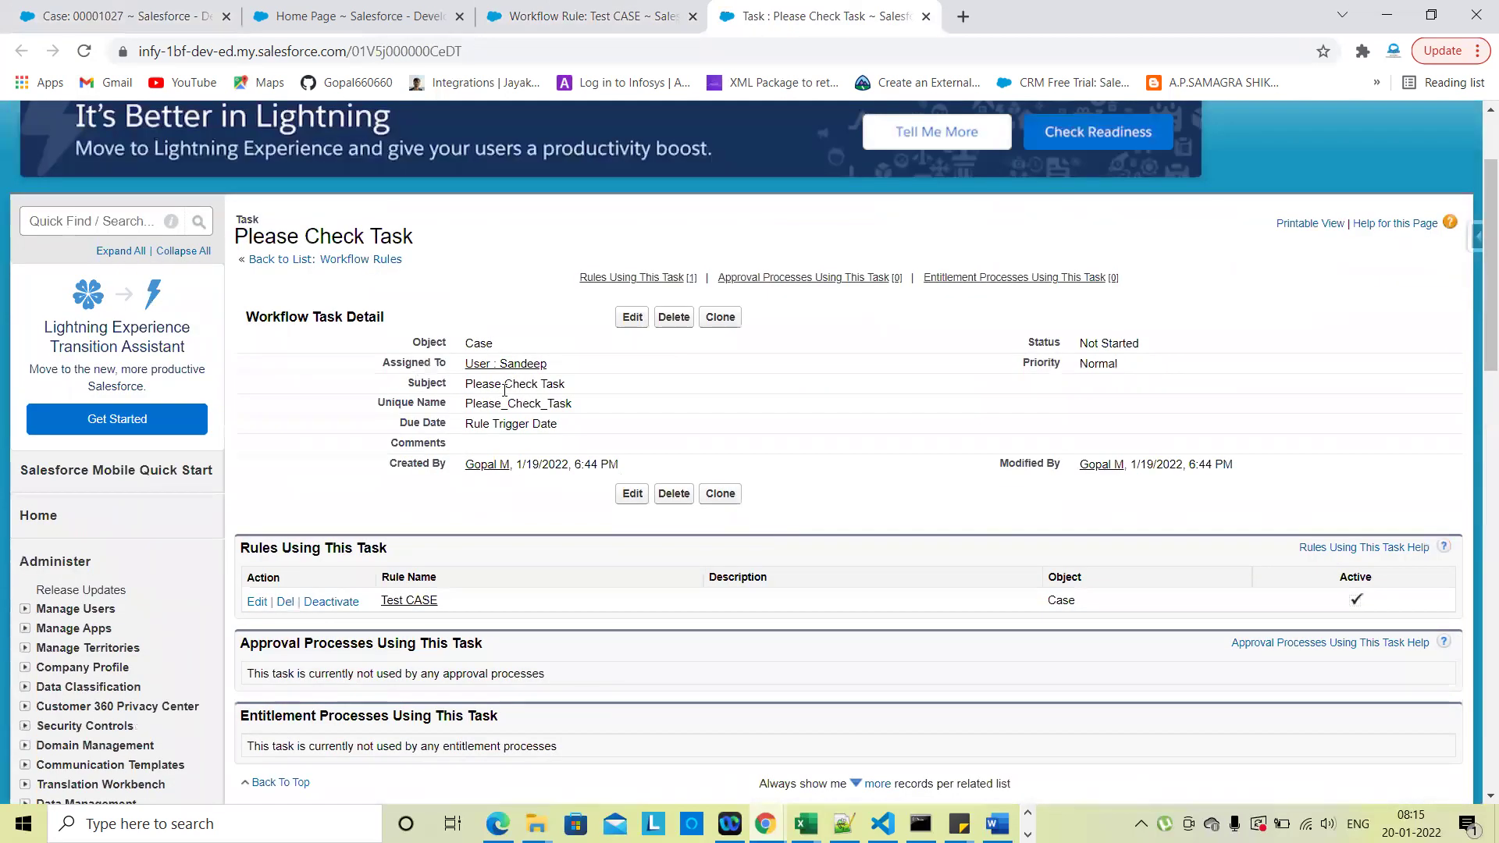
{"action": "scroll", "coordinate": [479, 631], "scroll_direction": "down", "scroll_amount": 2}
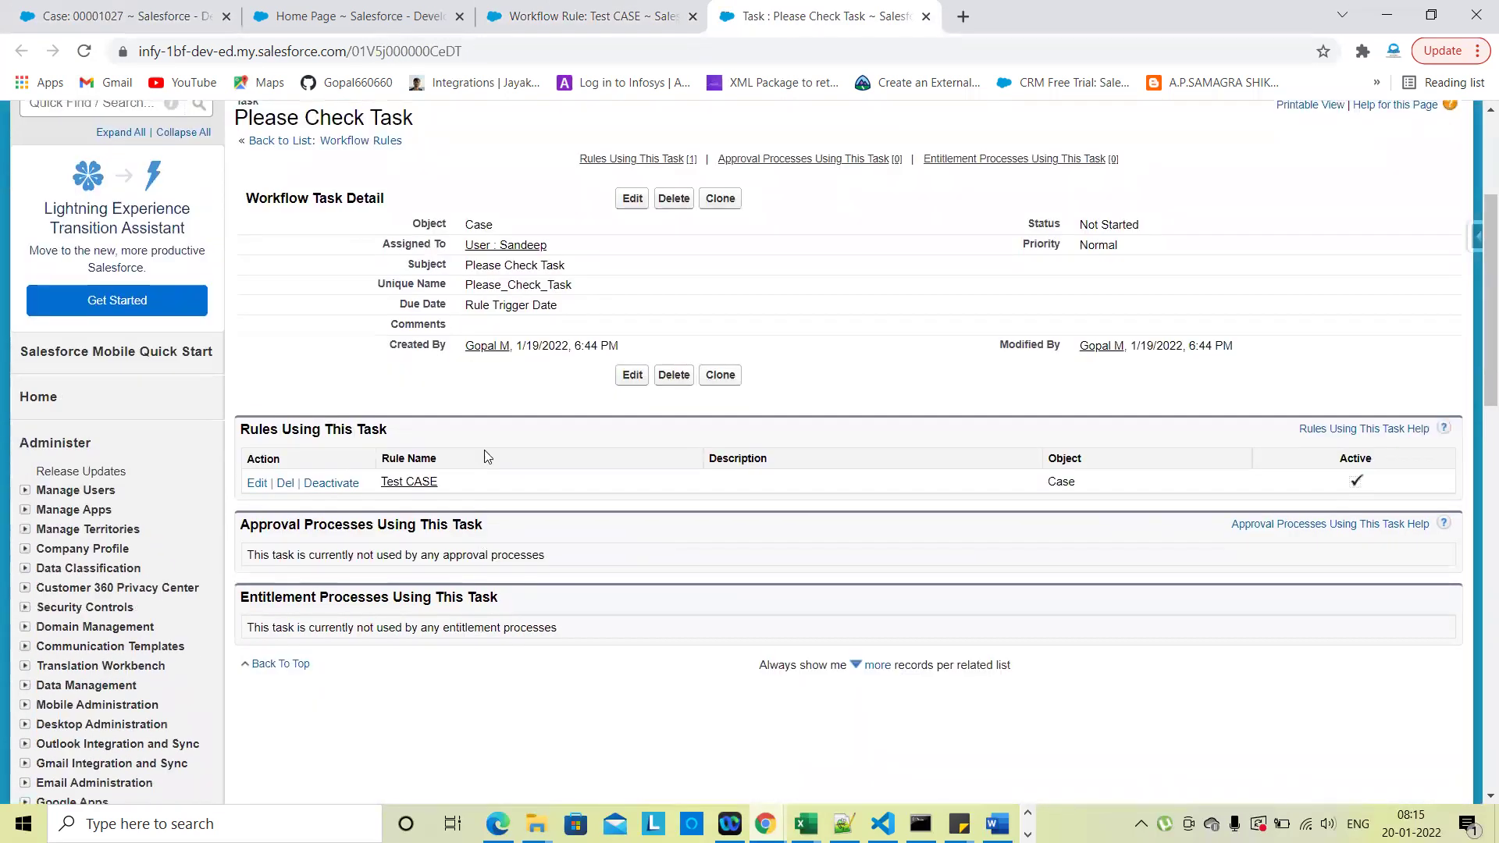
{"action": "scroll", "coordinate": [484, 461], "scroll_direction": "up", "scroll_amount": 1}
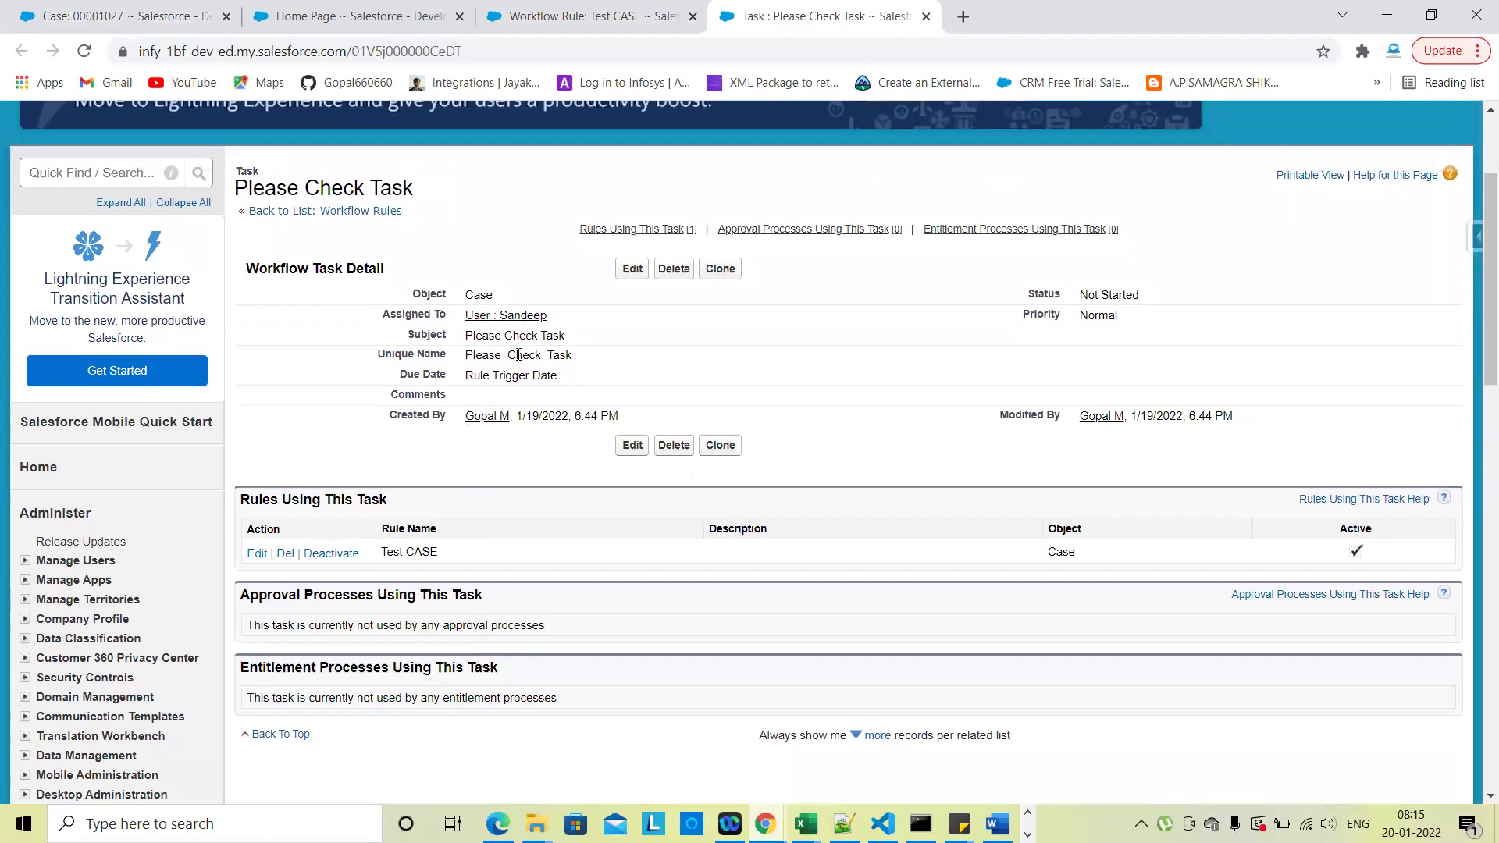
Return to the new case and open its Please Check Task activity in a new tab to review the task details
{"action": "key", "text": "ctrl+1"}
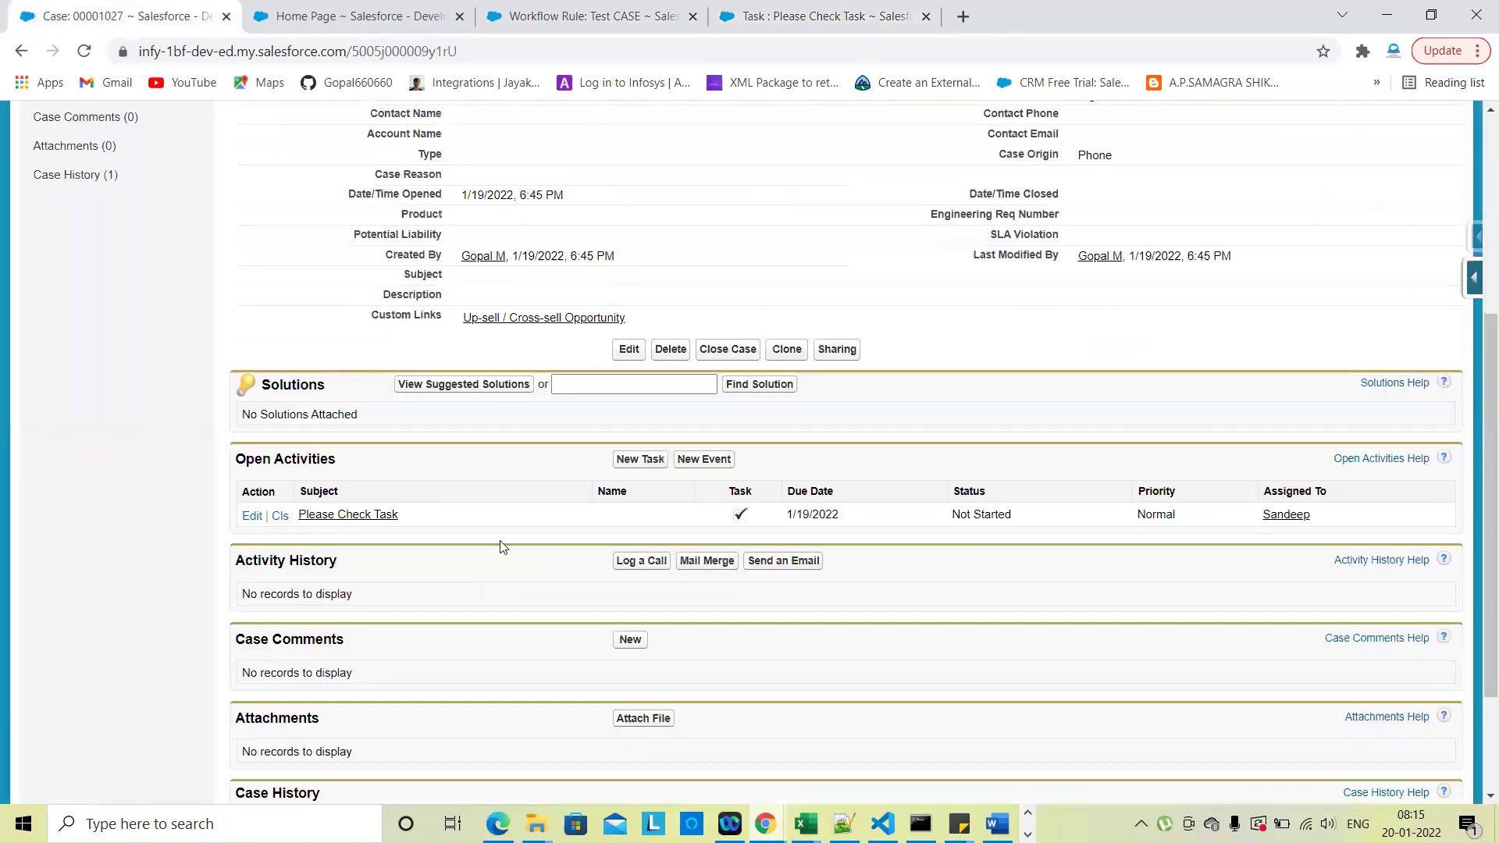
{"action": "scroll", "coordinate": [503, 552], "scroll_direction": "down", "scroll_amount": 1}
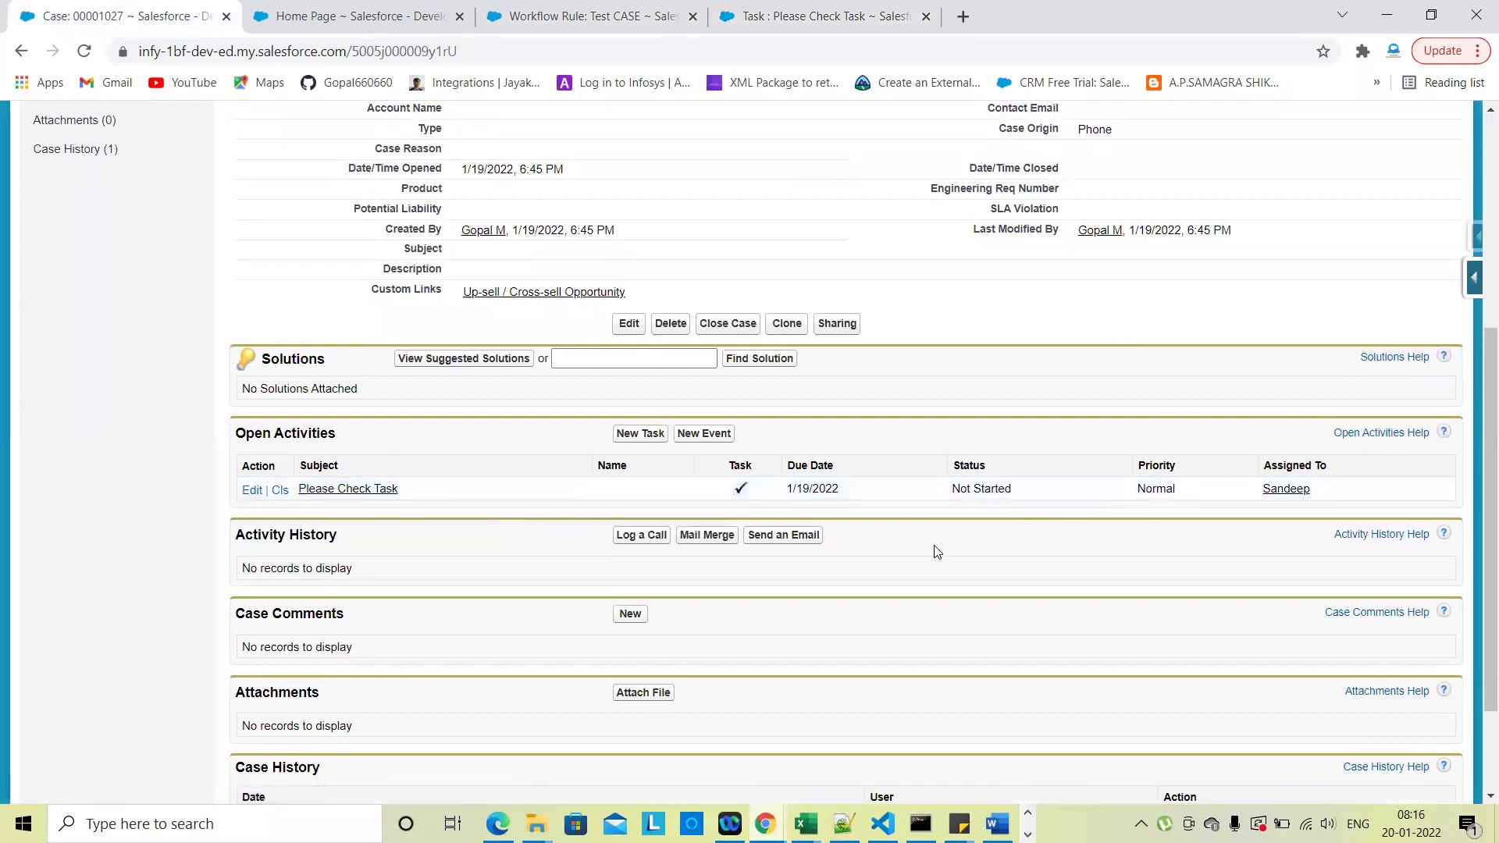
{"action": "right_click", "coordinate": [347, 492]}
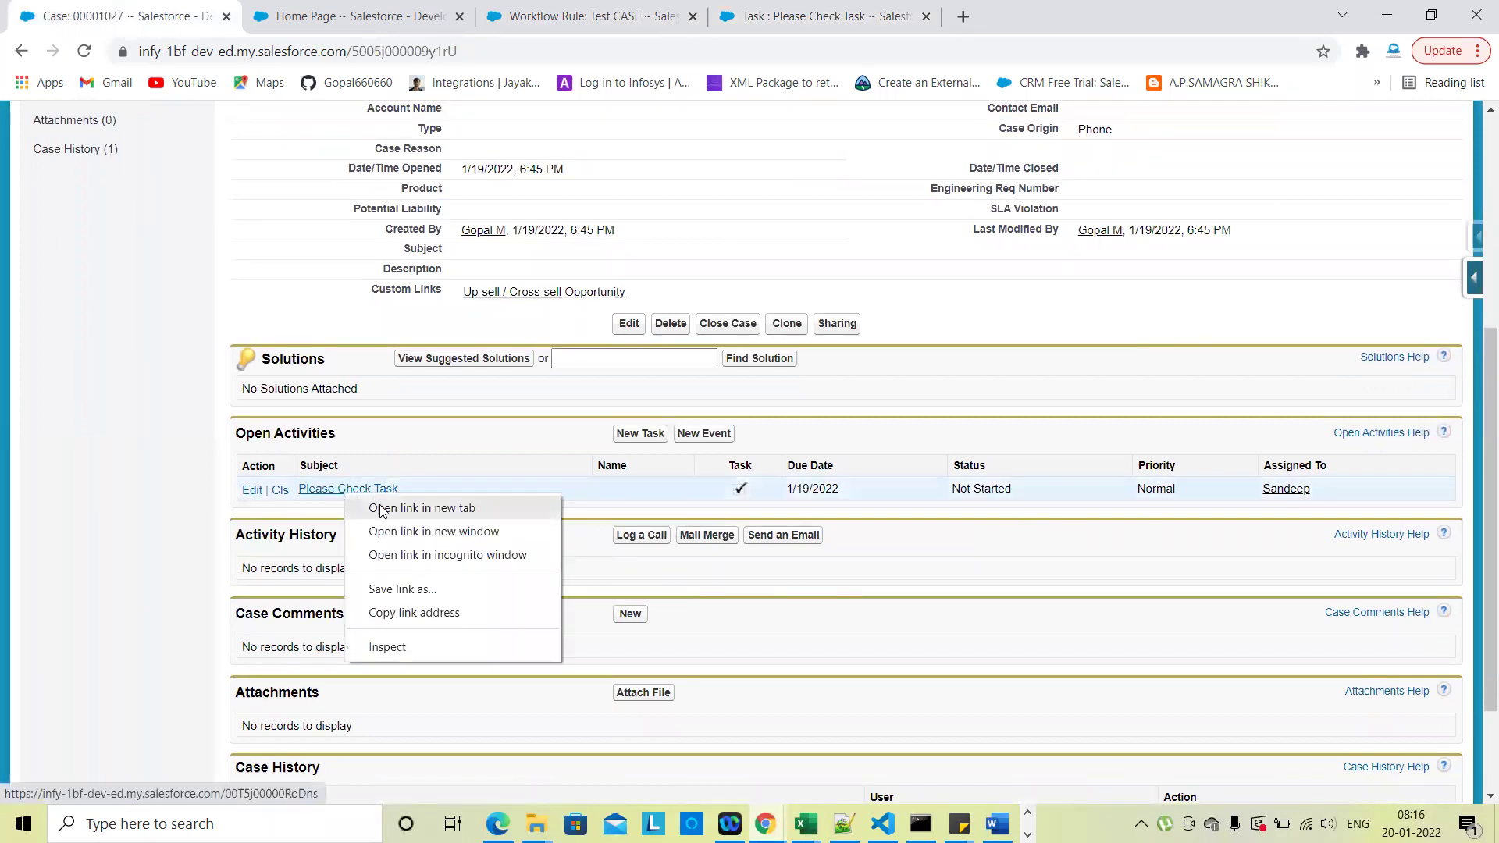
{"action": "left_click", "coordinate": [422, 508]}
{"action": "left_click", "coordinate": [344, 16]}
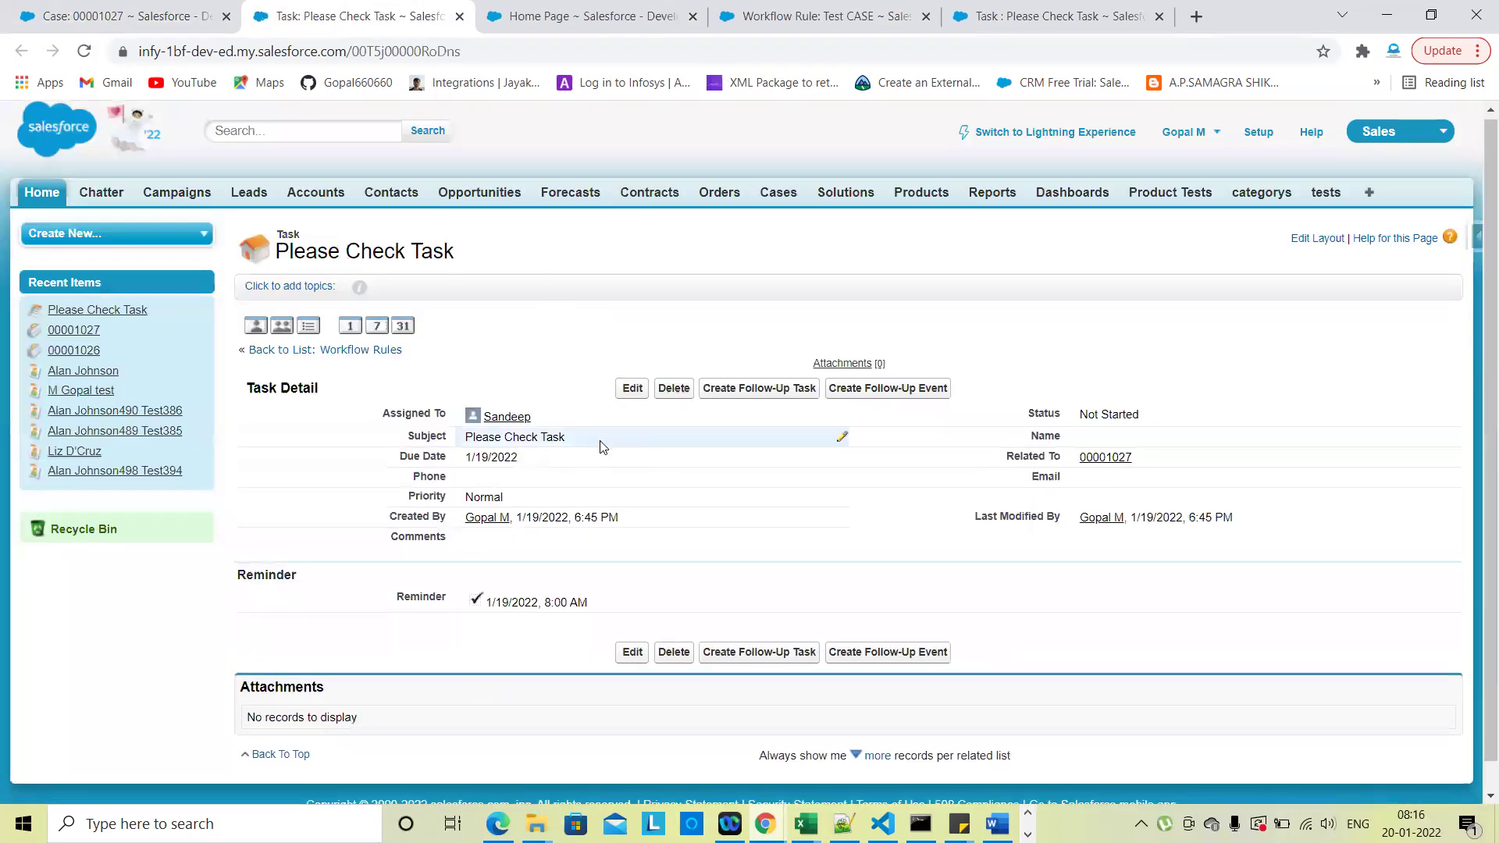
{"action": "scroll", "coordinate": [600, 445], "scroll_direction": "down", "scroll_amount": 2}
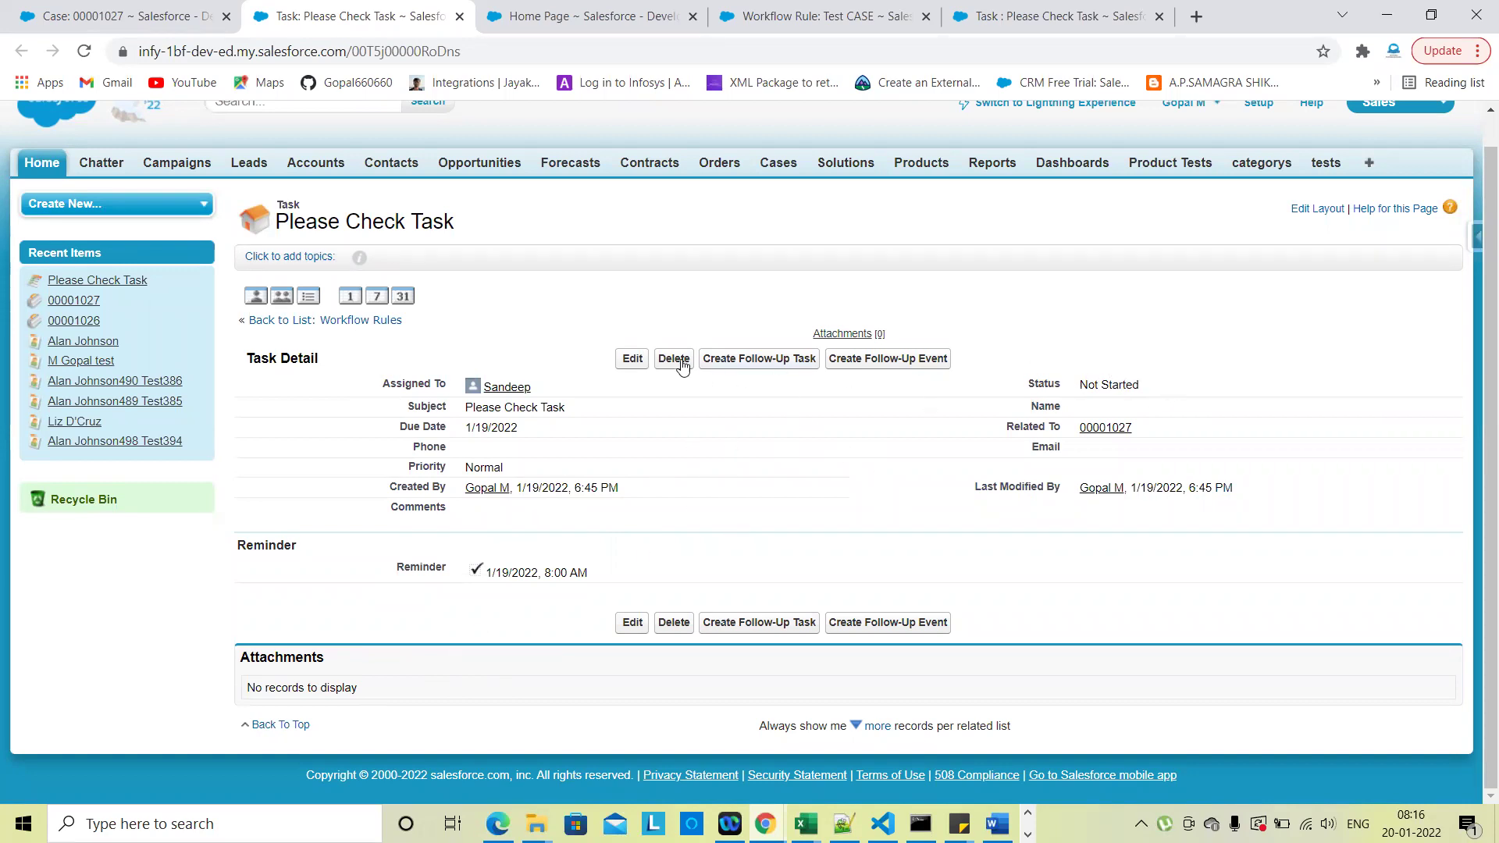
Edit the Please Check Task activity, set its status to In Progress and save it
{"action": "left_click", "coordinate": [632, 366]}
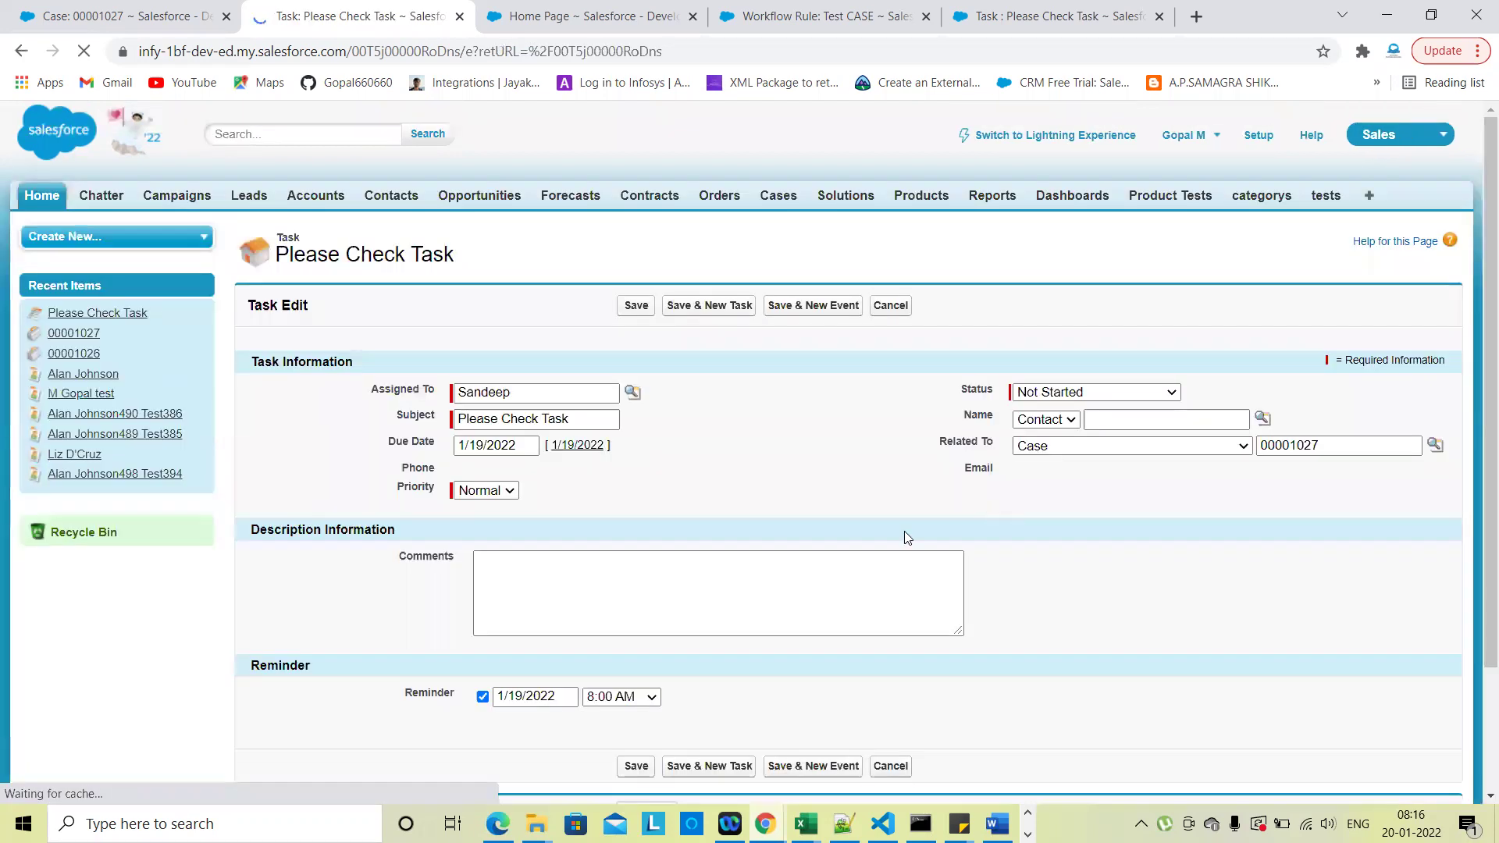
{"action": "scroll", "coordinate": [904, 531], "scroll_direction": "down", "scroll_amount": 1}
{"action": "left_click", "coordinate": [1088, 354]}
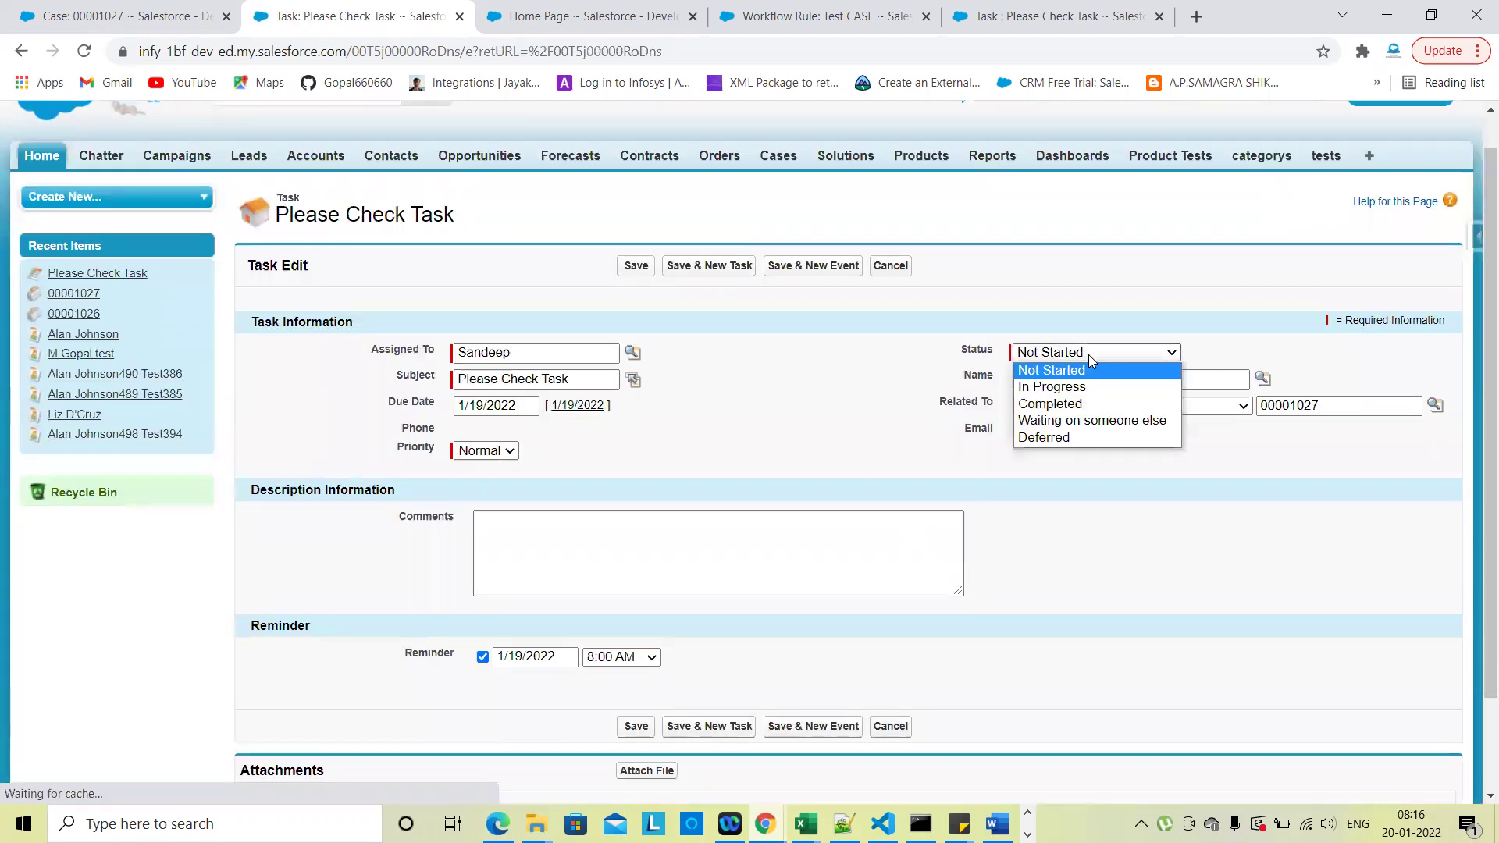
{"action": "left_click", "coordinate": [1051, 386]}
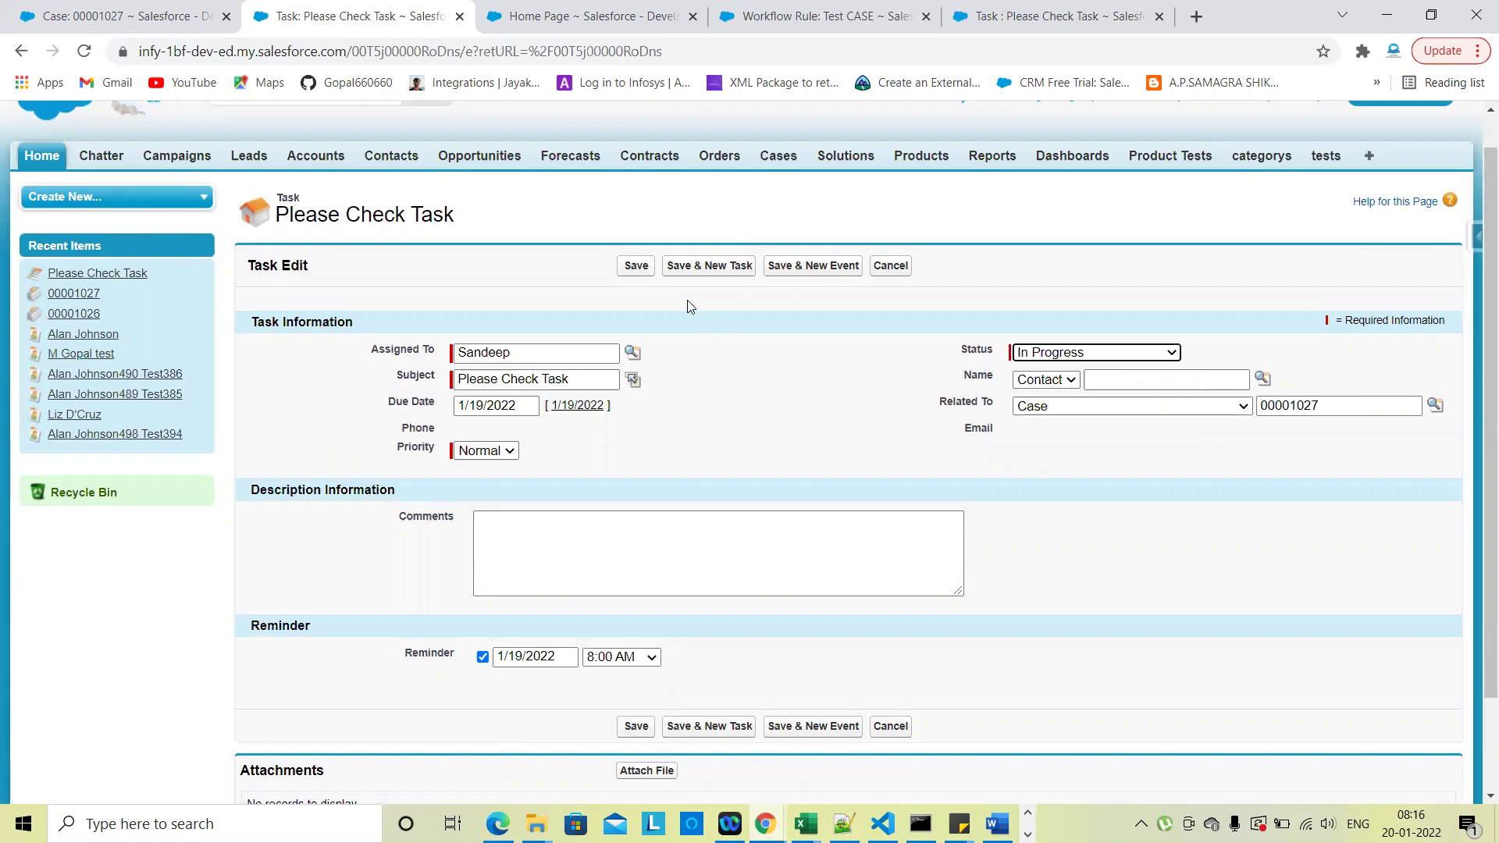
{"action": "left_click", "coordinate": [636, 267]}
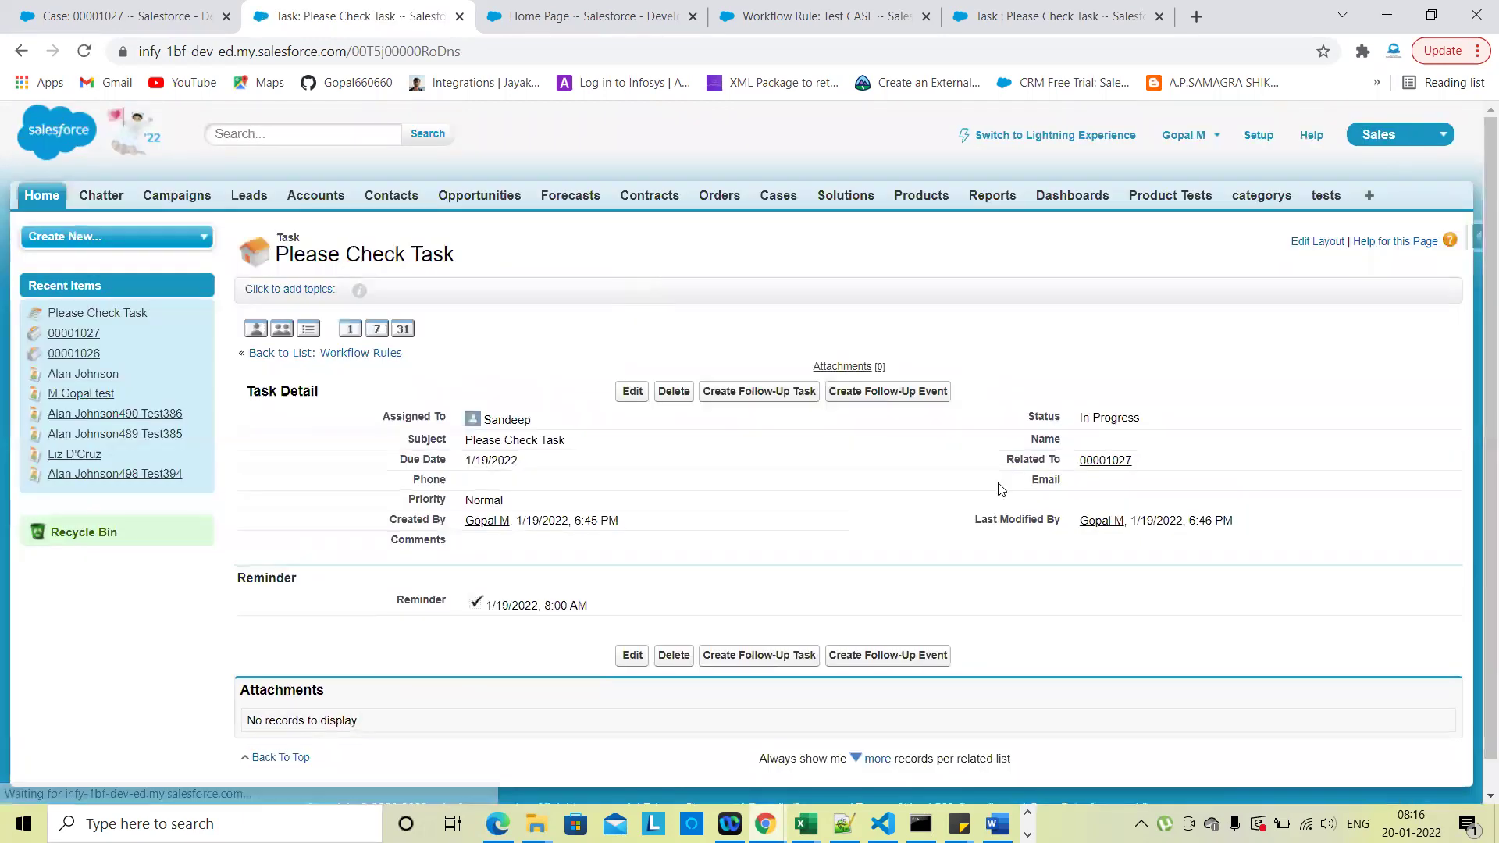
{"action": "scroll", "coordinate": [1000, 489], "scroll_direction": "down", "scroll_amount": 1}
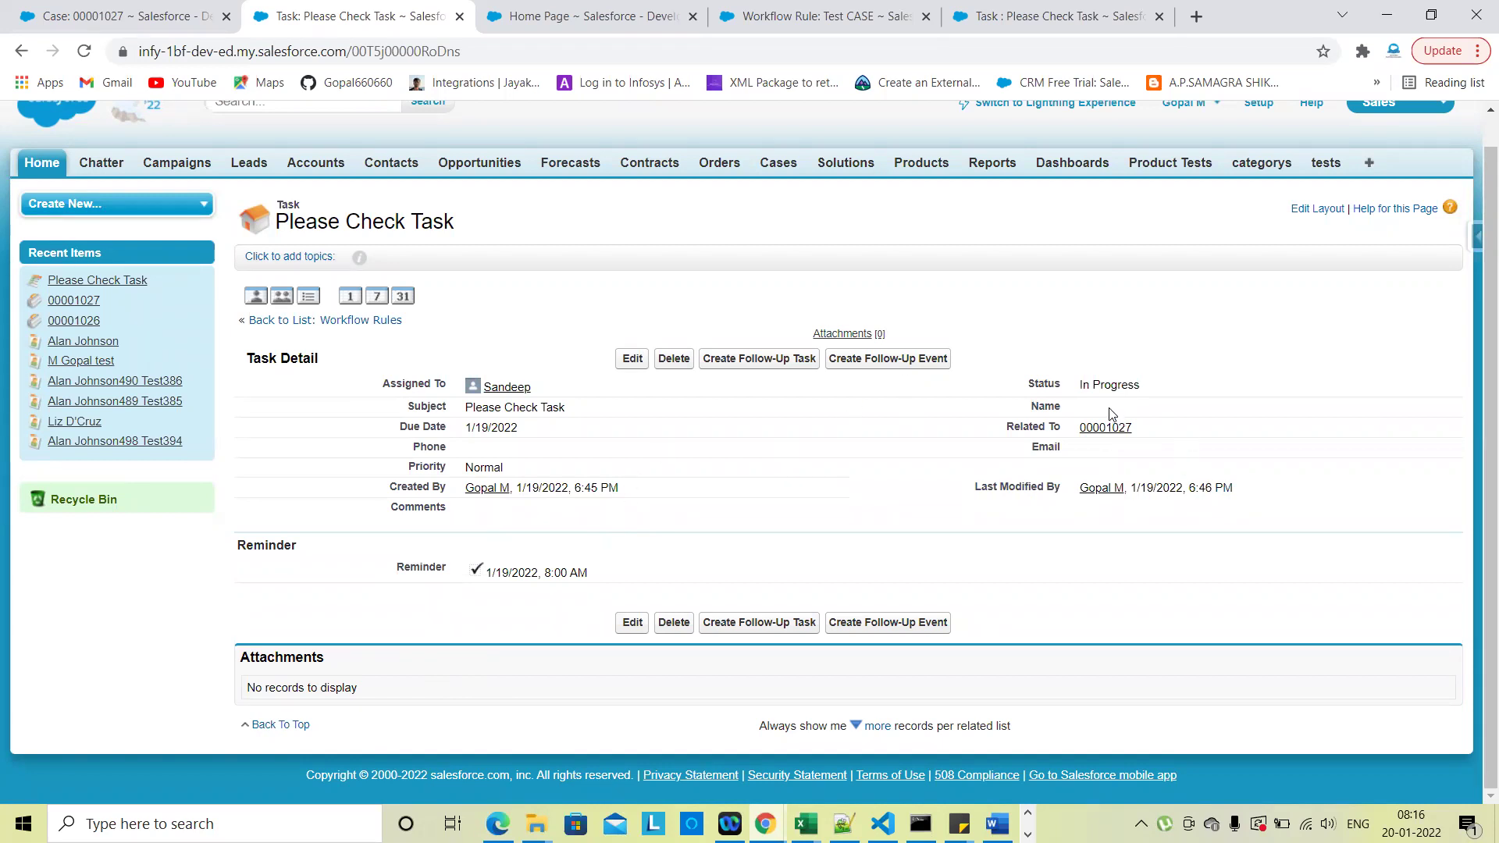
Reload the related case and check the task's status under its open activities
{"action": "left_click", "coordinate": [160, 8]}
{"action": "left_click", "coordinate": [84, 51]}
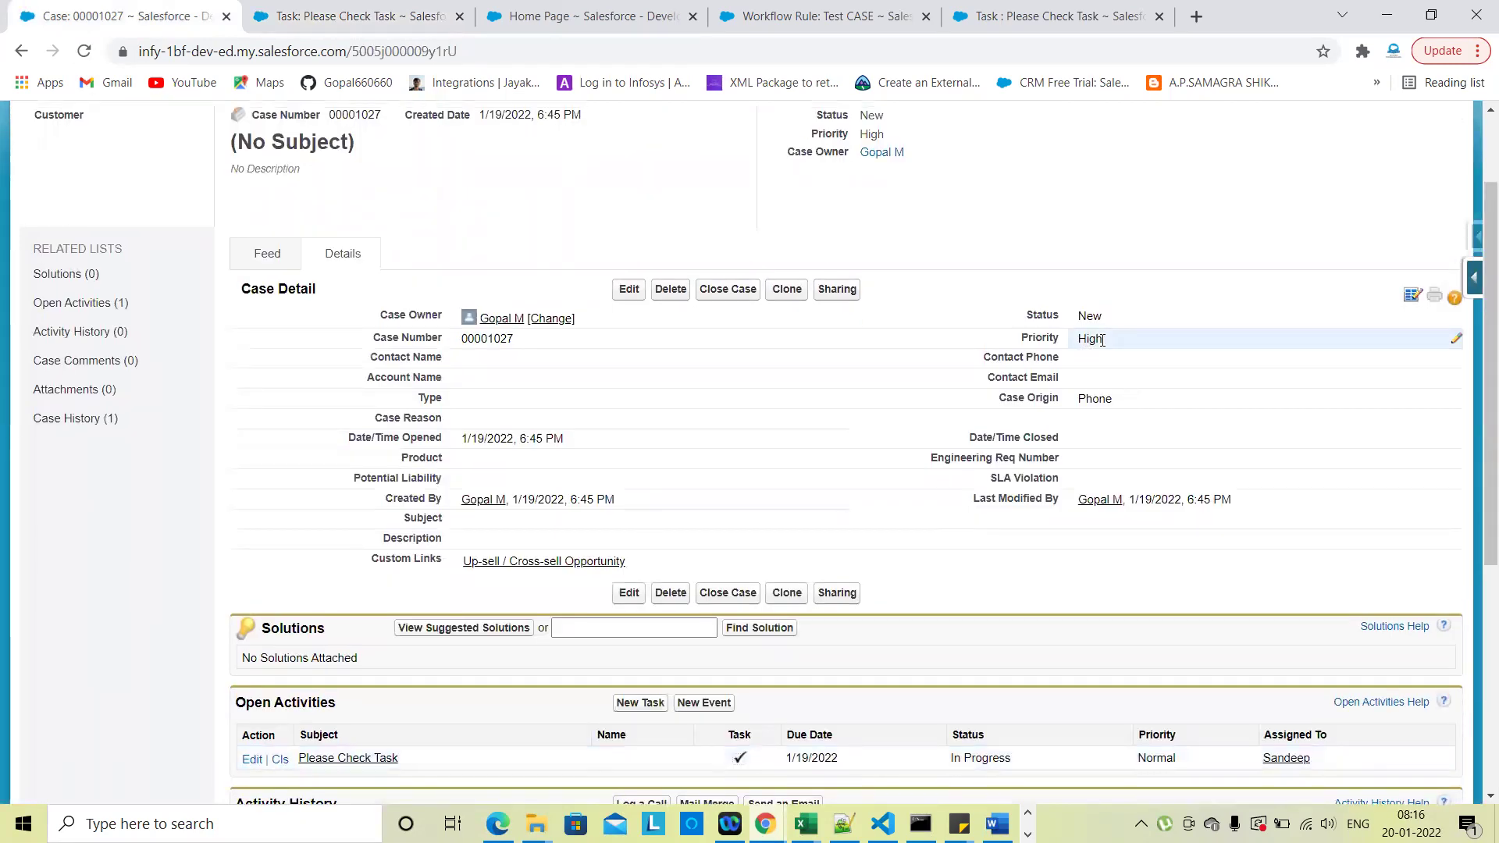
{"action": "scroll", "coordinate": [970, 605], "scroll_direction": "down", "scroll_amount": 3}
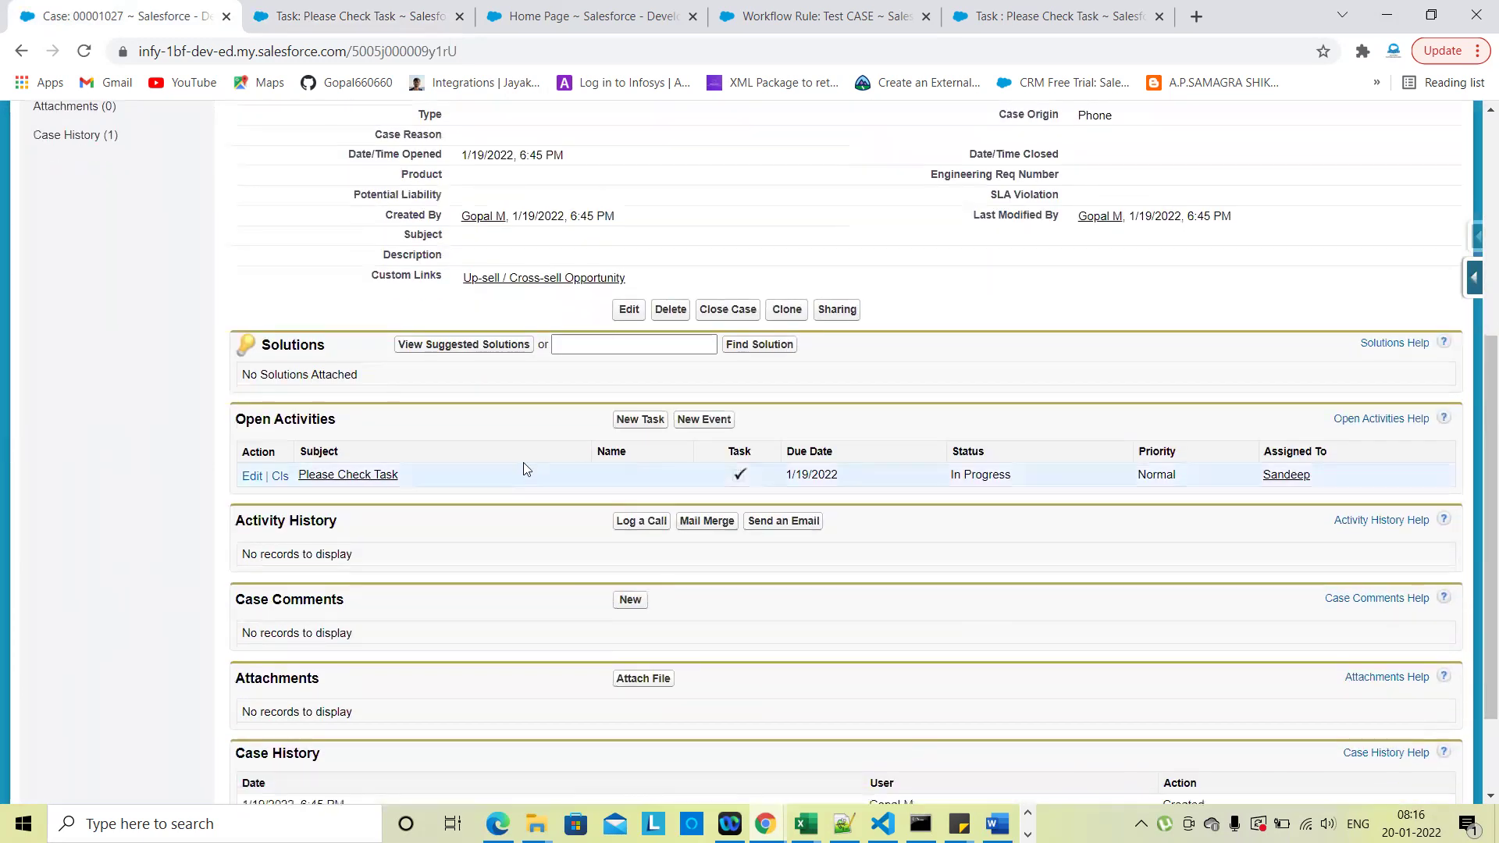
{"action": "scroll", "coordinate": [915, 418], "scroll_direction": "up", "scroll_amount": 5}
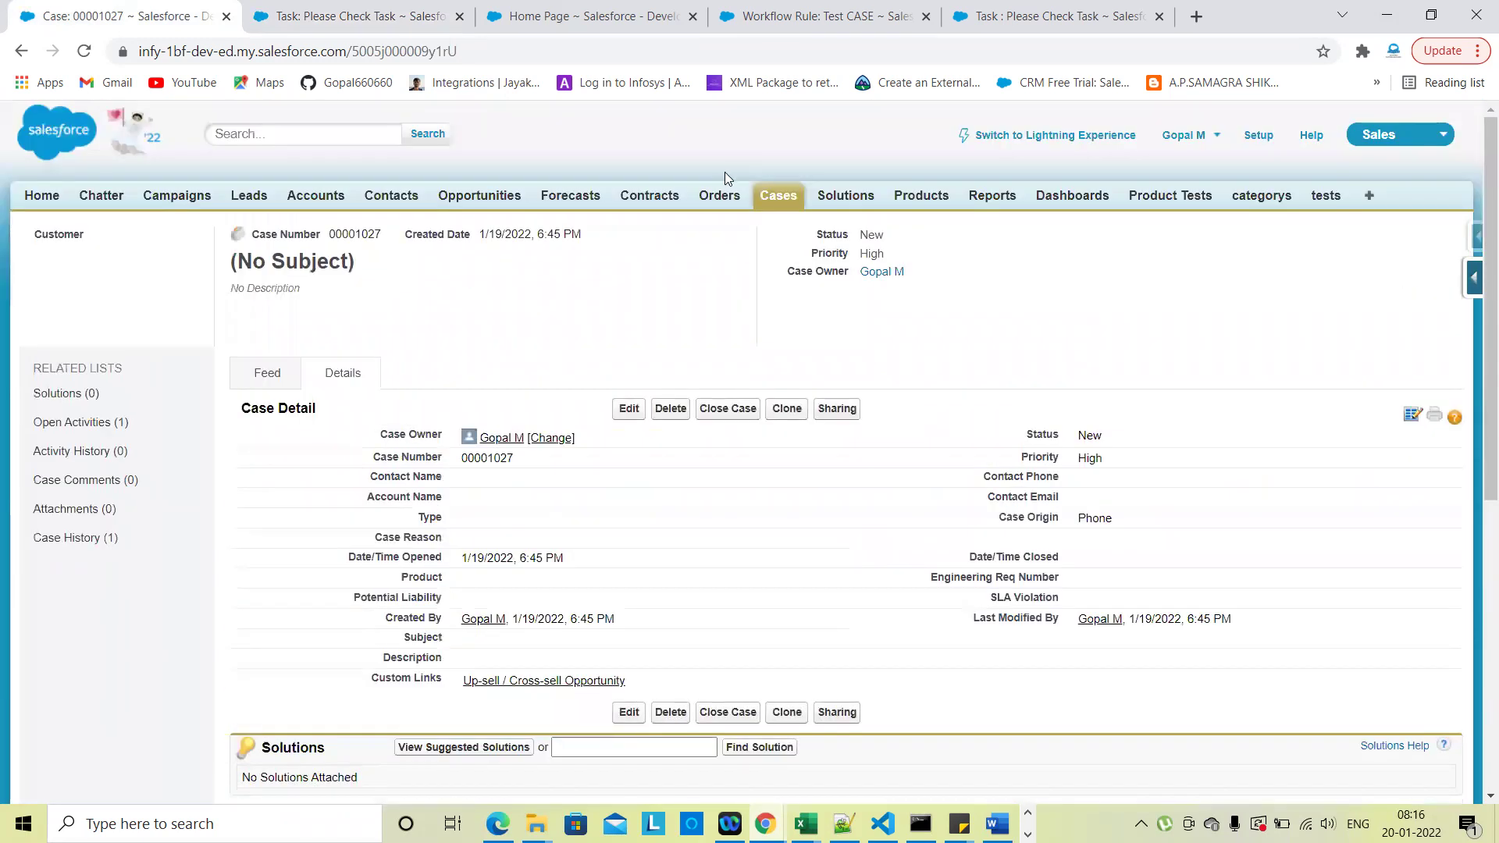
Open the Cases home page in a new tab and start another new case with Medium priority
{"action": "right_click", "coordinate": [779, 205]}
{"action": "left_click", "coordinate": [843, 214]}
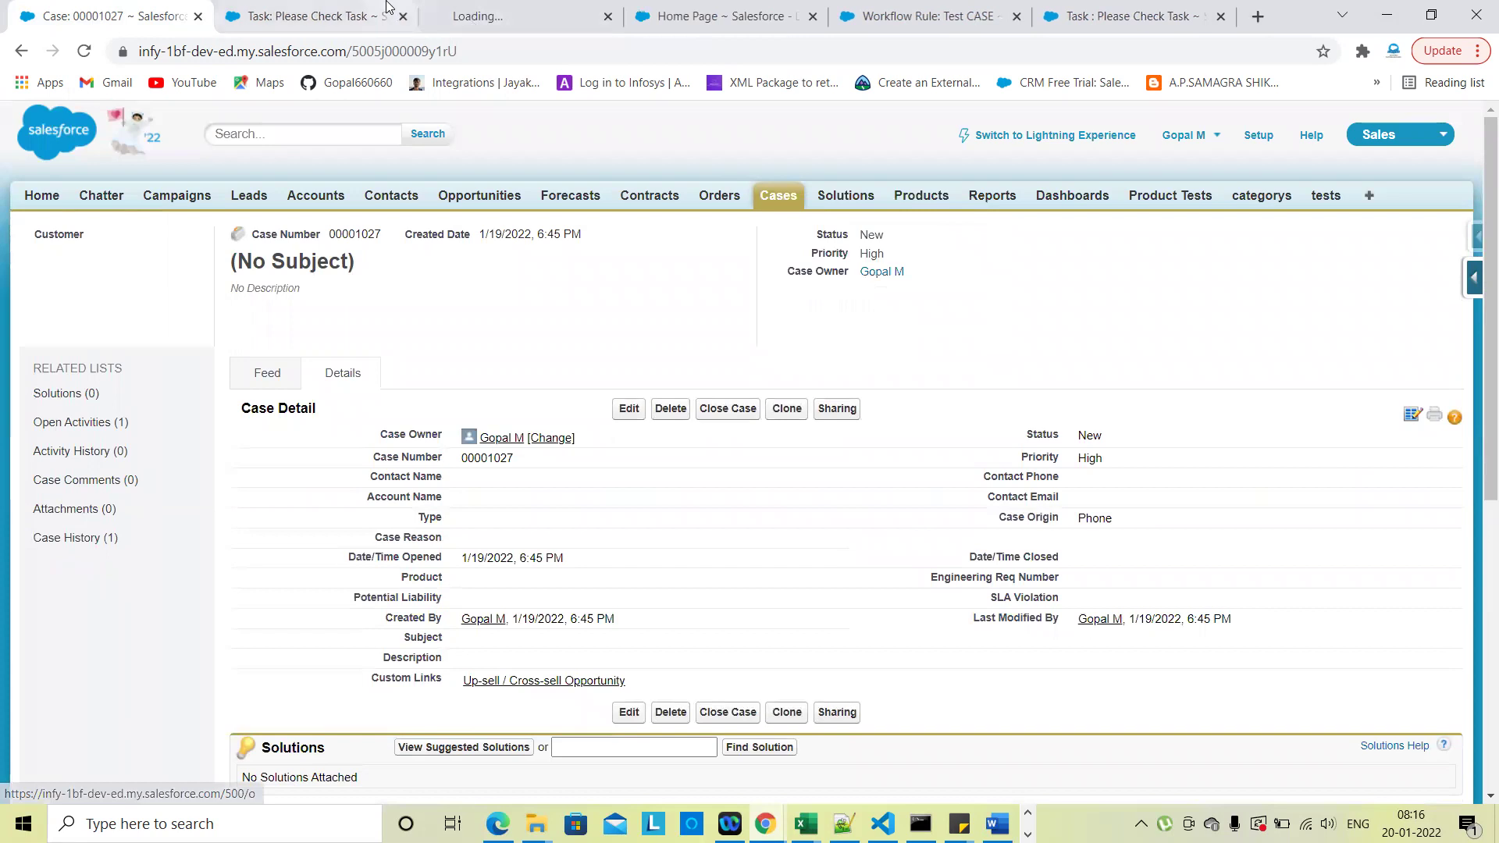
{"action": "left_click", "coordinate": [460, 15]}
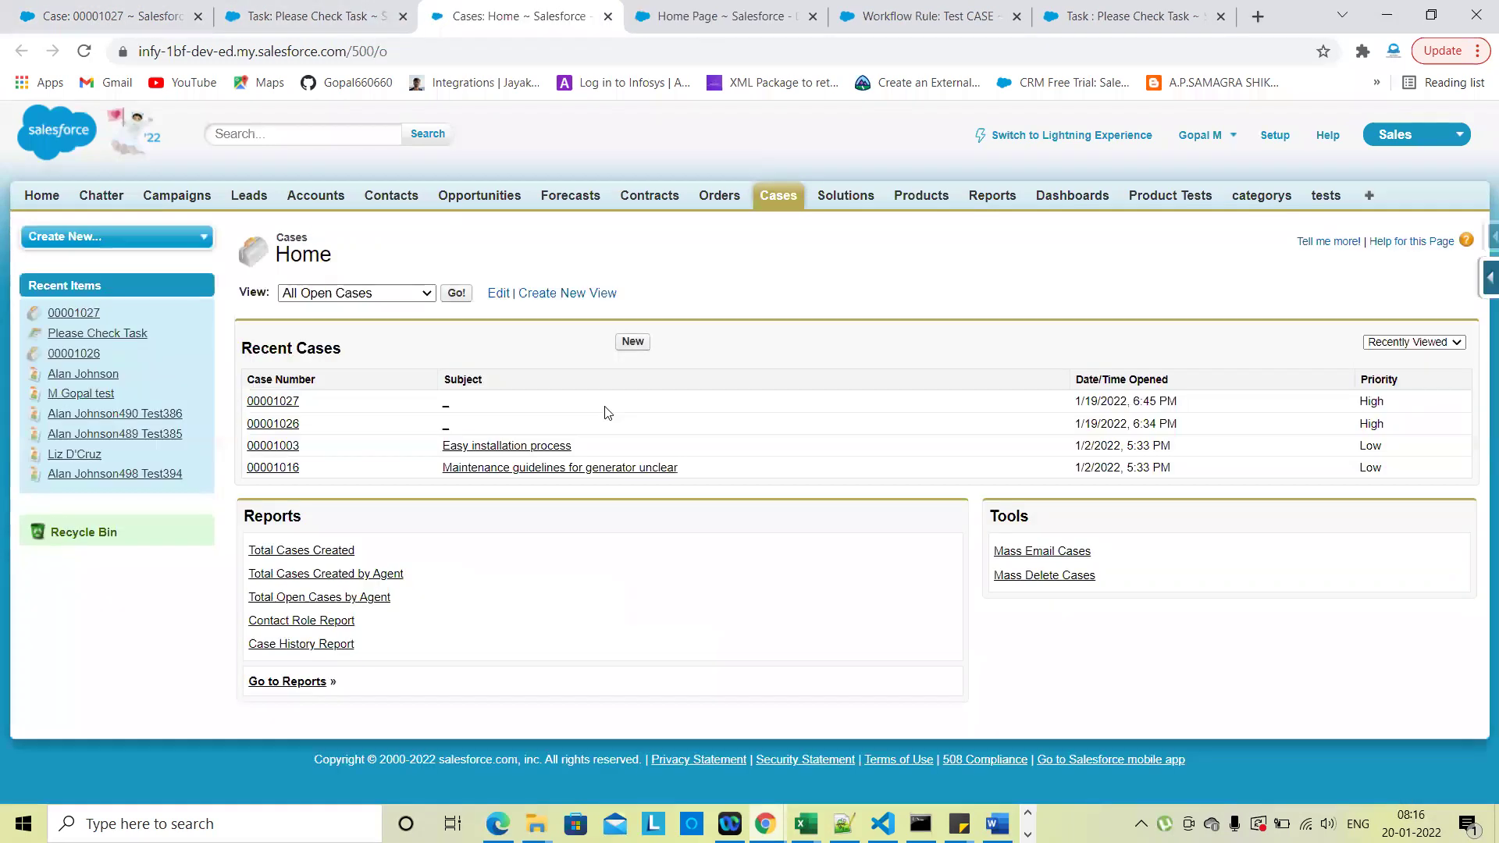
{"action": "left_click", "coordinate": [631, 342]}
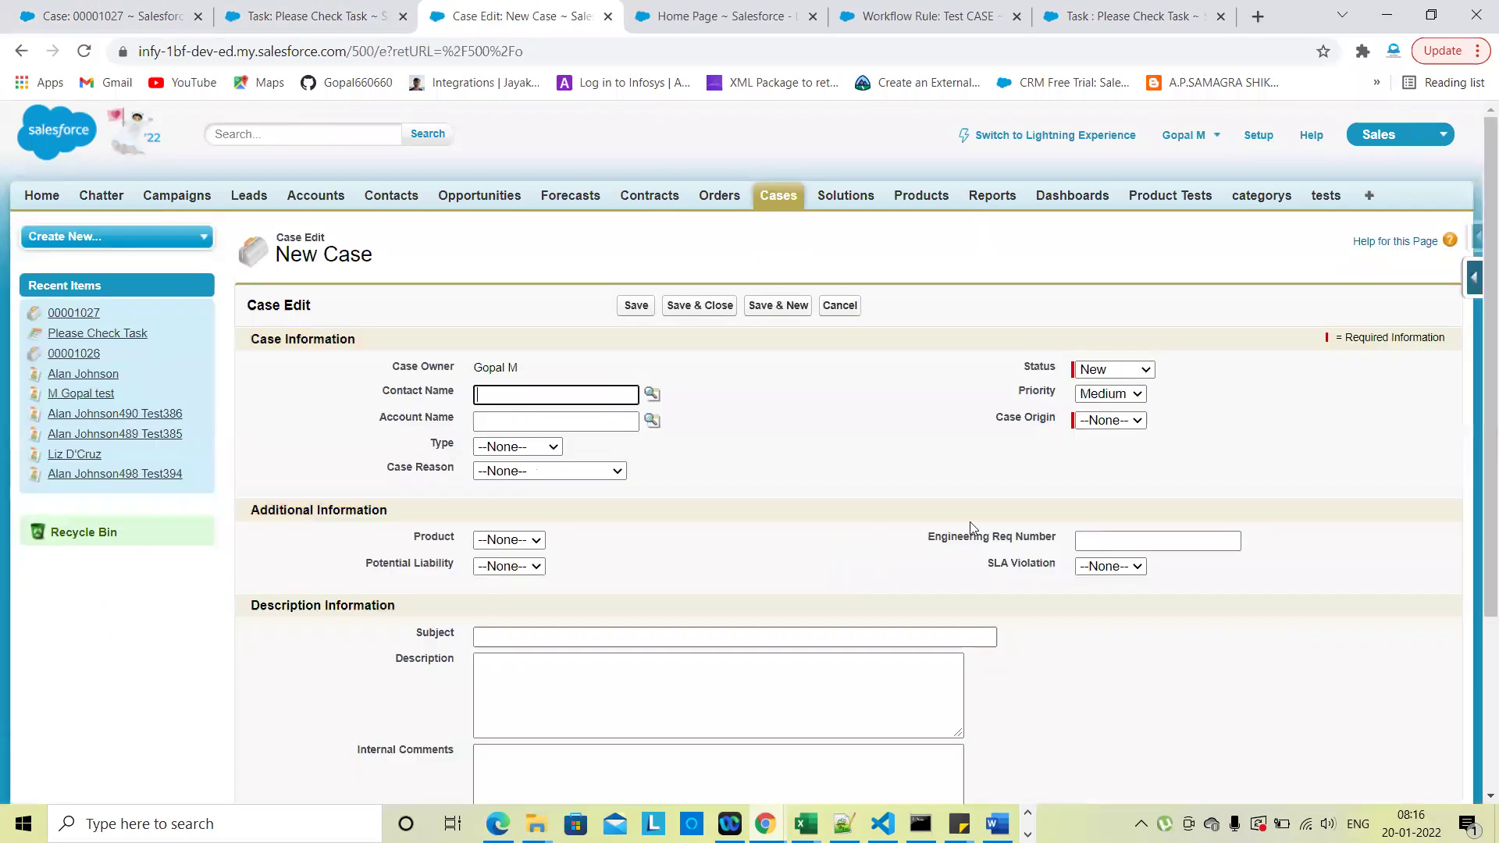
{"action": "left_click", "coordinate": [1097, 395]}
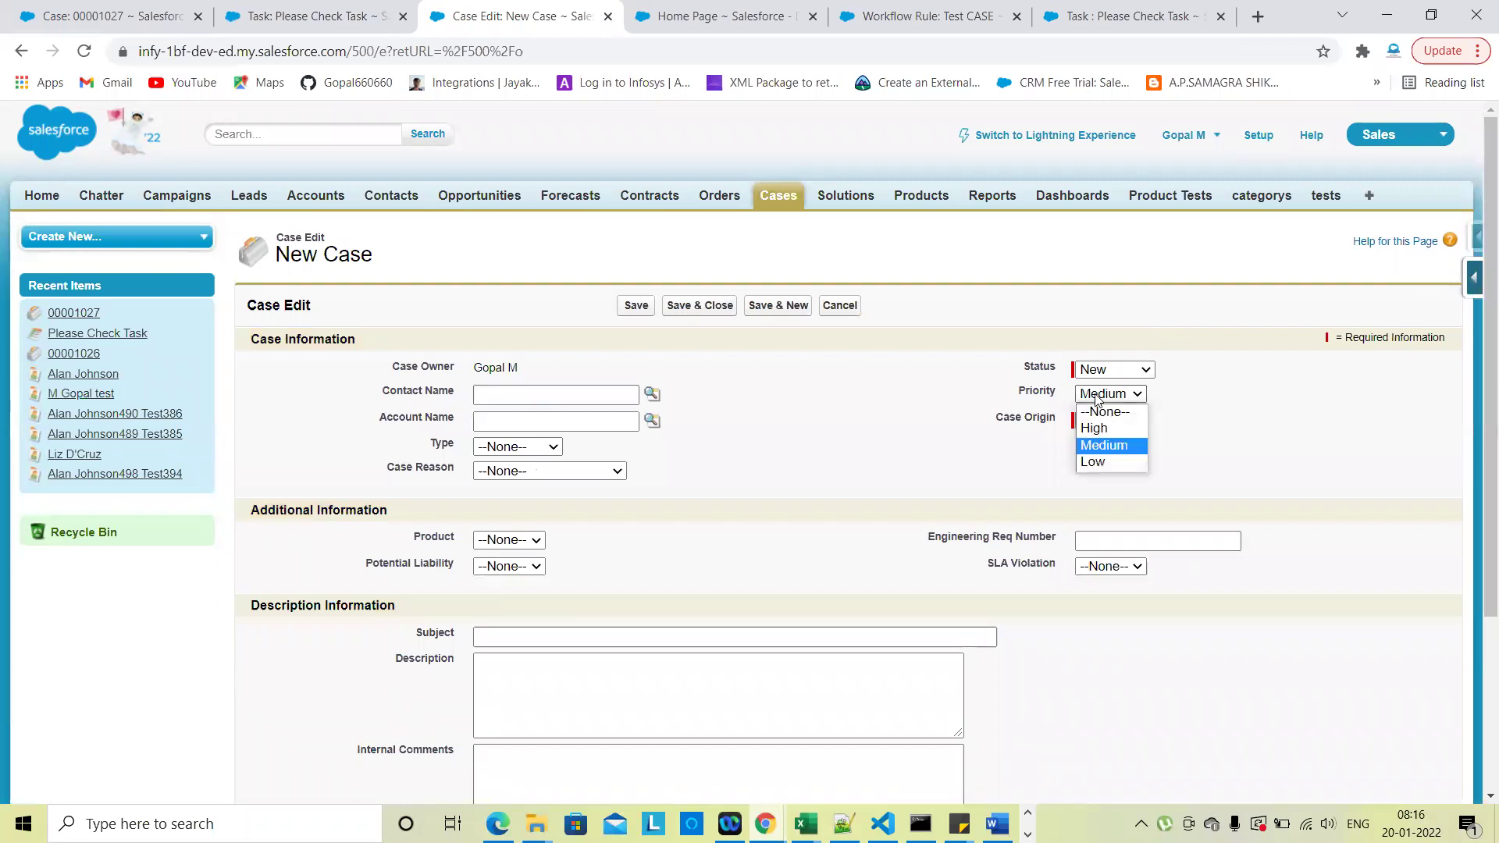
{"action": "left_click", "coordinate": [1103, 445]}
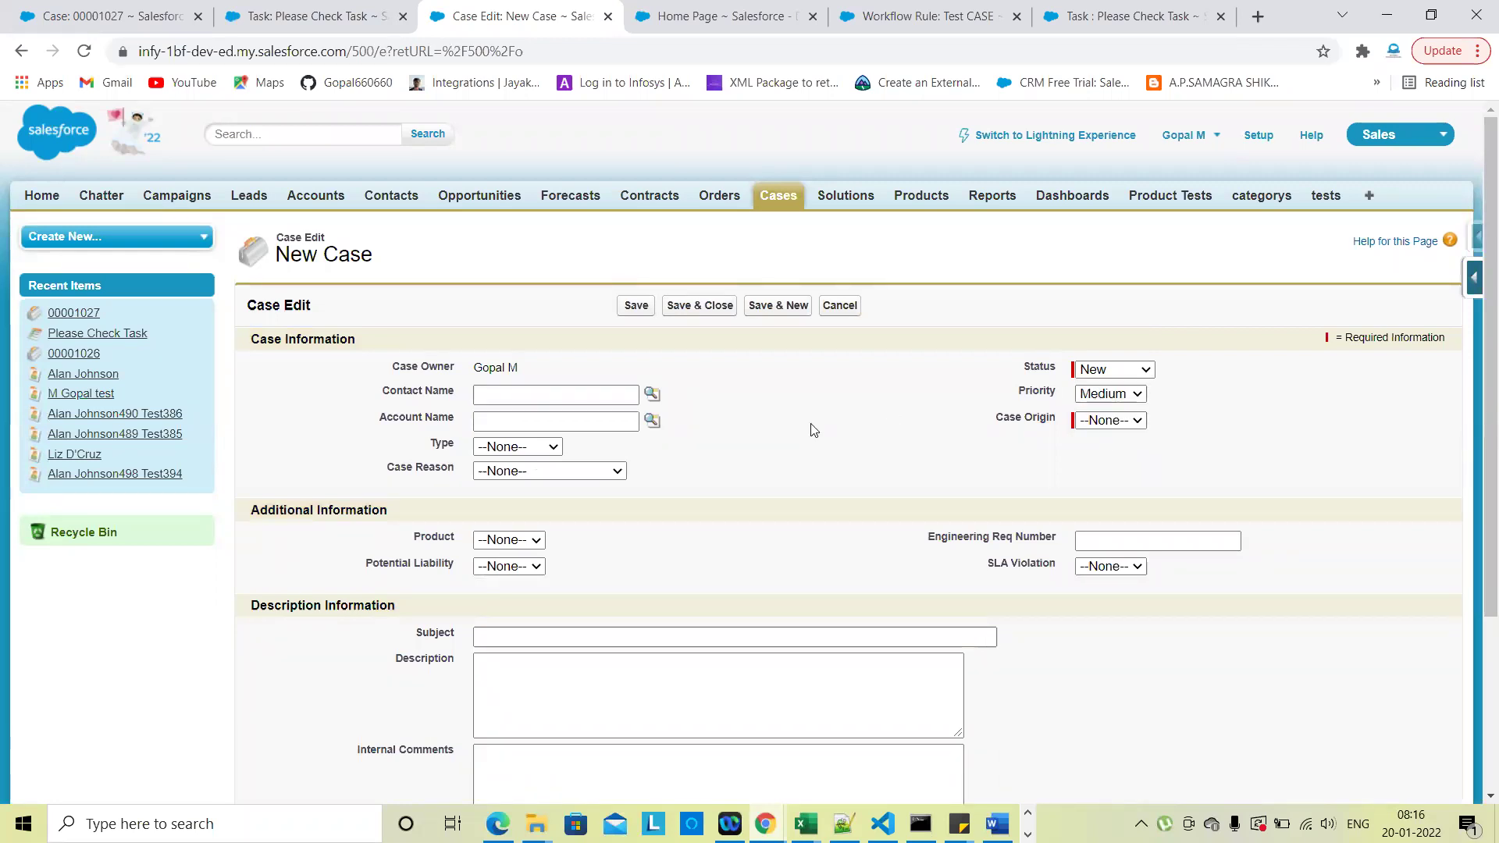
Try to save the medium-priority case, fill in its required case origin with Phone, and save it again
{"action": "left_click", "coordinate": [636, 307]}
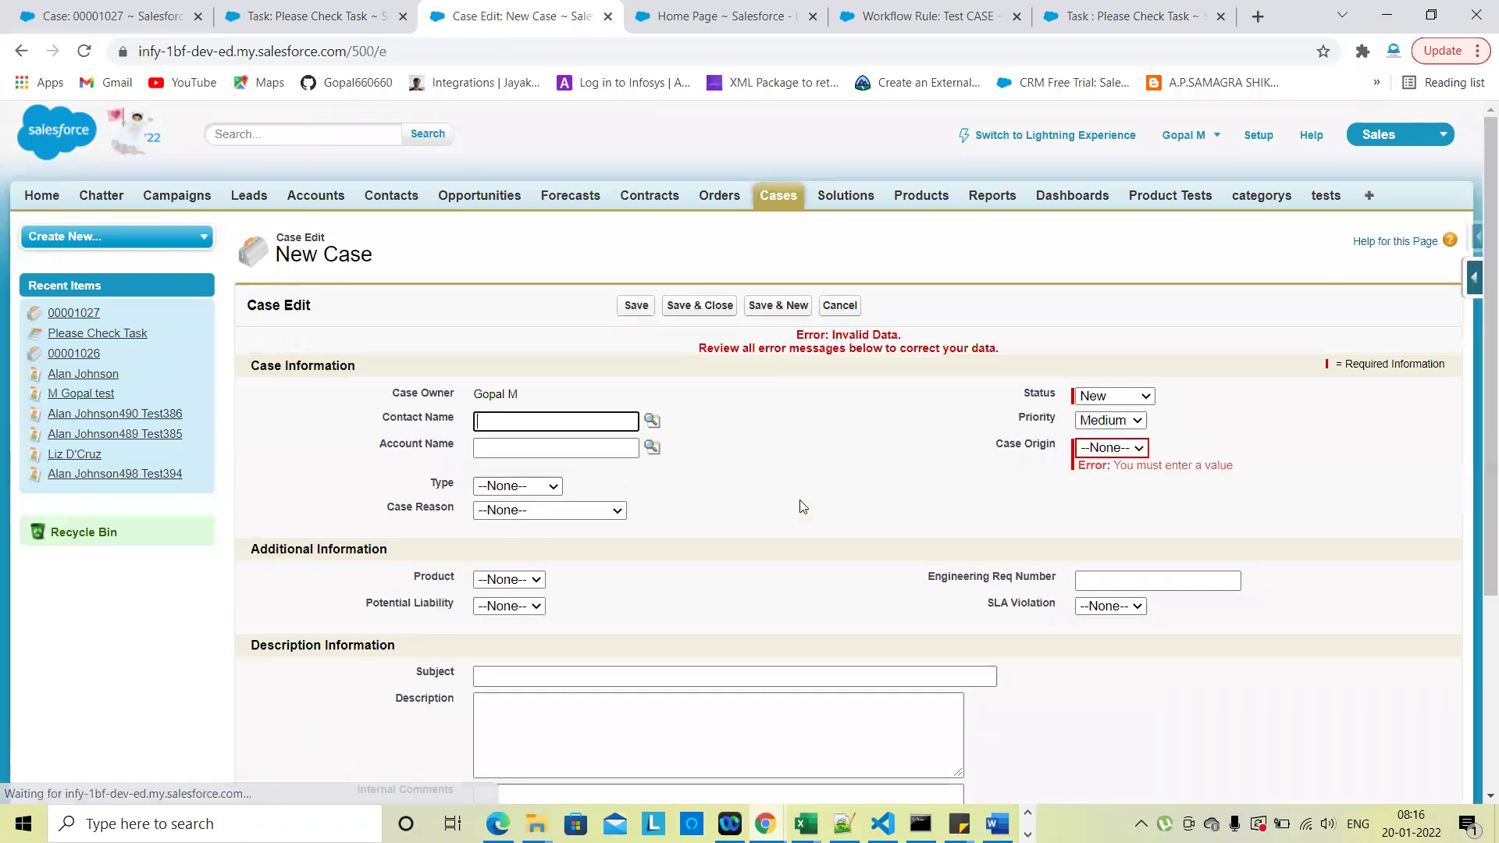
{"action": "left_click", "coordinate": [1138, 449]}
{"action": "left_click", "coordinate": [1119, 485]}
{"action": "left_click", "coordinate": [632, 307]}
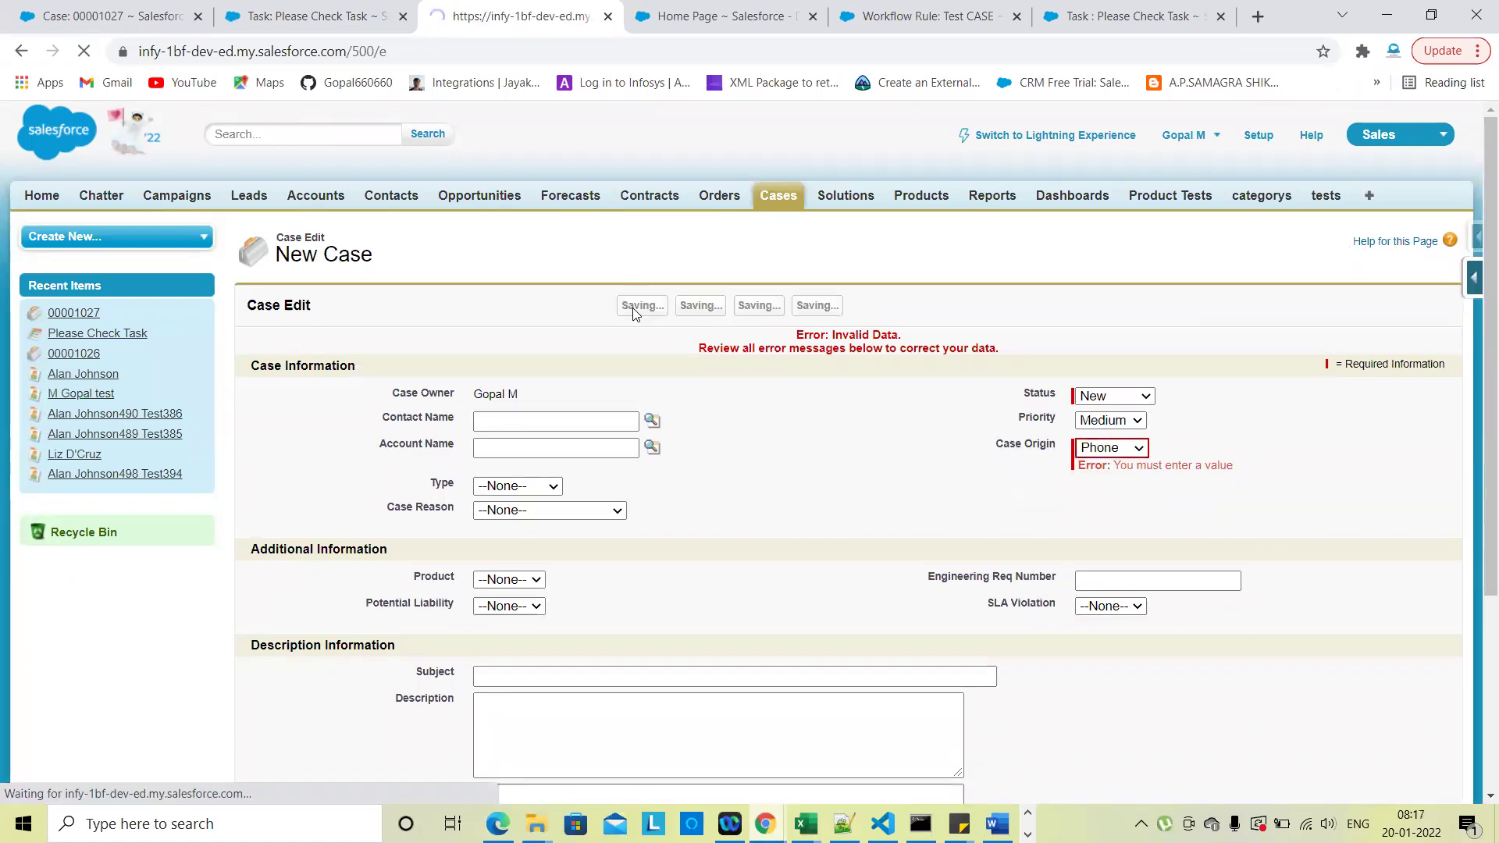
Compare the medium-priority case's open activities with the rule criteria of the Test CASE workflow rule
{"action": "scroll", "coordinate": [749, 546], "scroll_direction": "down", "scroll_amount": 6}
{"action": "scroll", "coordinate": [751, 553], "scroll_direction": "up", "scroll_amount": 2}
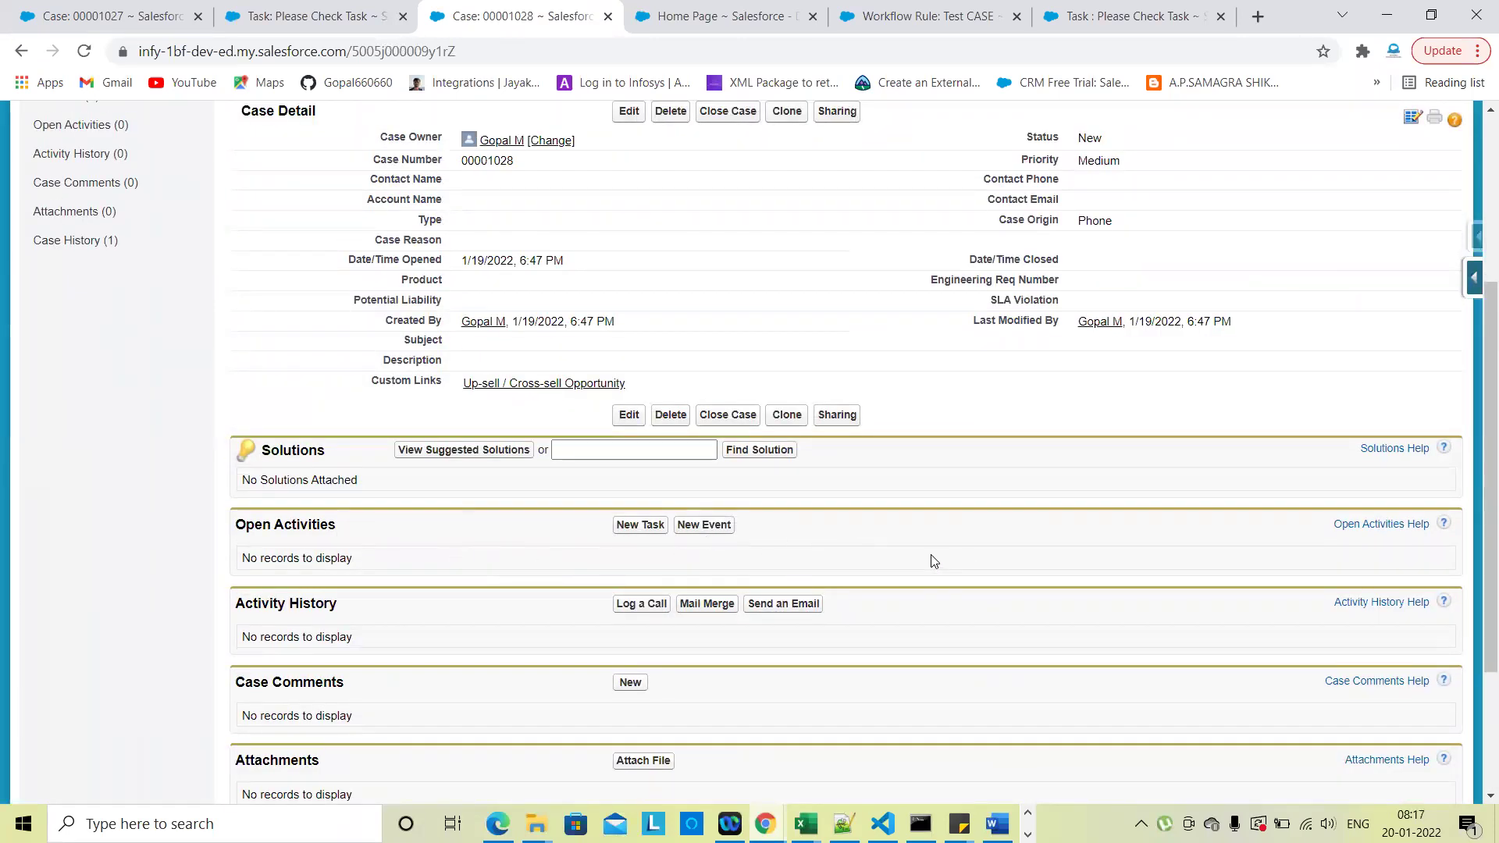
{"action": "scroll", "coordinate": [934, 561], "scroll_direction": "up", "scroll_amount": 1}
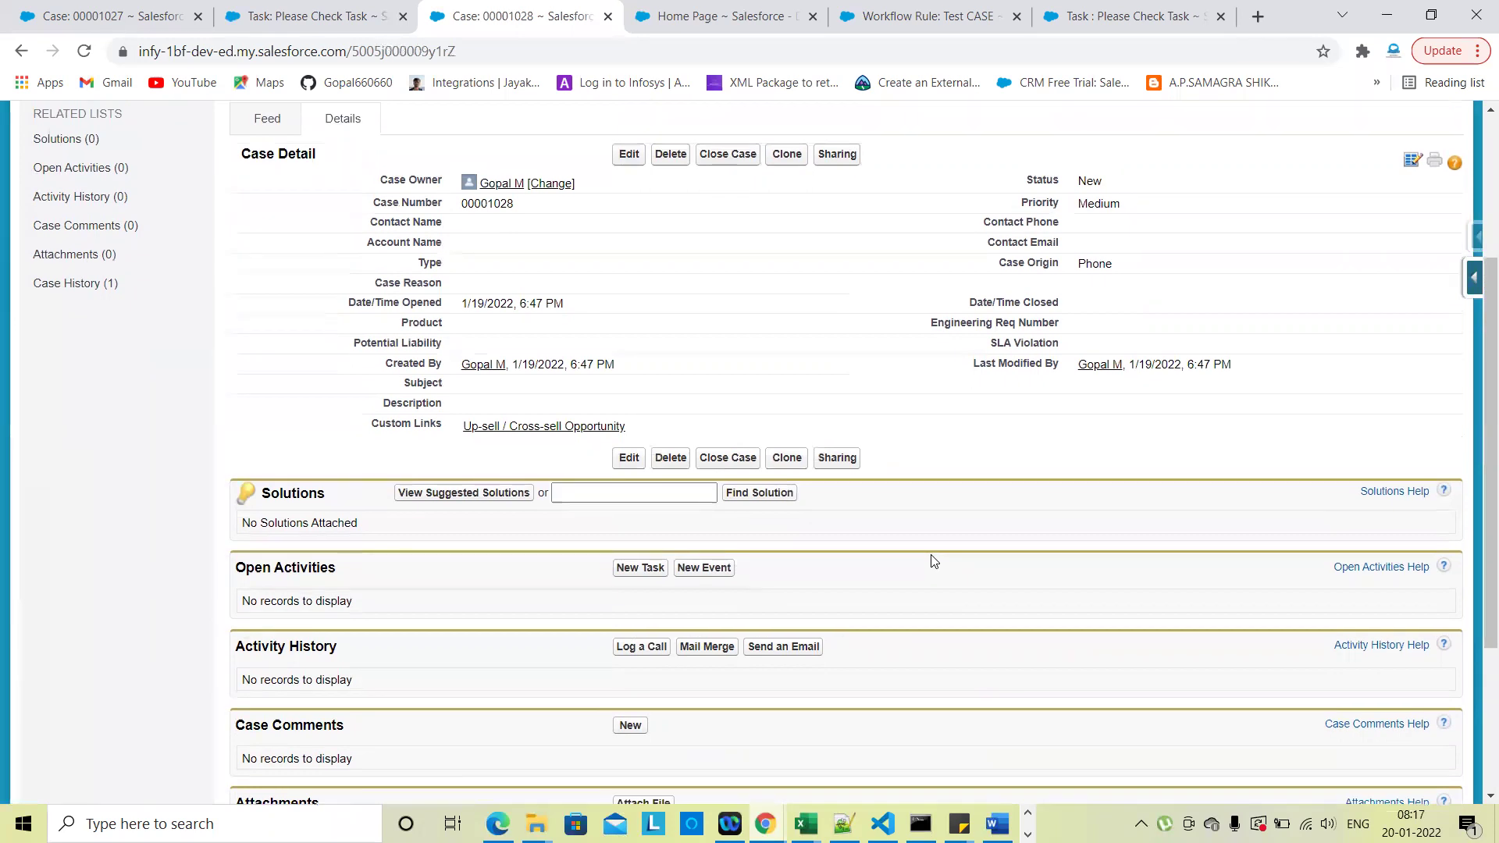
{"action": "left_click", "coordinate": [891, 7]}
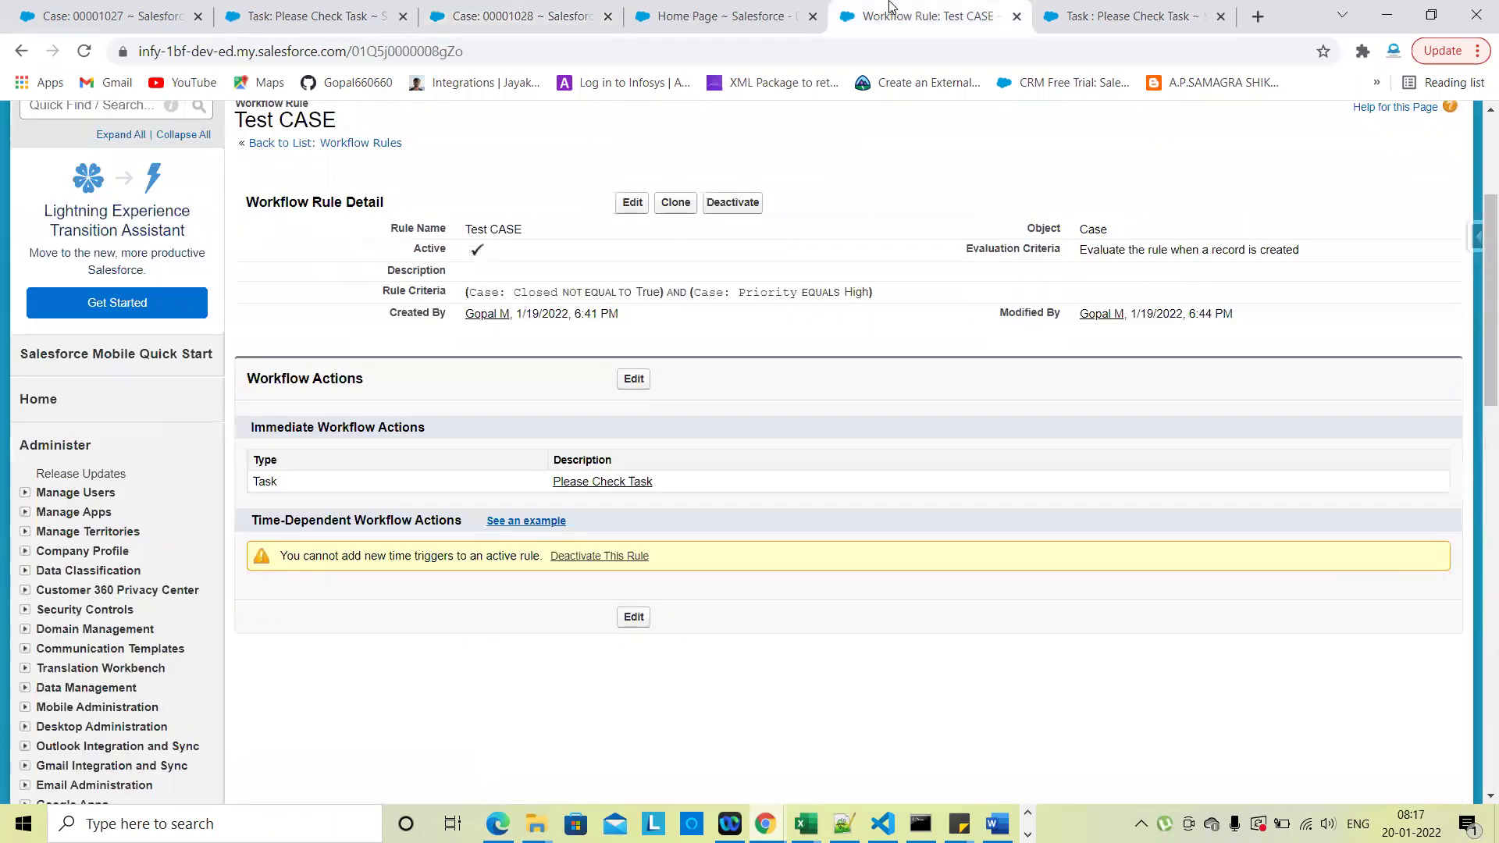
{"action": "left_click", "coordinate": [20, 52]}
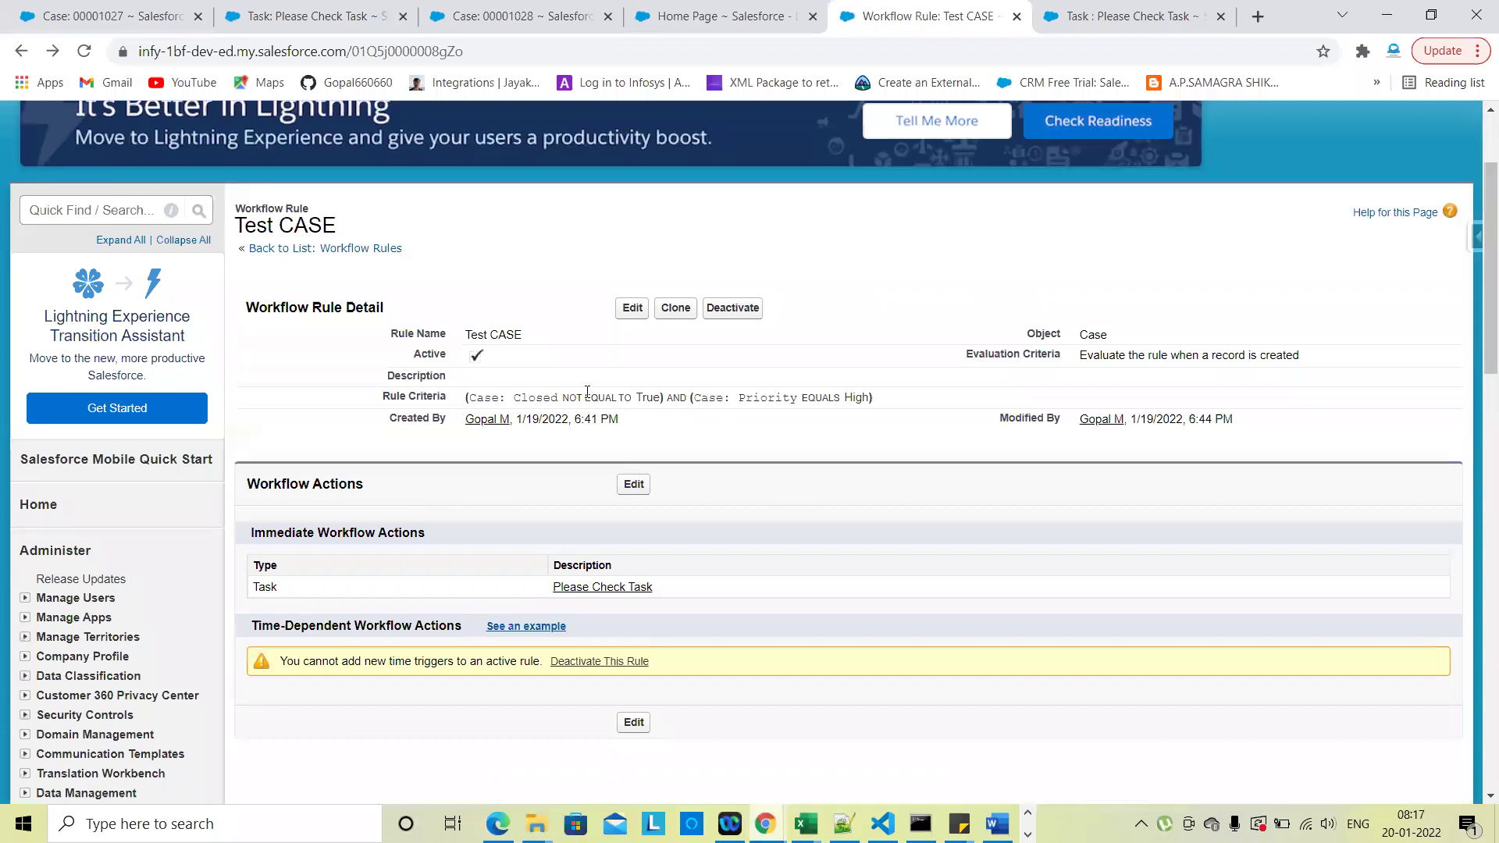
{"action": "triple_click", "coordinate": [588, 394]}
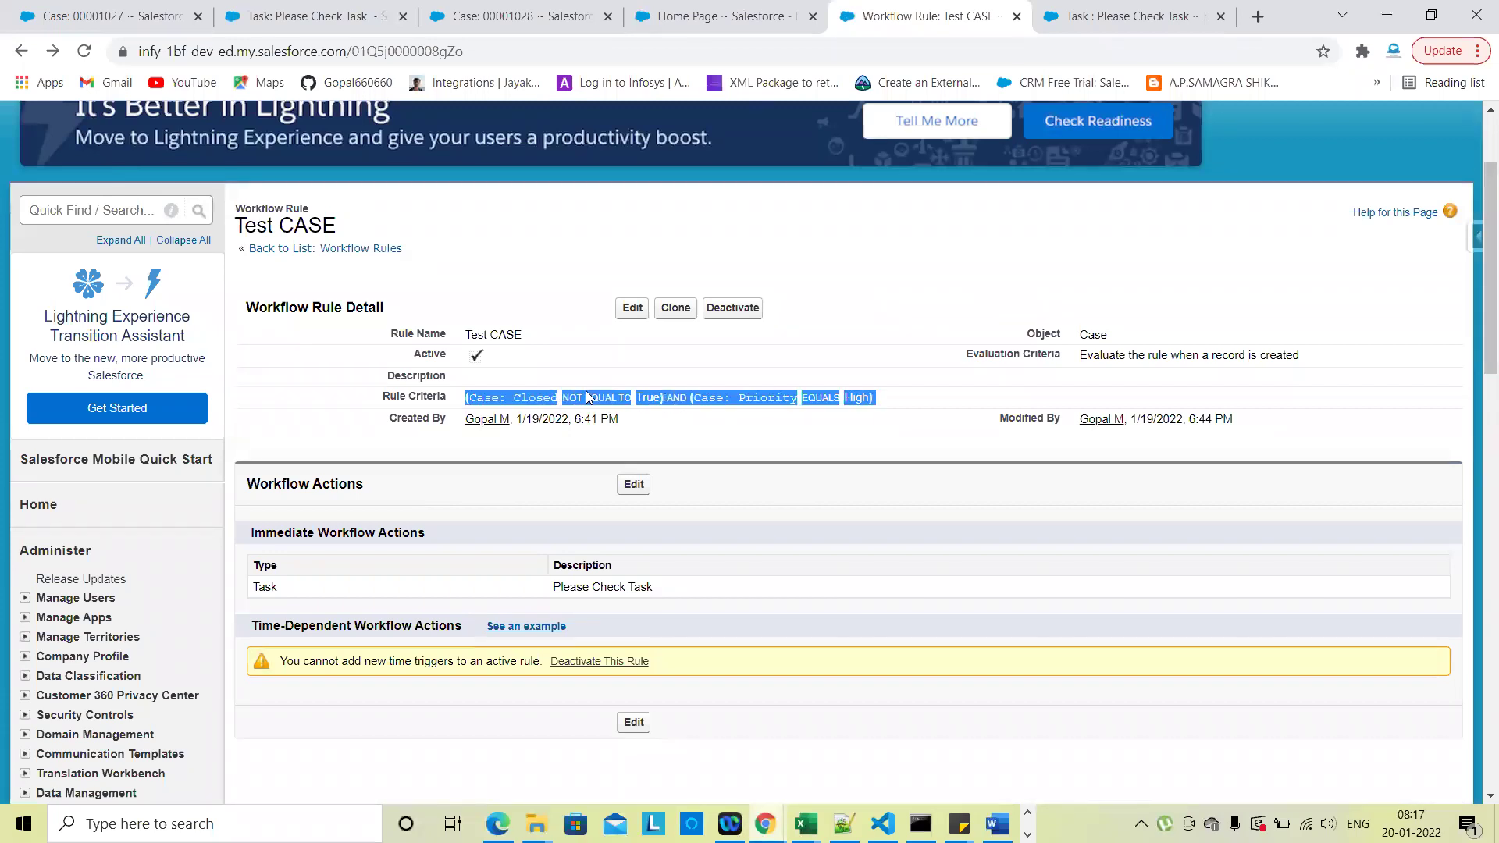
{"action": "left_click", "coordinate": [519, 16]}
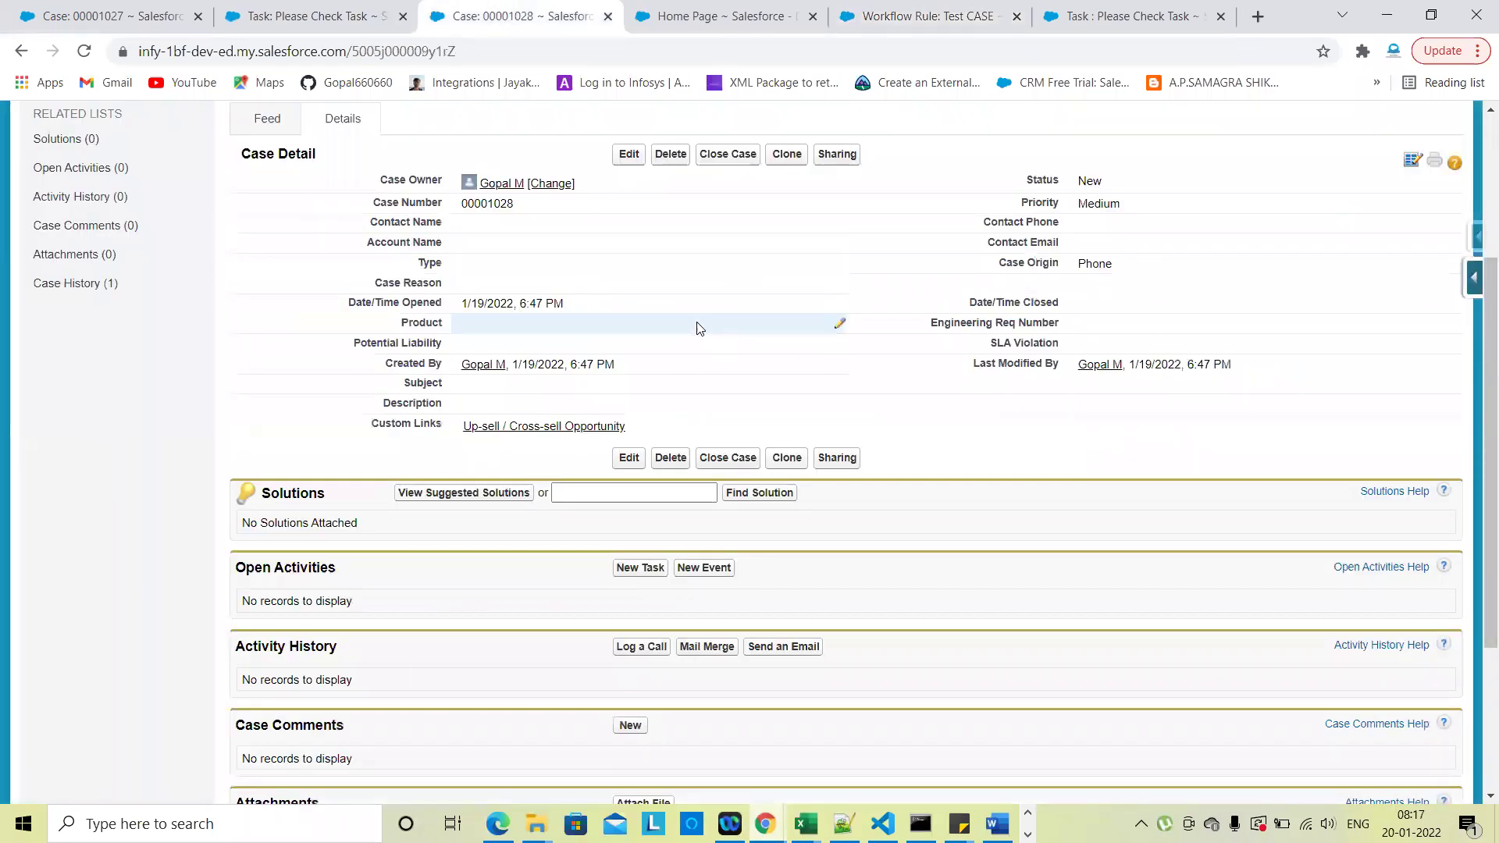
{"action": "scroll", "coordinate": [699, 328], "scroll_direction": "up", "scroll_amount": 1}
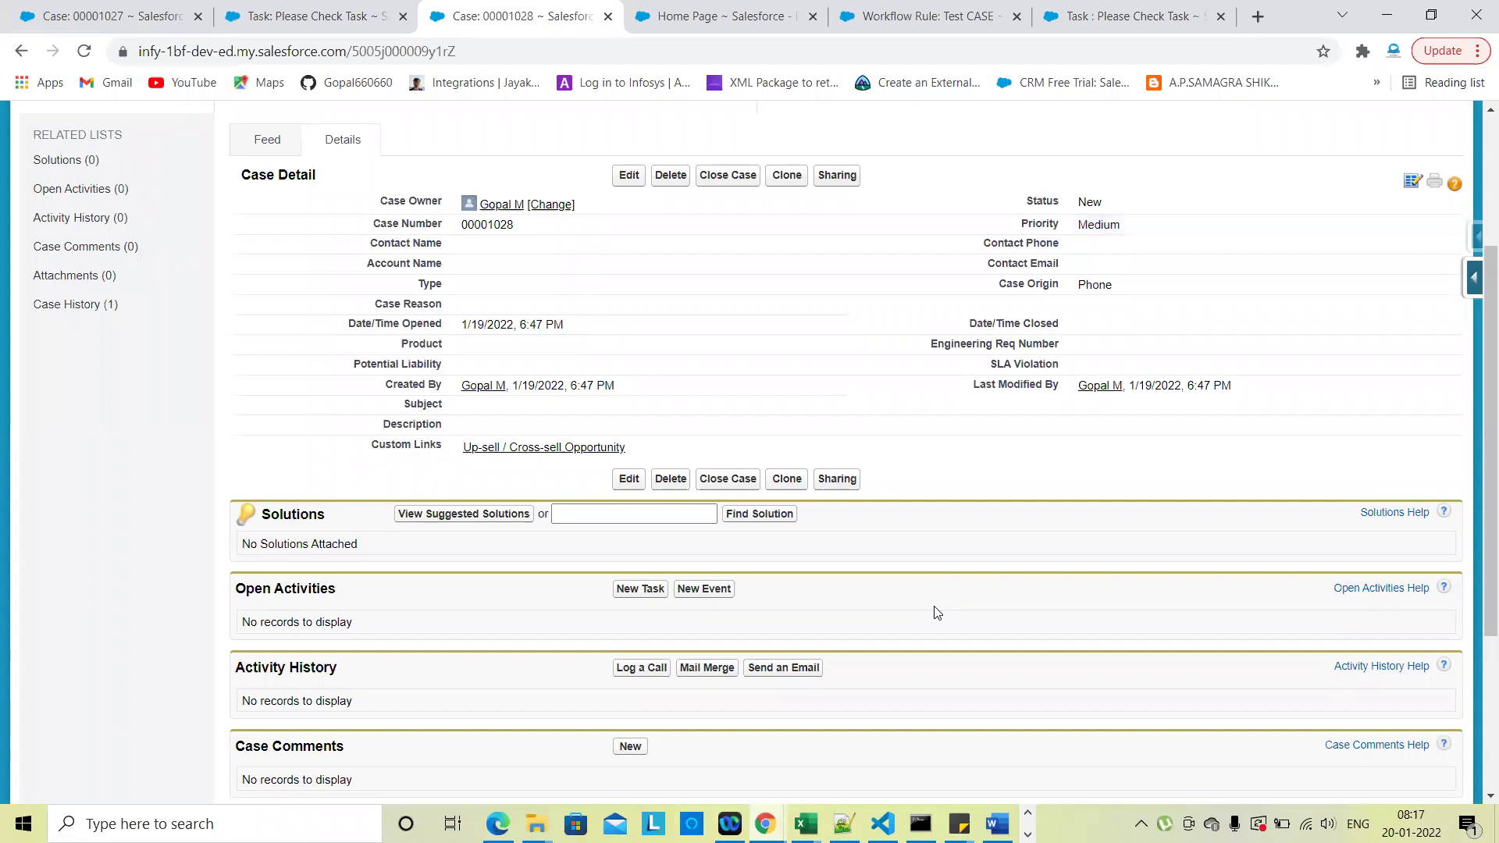
{"action": "left_click", "coordinate": [956, 8]}
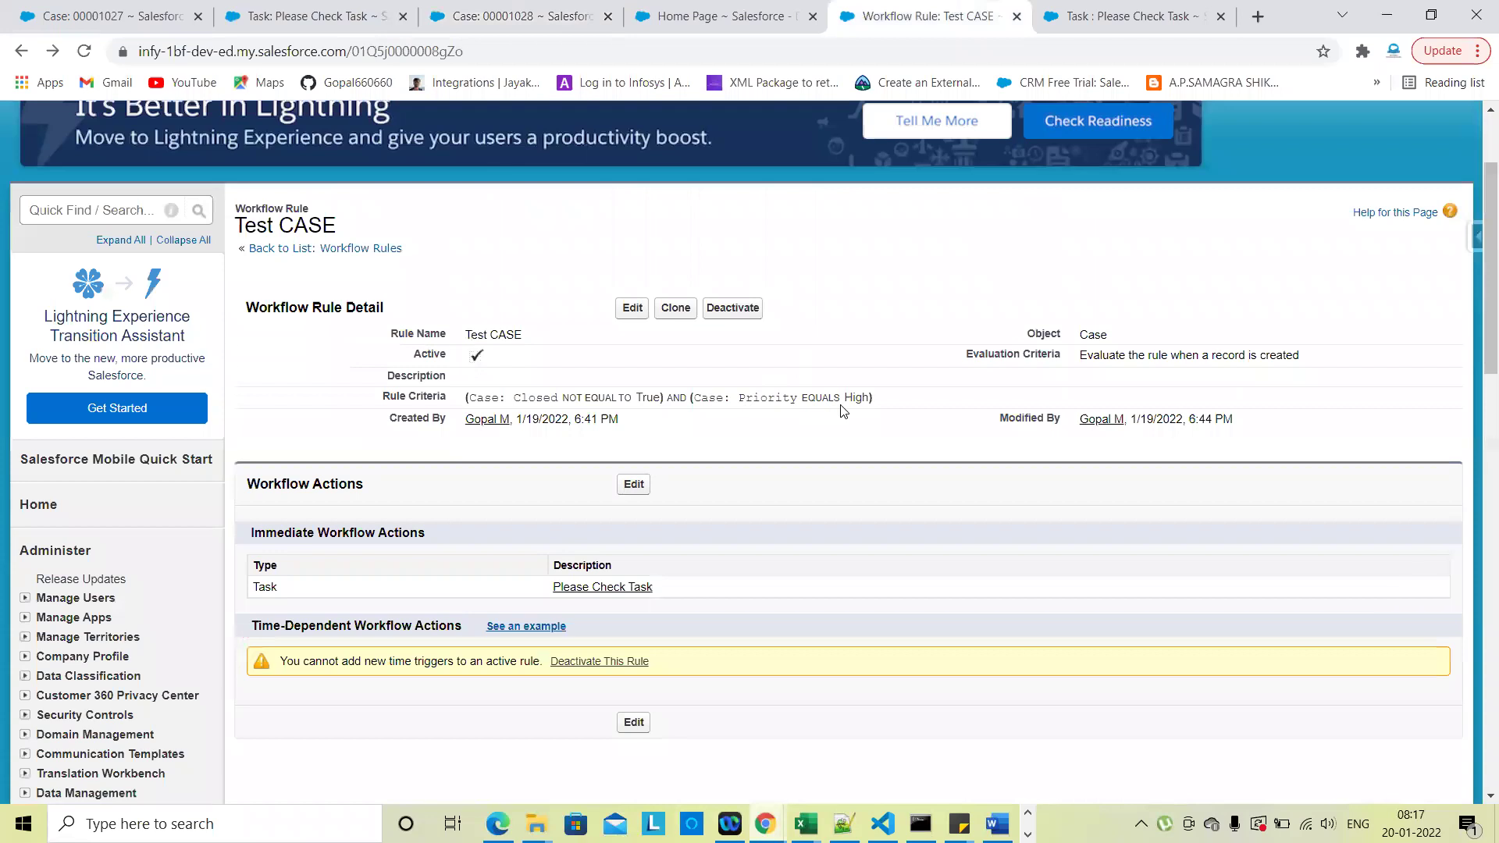
{"action": "left_click", "coordinate": [570, 9]}
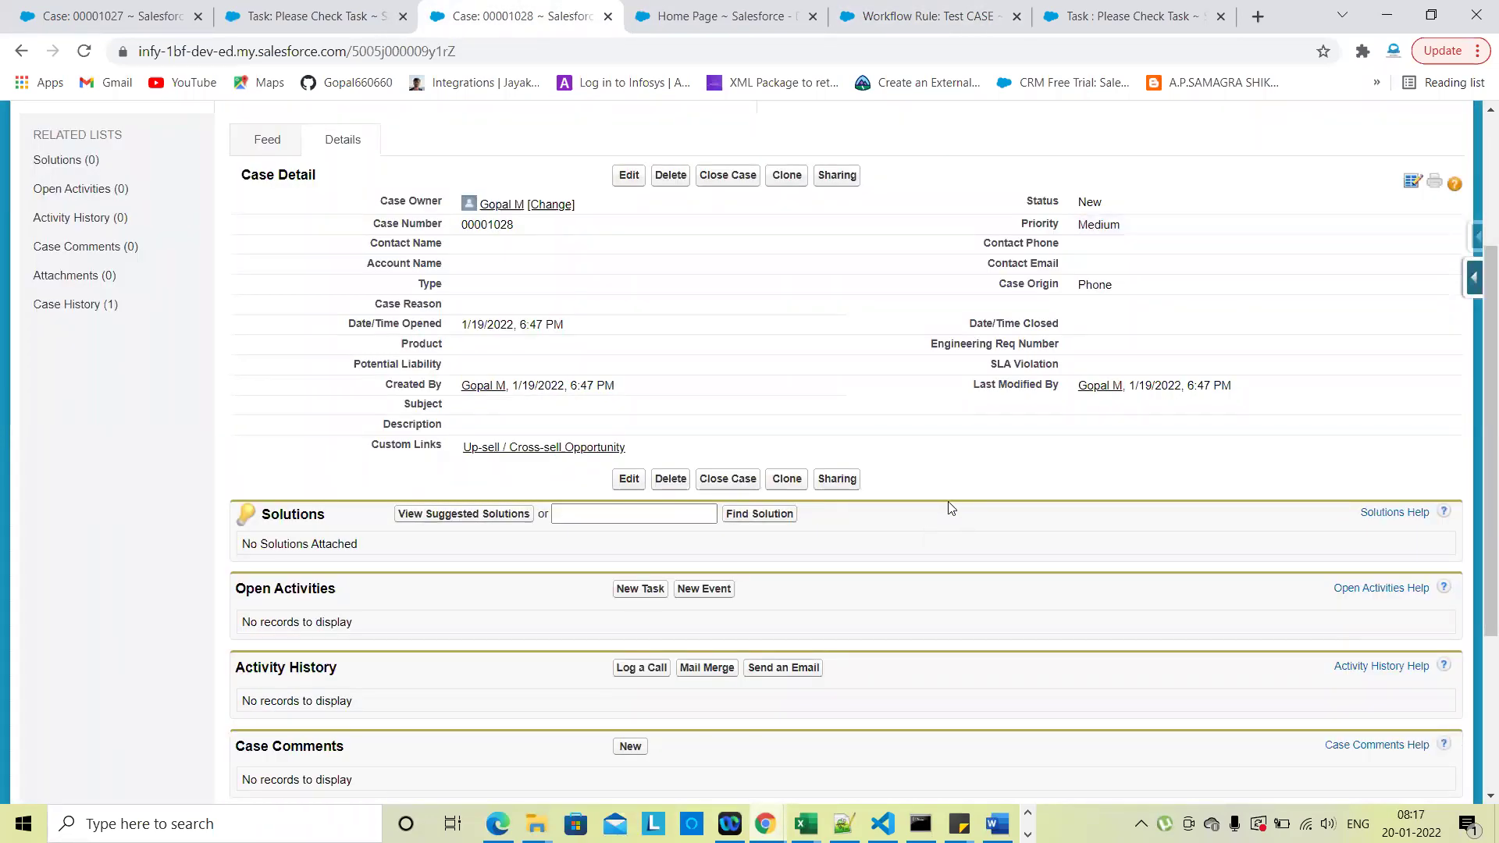
Open the existing high-priority case for editing, save it without changes and check its open activities
{"action": "left_click", "coordinate": [355, 14]}
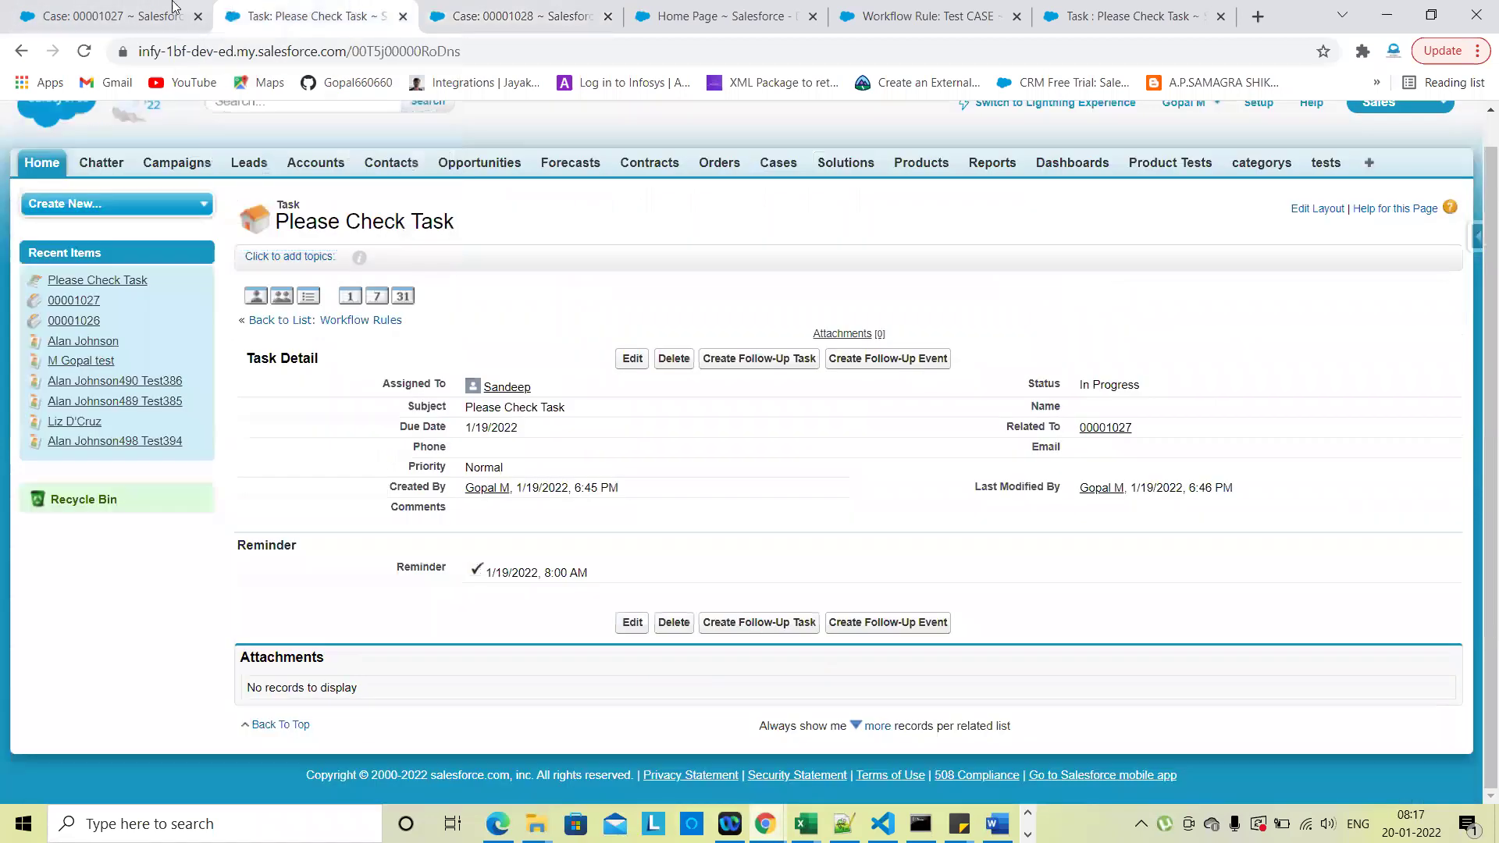
{"action": "left_click", "coordinate": [173, 8]}
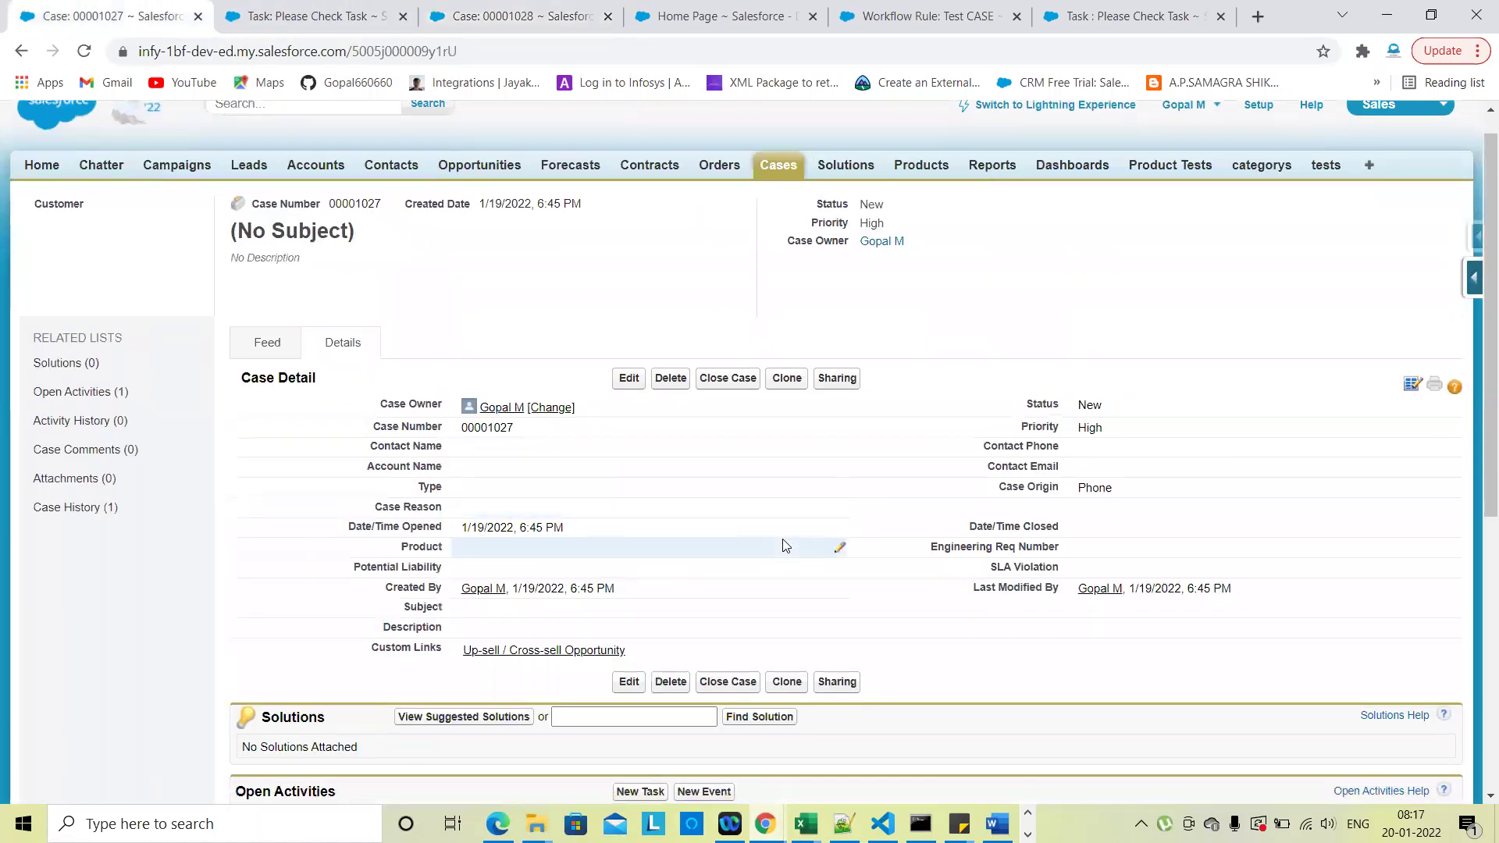
{"action": "scroll", "coordinate": [782, 539], "scroll_direction": "down", "scroll_amount": 3}
{"action": "left_click", "coordinate": [629, 187]}
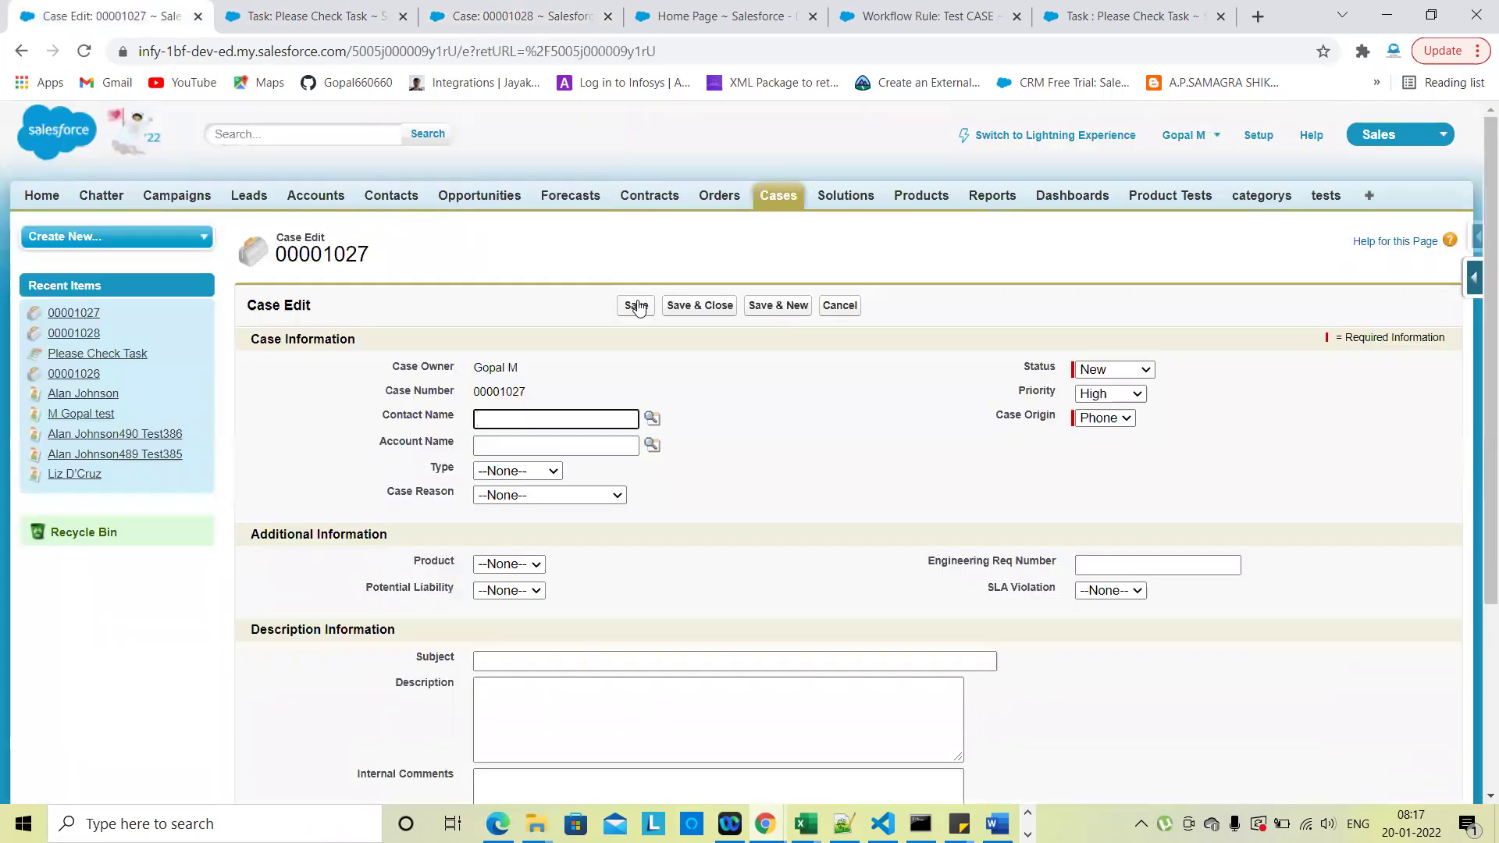
{"action": "scroll", "coordinate": [739, 409], "scroll_direction": "down", "scroll_amount": 2}
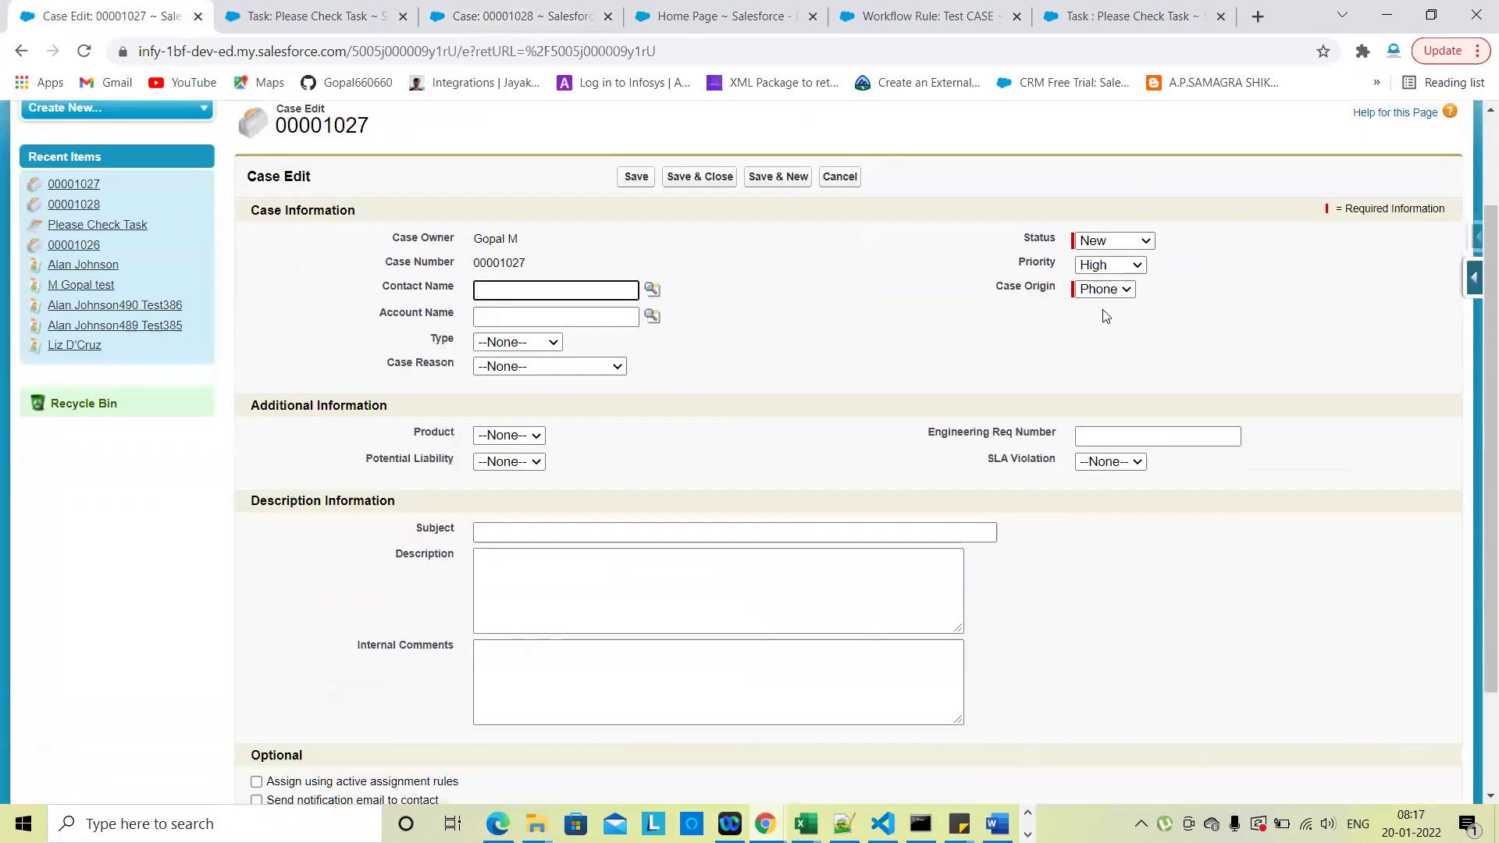
{"action": "scroll", "coordinate": [694, 291], "scroll_direction": "up", "scroll_amount": 1}
{"action": "left_click", "coordinate": [624, 208]}
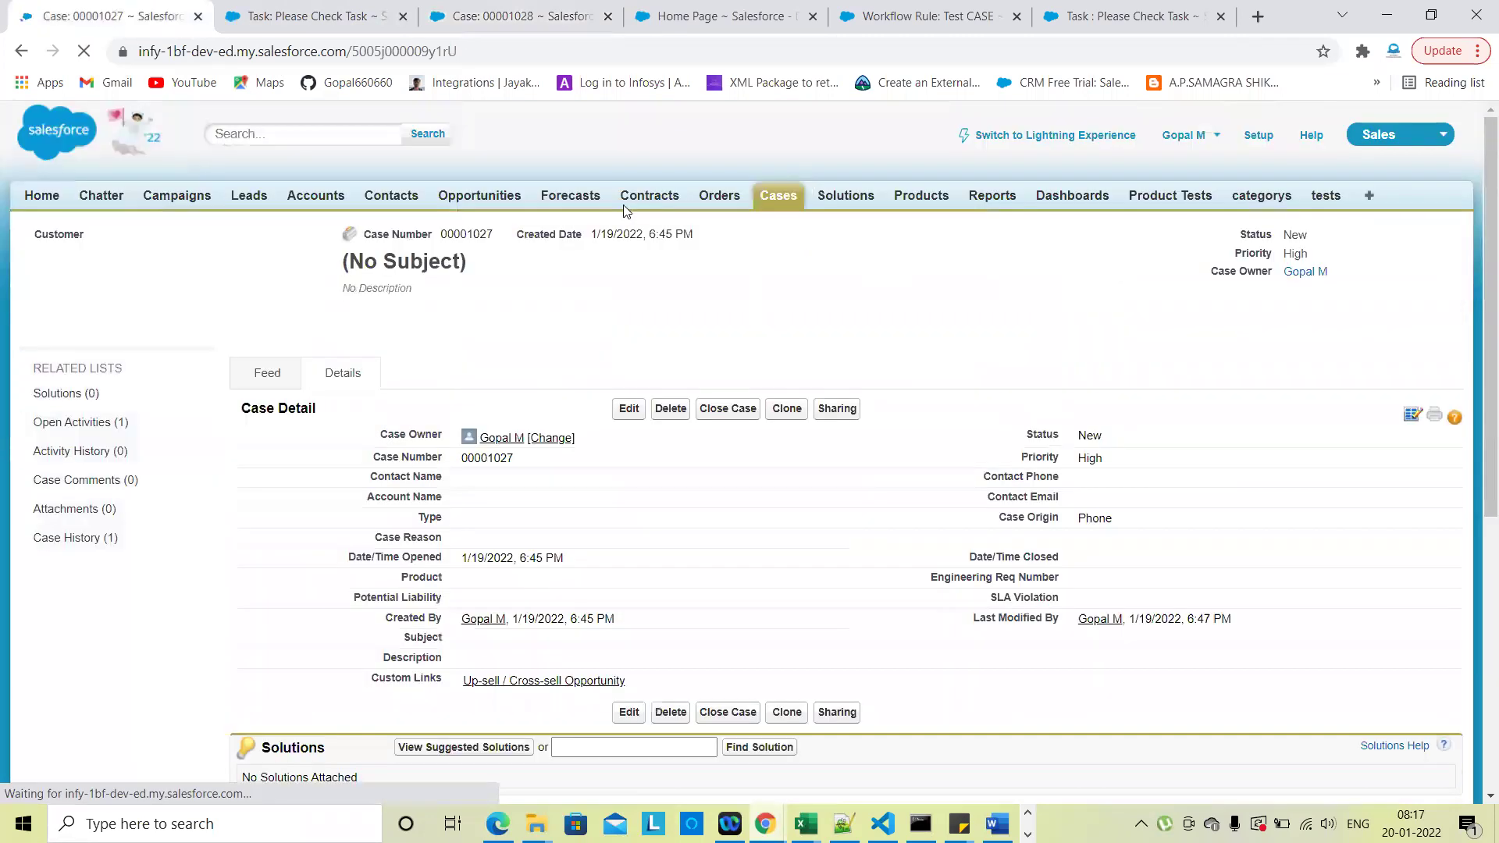
{"action": "scroll", "coordinate": [781, 469], "scroll_direction": "down", "scroll_amount": 2}
{"action": "scroll", "coordinate": [832, 593], "scroll_direction": "down", "scroll_amount": 3}
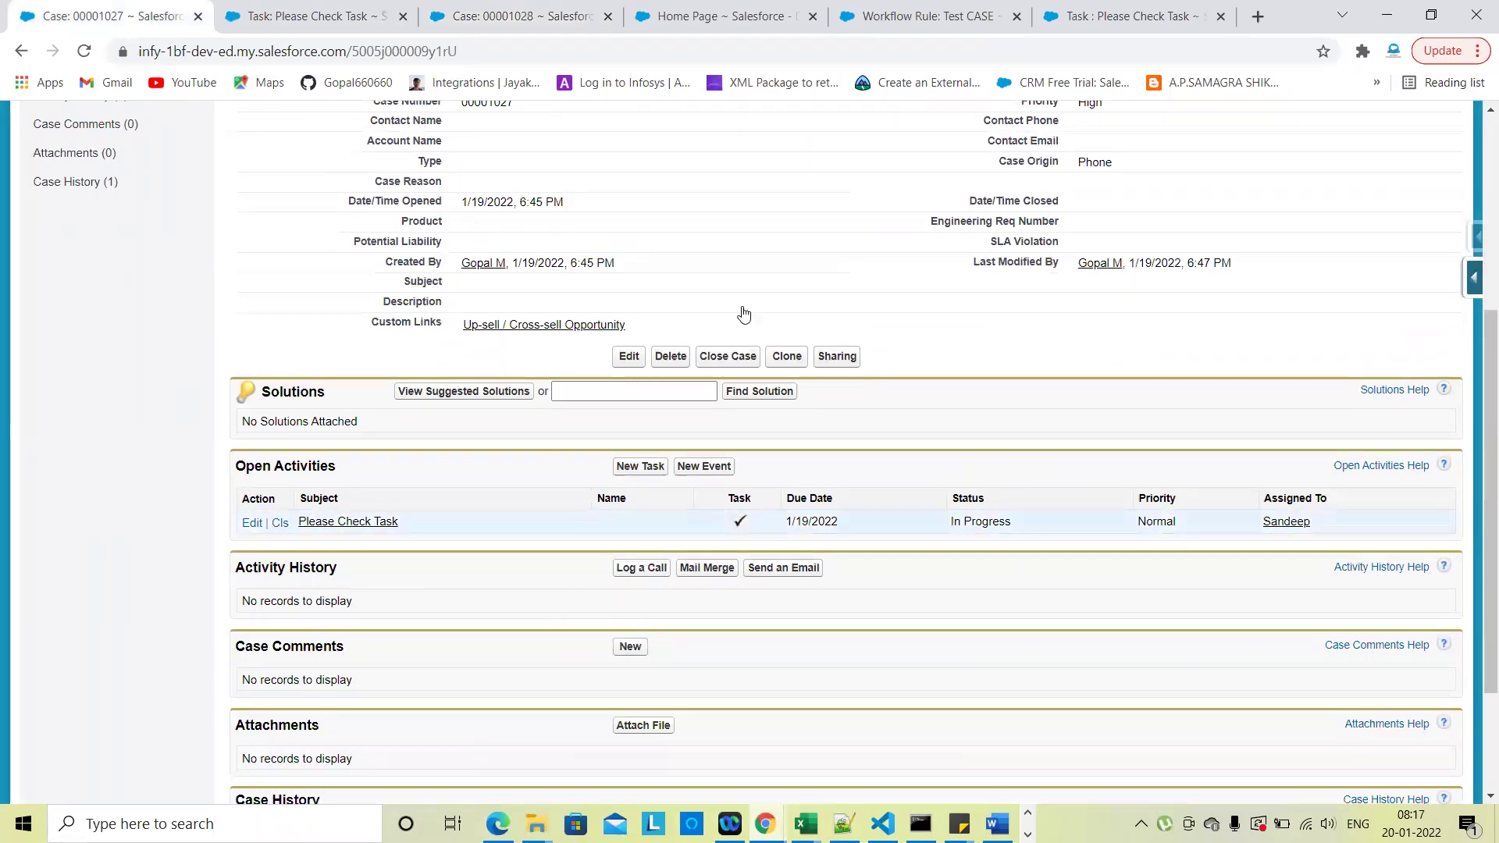
Set the Test CASE rule's evaluation criteria to "created, and every time it's edited" and save the rule
{"action": "left_click", "coordinate": [967, 10]}
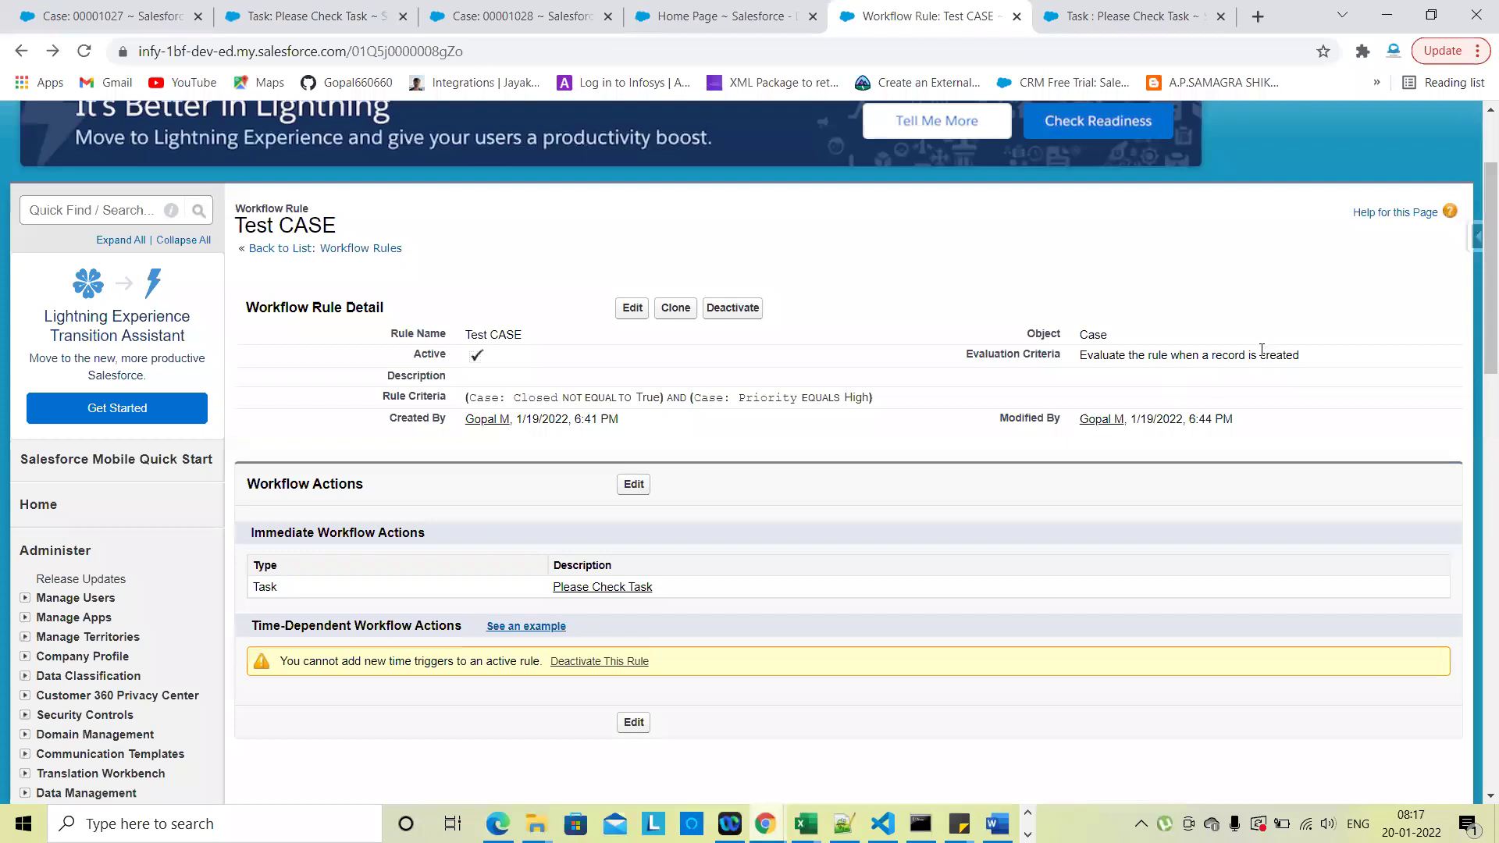
{"action": "left_click", "coordinate": [633, 308]}
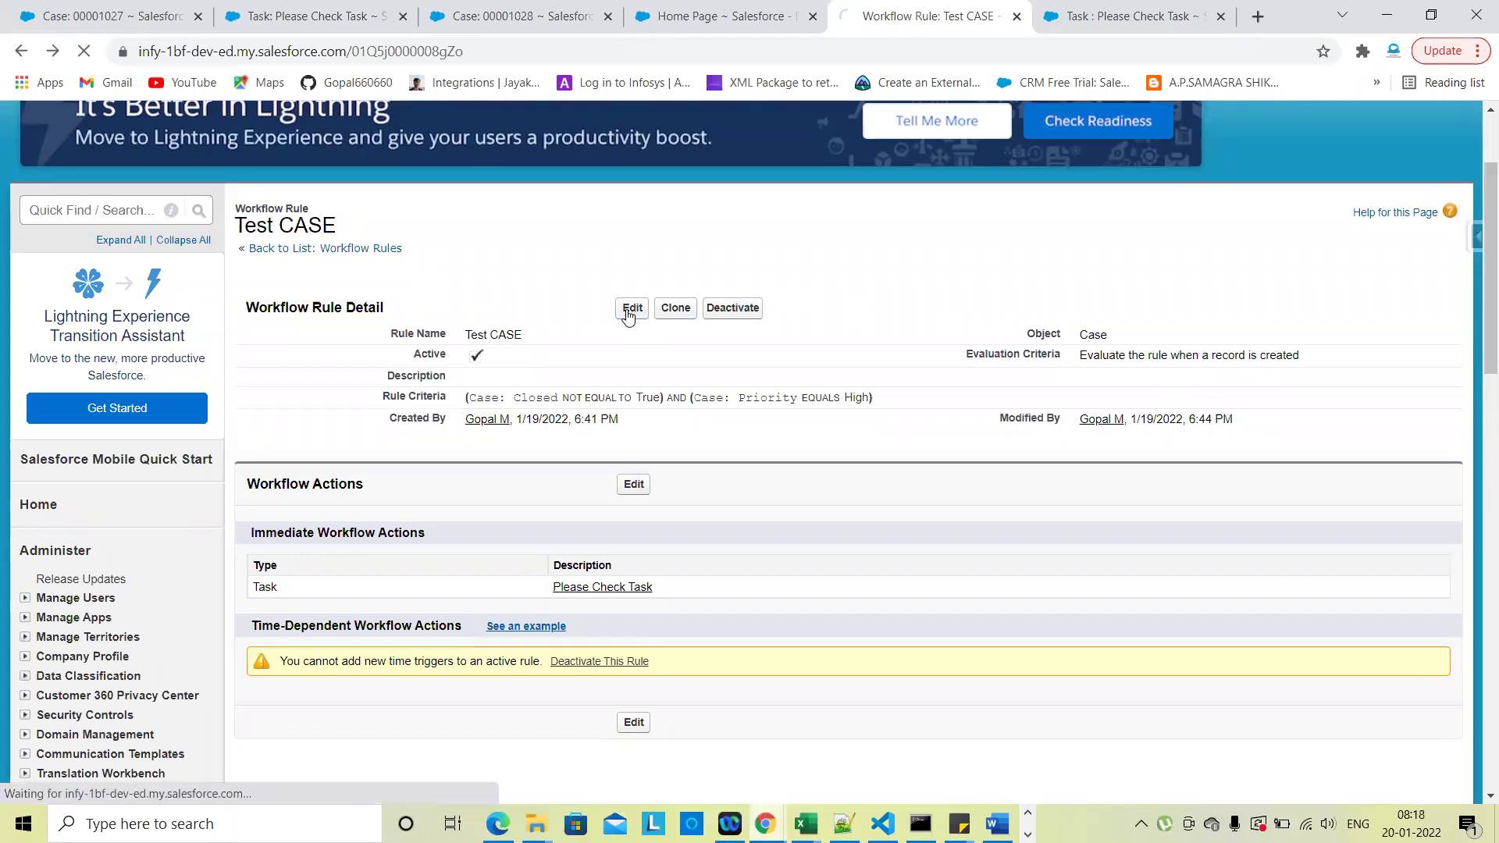
{"action": "scroll", "coordinate": [835, 669], "scroll_direction": "down", "scroll_amount": 5}
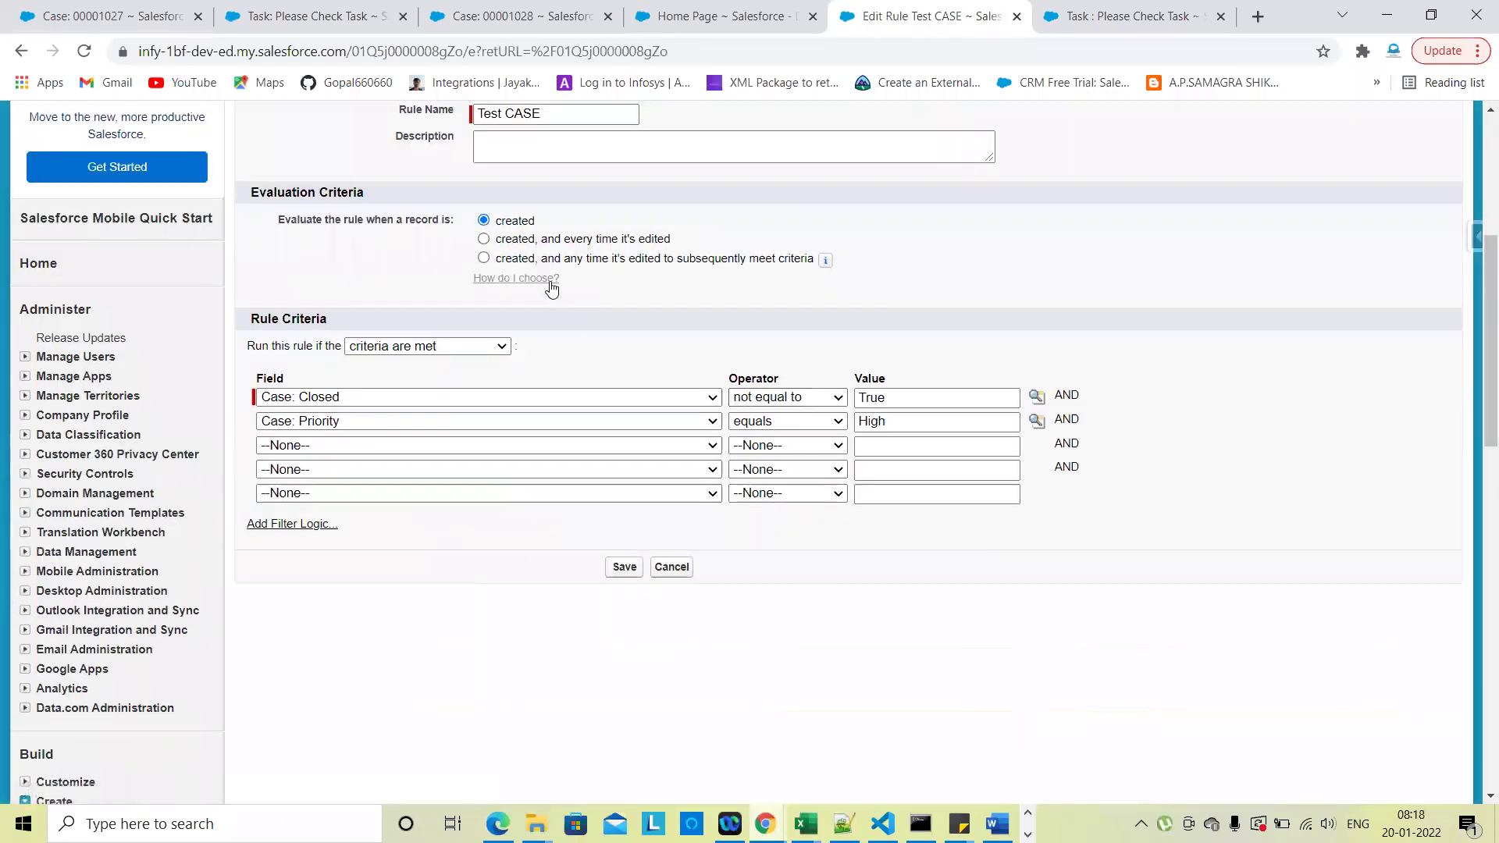
{"action": "left_click", "coordinate": [165, 10]}
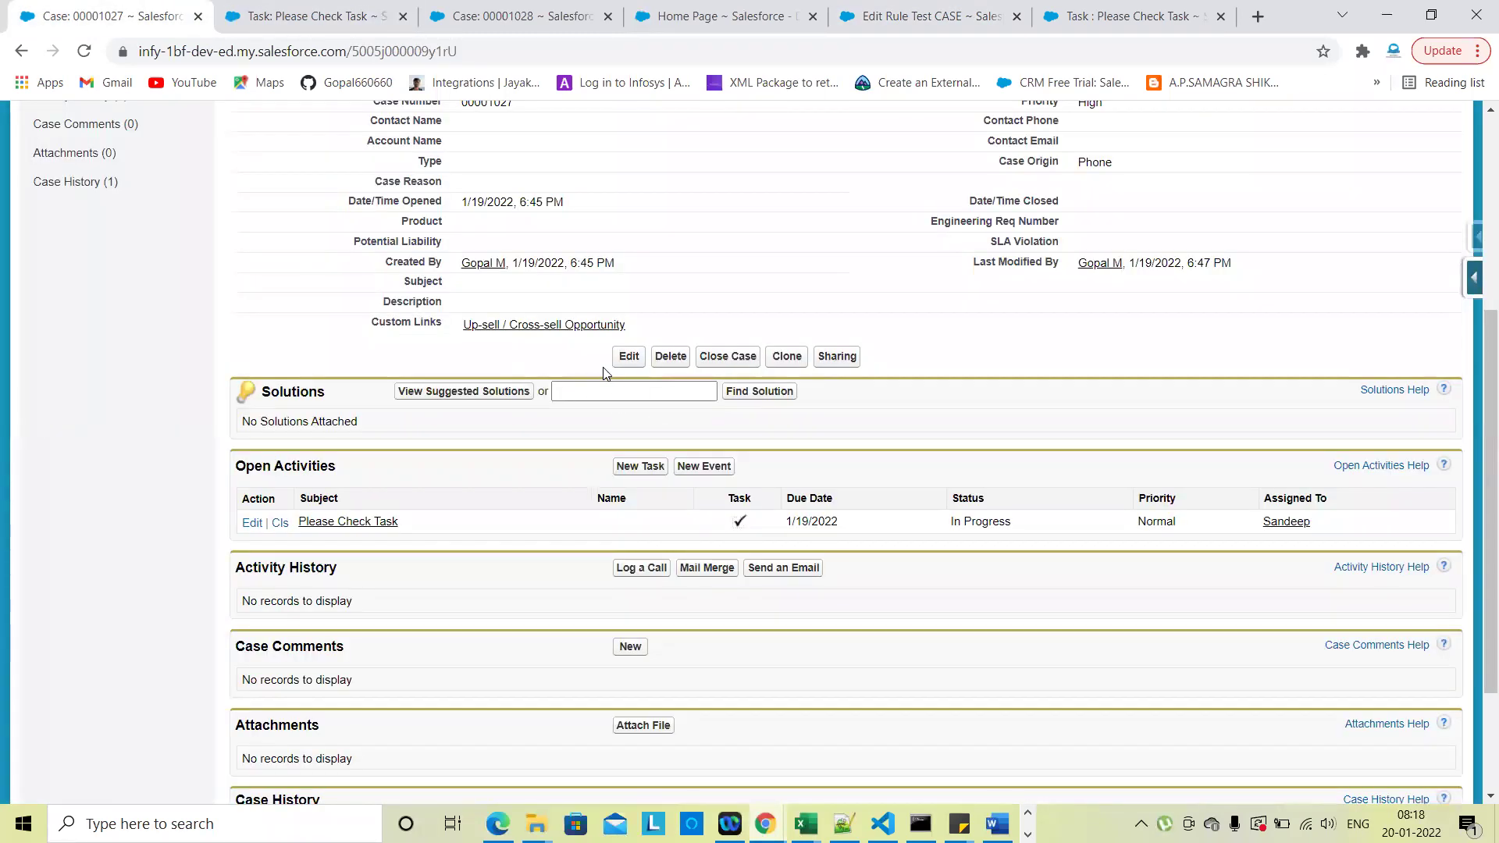
{"action": "scroll", "coordinate": [741, 398], "scroll_direction": "up", "scroll_amount": 3}
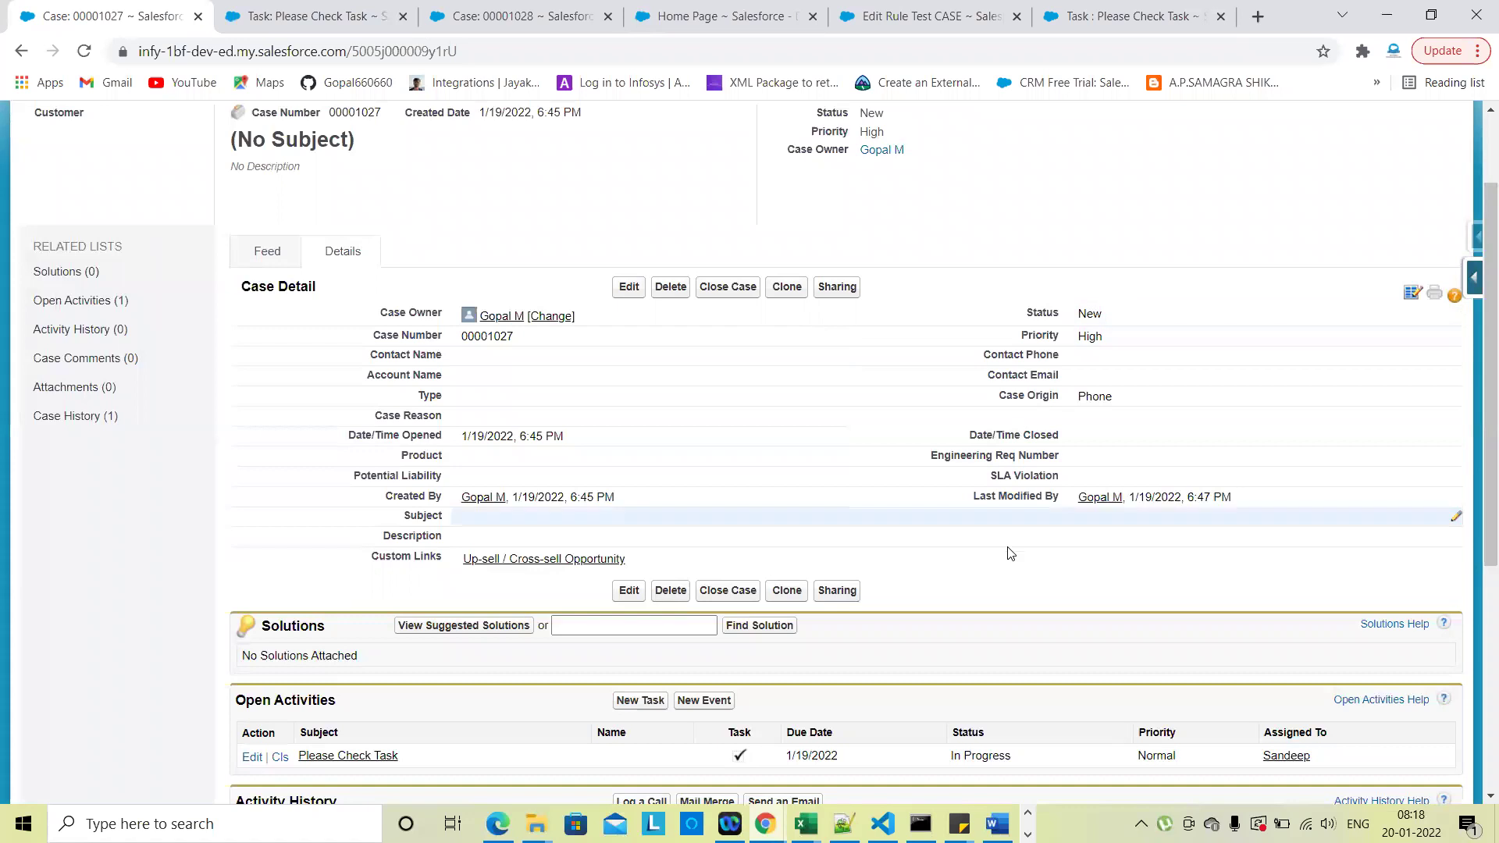
{"action": "scroll", "coordinate": [897, 676], "scroll_direction": "down", "scroll_amount": 2}
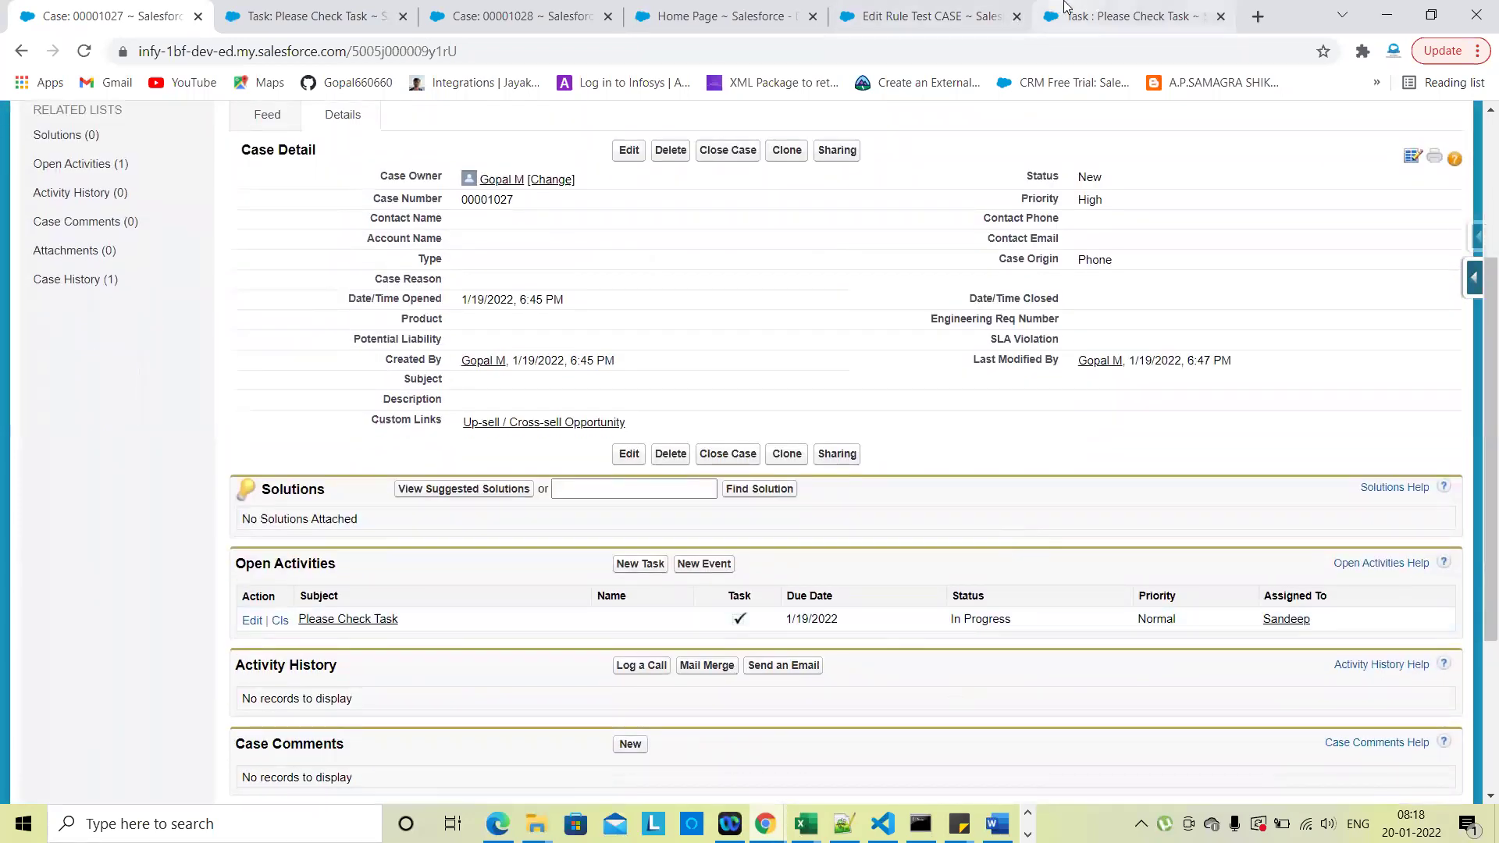
{"action": "left_click", "coordinate": [1202, 9]}
{"action": "left_click", "coordinate": [902, 6]}
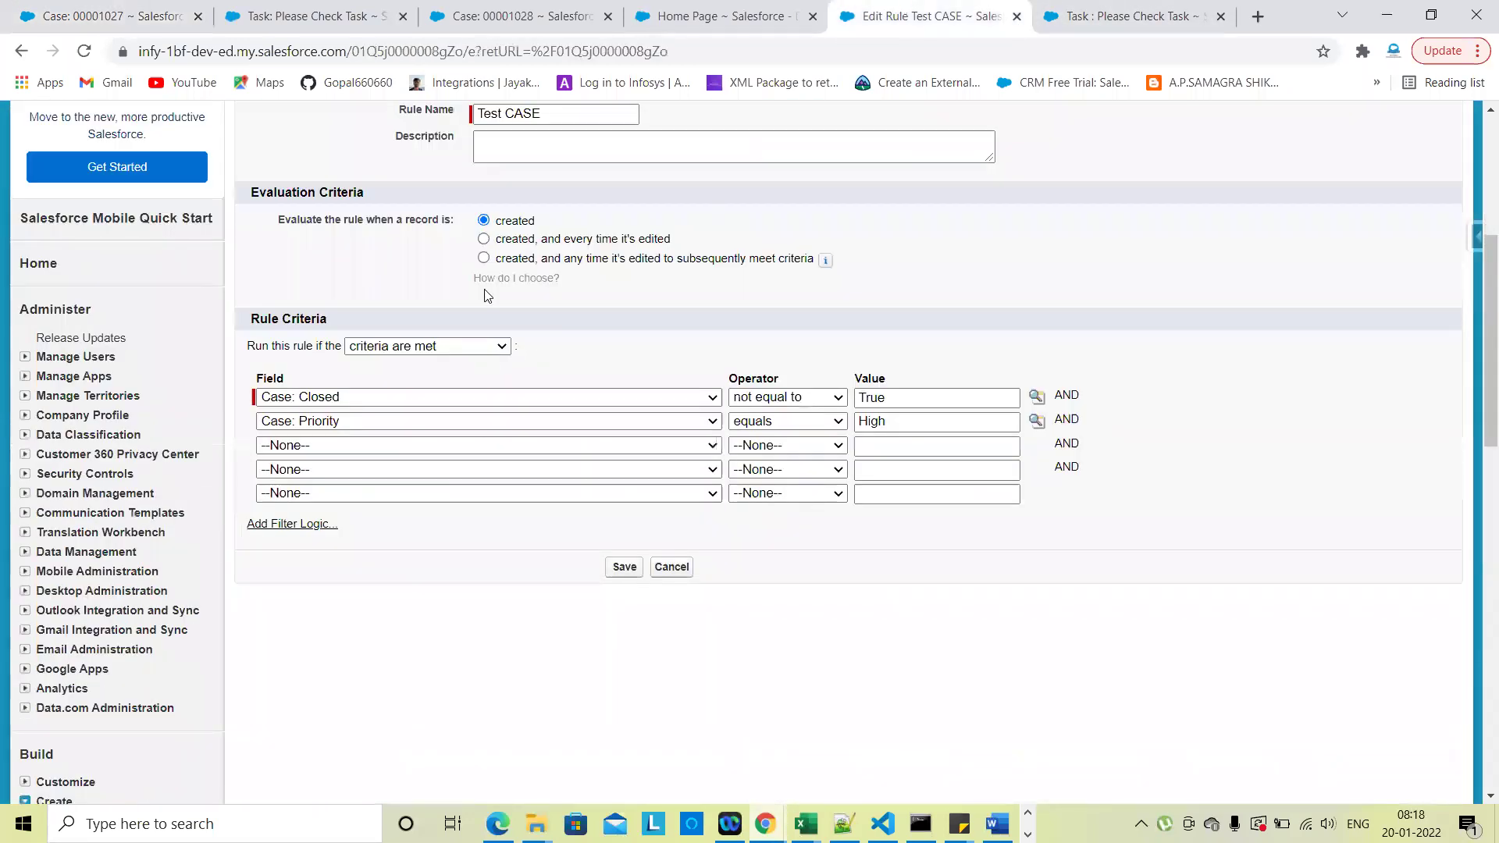
{"action": "left_click", "coordinate": [484, 239]}
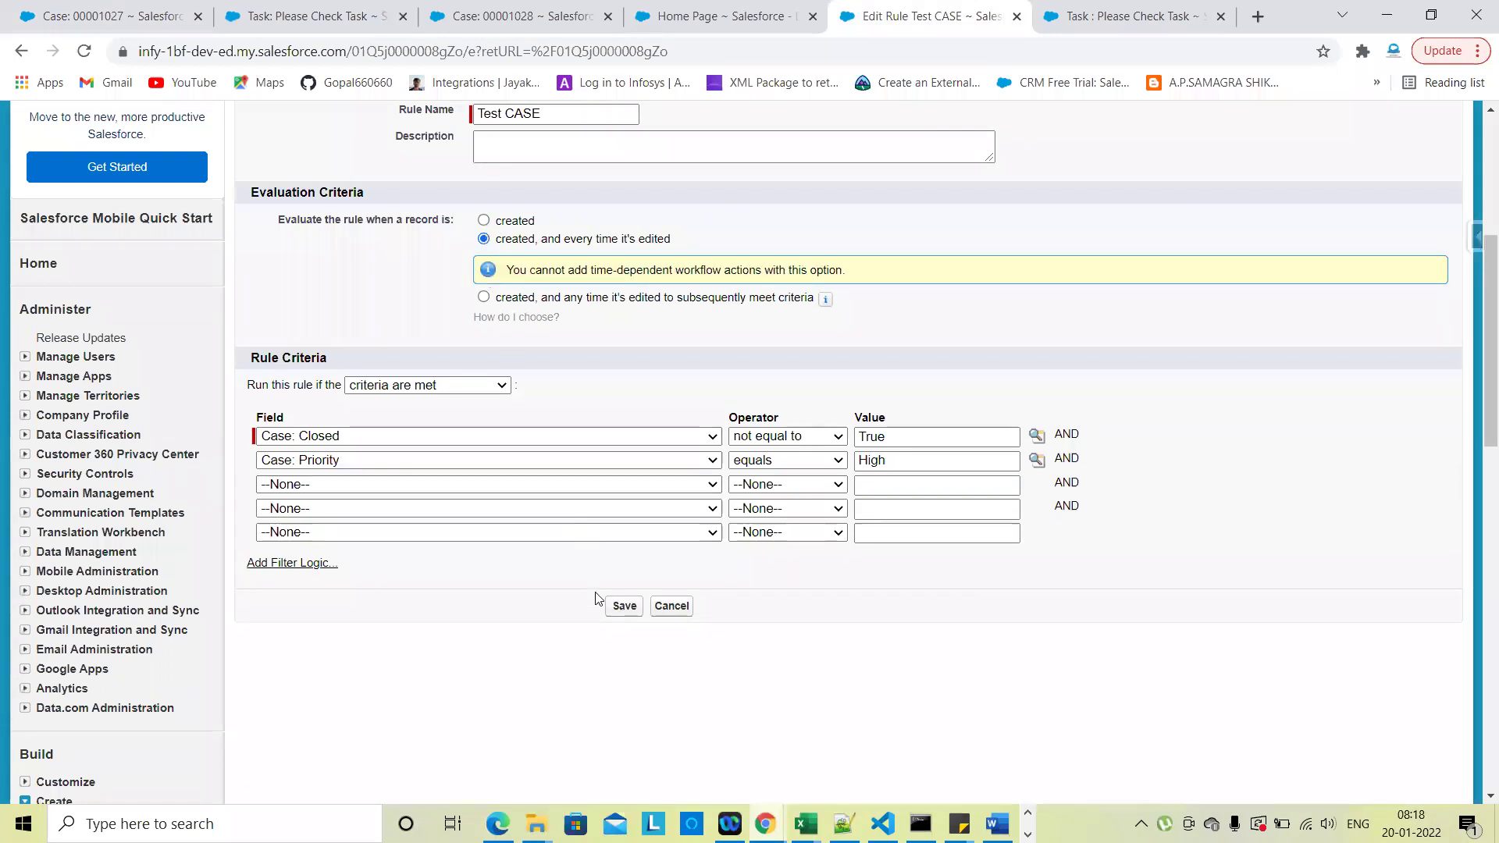
{"action": "left_click", "coordinate": [616, 608]}
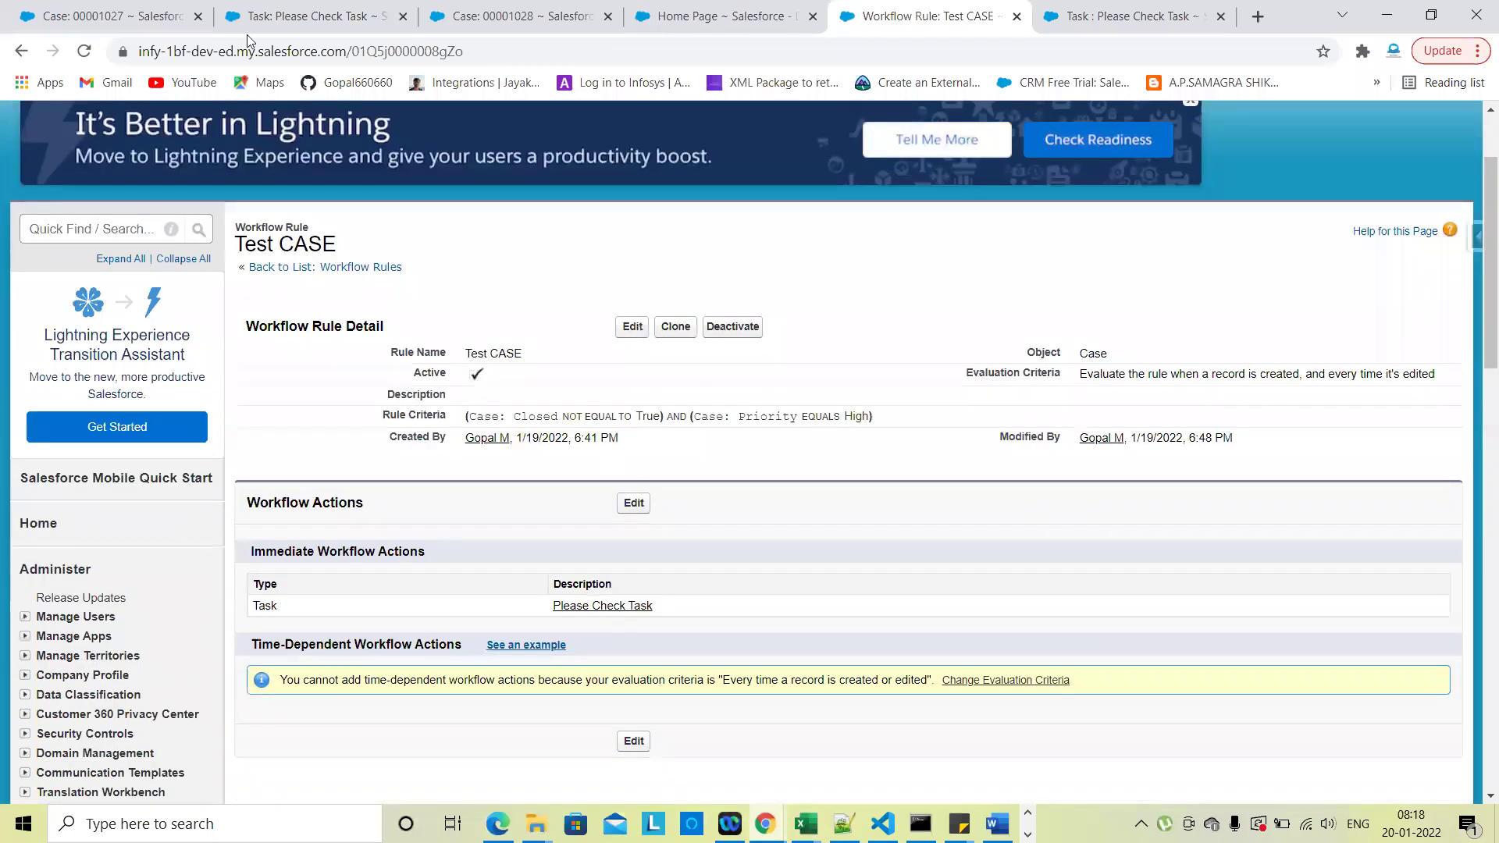
Edit the high-priority case again, keep its priority at High, save it and check its open activities
{"action": "left_click", "coordinate": [164, 7]}
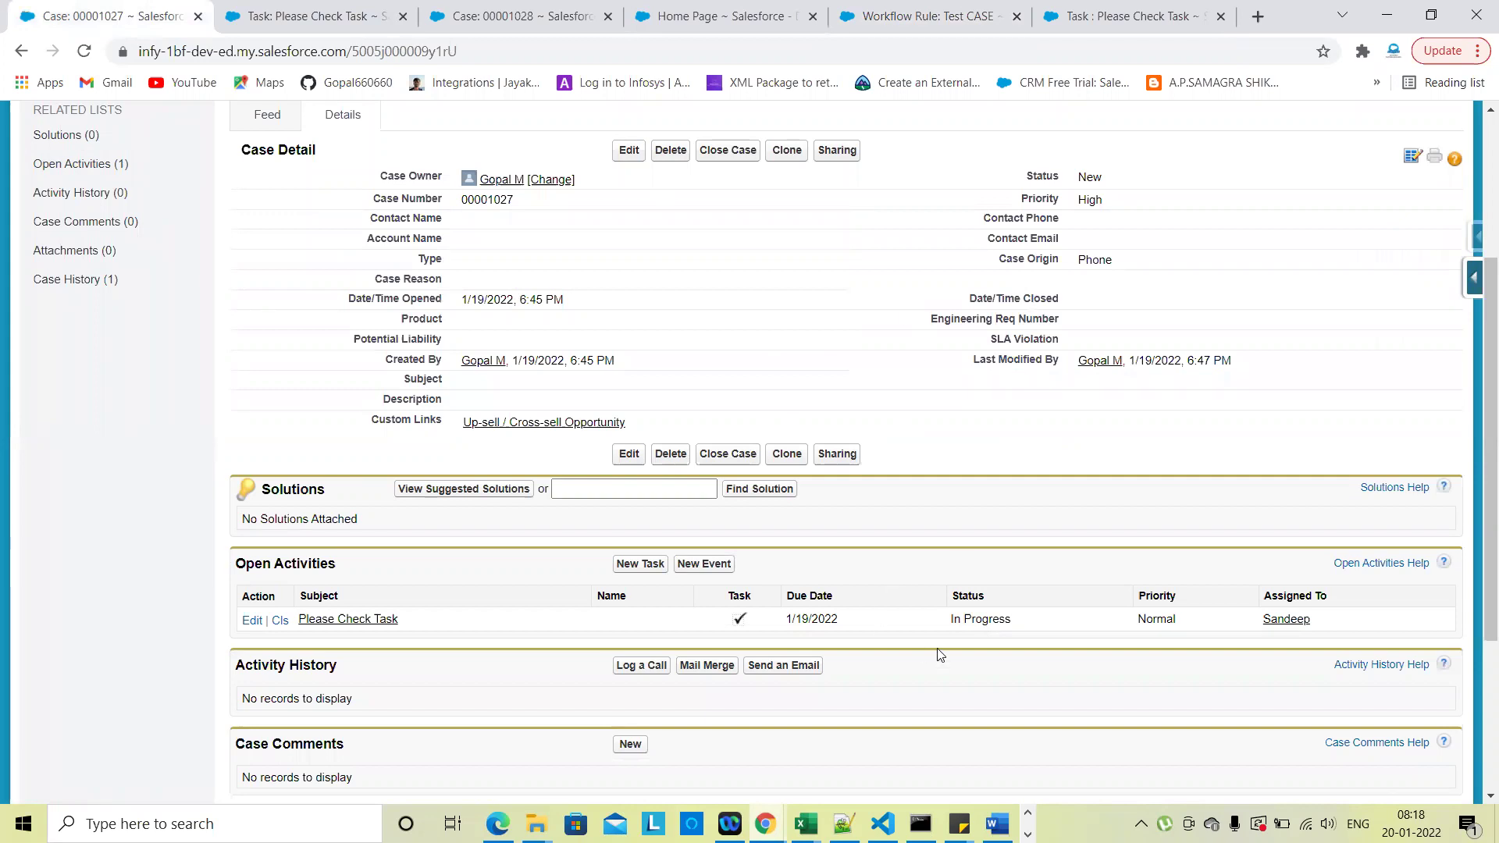
{"action": "left_click", "coordinate": [625, 154]}
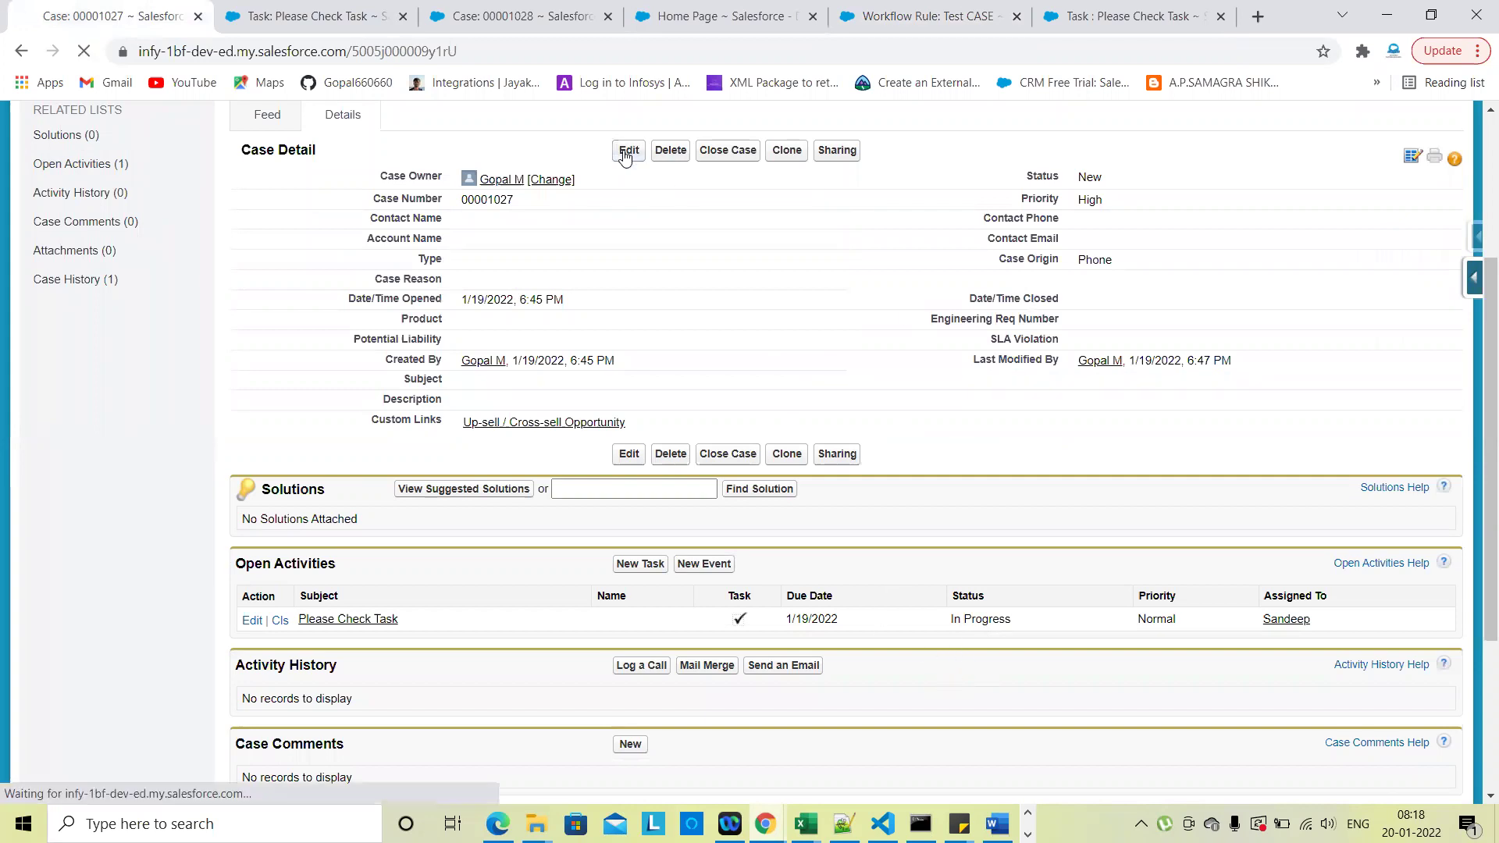
{"action": "scroll", "coordinate": [819, 469], "scroll_direction": "down", "scroll_amount": 2}
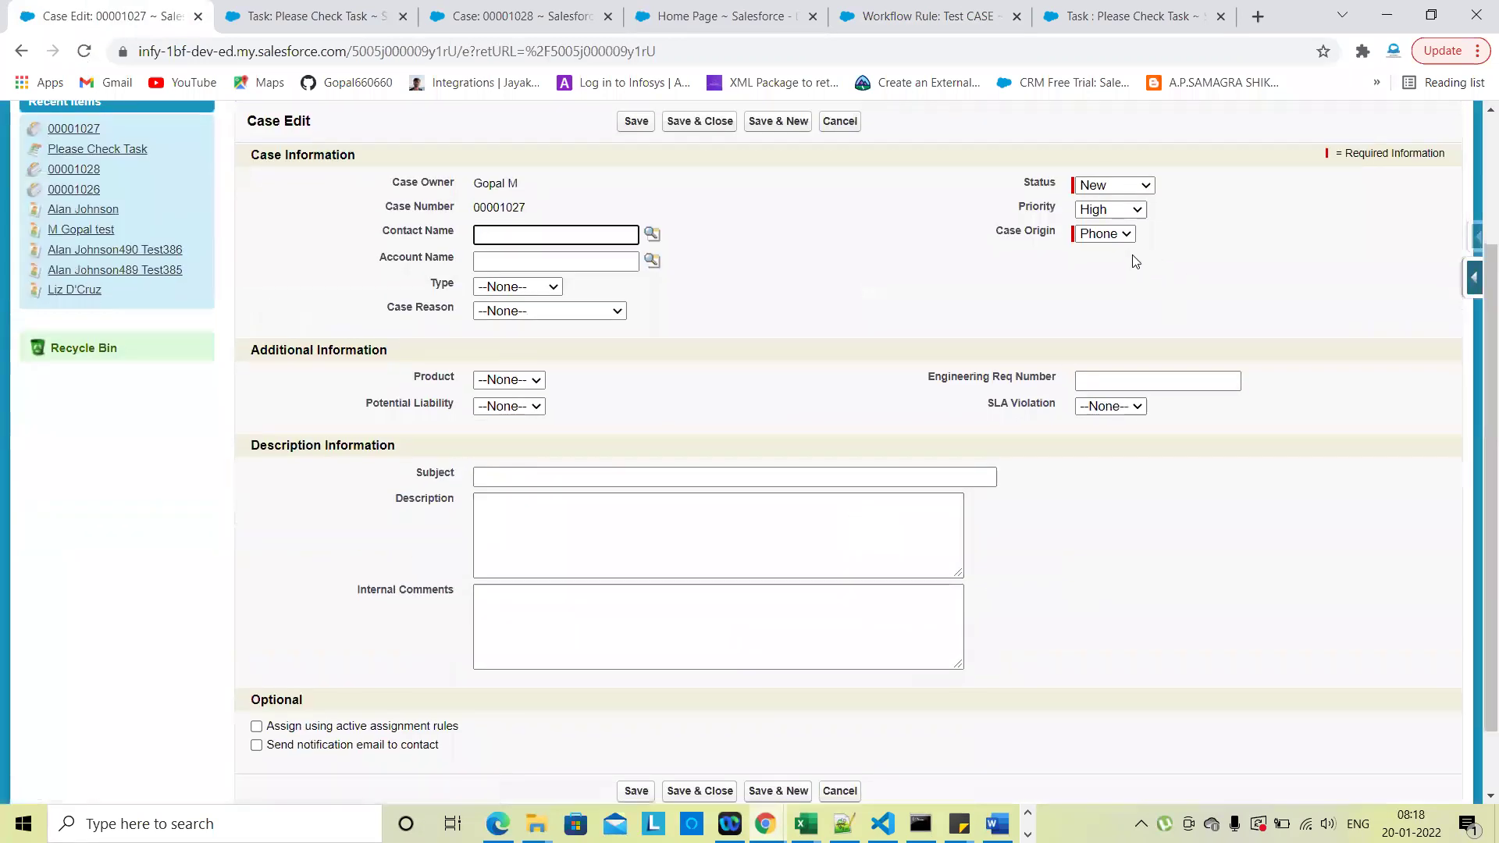
{"action": "left_click", "coordinate": [1092, 211]}
{"action": "left_click", "coordinate": [1094, 242]}
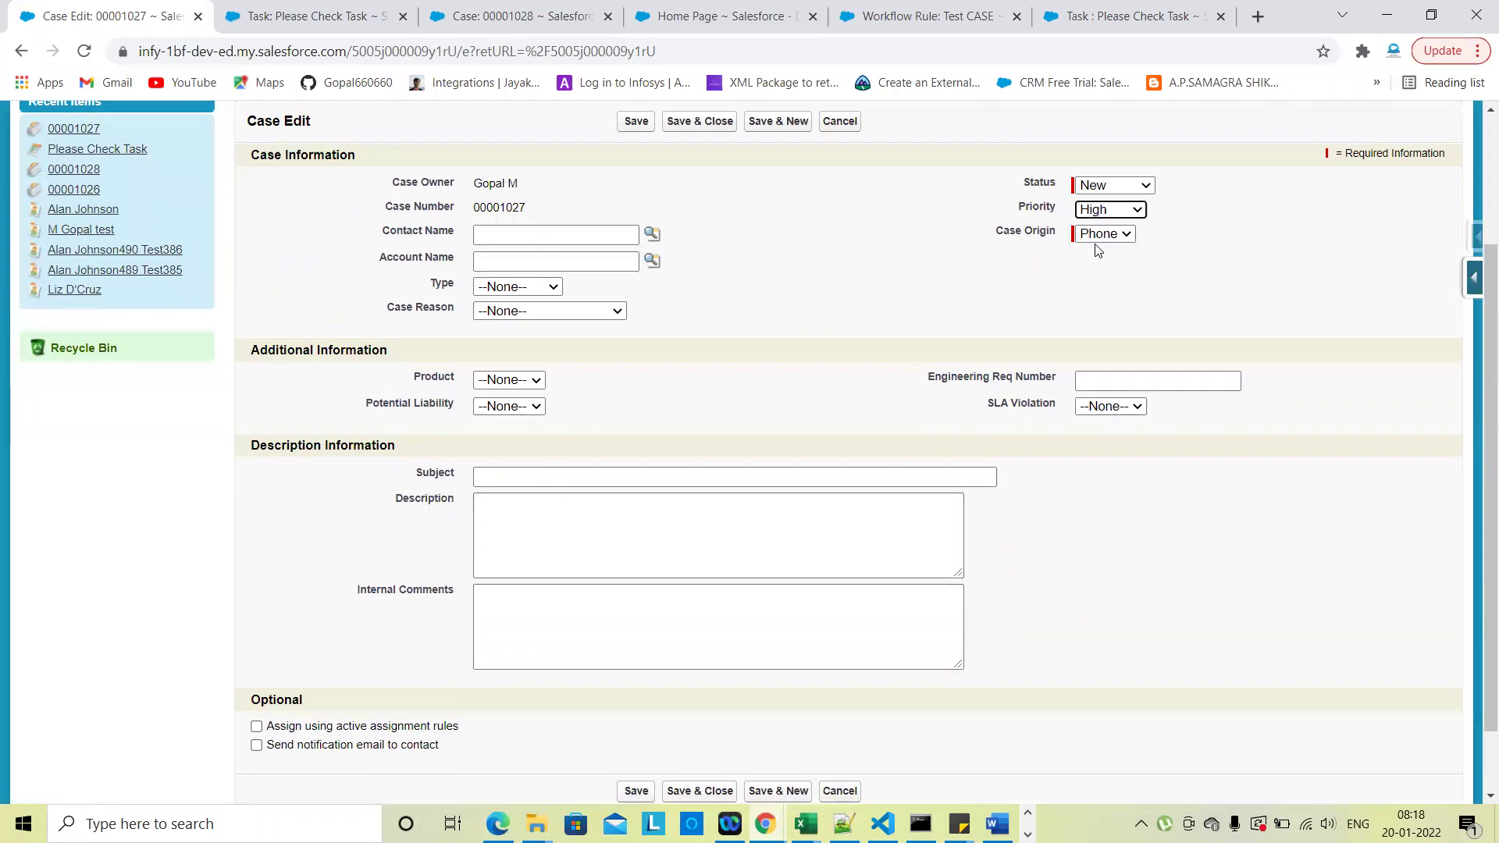
{"action": "left_click", "coordinate": [636, 122]}
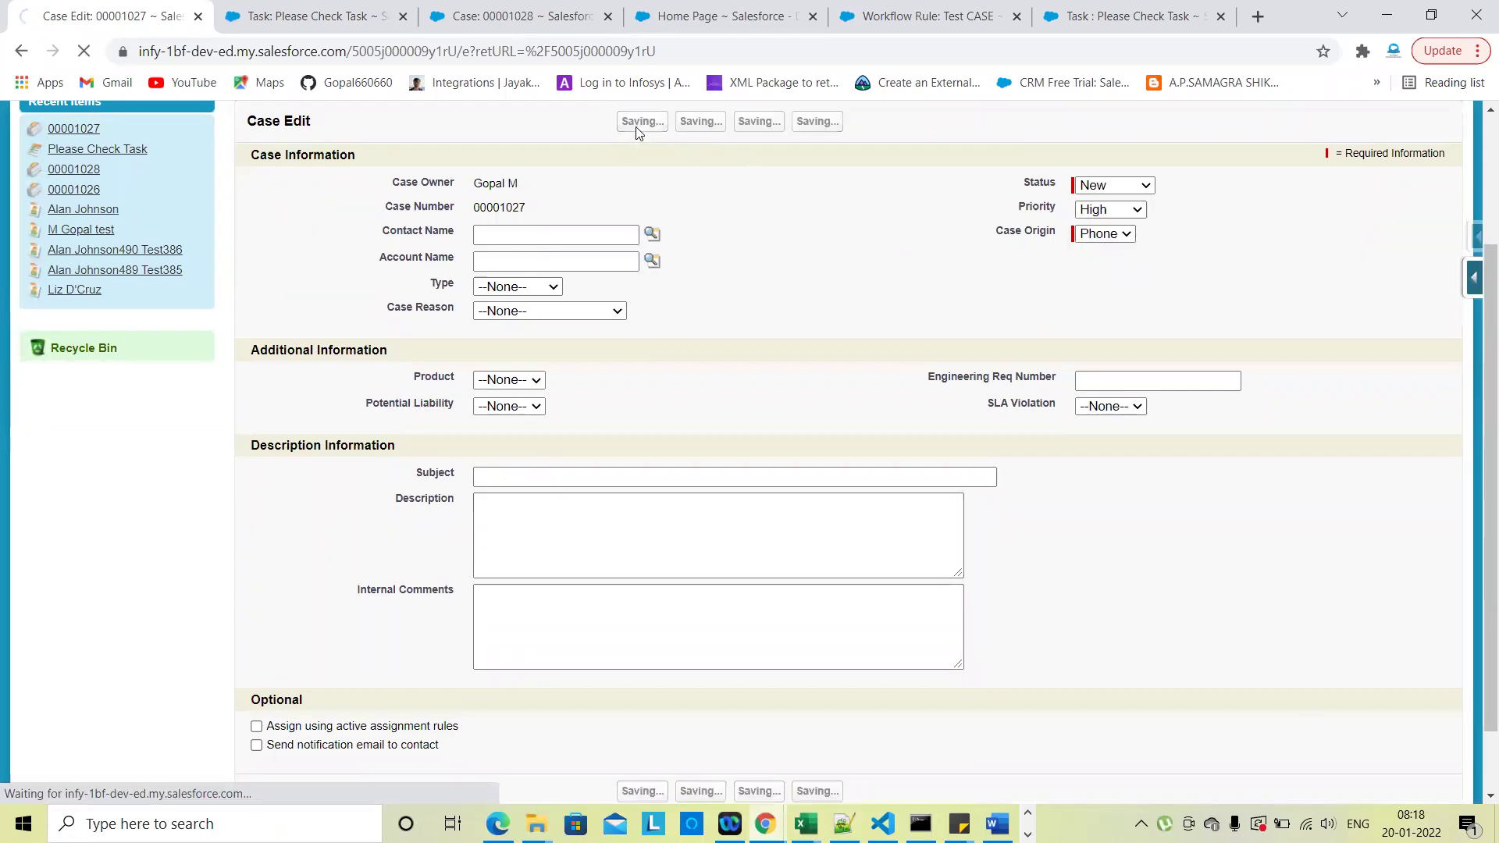
{"action": "scroll", "coordinate": [775, 374], "scroll_direction": "down", "scroll_amount": 5}
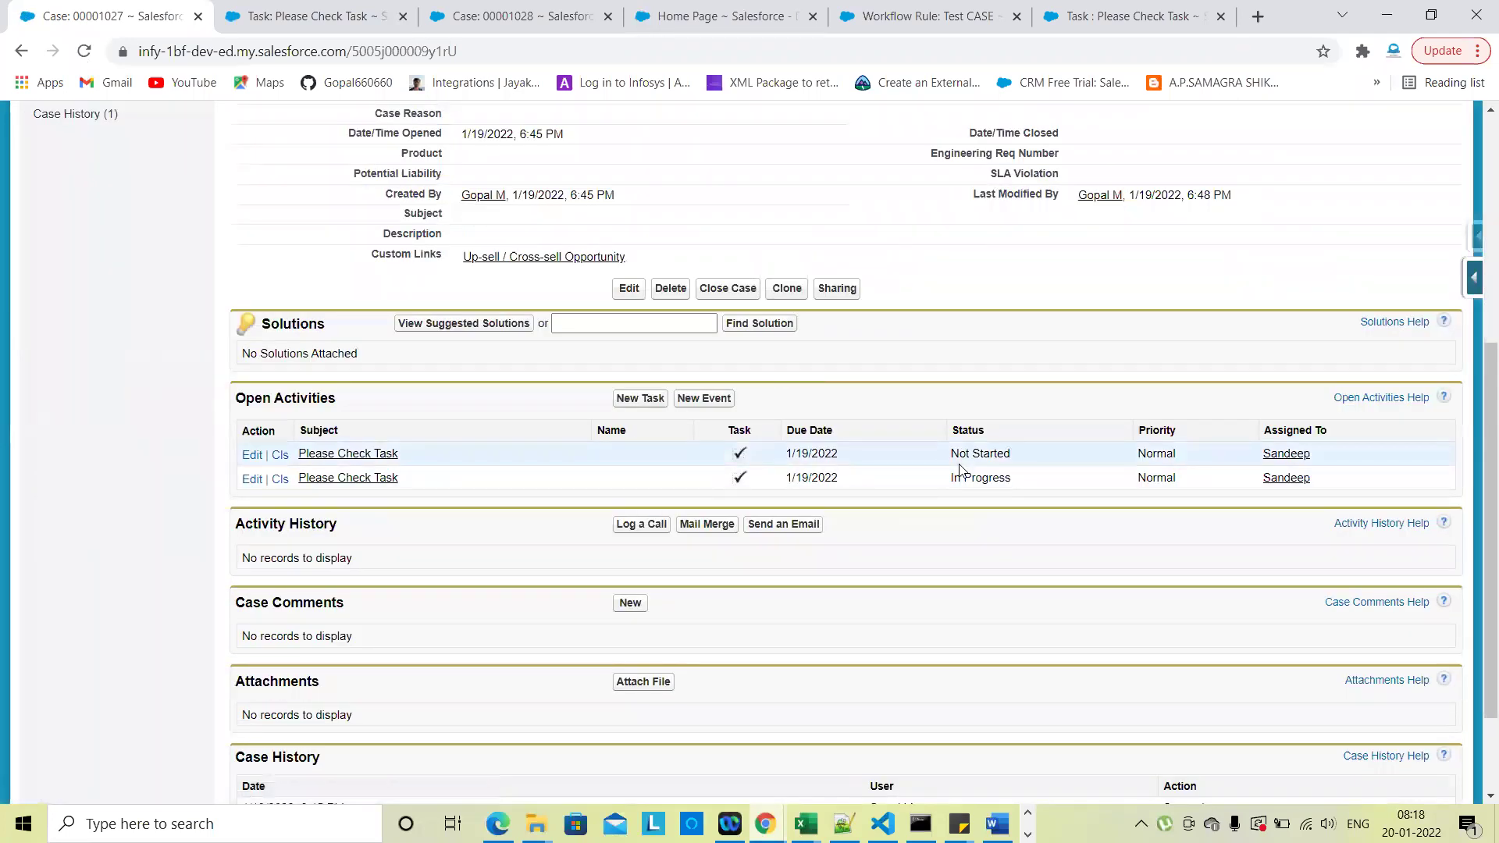
Set the same case's priority to Low, save it and check its open activities and case history
{"action": "scroll", "coordinate": [965, 453], "scroll_direction": "up", "scroll_amount": 3}
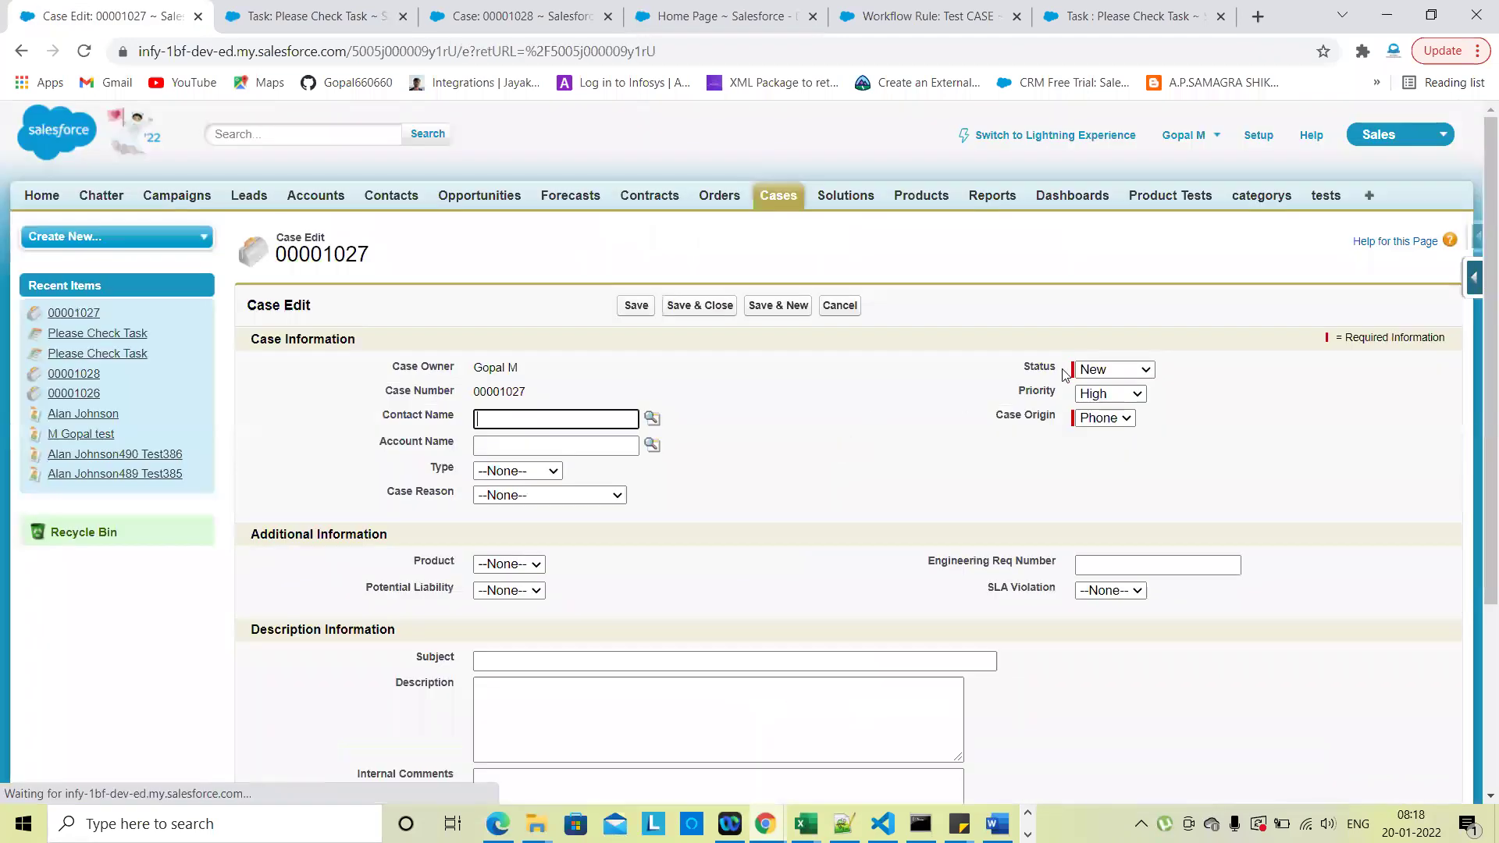
{"action": "left_click", "coordinate": [1110, 394]}
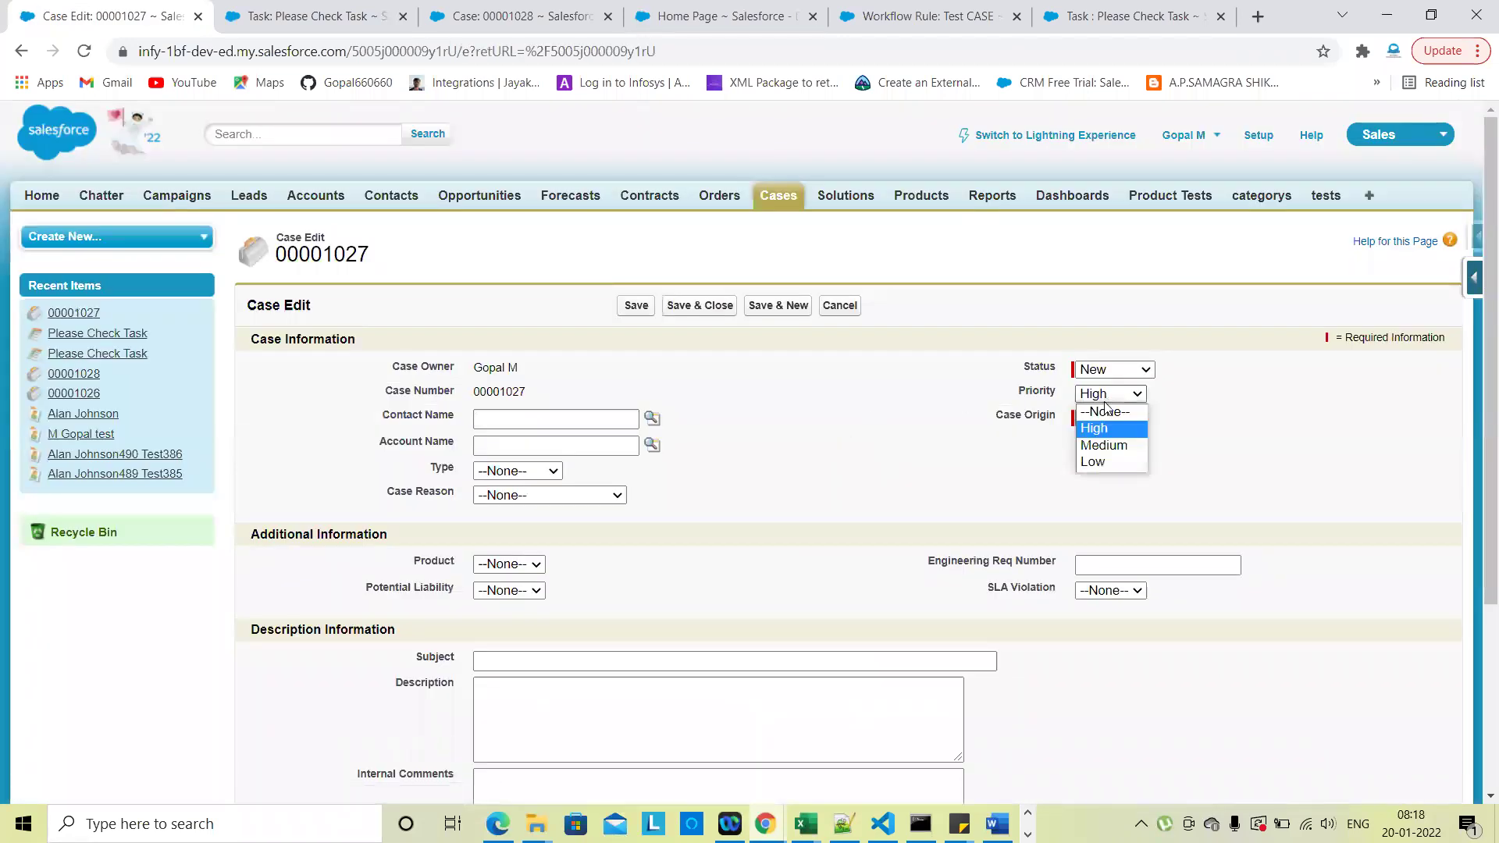
{"action": "left_click", "coordinate": [1108, 460]}
{"action": "left_click", "coordinate": [633, 306]}
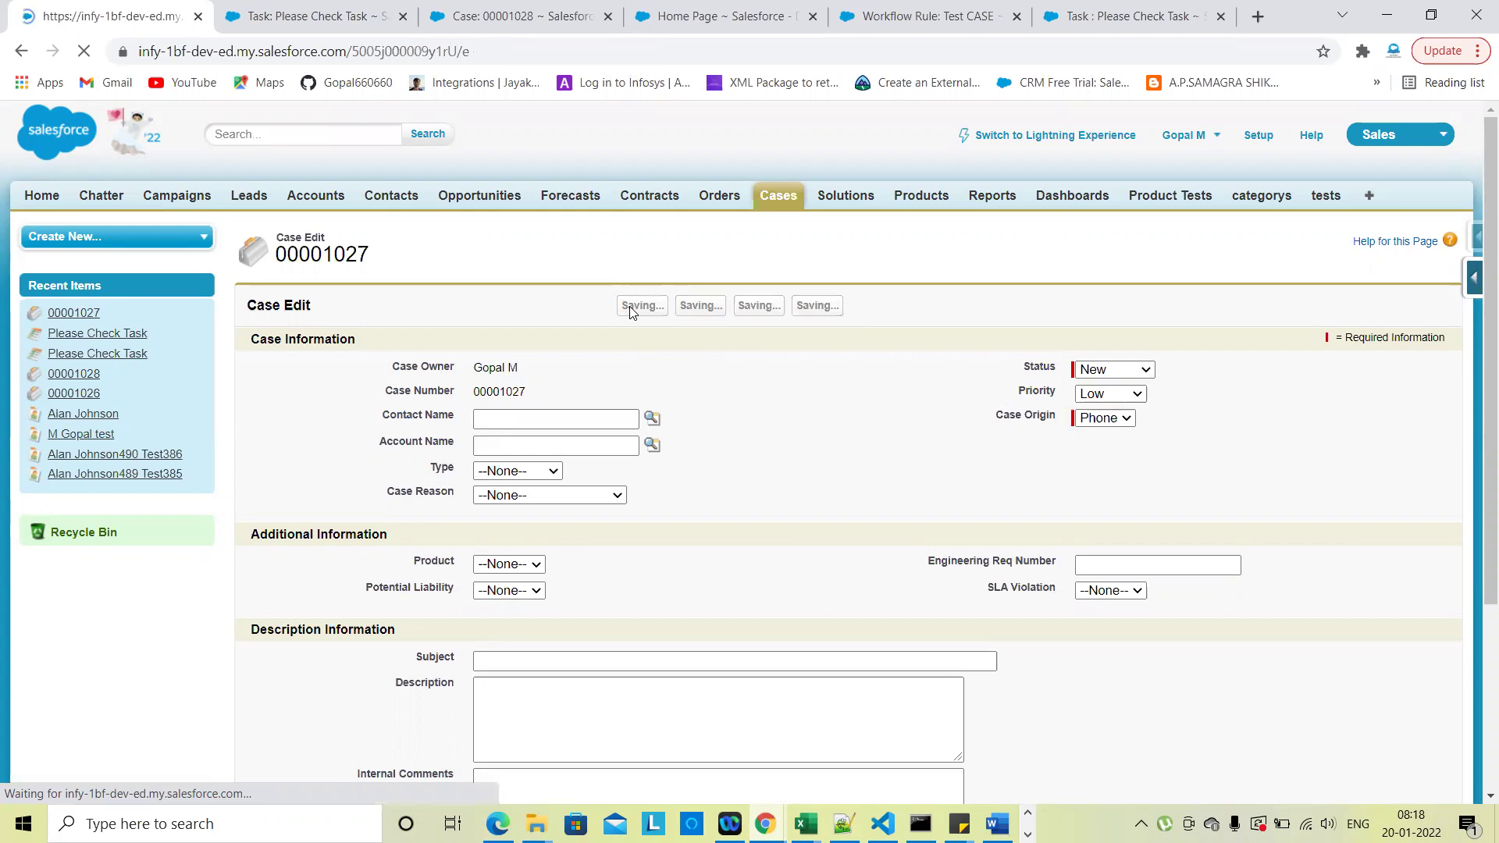
{"action": "scroll", "coordinate": [881, 600], "scroll_direction": "down", "scroll_amount": 3}
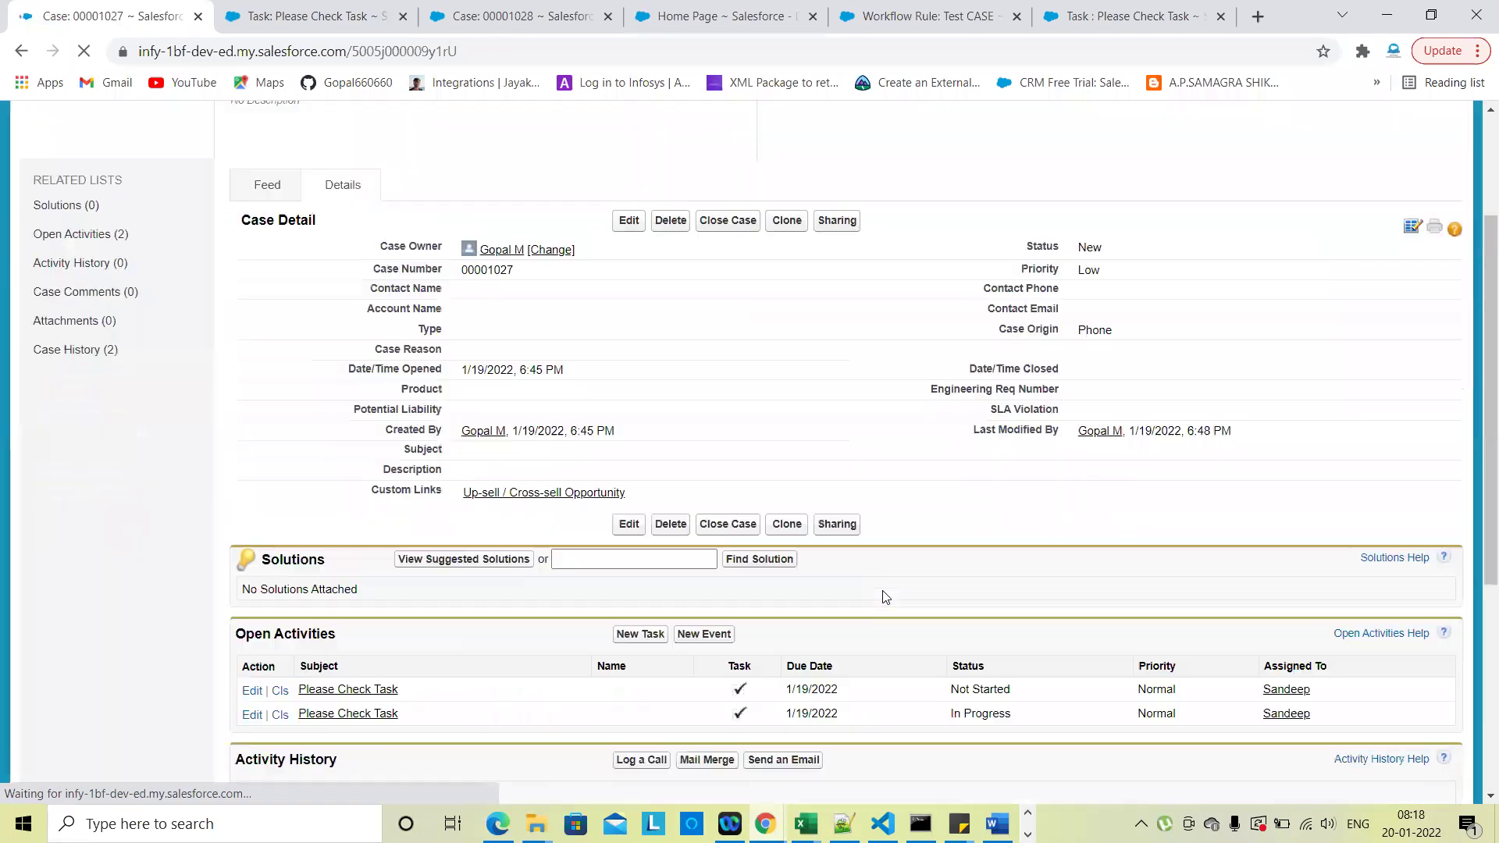
{"action": "scroll", "coordinate": [883, 597], "scroll_direction": "down", "scroll_amount": 4}
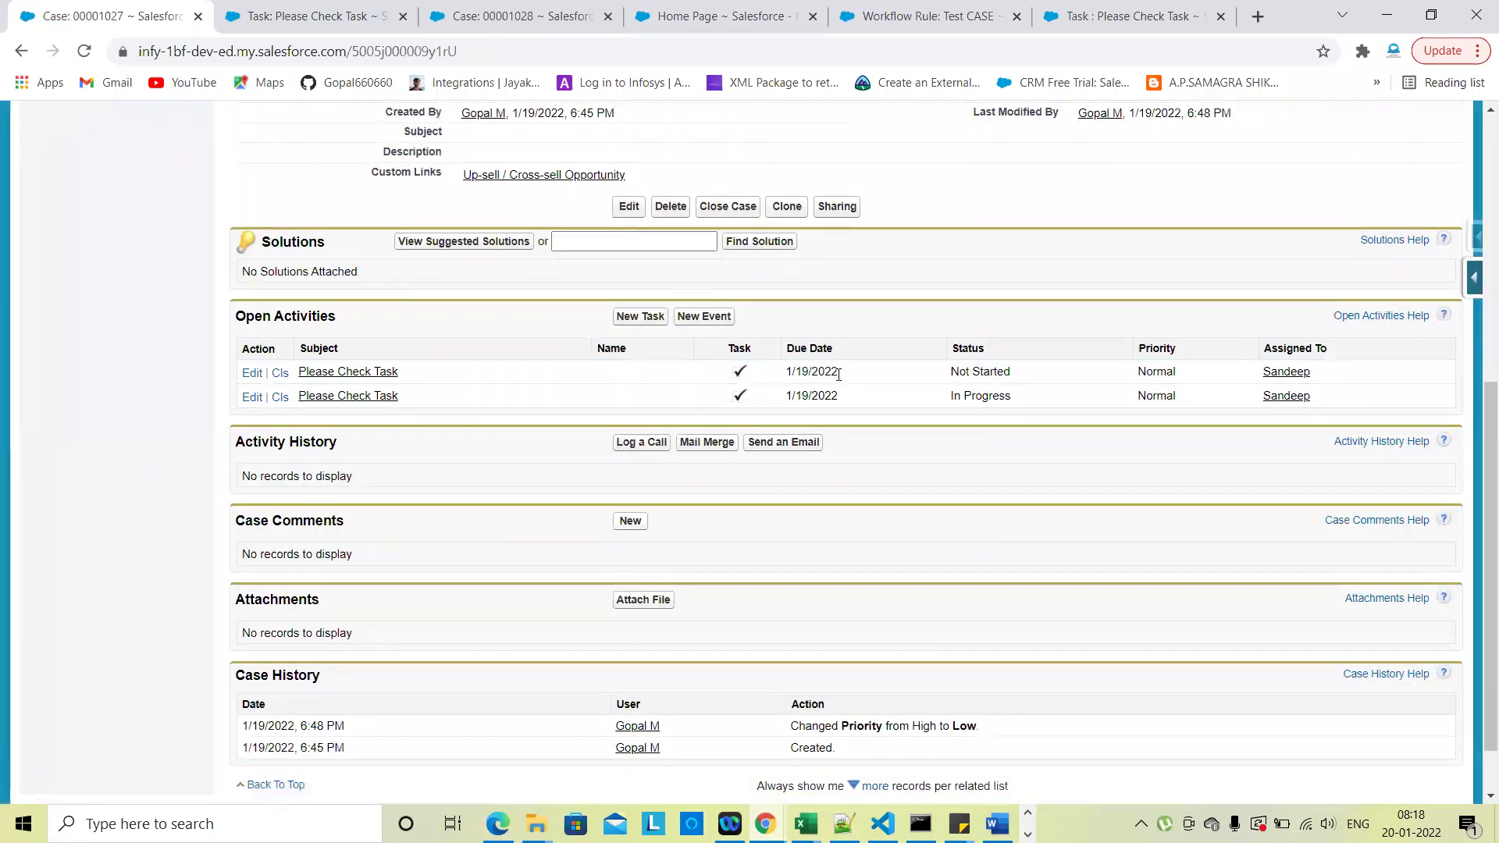
Set the same case's priority back to High, save it and check its open activities and case history
{"action": "scroll", "coordinate": [956, 478], "scroll_direction": "up", "scroll_amount": 5}
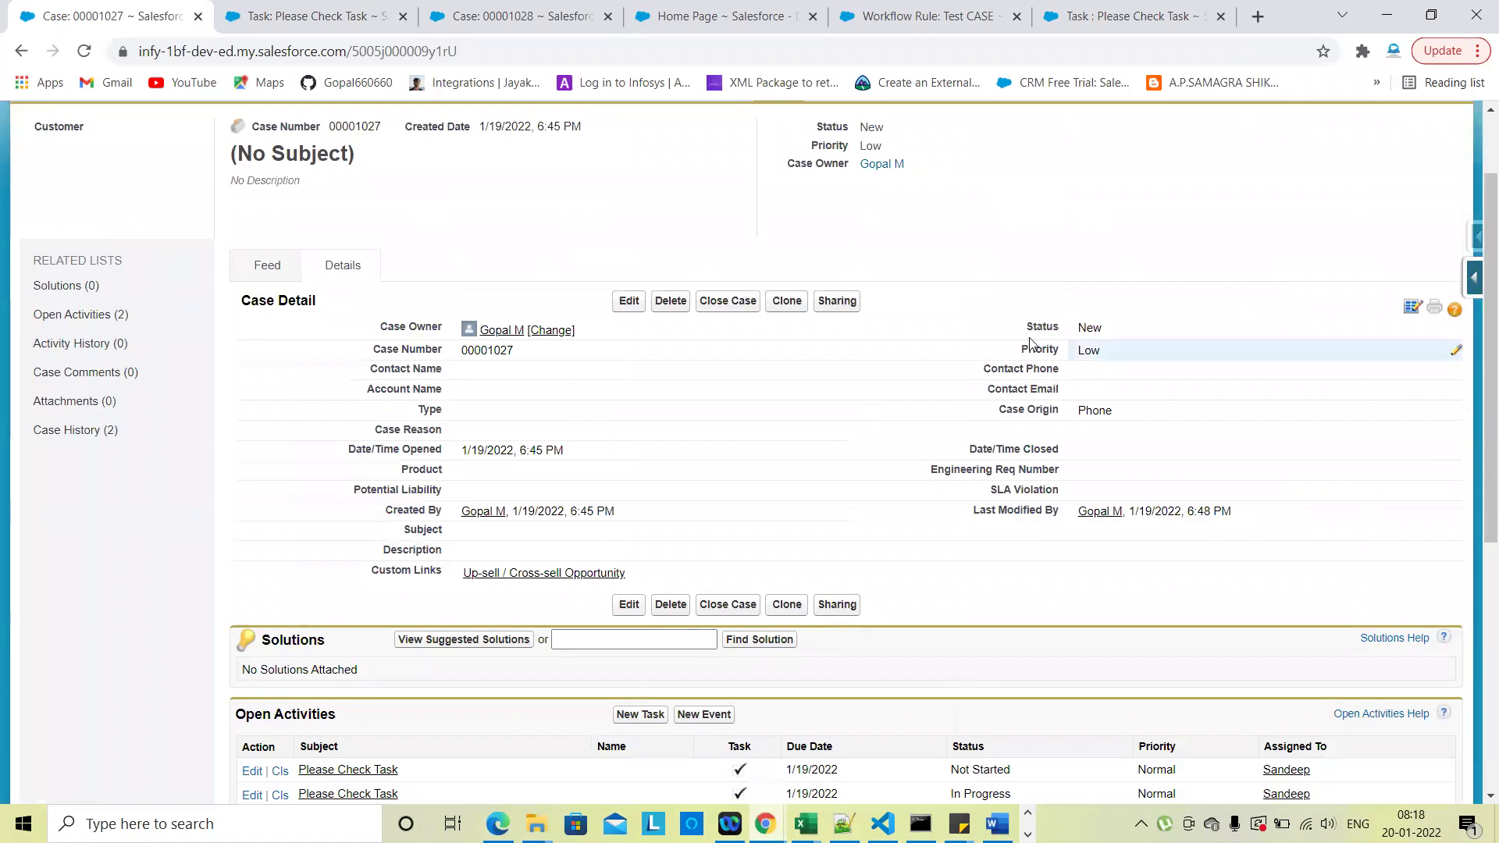
{"action": "left_click", "coordinate": [629, 300]}
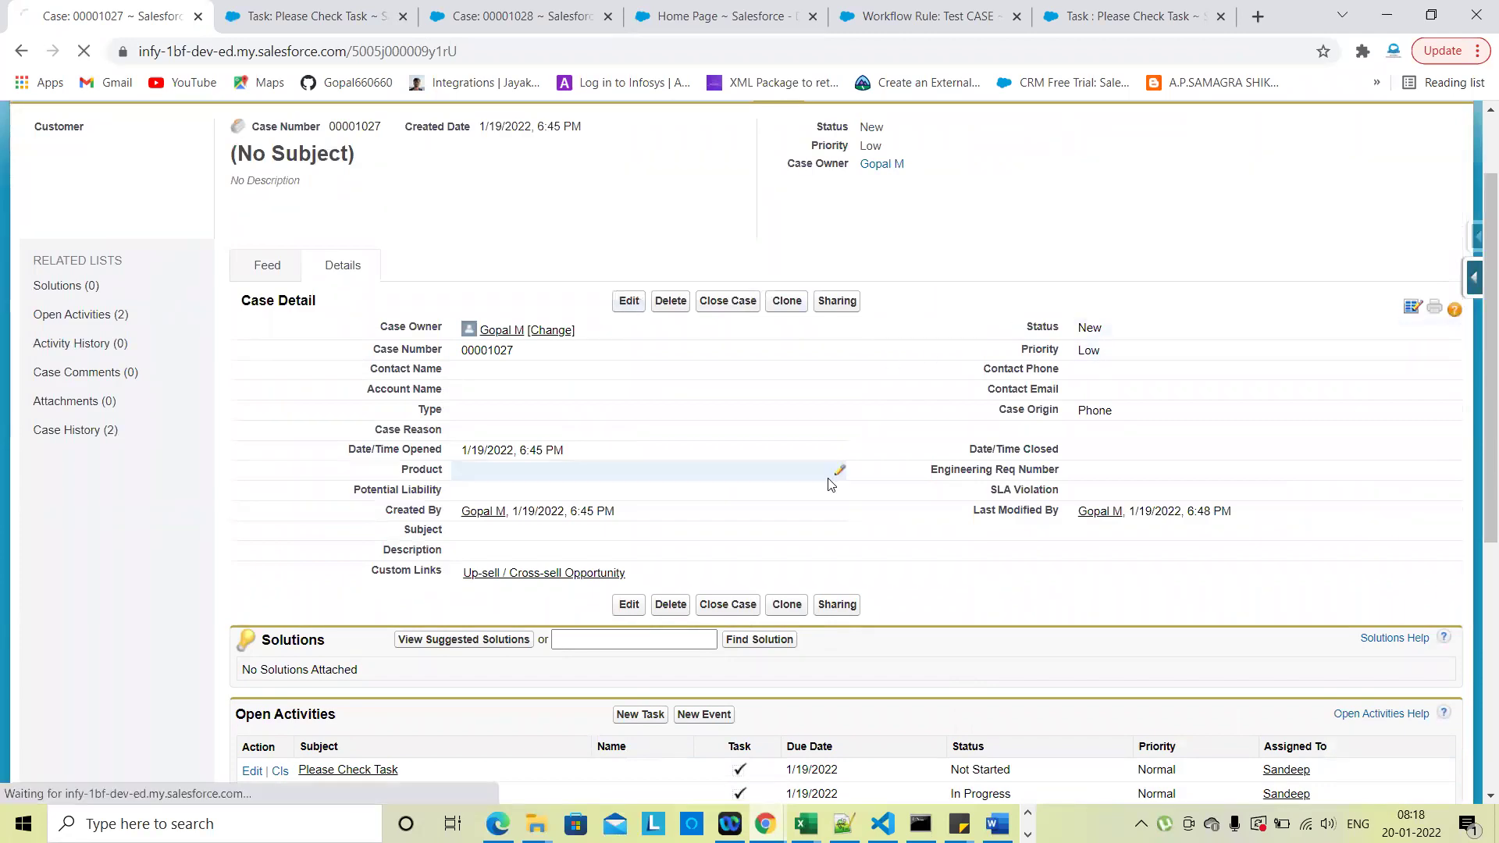
{"action": "left_click", "coordinate": [1123, 394]}
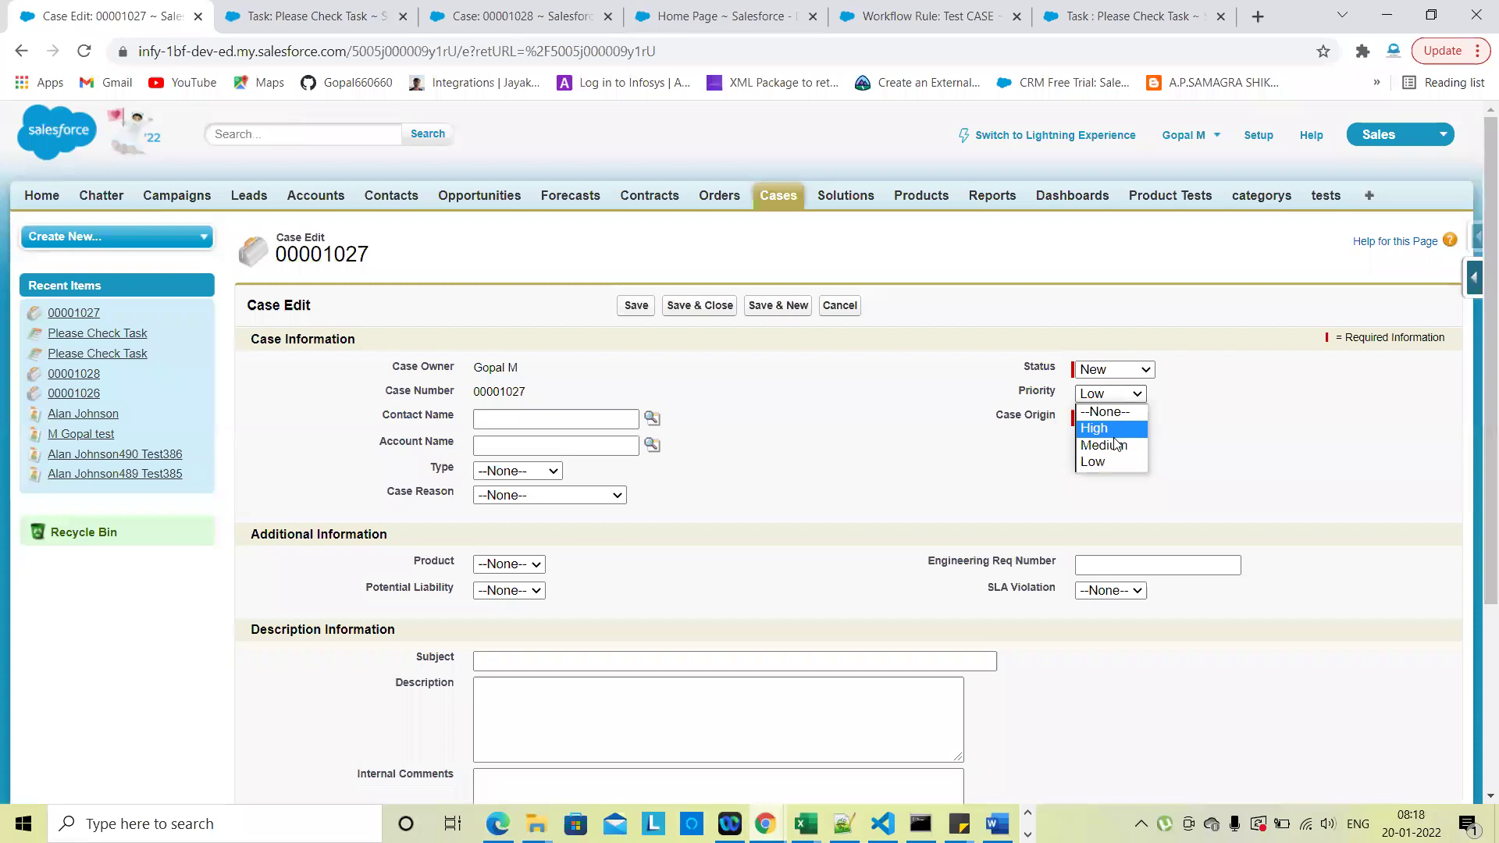
{"action": "left_click", "coordinate": [1115, 430]}
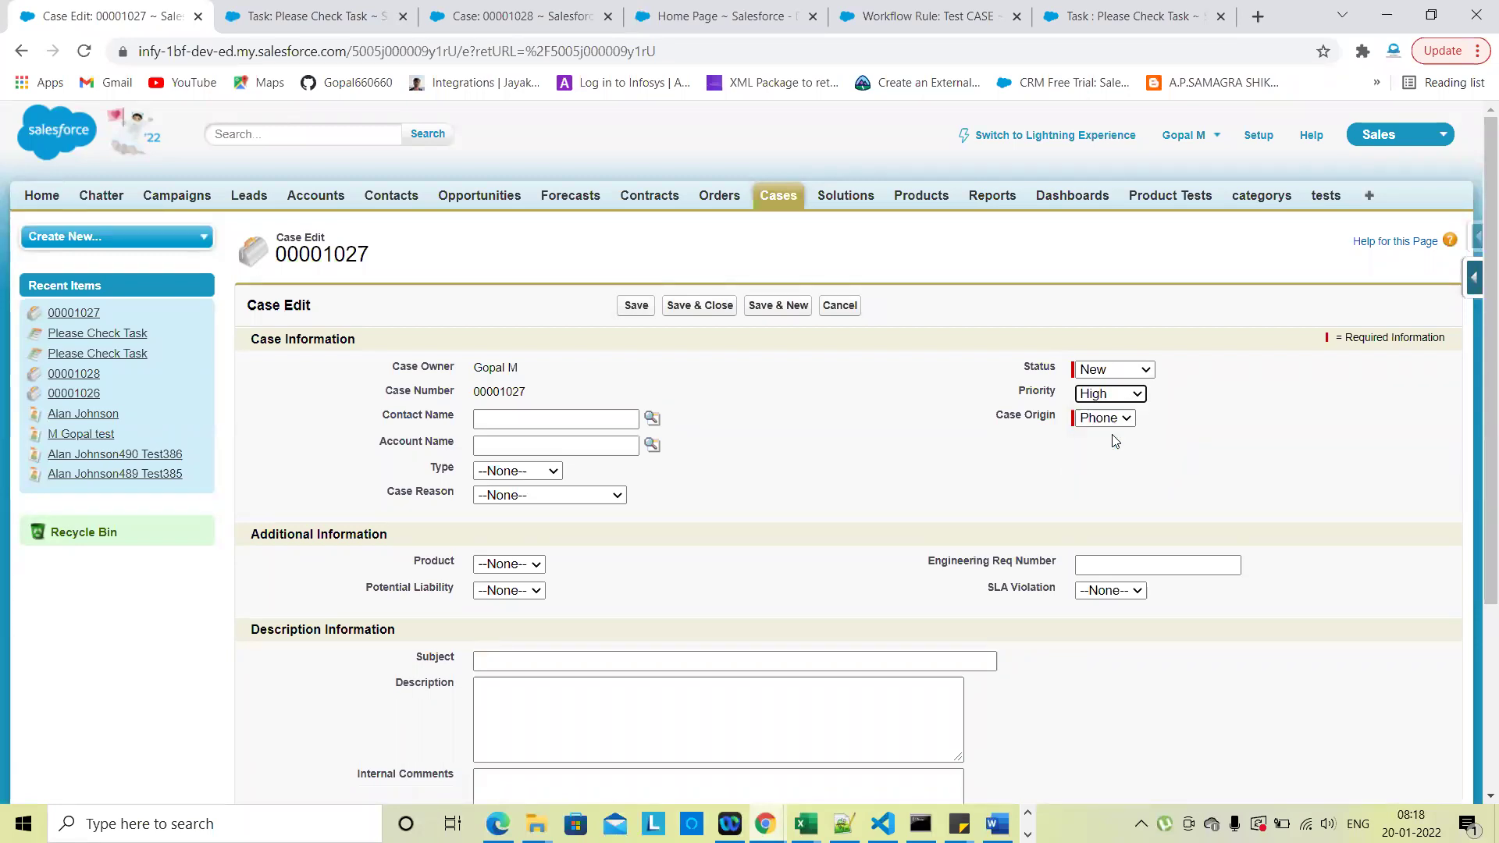
{"action": "left_click", "coordinate": [634, 305]}
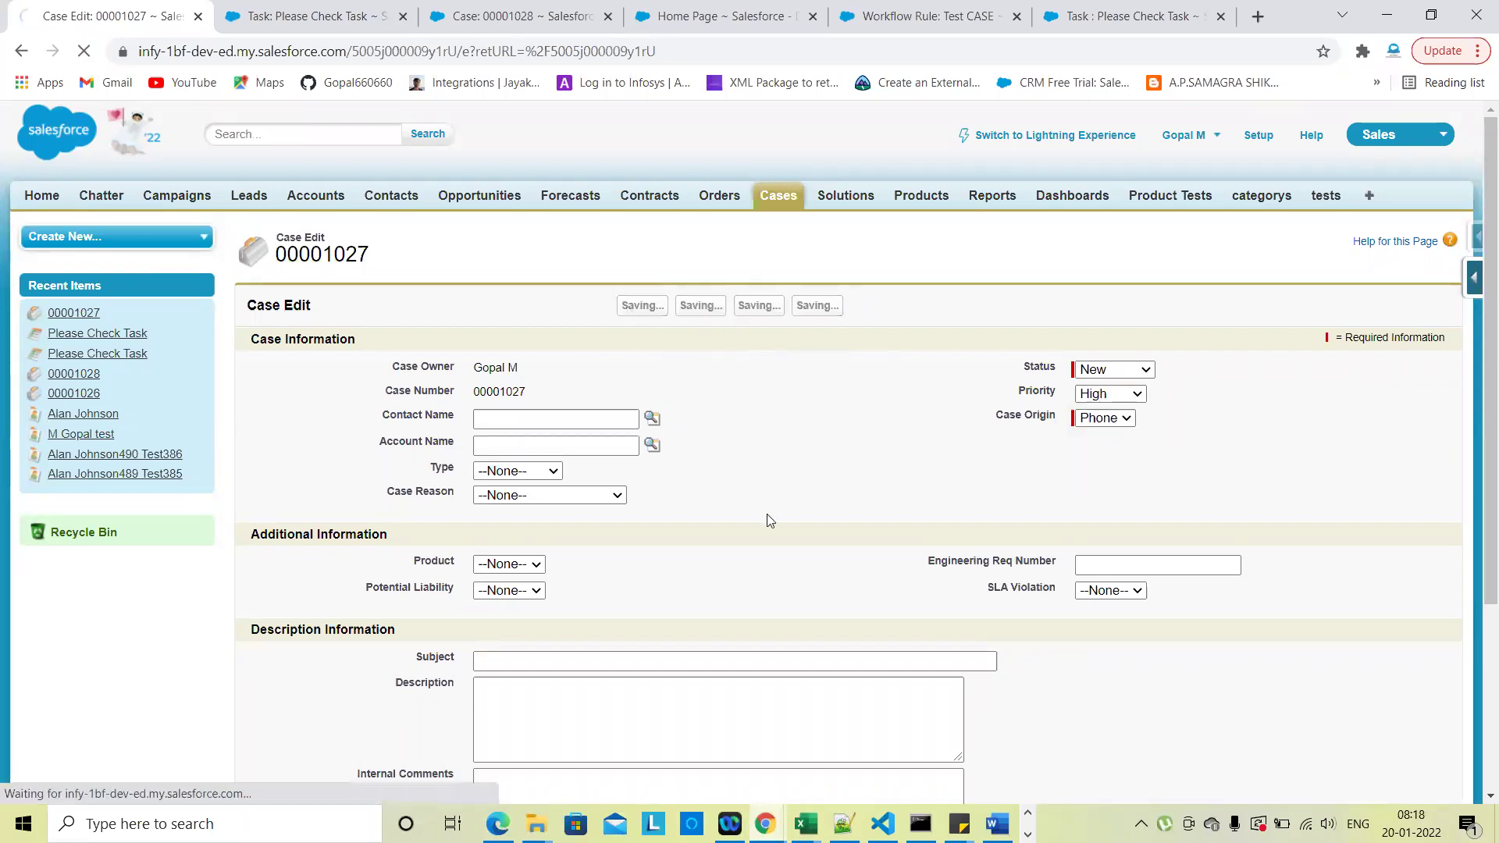
{"action": "scroll", "coordinate": [768, 520], "scroll_direction": "down", "scroll_amount": 3}
{"action": "scroll", "coordinate": [836, 331], "scroll_direction": "down", "scroll_amount": 7}
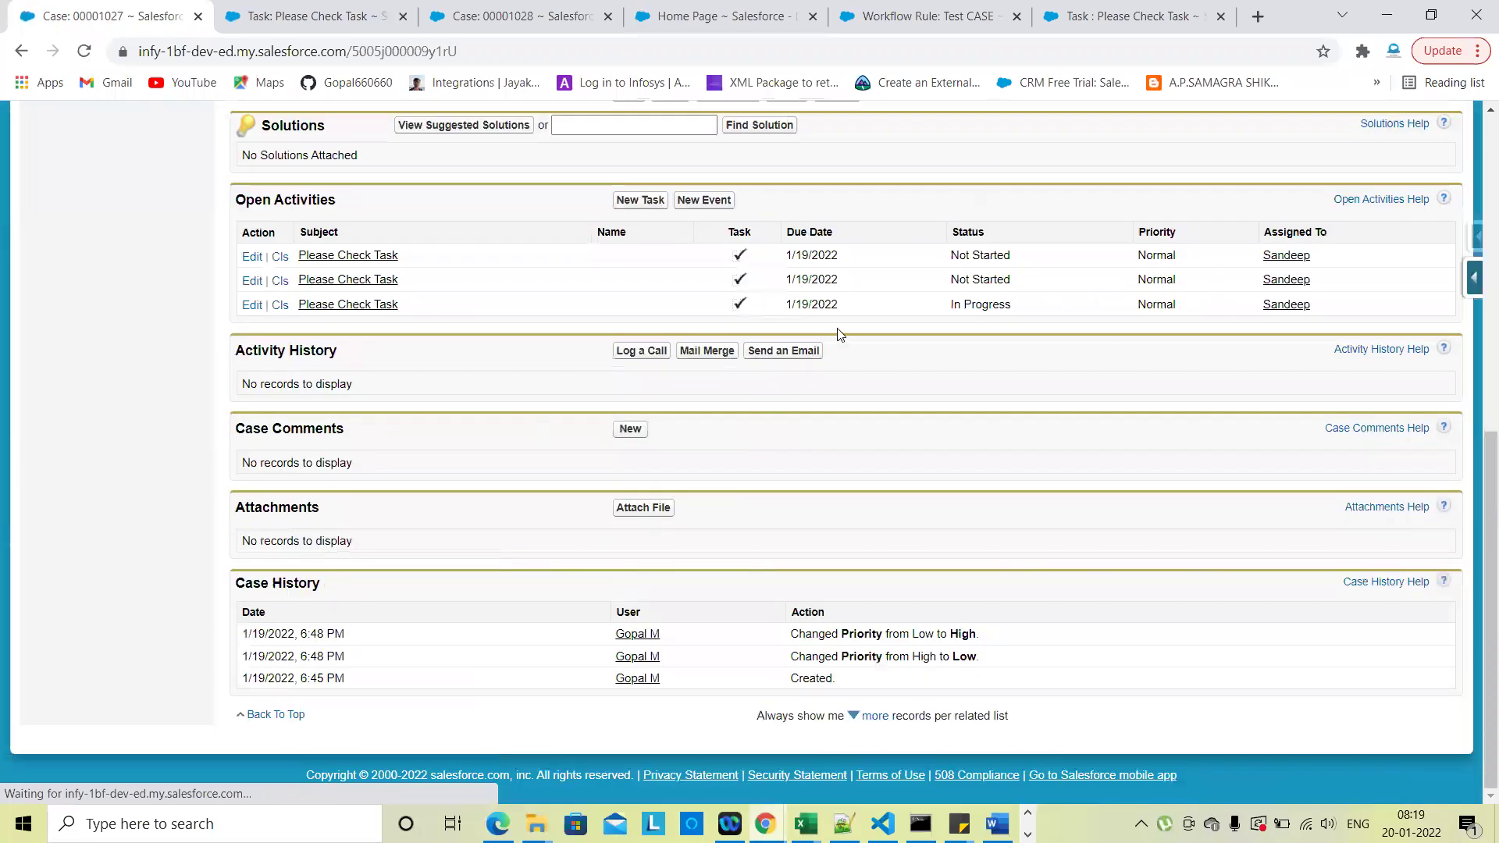
{"action": "scroll", "coordinate": [836, 331], "scroll_direction": "up", "scroll_amount": 2}
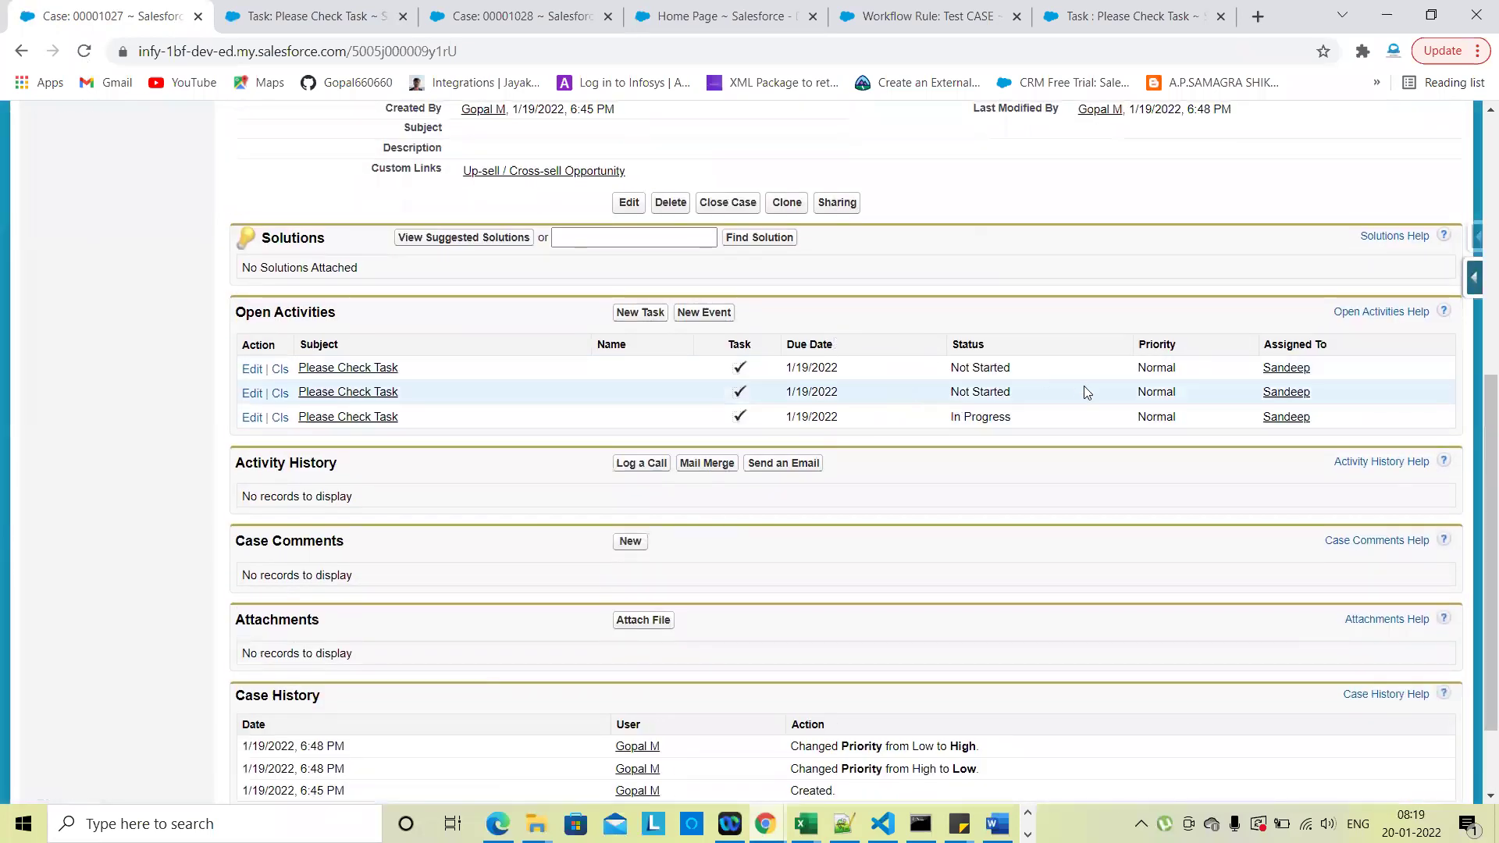
{"action": "scroll", "coordinate": [905, 351], "scroll_direction": "up", "scroll_amount": 4}
{"action": "scroll", "coordinate": [937, 437], "scroll_direction": "down", "scroll_amount": 2}
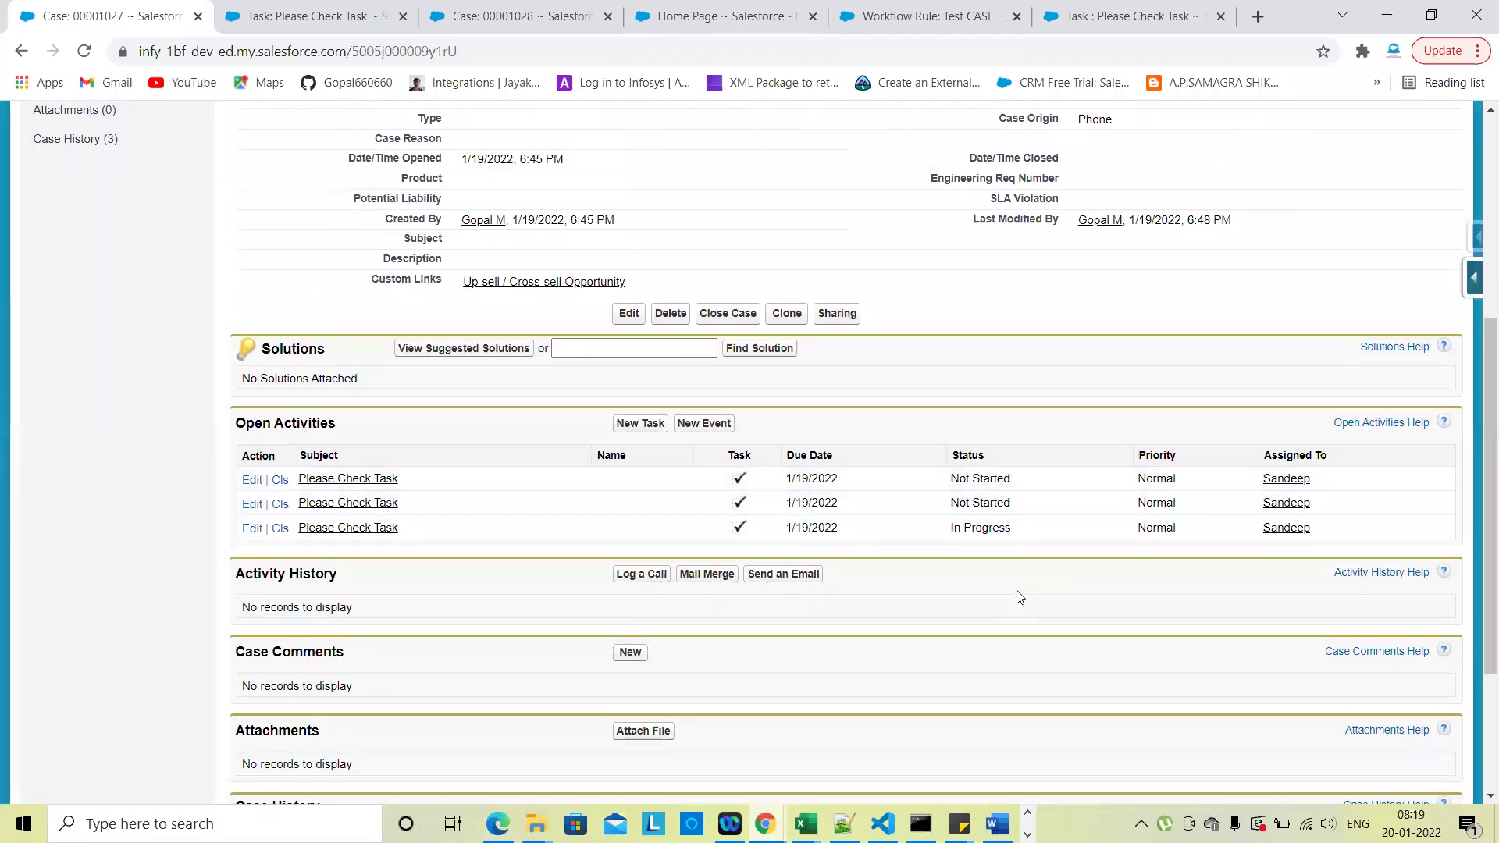
{"action": "scroll", "coordinate": [886, 479], "scroll_direction": "up", "scroll_amount": 2}
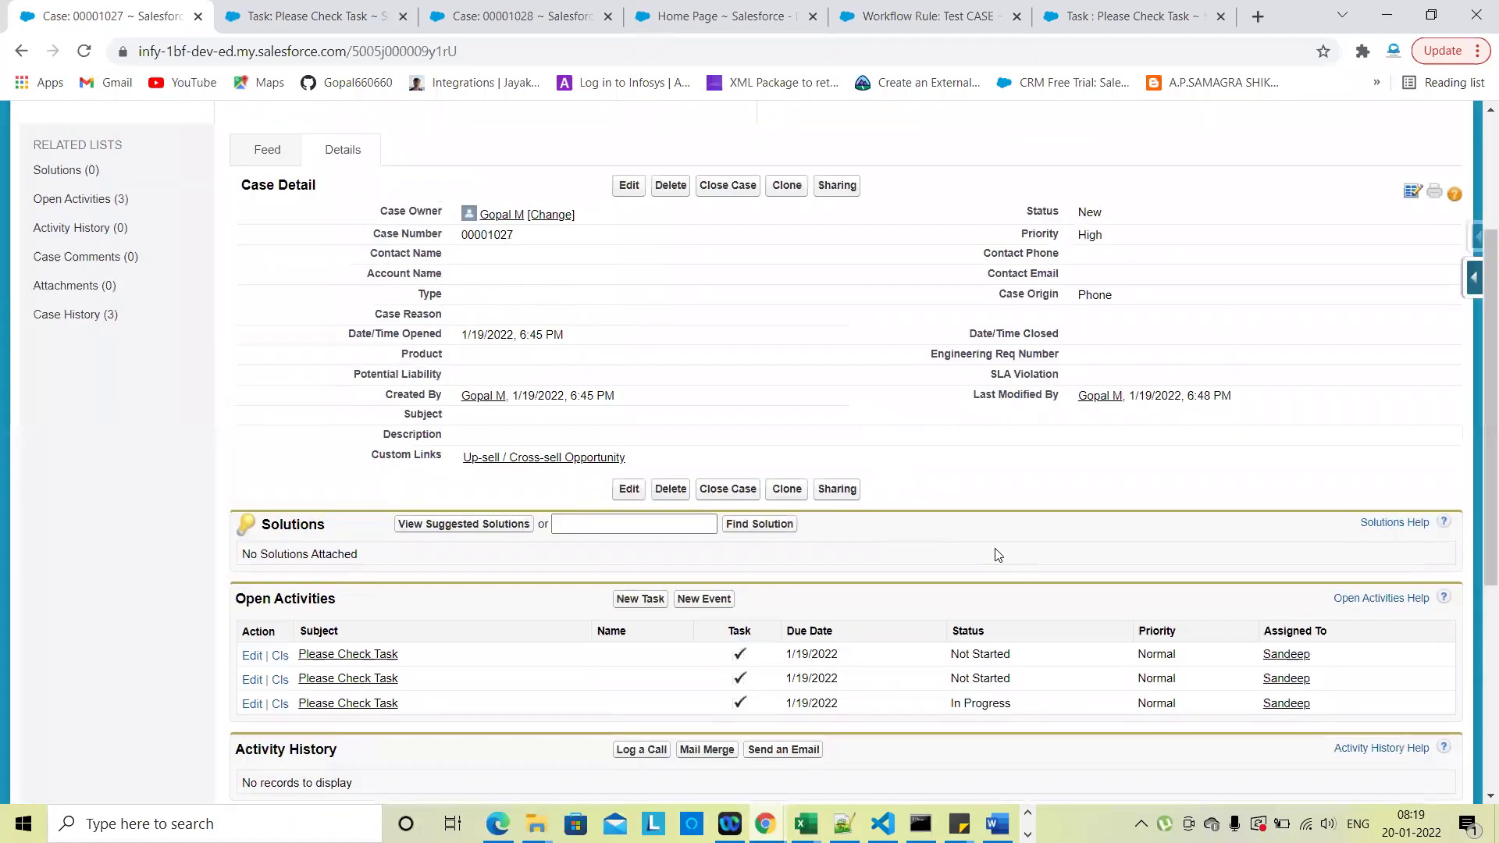
{"action": "scroll", "coordinate": [997, 554], "scroll_direction": "down", "scroll_amount": 1}
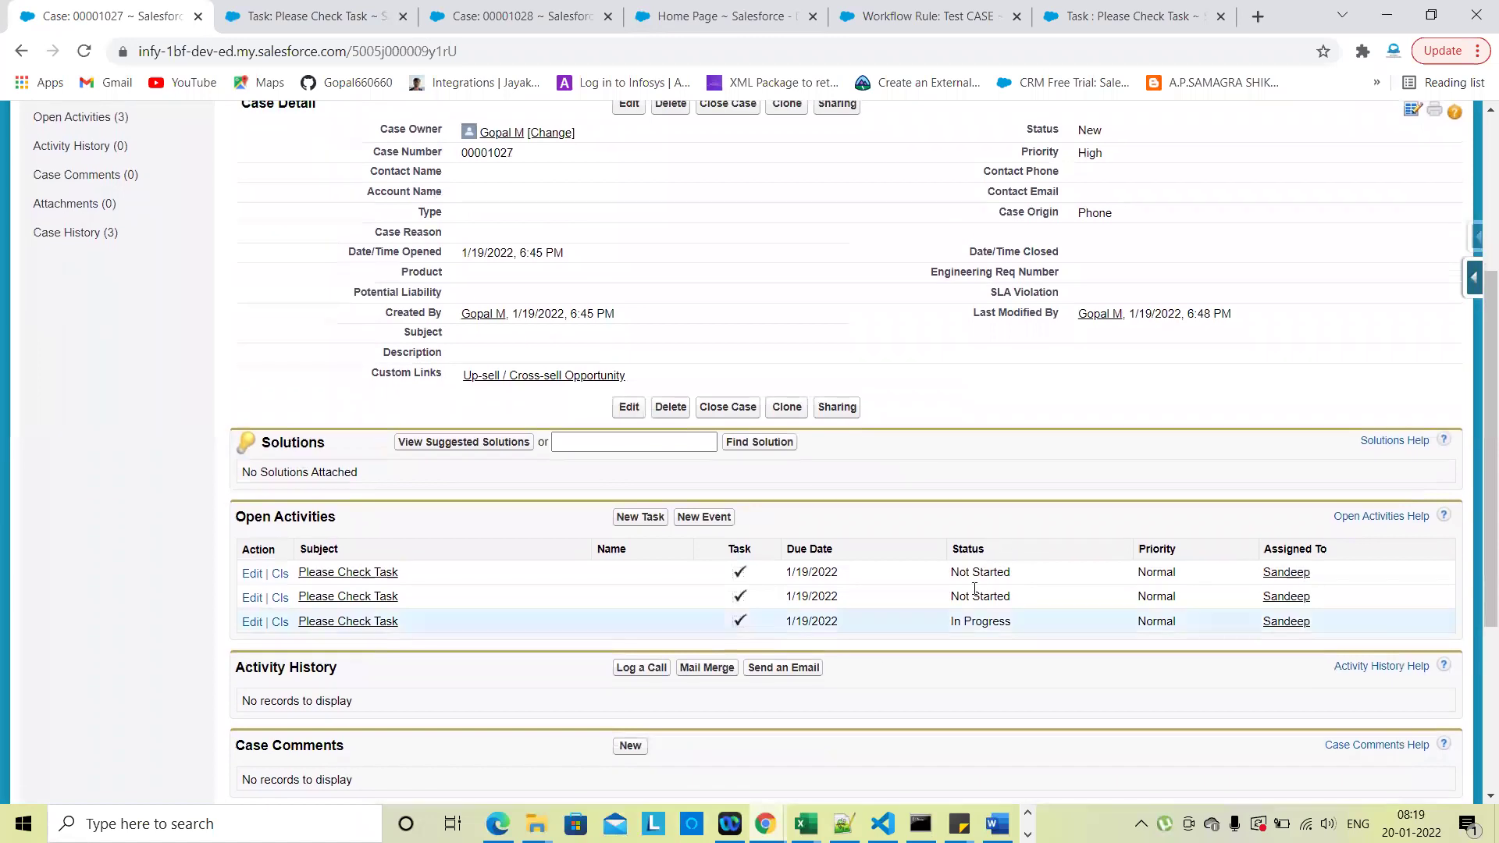
Set the Test CASE rule's evaluation criteria to "created", save the rule and check the criteria in its details
{"action": "left_click", "coordinate": [923, 14]}
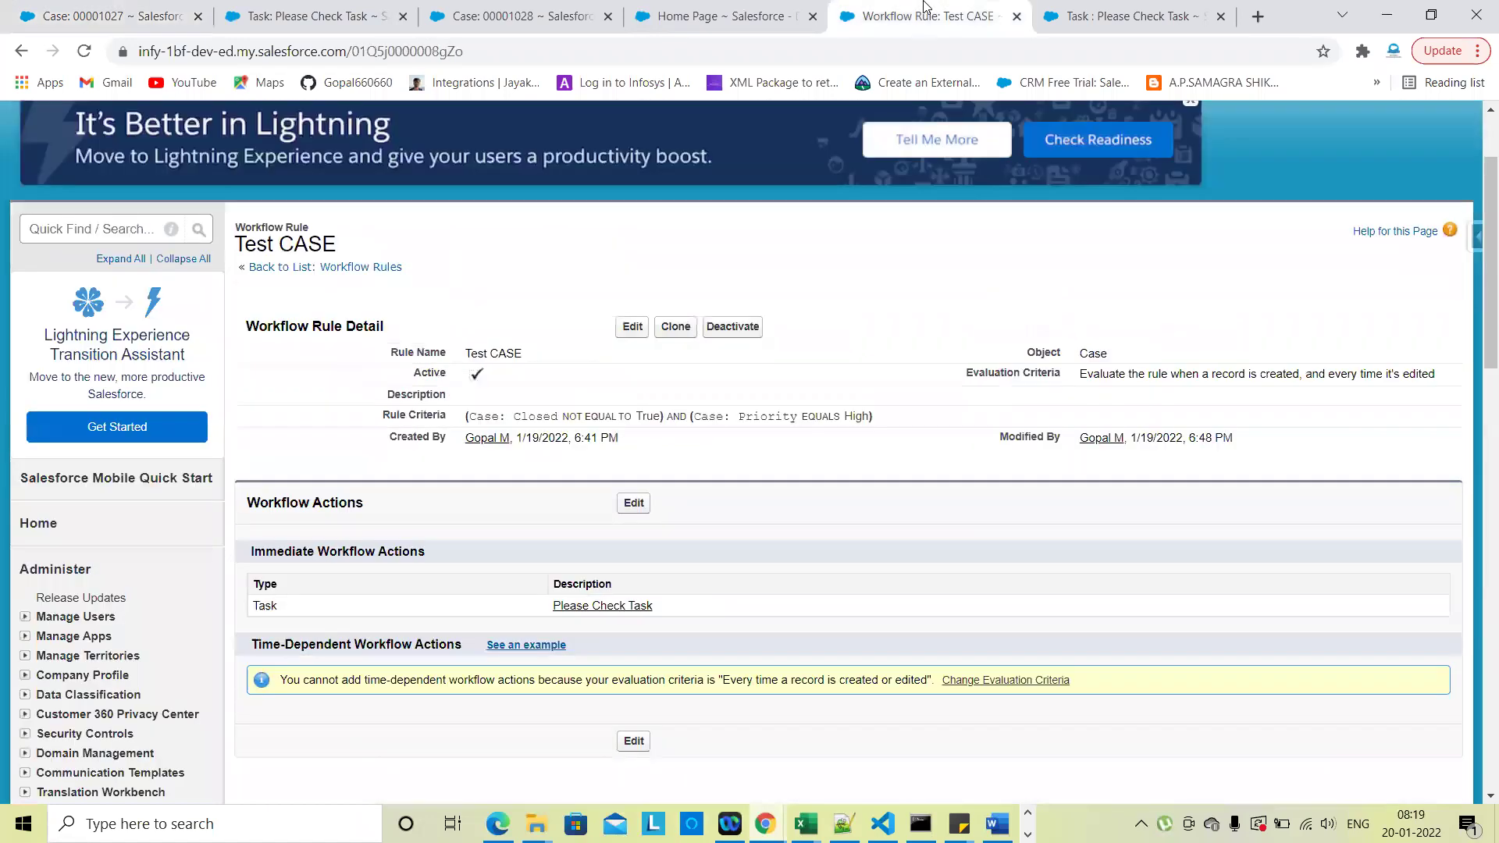
{"action": "left_click", "coordinate": [631, 328]}
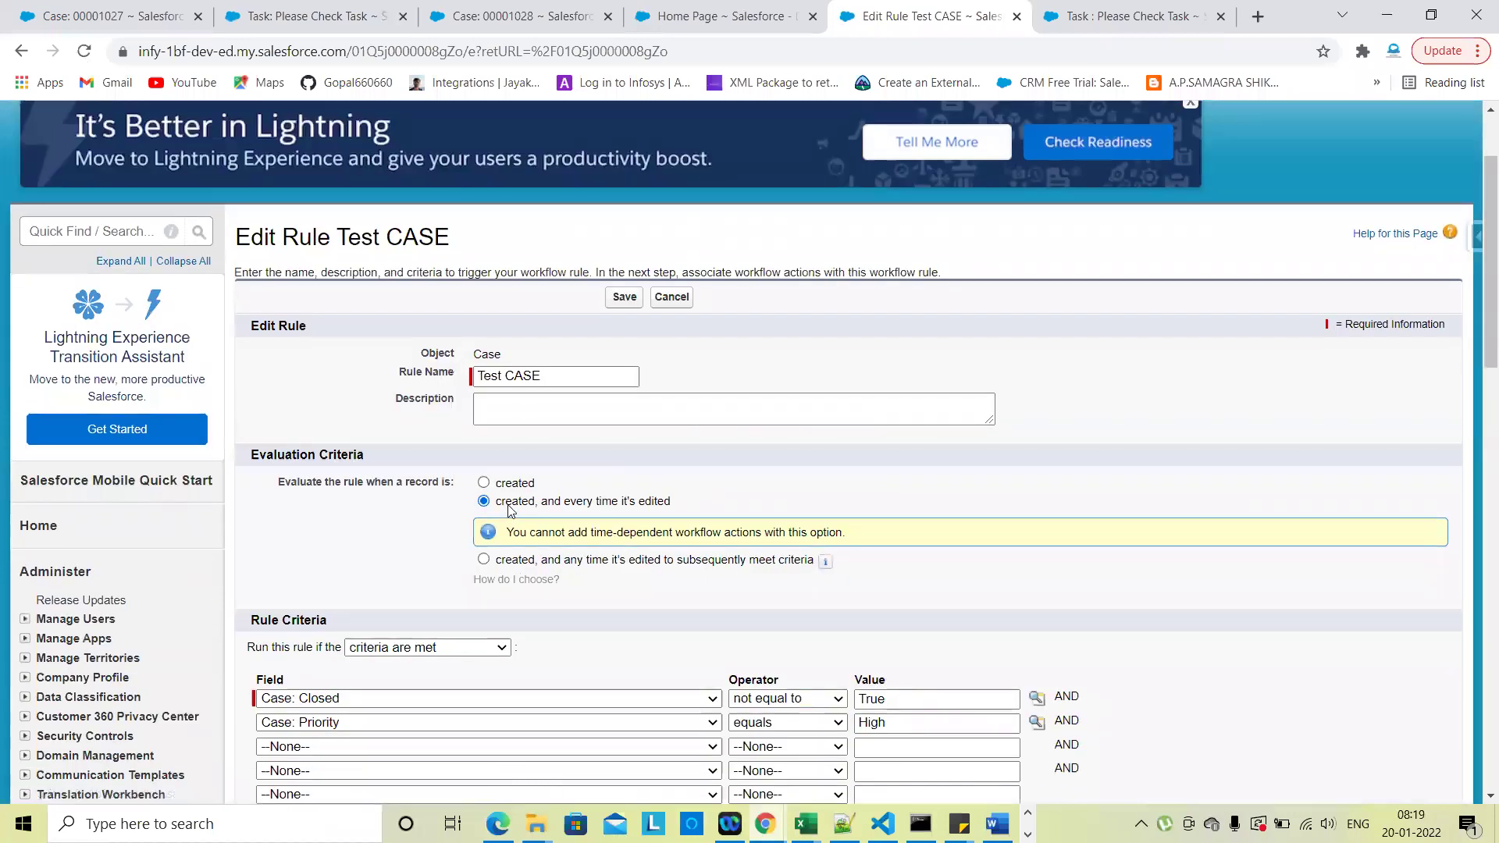
{"action": "scroll", "coordinate": [537, 467], "scroll_direction": "down", "scroll_amount": 1}
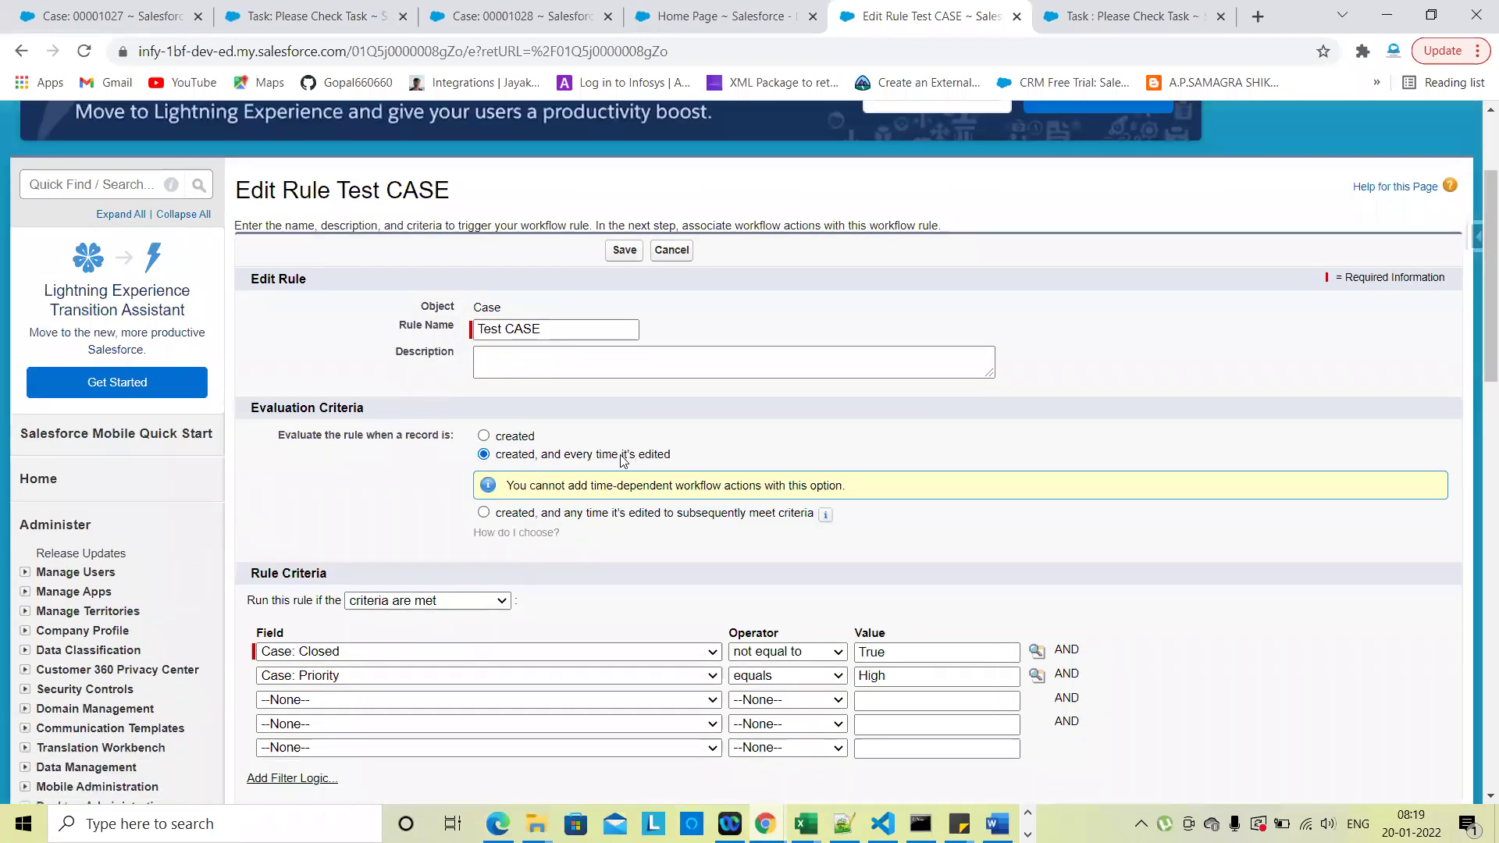
{"action": "left_click", "coordinate": [504, 443]}
{"action": "left_click", "coordinate": [622, 251]}
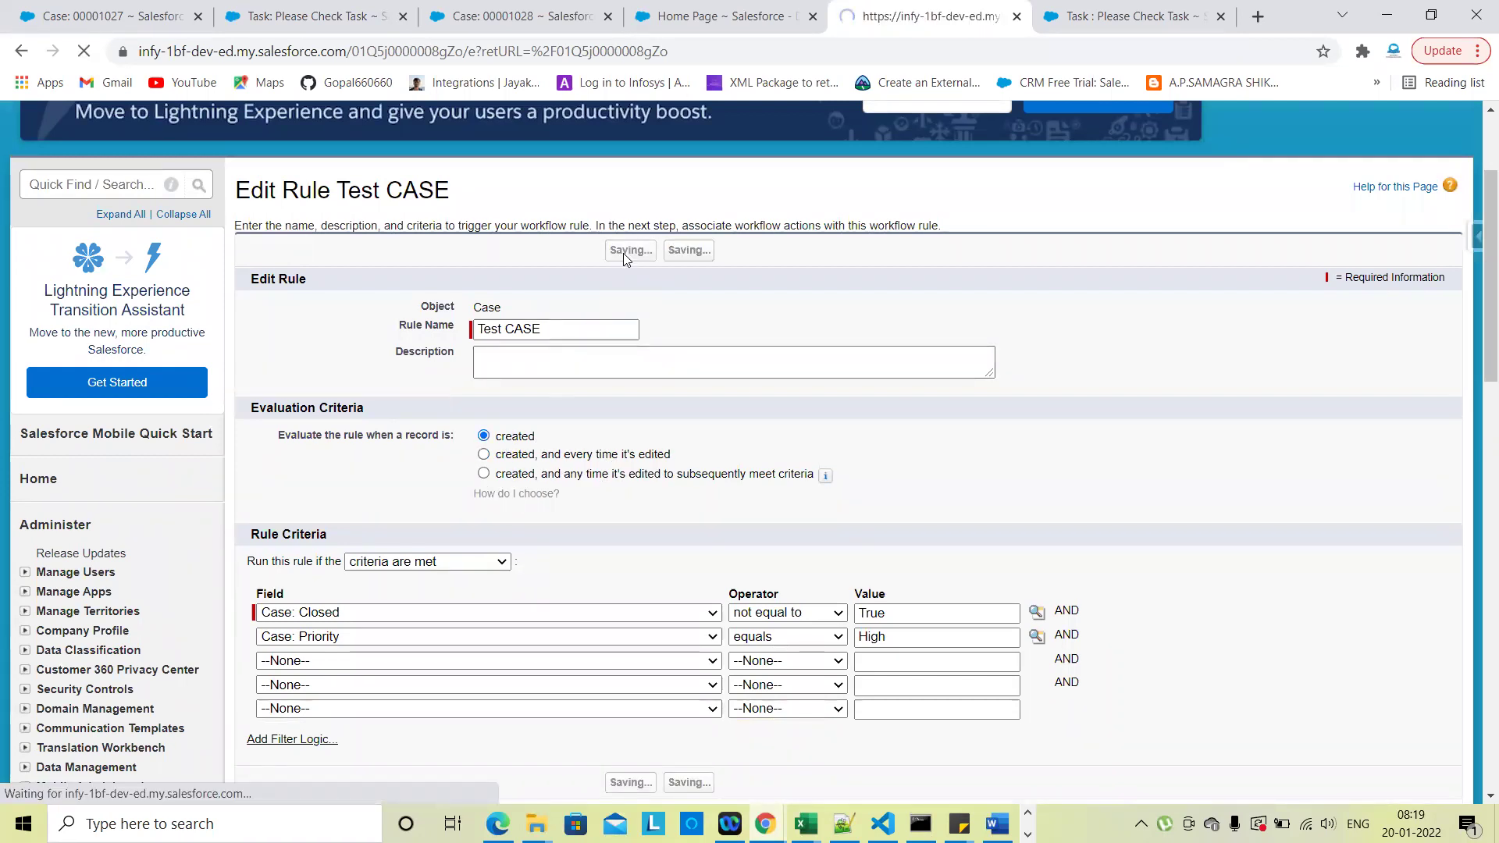
{"action": "scroll", "coordinate": [934, 456], "scroll_direction": "down", "scroll_amount": 2}
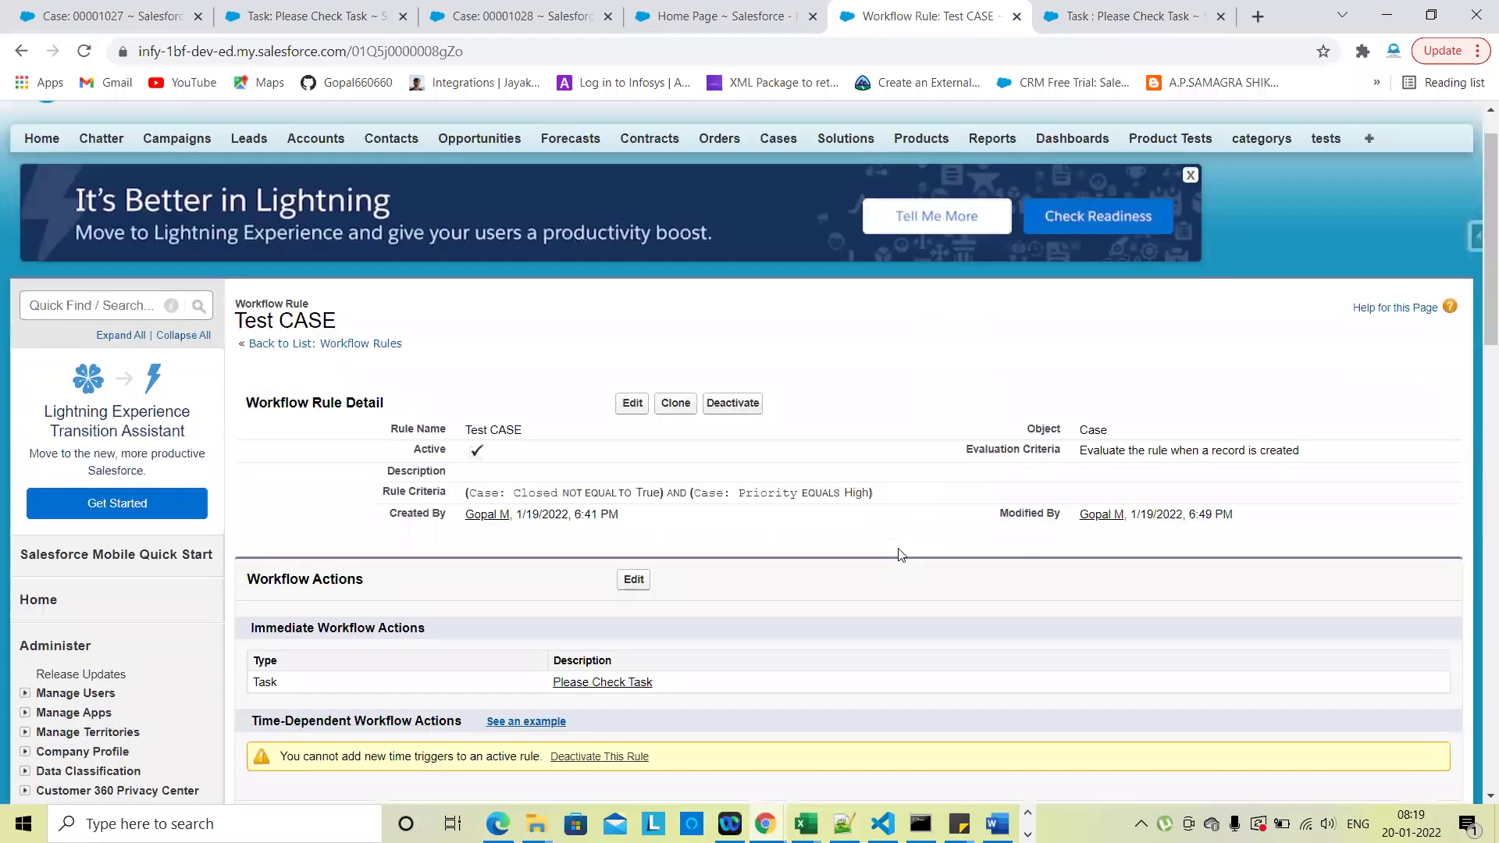
{"action": "double_click", "coordinate": [1280, 384]}
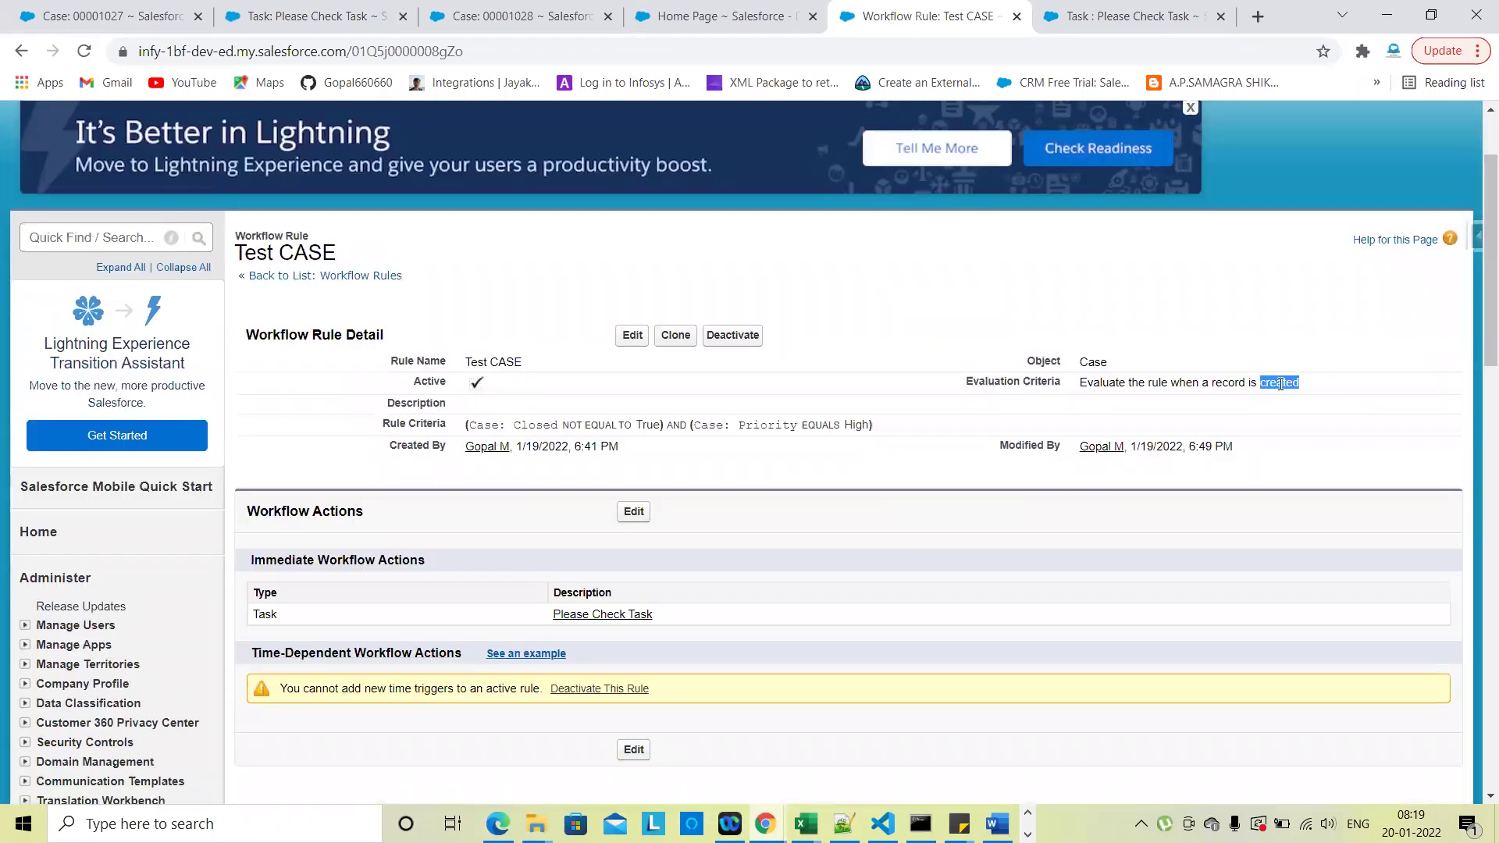
Return to the high-priority case, save it from edit mode without changes and check its open activities
{"action": "left_click", "coordinate": [354, 11]}
{"action": "left_click", "coordinate": [110, 15]}
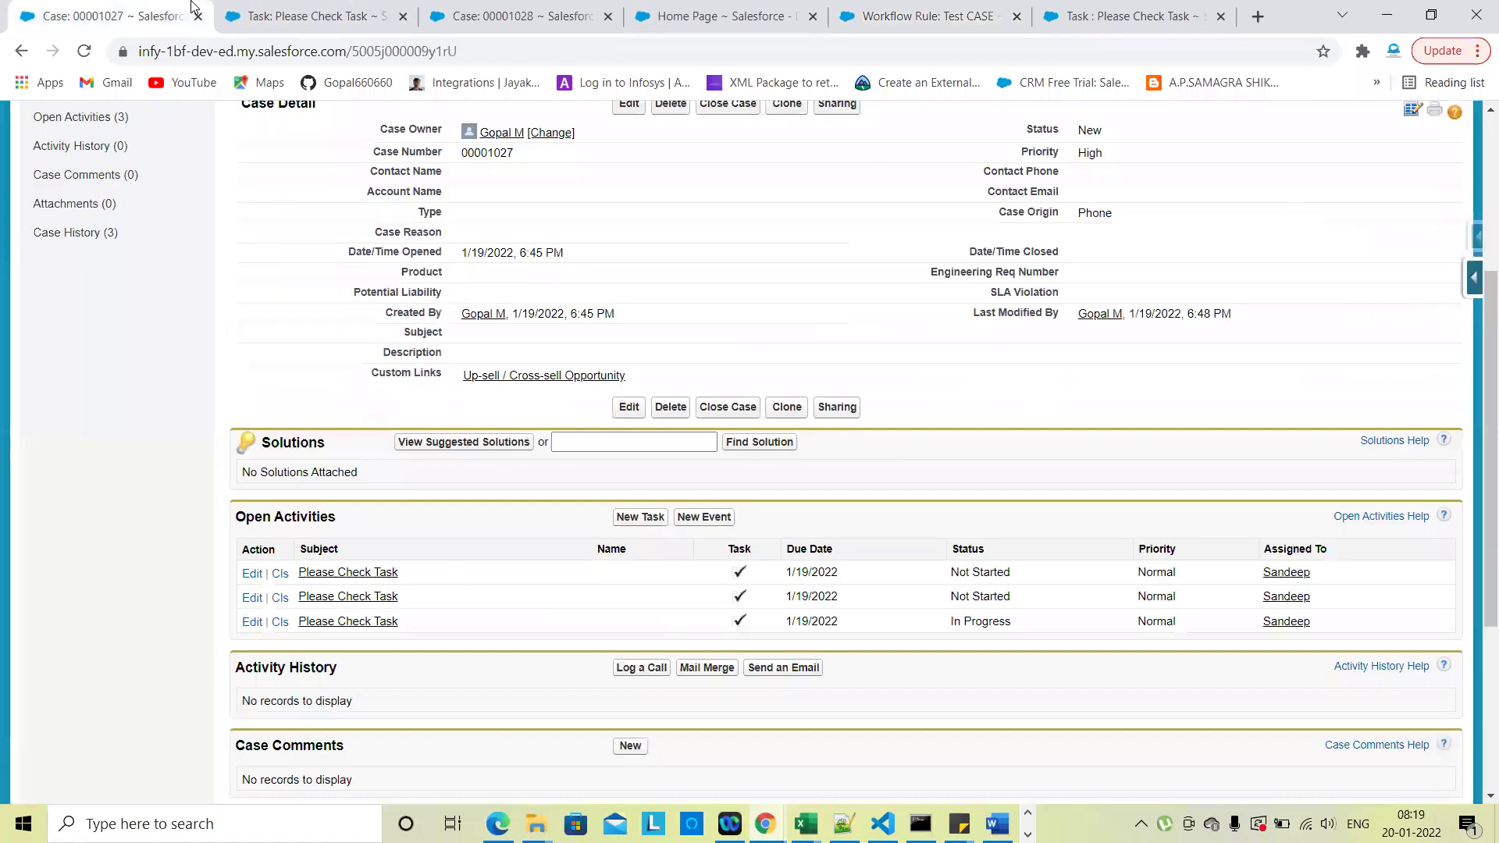
{"action": "left_click", "coordinate": [628, 406]}
{"action": "scroll", "coordinate": [833, 548], "scroll_direction": "down", "scroll_amount": 2}
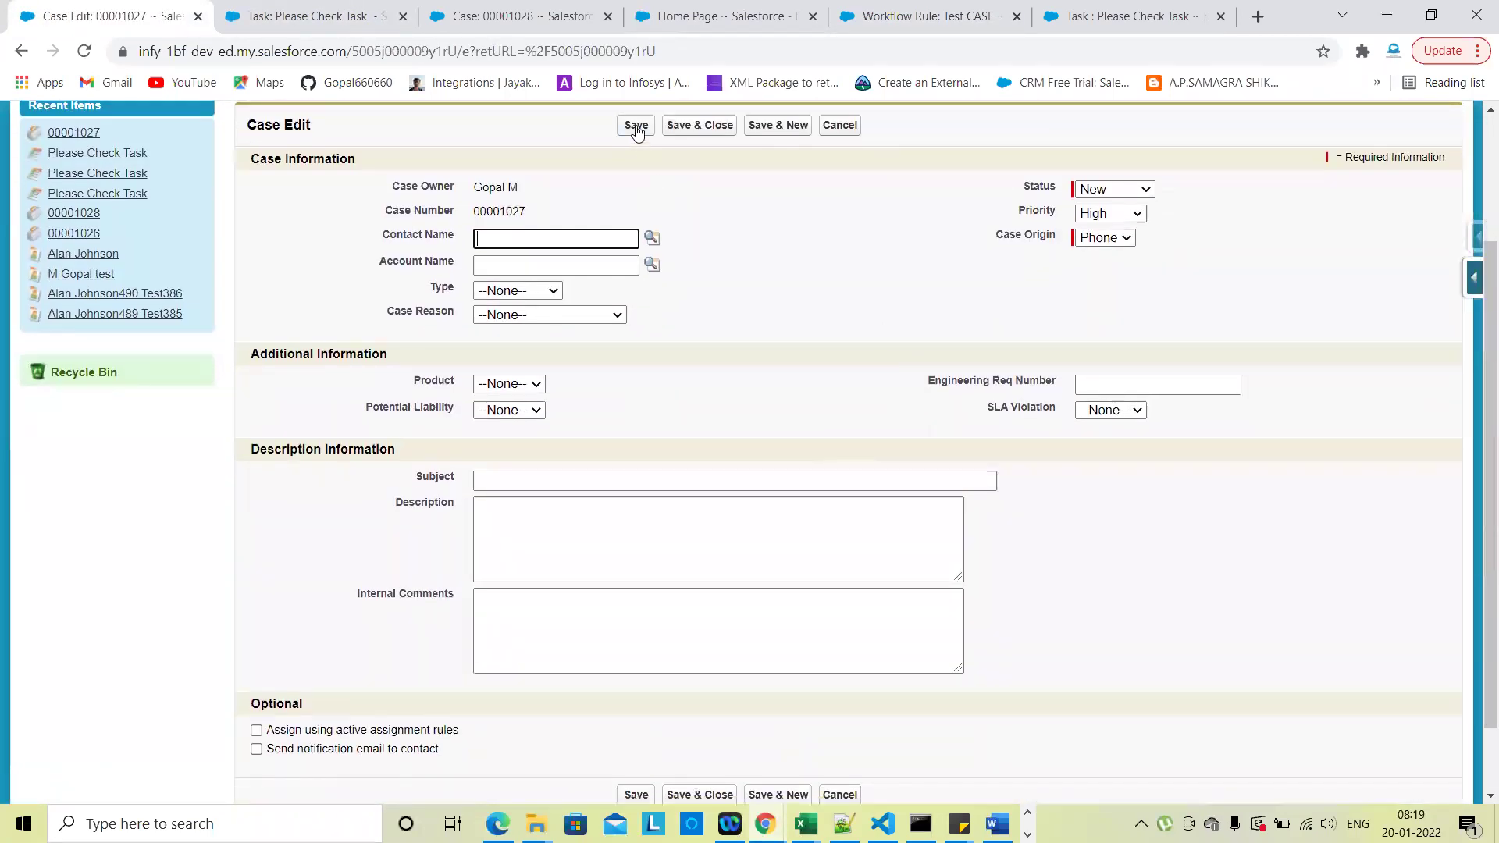
{"action": "left_click", "coordinate": [635, 124]}
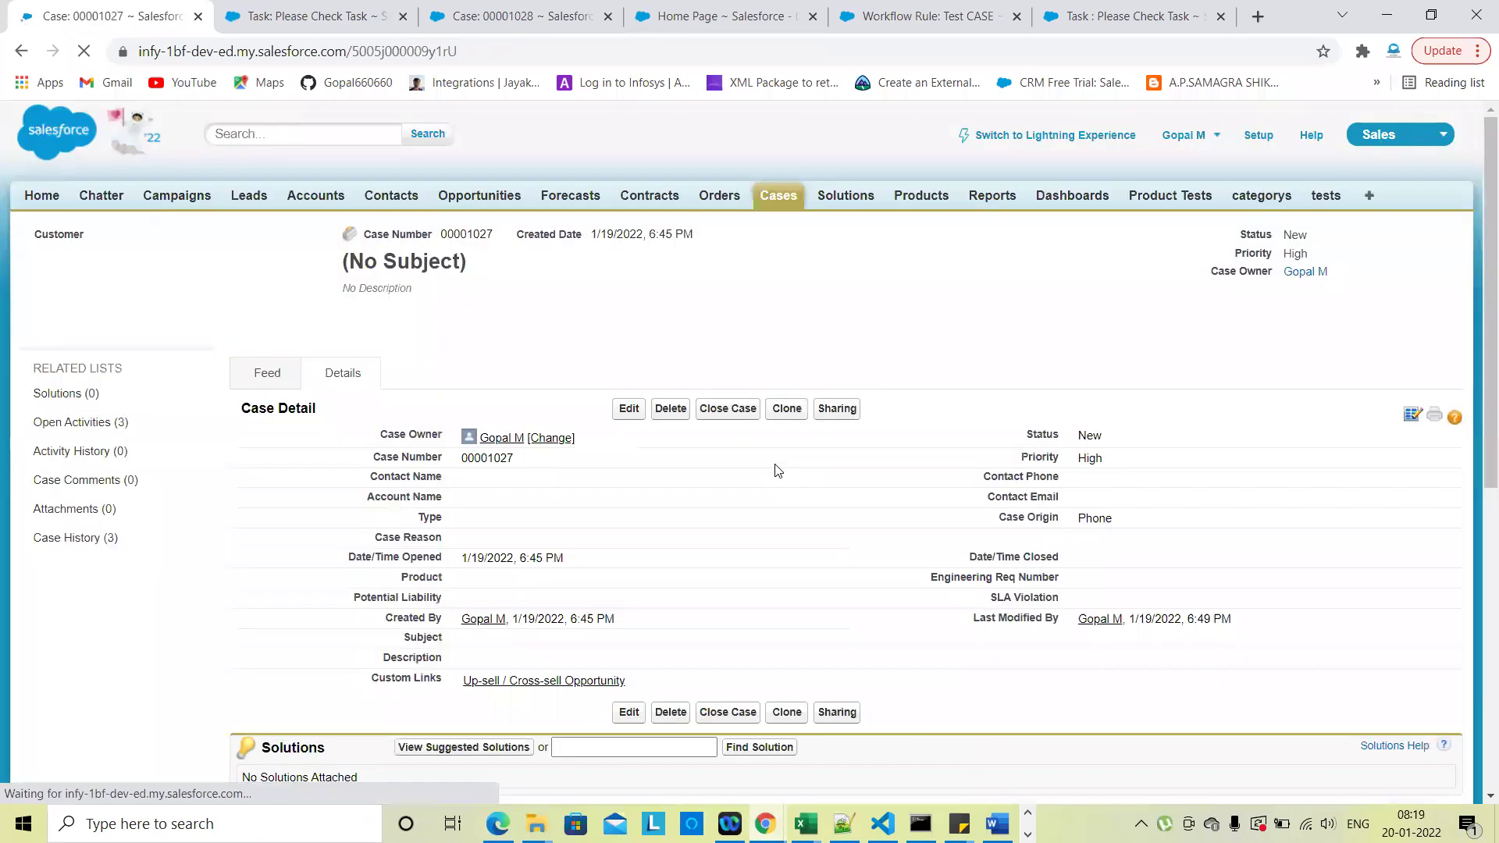
{"action": "scroll", "coordinate": [775, 468], "scroll_direction": "down", "scroll_amount": 5}
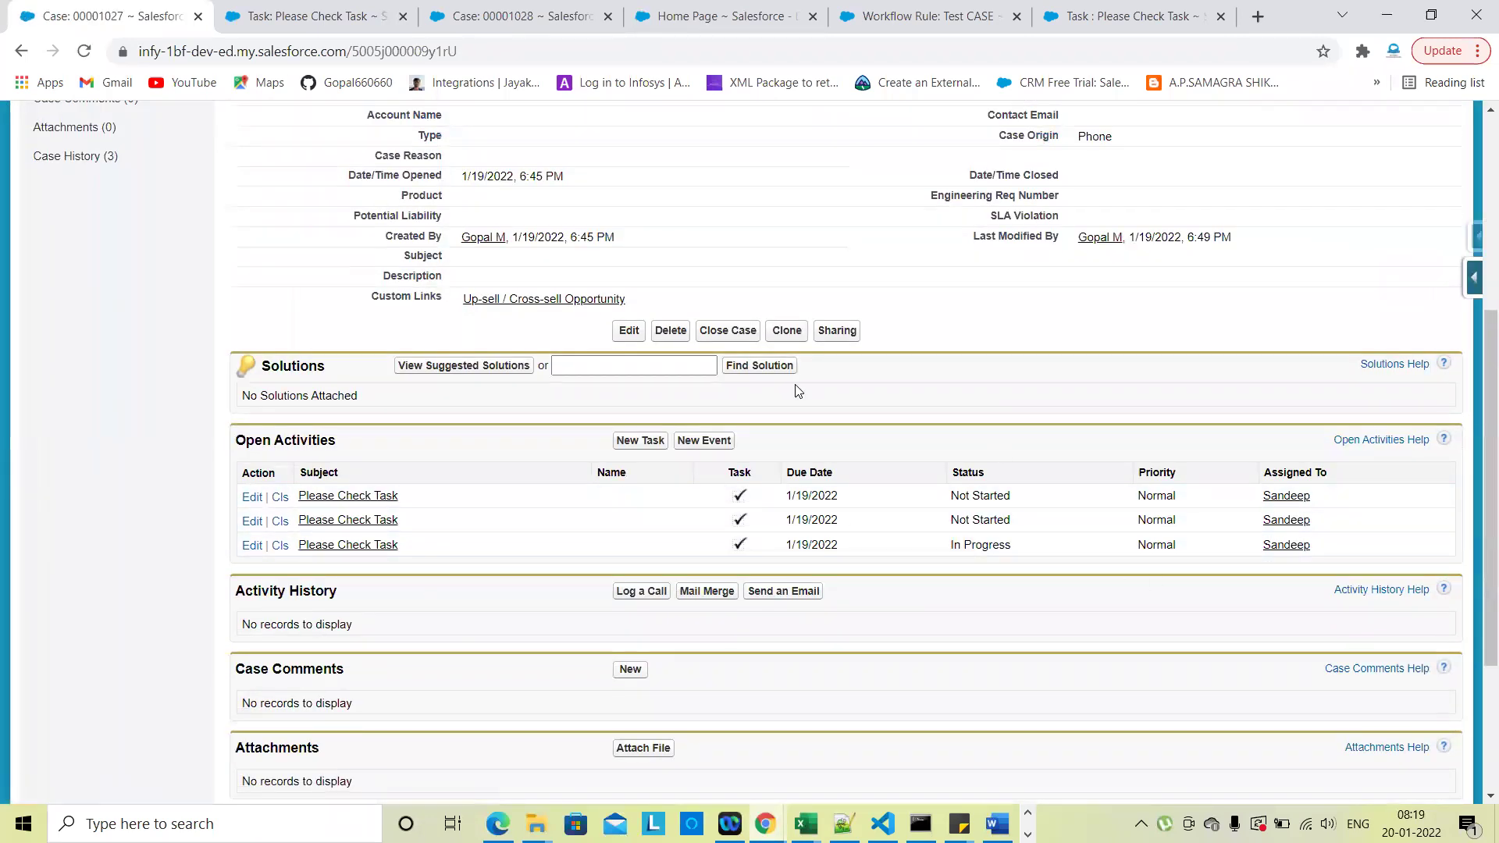
Edit and save the high-priority case once more with no field changes, and recheck its open activities
{"action": "left_click", "coordinate": [629, 331]}
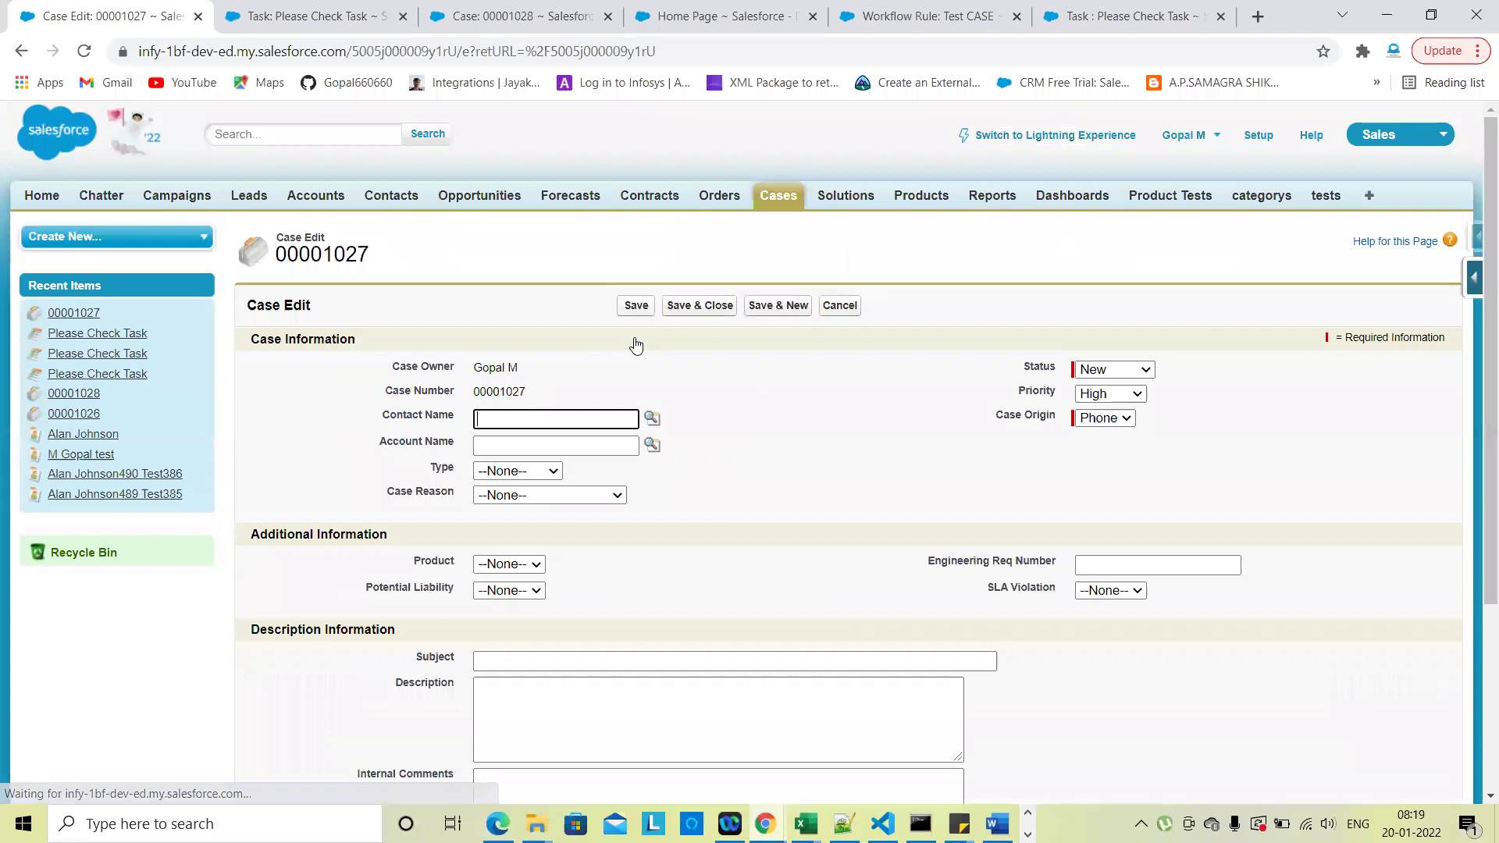
{"action": "scroll", "coordinate": [793, 514], "scroll_direction": "down", "scroll_amount": 4}
{"action": "scroll", "coordinate": [681, 426], "scroll_direction": "up", "scroll_amount": 4}
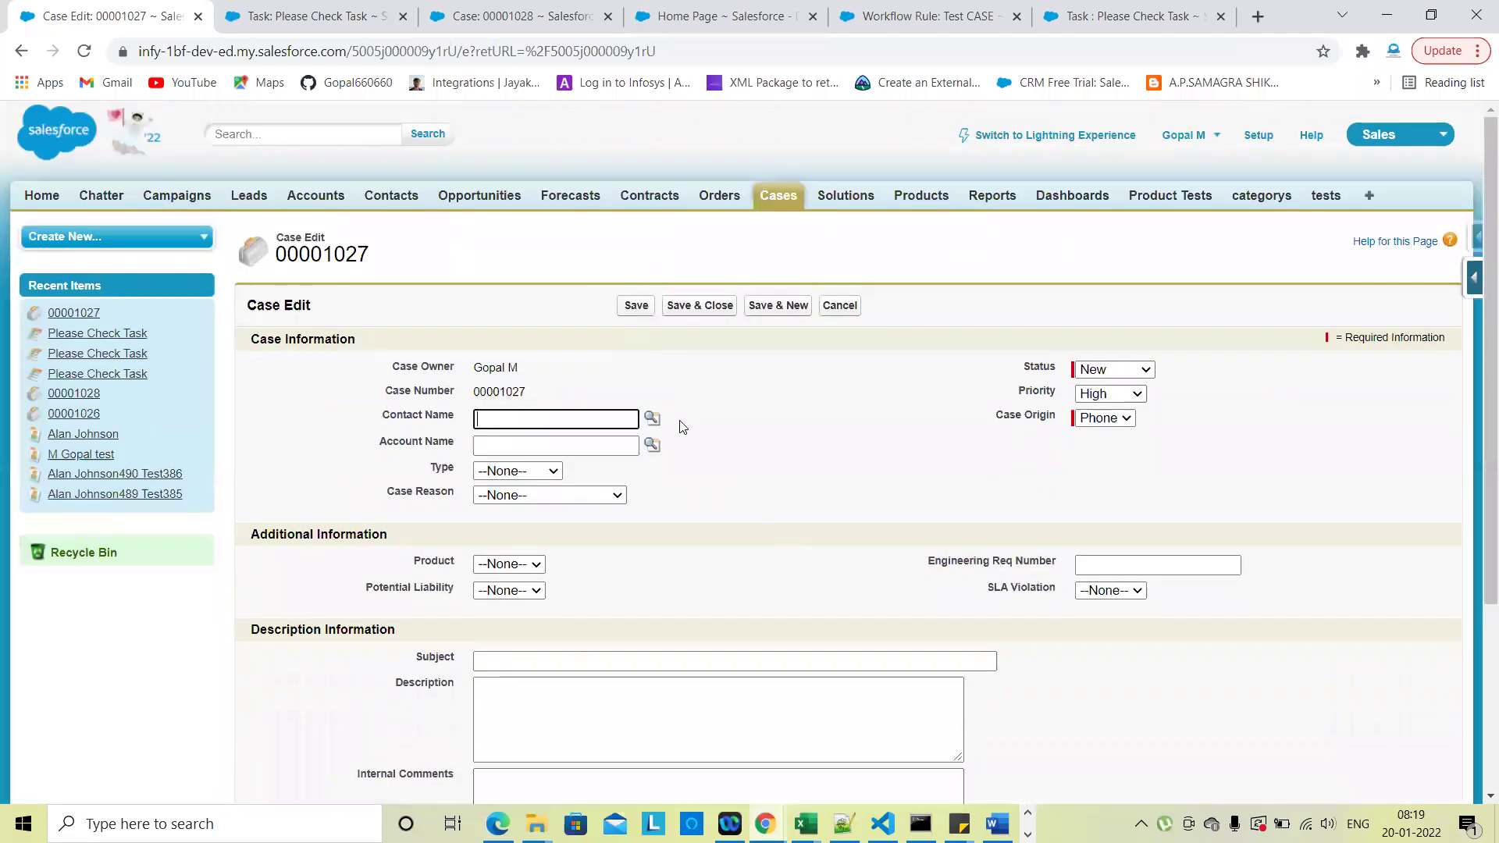
{"action": "left_click", "coordinate": [635, 306]}
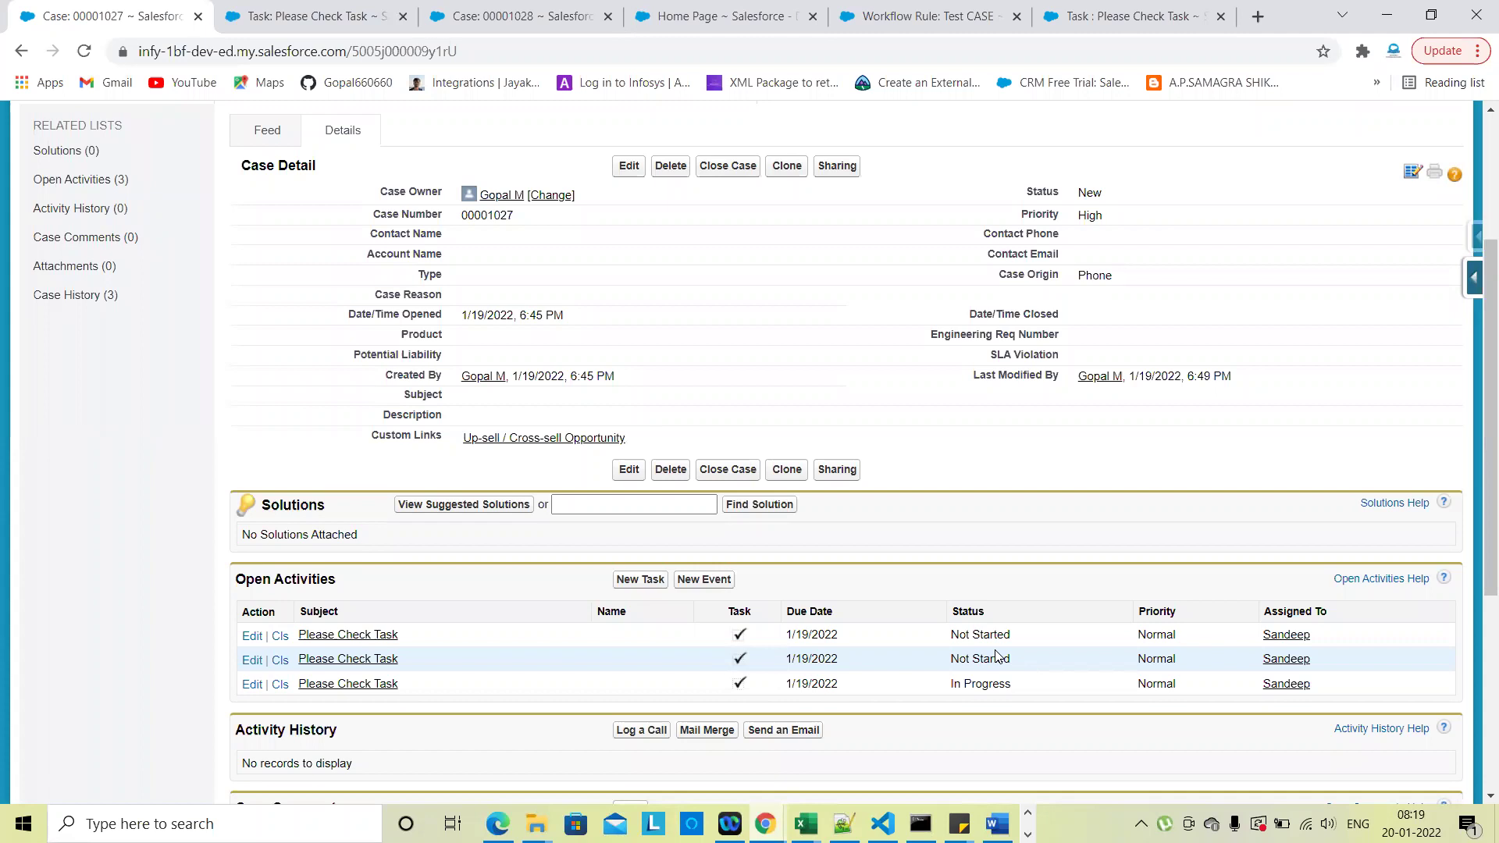
{"action": "scroll", "coordinate": [933, 536], "scroll_direction": "up", "scroll_amount": 2}
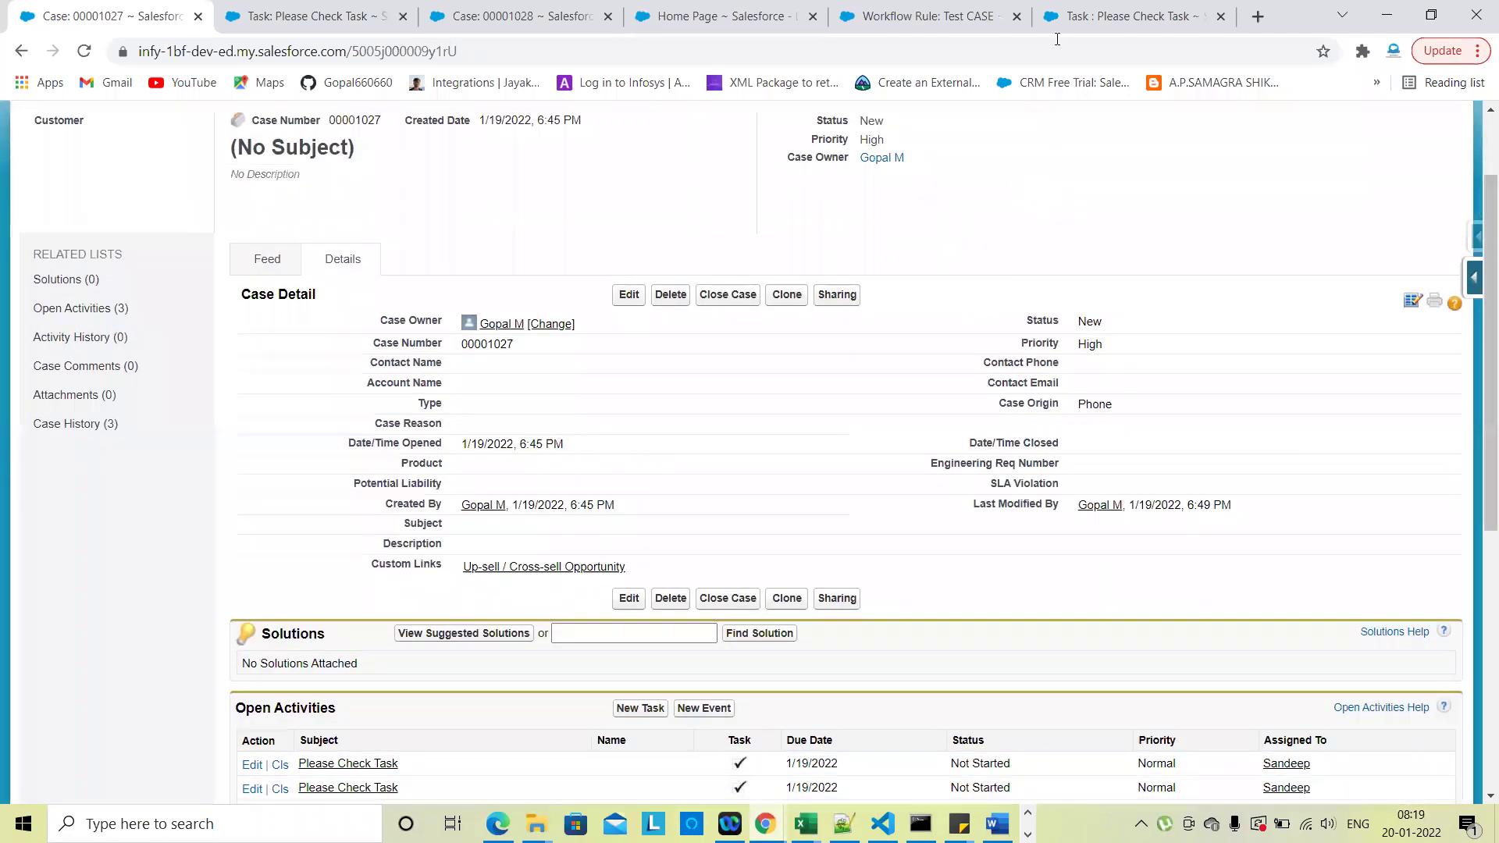
Switch the Test CASE rule's evaluation criteria back to "created, and every time it's edited" and save the rule
{"action": "left_click", "coordinate": [971, 14]}
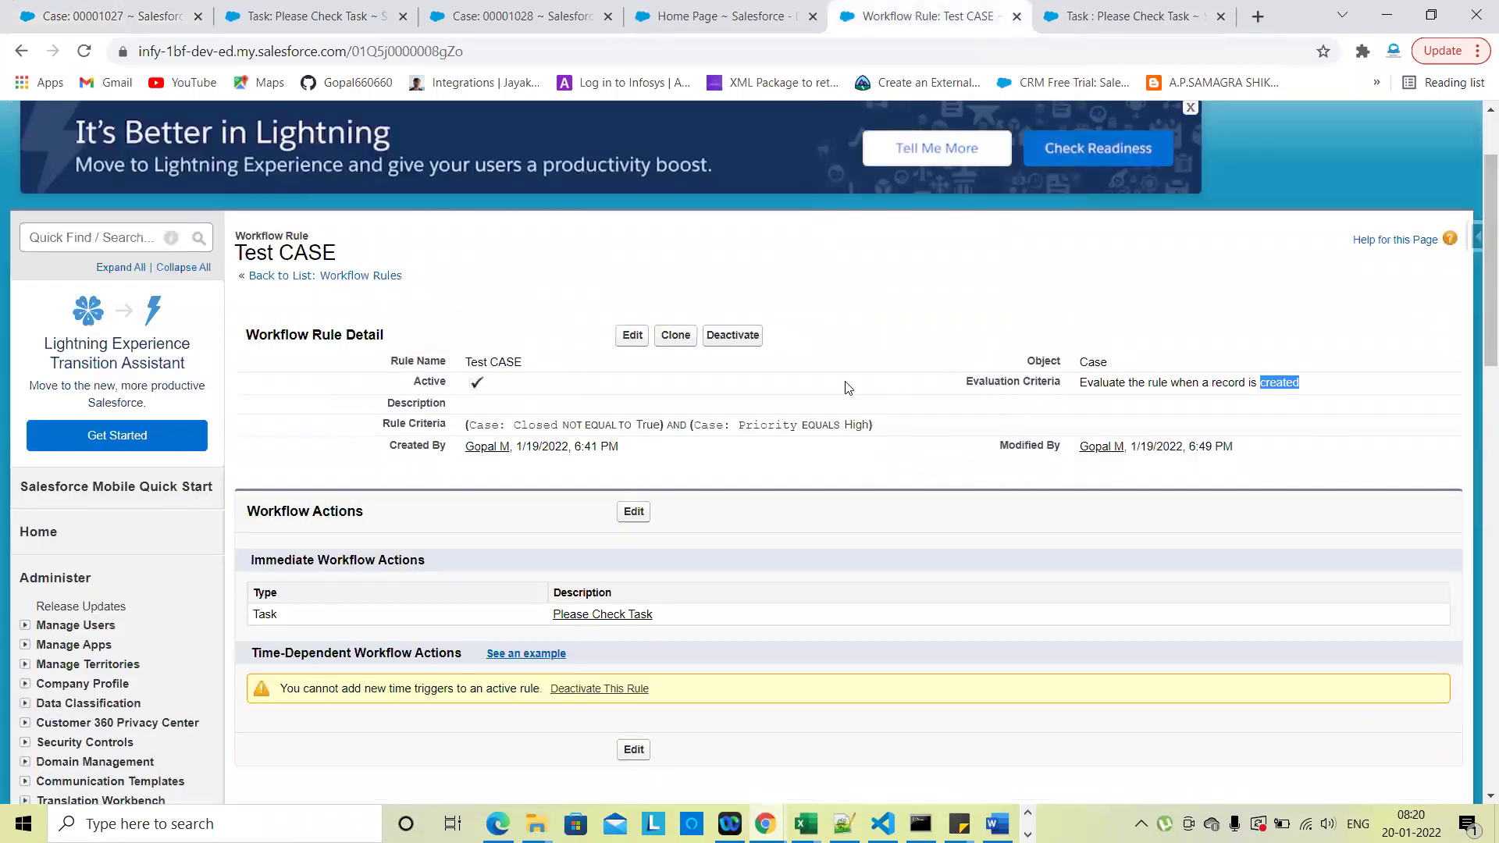
{"action": "left_click", "coordinate": [632, 337]}
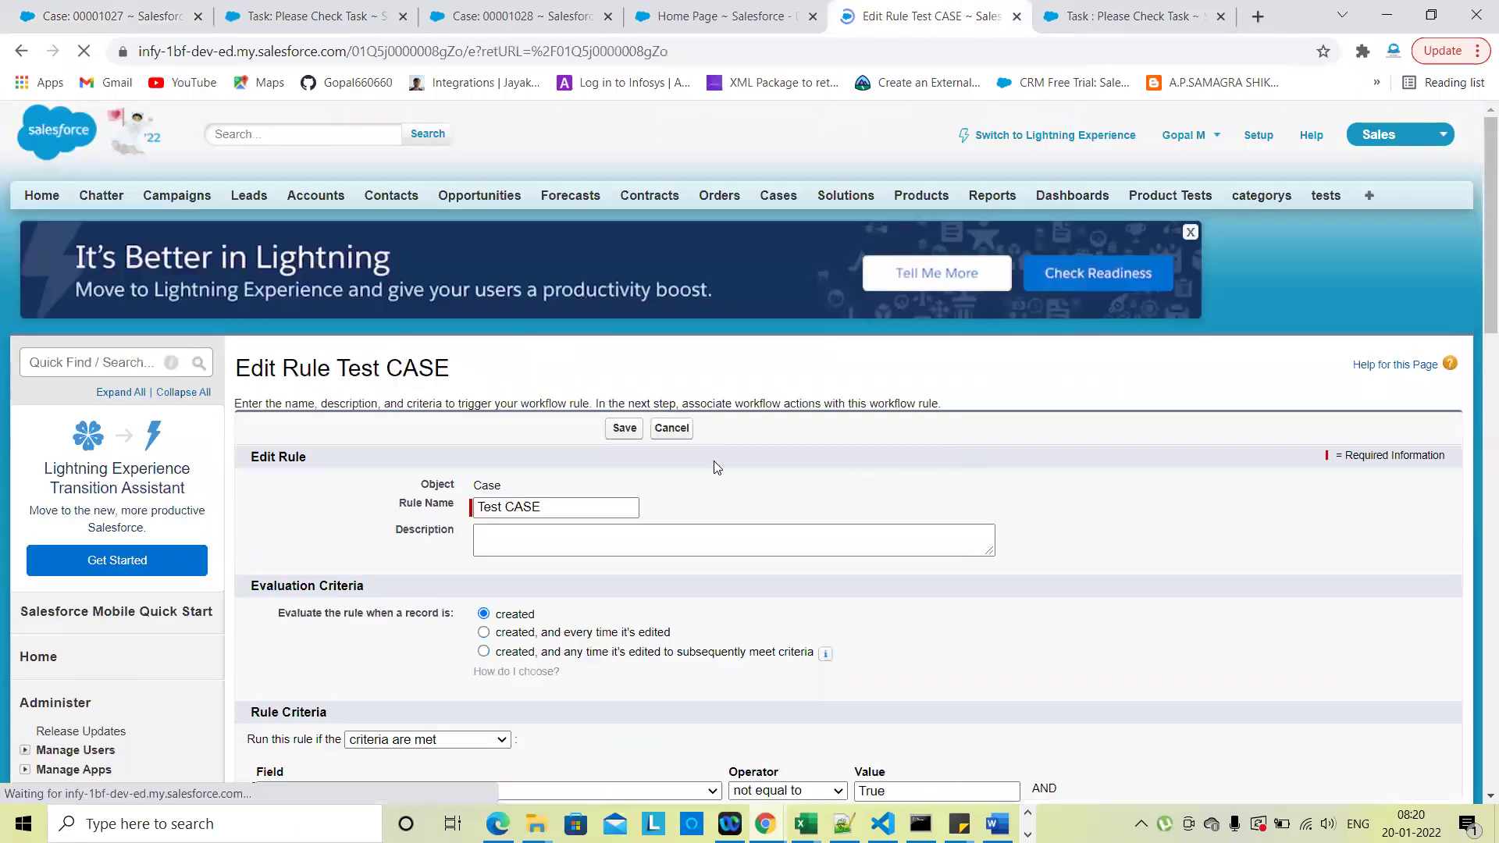
{"action": "left_click", "coordinate": [532, 633]}
{"action": "left_click", "coordinate": [622, 428]}
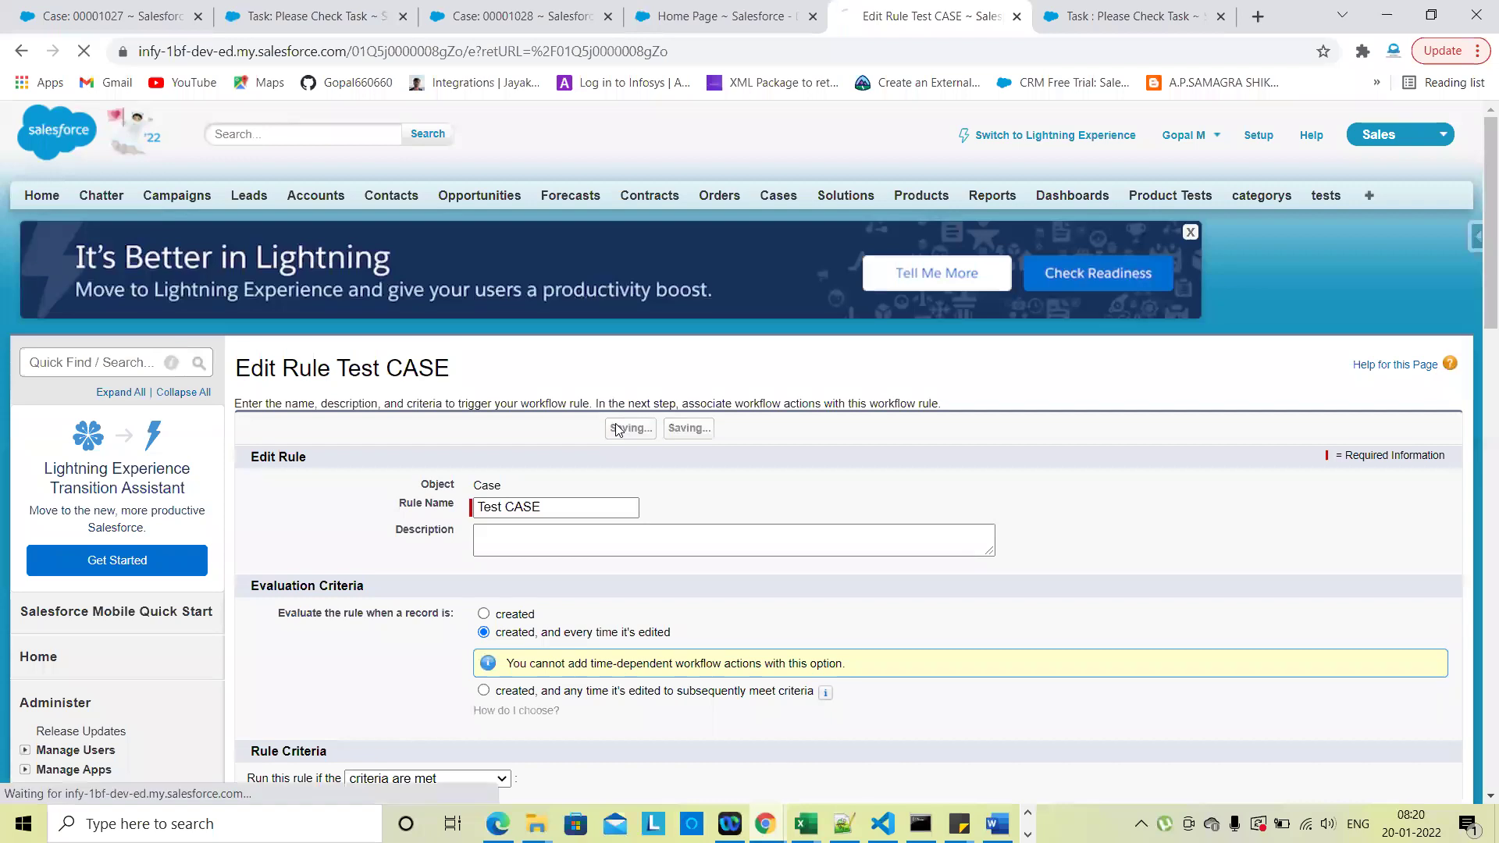
Resave the high-priority case without changes under the rule's every-edit criteria and review its open activities
{"action": "left_click", "coordinate": [146, 9]}
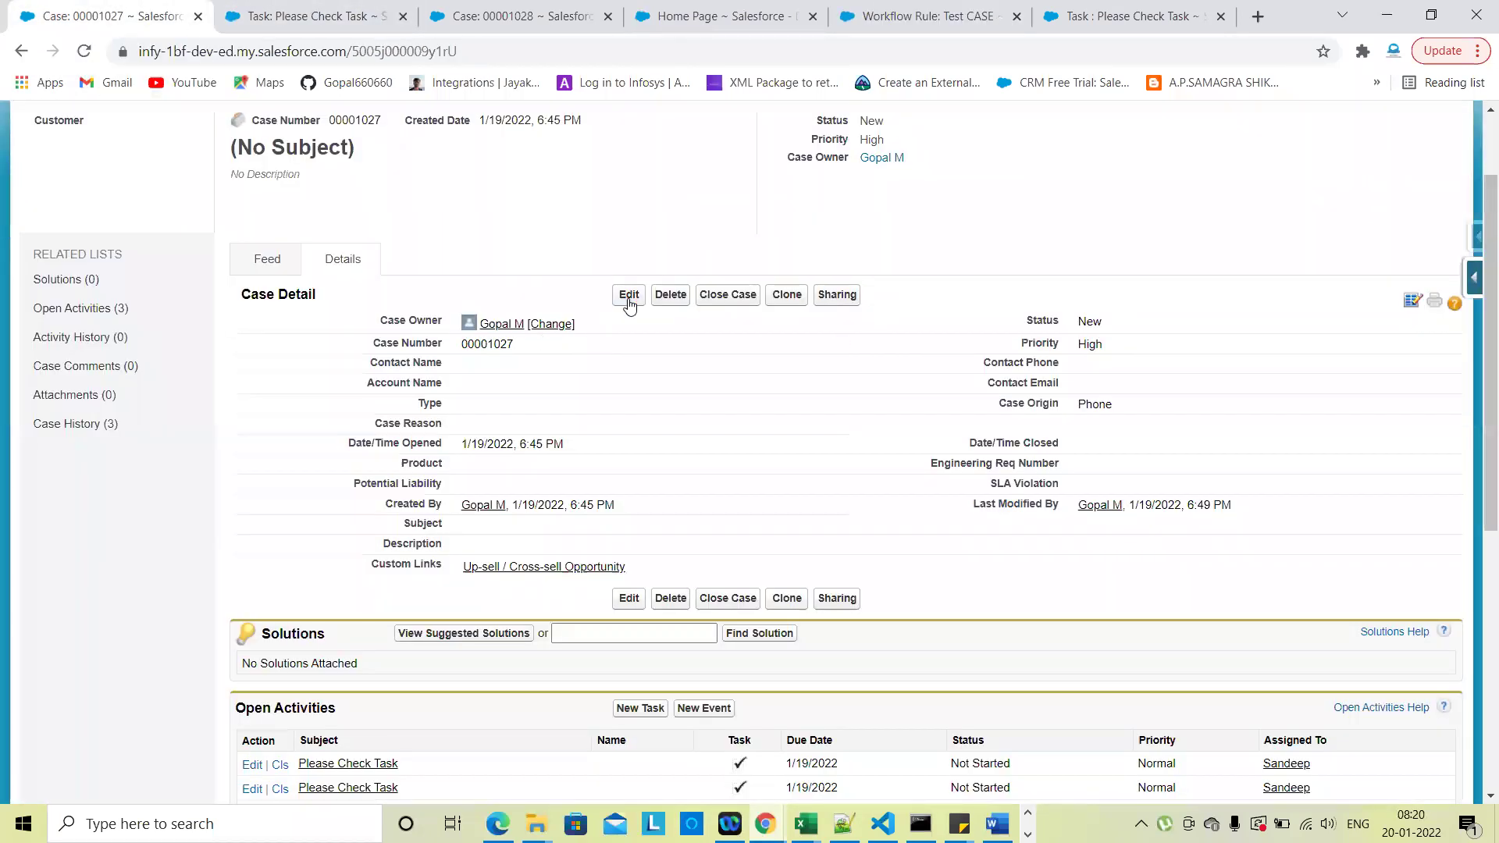
{"action": "left_click", "coordinate": [627, 295]}
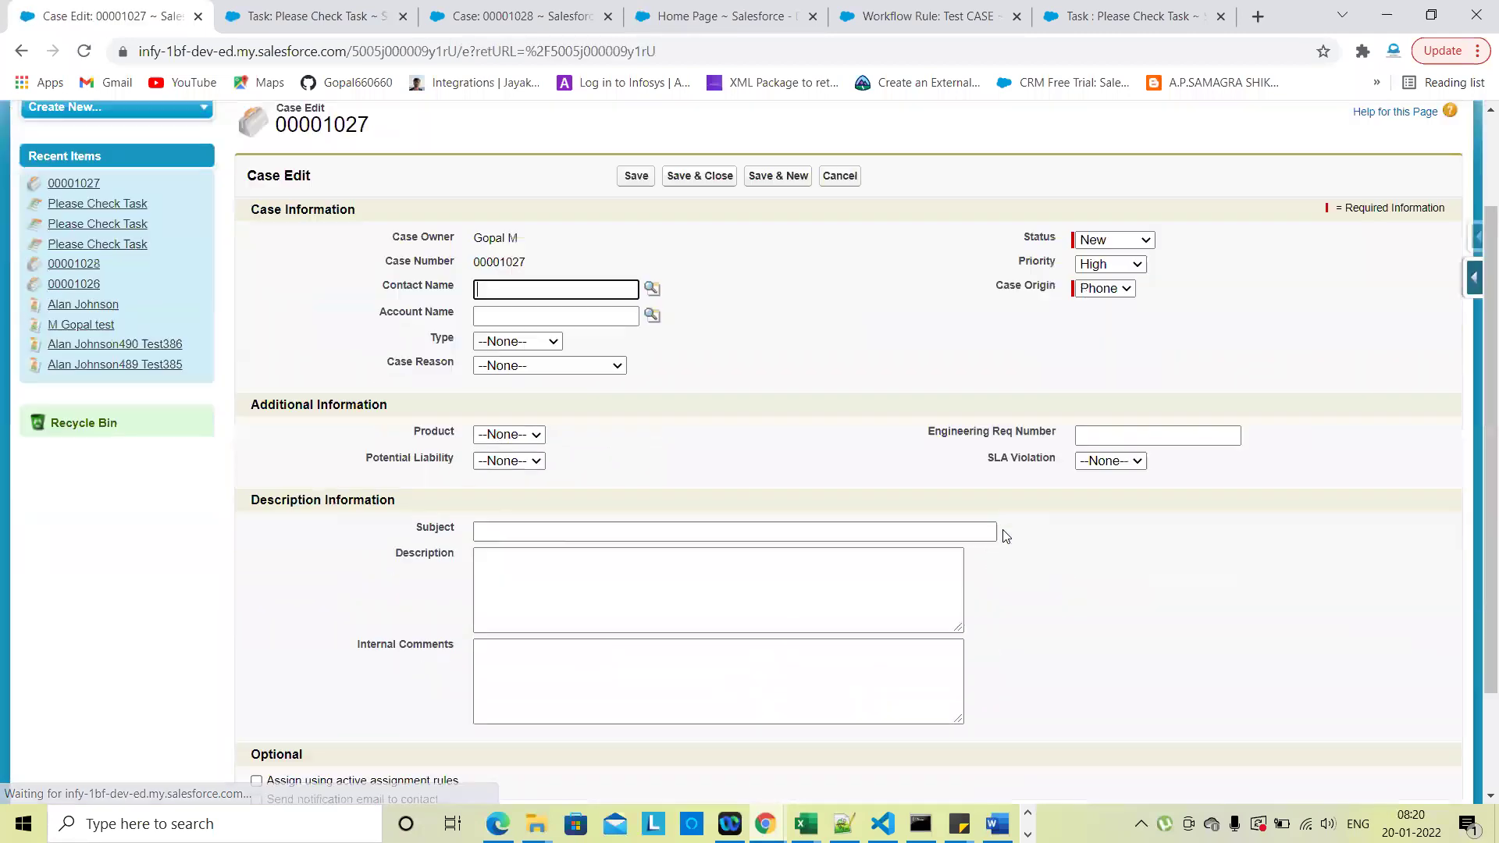
{"action": "scroll", "coordinate": [854, 378], "scroll_direction": "down", "scroll_amount": 2}
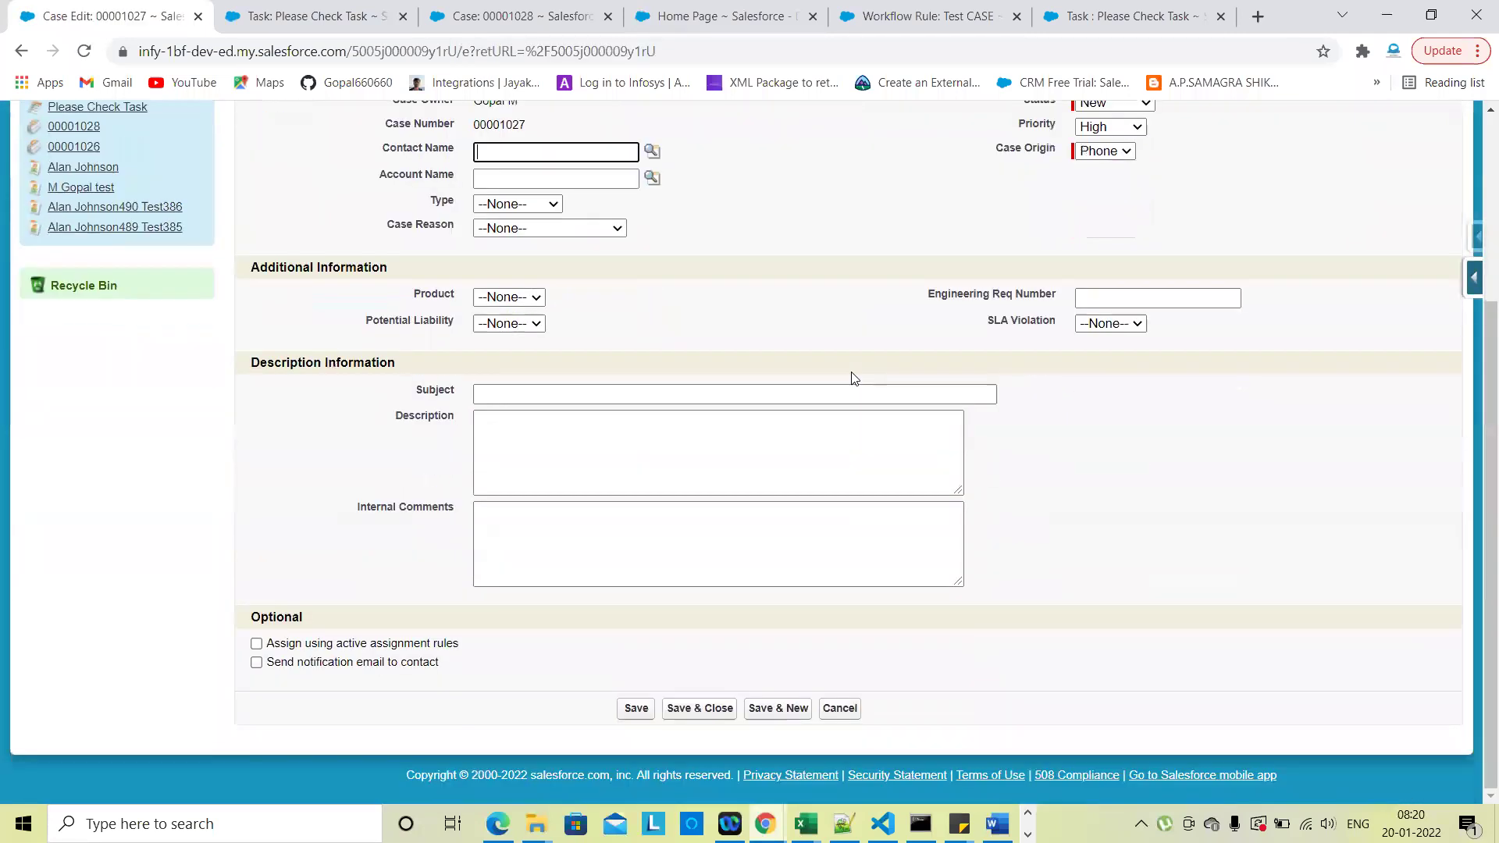
{"action": "scroll", "coordinate": [678, 283], "scroll_direction": "up", "scroll_amount": 3}
{"action": "left_click", "coordinate": [634, 247]}
{"action": "scroll", "coordinate": [812, 535], "scroll_direction": "down", "scroll_amount": 3}
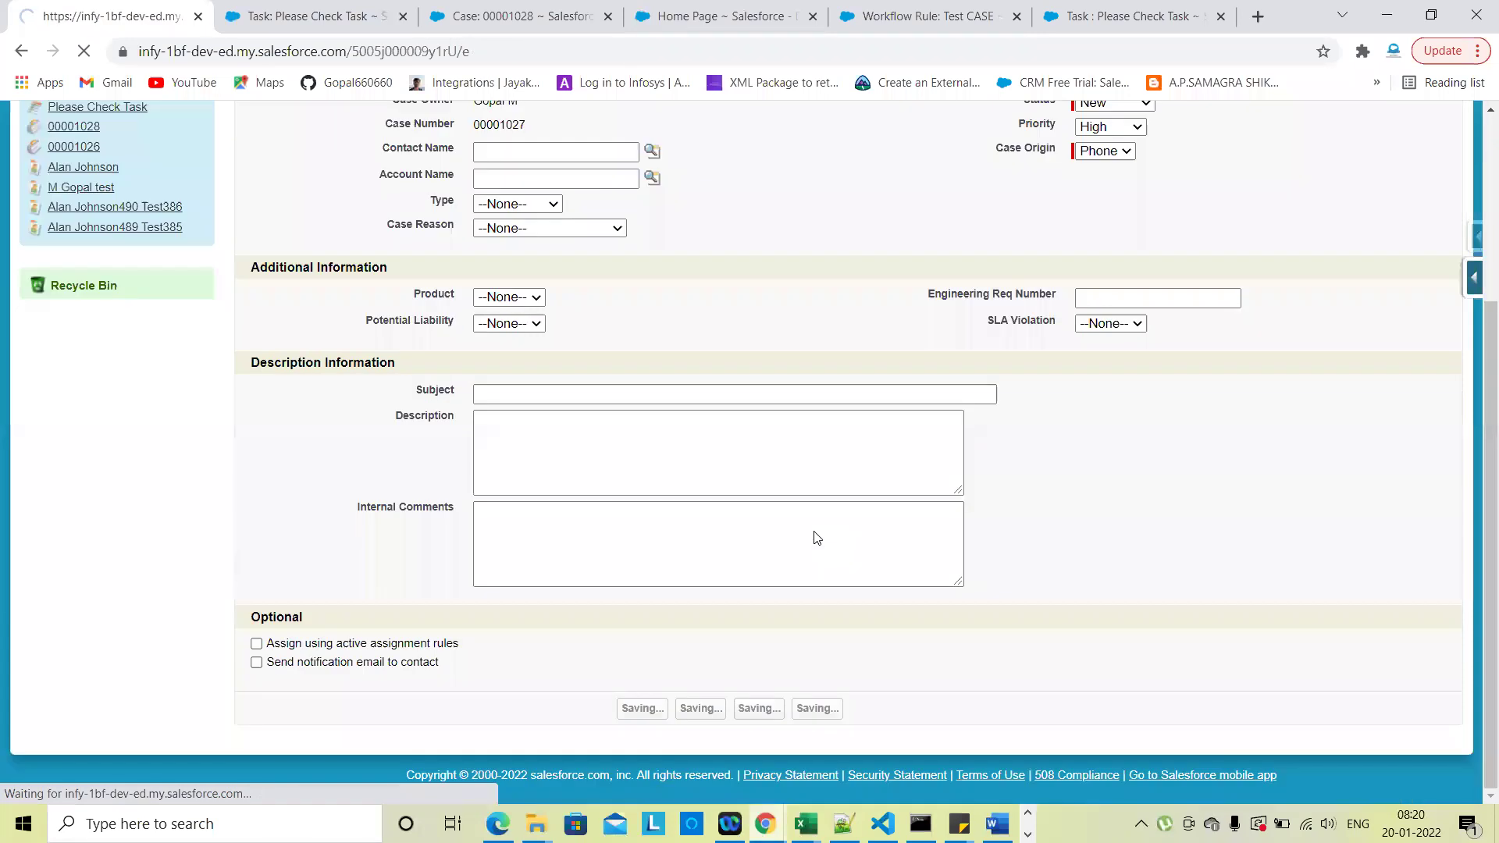
{"action": "scroll", "coordinate": [812, 535], "scroll_direction": "down", "scroll_amount": 5}
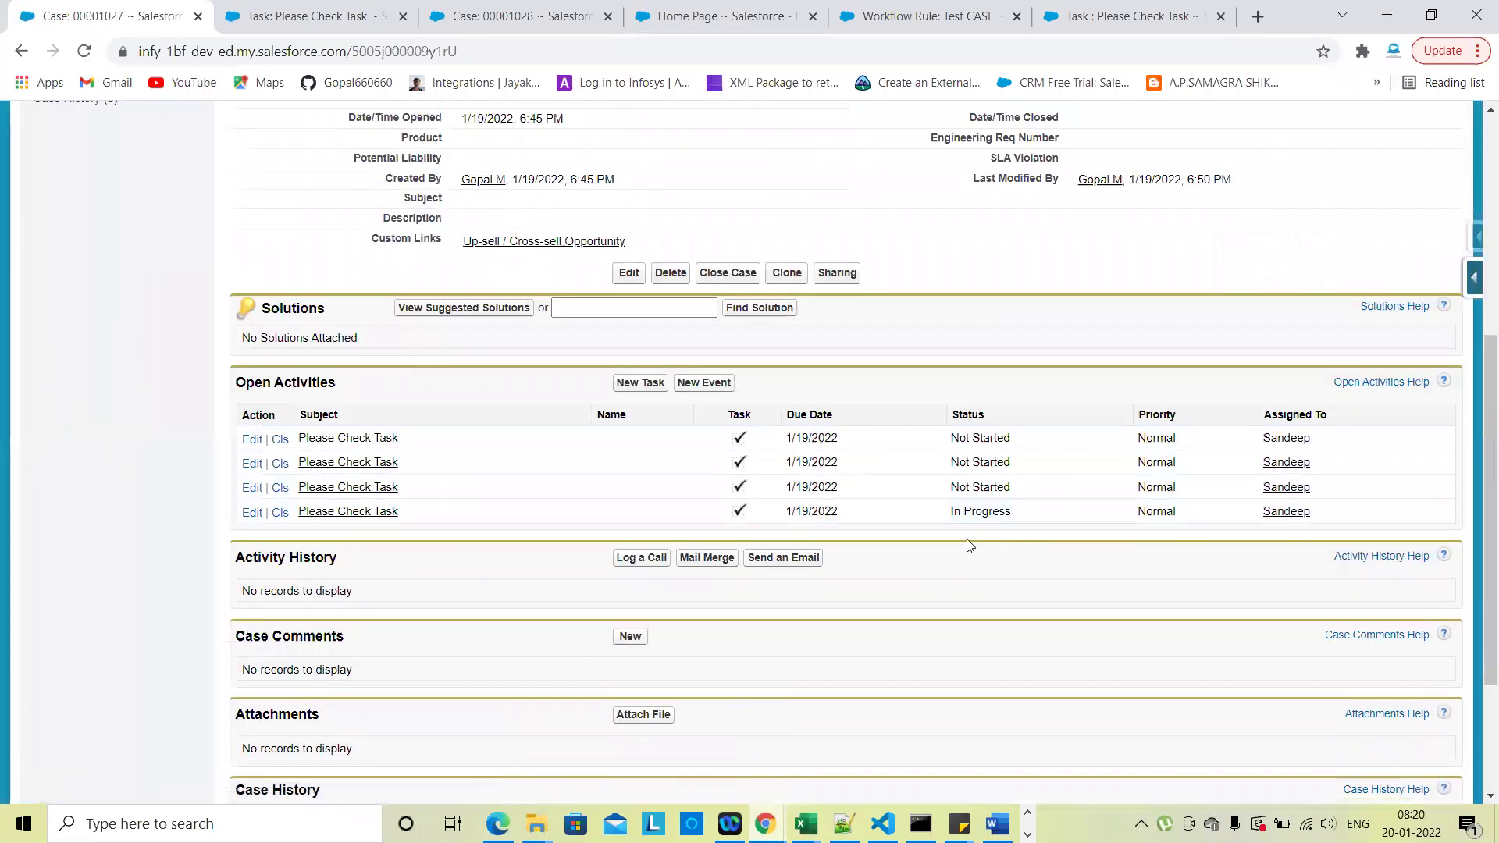
{"action": "scroll", "coordinate": [947, 393], "scroll_direction": "up", "scroll_amount": 2}
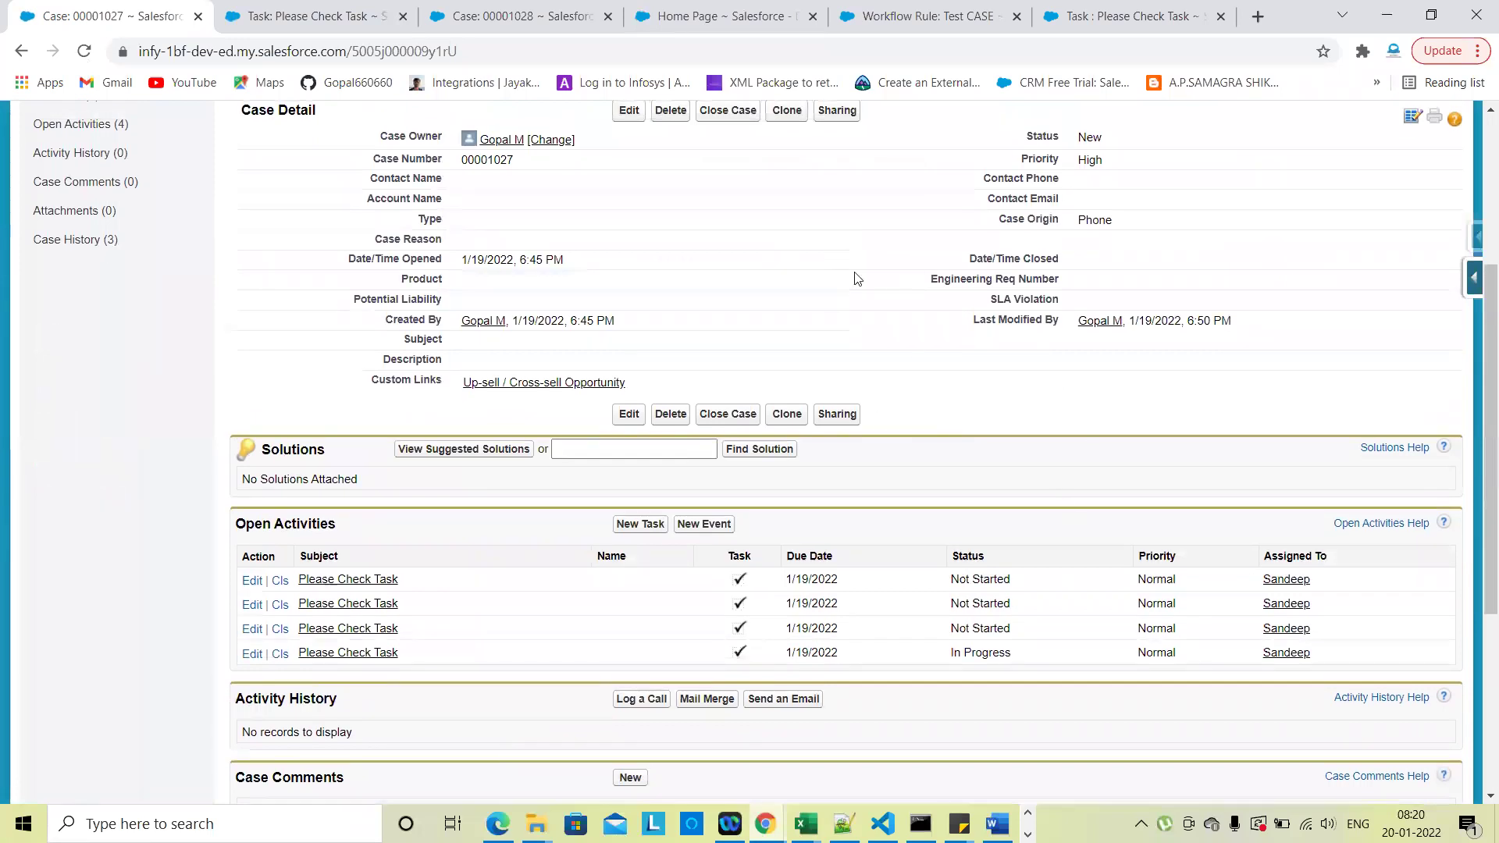
{"action": "scroll", "coordinate": [882, 328], "scroll_direction": "up", "scroll_amount": 1}
{"action": "scroll", "coordinate": [921, 466], "scroll_direction": "down", "scroll_amount": 2}
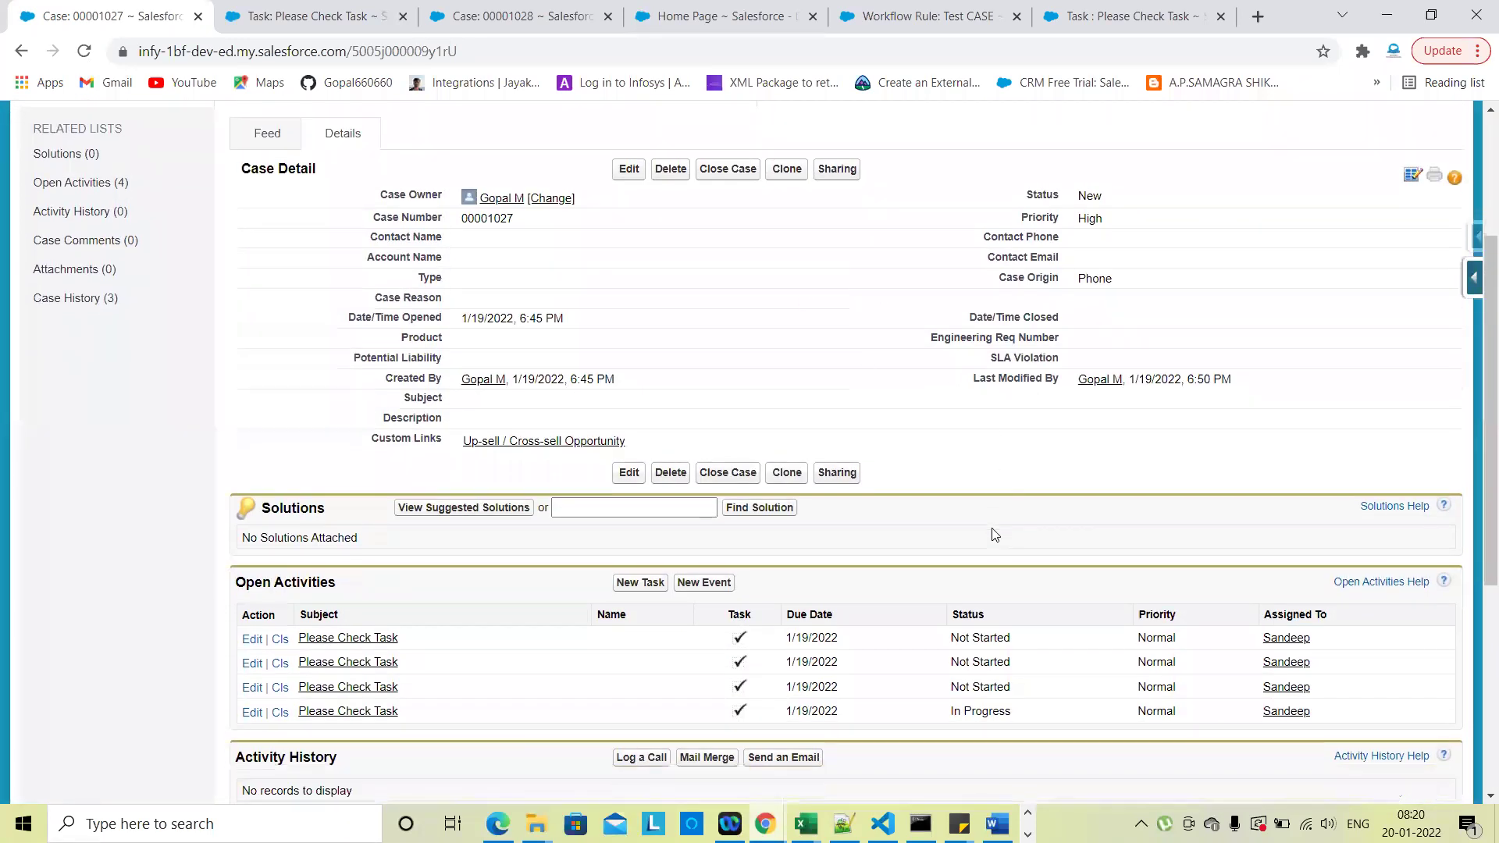
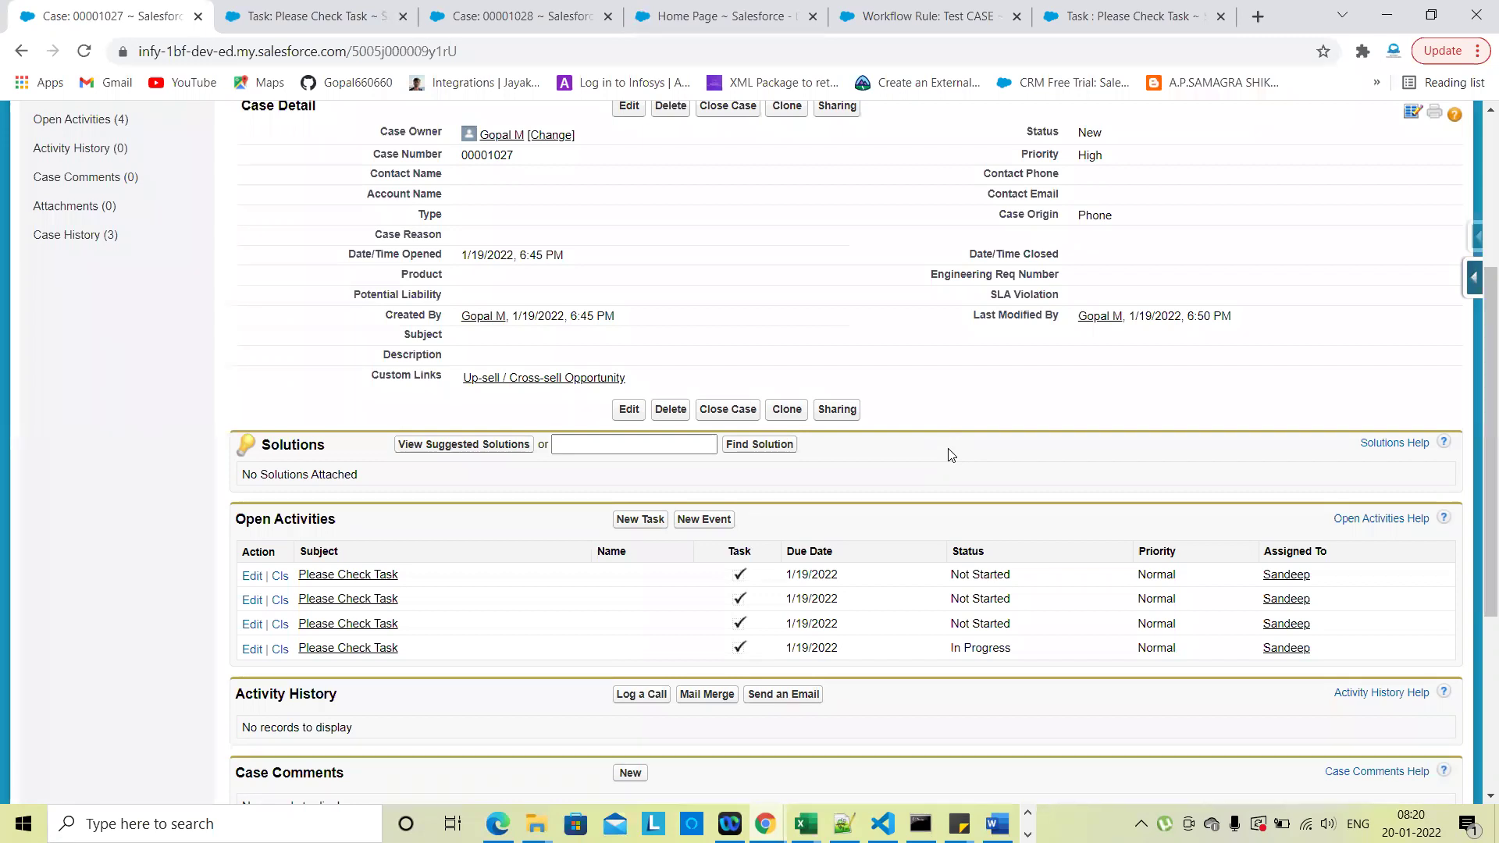
Open the Test CASE workflow rule for editing
{"action": "left_click", "coordinate": [947, 10]}
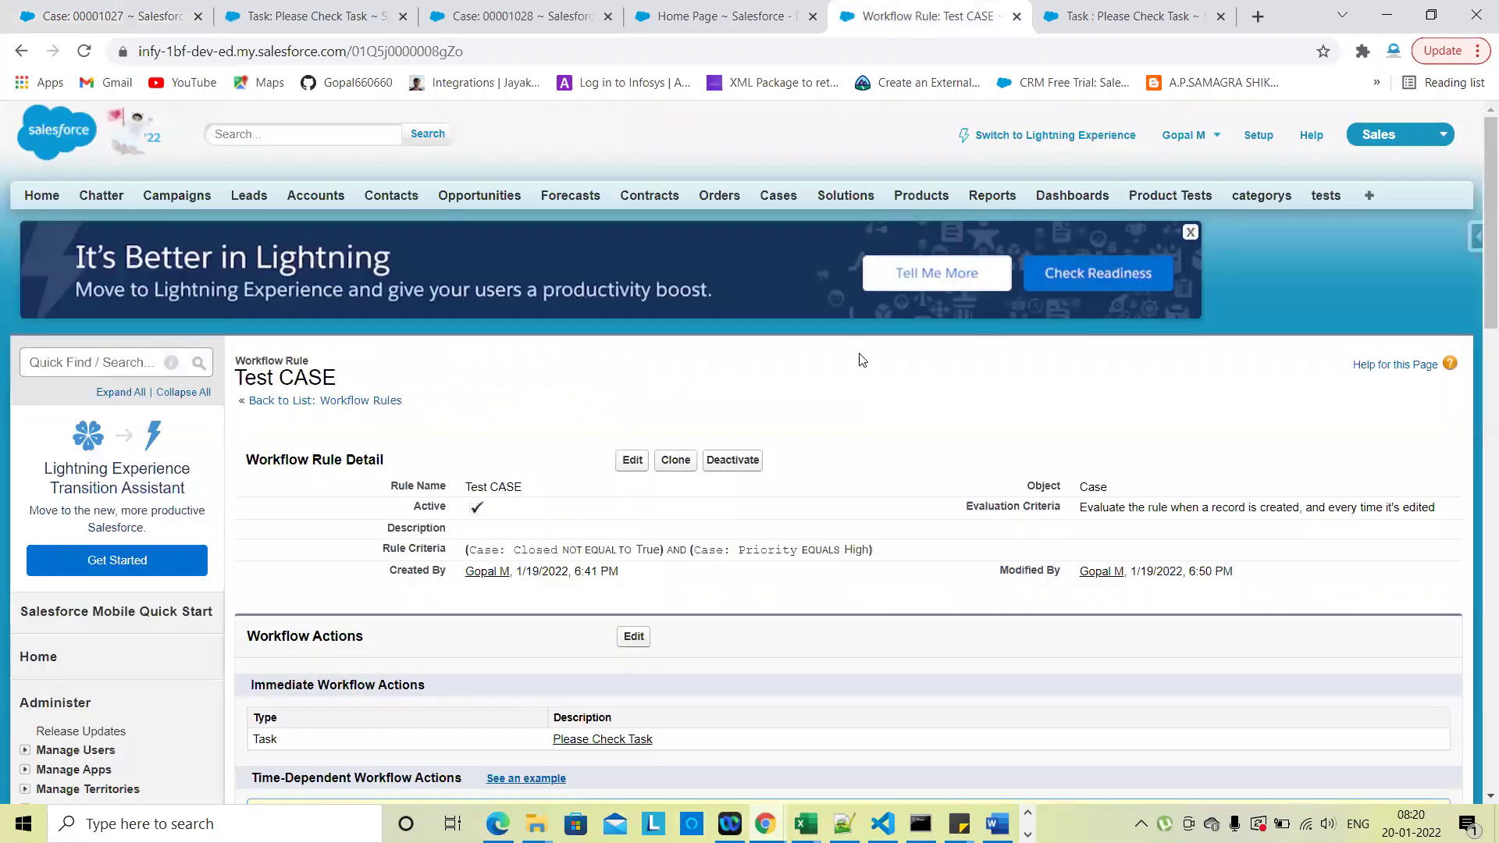
{"action": "scroll", "coordinate": [819, 531], "scroll_direction": "down", "scroll_amount": 2}
{"action": "left_click", "coordinate": [632, 302]}
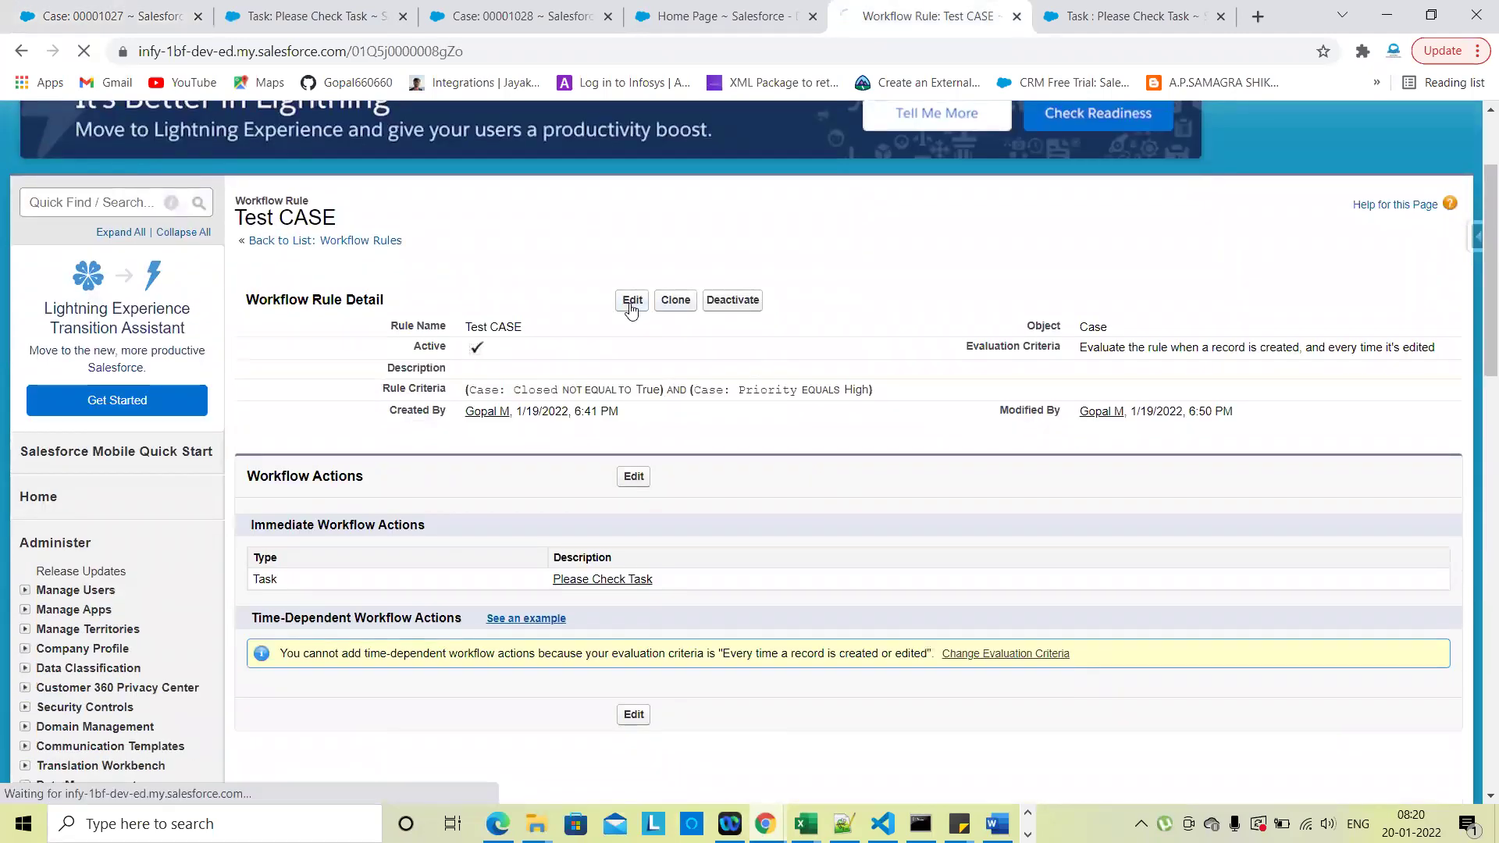
Set the Test CASE rule's evaluation criteria to "created, and any time it's edited to subsequently meet criteria" and save it, postponing the Windows restart
{"action": "scroll", "coordinate": [632, 311], "scroll_direction": "down", "scroll_amount": 3}
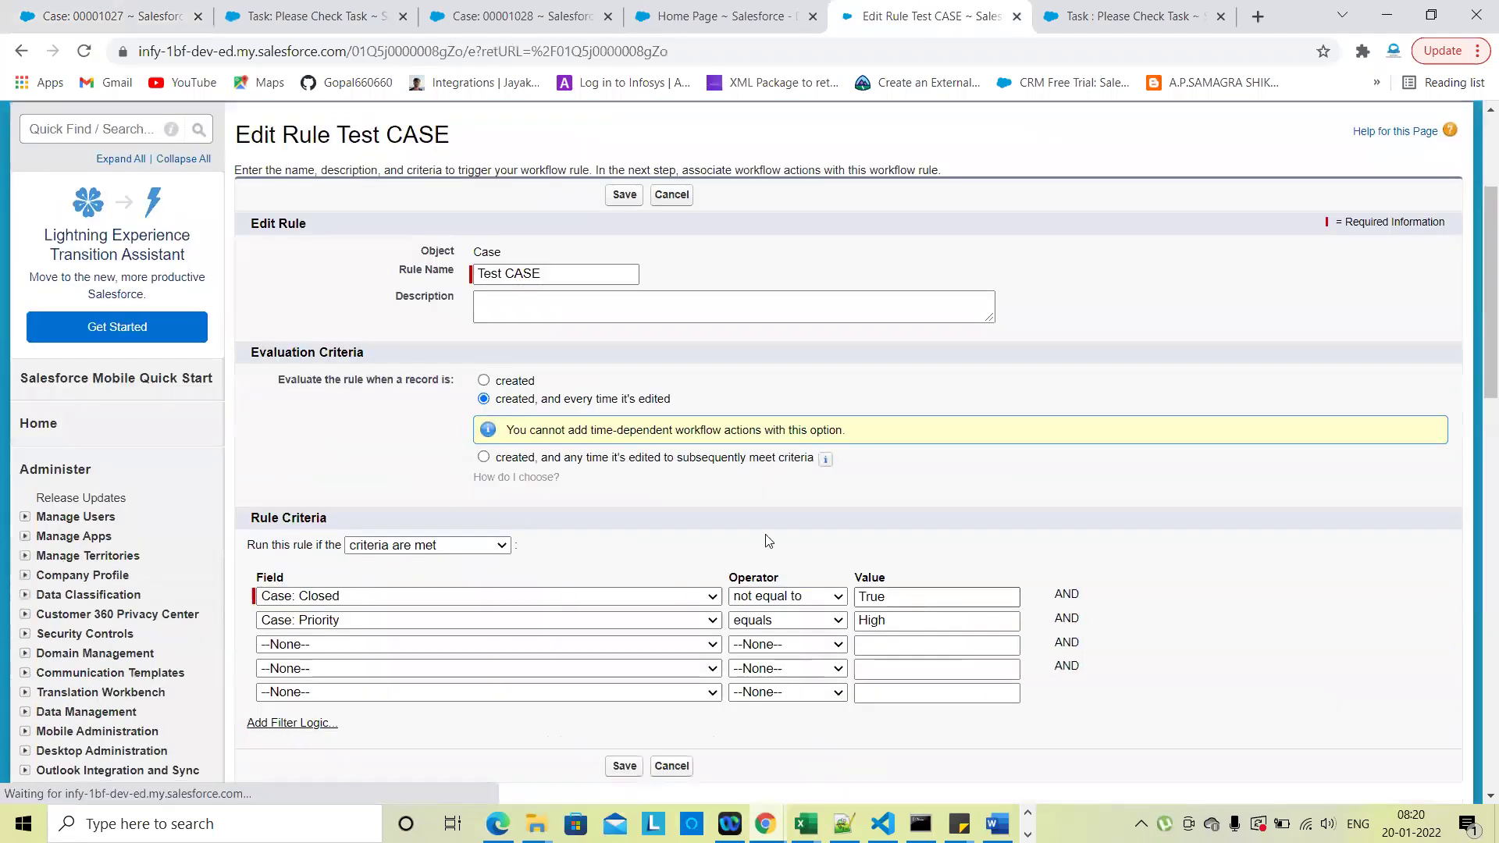
{"action": "left_click", "coordinate": [483, 459]}
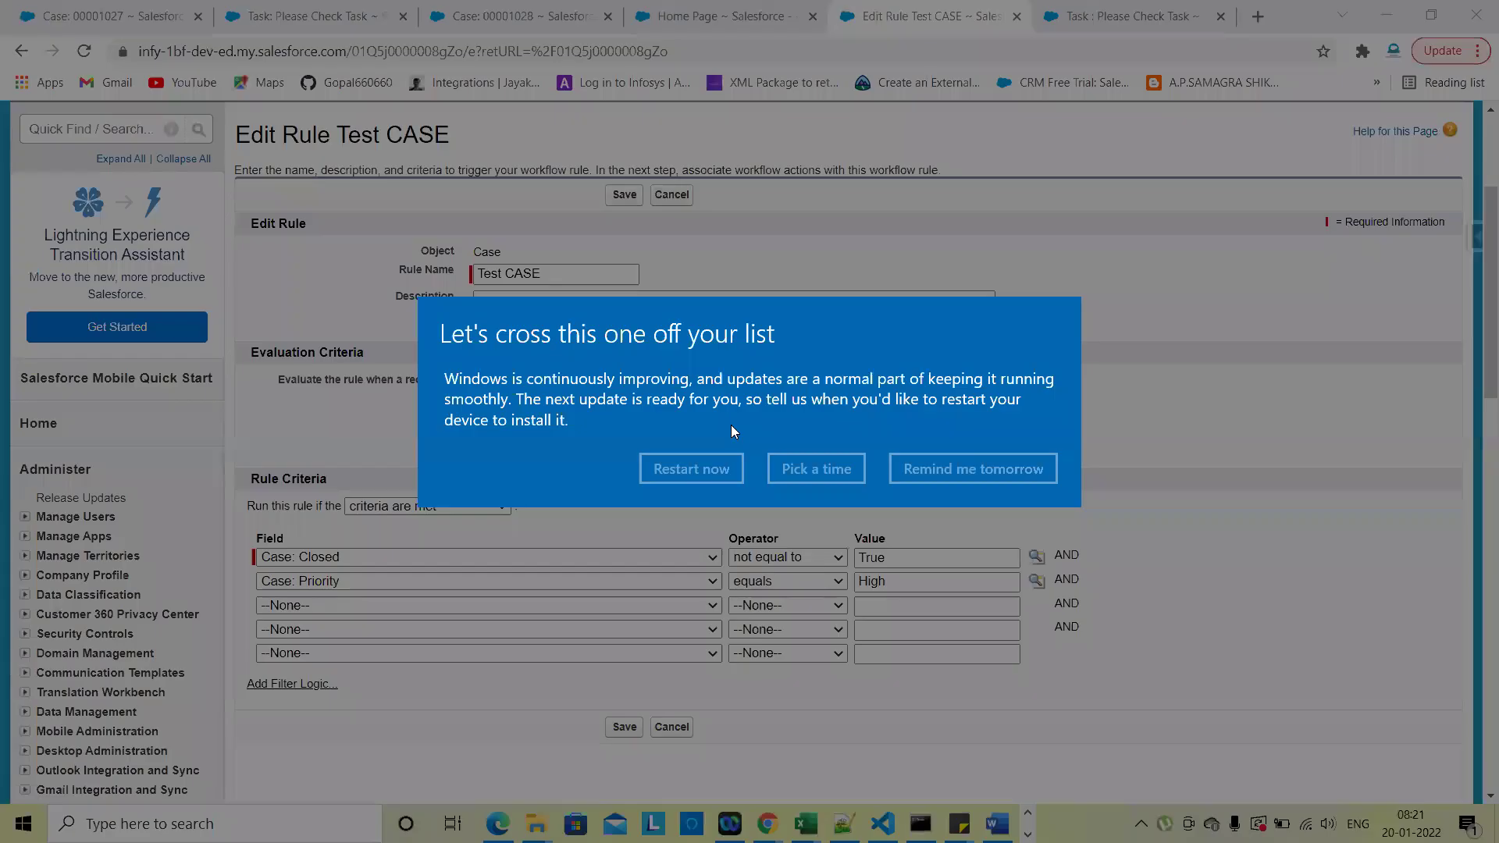
{"action": "left_click", "coordinate": [938, 478]}
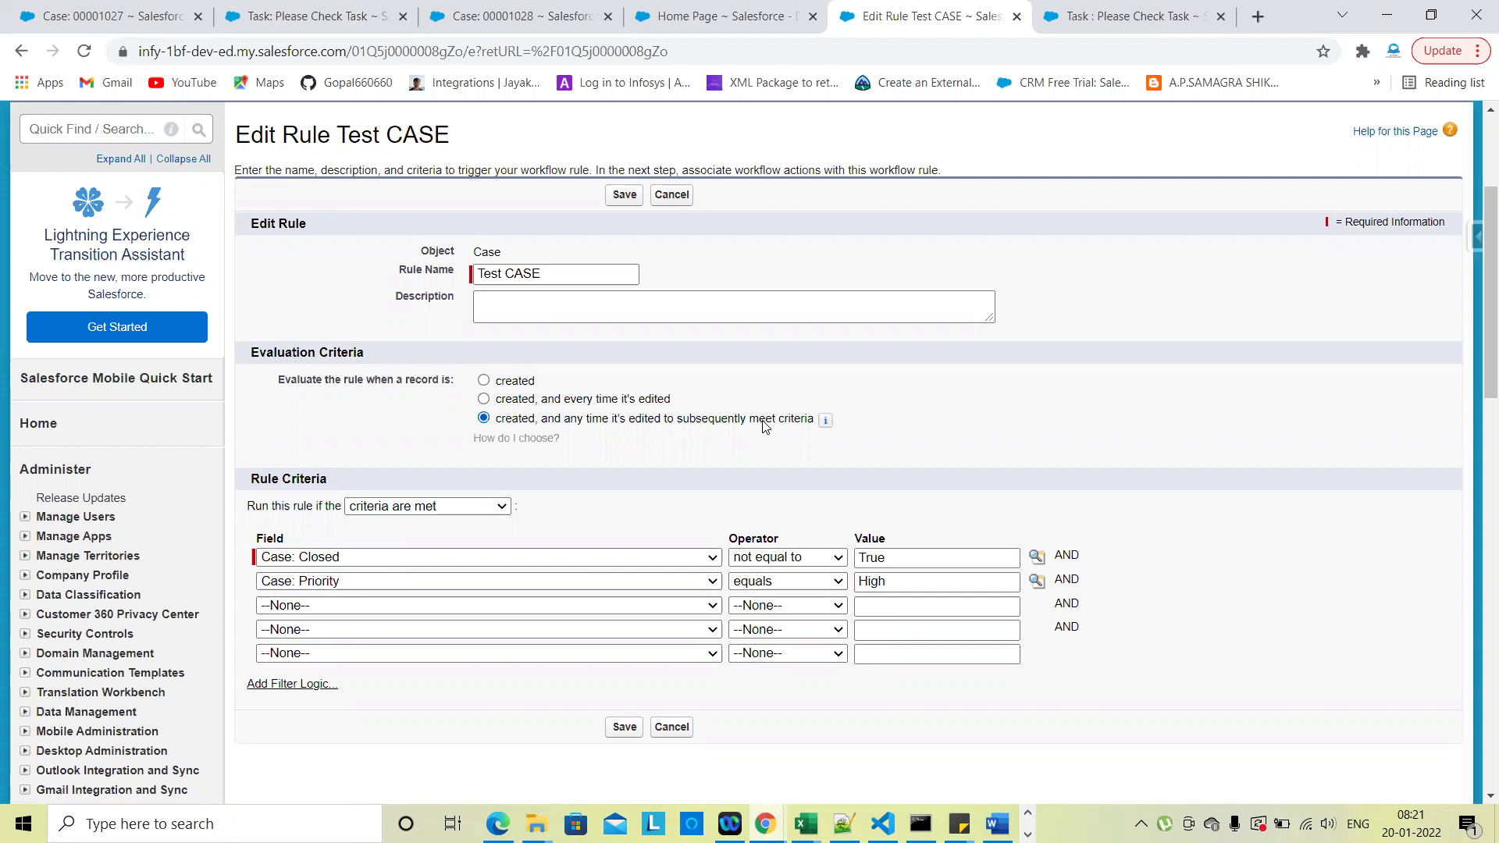
{"action": "left_click", "coordinate": [624, 195]}
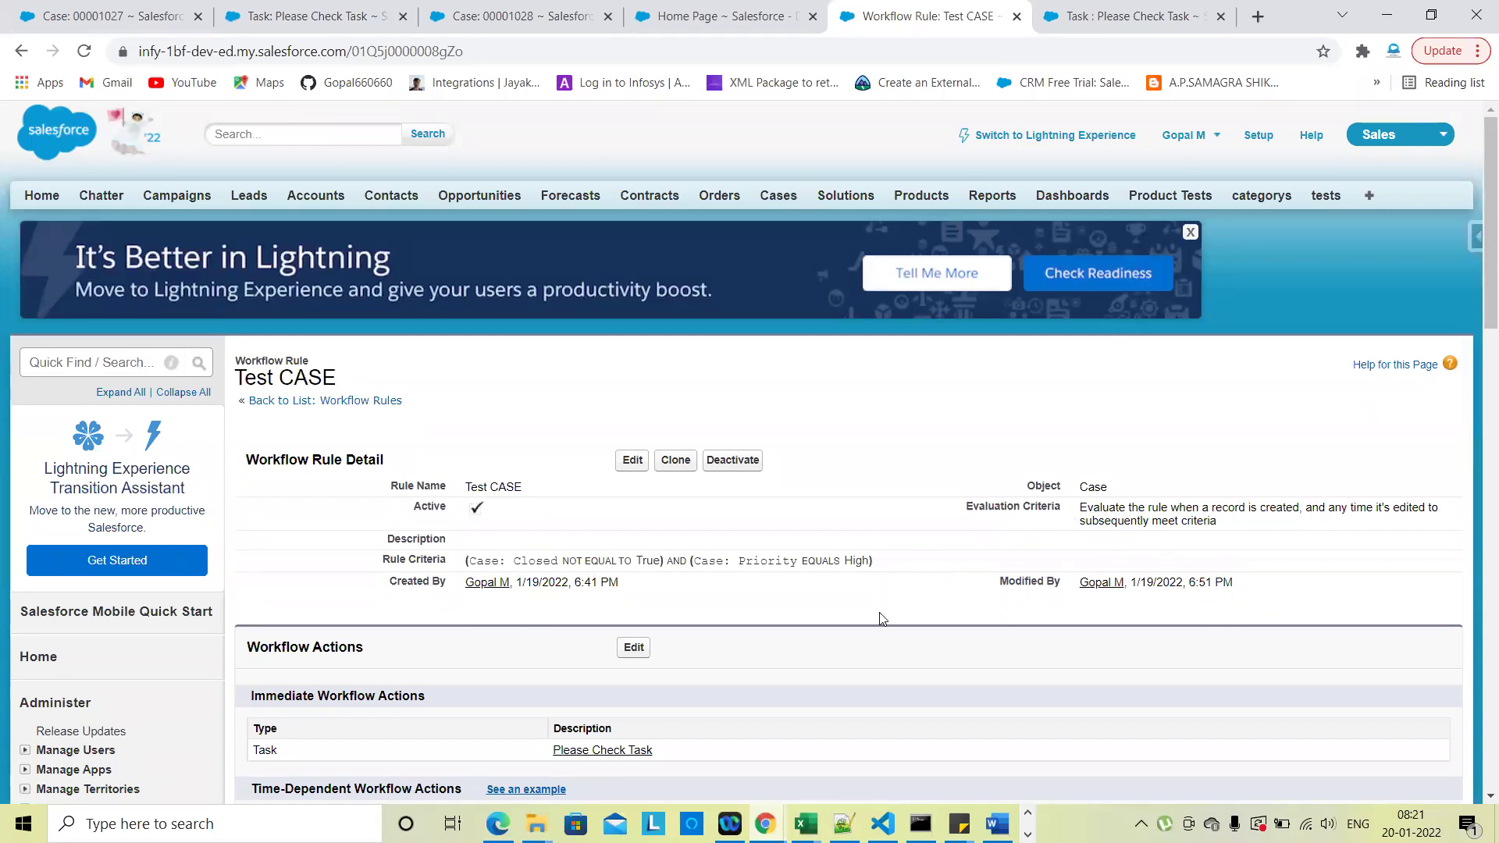
Change the priority of case 00001027 to Low, save the case and check its open activities
{"action": "left_click", "coordinate": [166, 11]}
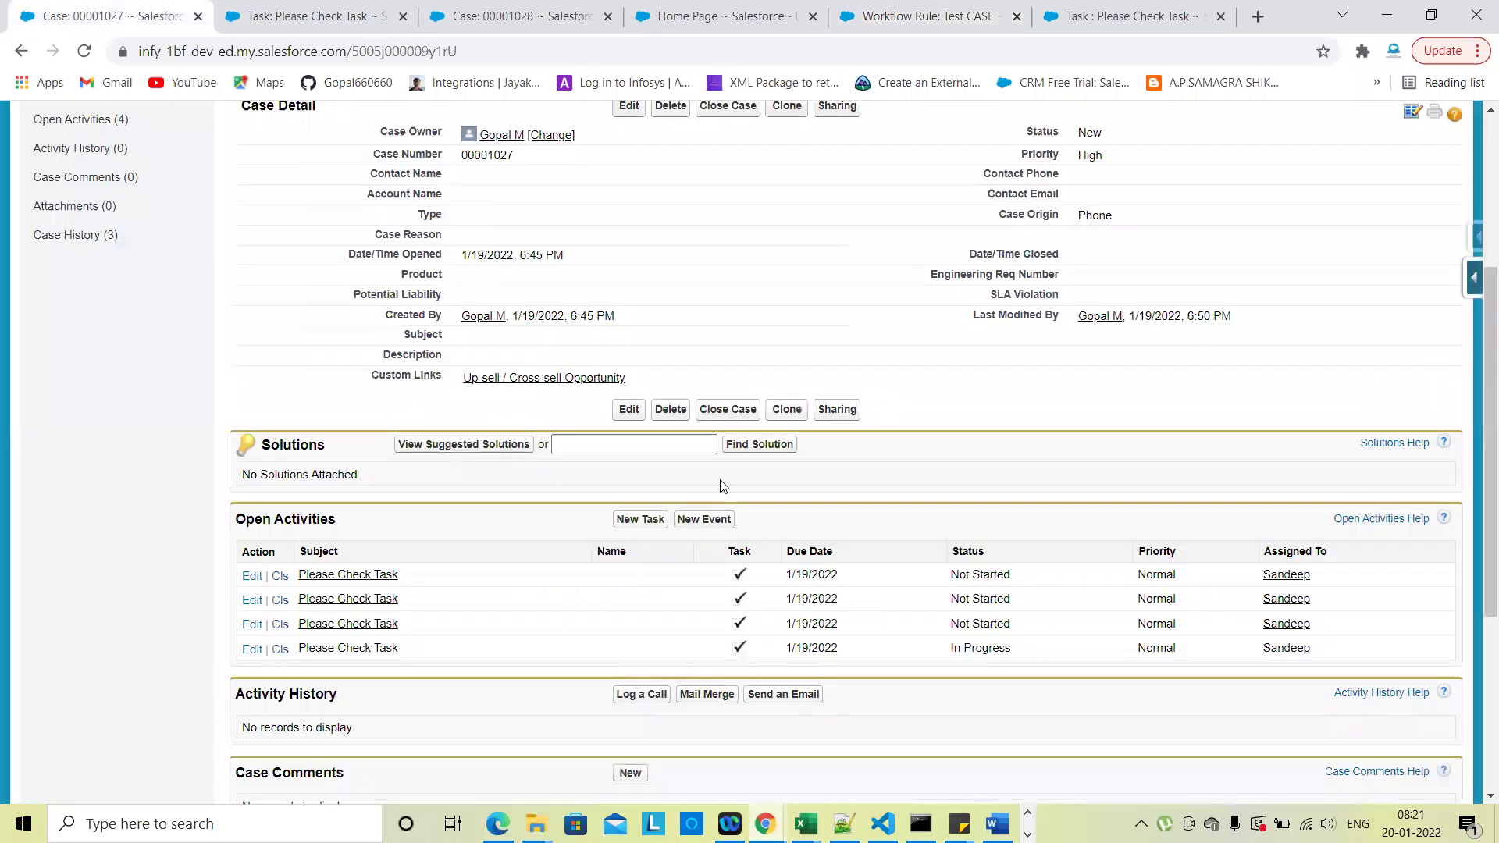
{"action": "left_click", "coordinate": [630, 109]}
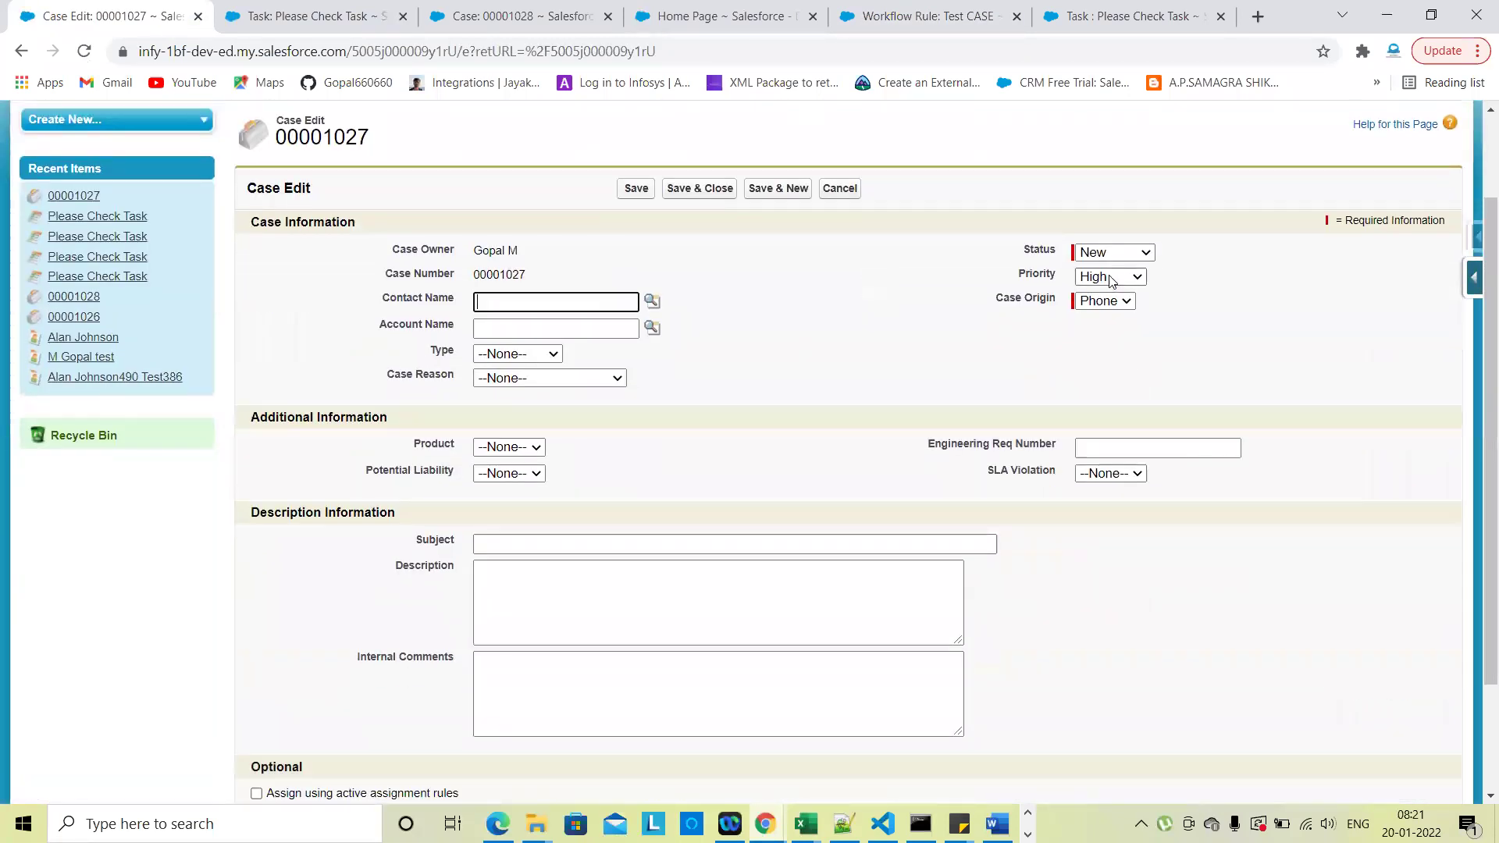
{"action": "left_click", "coordinate": [1112, 277]}
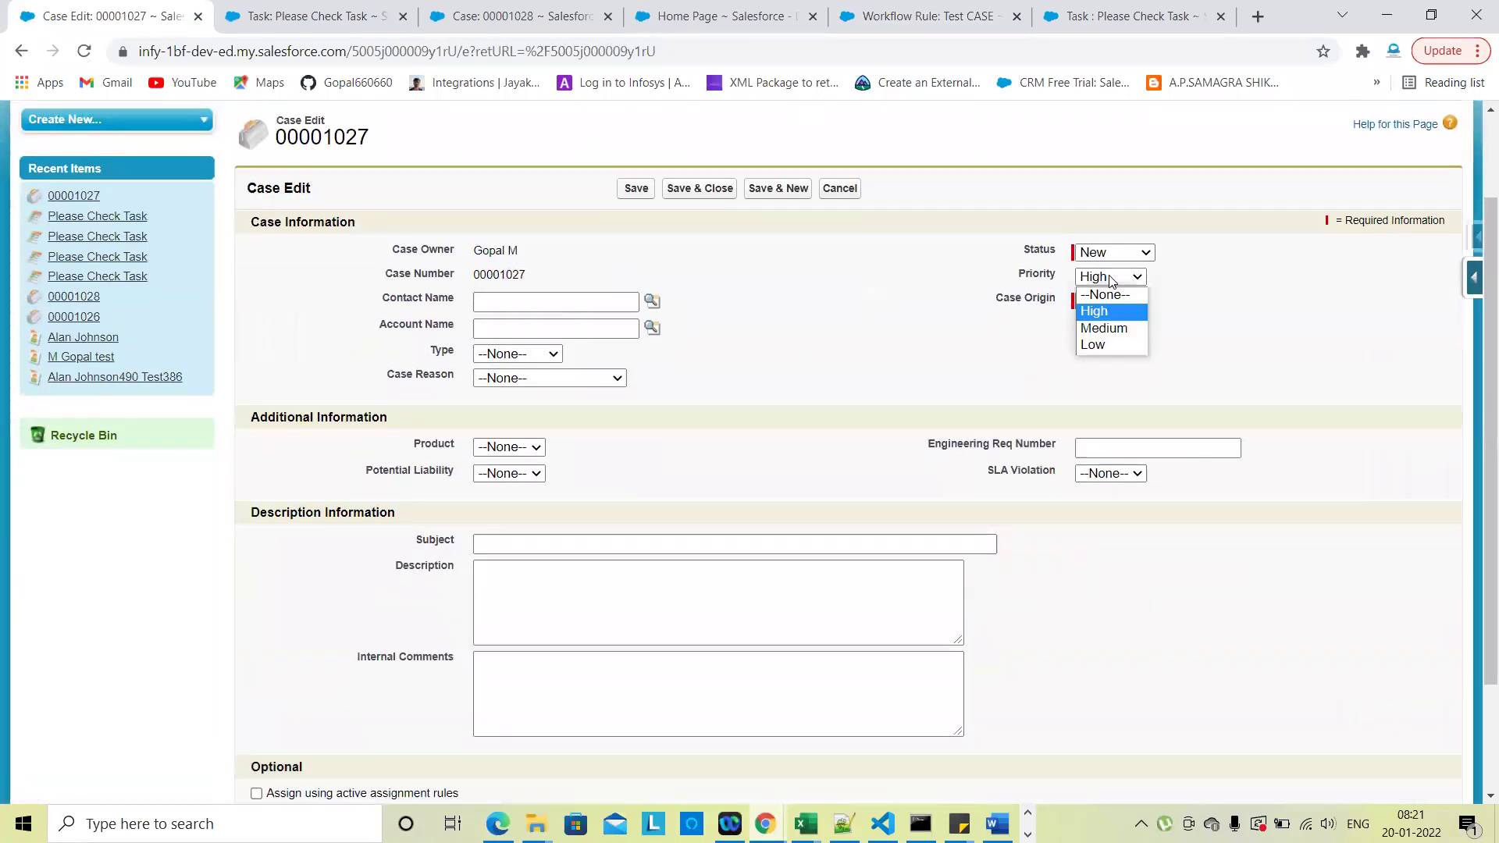
{"action": "left_click", "coordinate": [1107, 342]}
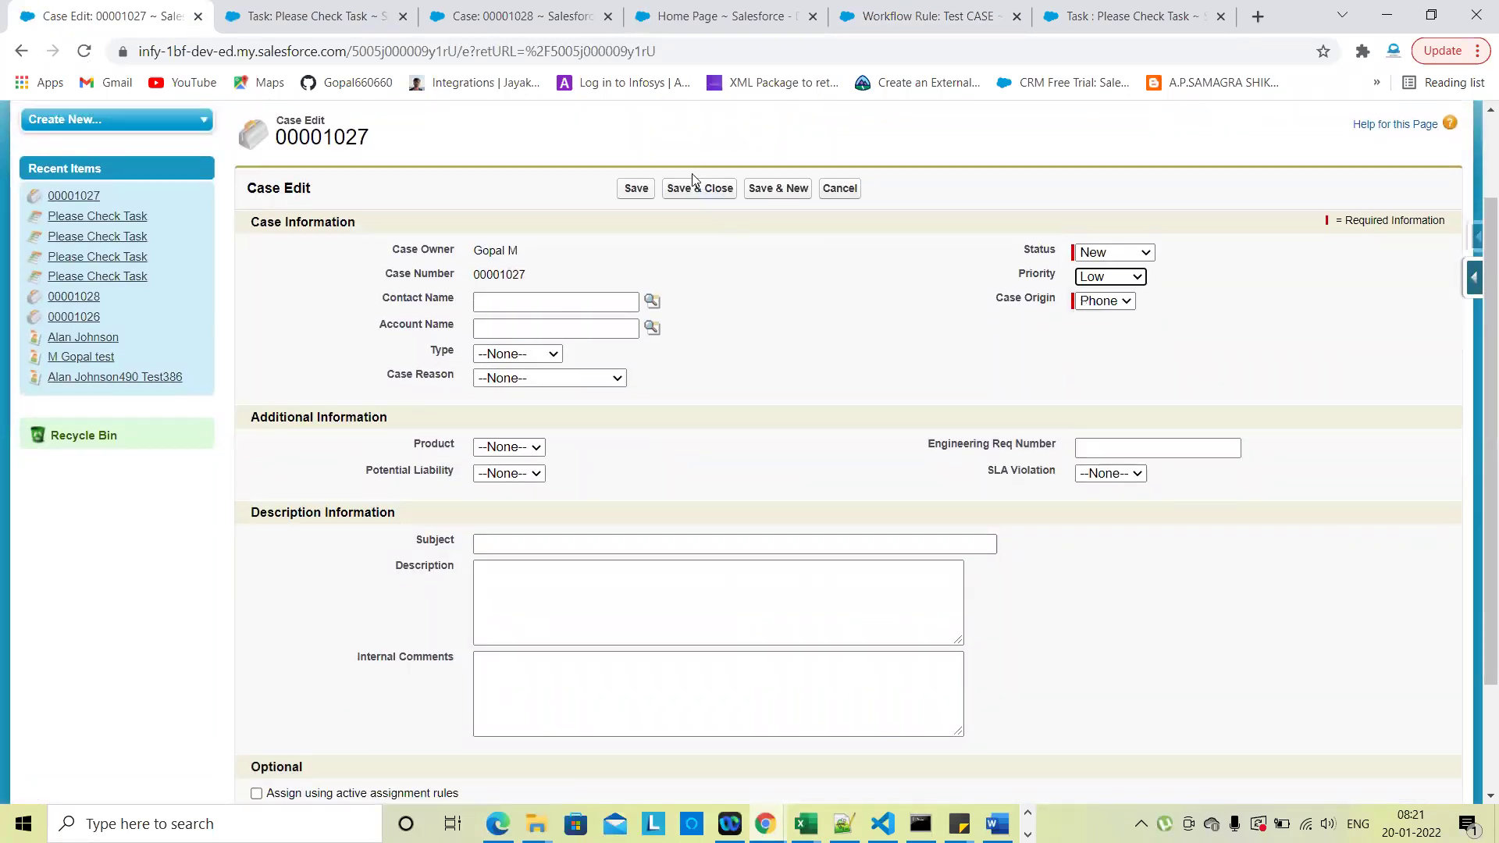
{"action": "left_click", "coordinate": [636, 189]}
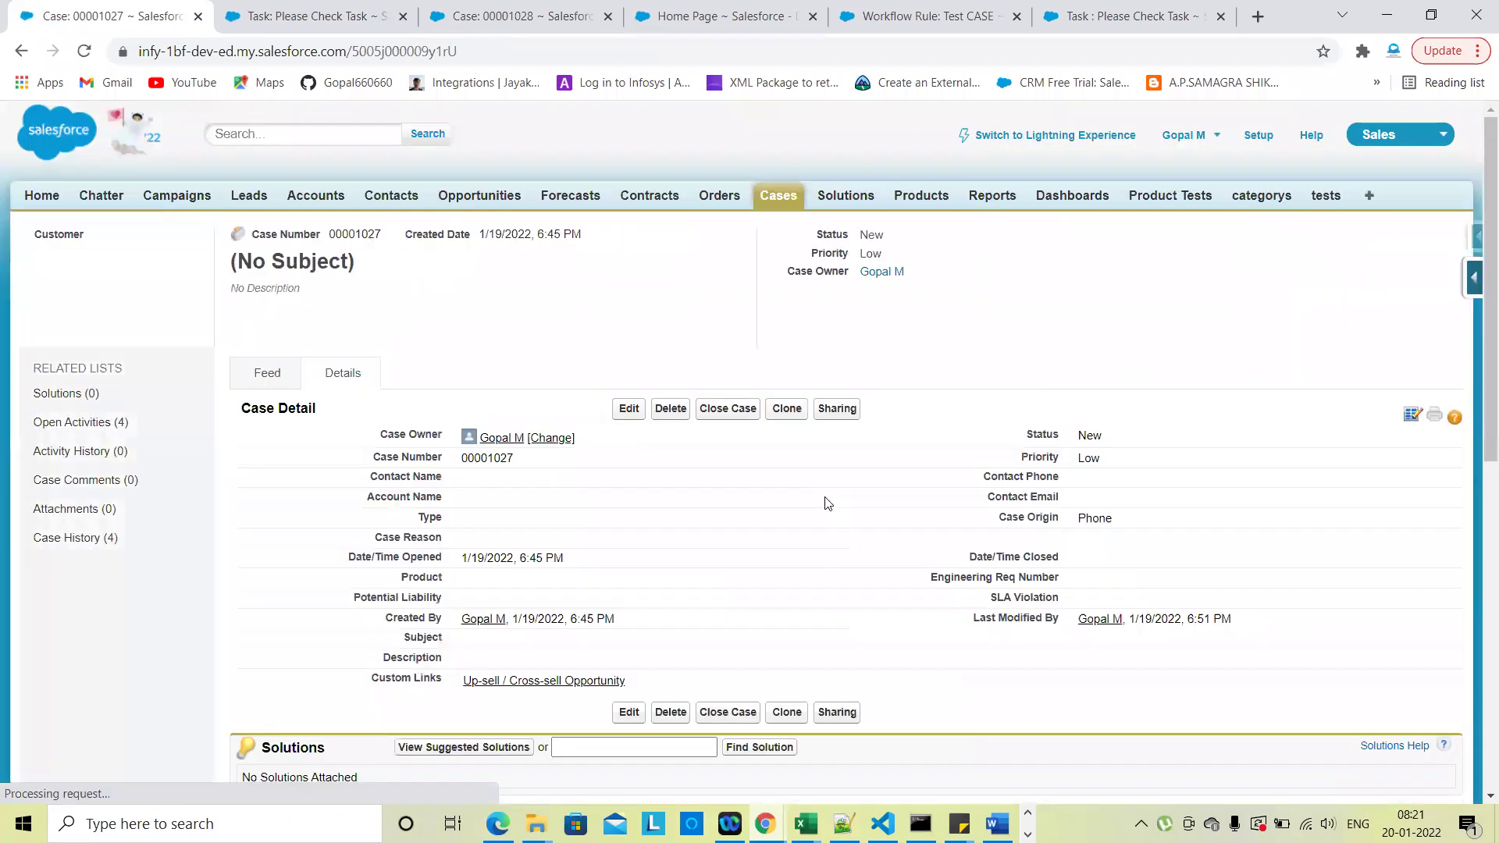
{"action": "scroll", "coordinate": [987, 525], "scroll_direction": "down", "scroll_amount": 5}
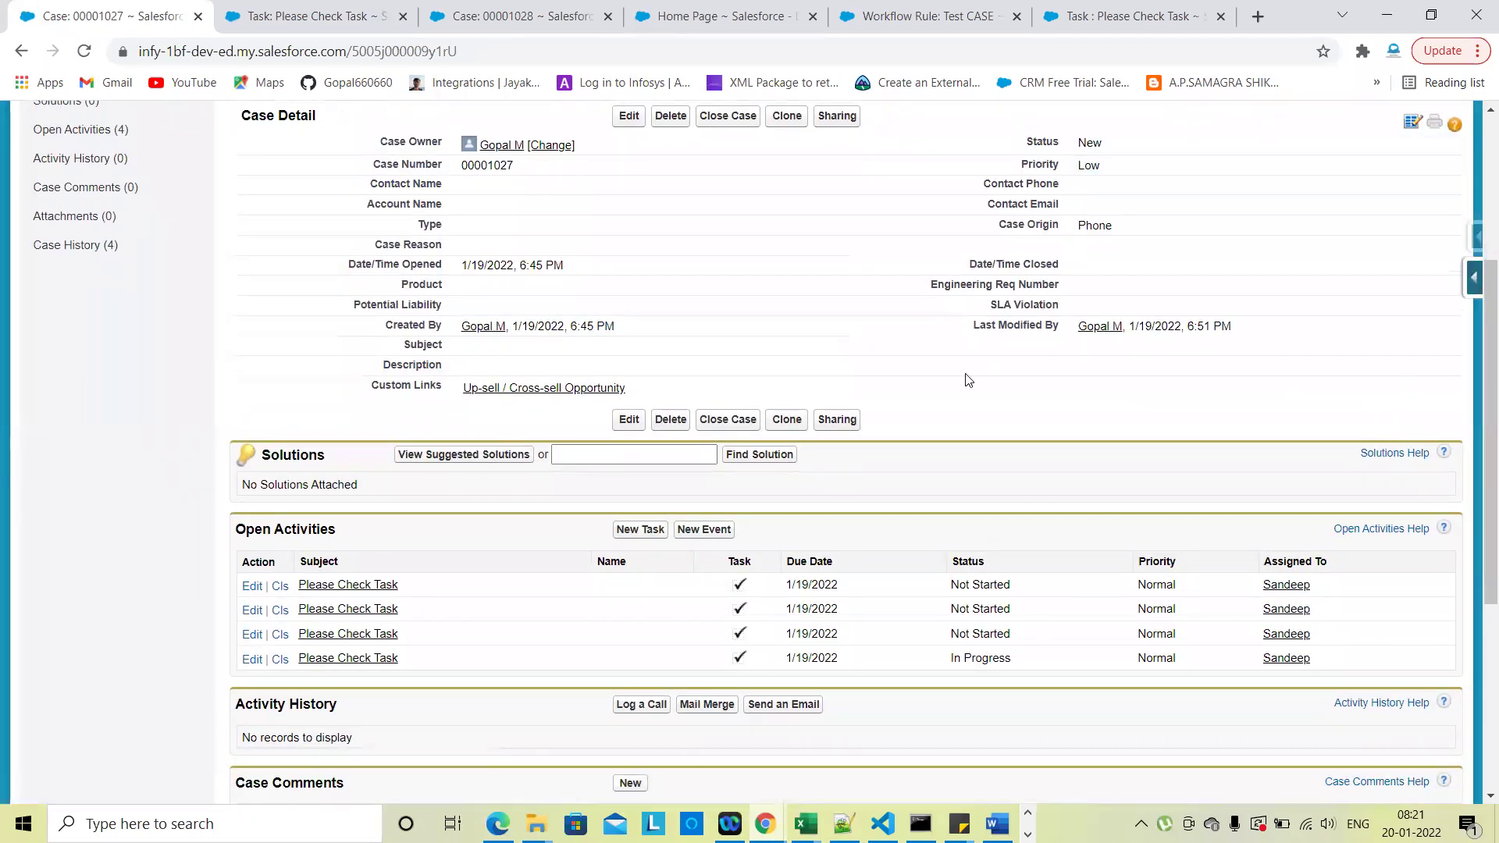
{"action": "scroll", "coordinate": [968, 535], "scroll_direction": "up", "scroll_amount": 1}
{"action": "scroll", "coordinate": [1038, 587], "scroll_direction": "up", "scroll_amount": 1}
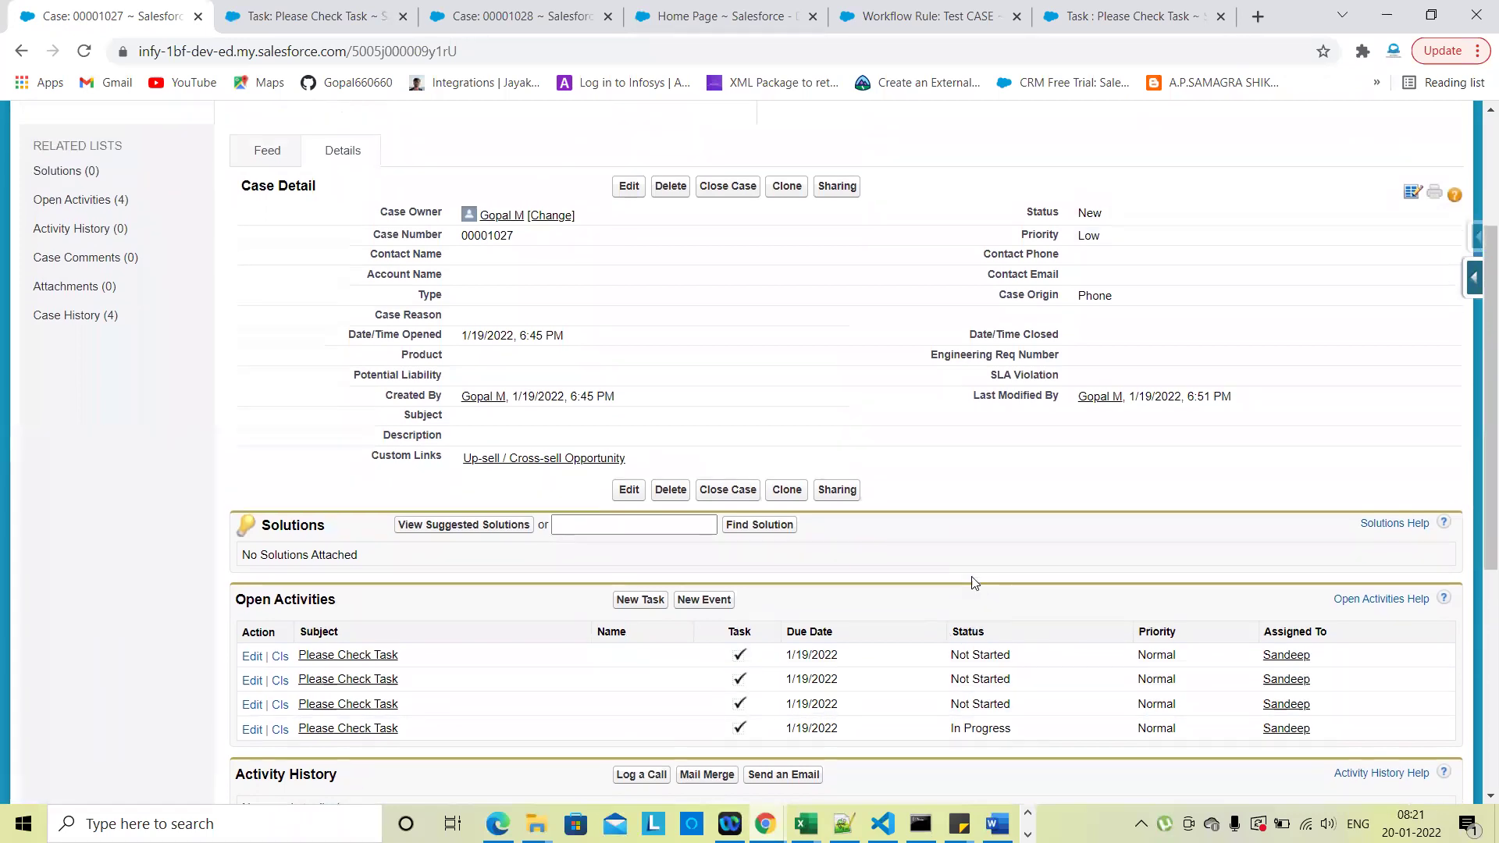
Set the priority of case 00001027 to High directly on its detail page, save it and review the open activities
{"action": "double_click", "coordinate": [1096, 242]}
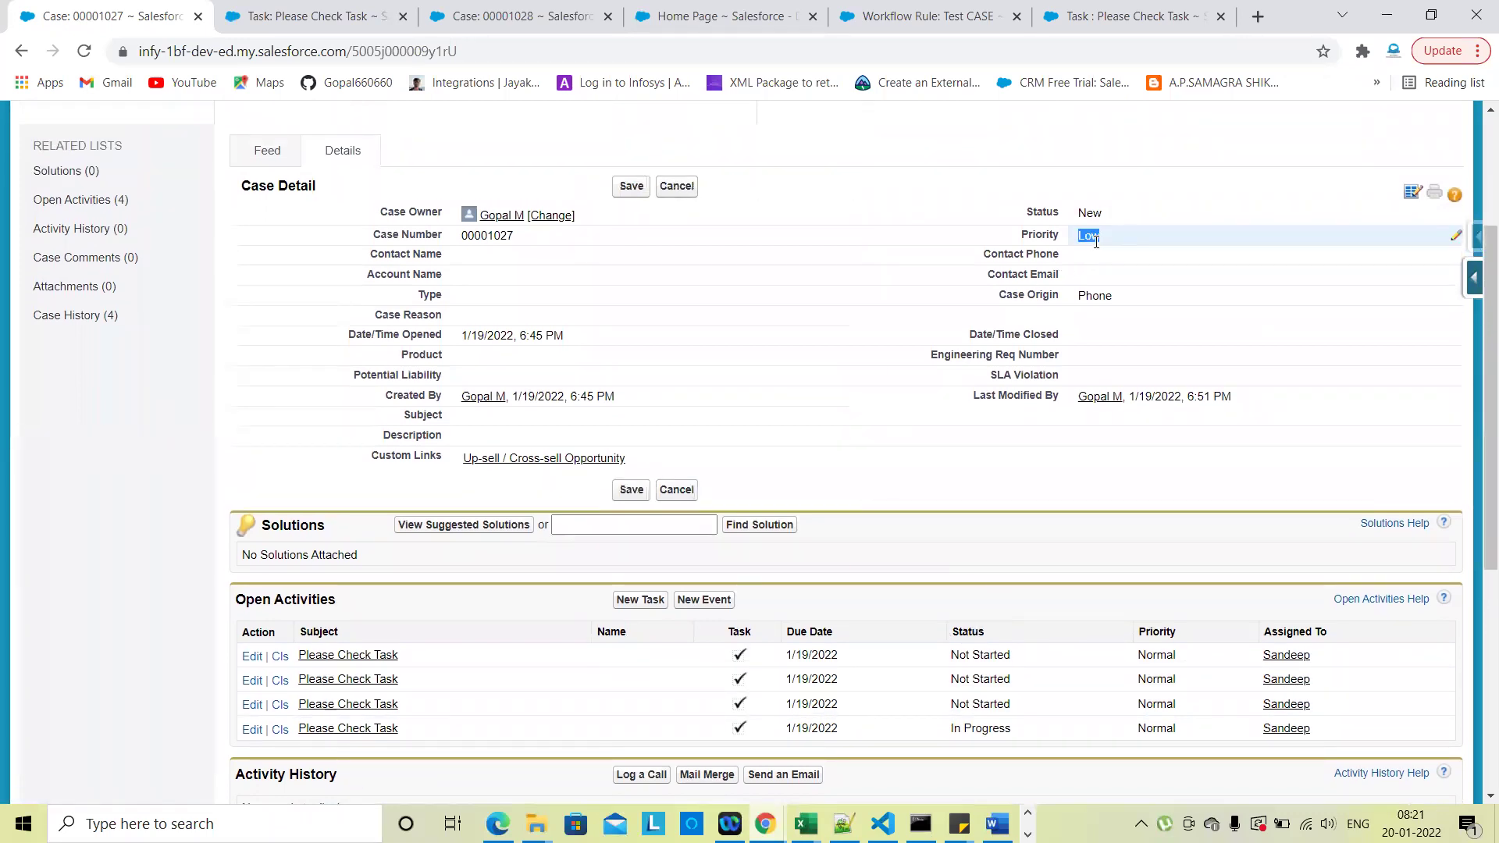
{"action": "left_click", "coordinate": [1094, 241]}
{"action": "left_click", "coordinate": [1101, 271]}
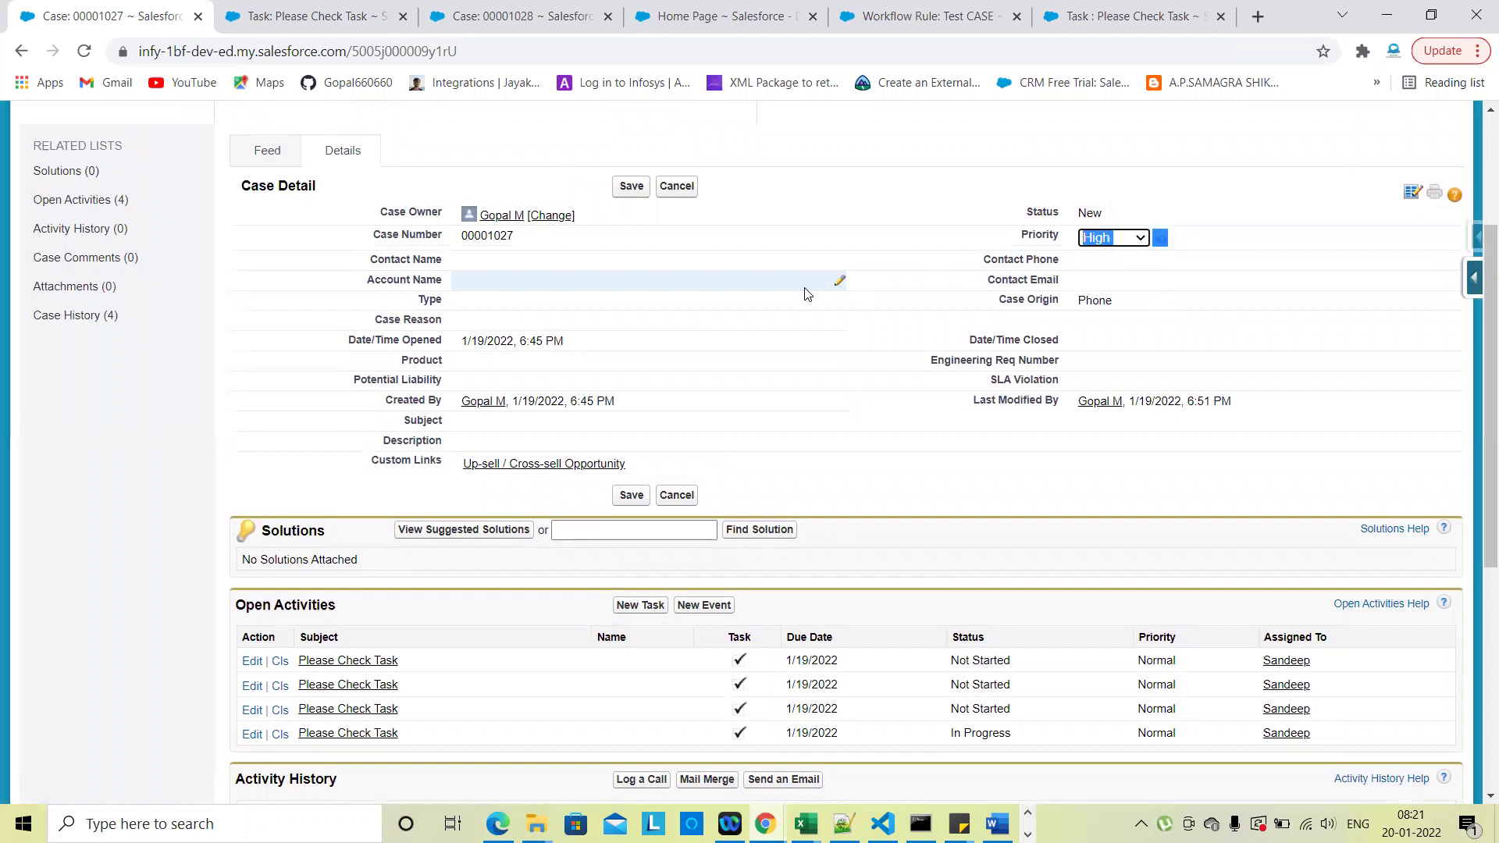
{"action": "left_click", "coordinate": [630, 189]}
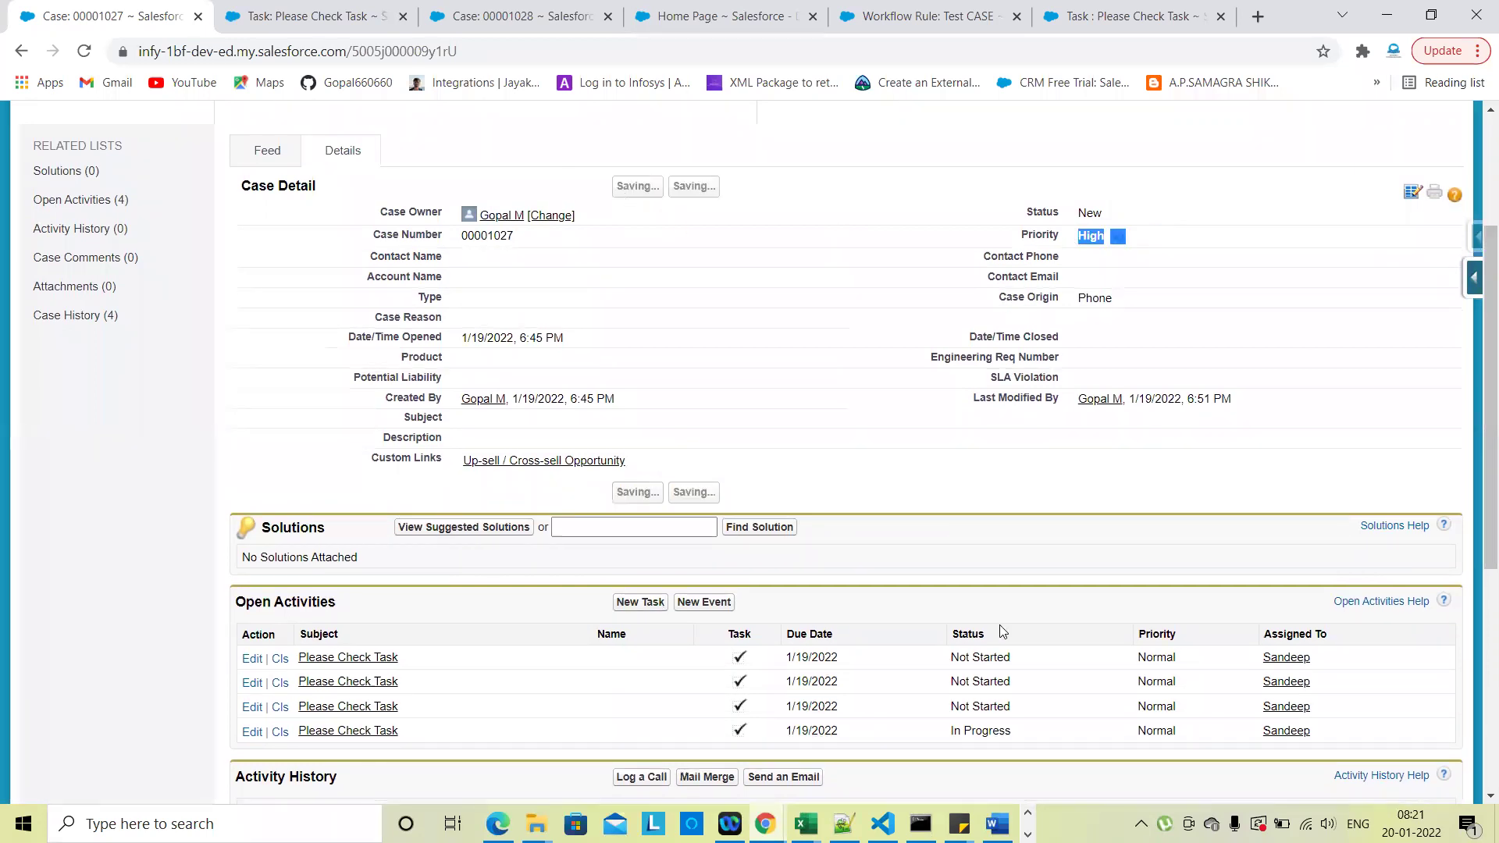
{"action": "scroll", "coordinate": [1002, 631], "scroll_direction": "down", "scroll_amount": 5}
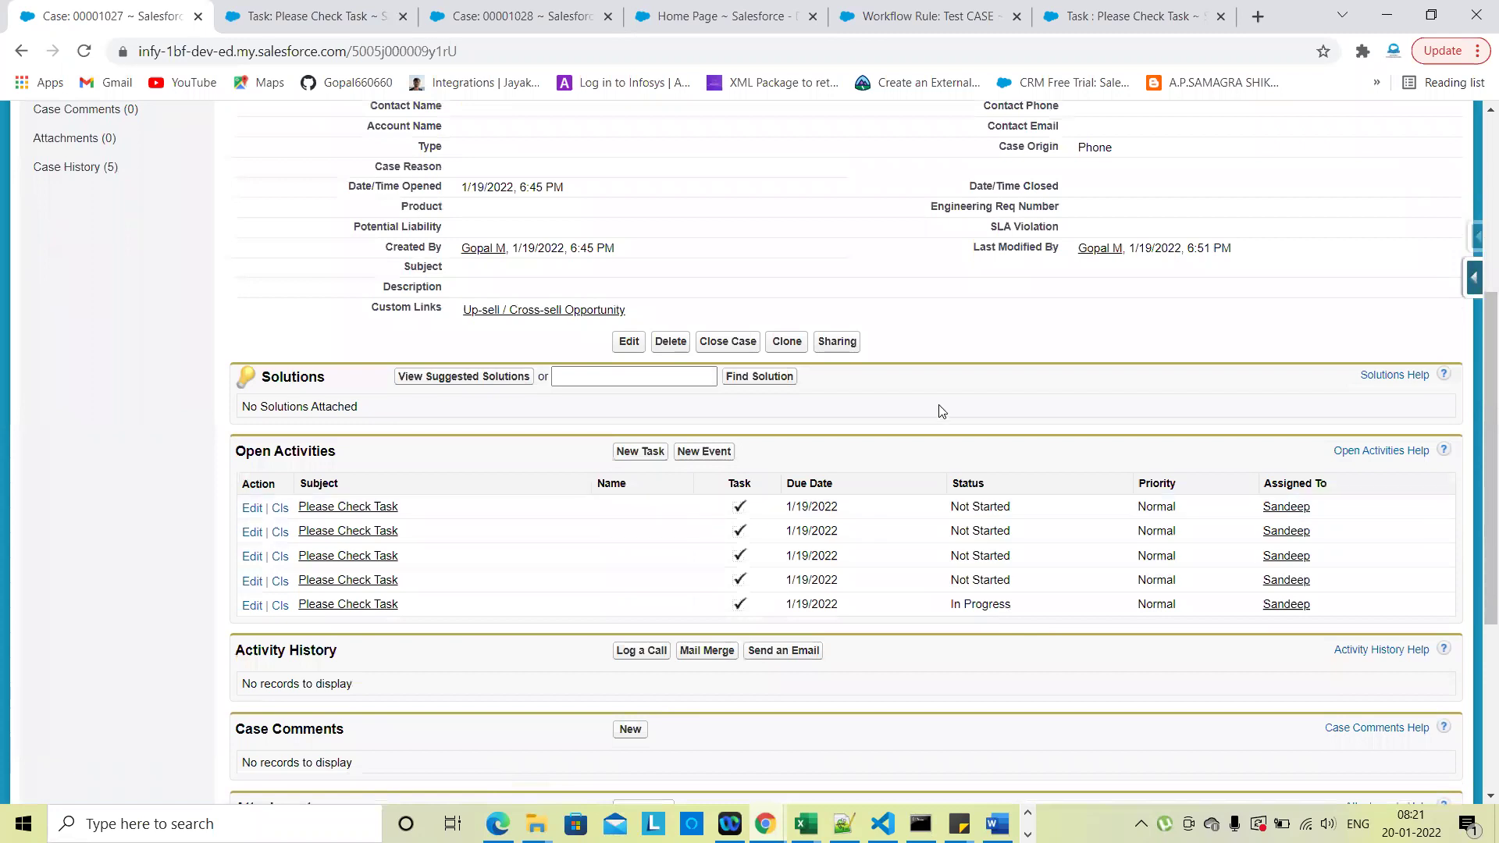
{"action": "scroll", "coordinate": [937, 411], "scroll_direction": "up", "scroll_amount": 3}
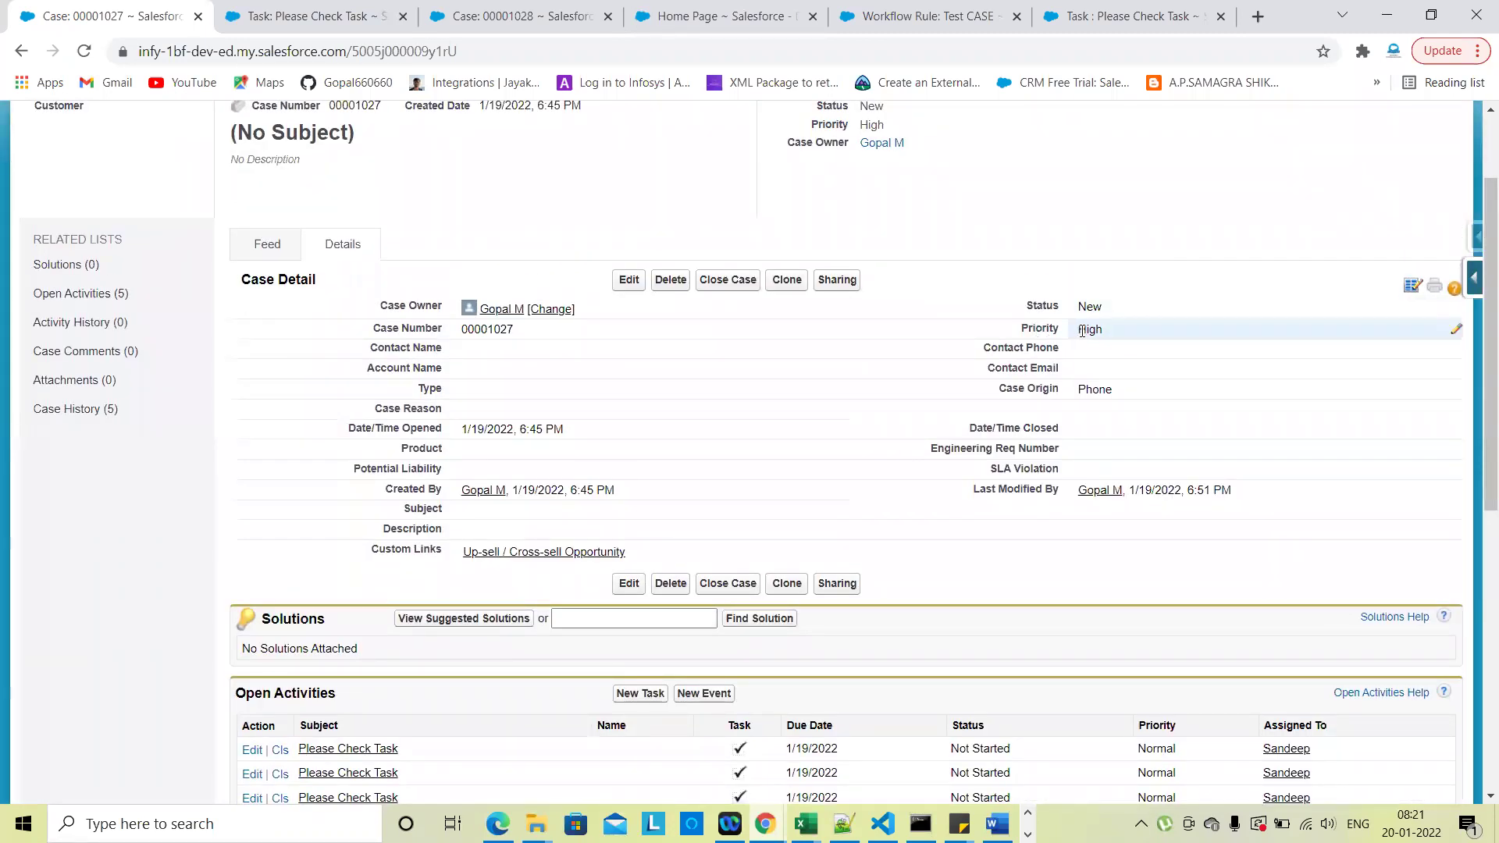
{"action": "scroll", "coordinate": [910, 570], "scroll_direction": "down", "scroll_amount": 1}
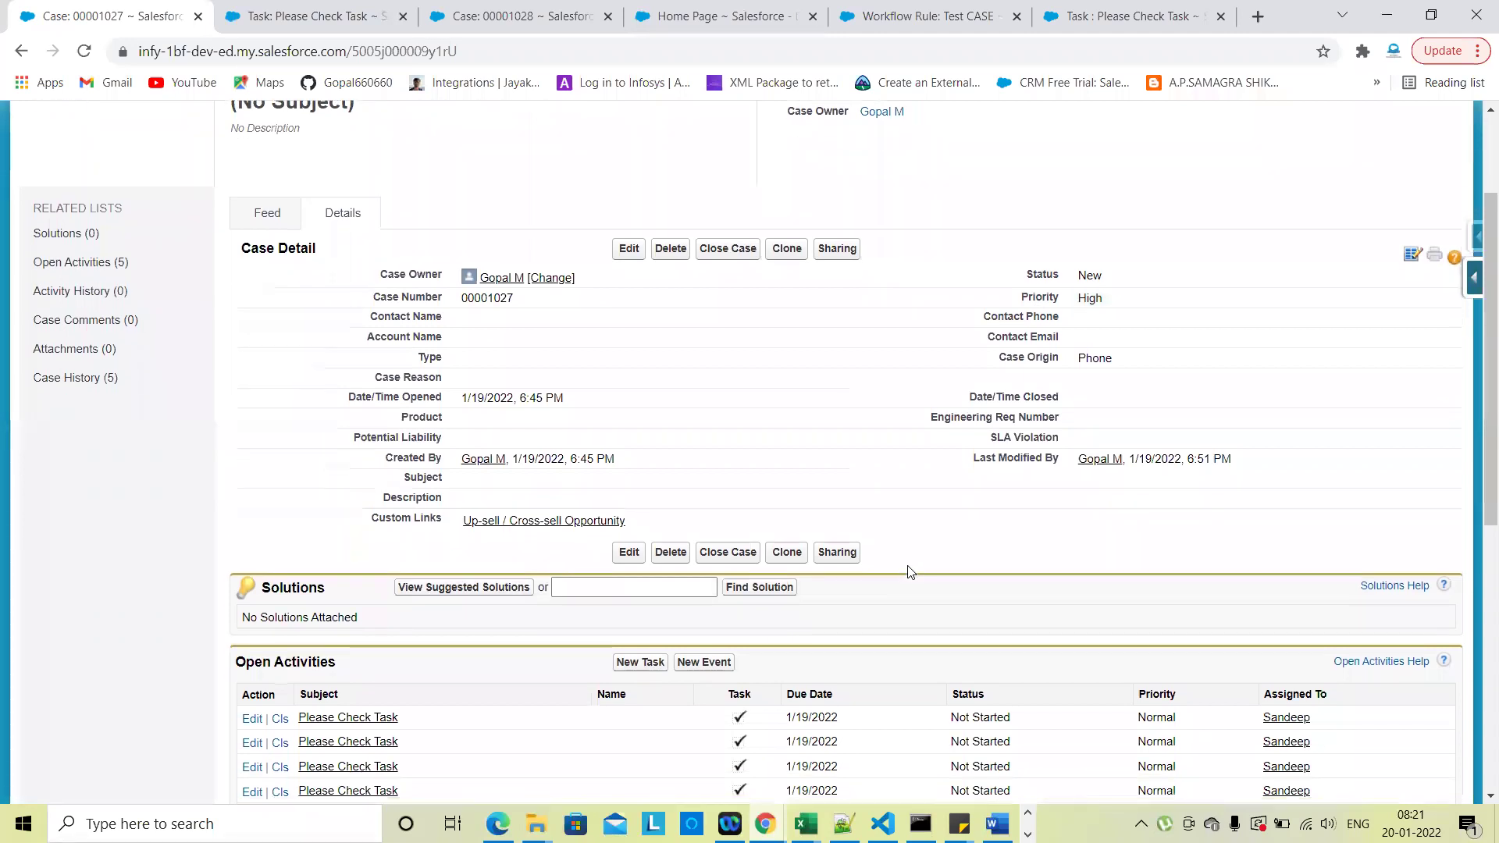
Re-save case 00001027 twice without changing any field, checking its open activities after each save
{"action": "left_click", "coordinate": [627, 248]}
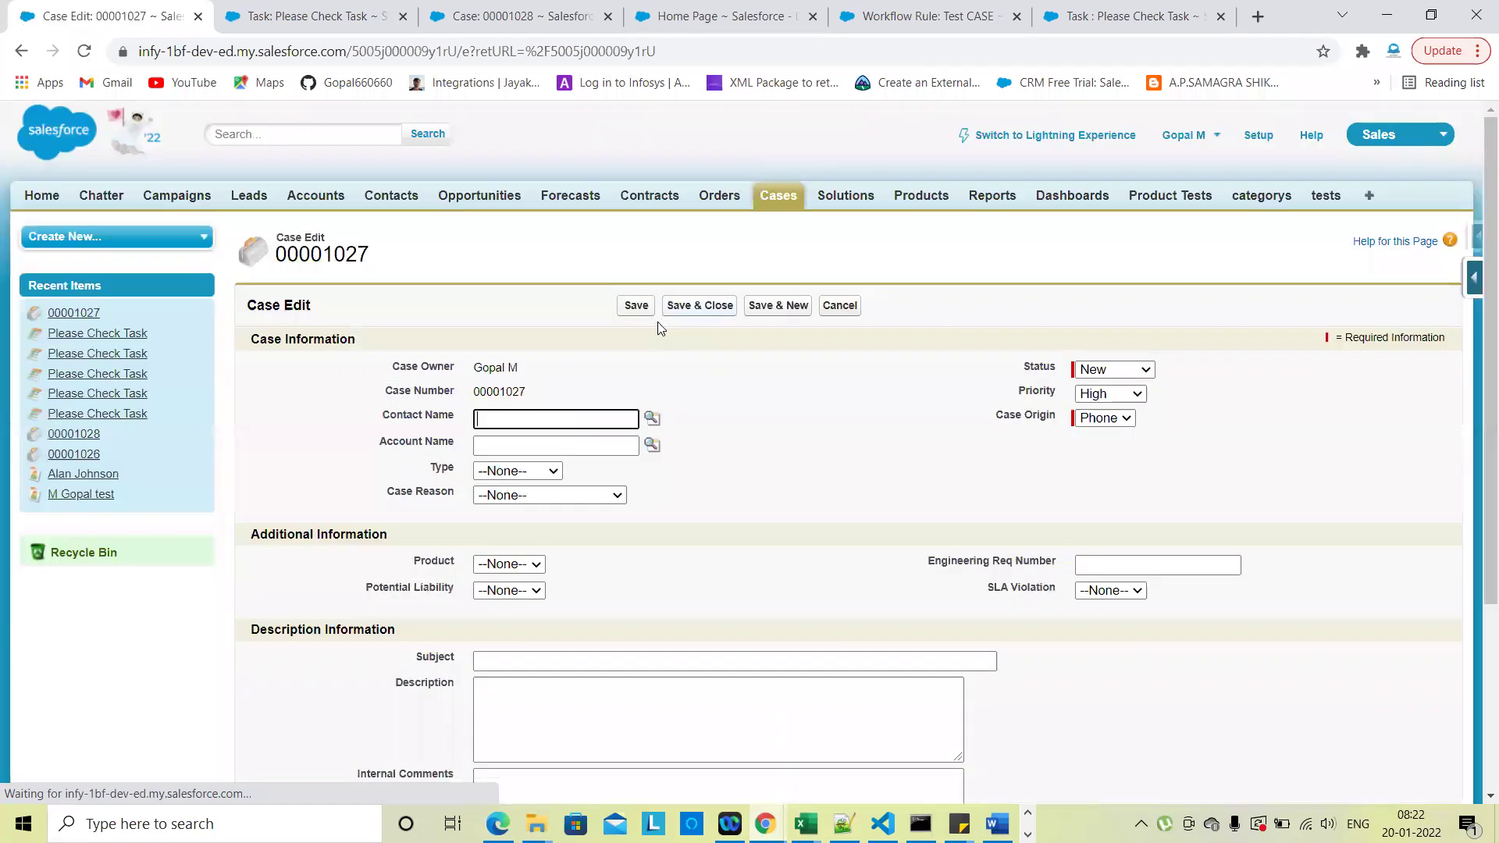
{"action": "scroll", "coordinate": [888, 456], "scroll_direction": "down", "scroll_amount": 1}
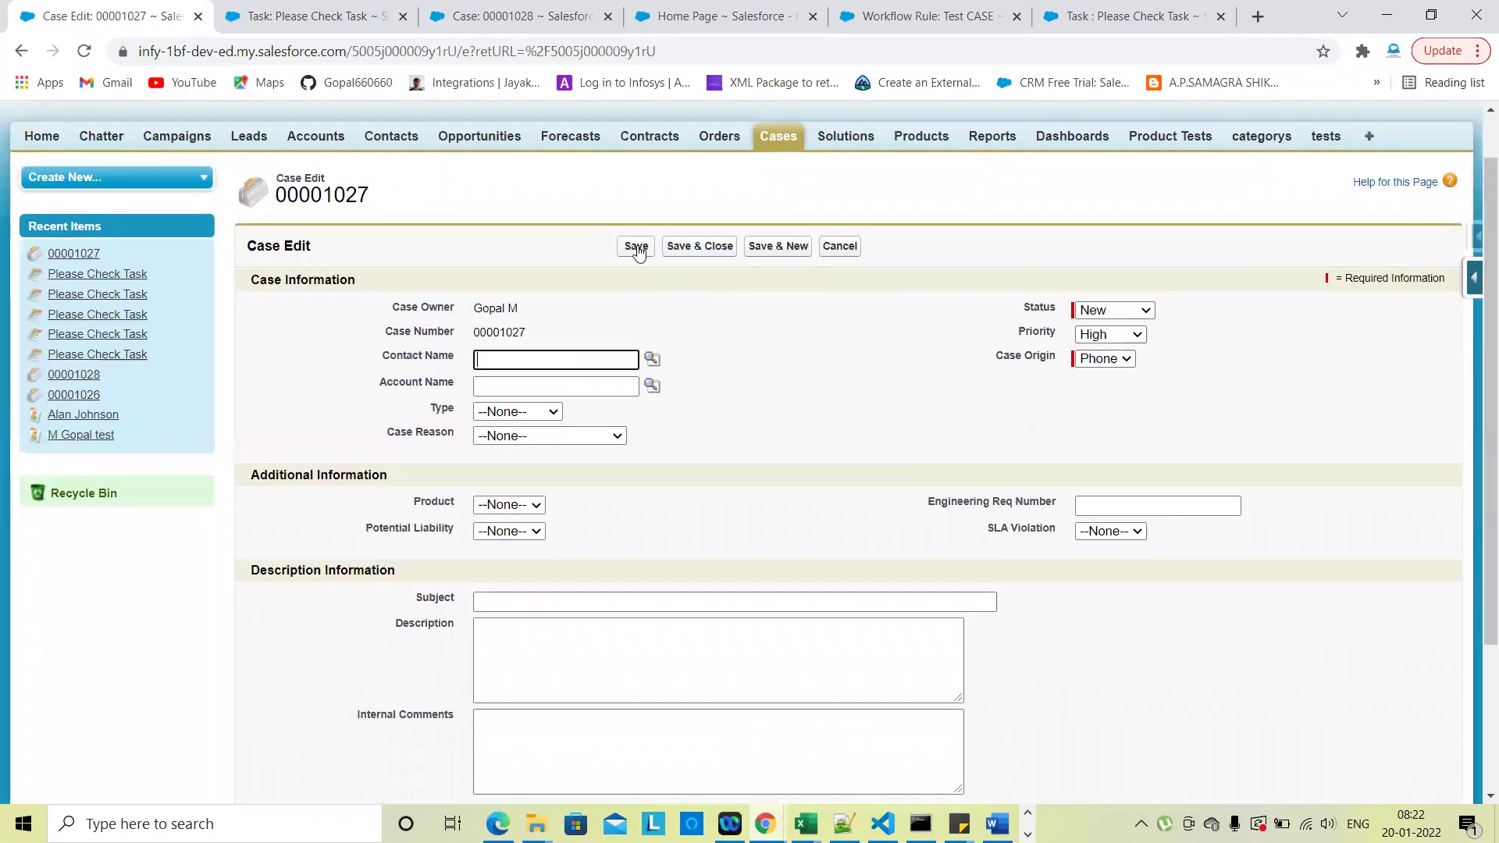
{"action": "left_click", "coordinate": [636, 247]}
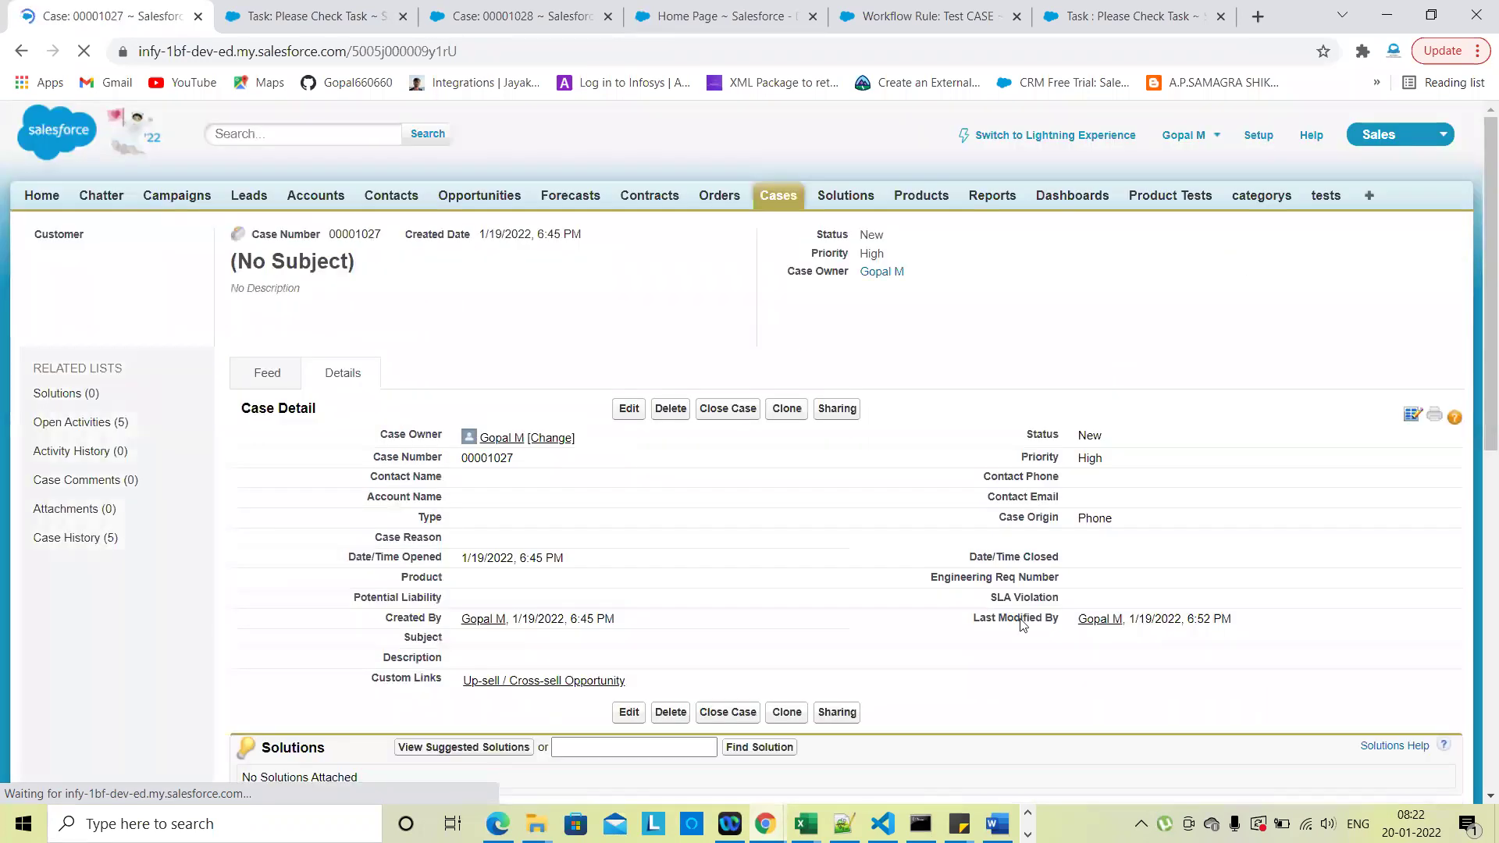
{"action": "scroll", "coordinate": [931, 617], "scroll_direction": "down", "scroll_amount": 3}
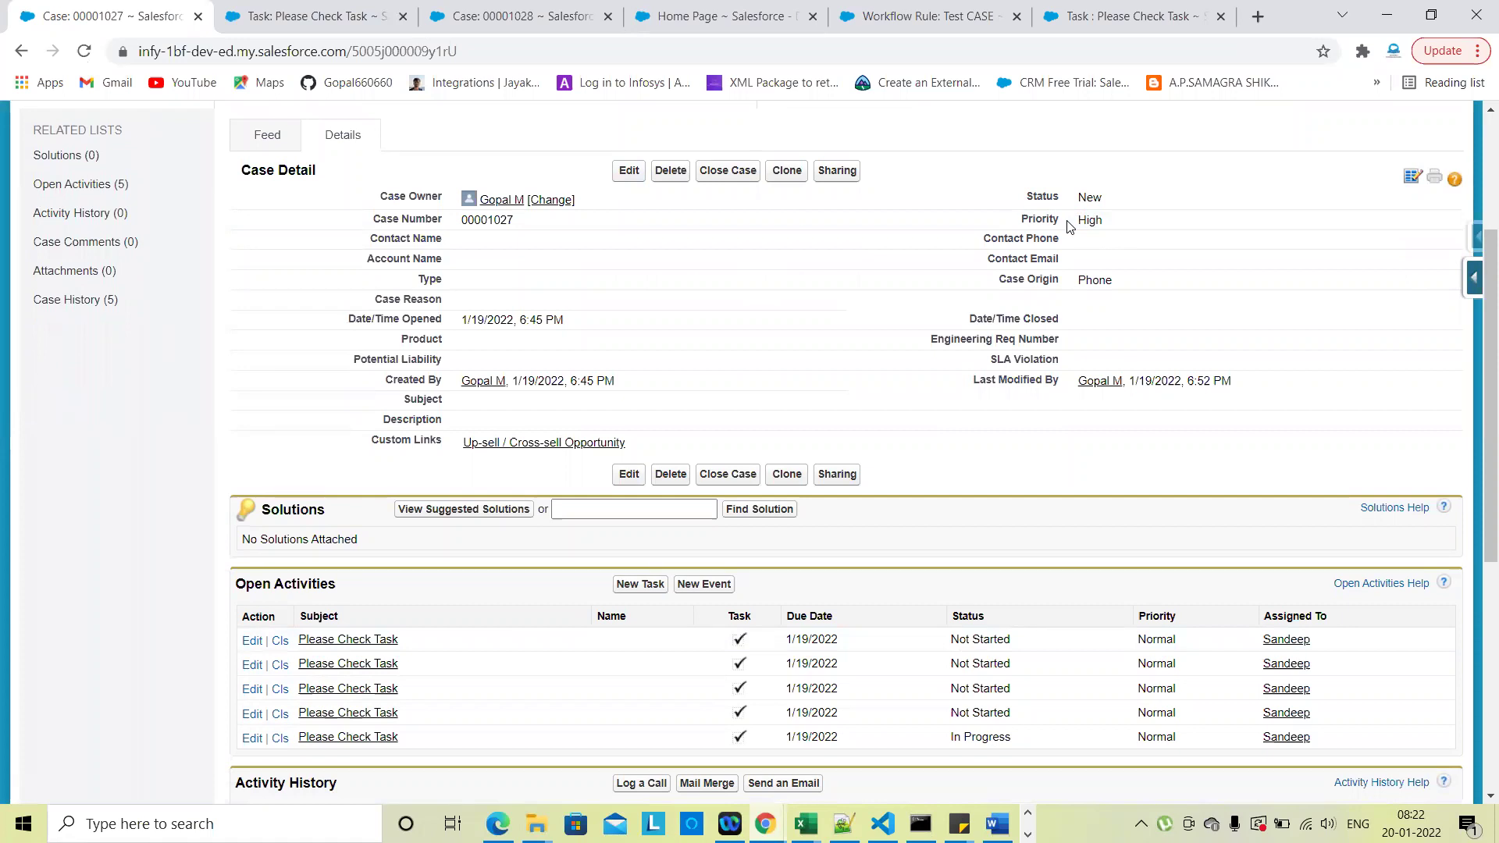
{"action": "left_click", "coordinate": [628, 173]}
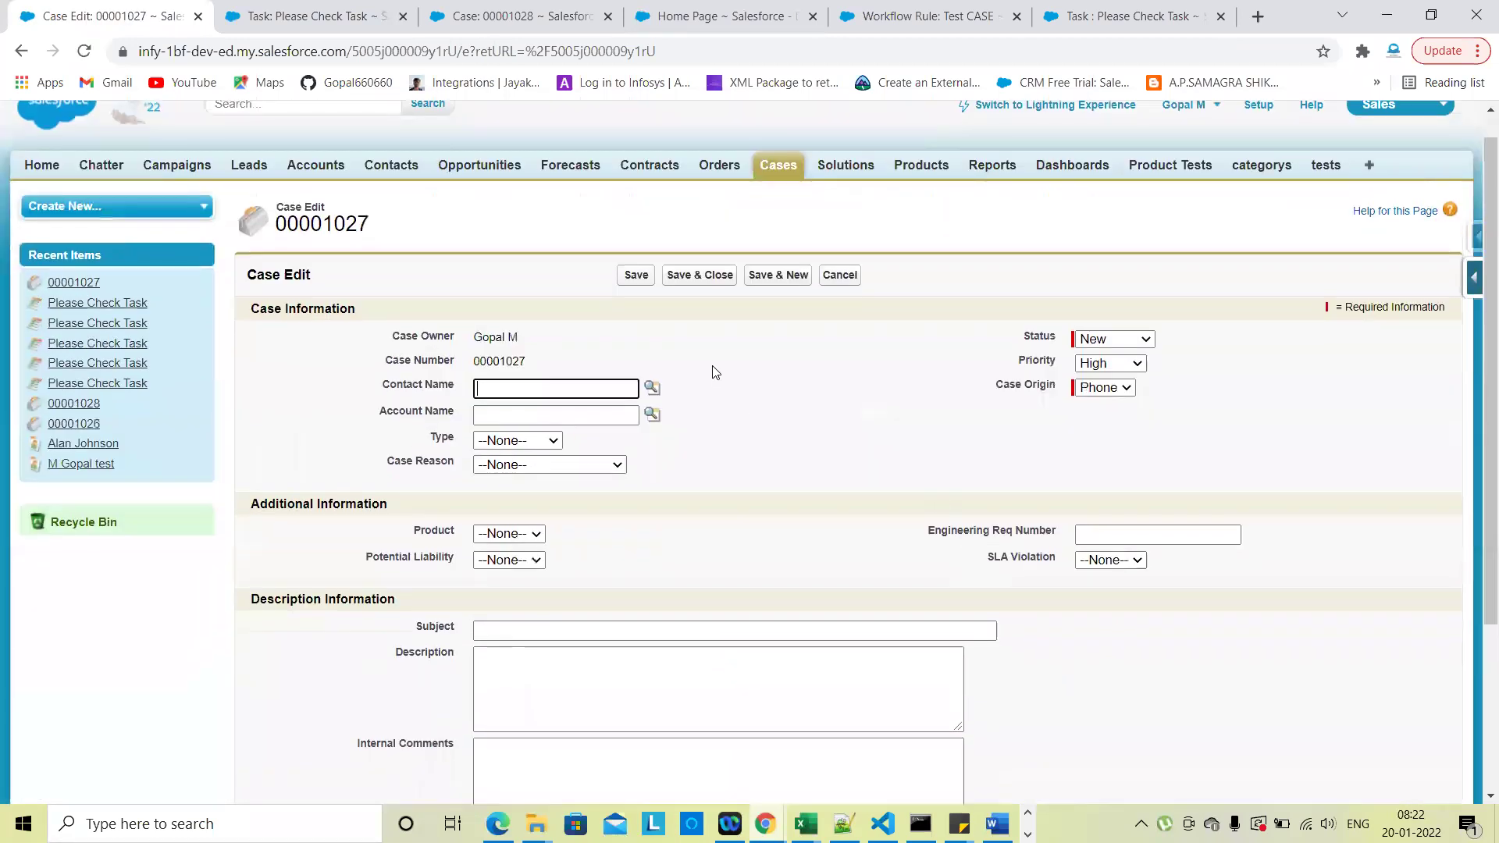
{"action": "left_click", "coordinate": [640, 279]}
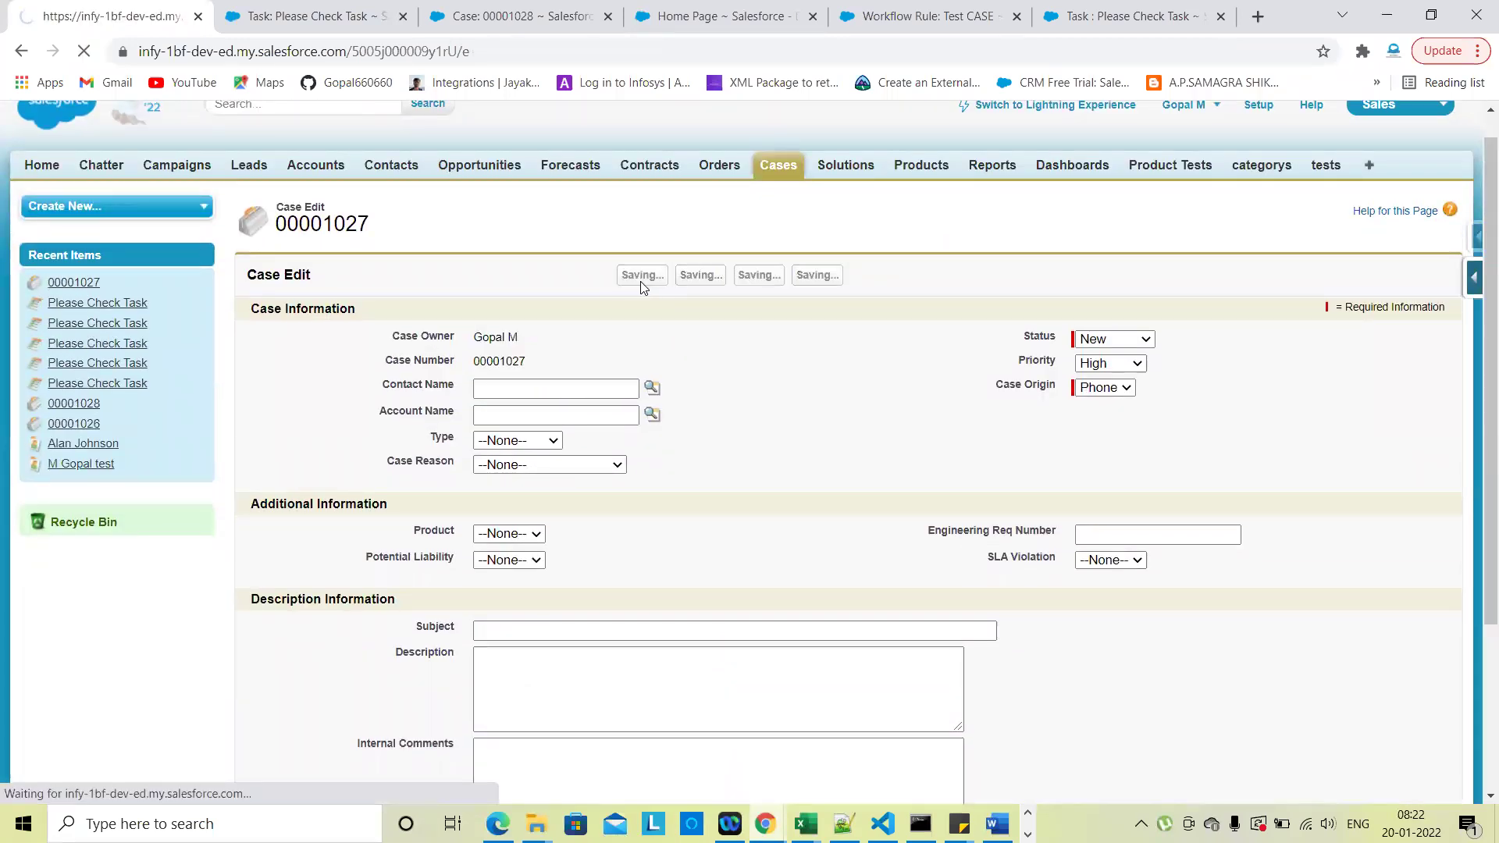
{"action": "scroll", "coordinate": [820, 593], "scroll_direction": "down", "scroll_amount": 5}
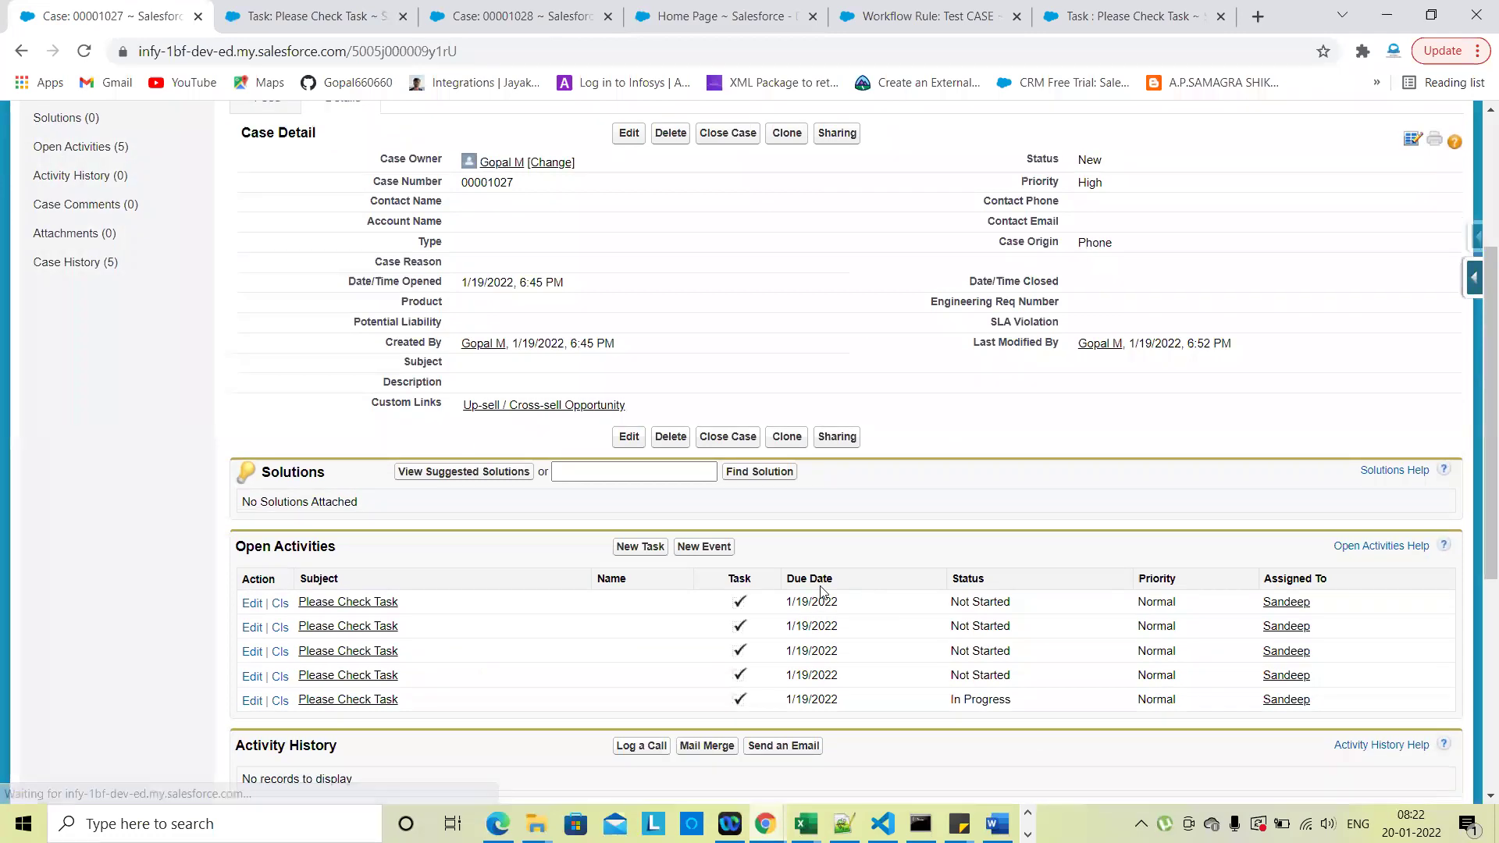
{"action": "scroll", "coordinate": [936, 595], "scroll_direction": "up", "scroll_amount": 2}
Set the Test CASE workflow rule's evaluation criteria to "created, and every time it's edited" and save the rule
{"action": "left_click", "coordinate": [938, 21]}
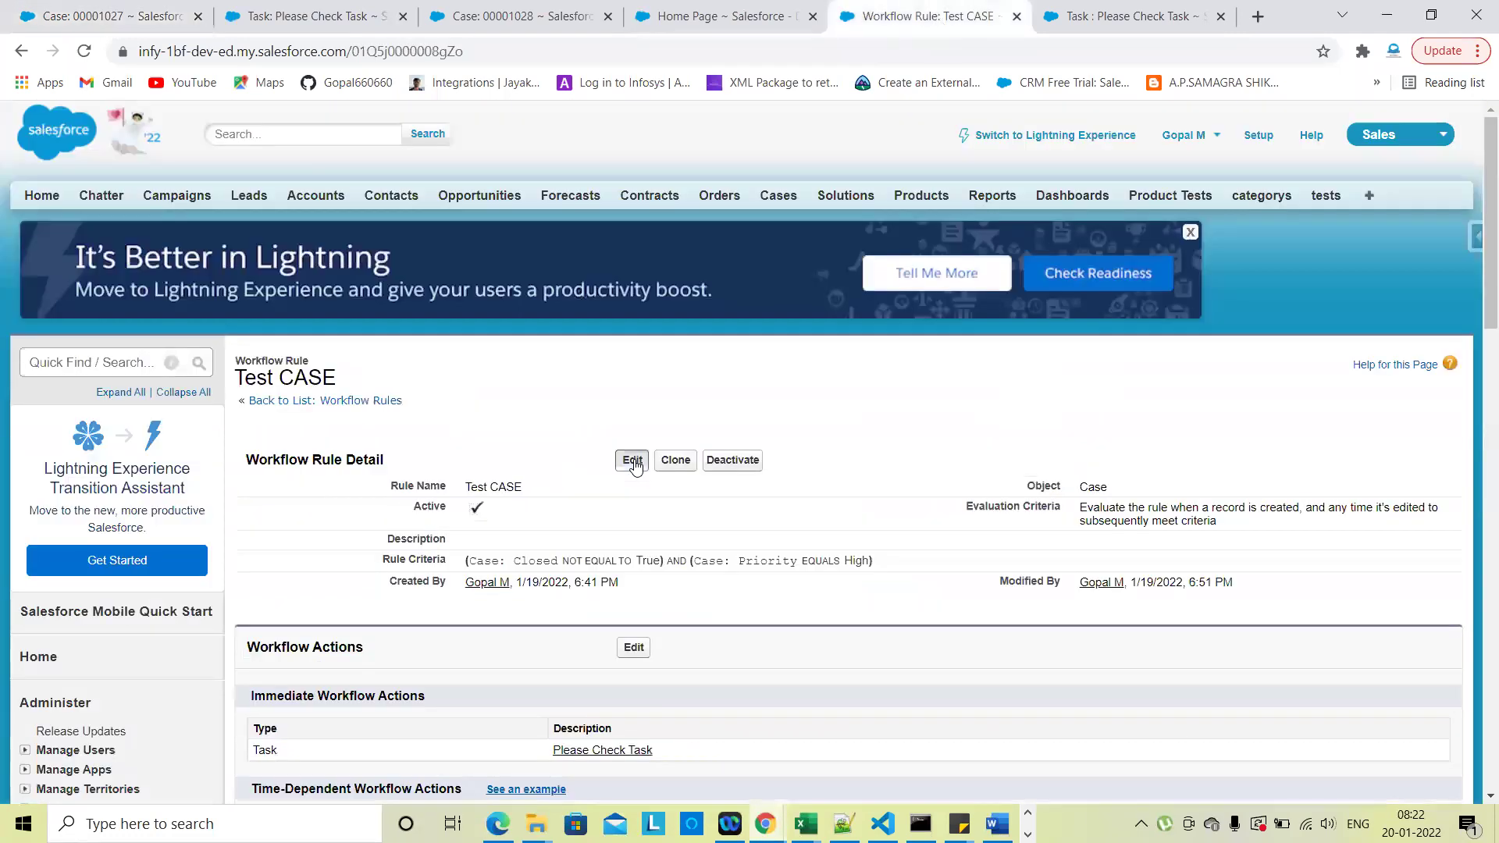
{"action": "left_click", "coordinate": [633, 462]}
{"action": "scroll", "coordinate": [760, 544], "scroll_direction": "down", "scroll_amount": 2}
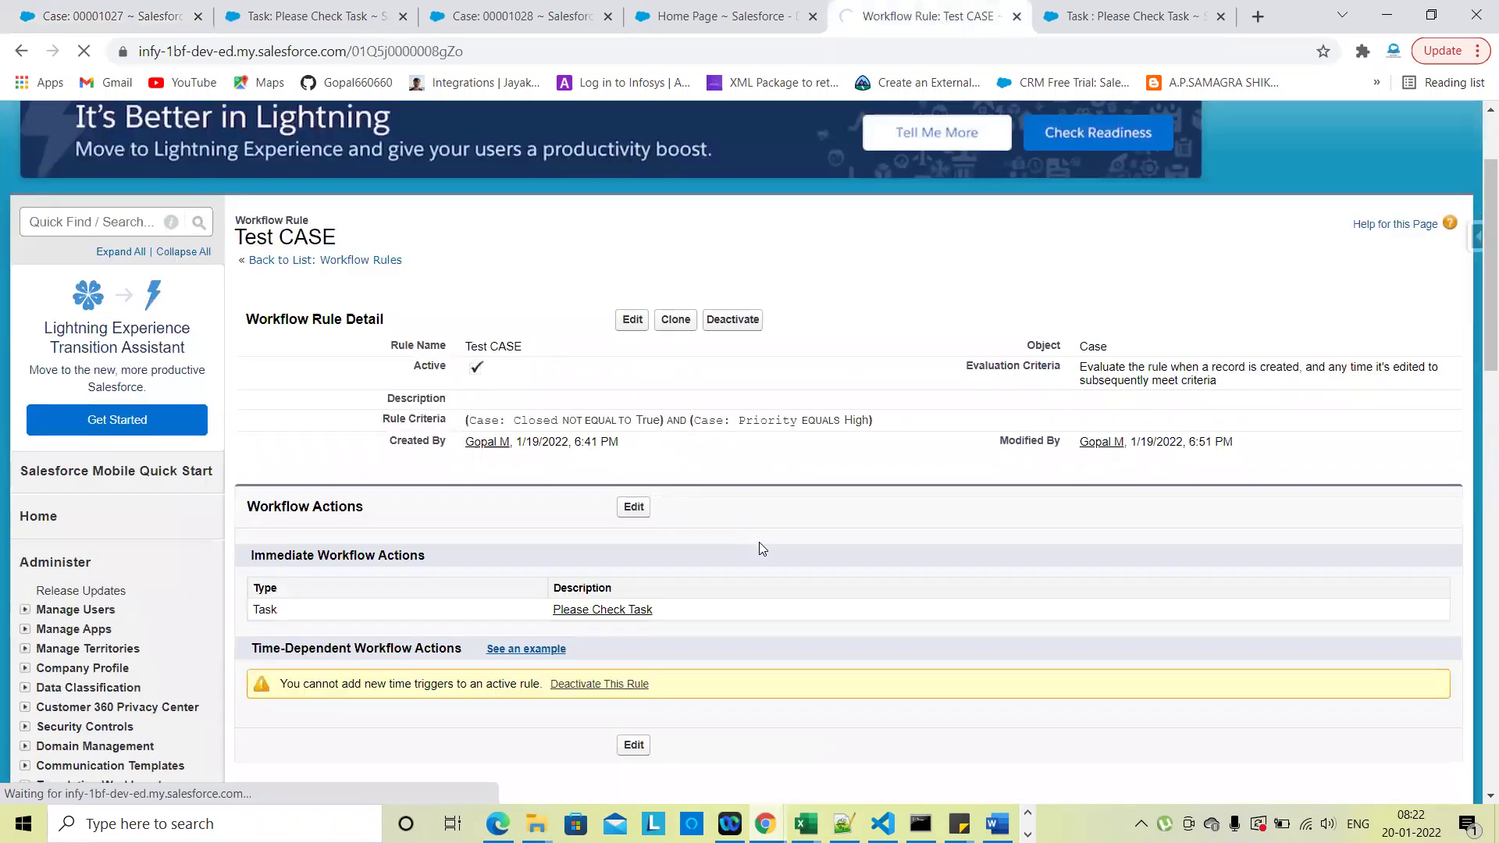
{"action": "scroll", "coordinate": [761, 544], "scroll_direction": "down", "scroll_amount": 2}
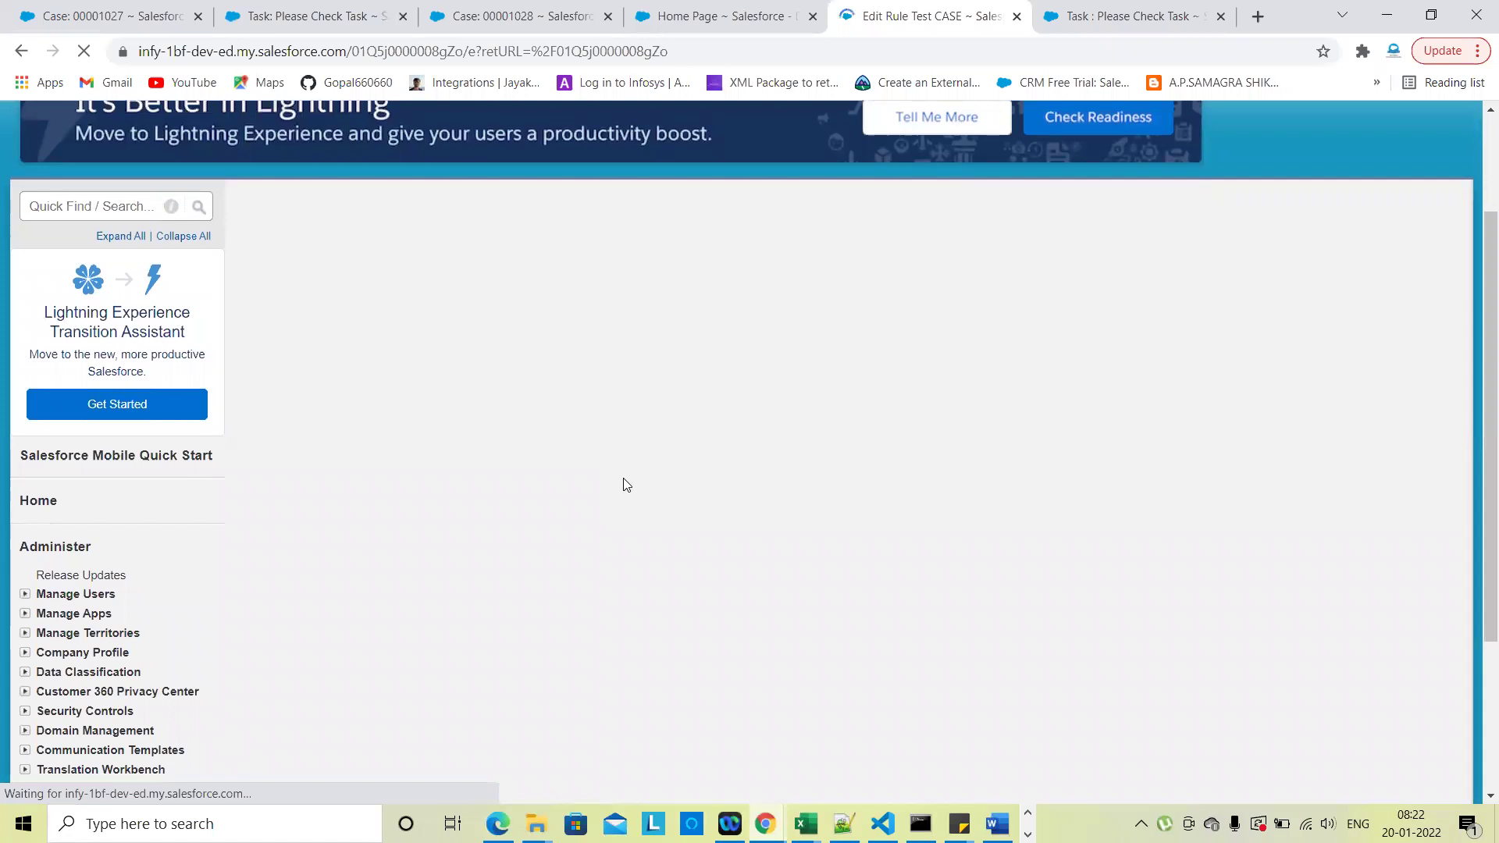
{"action": "scroll", "coordinate": [626, 485], "scroll_direction": "down", "scroll_amount": 1}
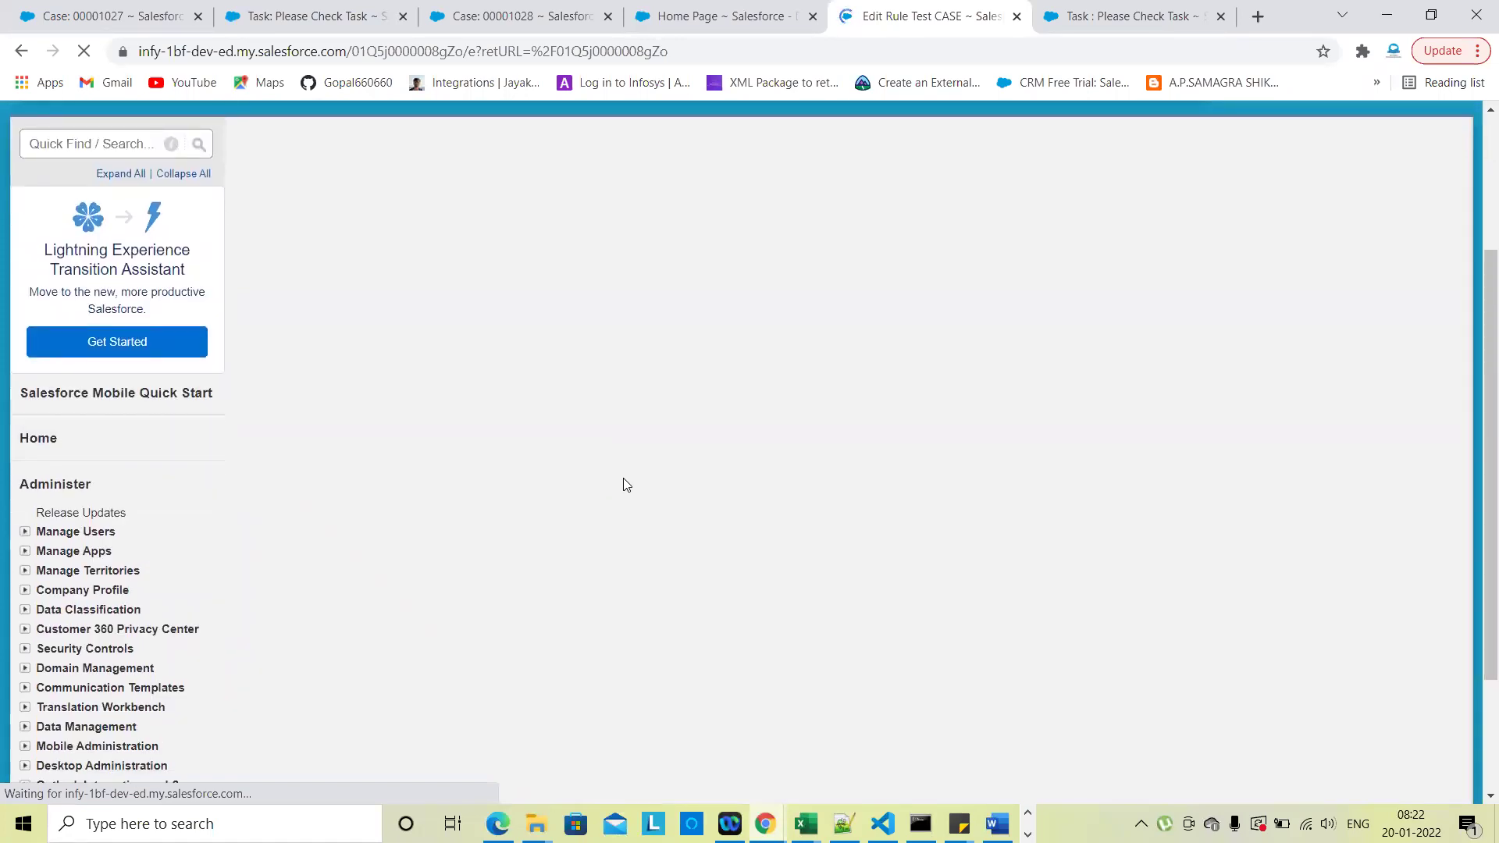
{"action": "scroll", "coordinate": [625, 486], "scroll_direction": "down", "scroll_amount": 3}
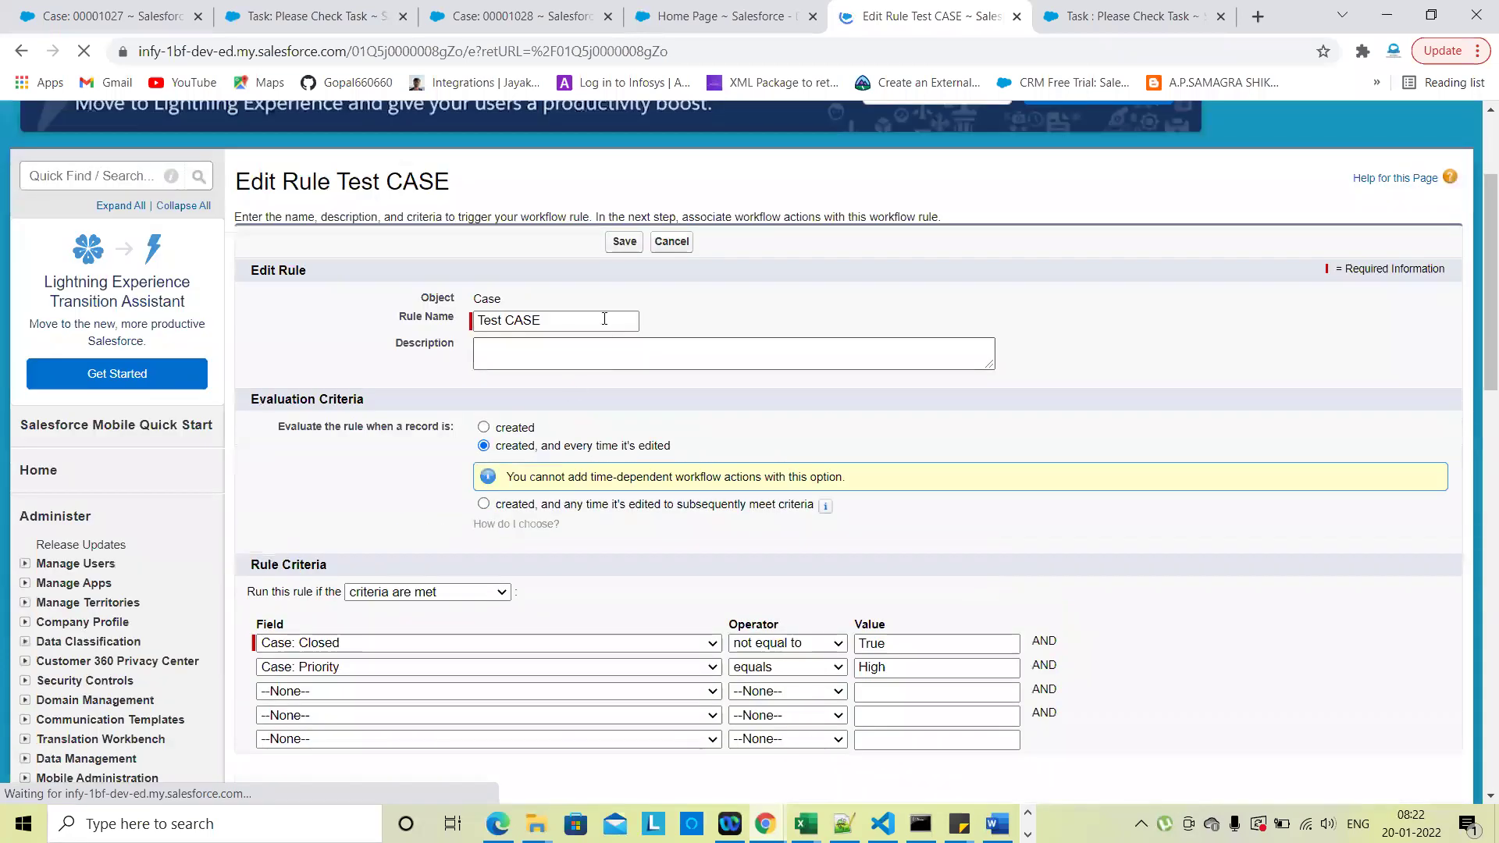
{"action": "left_click", "coordinate": [623, 244]}
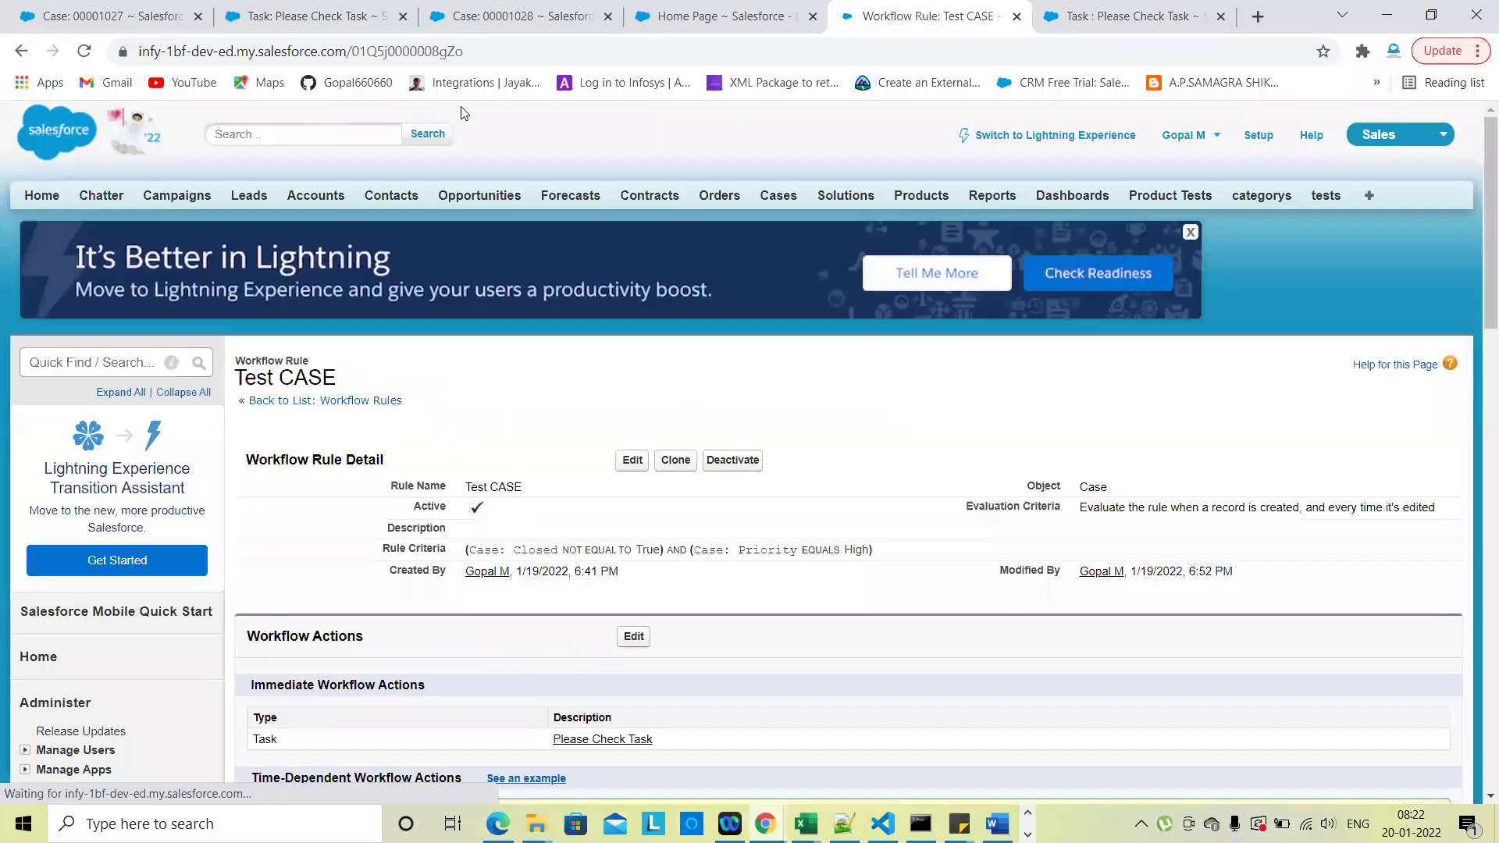
Re-save case 00001027 without editing any field and show the complete list of its open activities
{"action": "left_click", "coordinate": [158, 7]}
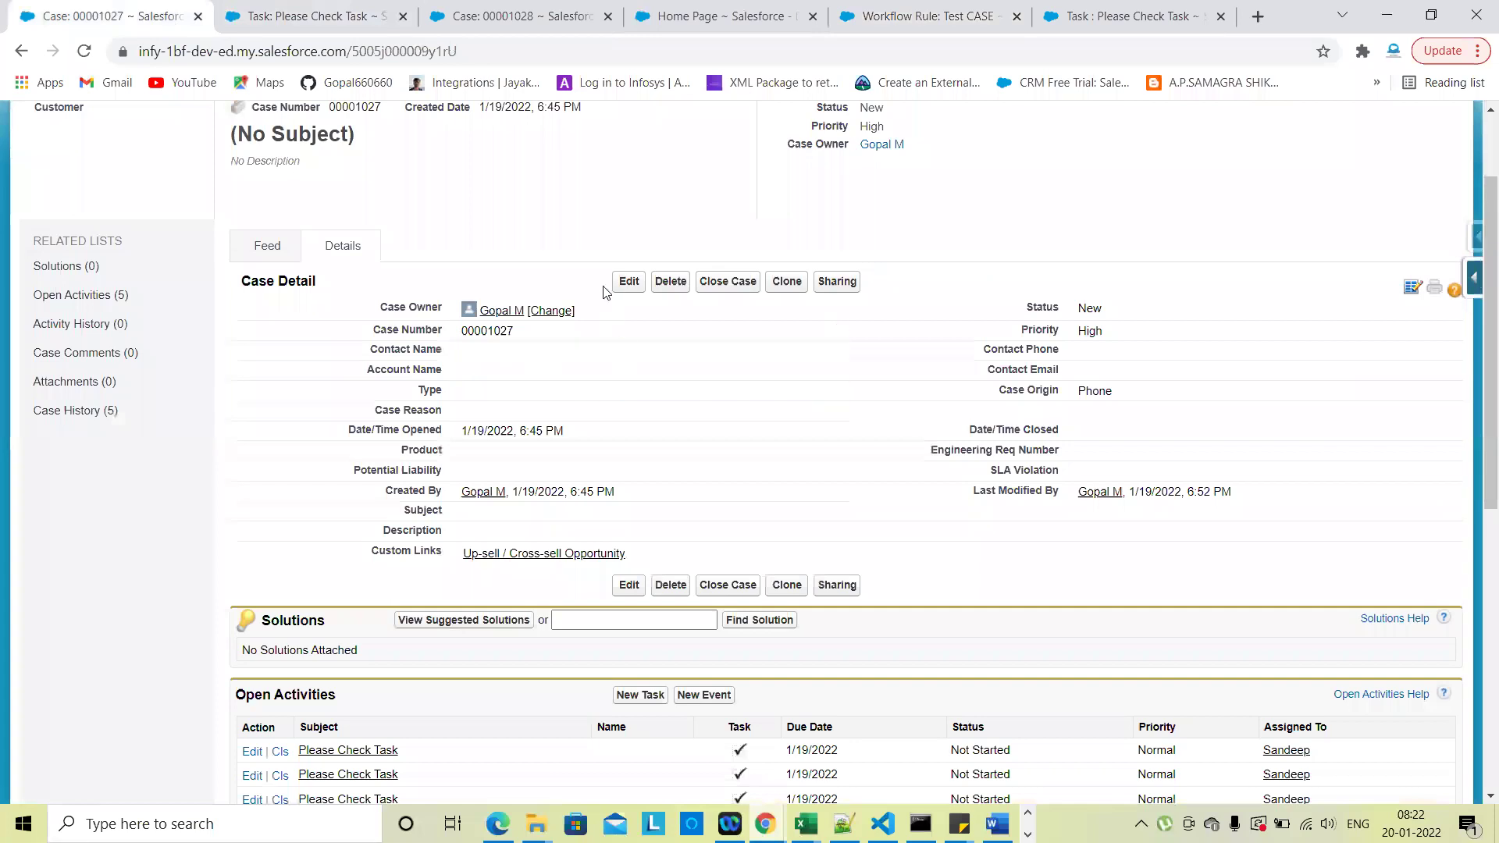
{"action": "left_click", "coordinate": [629, 282]}
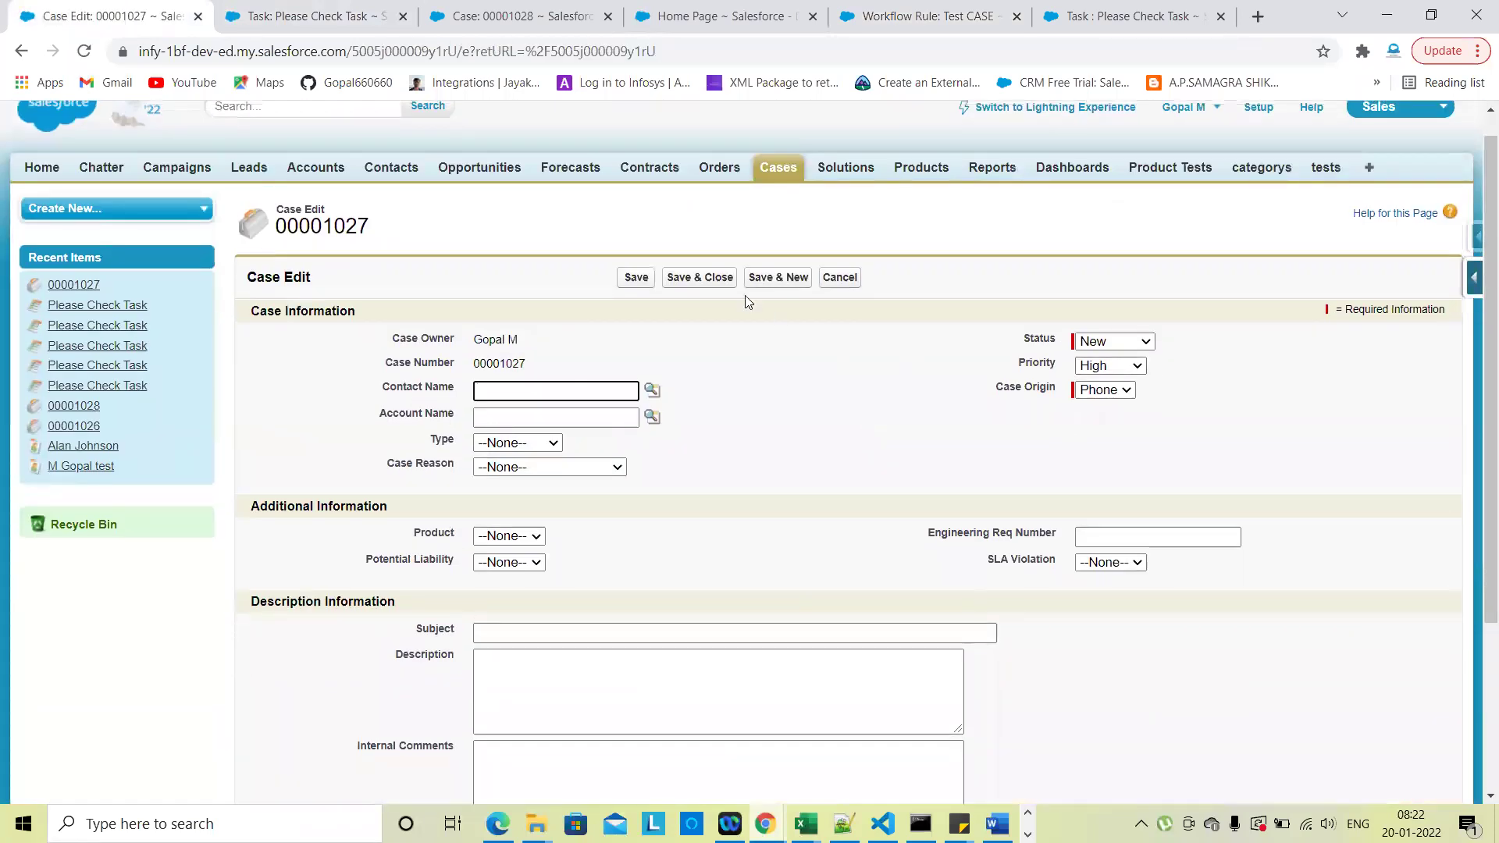
{"action": "left_click", "coordinate": [636, 278]}
{"action": "scroll", "coordinate": [865, 516], "scroll_direction": "down", "scroll_amount": 3}
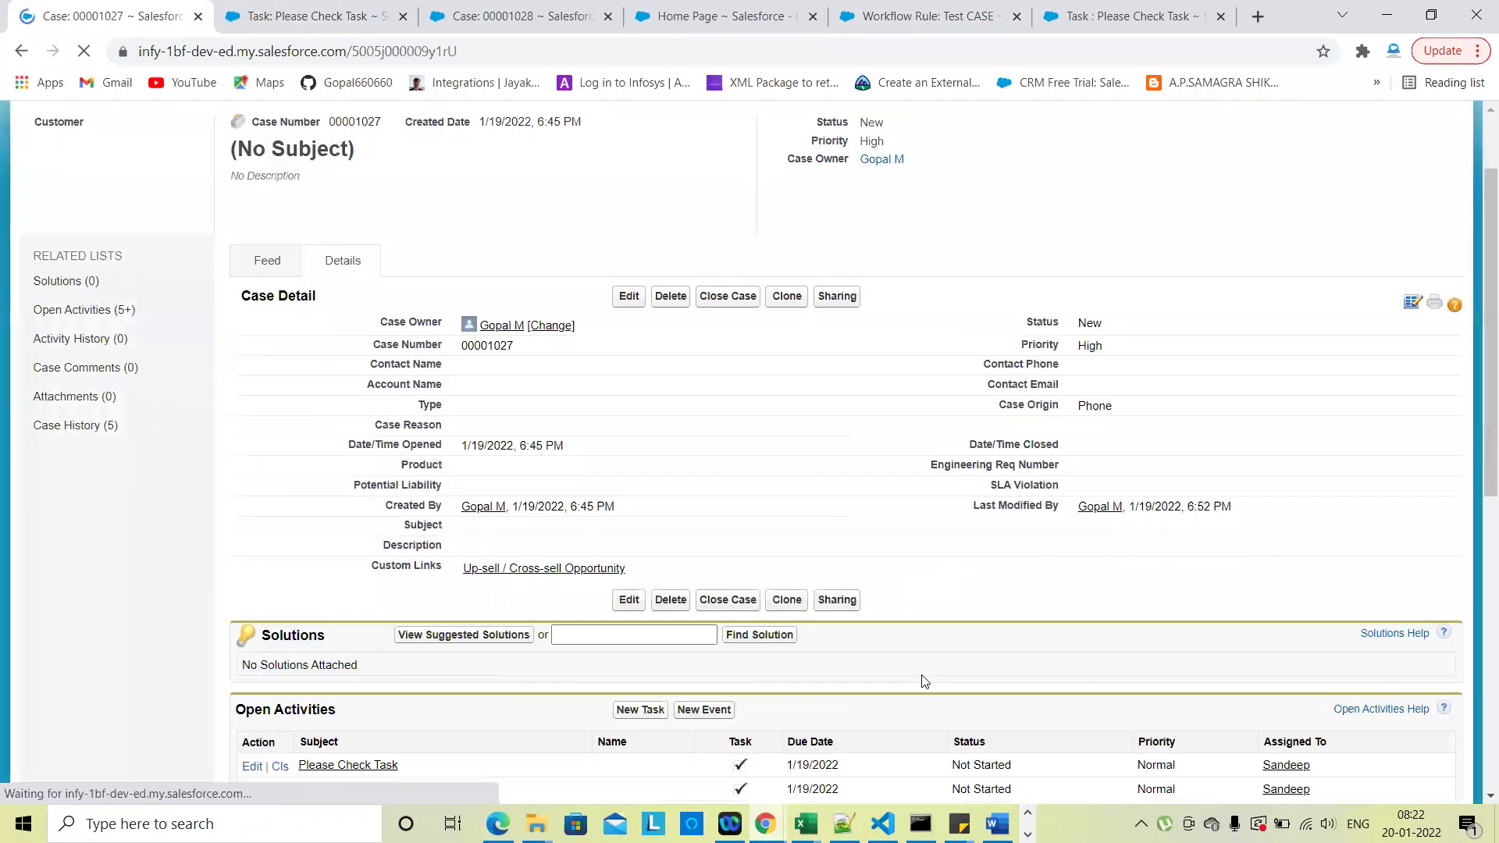
{"action": "scroll", "coordinate": [924, 681], "scroll_direction": "down", "scroll_amount": 3}
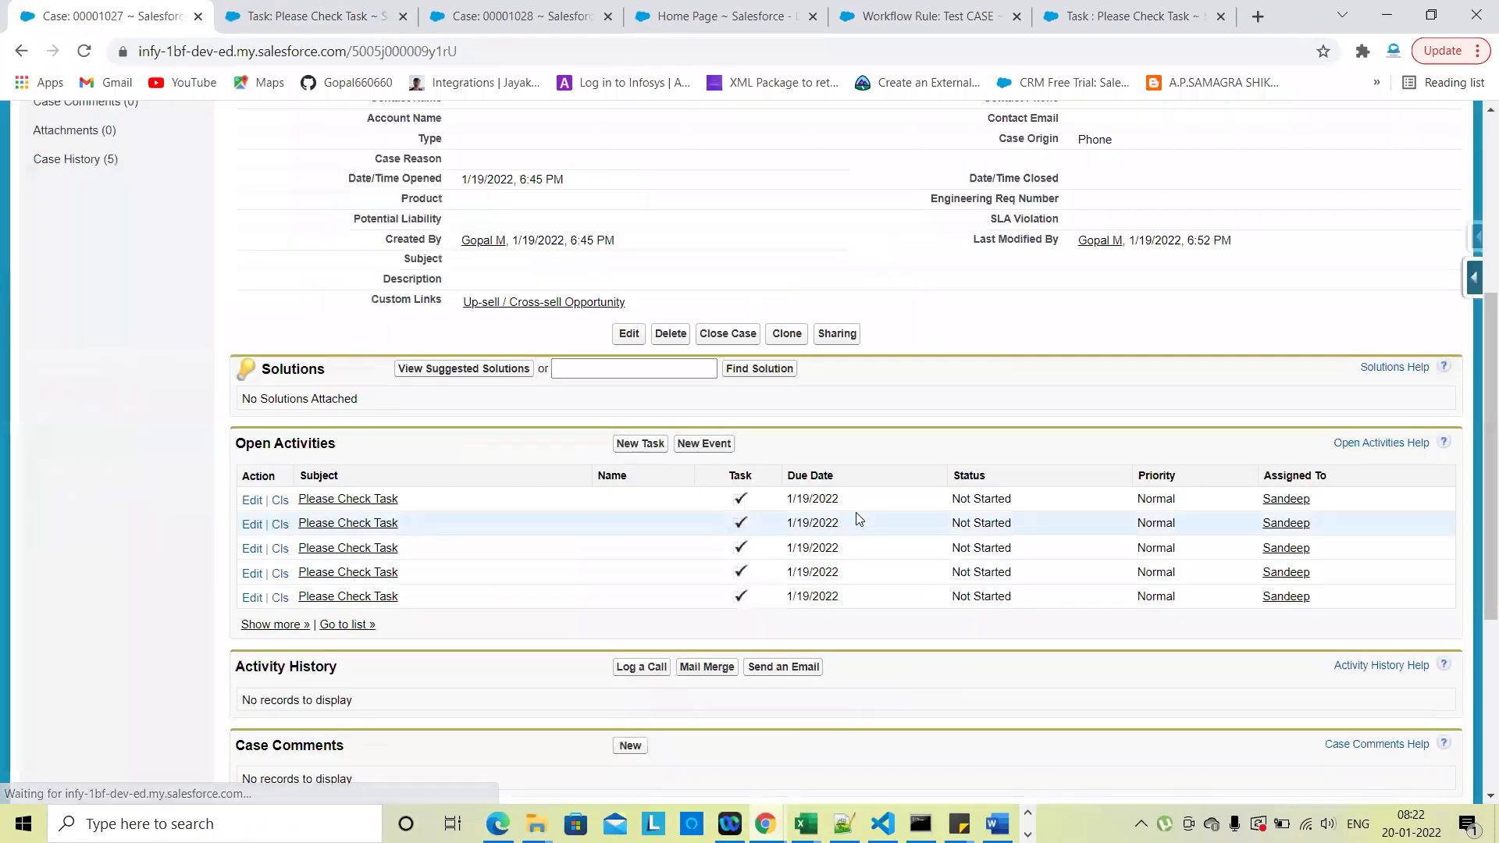
{"action": "left_click", "coordinate": [301, 625]}
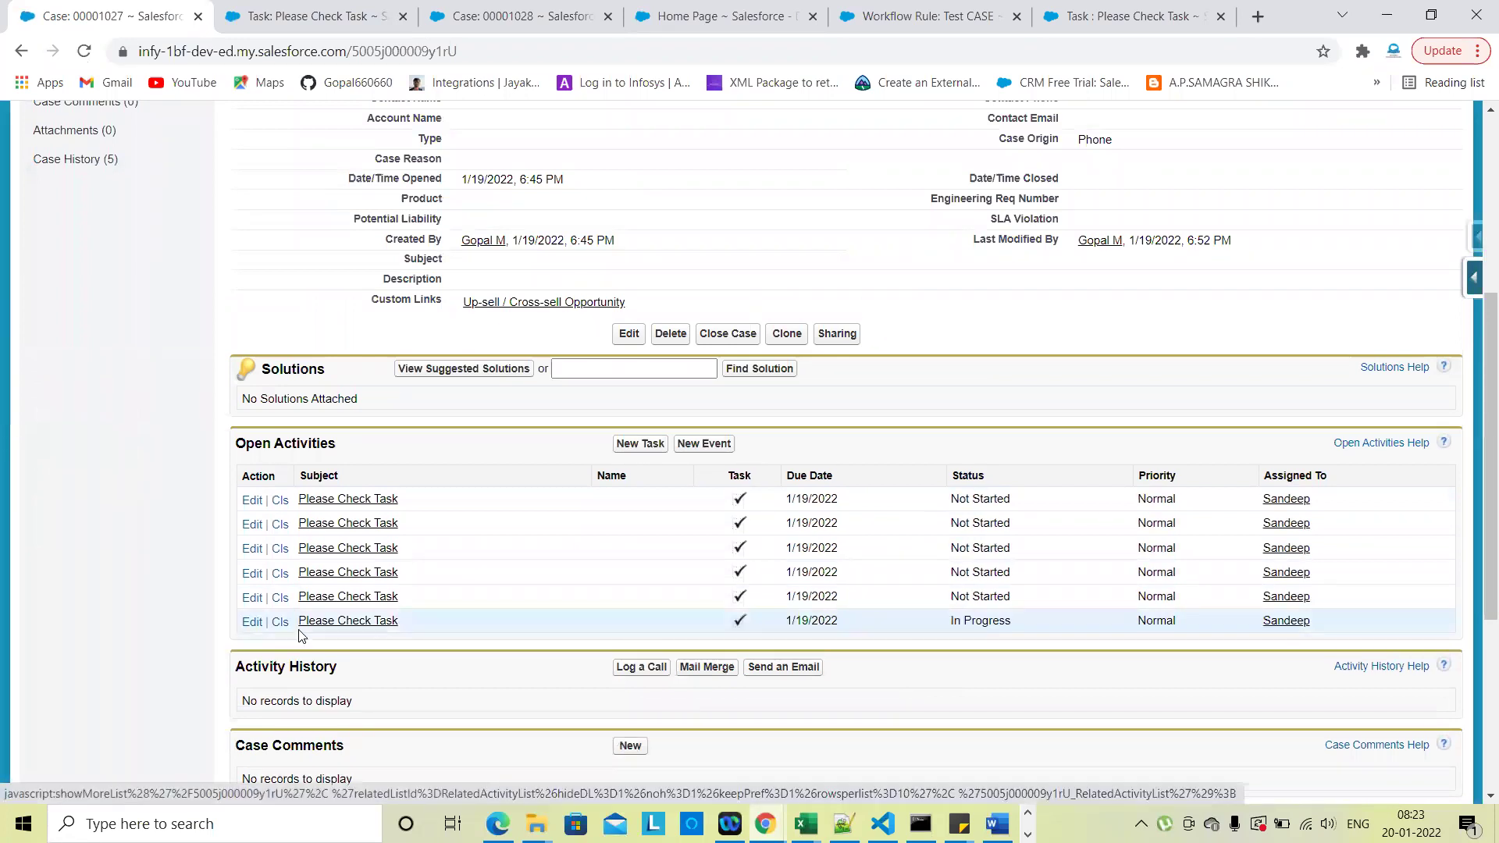
Save case 00001027 once more with all fields unedited, and expand its open activities to check for additional tasks
{"action": "scroll", "coordinate": [1044, 492], "scroll_direction": "up", "scroll_amount": 5}
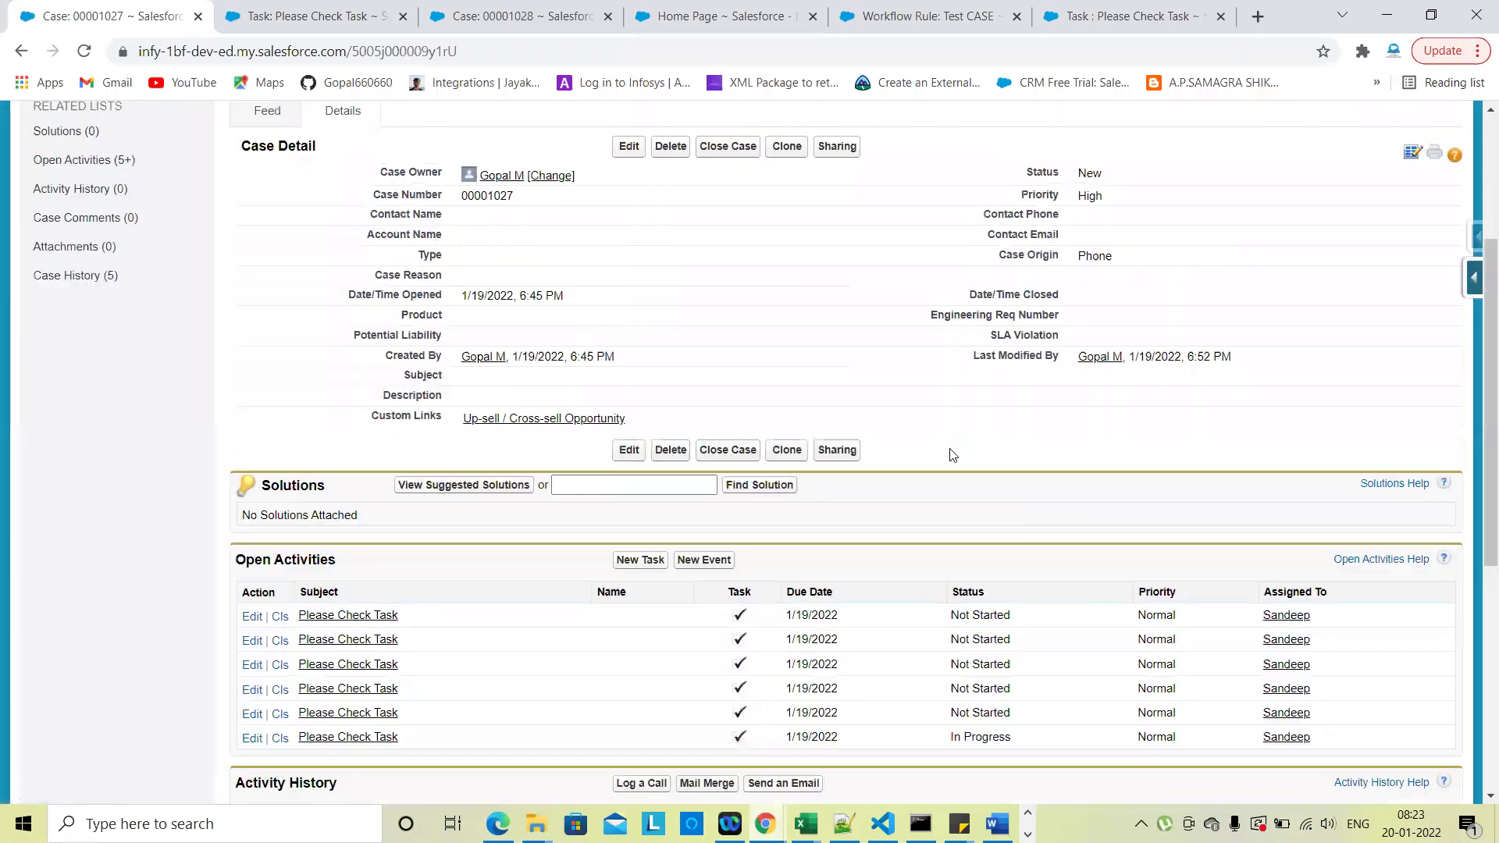
{"action": "left_click", "coordinate": [627, 410]}
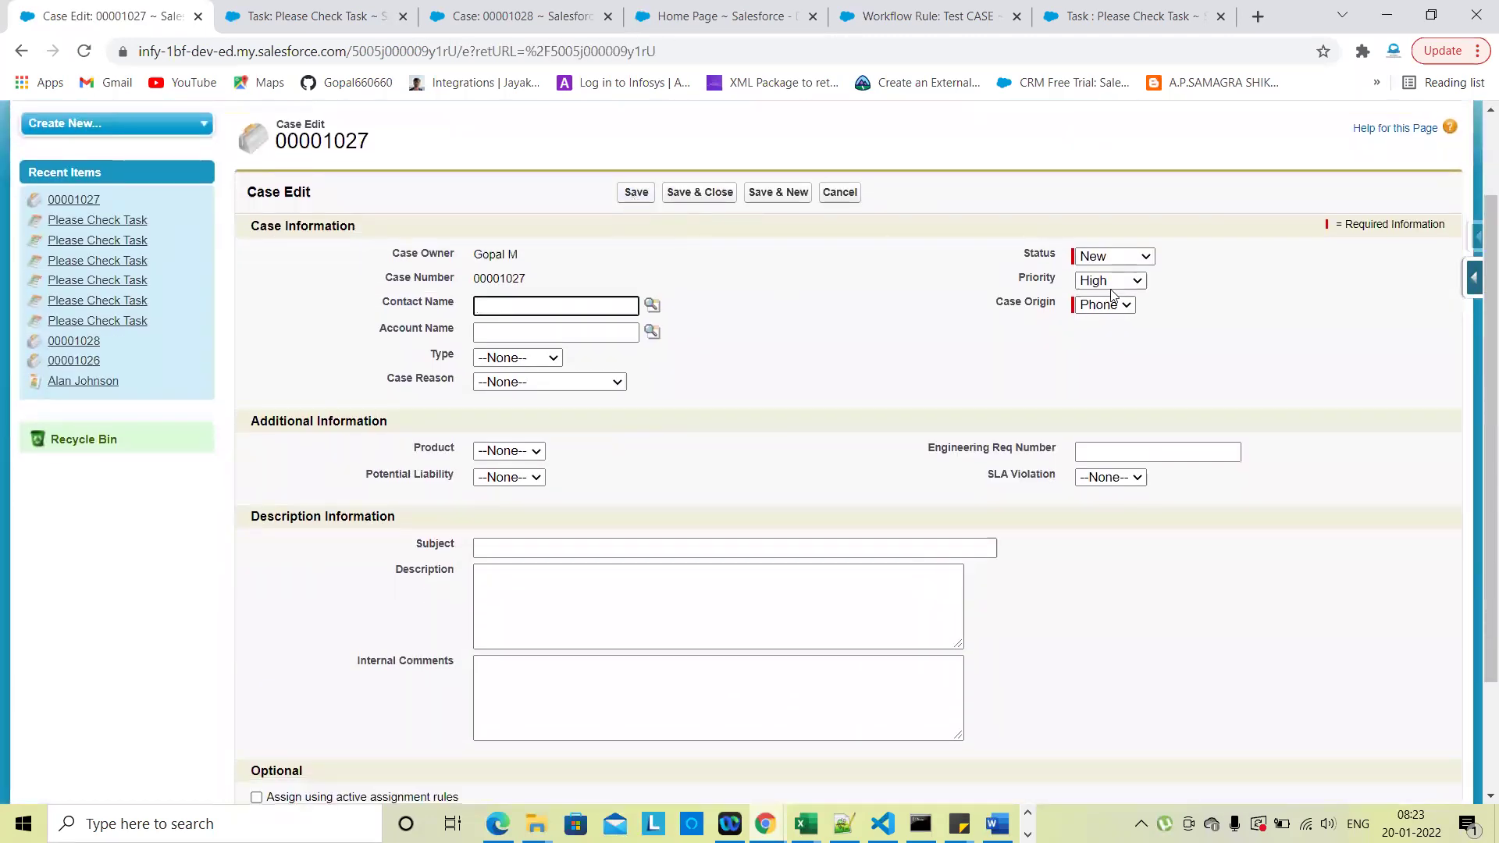
{"action": "left_click", "coordinate": [636, 192]}
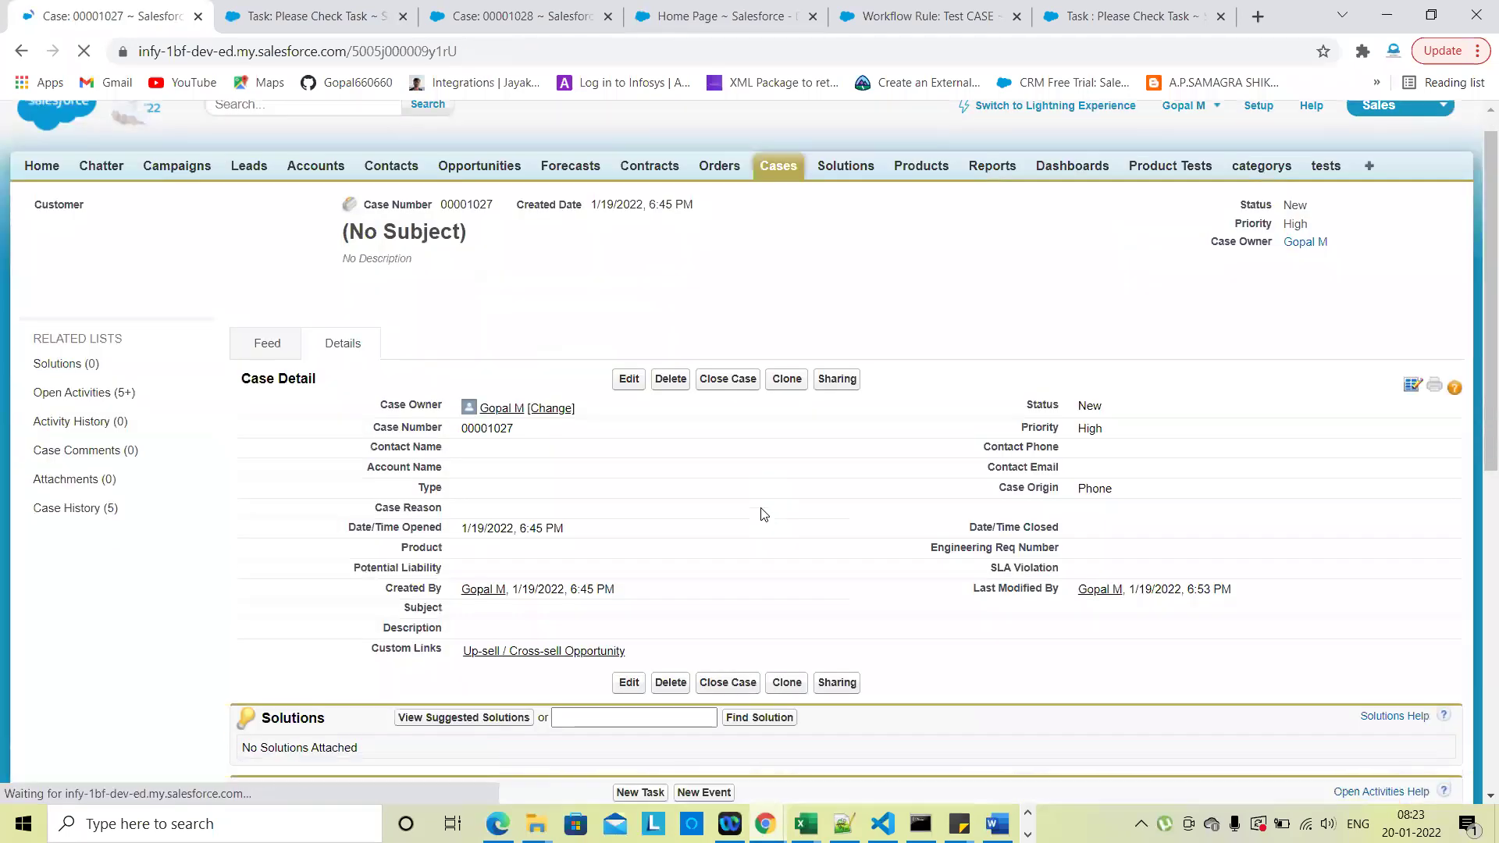
{"action": "scroll", "coordinate": [337, 567], "scroll_direction": "down", "scroll_amount": 5}
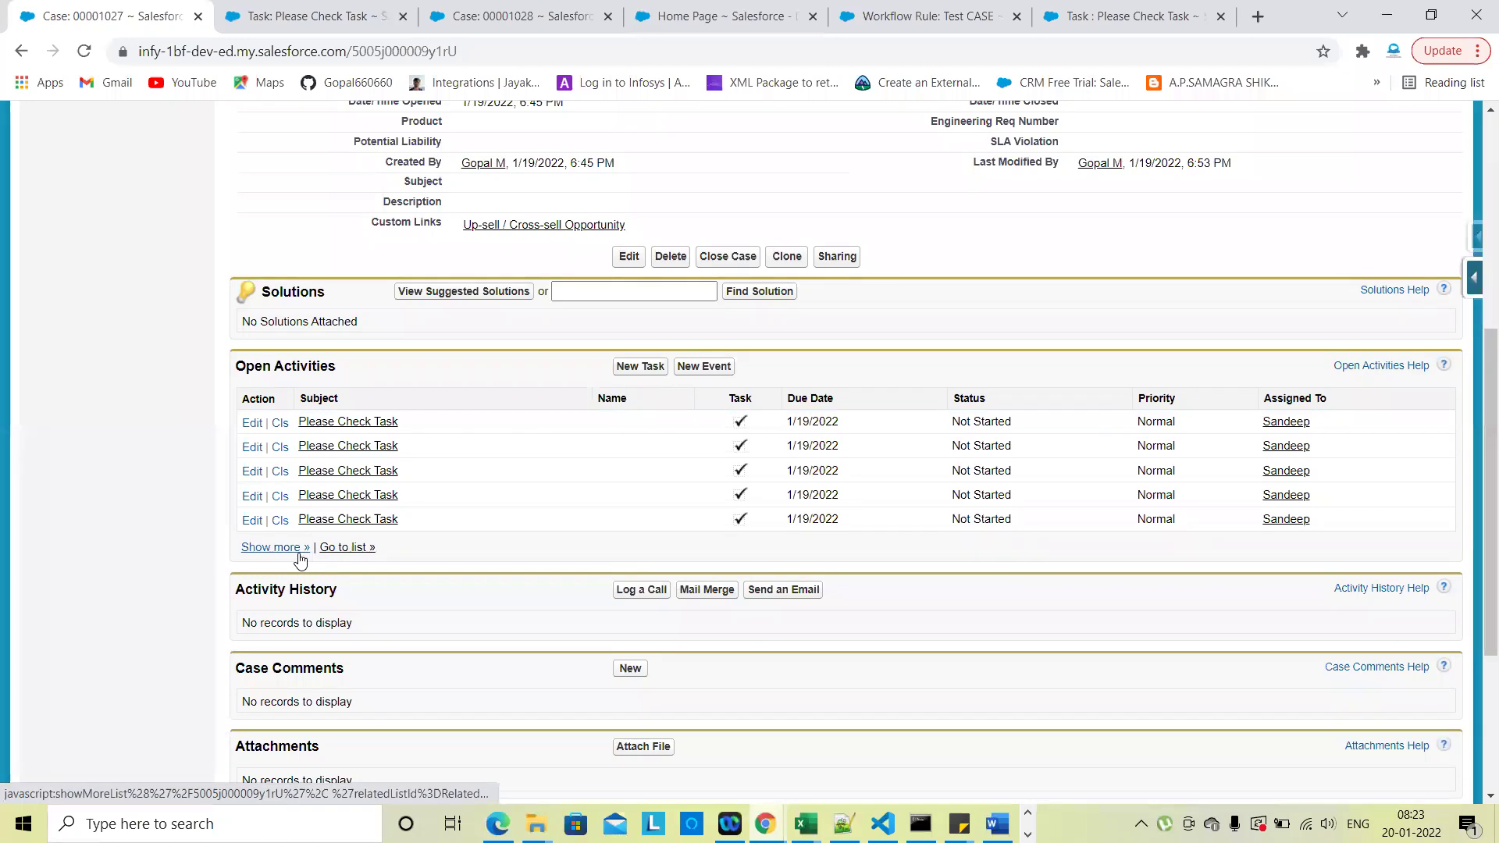
{"action": "left_click", "coordinate": [273, 547]}
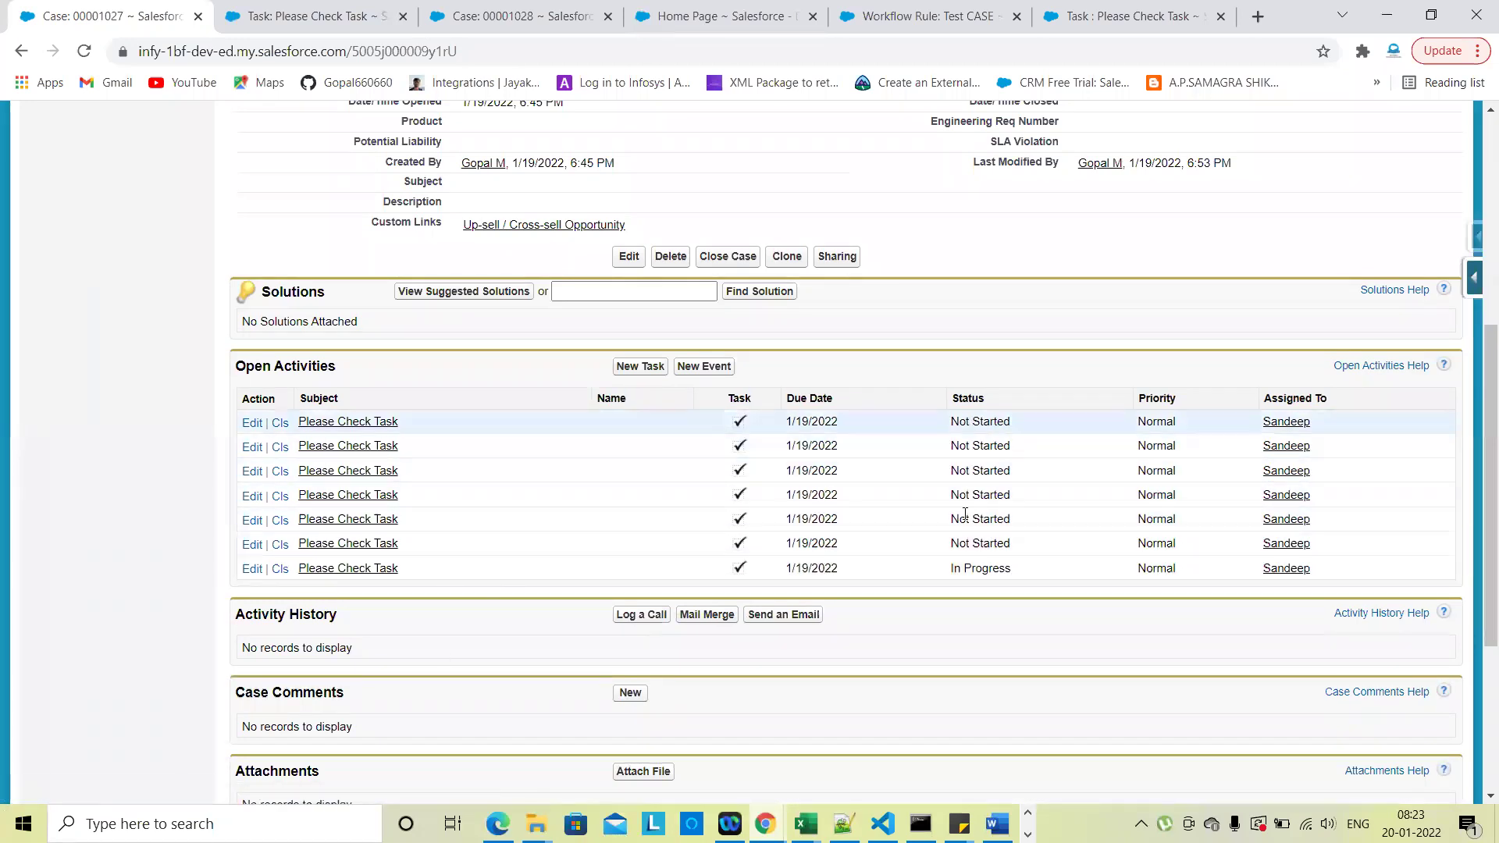
{"action": "scroll", "coordinate": [1033, 501], "scroll_direction": "up", "scroll_amount": 5}
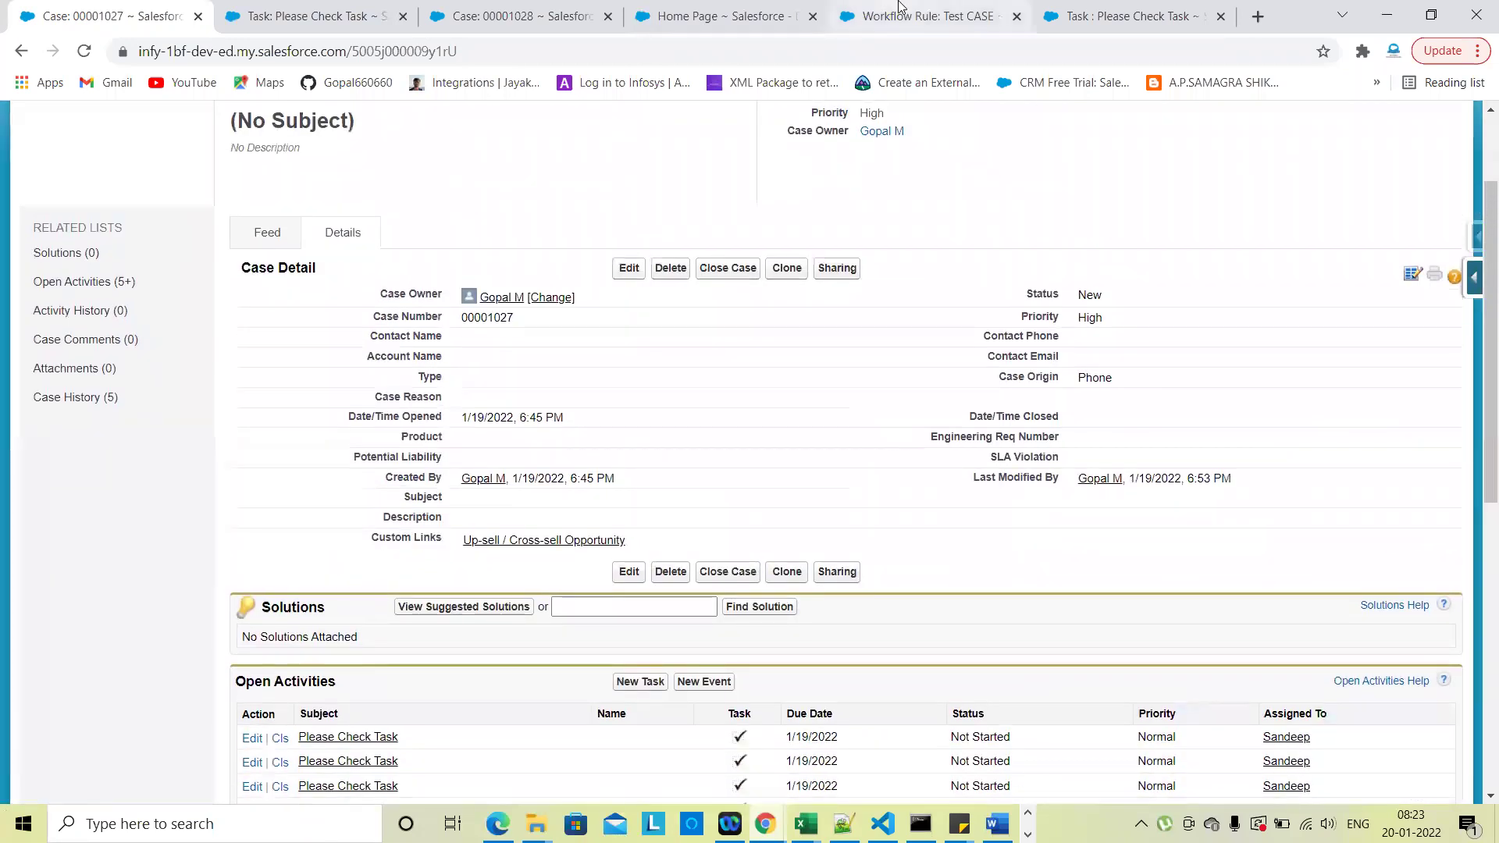
Set the Test CASE workflow rule's evaluation criteria to "created, and any time it's edited to subsequently meet criteria" and save the rule
{"action": "left_click", "coordinate": [905, 11]}
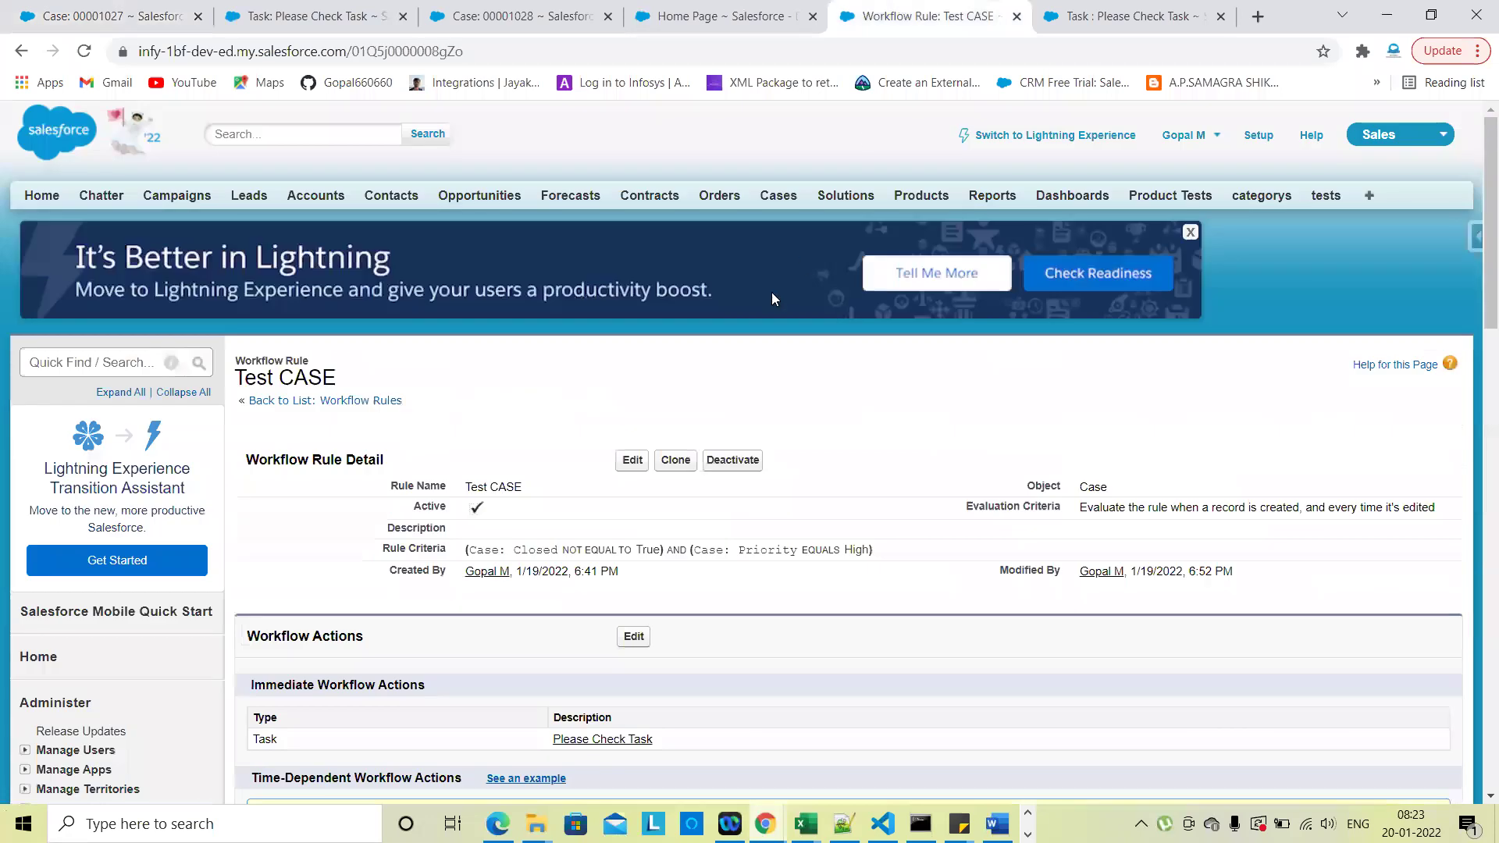
{"action": "left_click", "coordinate": [633, 460]}
{"action": "scroll", "coordinate": [629, 528], "scroll_direction": "down", "scroll_amount": 2}
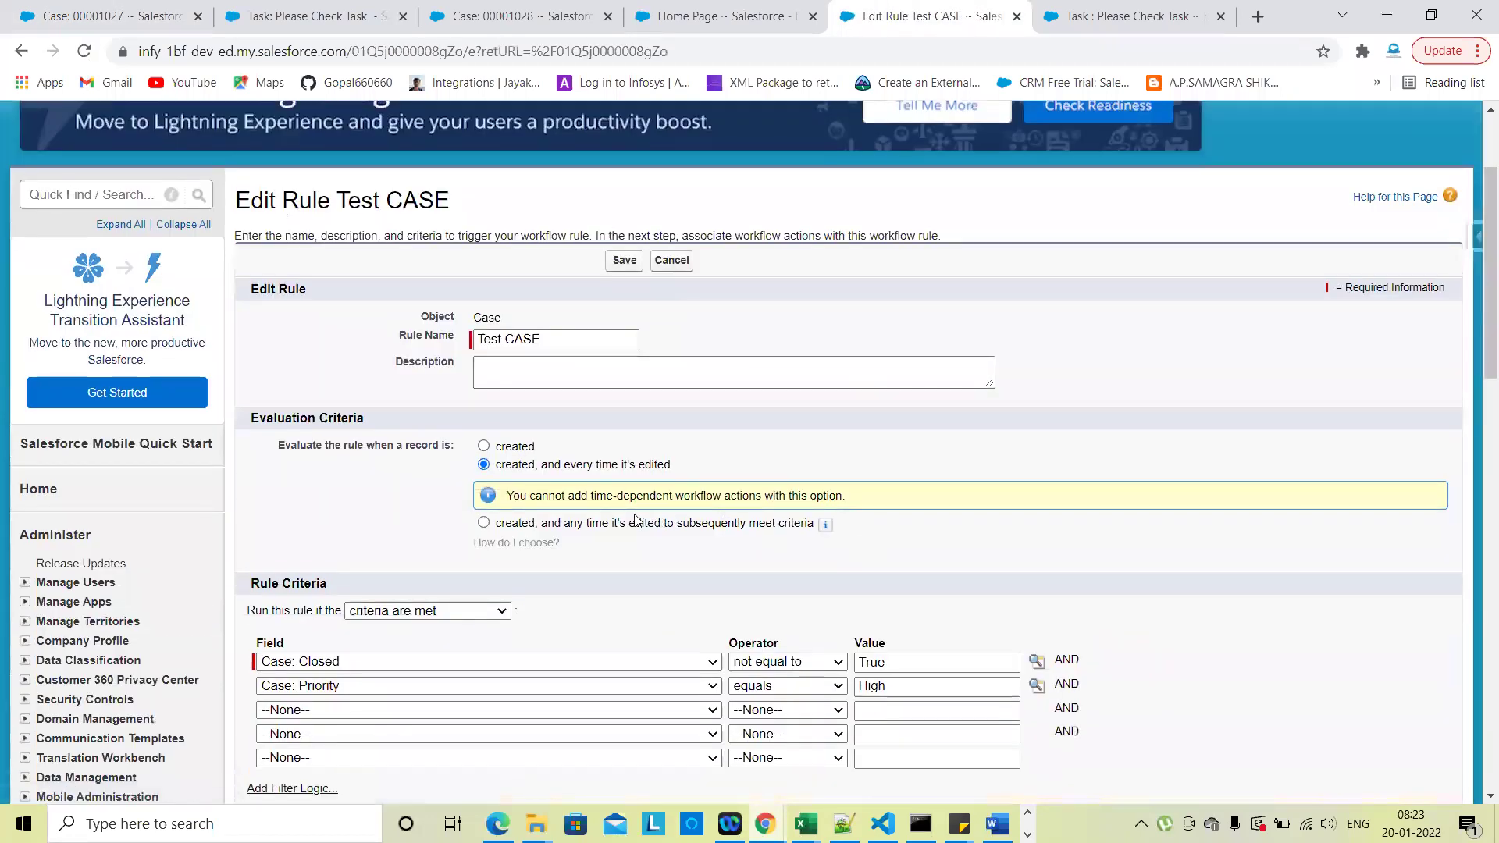
{"action": "left_click", "coordinate": [624, 260]}
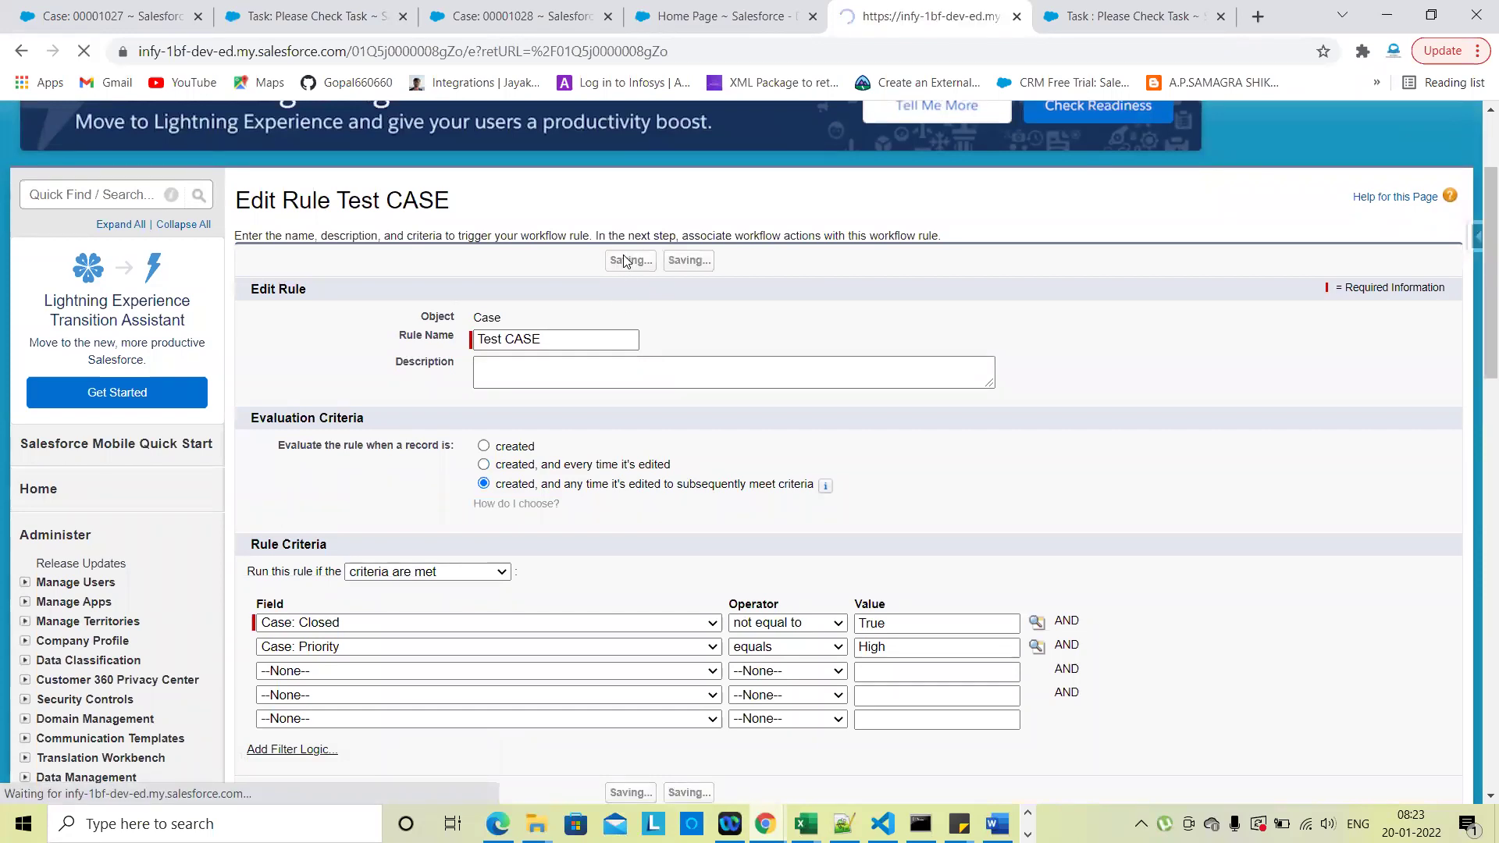
{"action": "scroll", "coordinate": [1002, 554], "scroll_direction": "down", "scroll_amount": 3}
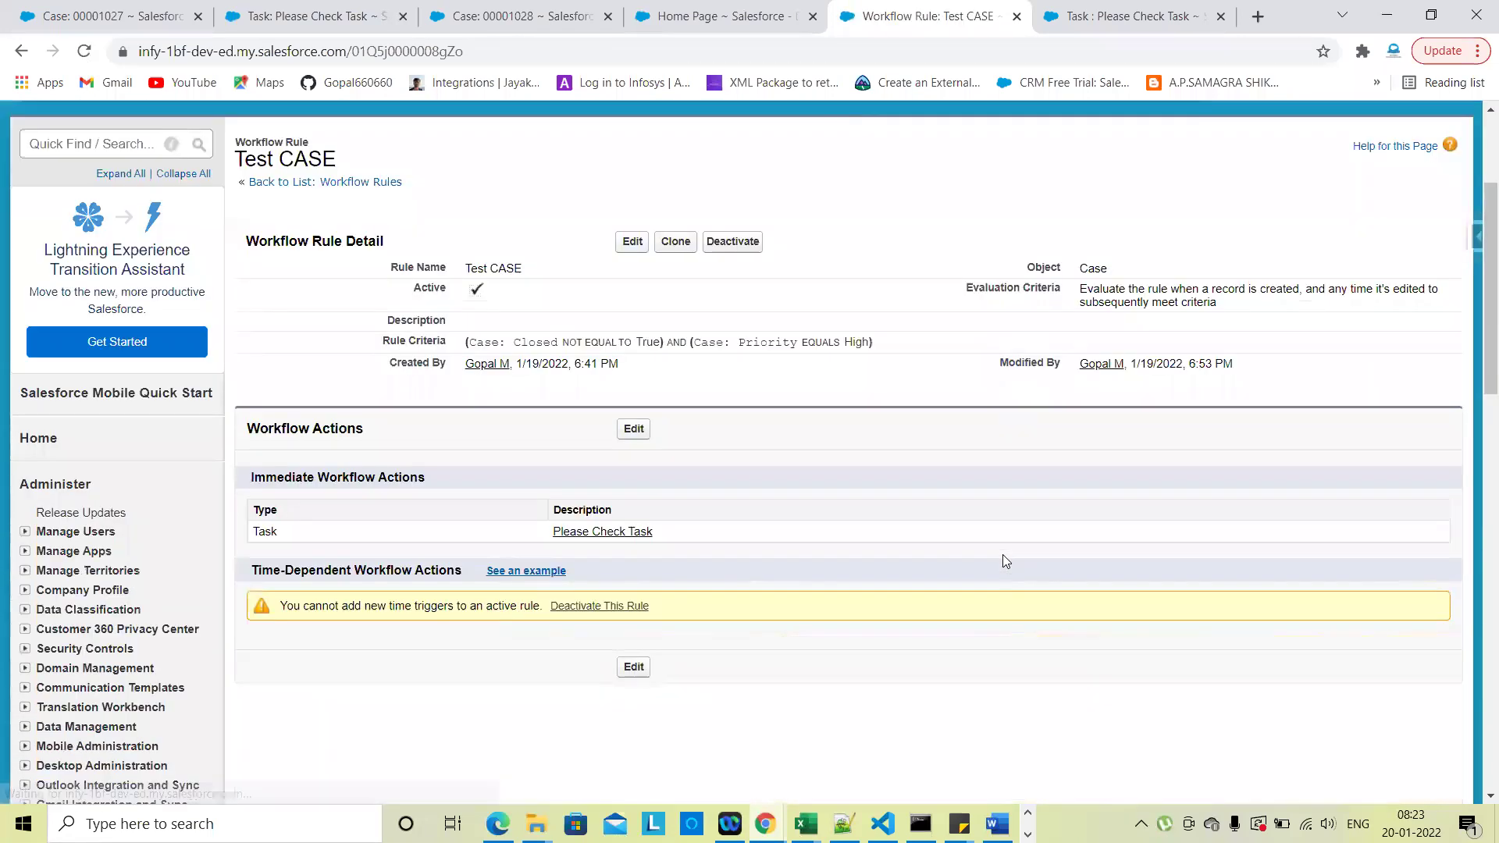
Re-save case 00001027 twice without changing any field, expanding its full open activities list after each save
{"action": "left_click", "coordinate": [109, 16]}
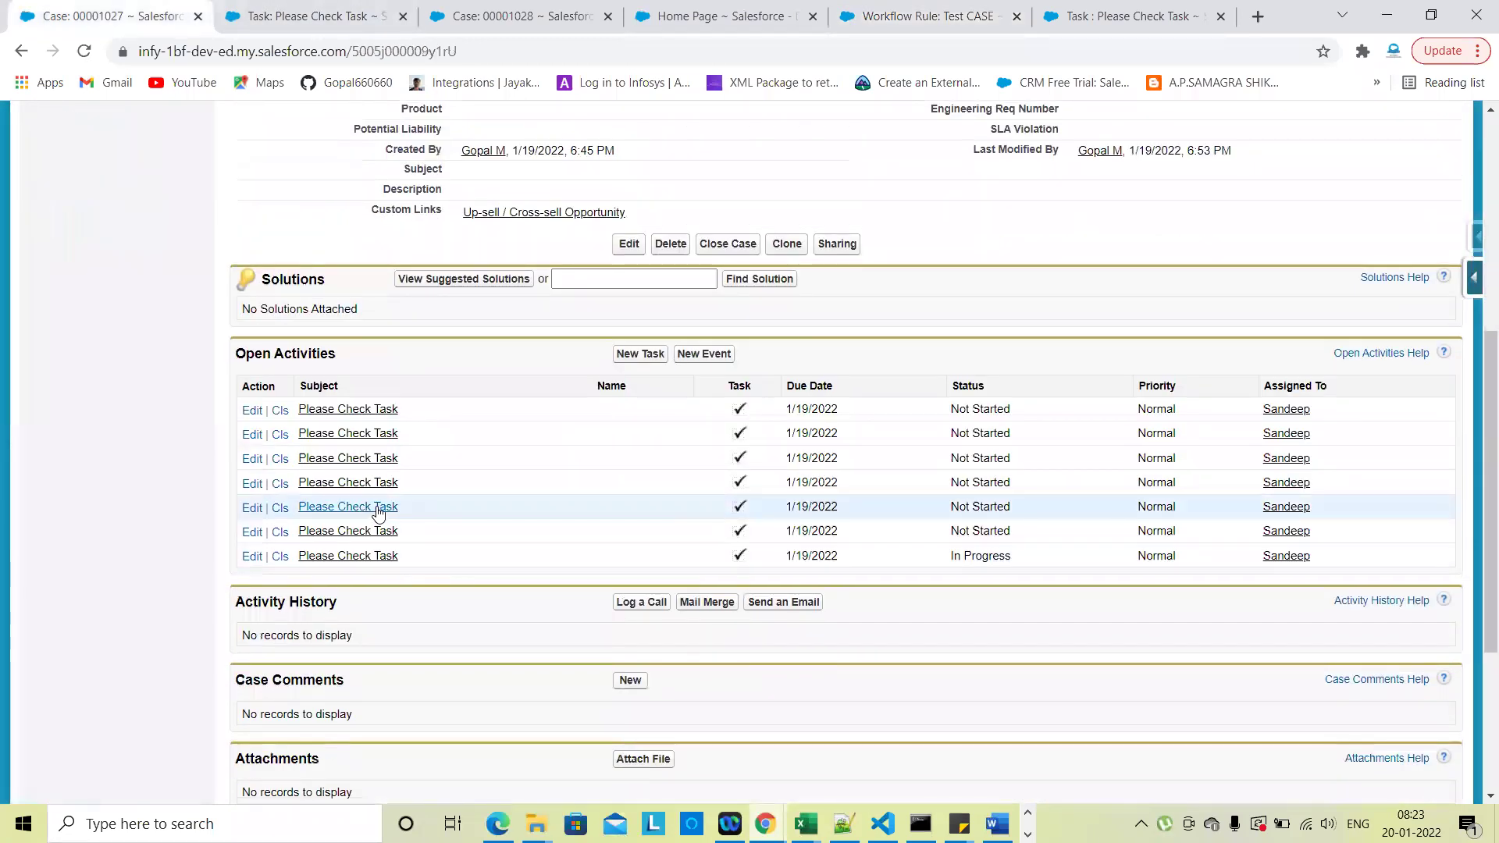
{"action": "scroll", "coordinate": [614, 500], "scroll_direction": "up", "scroll_amount": 3}
{"action": "left_click", "coordinate": [629, 197]}
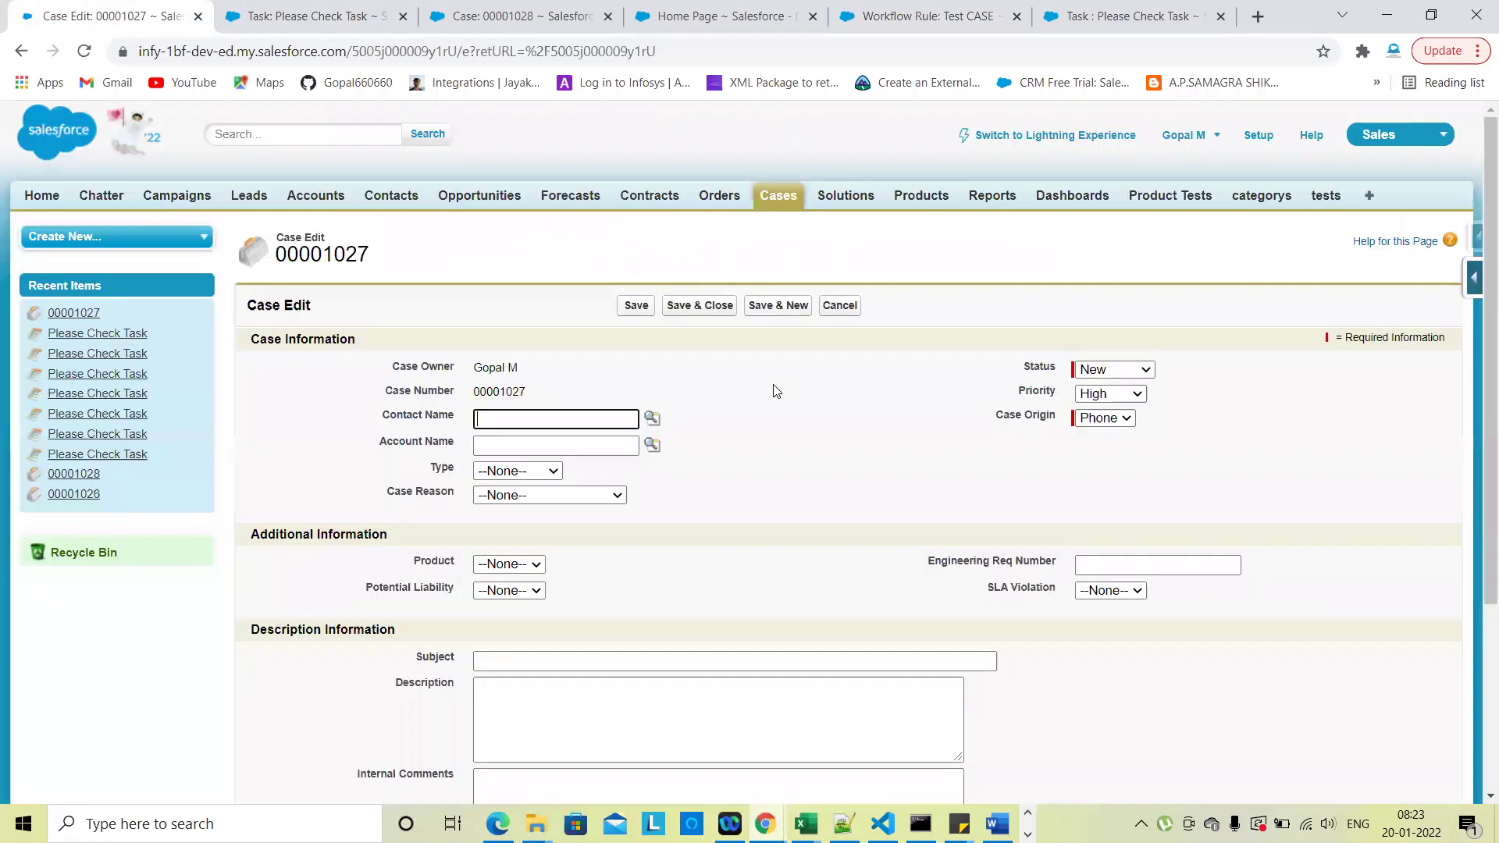
{"action": "left_click", "coordinate": [636, 305]}
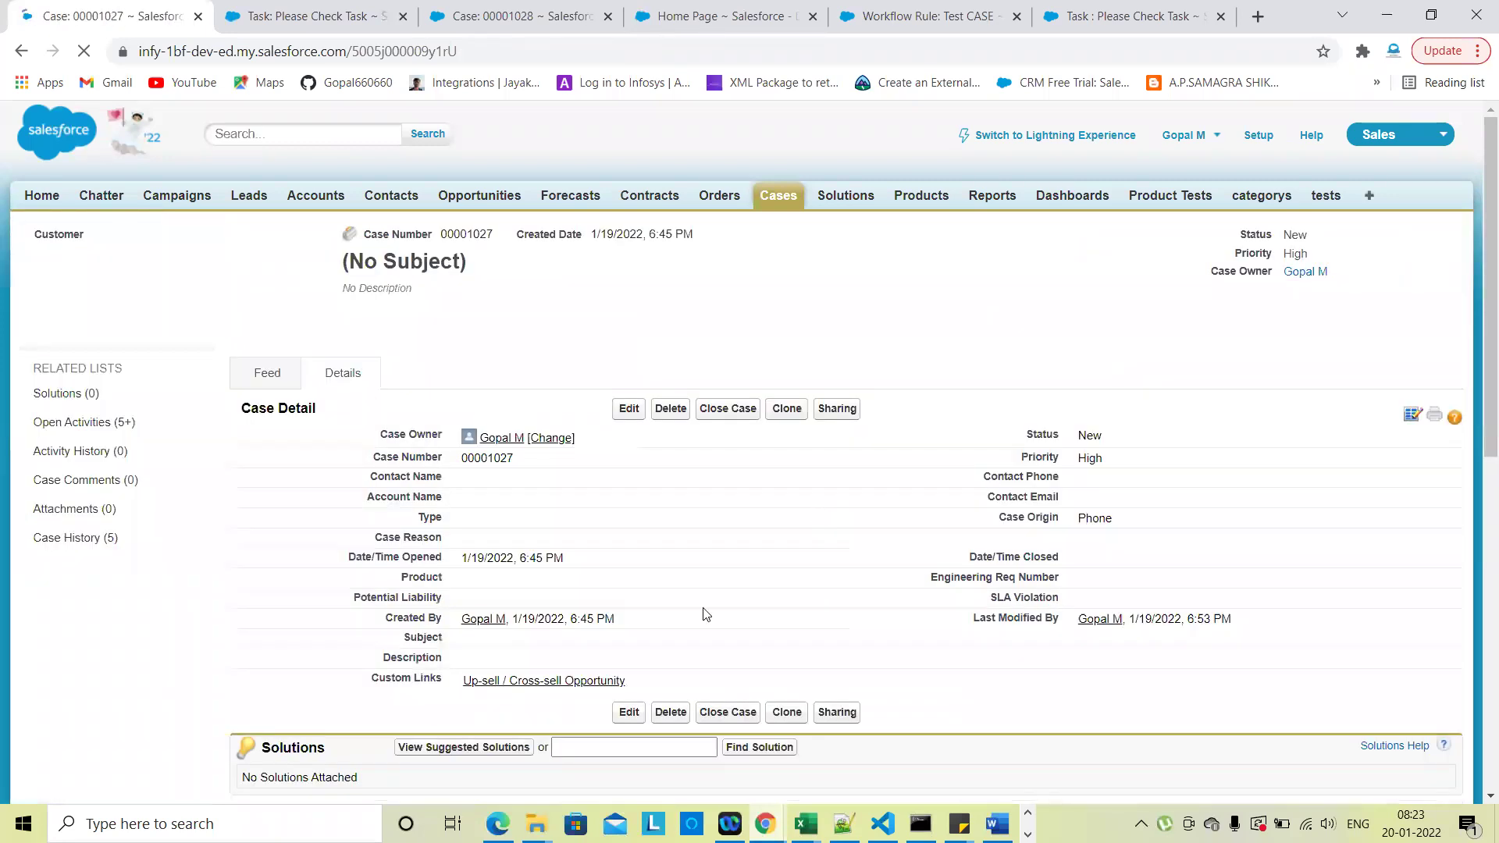
{"action": "scroll", "coordinate": [824, 518], "scroll_direction": "down", "scroll_amount": 5}
{"action": "left_click", "coordinate": [287, 541]}
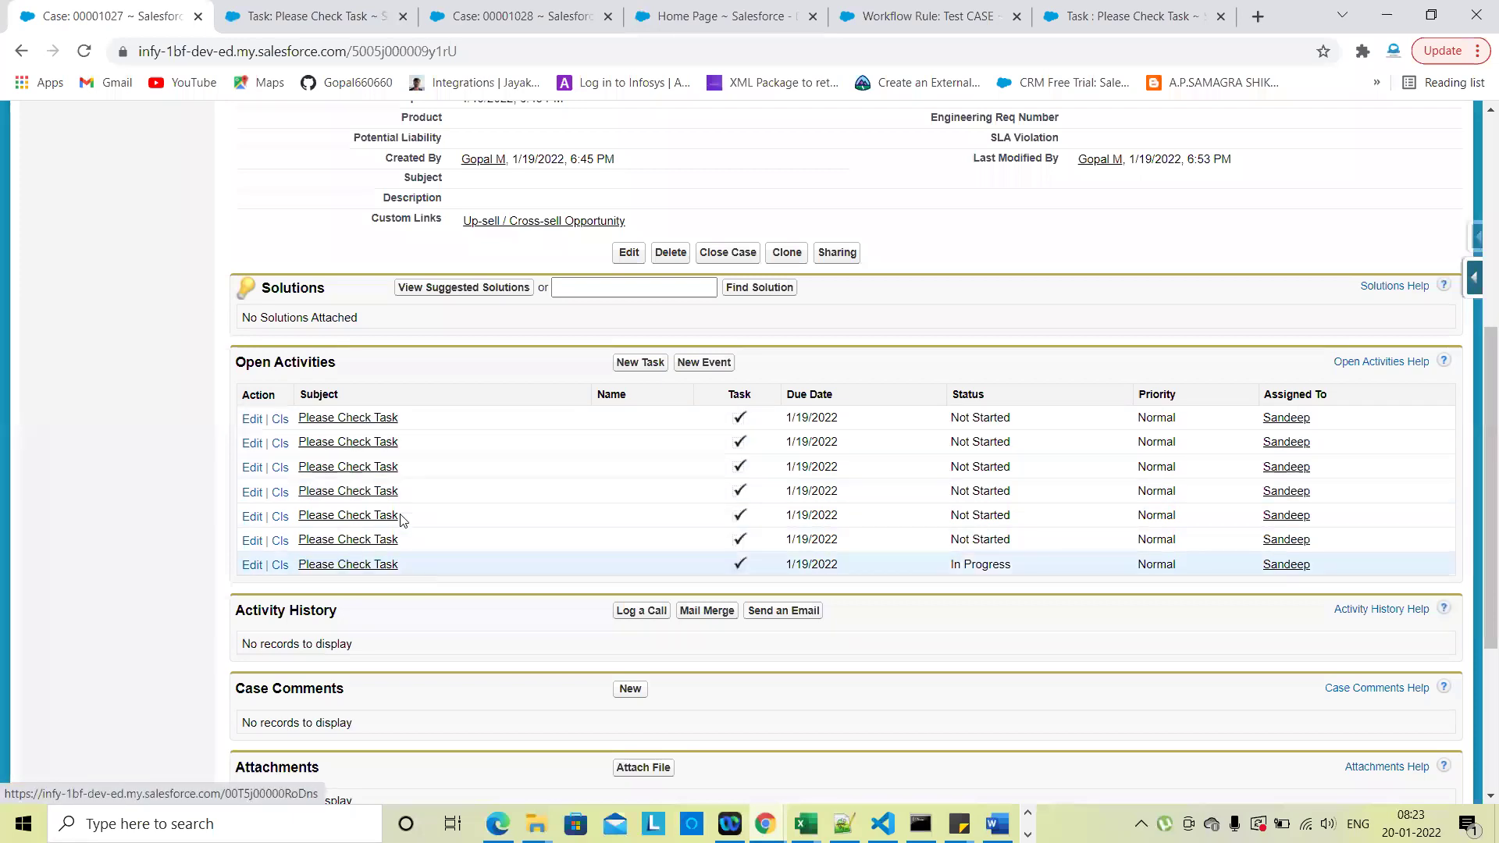
{"action": "scroll", "coordinate": [962, 366], "scroll_direction": "up", "scroll_amount": 4}
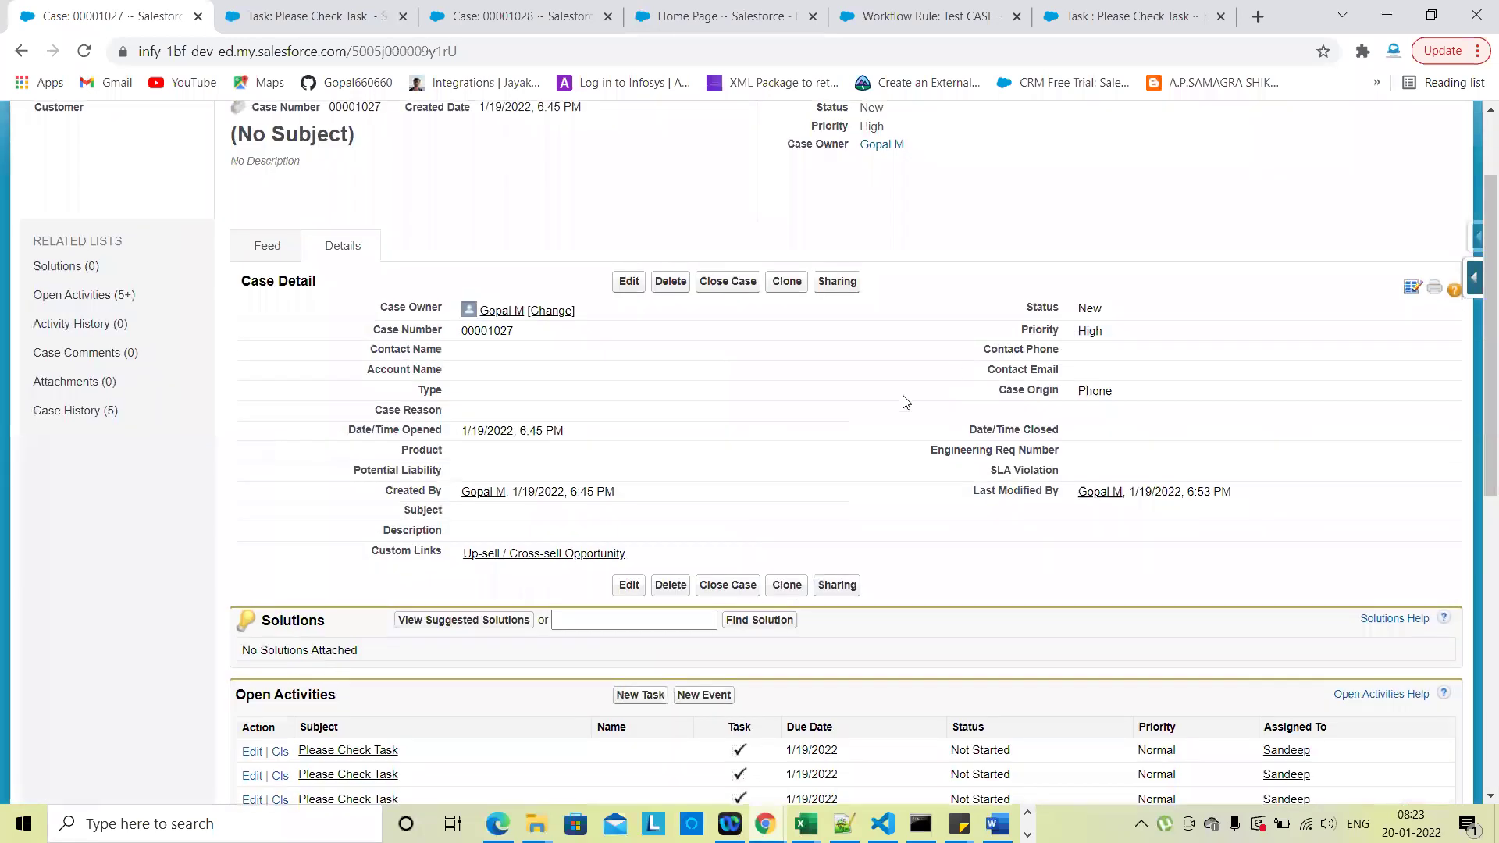
{"action": "scroll", "coordinate": [905, 401], "scroll_direction": "down", "scroll_amount": 1}
{"action": "left_click", "coordinate": [624, 236]}
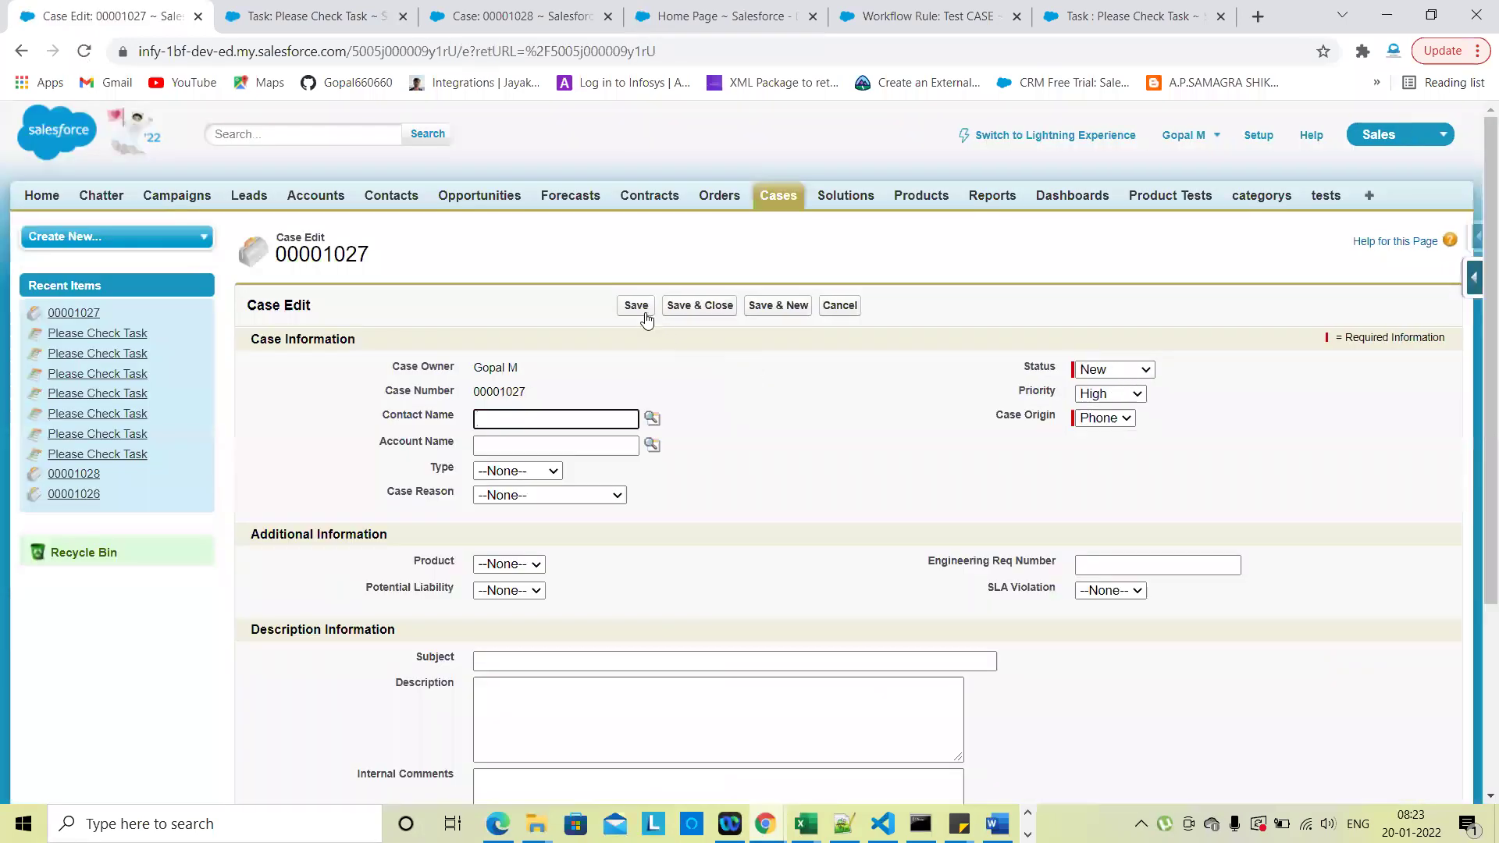
{"action": "left_click", "coordinate": [637, 307]}
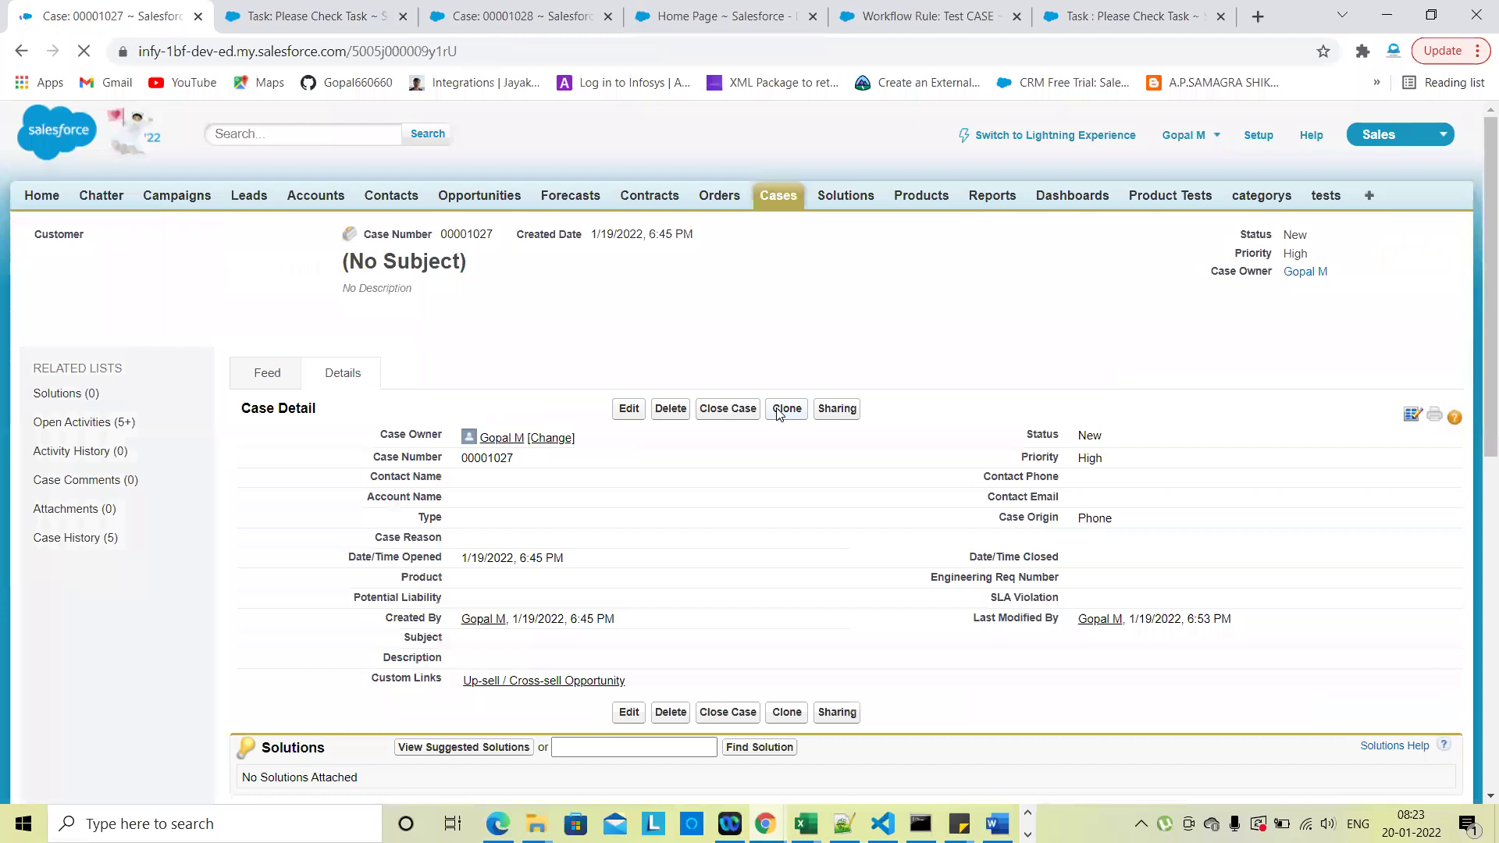
{"action": "scroll", "coordinate": [776, 412], "scroll_direction": "down", "scroll_amount": 4}
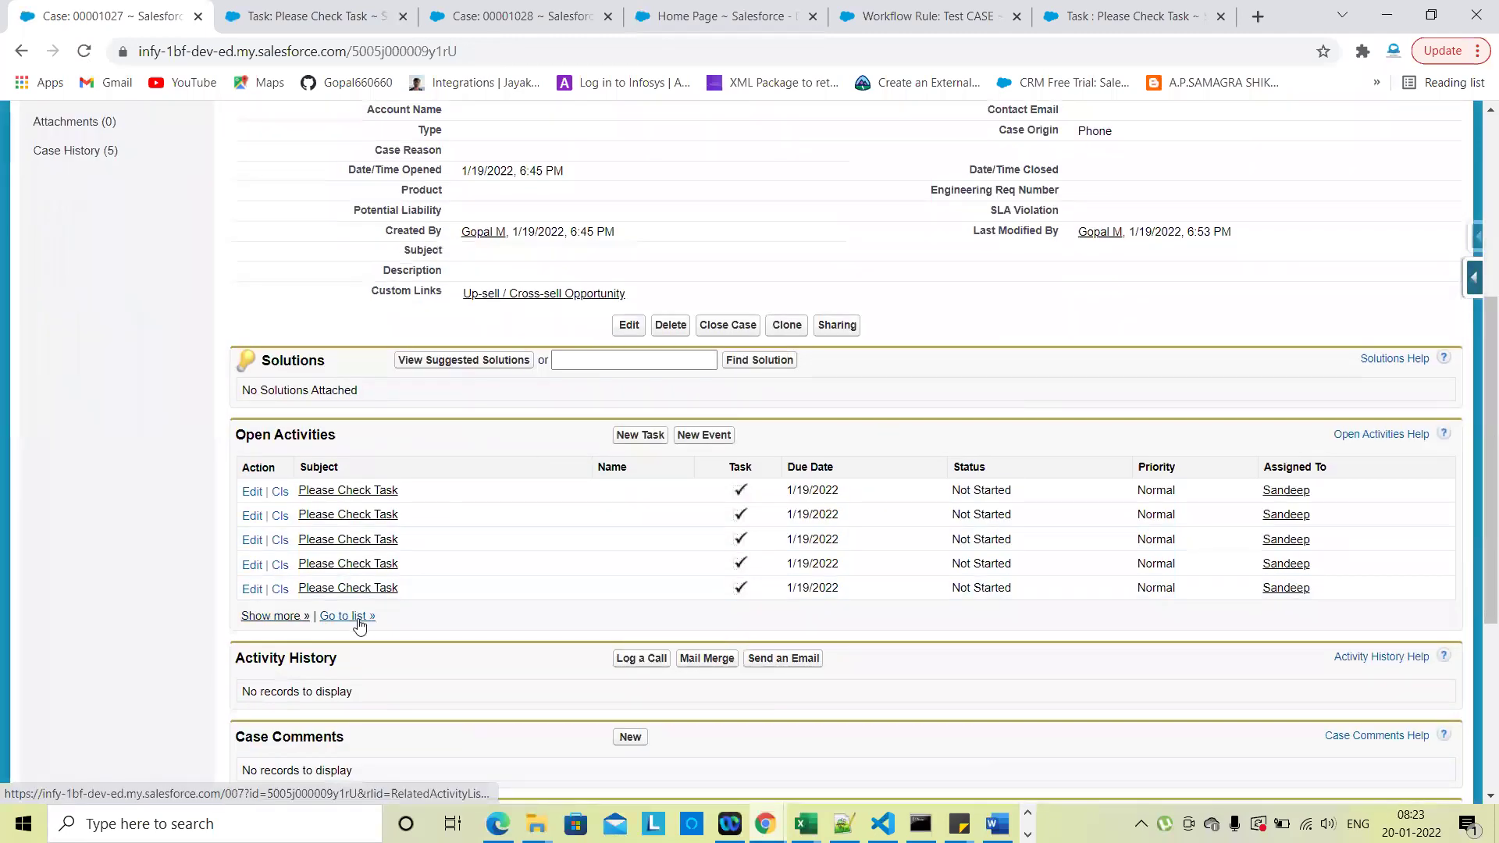
{"action": "left_click", "coordinate": [285, 616]}
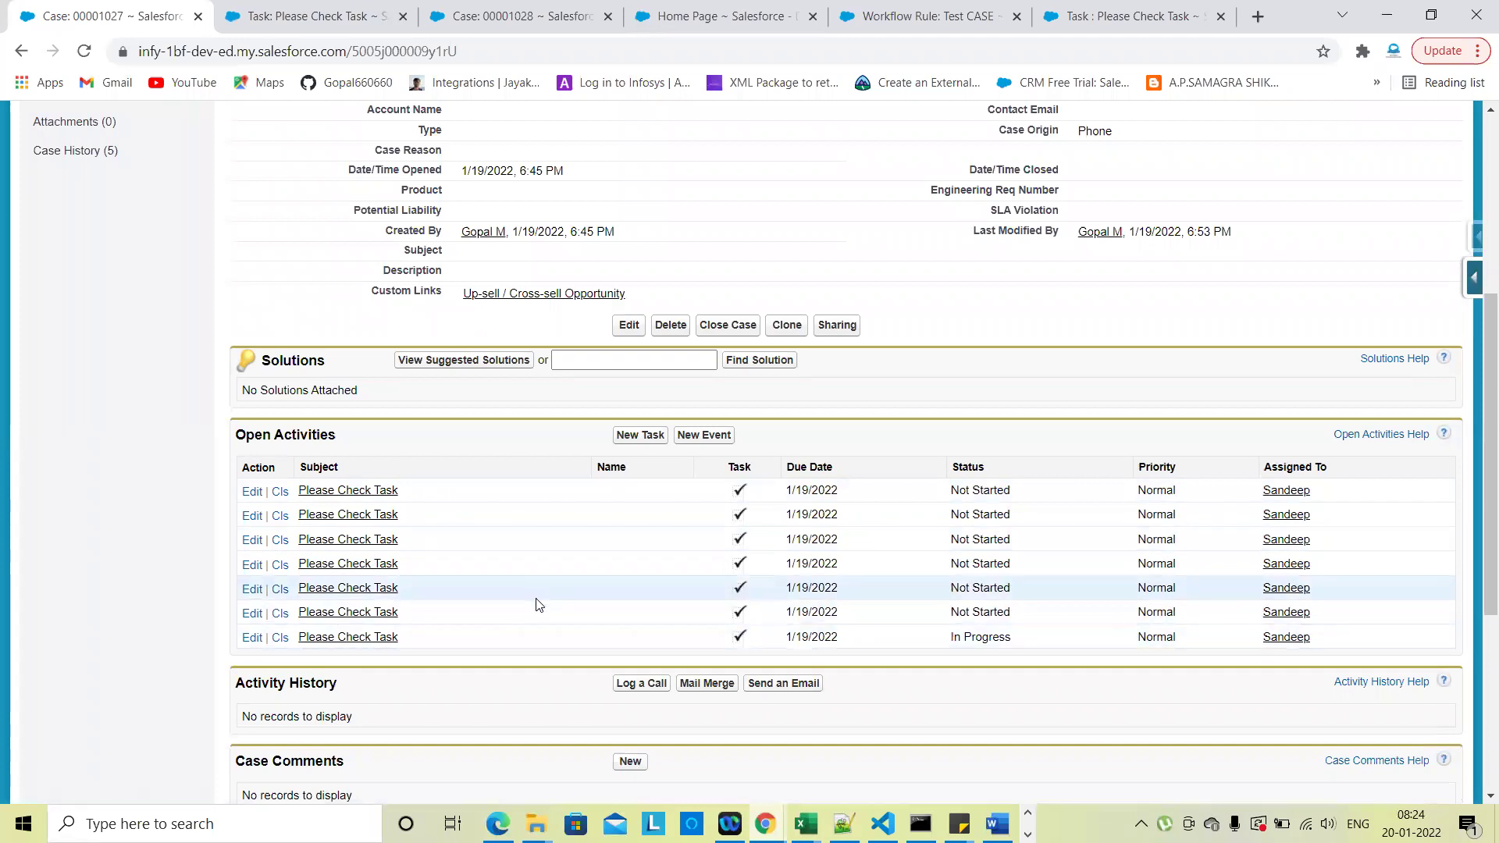
{"action": "scroll", "coordinate": [1118, 576], "scroll_direction": "up", "scroll_amount": 2}
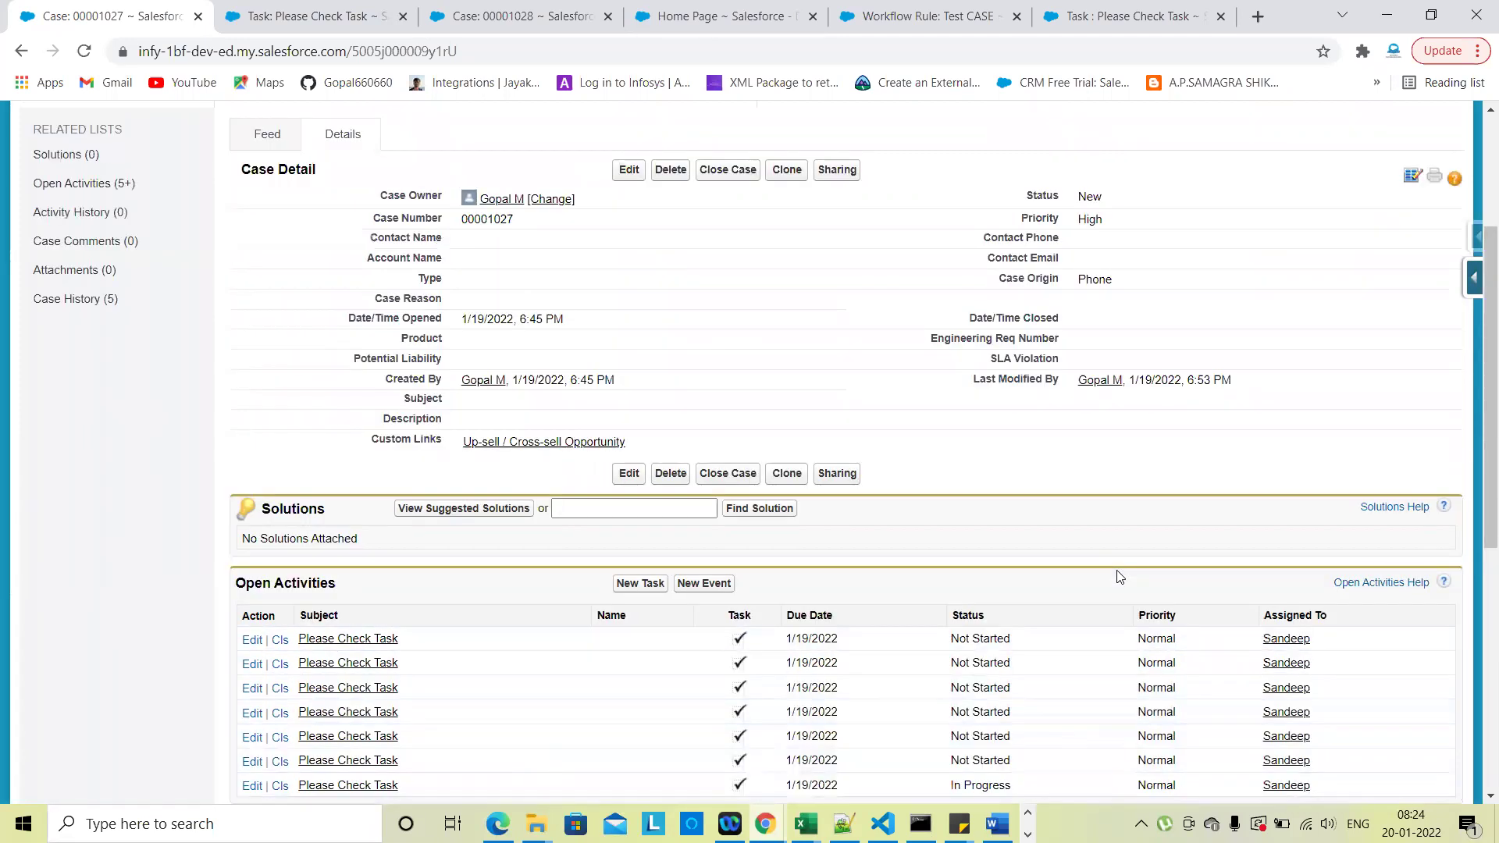
Open the Test CASE workflow rule for editing and examine its evaluation criteria options
{"action": "left_click", "coordinate": [959, 12]}
{"action": "left_click", "coordinate": [629, 248]}
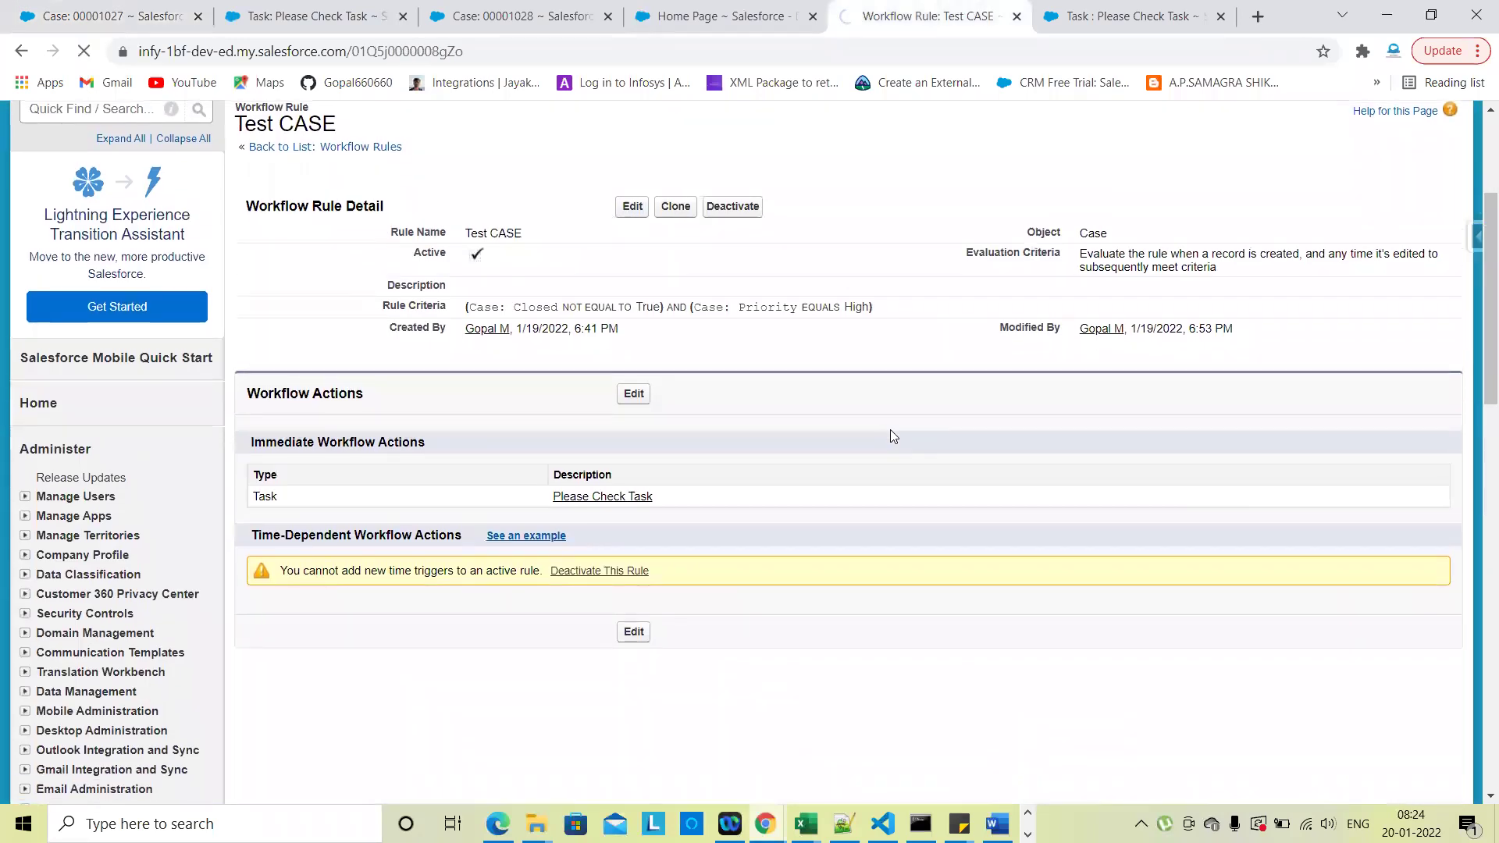
{"action": "scroll", "coordinate": [893, 435], "scroll_direction": "down", "scroll_amount": 2}
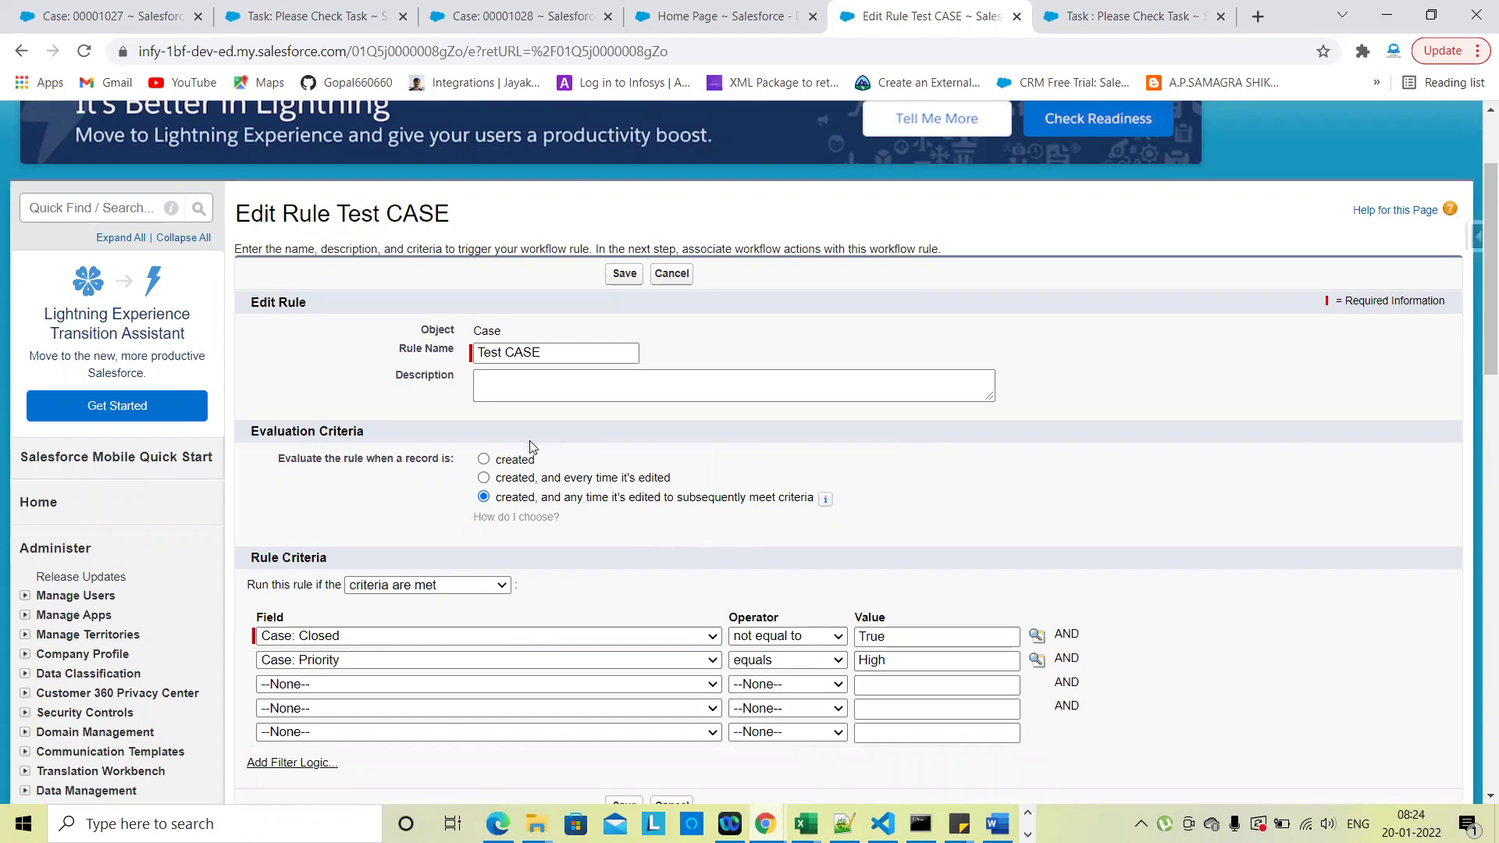
{"action": "left_click", "coordinate": [521, 464]}
{"action": "left_click", "coordinate": [591, 501]}
Compare case 00001027's status, priority and open activities with the rule's evaluation criteria, and cancel the rule edit
{"action": "left_click", "coordinate": [79, 8]}
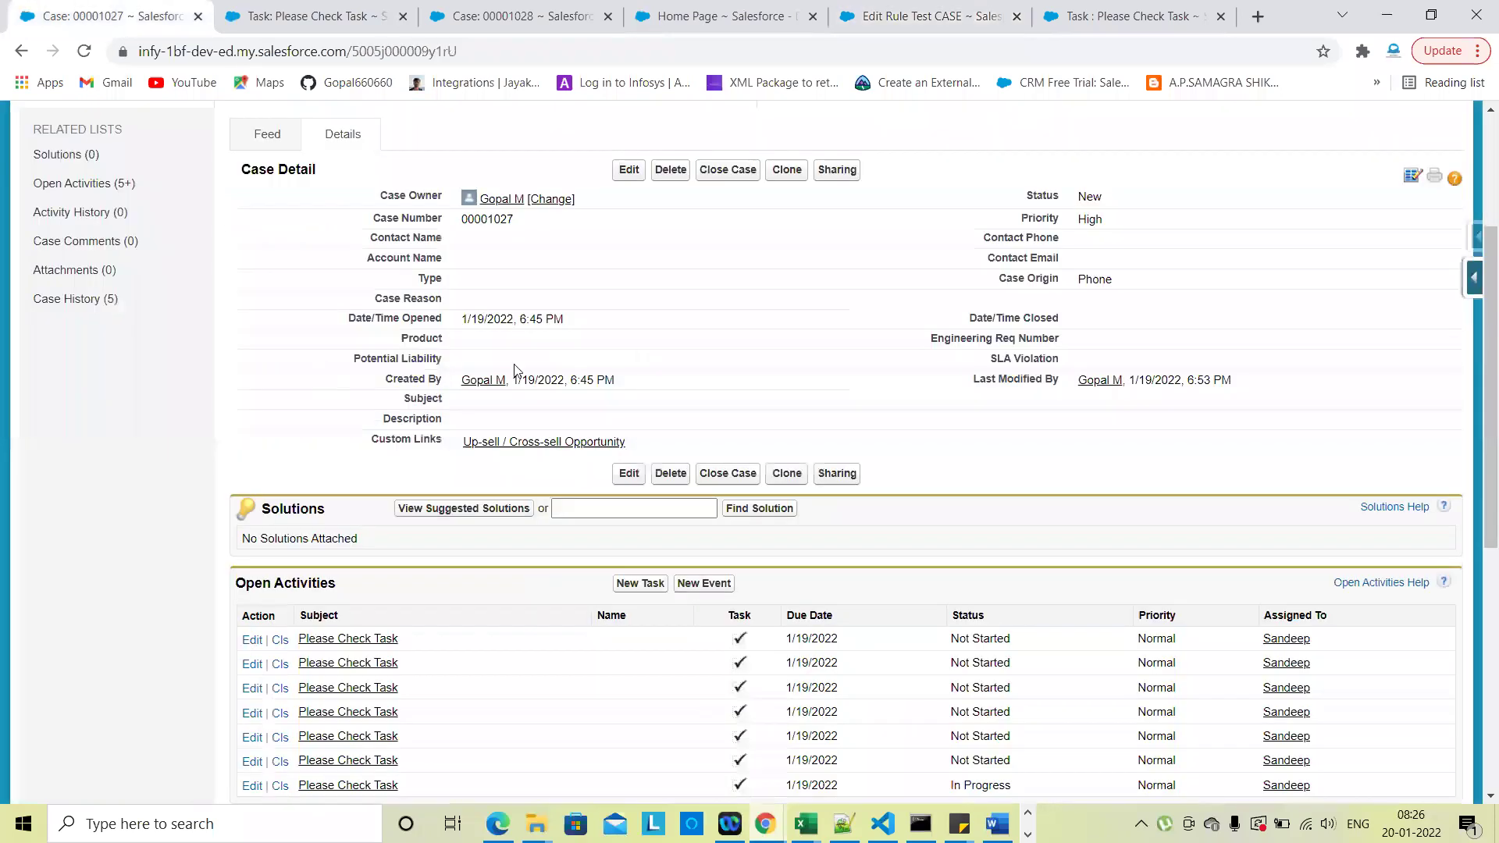
{"action": "scroll", "coordinate": [519, 367], "scroll_direction": "up", "scroll_amount": 3}
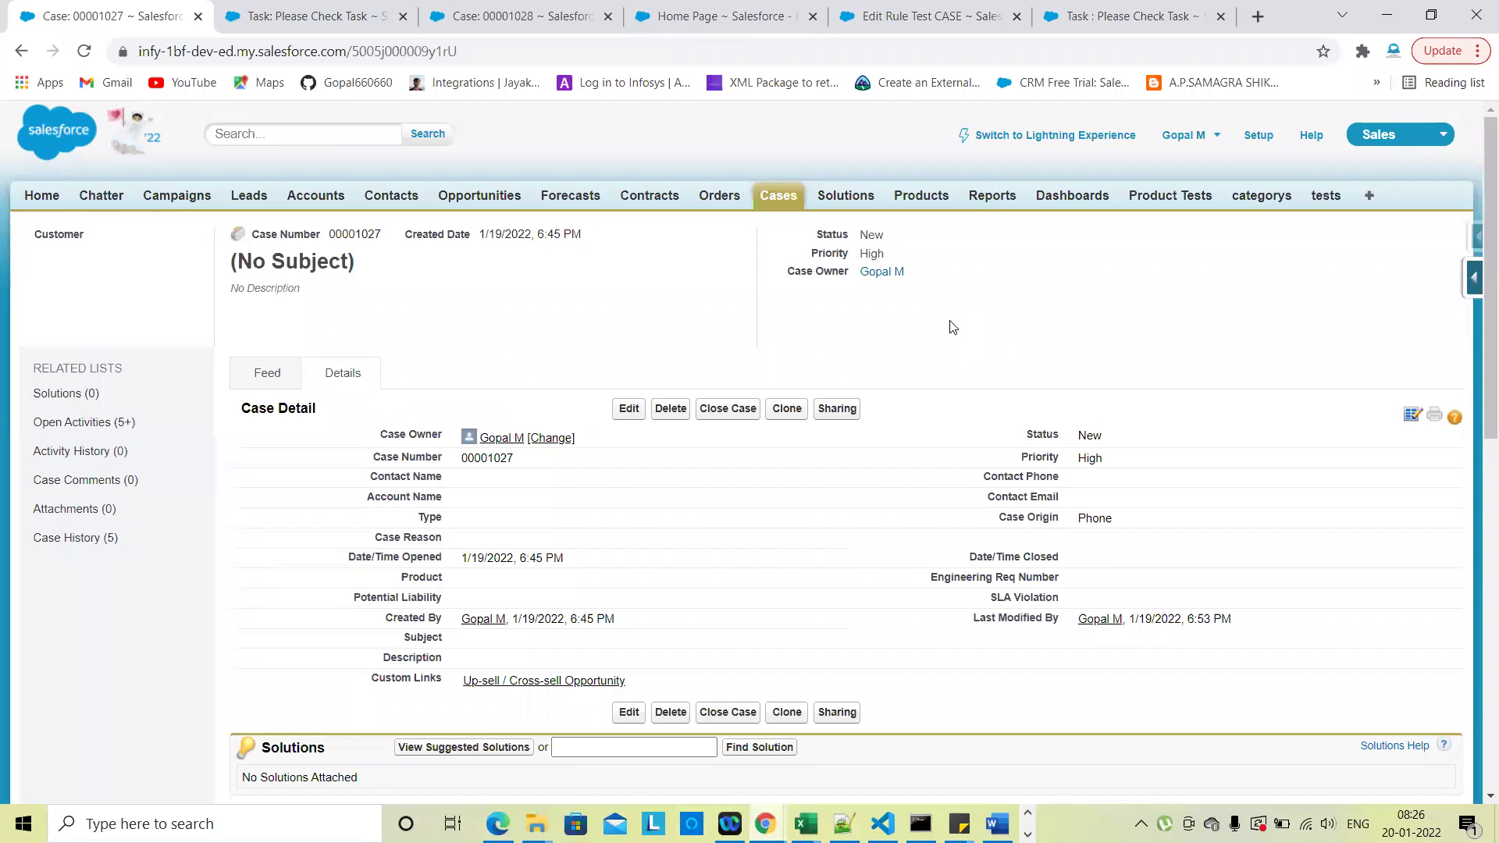
{"action": "left_click", "coordinate": [897, 14]}
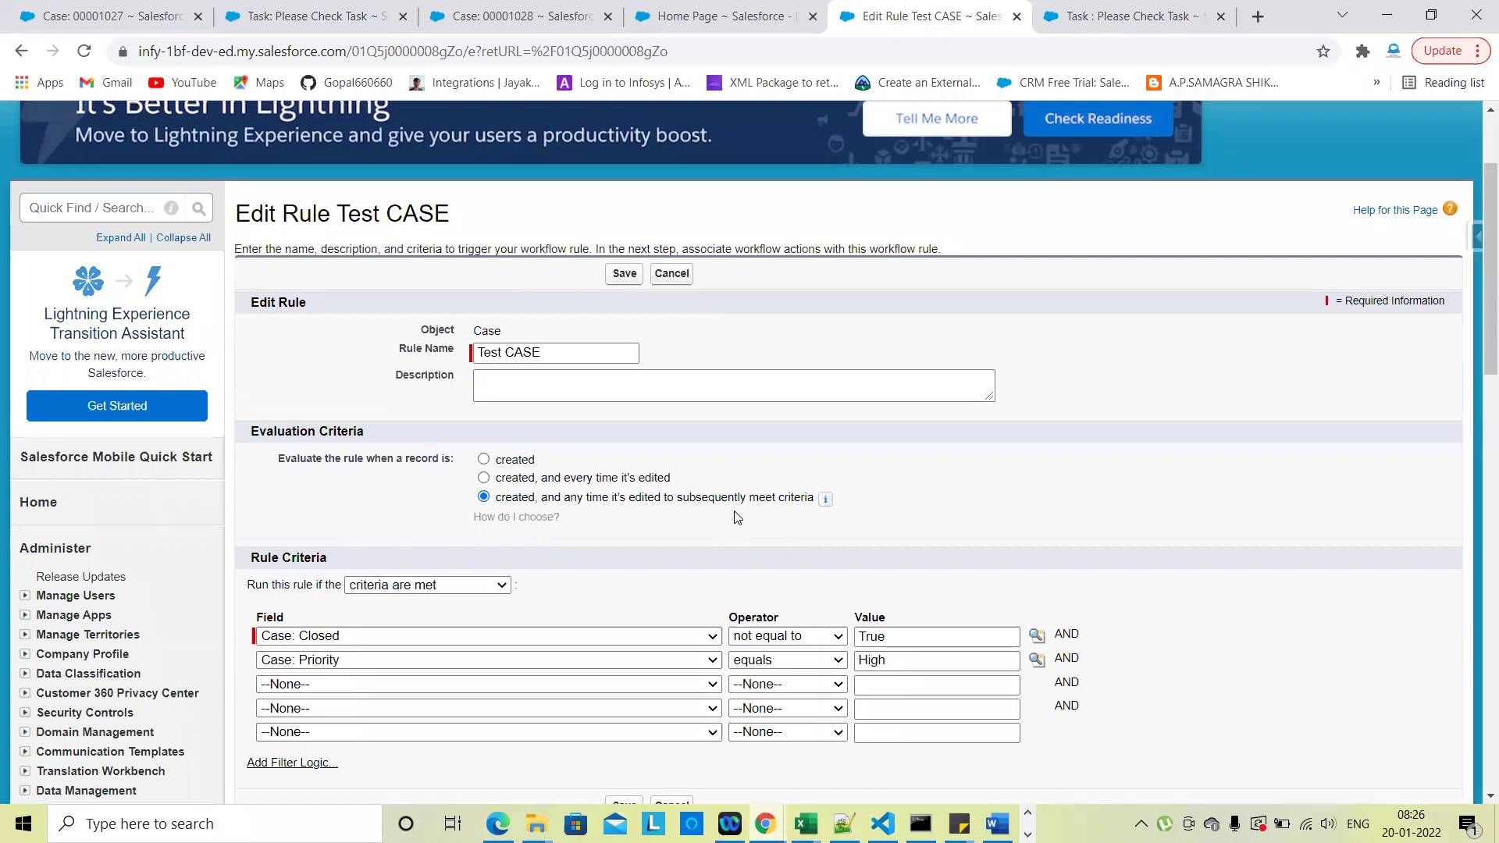
{"action": "left_click", "coordinate": [111, 16]}
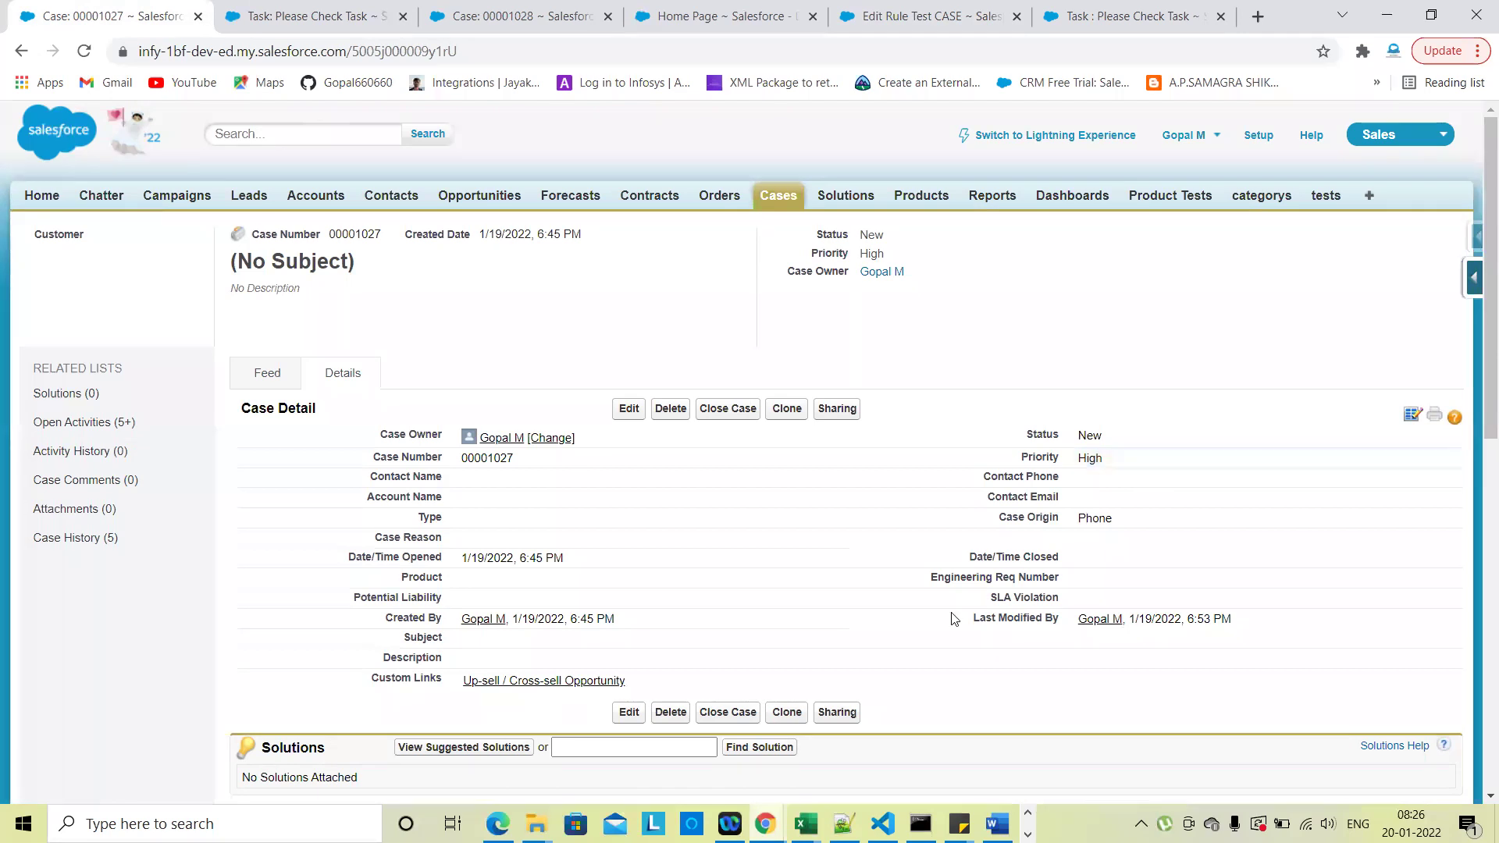
{"action": "scroll", "coordinate": [898, 562], "scroll_direction": "down", "scroll_amount": 4}
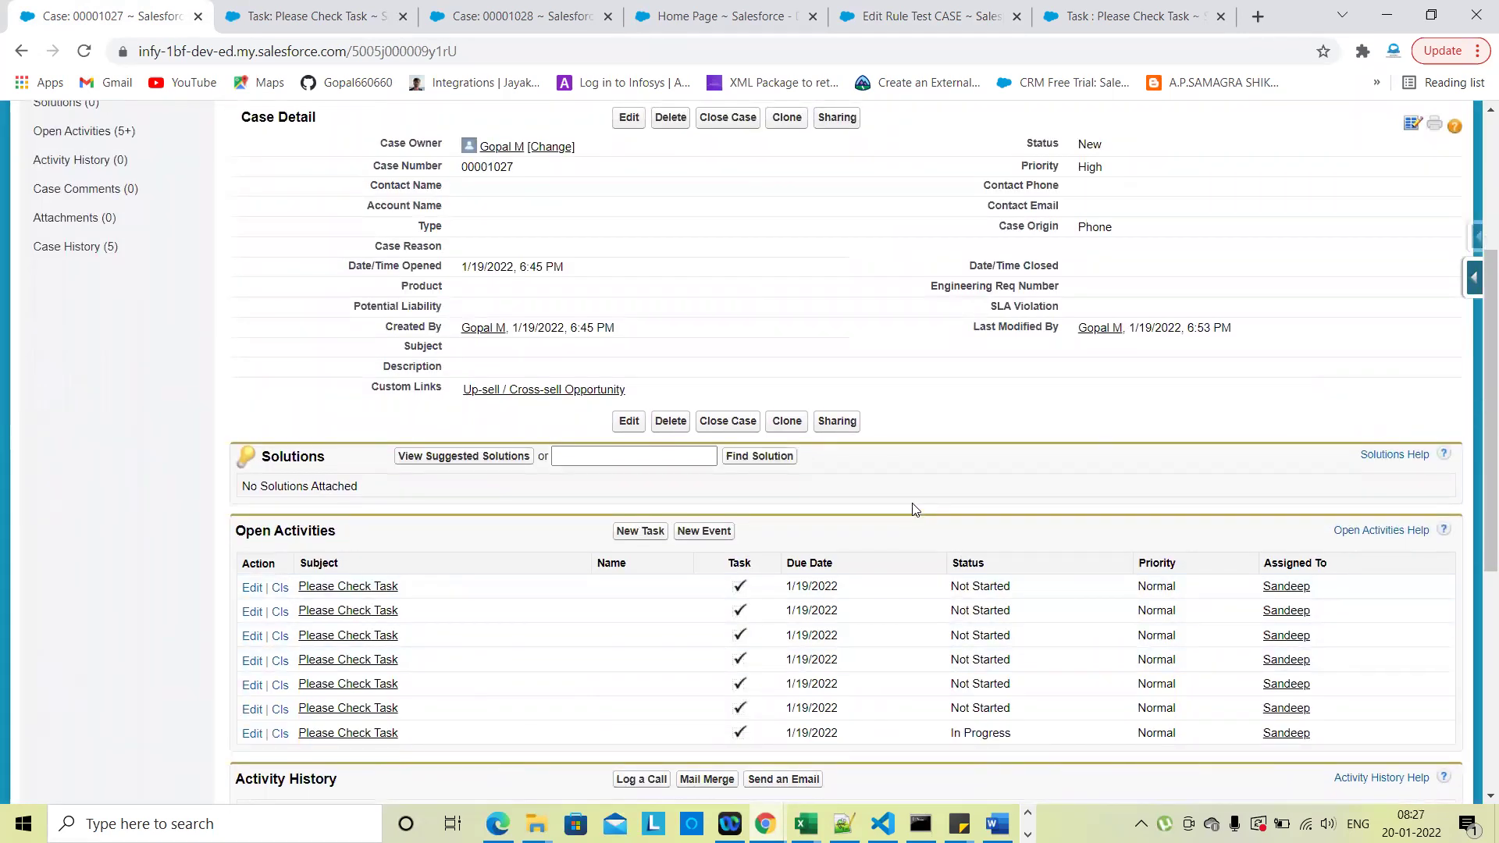
{"action": "scroll", "coordinate": [915, 508], "scroll_direction": "up", "scroll_amount": 1}
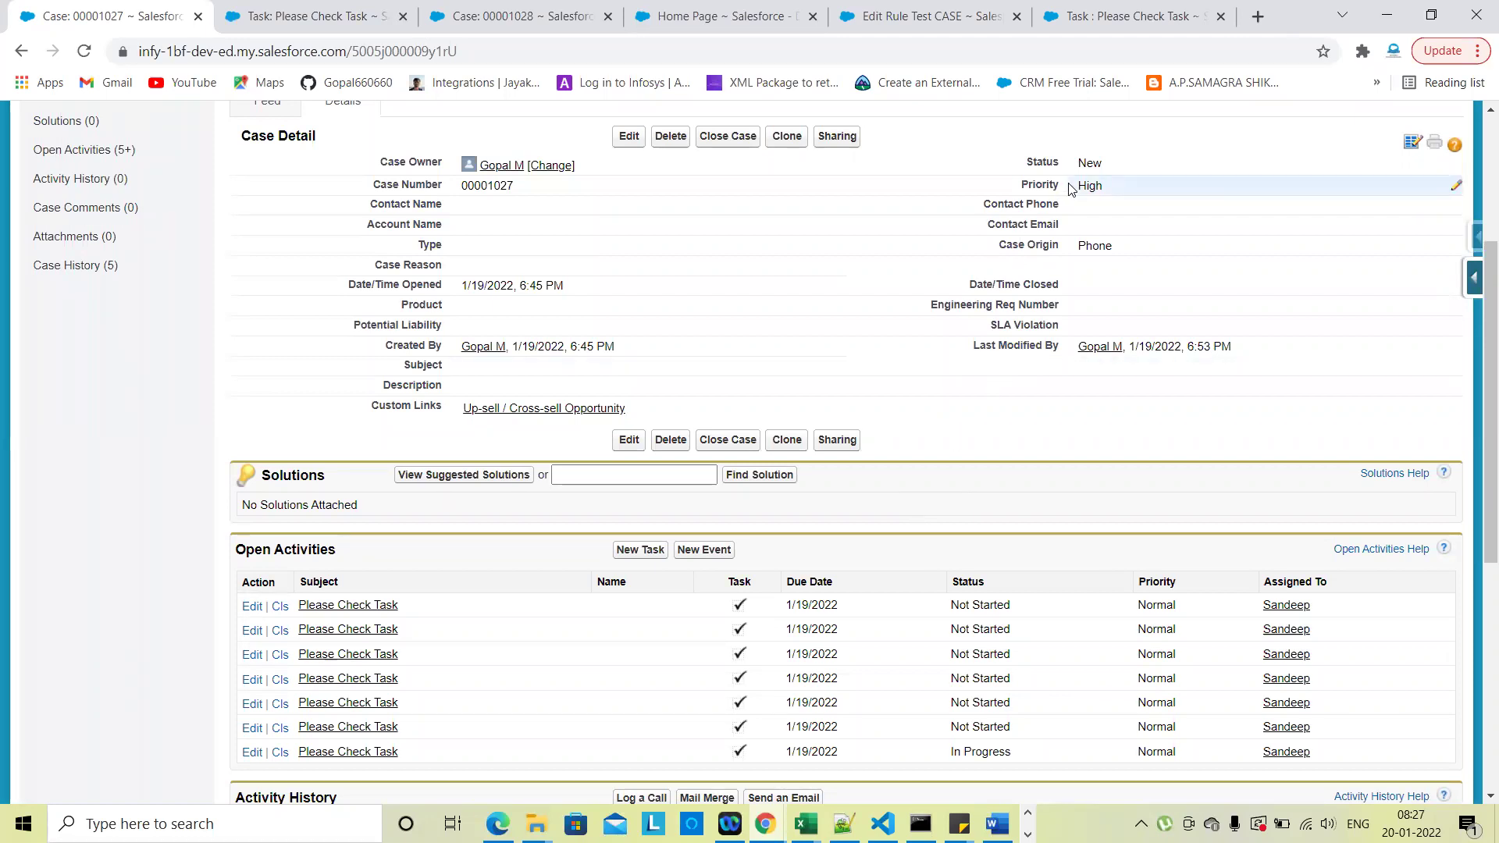
{"action": "scroll", "coordinate": [971, 515], "scroll_direction": "up", "scroll_amount": 1}
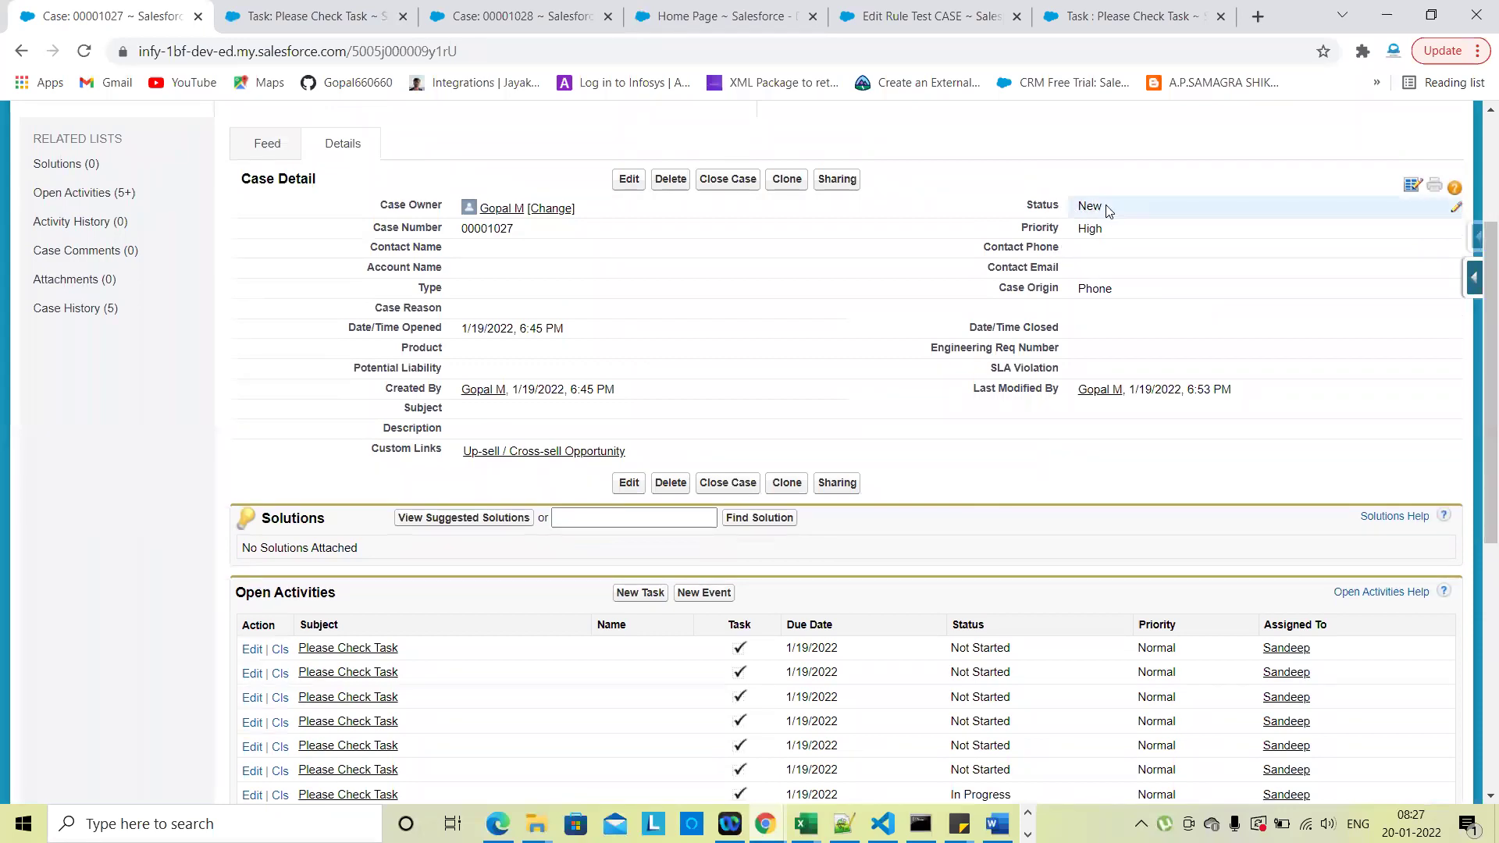
{"action": "left_click", "coordinate": [926, 14]}
{"action": "left_click", "coordinate": [673, 274]}
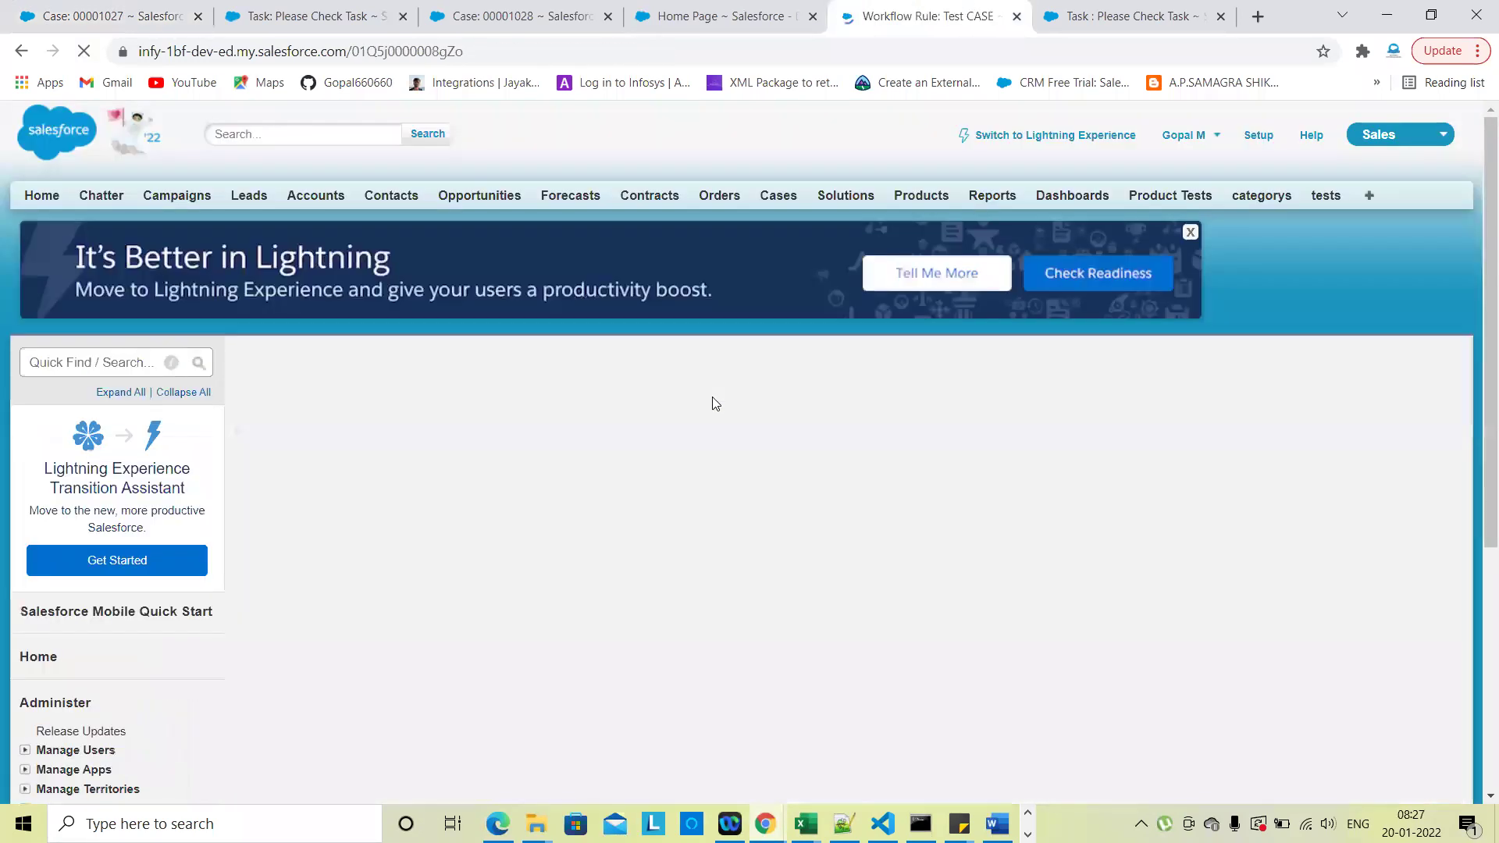
Open the Test CASE rule's workflow actions for editing and start a new field update as an immediate action
{"action": "scroll", "coordinate": [418, 355], "scroll_direction": "down", "scroll_amount": 4}
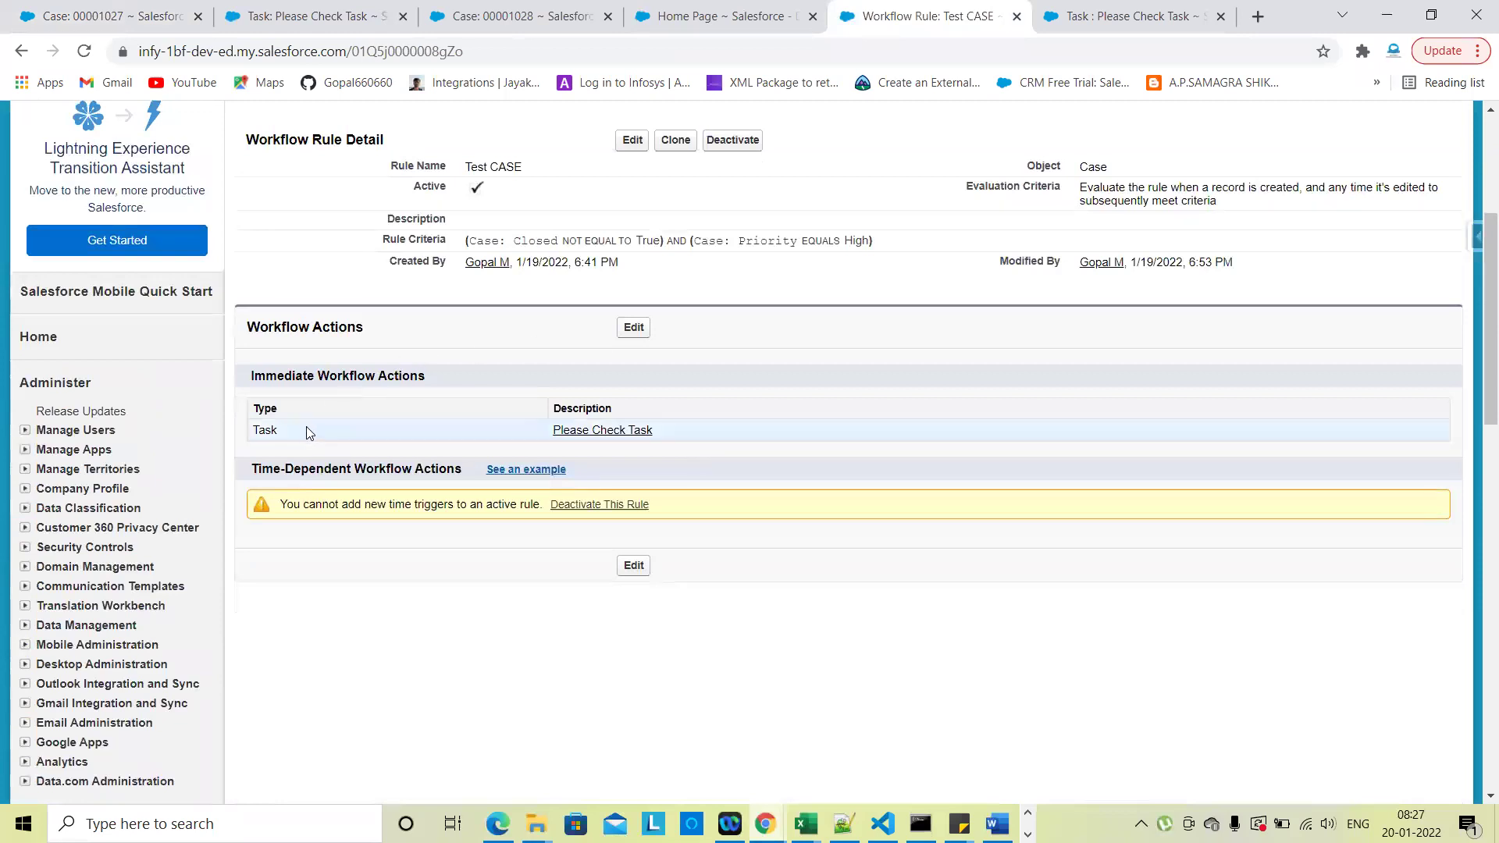
{"action": "left_click", "coordinate": [633, 329]}
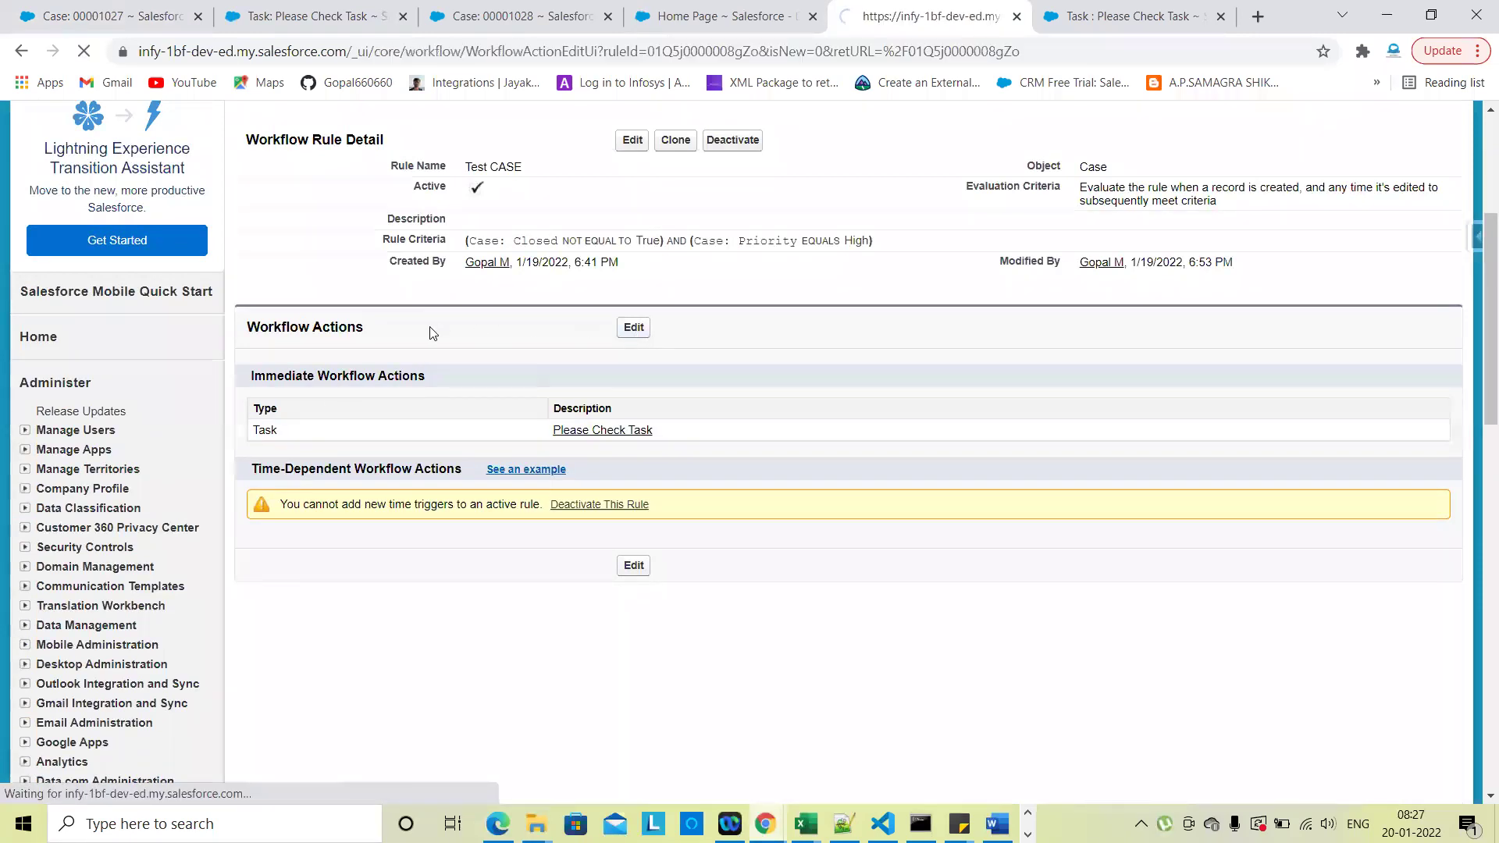
{"action": "scroll", "coordinate": [466, 455], "scroll_direction": "down", "scroll_amount": 3}
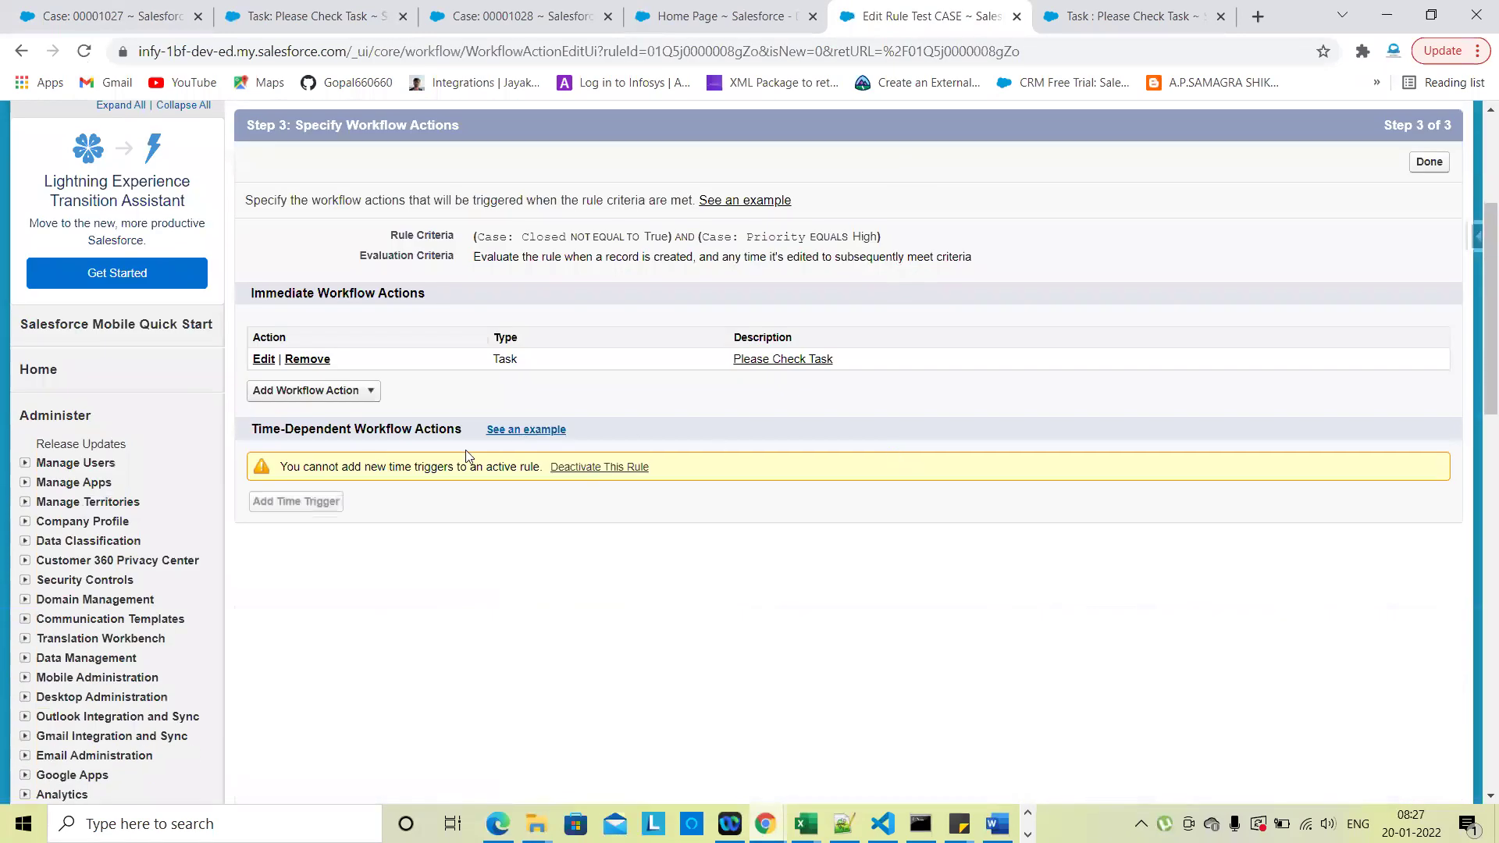
{"action": "left_click", "coordinate": [371, 394]}
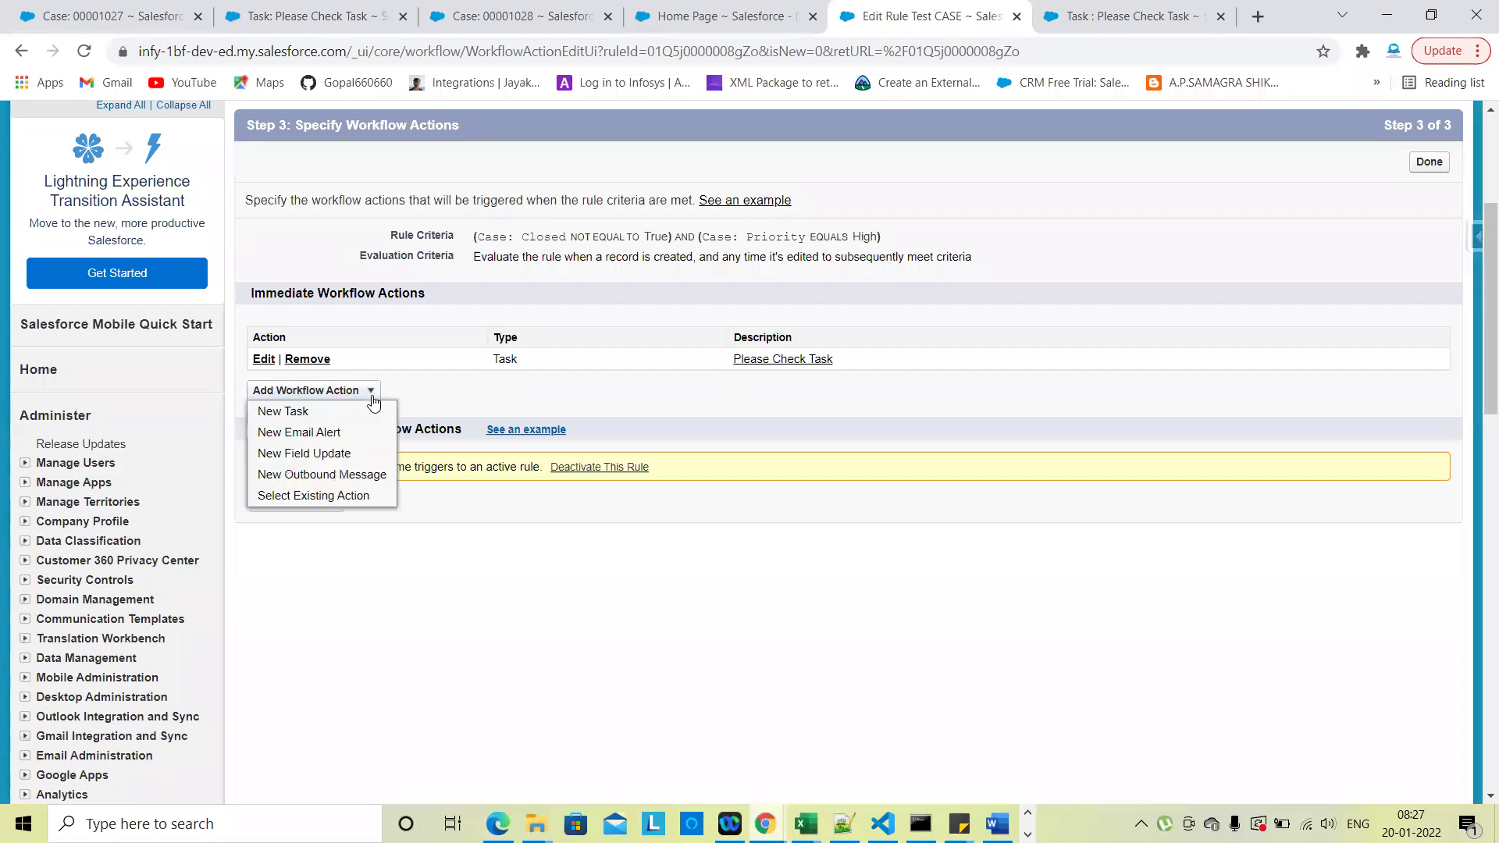
{"action": "left_click", "coordinate": [315, 453]}
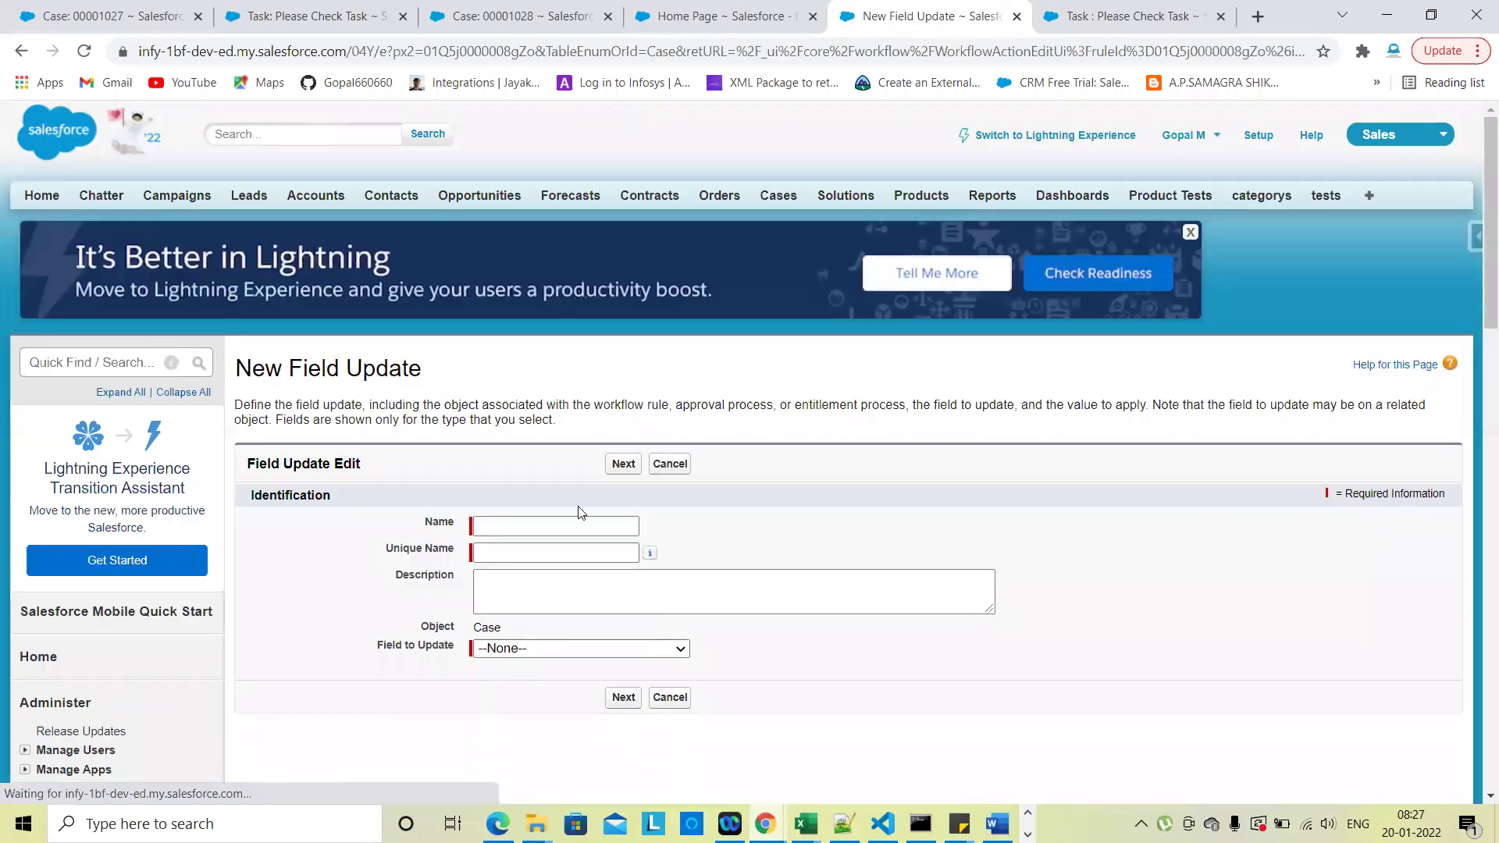
Name the field update "Update Status Field" and choose Status as the case field to update
{"action": "scroll", "coordinate": [579, 512], "scroll_direction": "down", "scroll_amount": 1}
{"action": "left_click", "coordinate": [529, 465]}
{"action": "type", "text": "U"}
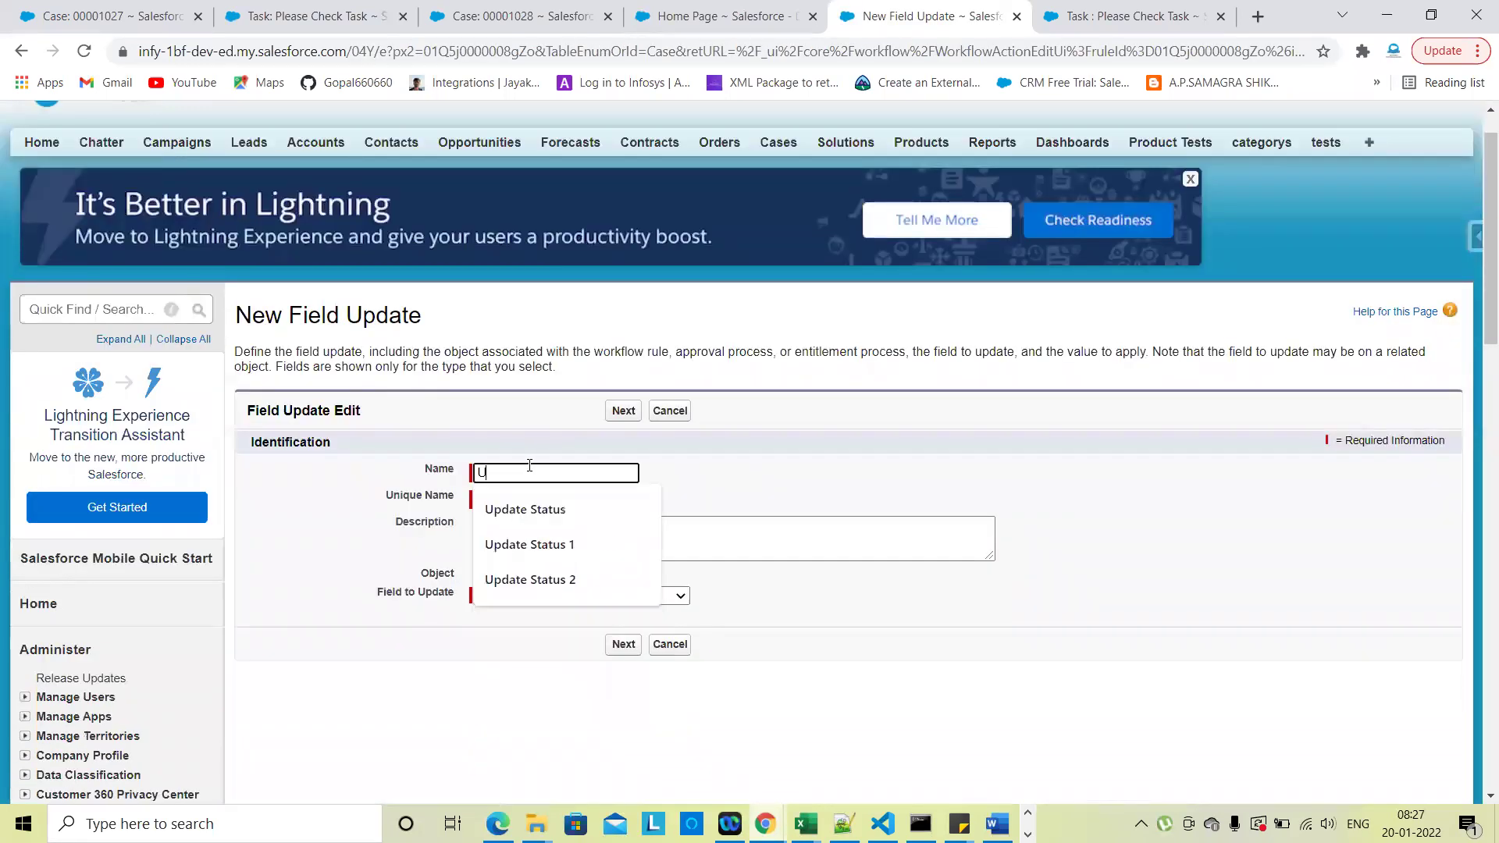
{"action": "type", "text": "pdate Filed"}
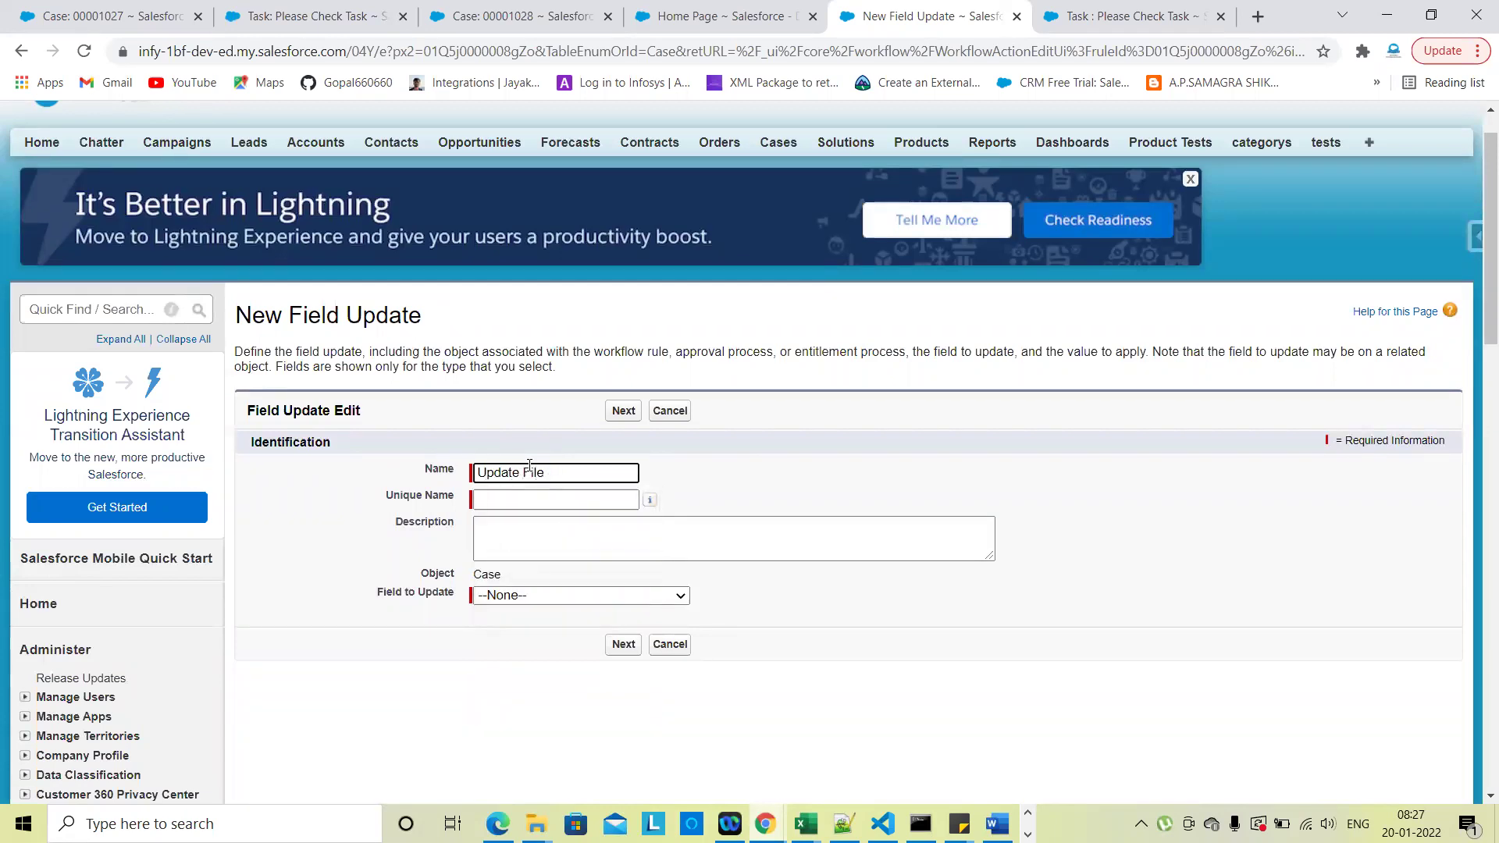
{"action": "key", "text": "BackSpace"}
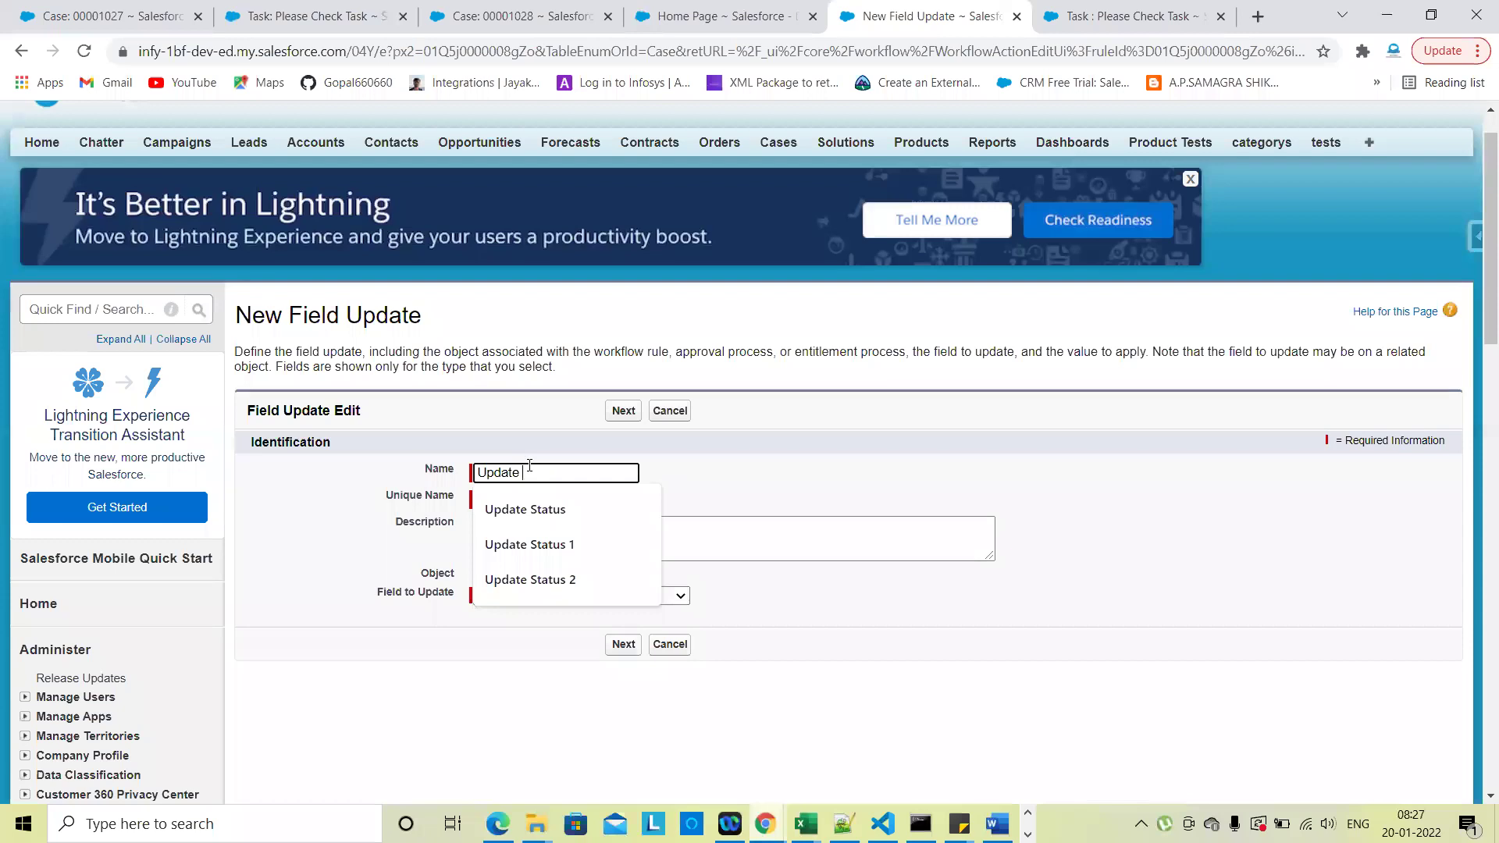
{"action": "left_click", "coordinate": [566, 513]}
{"action": "type", "text": "Field"}
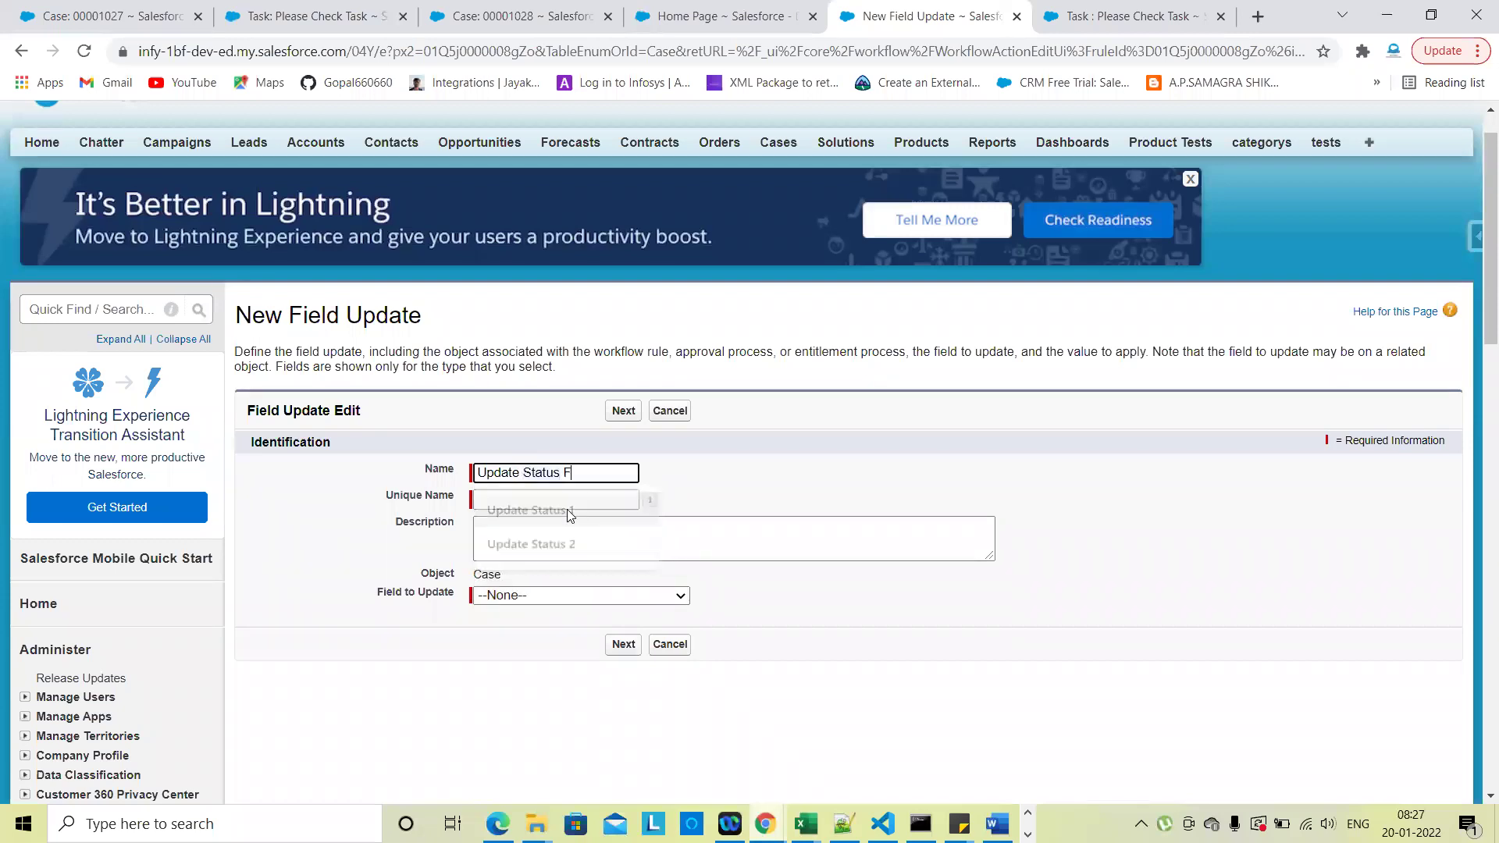
{"action": "left_click", "coordinate": [777, 436]}
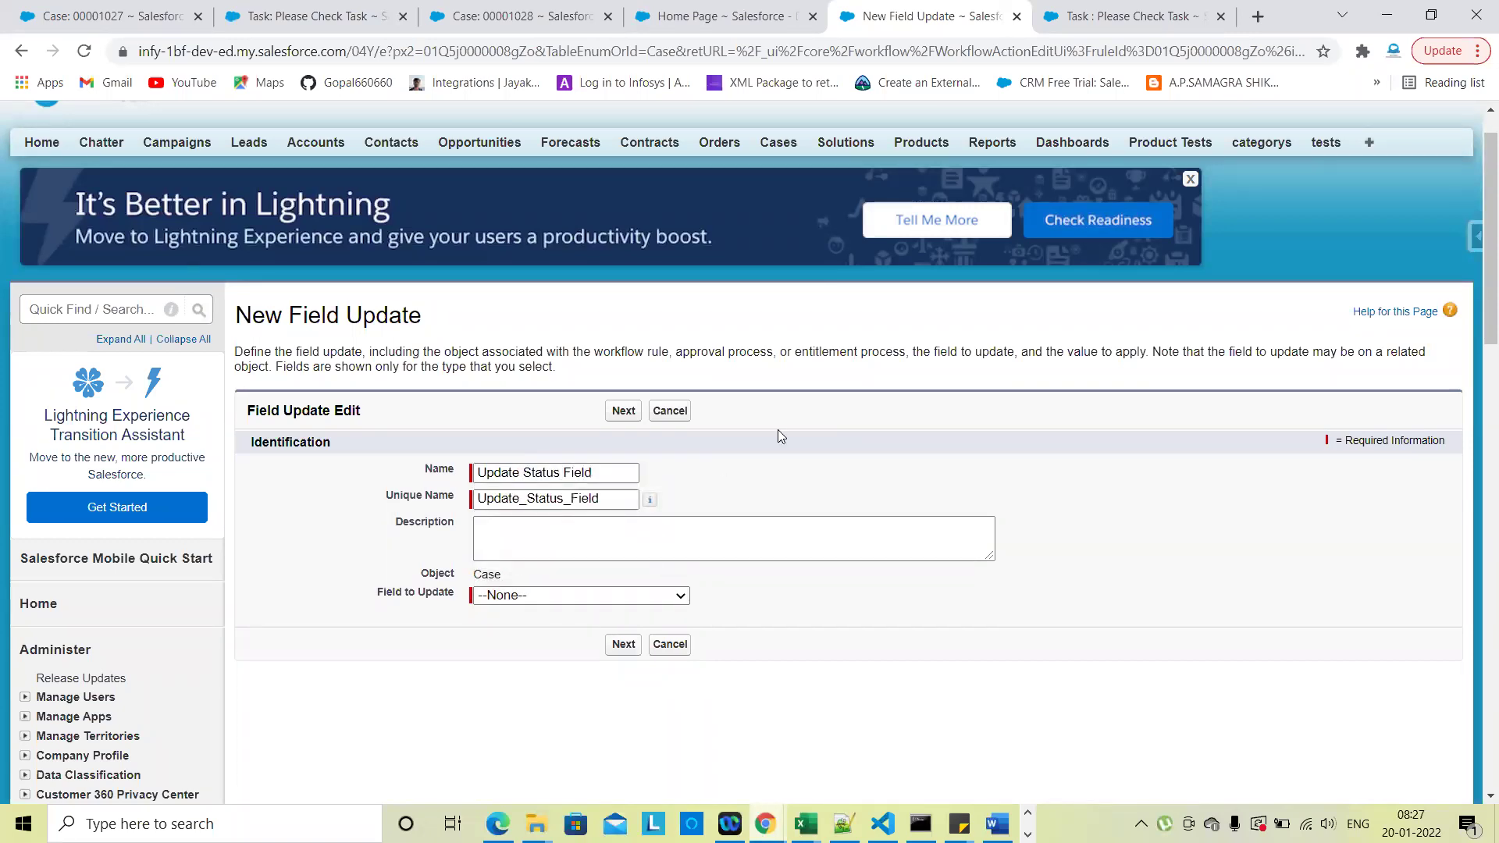
{"action": "scroll", "coordinate": [777, 431], "scroll_direction": "down", "scroll_amount": 2}
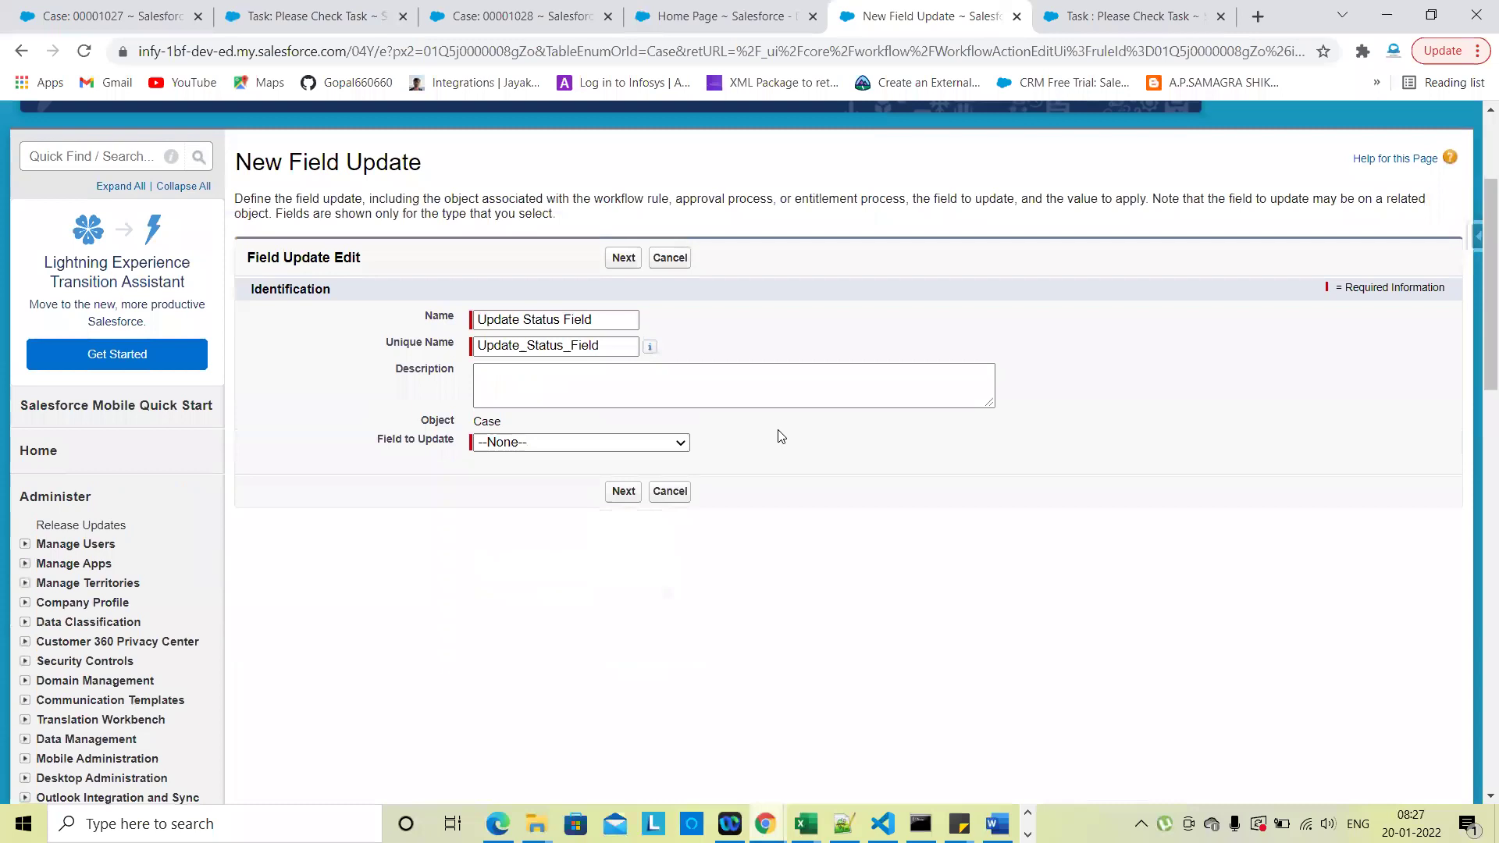
{"action": "left_click", "coordinate": [499, 443]}
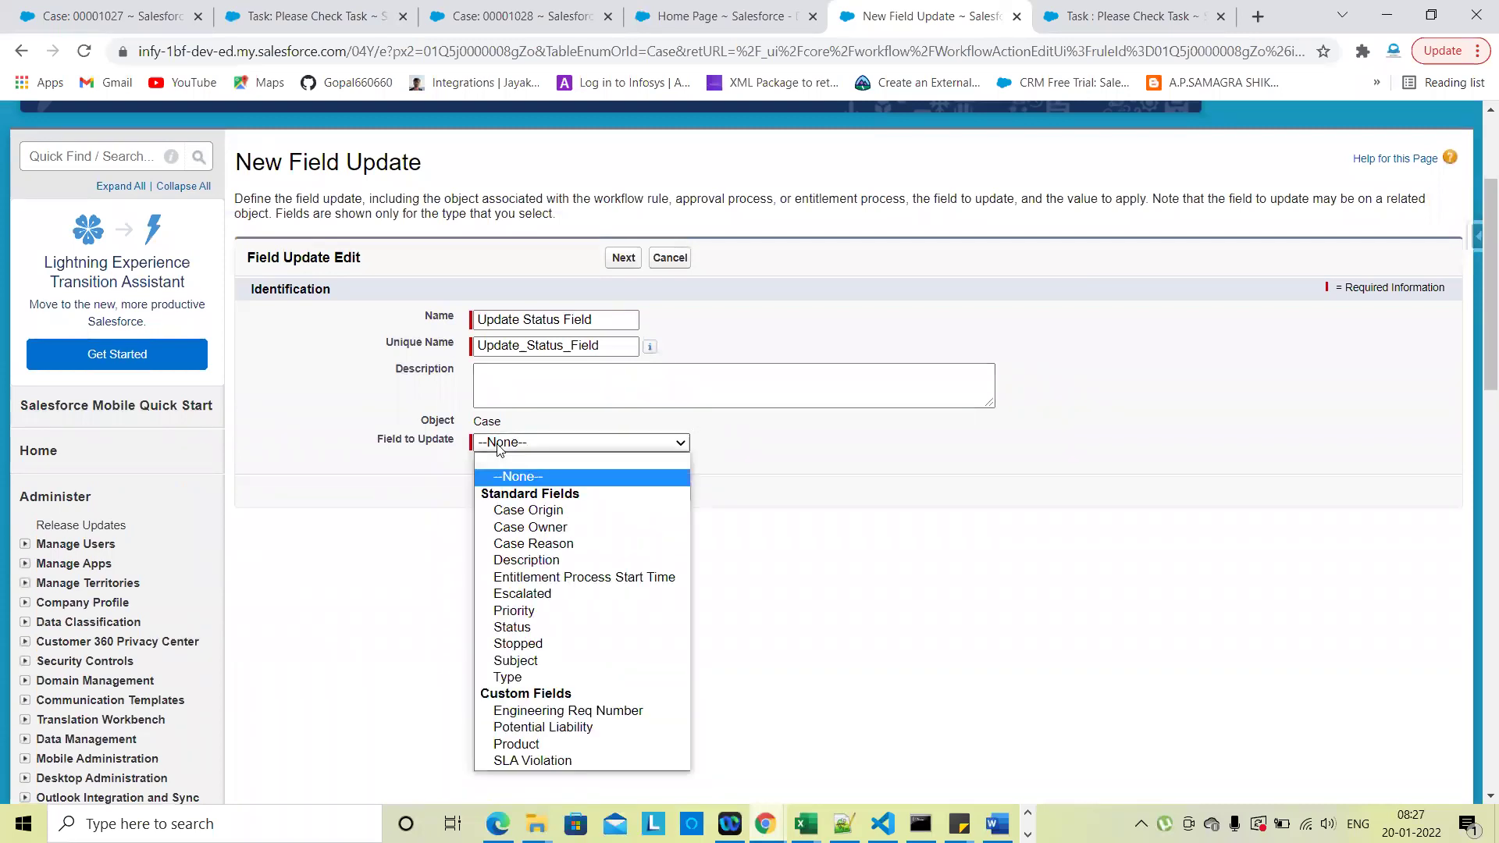
{"action": "left_click", "coordinate": [537, 627]}
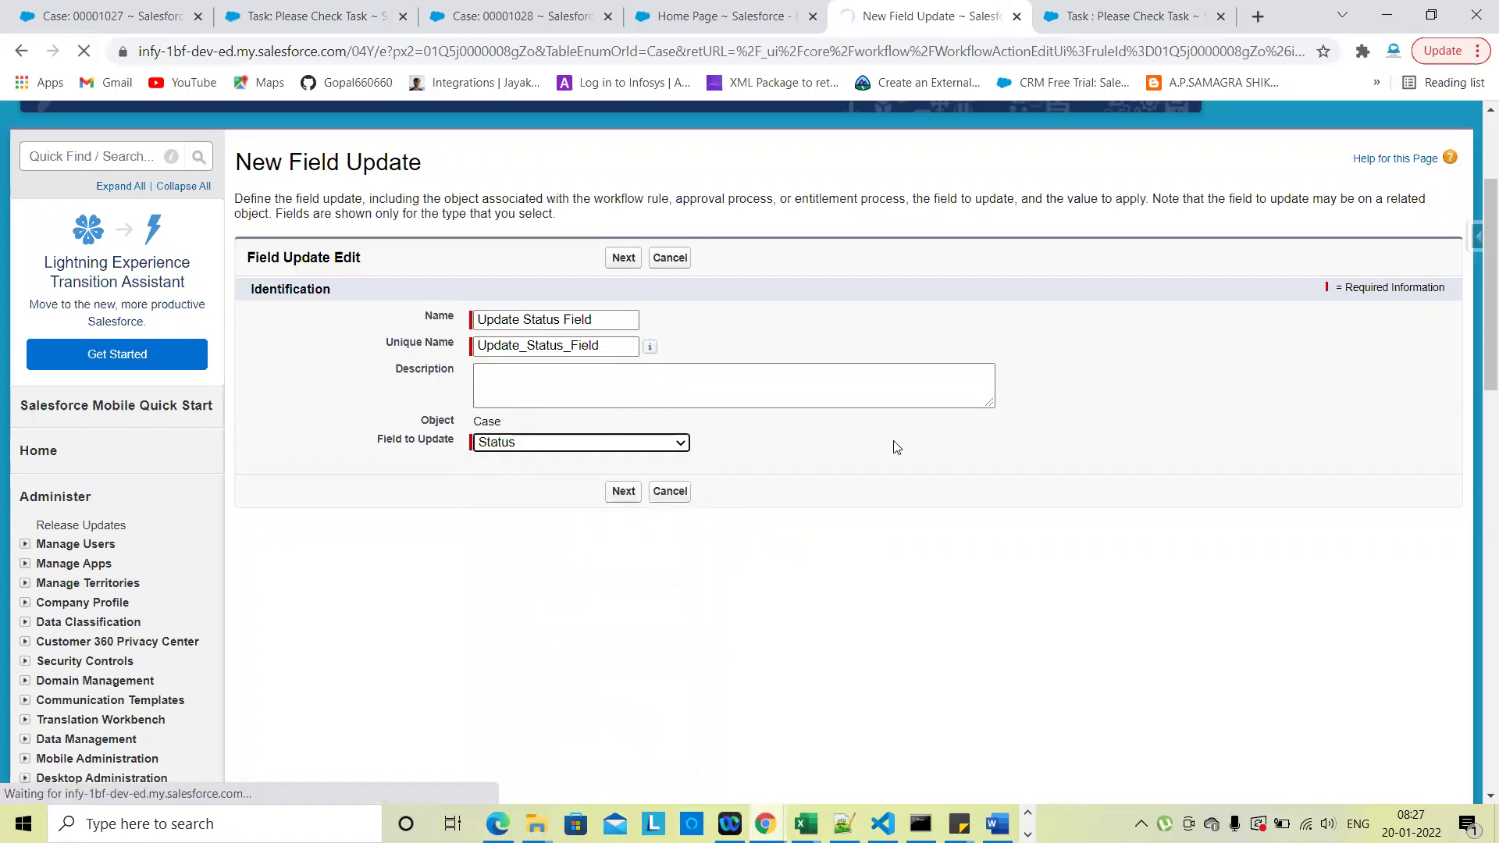
Set the field update's specific value to Escalated, save it, and finish editing the rule's workflow actions
{"action": "scroll", "coordinate": [1029, 453], "scroll_direction": "down", "scroll_amount": 5}
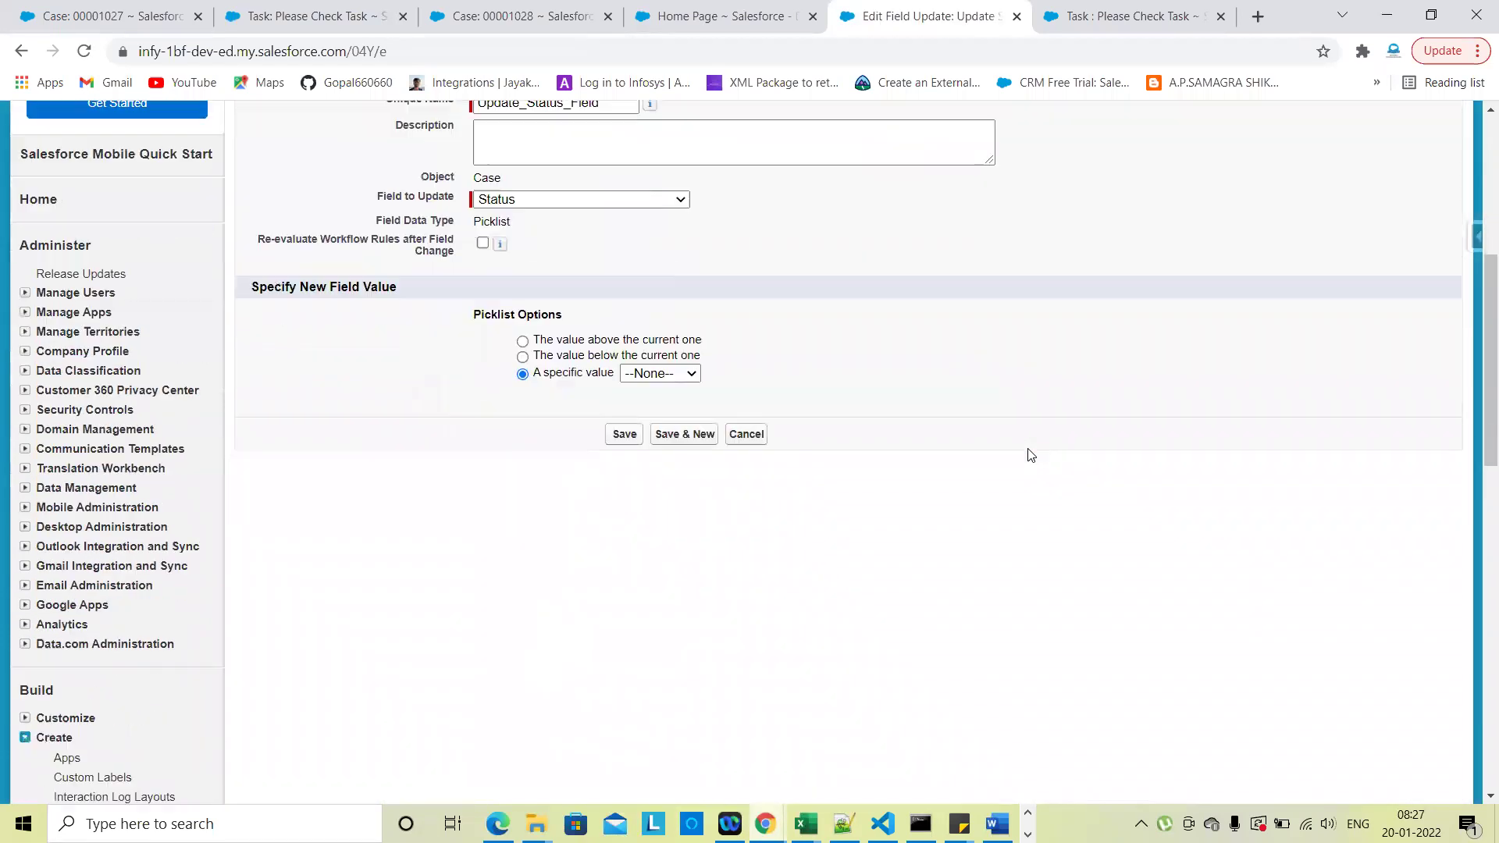
{"action": "left_click", "coordinate": [675, 374]}
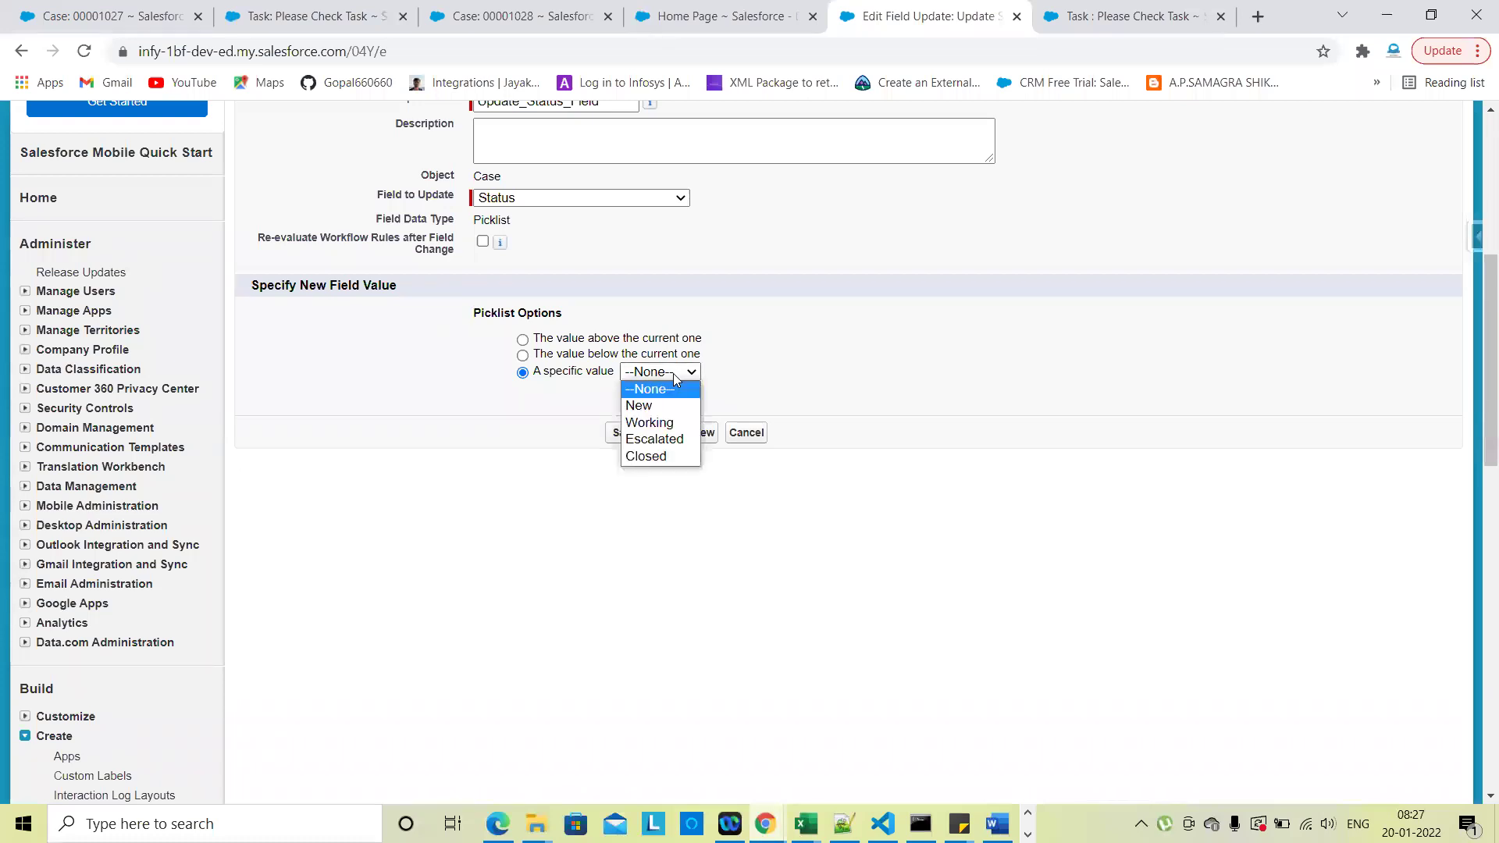
{"action": "left_click", "coordinate": [655, 441]}
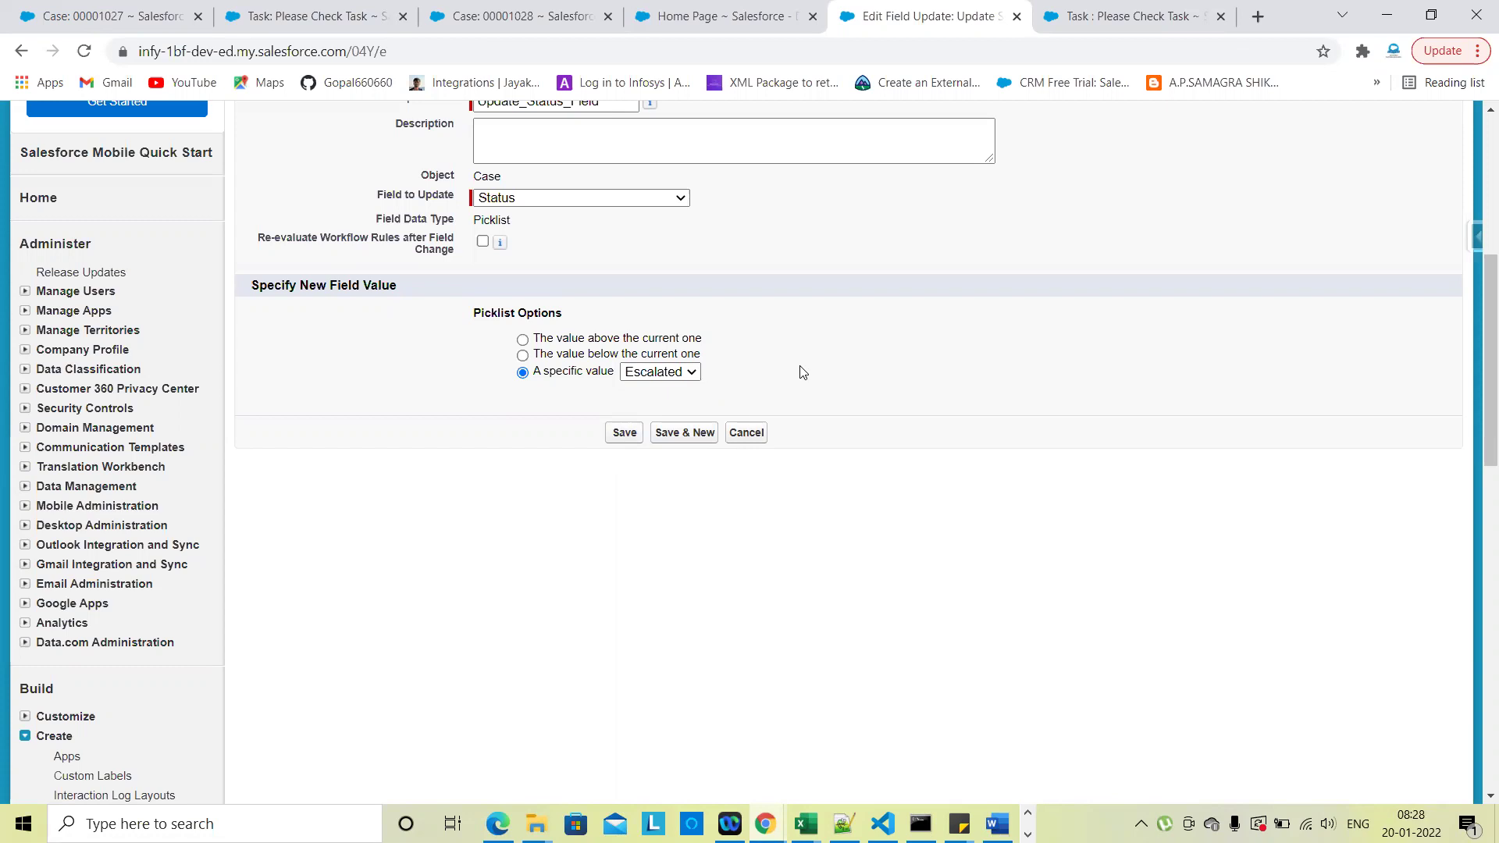
{"action": "left_click", "coordinate": [664, 376]}
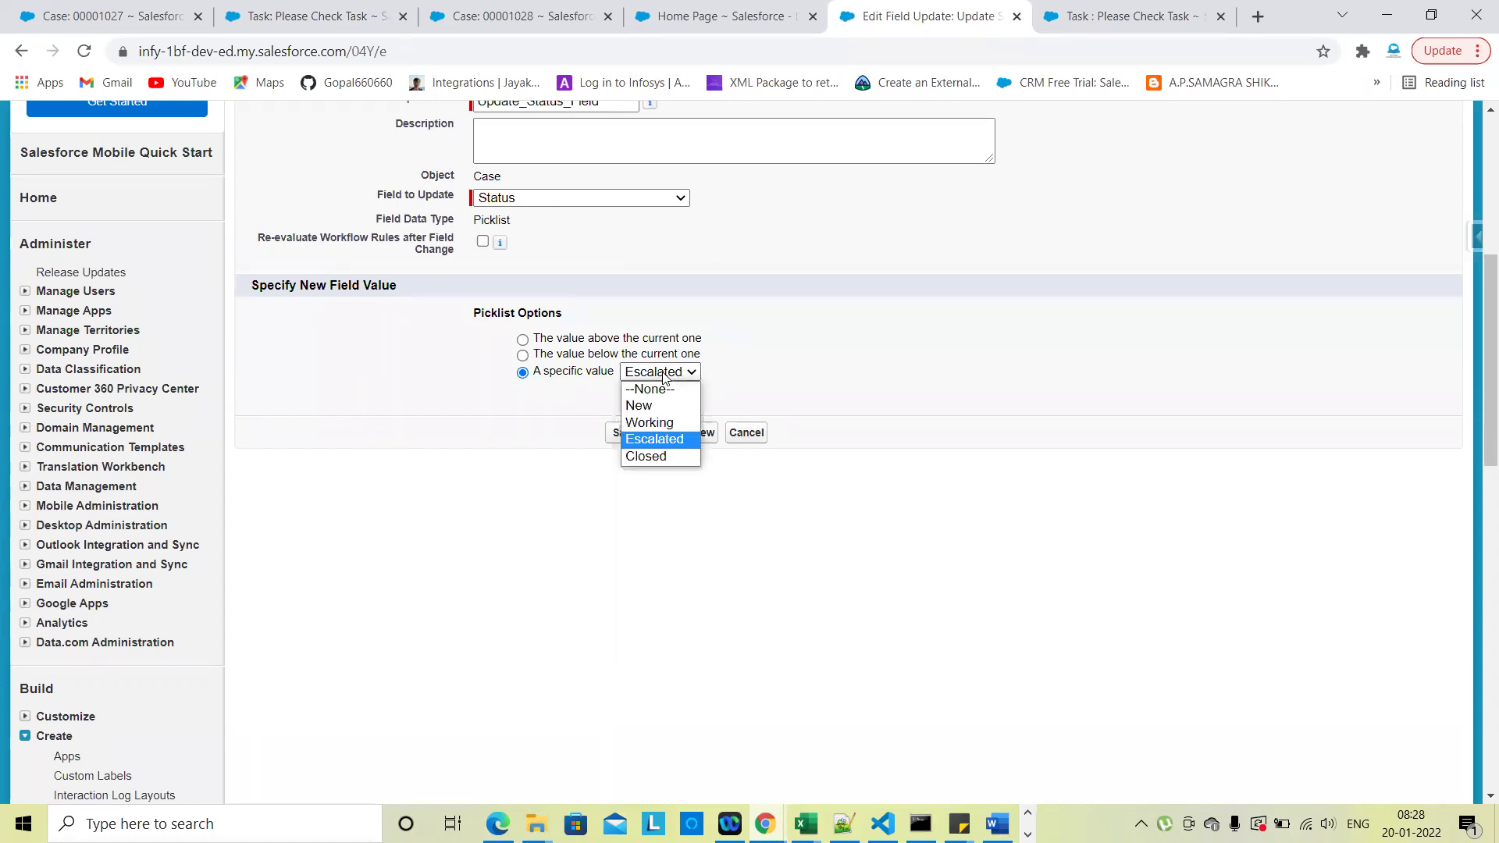
{"action": "left_click", "coordinate": [658, 441]}
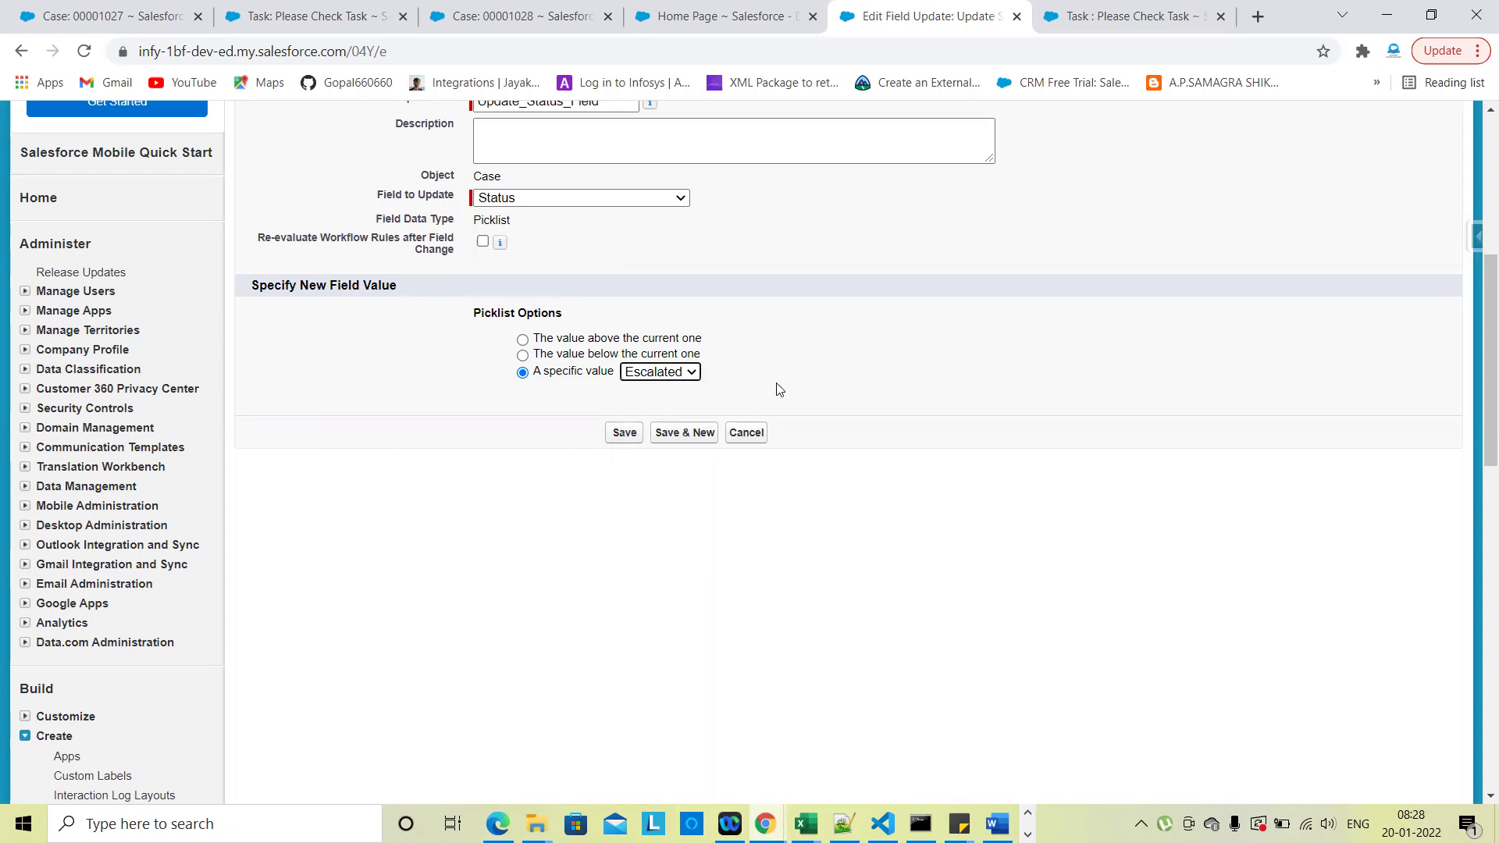
{"action": "left_click", "coordinate": [622, 435]}
{"action": "scroll", "coordinate": [941, 380], "scroll_direction": "up", "scroll_amount": 2}
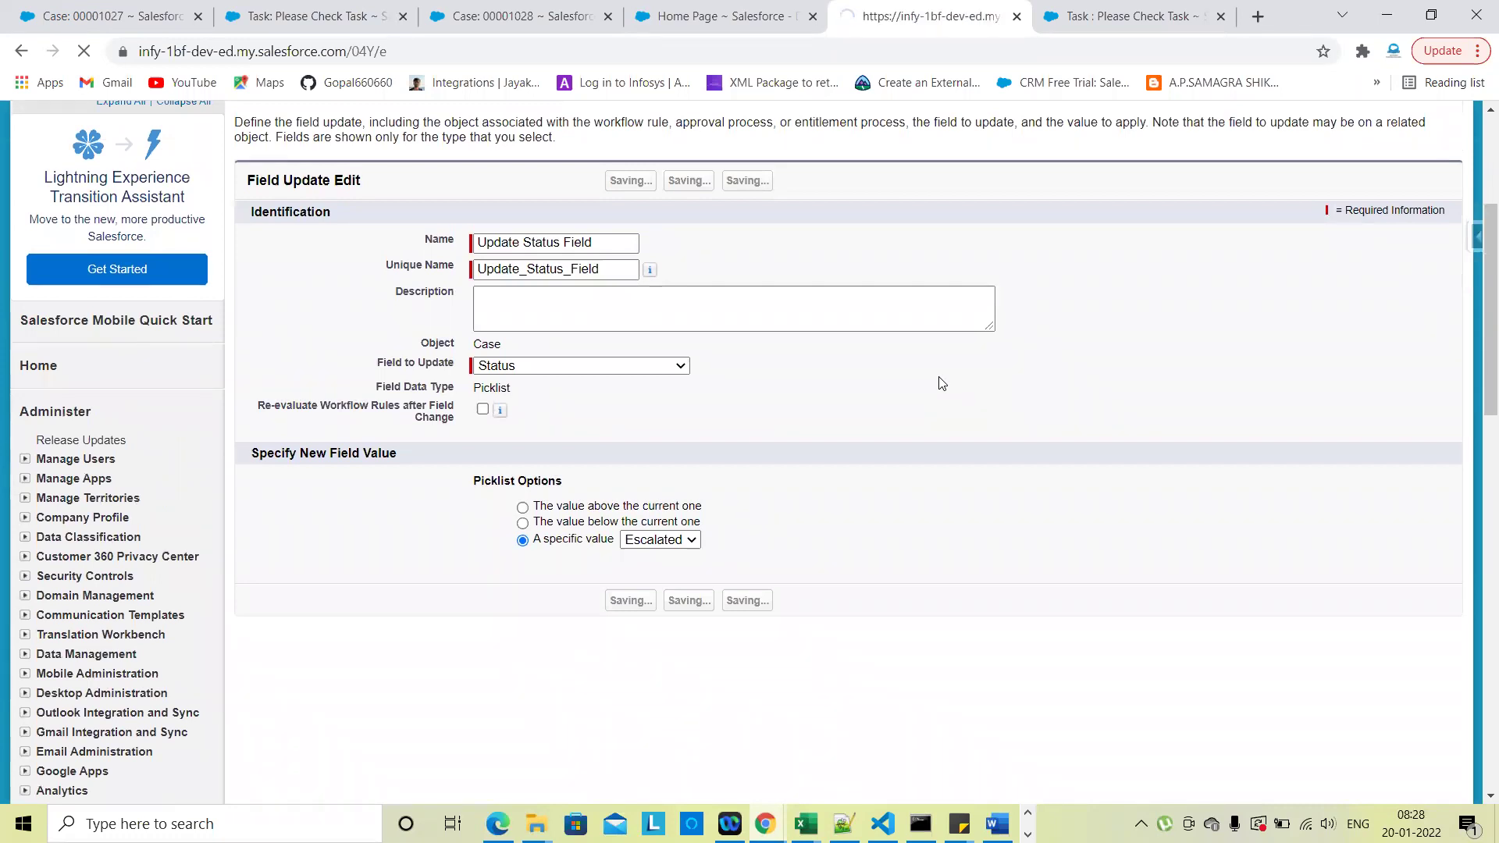
{"action": "scroll", "coordinate": [899, 582], "scroll_direction": "down", "scroll_amount": 2}
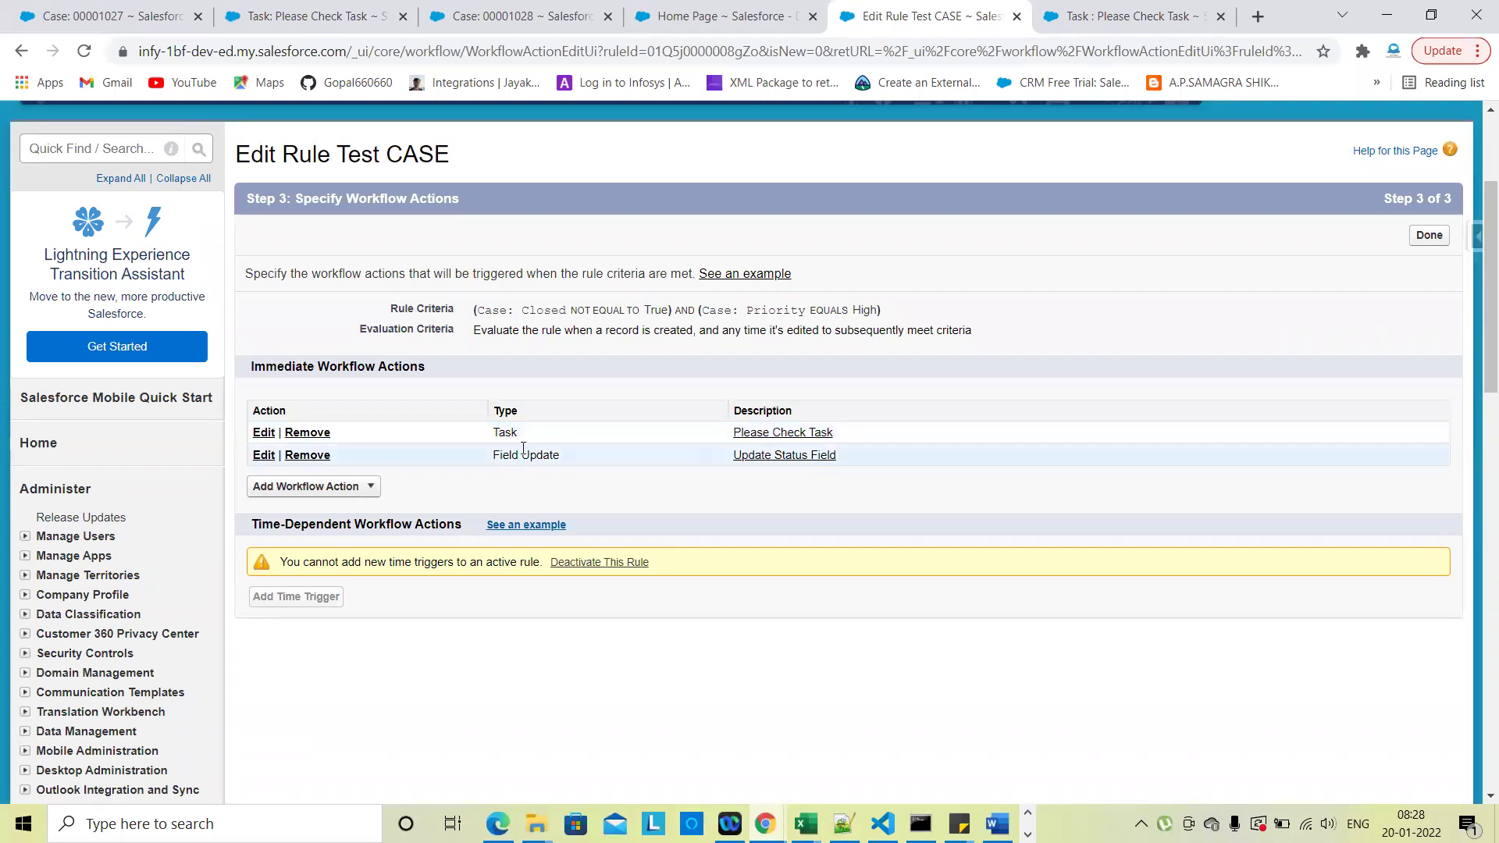
{"action": "left_click", "coordinate": [1430, 238]}
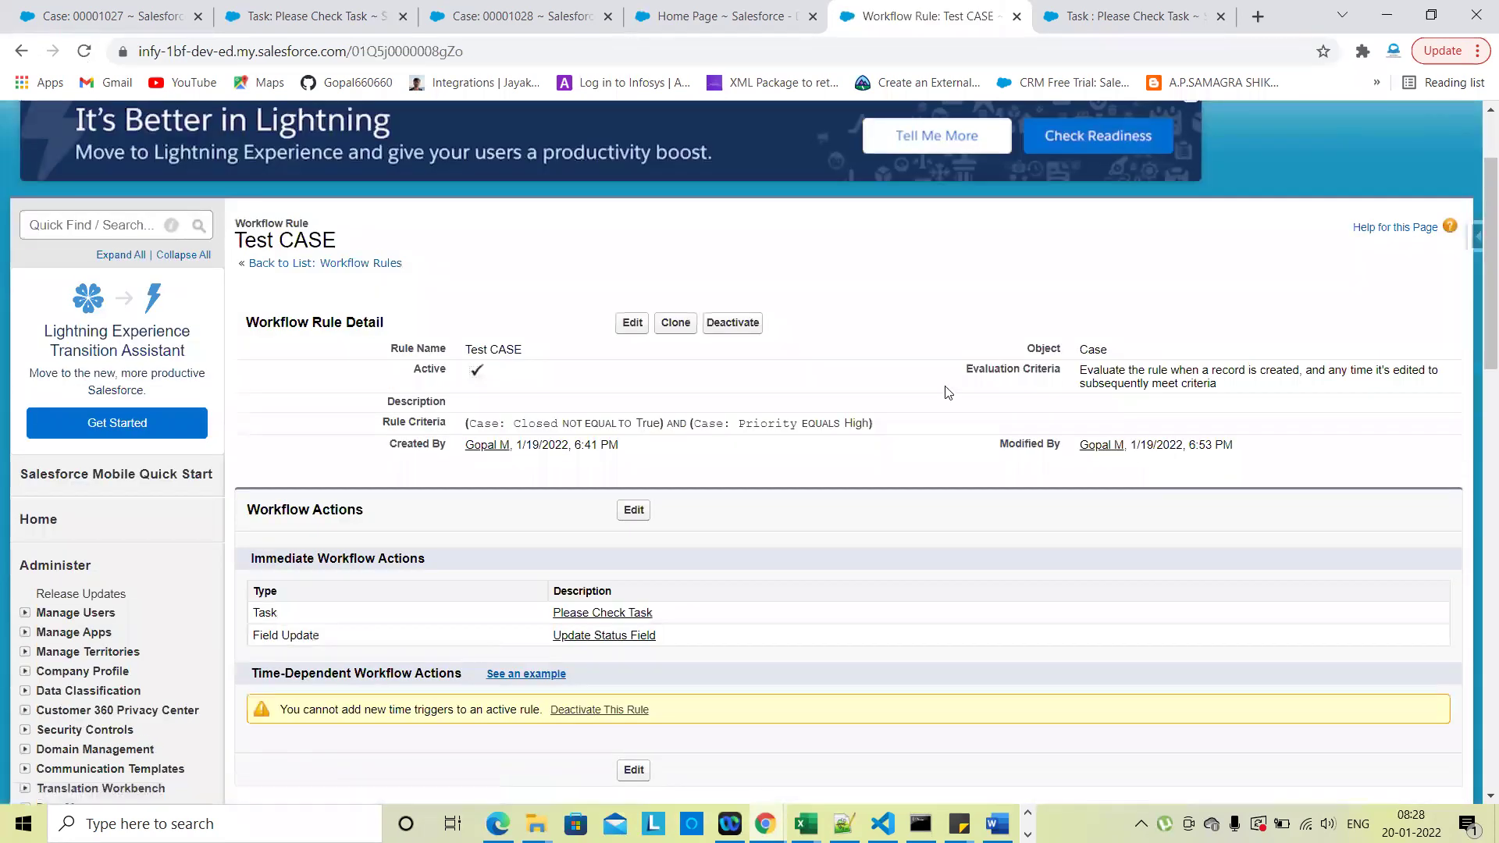
Set the Test CASE workflow rule's evaluation criteria to "created" and save the rule
{"action": "left_click", "coordinate": [631, 325]}
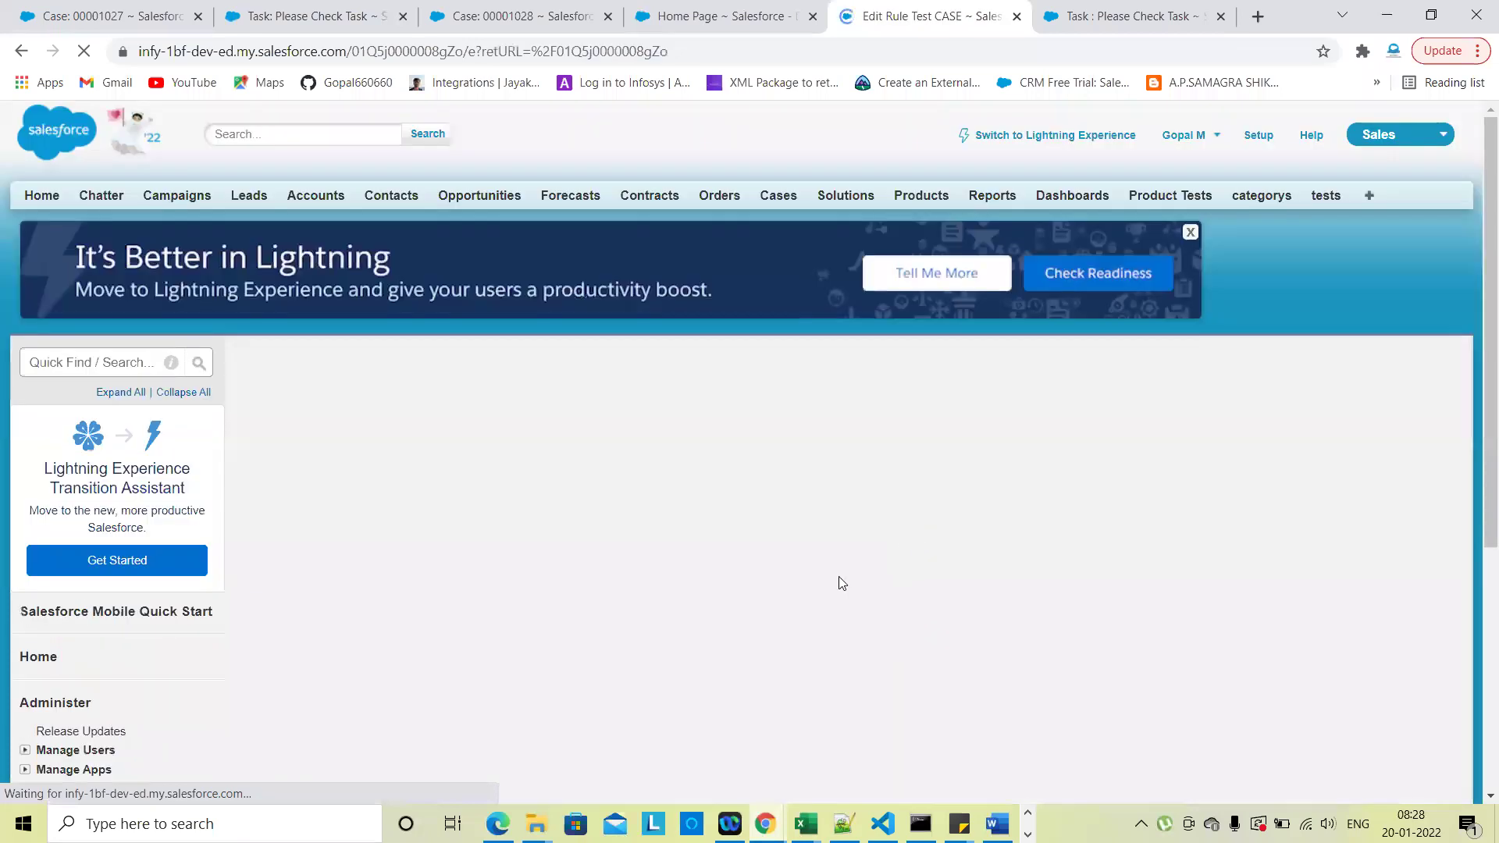
{"action": "scroll", "coordinate": [837, 585], "scroll_direction": "down", "scroll_amount": 4}
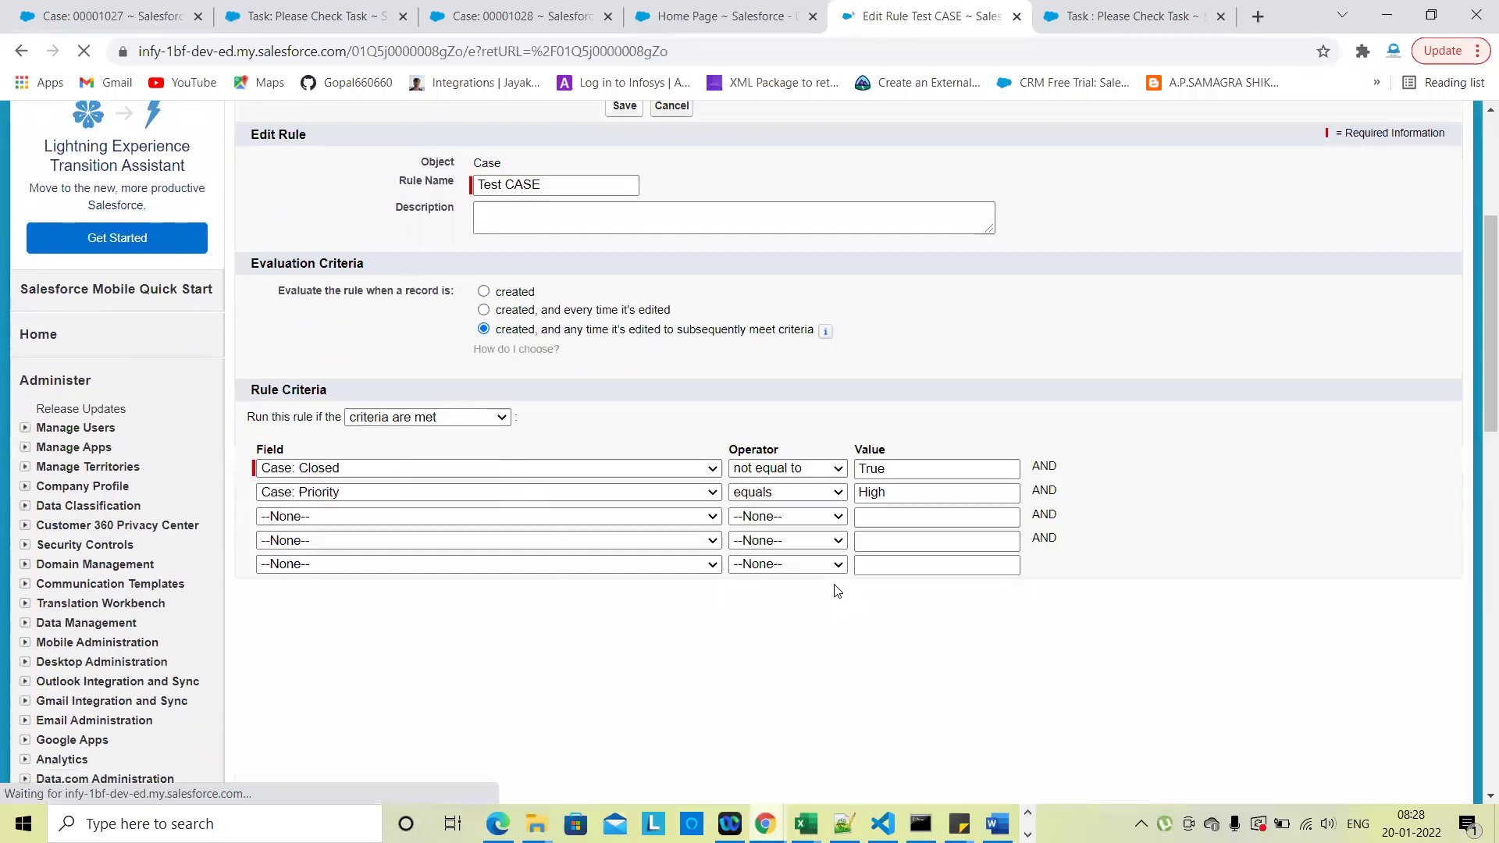
{"action": "left_click", "coordinate": [501, 326]}
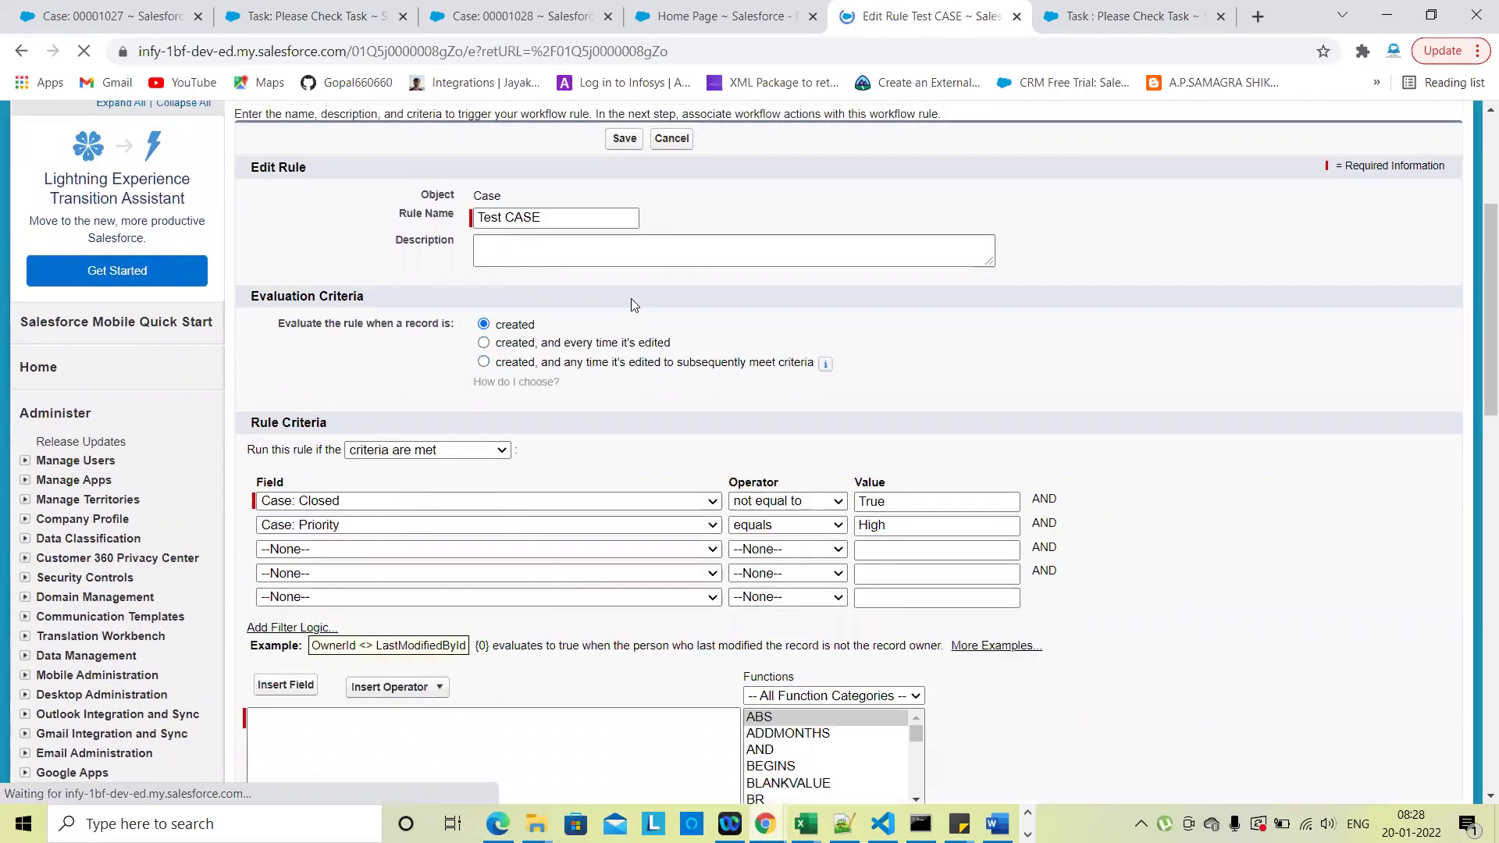
{"action": "left_click", "coordinate": [622, 238]}
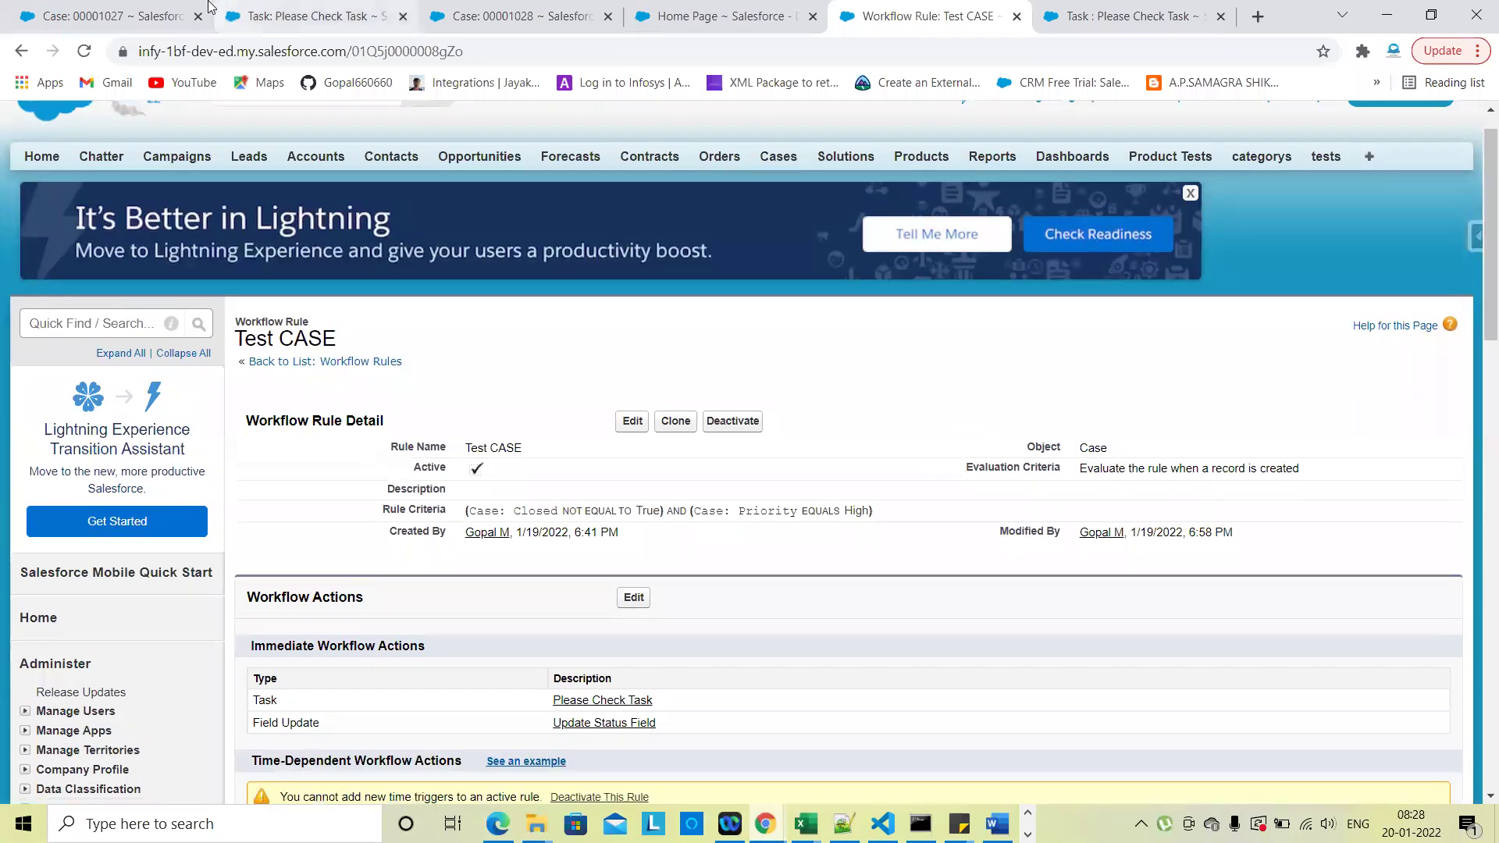
Close case 00001027, start a new case and try to save it without a case origin
{"action": "left_click", "coordinate": [187, 23]}
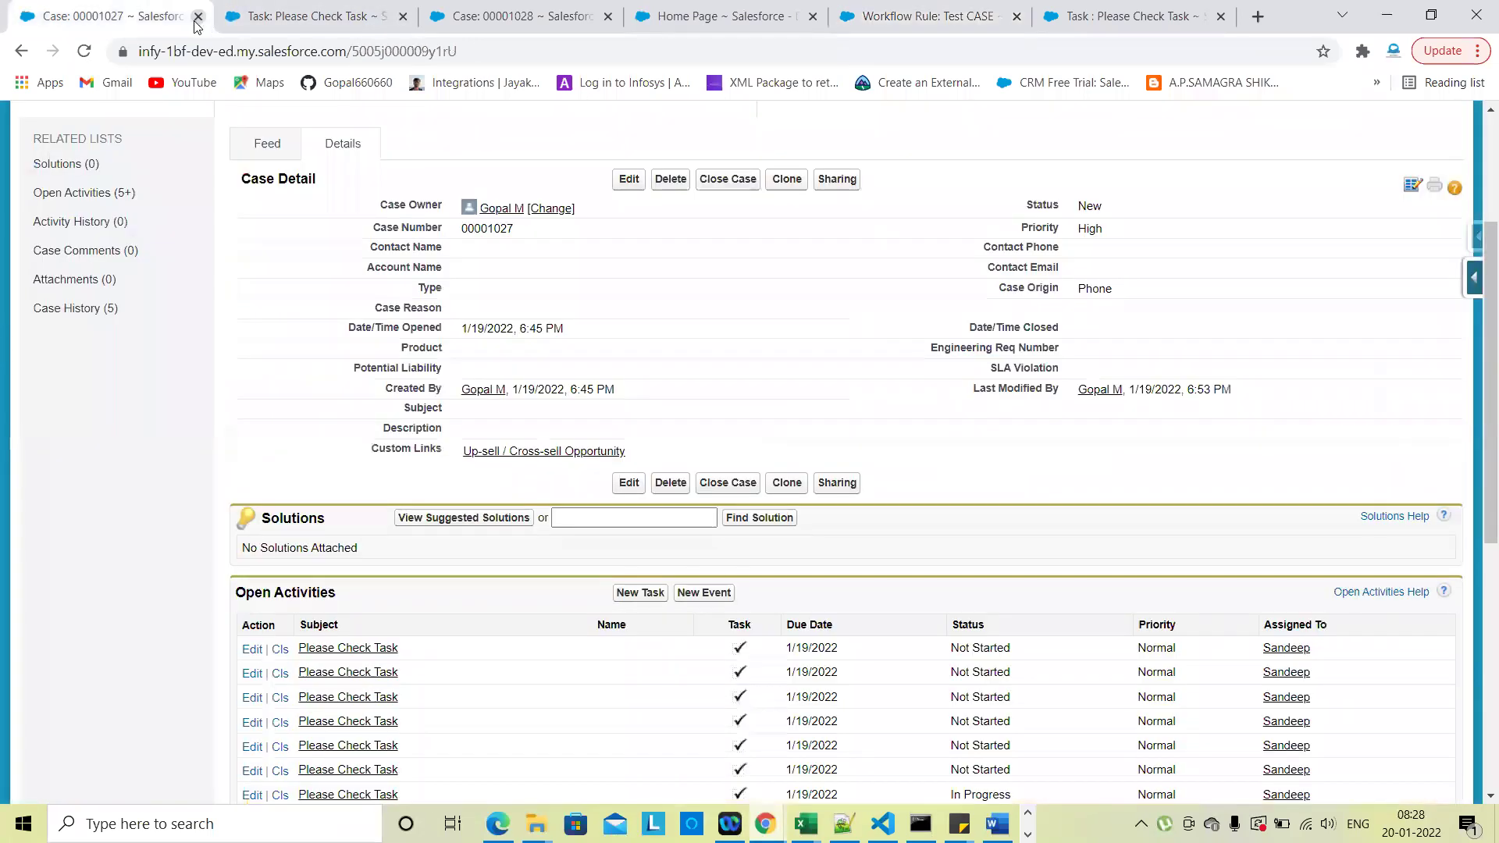
{"action": "left_click", "coordinate": [196, 19]}
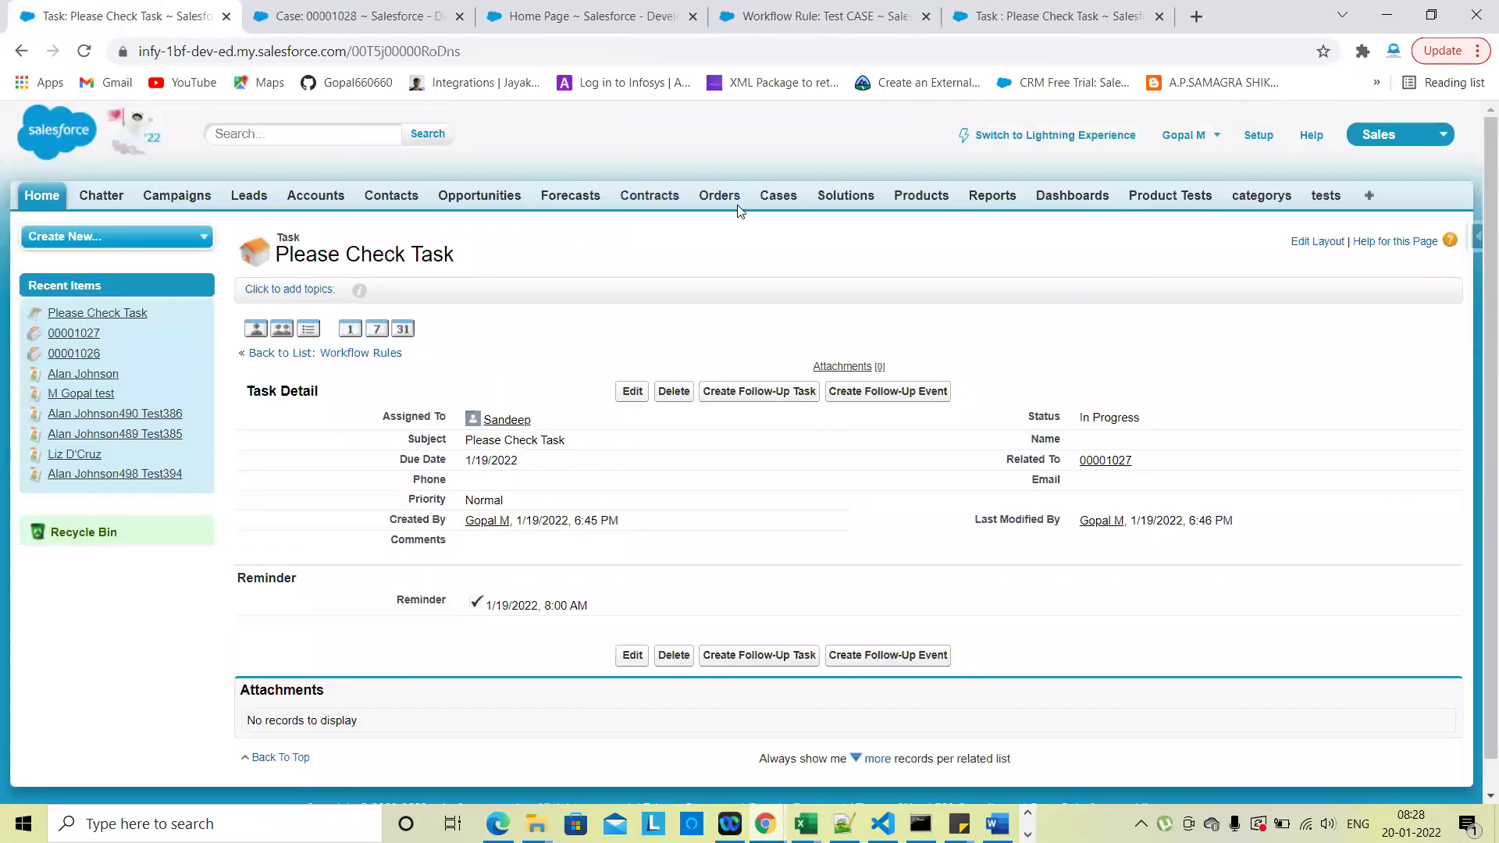
{"action": "left_click", "coordinate": [776, 200]}
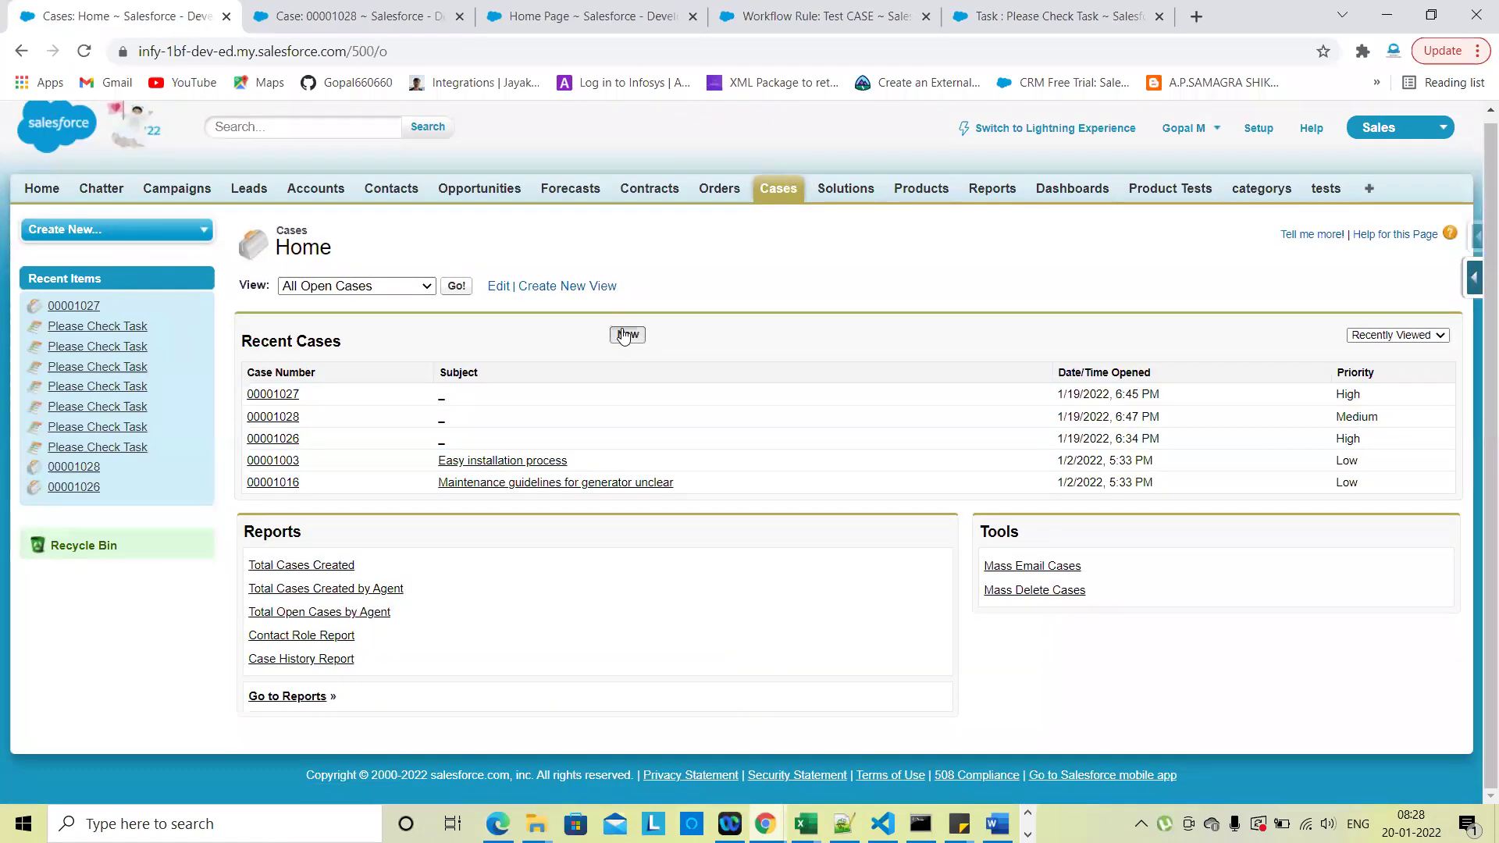
{"action": "left_click", "coordinate": [627, 335]}
{"action": "scroll", "coordinate": [944, 492], "scroll_direction": "down", "scroll_amount": 2}
{"action": "scroll", "coordinate": [943, 490], "scroll_direction": "up", "scroll_amount": 2}
{"action": "left_click", "coordinate": [638, 310]}
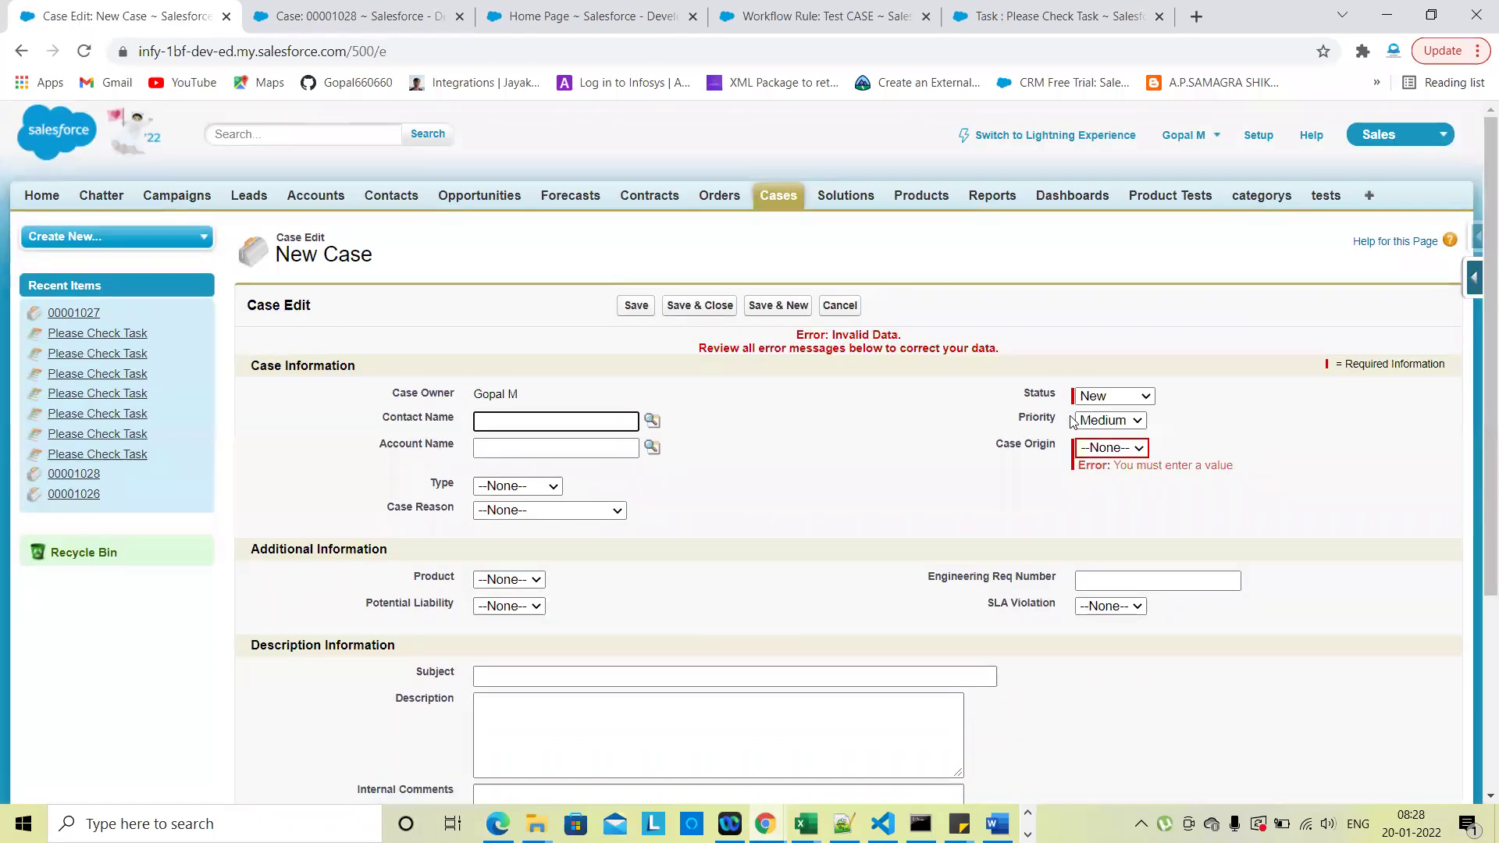
Set the new case's origin to Phone, keep its priority at Medium, save it, and check its status and open activities
{"action": "left_click", "coordinate": [1090, 447]}
{"action": "left_click", "coordinate": [1097, 479]}
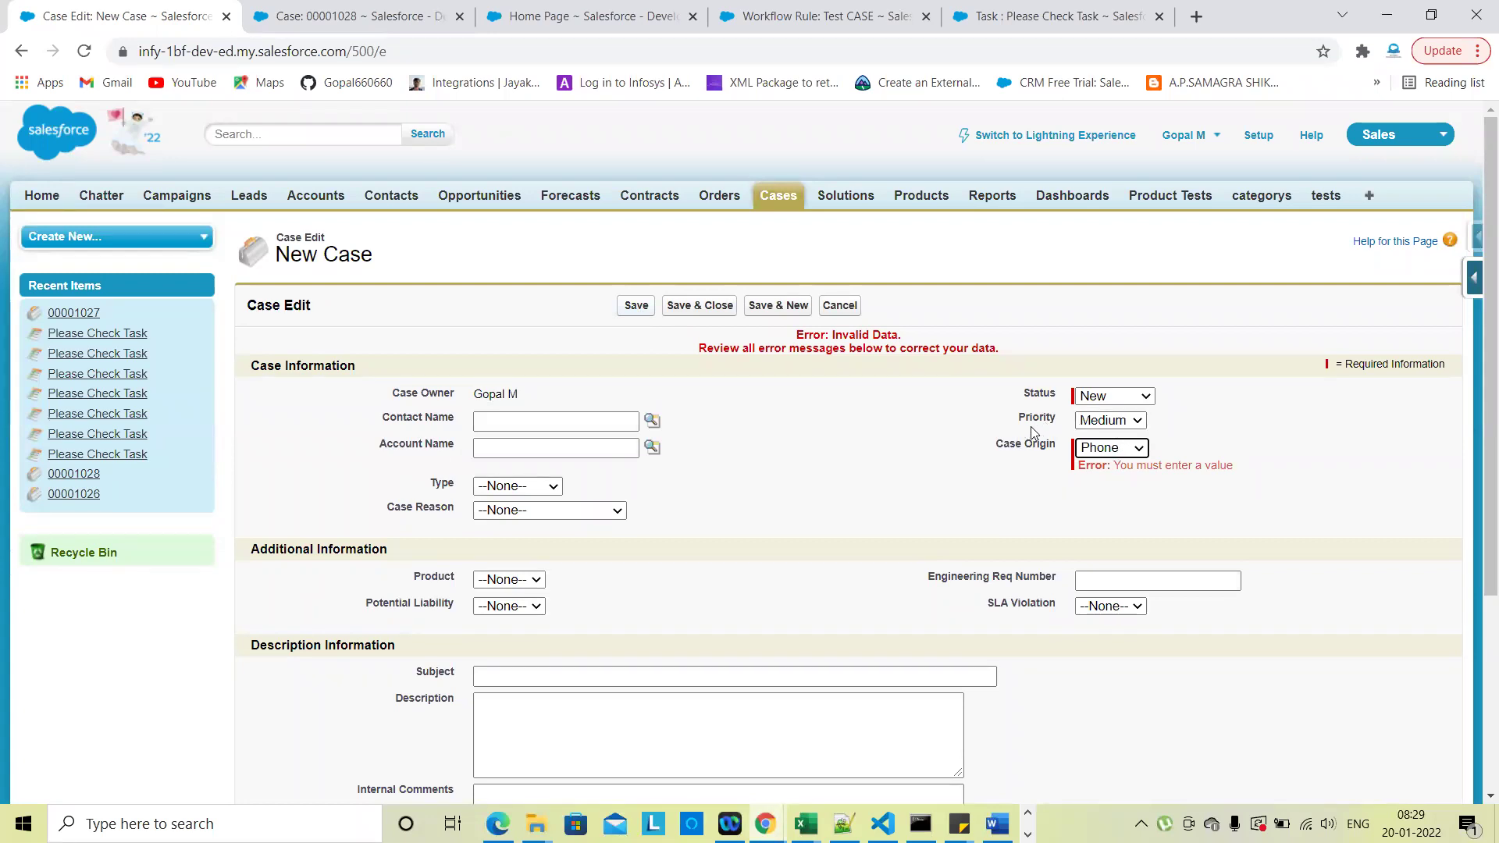
{"action": "left_click", "coordinate": [1094, 425]}
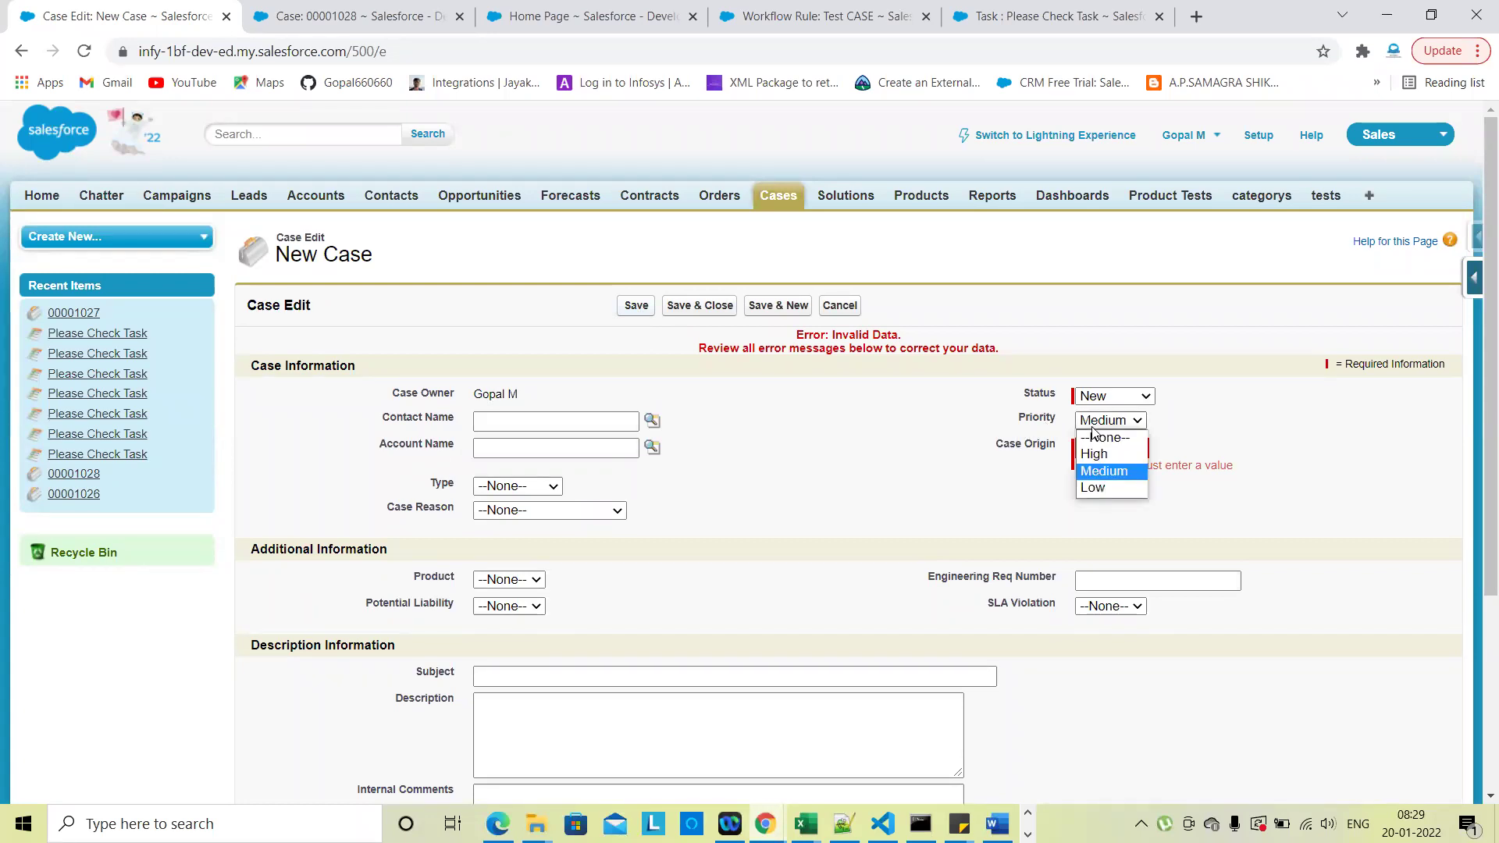
{"action": "left_click", "coordinate": [925, 435]}
{"action": "left_click", "coordinate": [636, 306]}
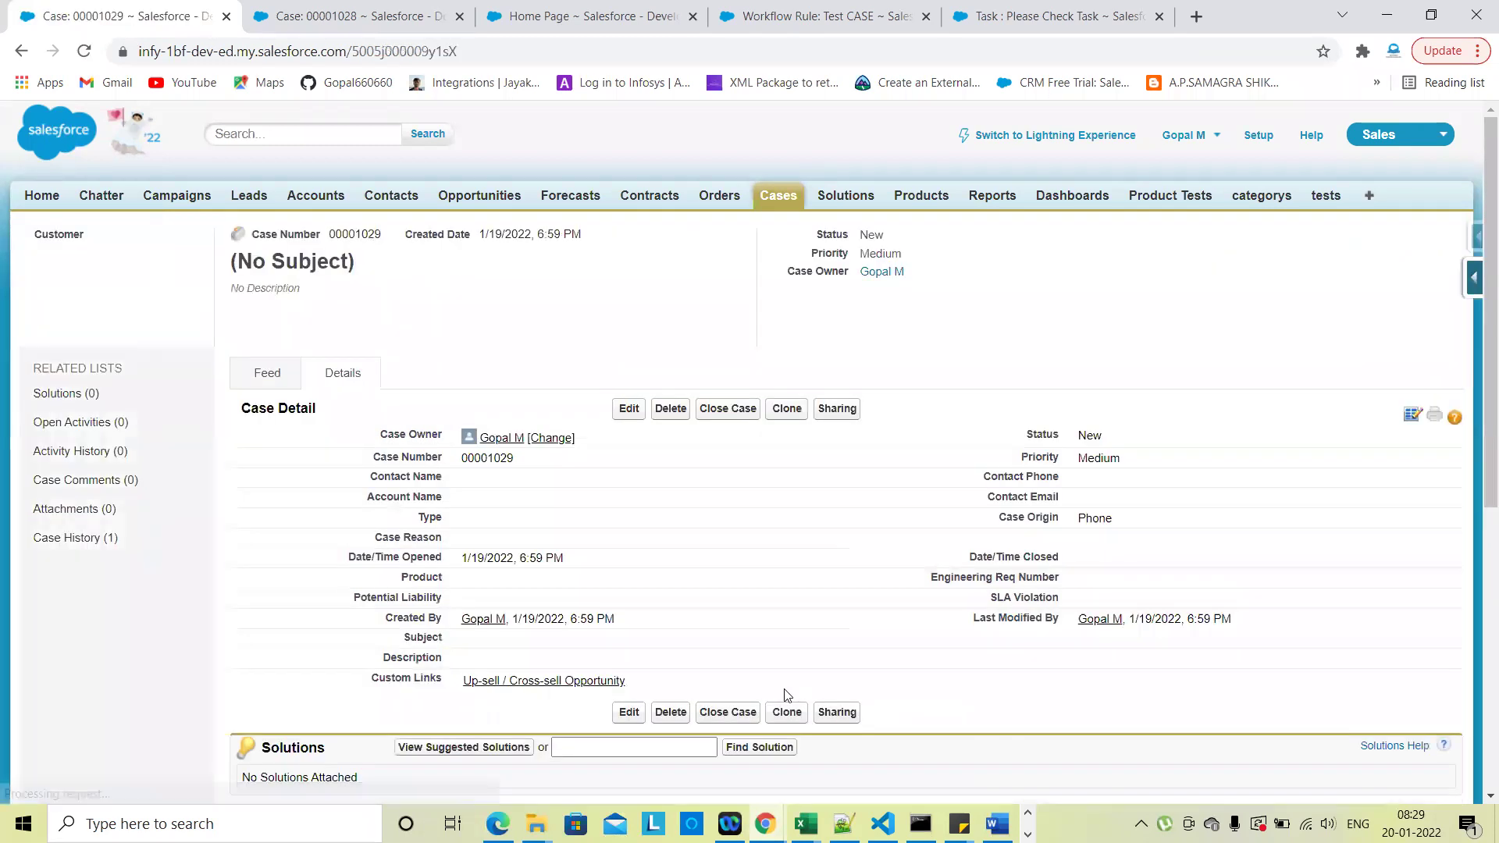
{"action": "scroll", "coordinate": [526, 479], "scroll_direction": "down", "scroll_amount": 4}
{"action": "scroll", "coordinate": [508, 603], "scroll_direction": "up", "scroll_amount": 2}
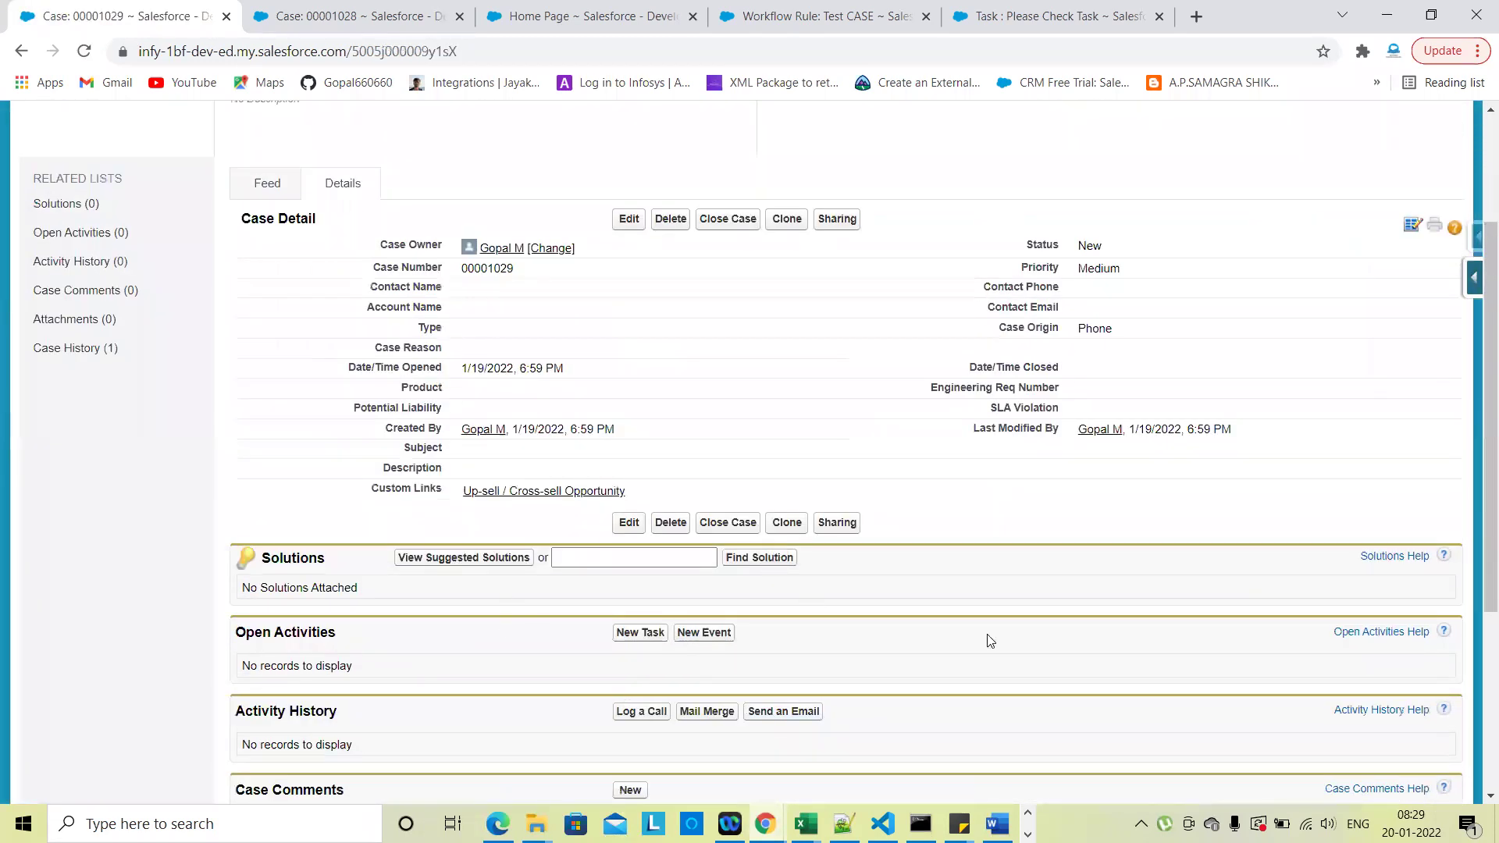
{"action": "scroll", "coordinate": [989, 640], "scroll_direction": "up", "scroll_amount": 3}
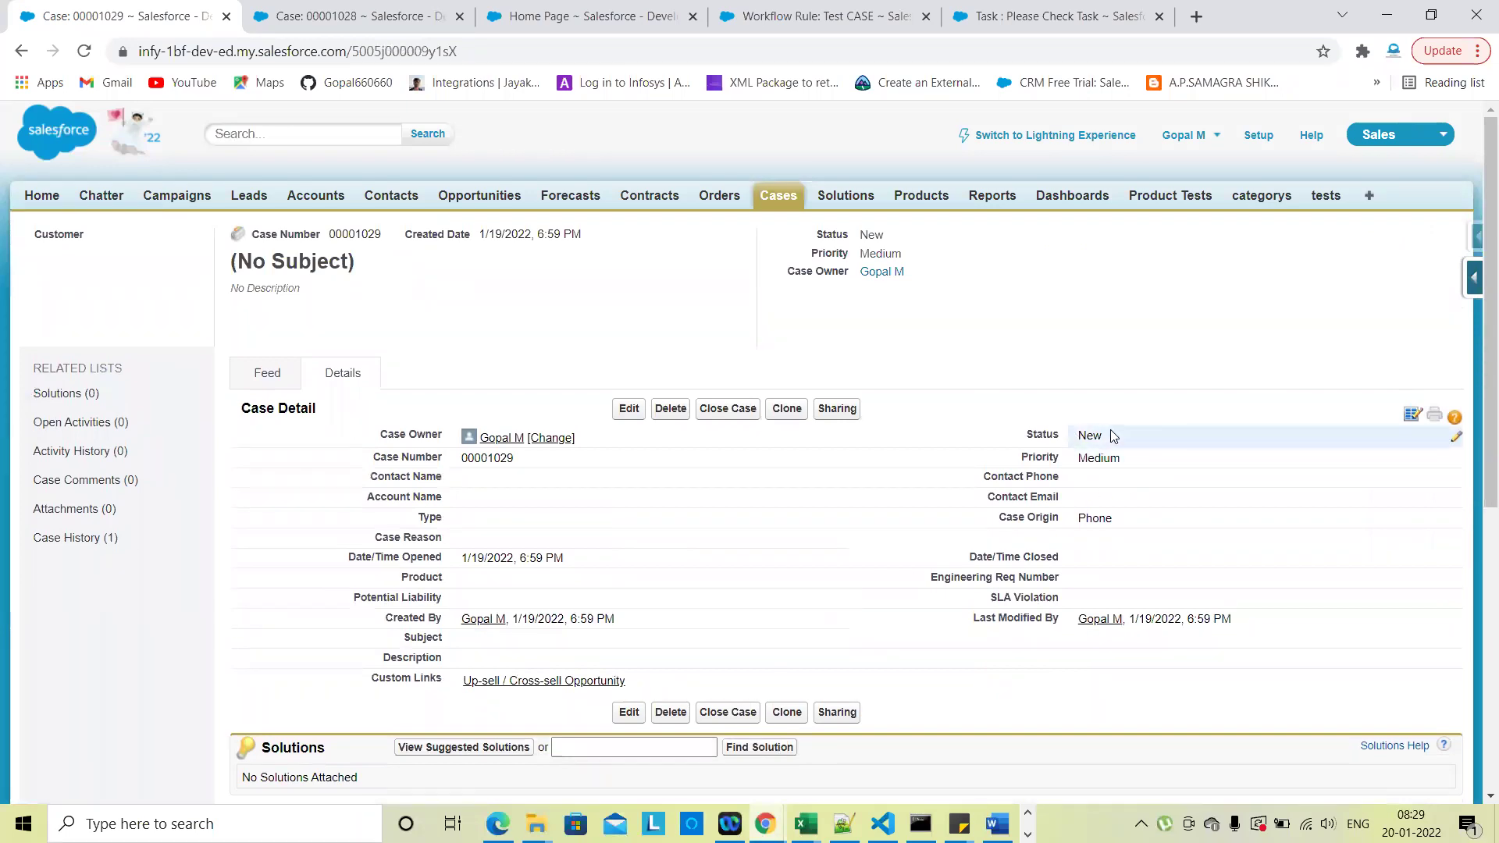
{"action": "scroll", "coordinate": [703, 609], "scroll_direction": "down", "scroll_amount": 3}
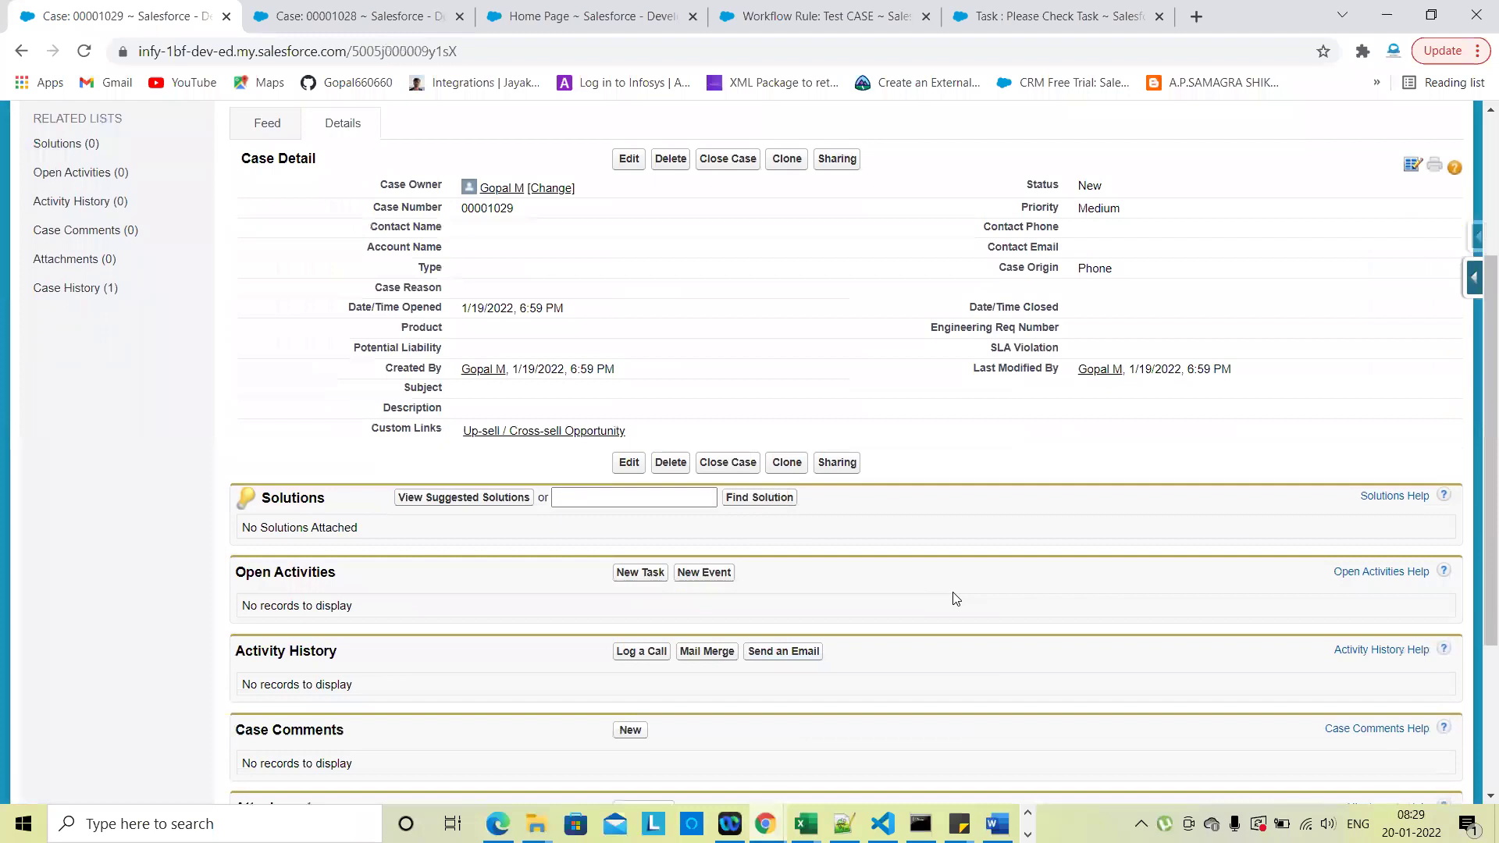
Set the open case's priority to High, save it, and check its status and open activities
{"action": "scroll", "coordinate": [956, 599], "scroll_direction": "up", "scroll_amount": 3}
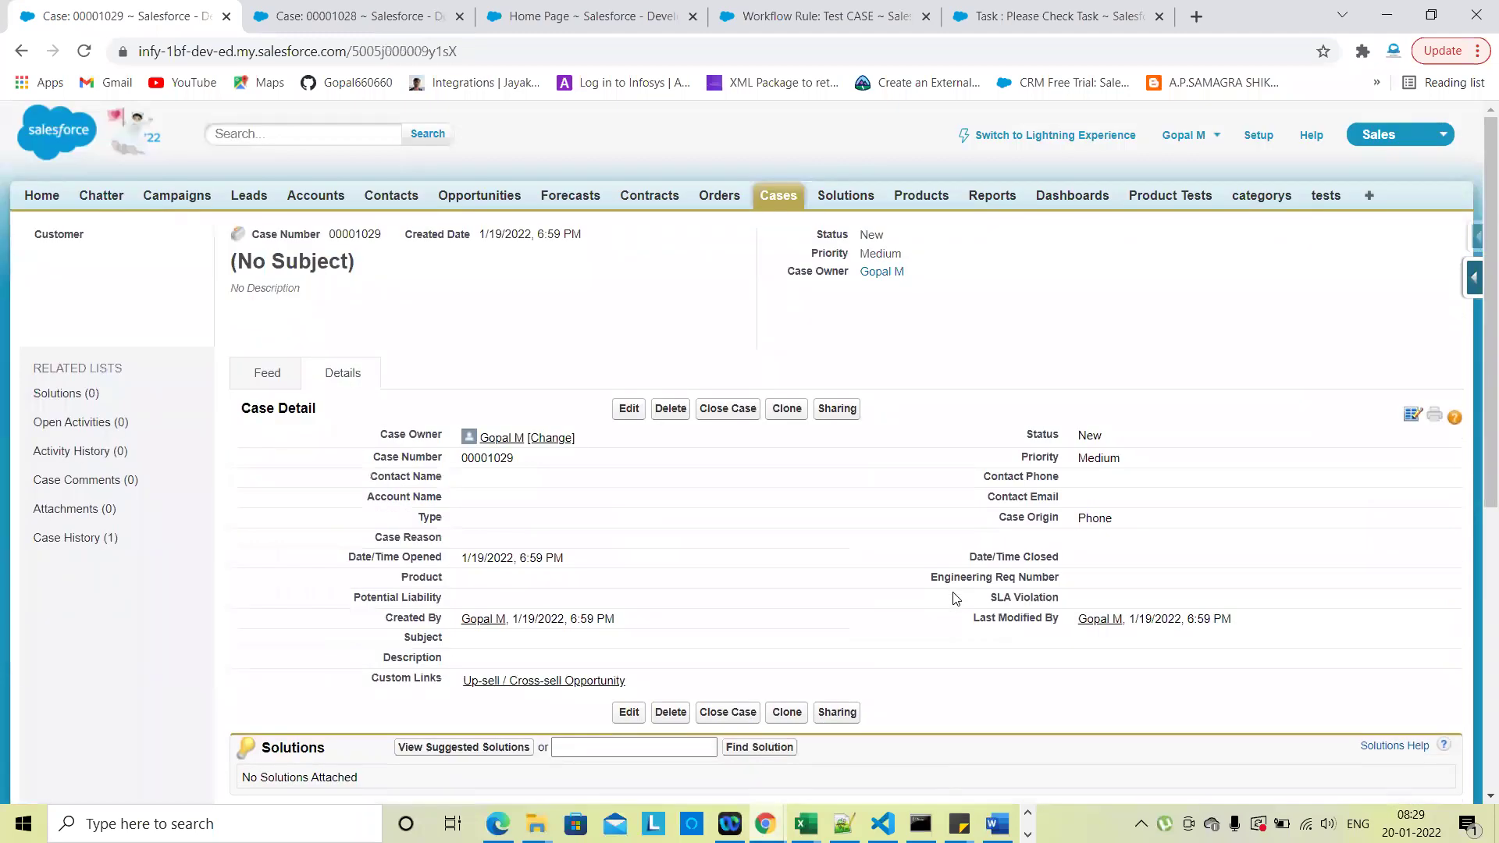
{"action": "left_click", "coordinate": [628, 408]}
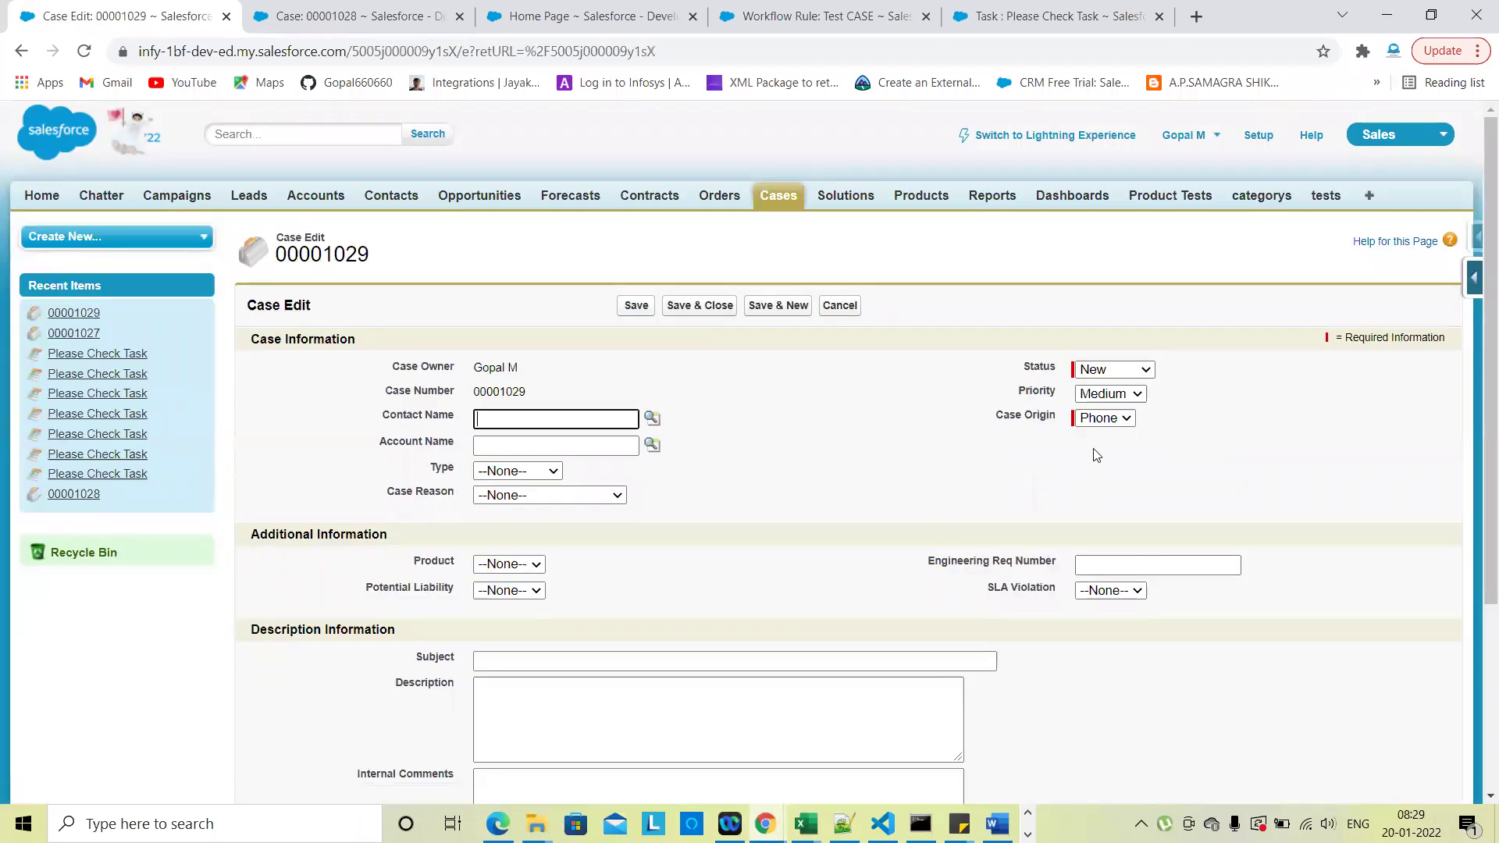
{"action": "left_click", "coordinate": [1107, 394]}
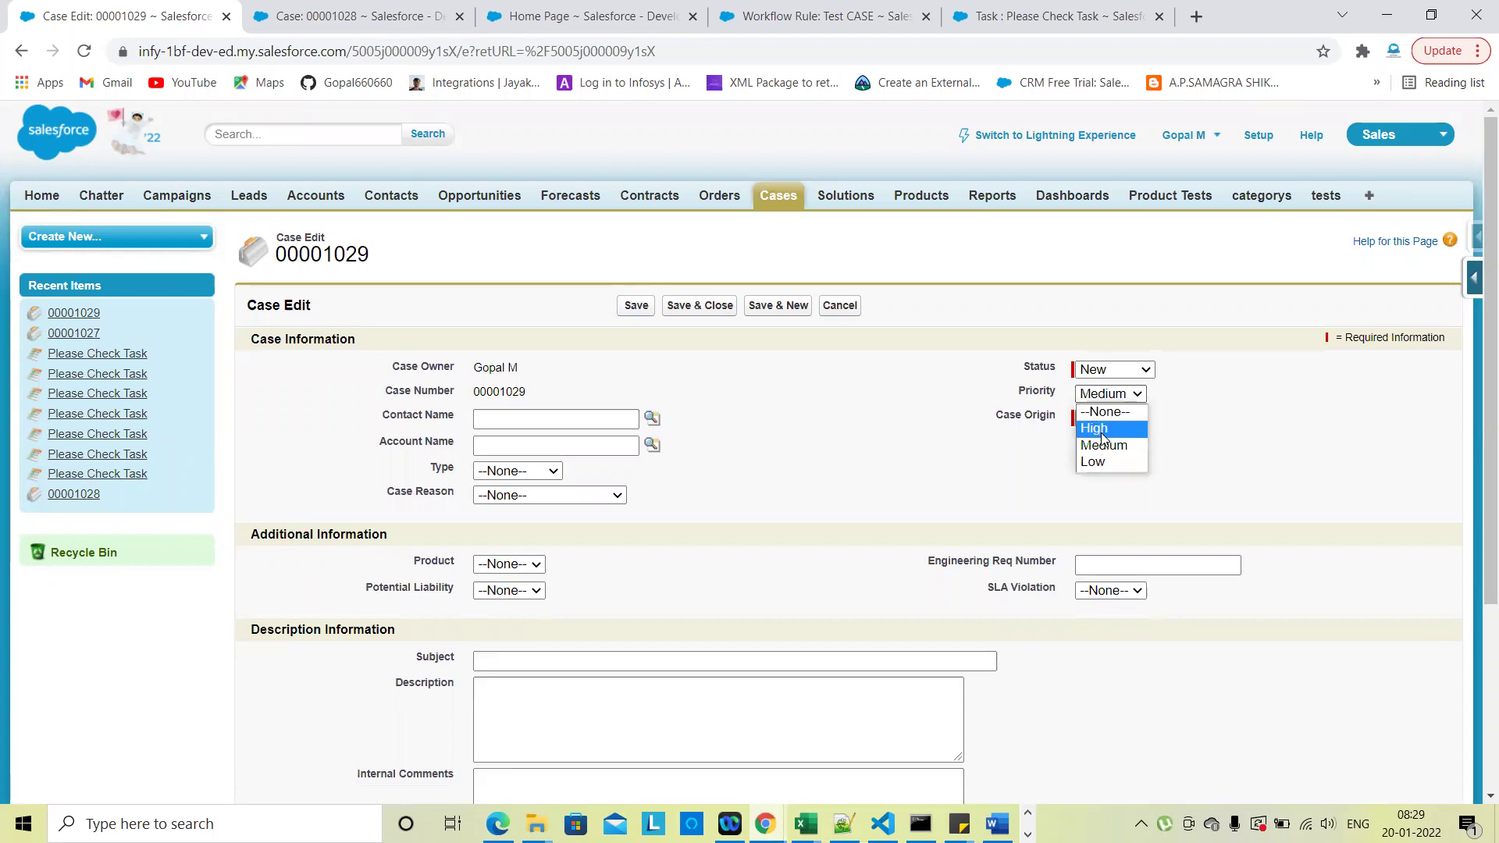
{"action": "left_click", "coordinate": [1101, 433]}
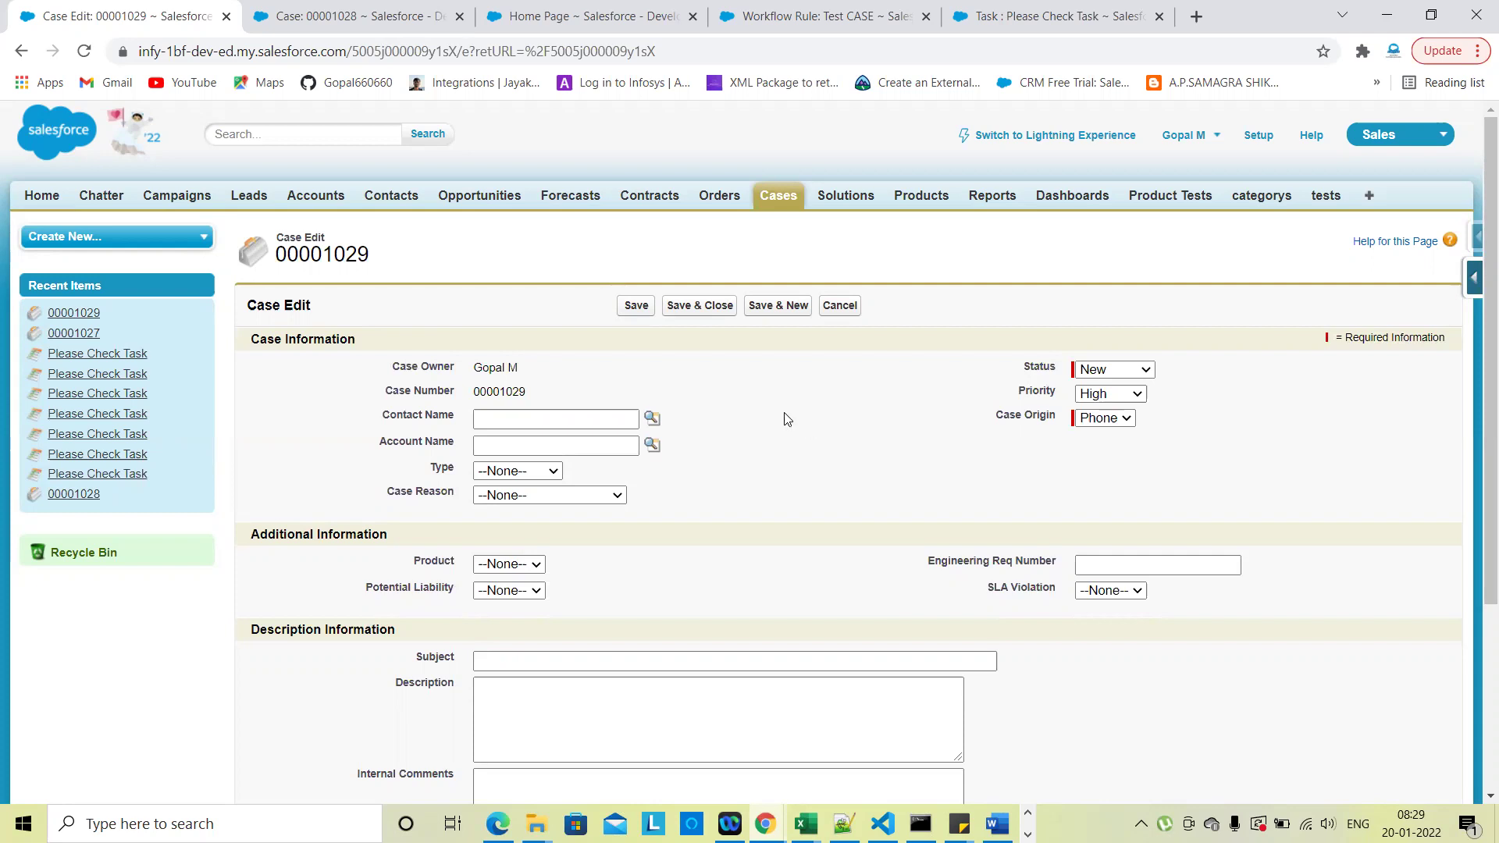
{"action": "left_click", "coordinate": [636, 307]}
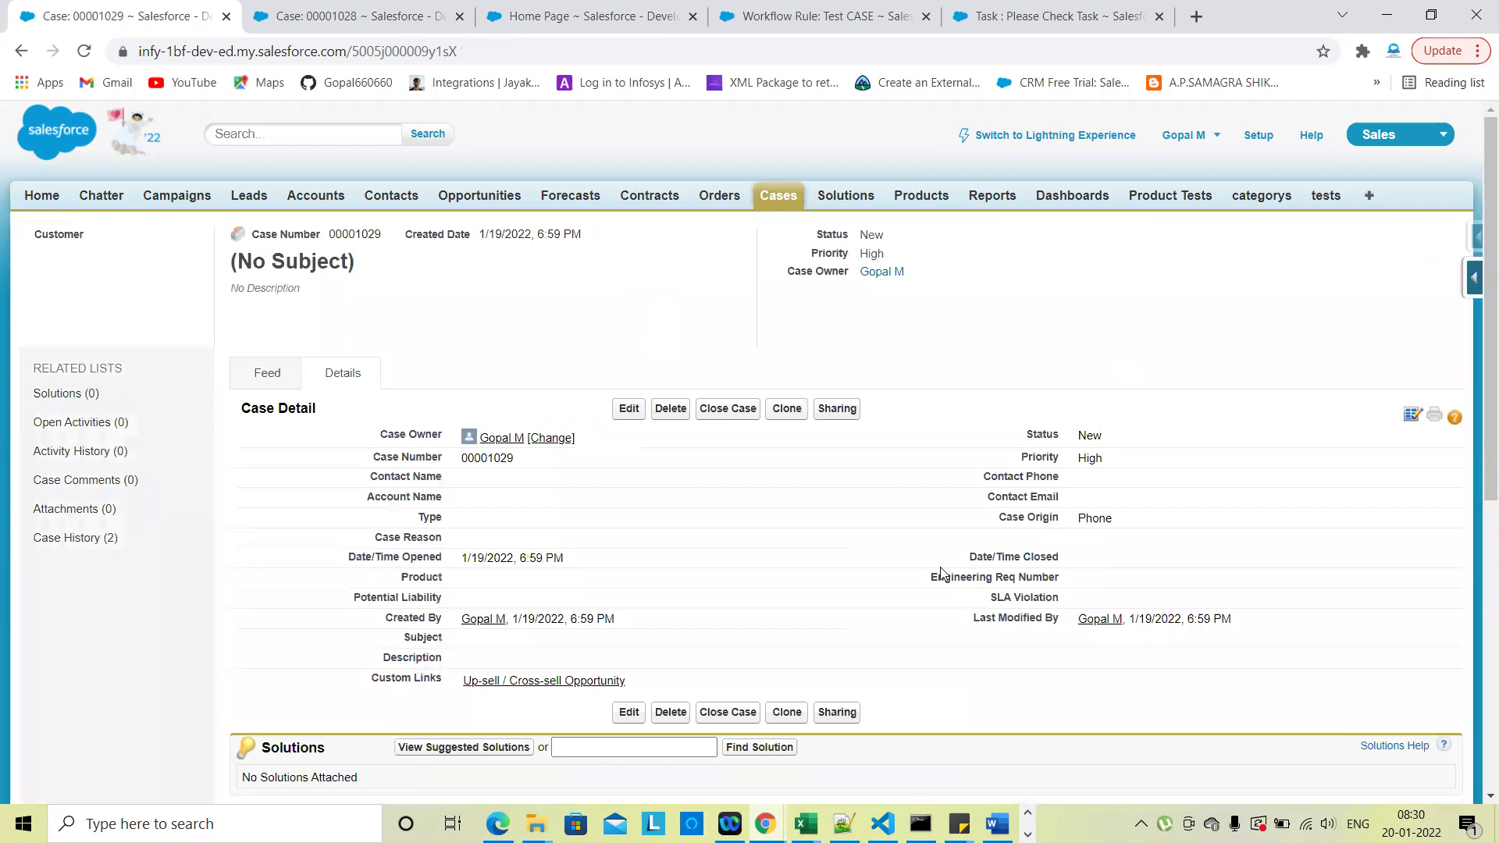
{"action": "scroll", "coordinate": [848, 406], "scroll_direction": "down", "scroll_amount": 3}
{"action": "scroll", "coordinate": [859, 376], "scroll_direction": "up", "scroll_amount": 1}
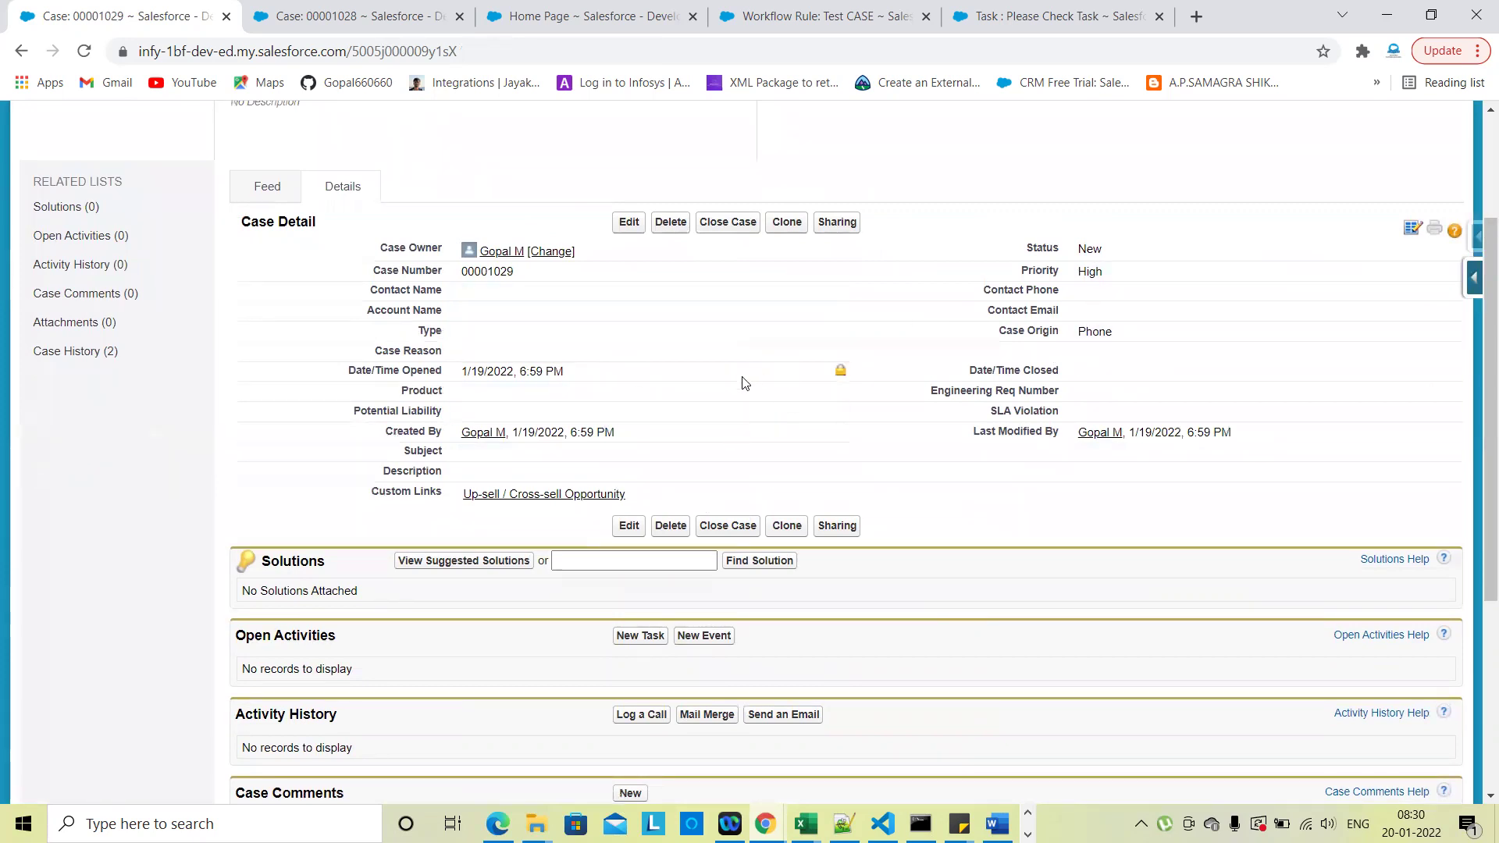
Reload the Test CASE workflow rule and review its evaluation criteria
{"action": "left_click", "coordinate": [816, 14]}
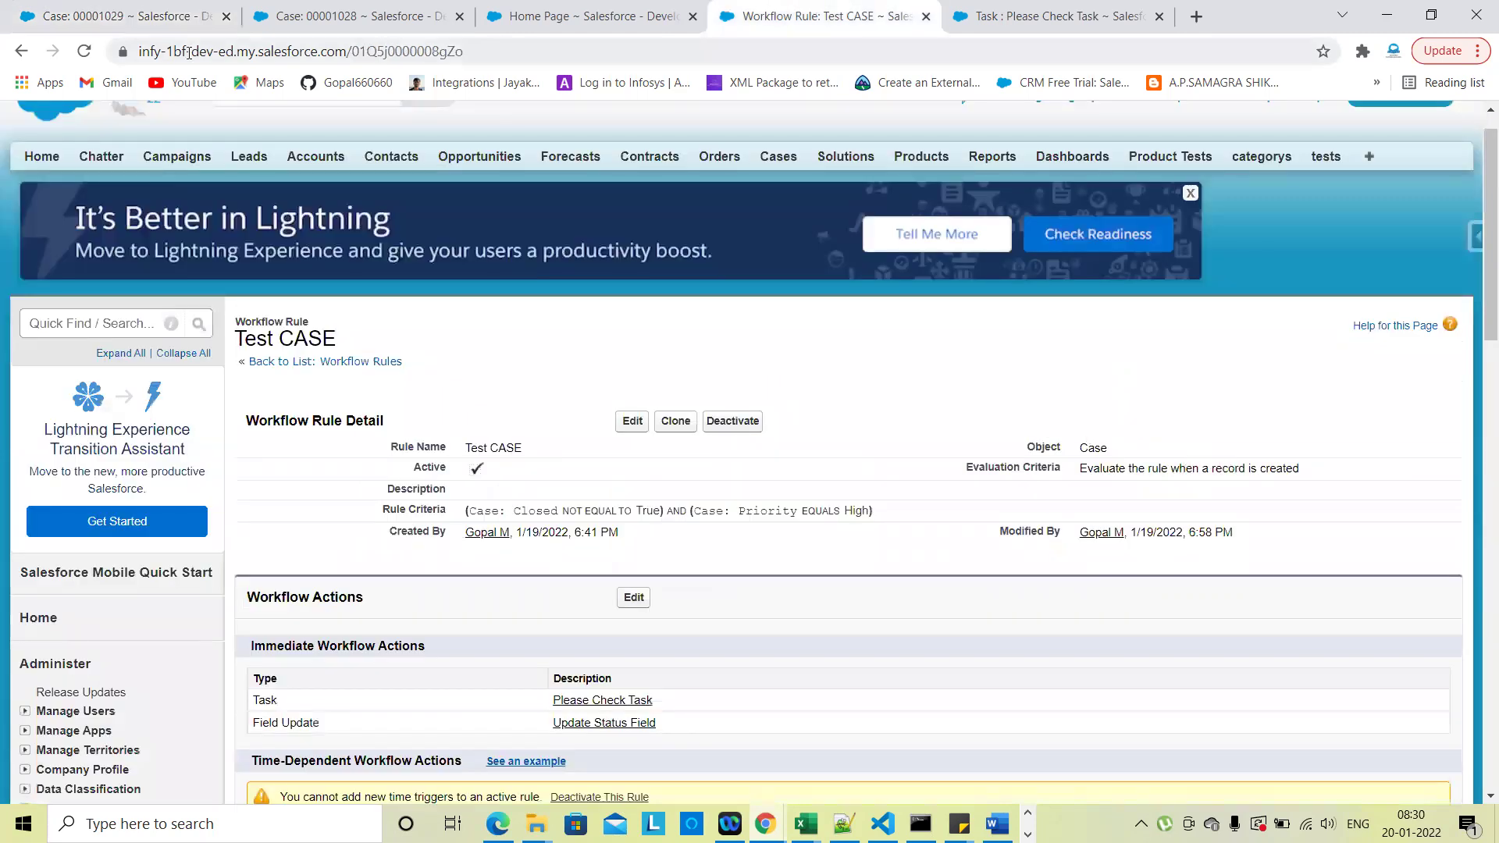
{"action": "left_click", "coordinate": [85, 54]}
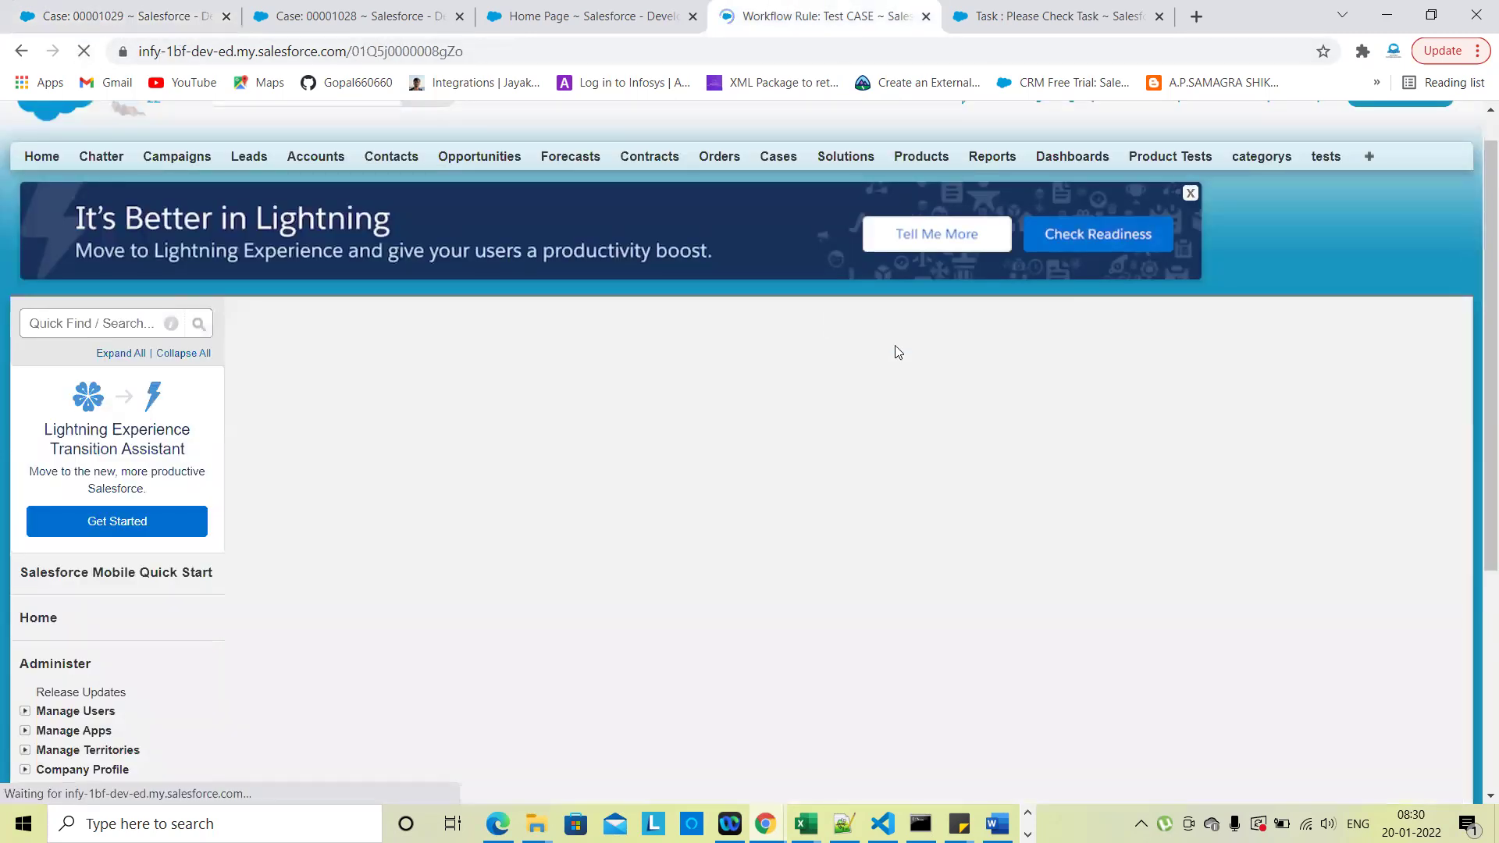
{"action": "triple_click", "coordinate": [1269, 470]}
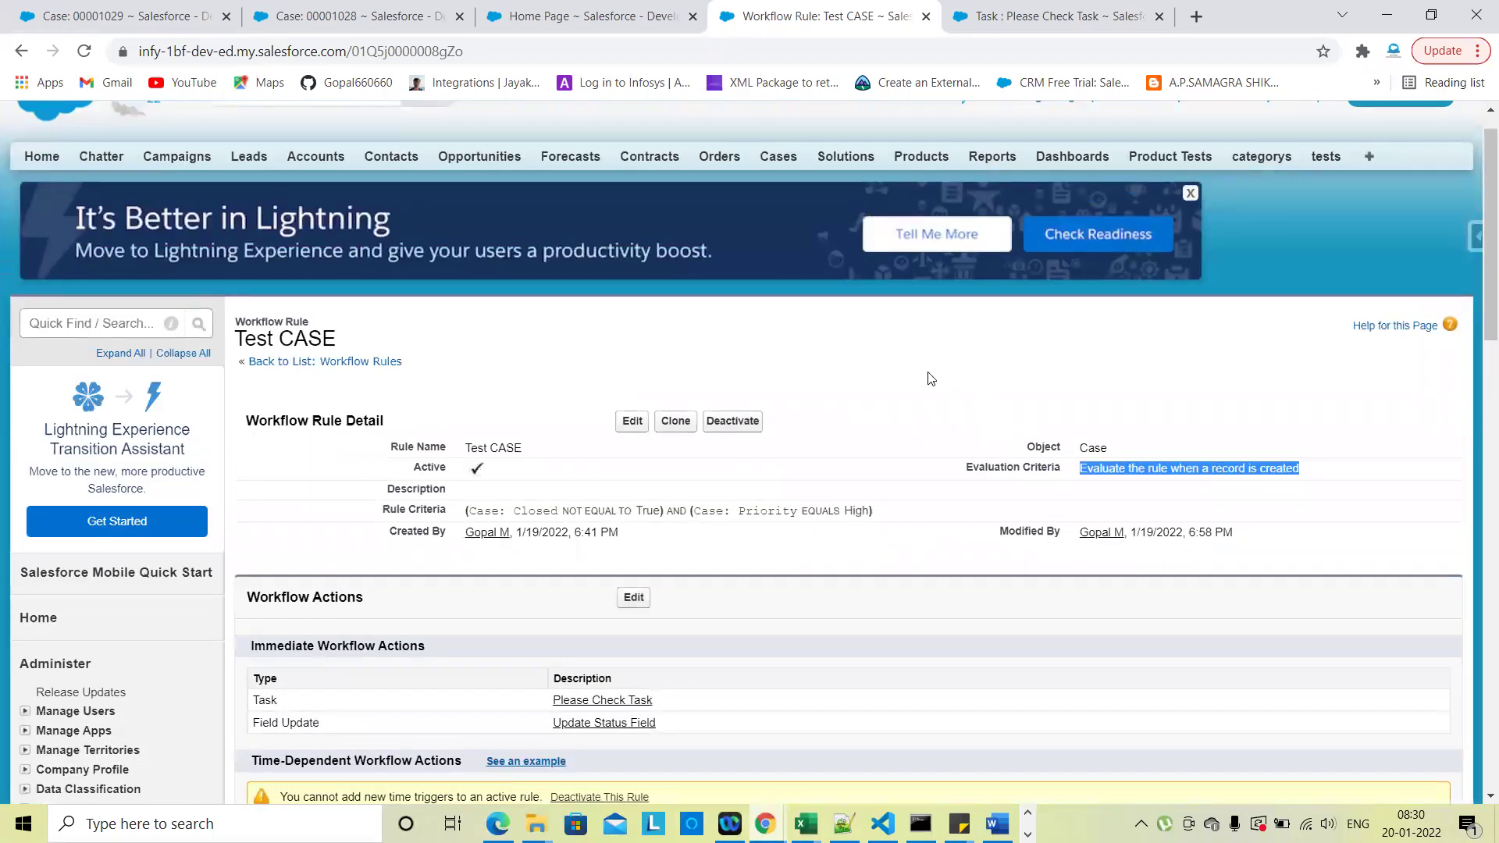
{"action": "left_click", "coordinate": [369, 233]}
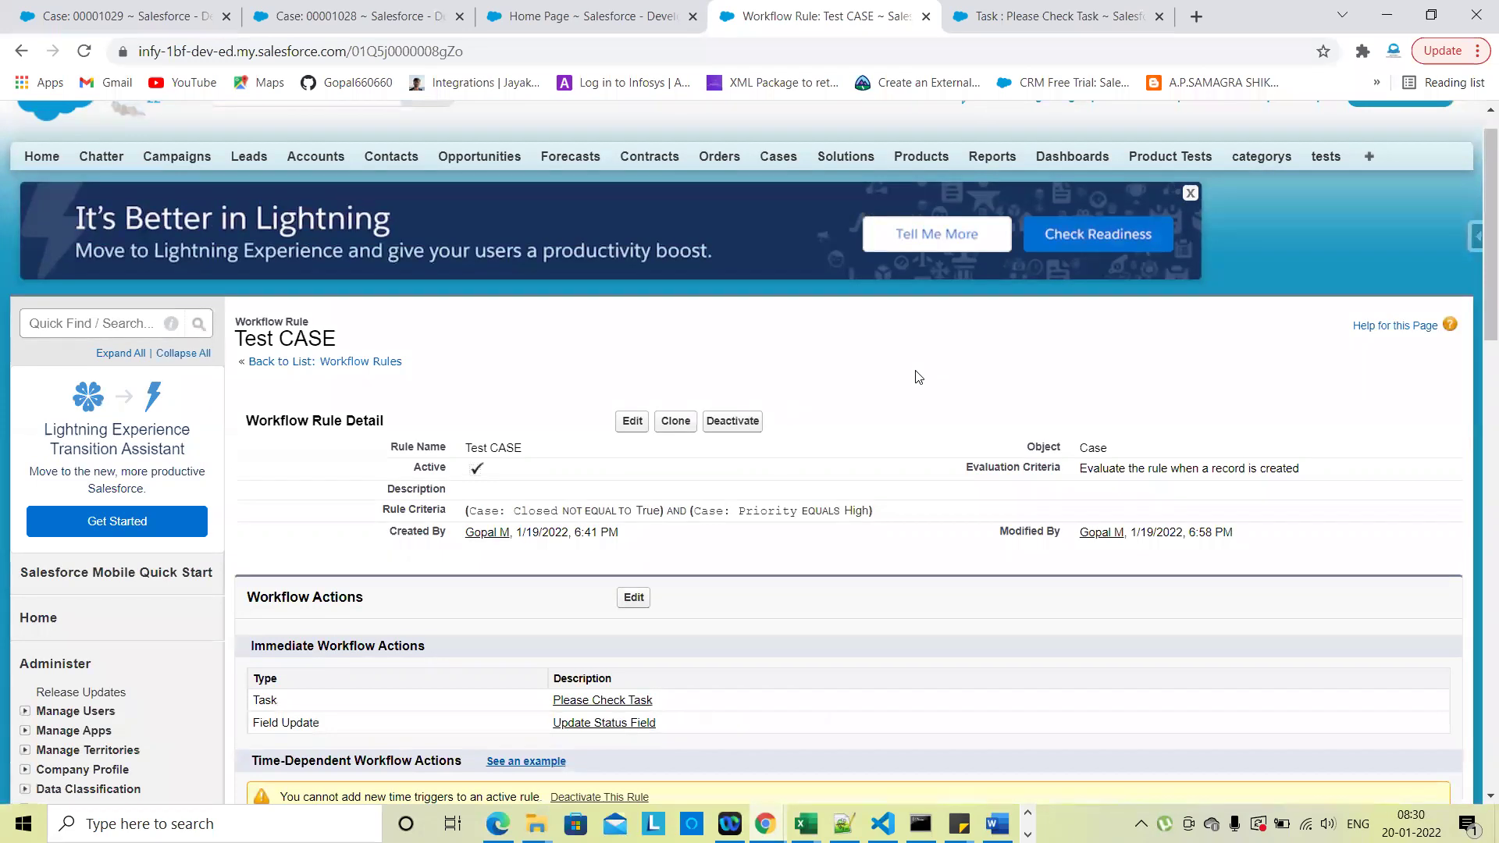
Clone the High-priority Phone case, save the copy, and check its status and open activities
{"action": "left_click", "coordinate": [101, 11]}
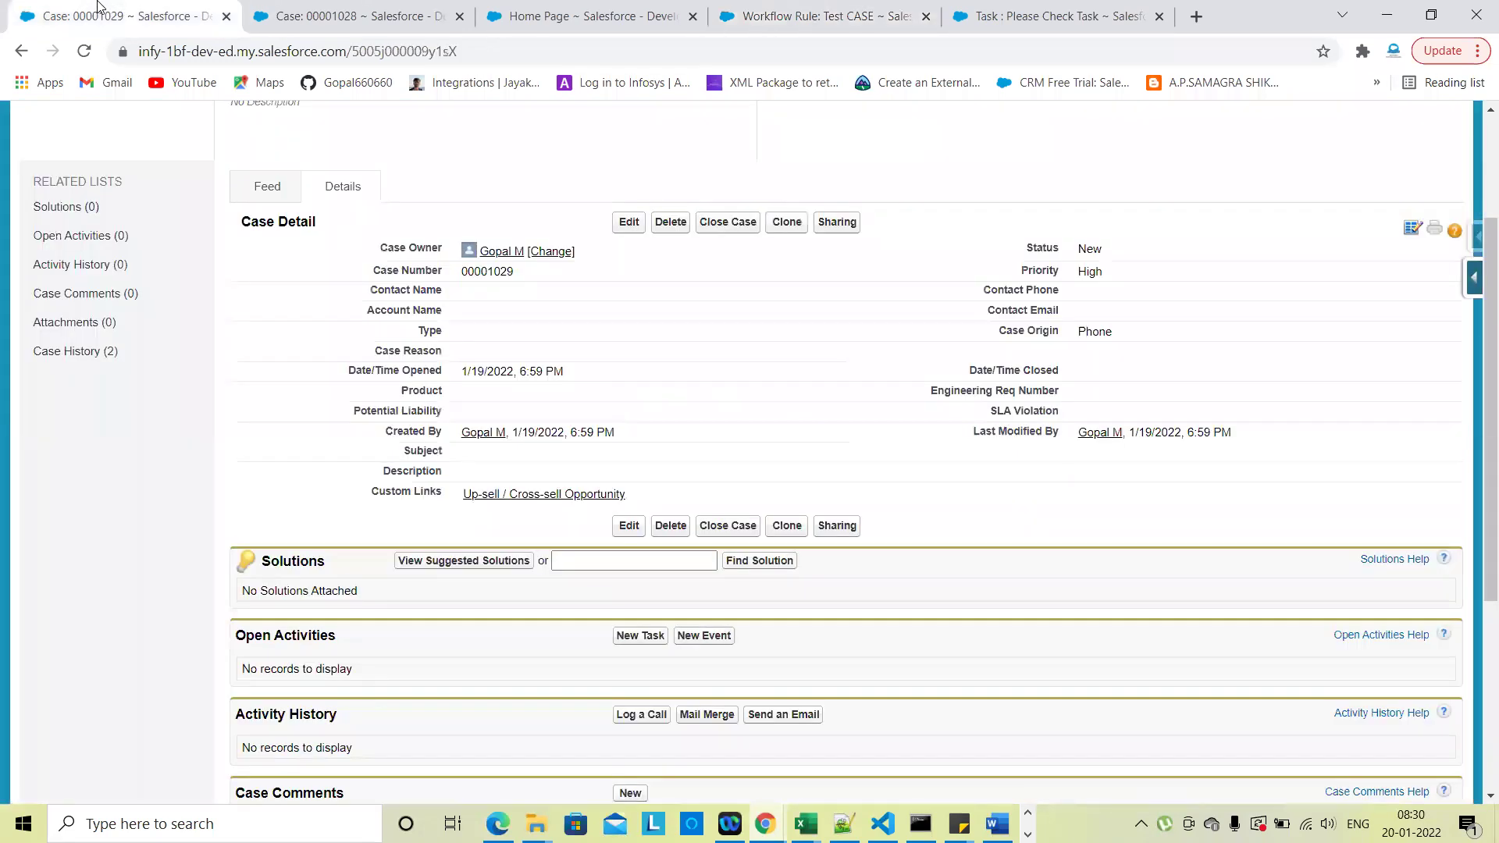
{"action": "left_click", "coordinate": [786, 222]}
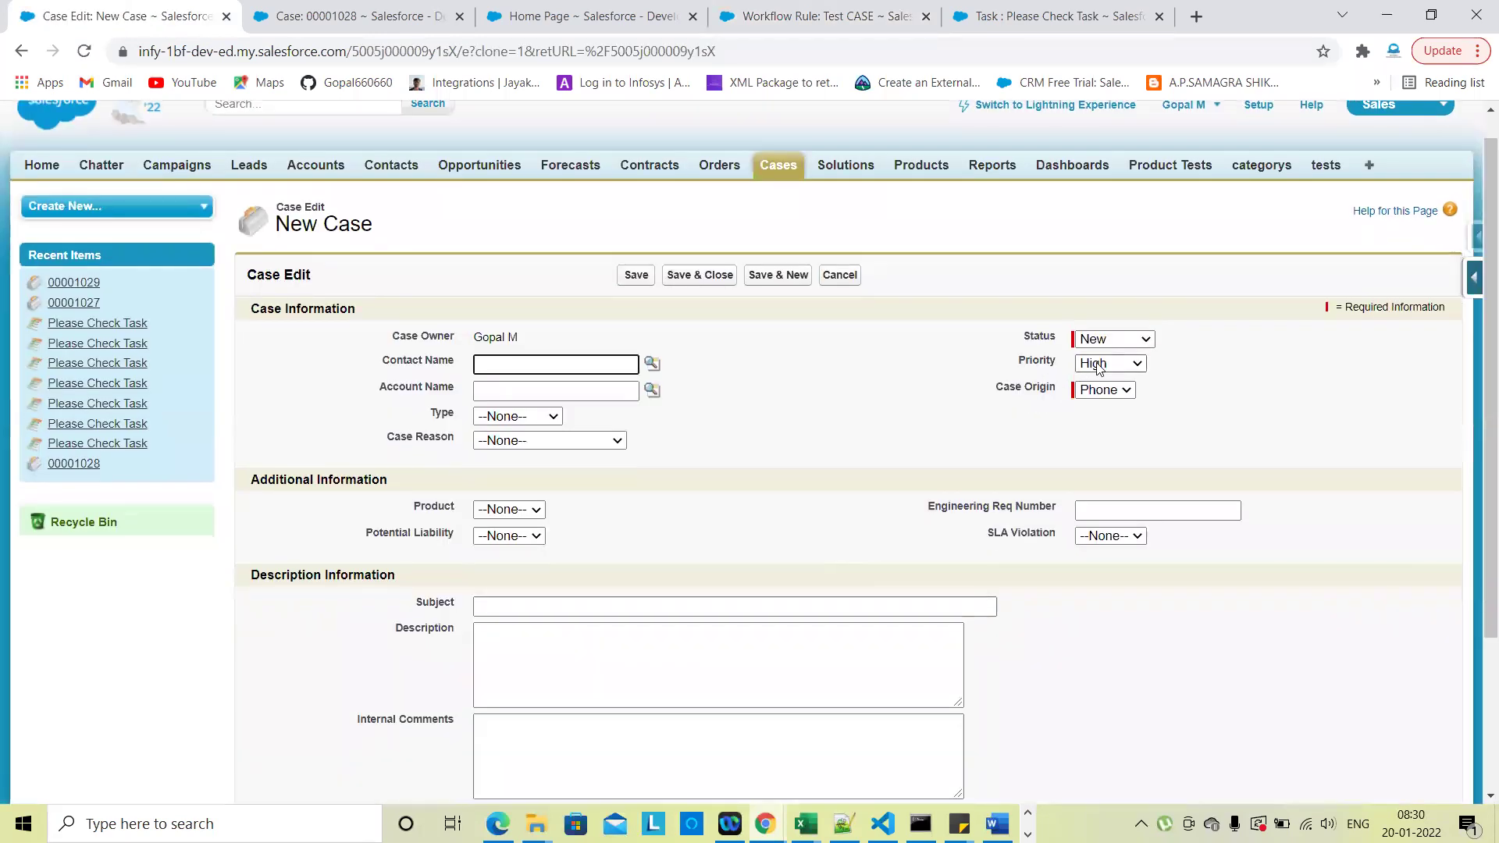
{"action": "left_click", "coordinate": [637, 275]}
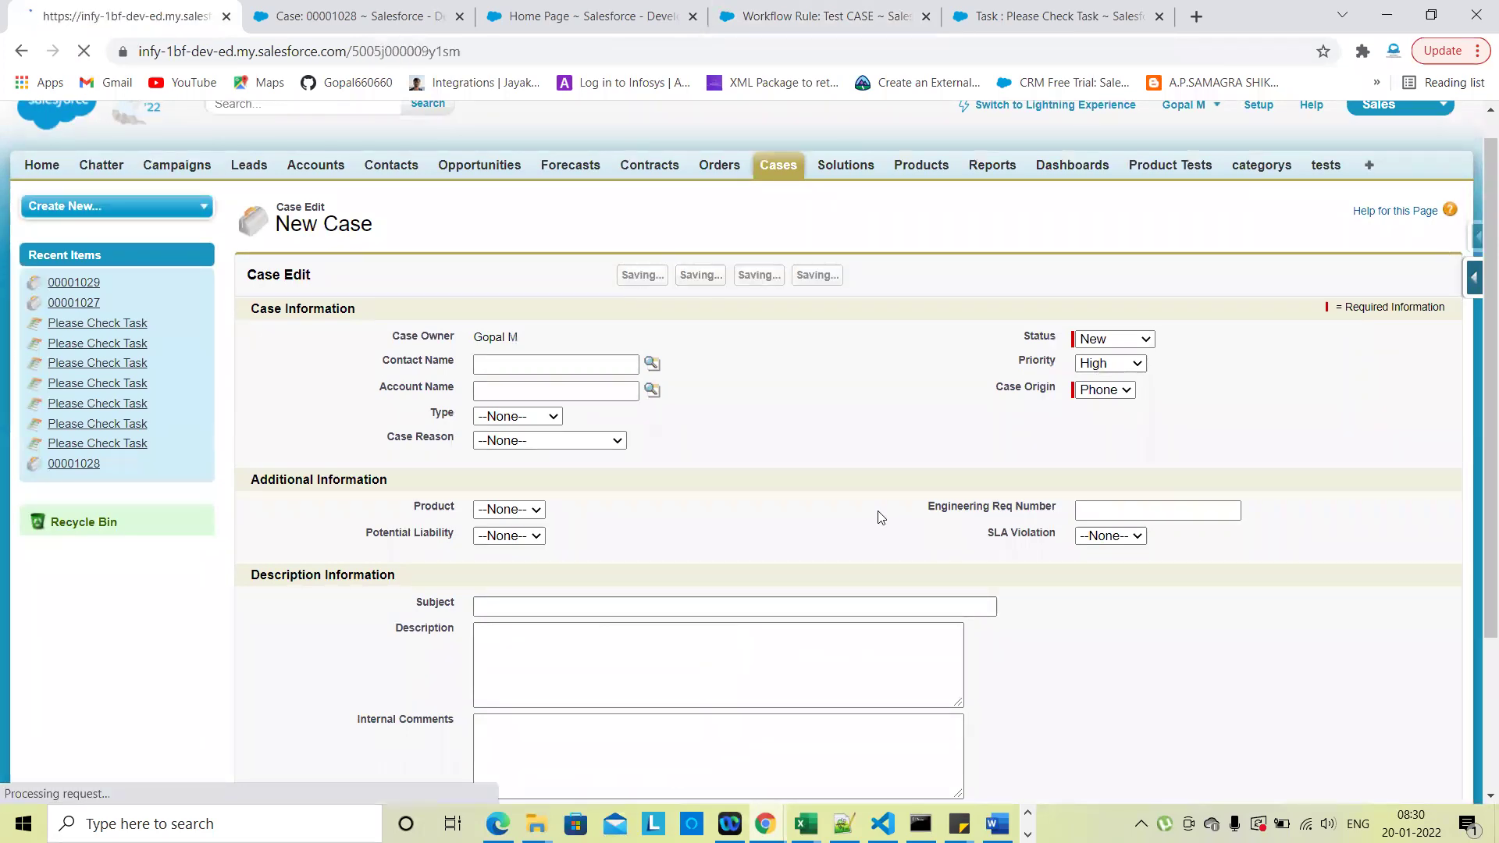
{"action": "scroll", "coordinate": [858, 566], "scroll_direction": "down", "scroll_amount": 1}
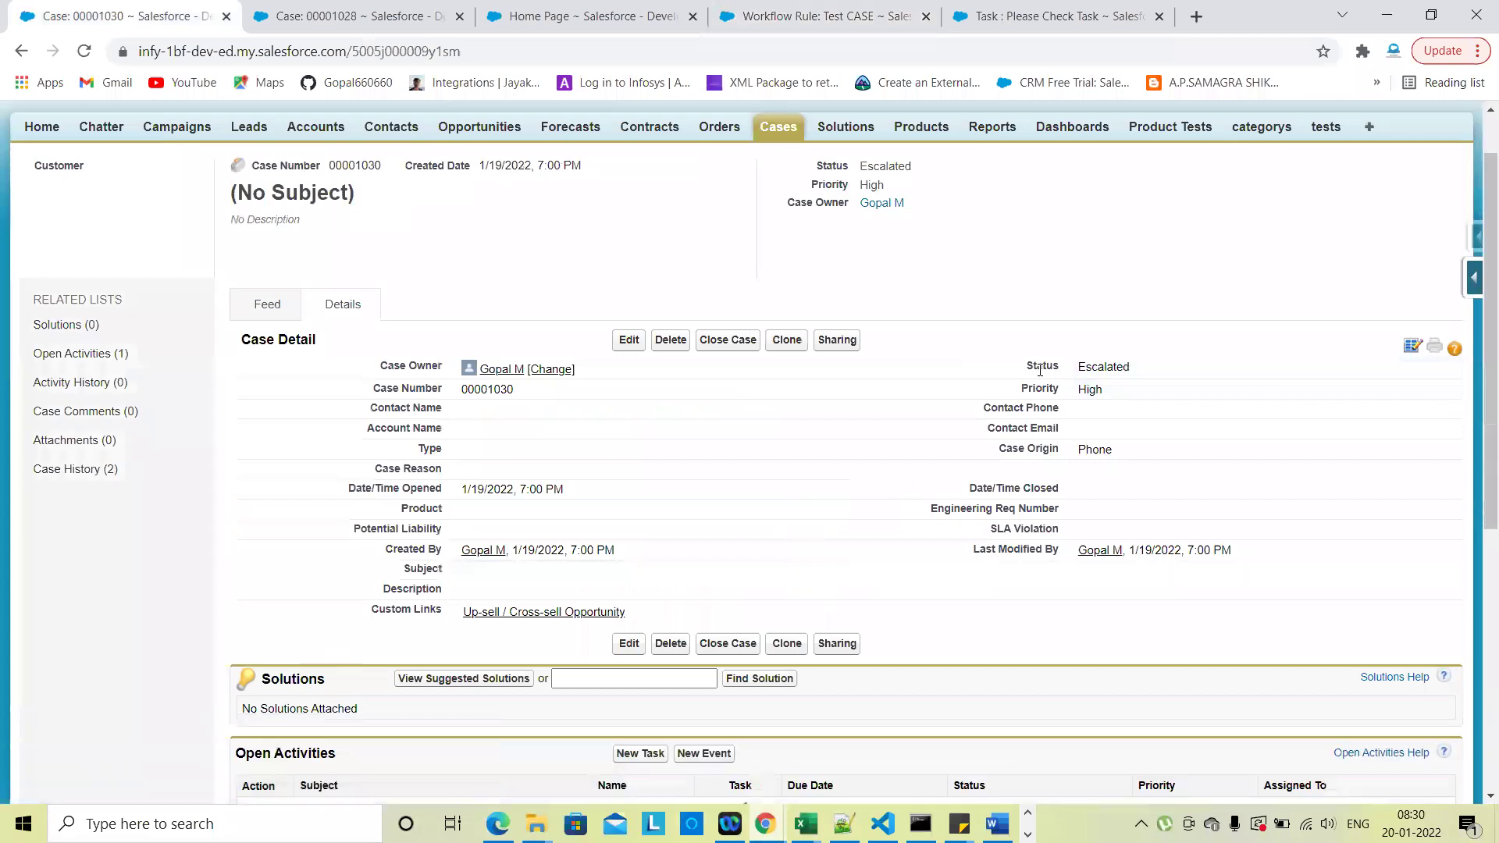
{"action": "scroll", "coordinate": [890, 468], "scroll_direction": "down", "scroll_amount": 4}
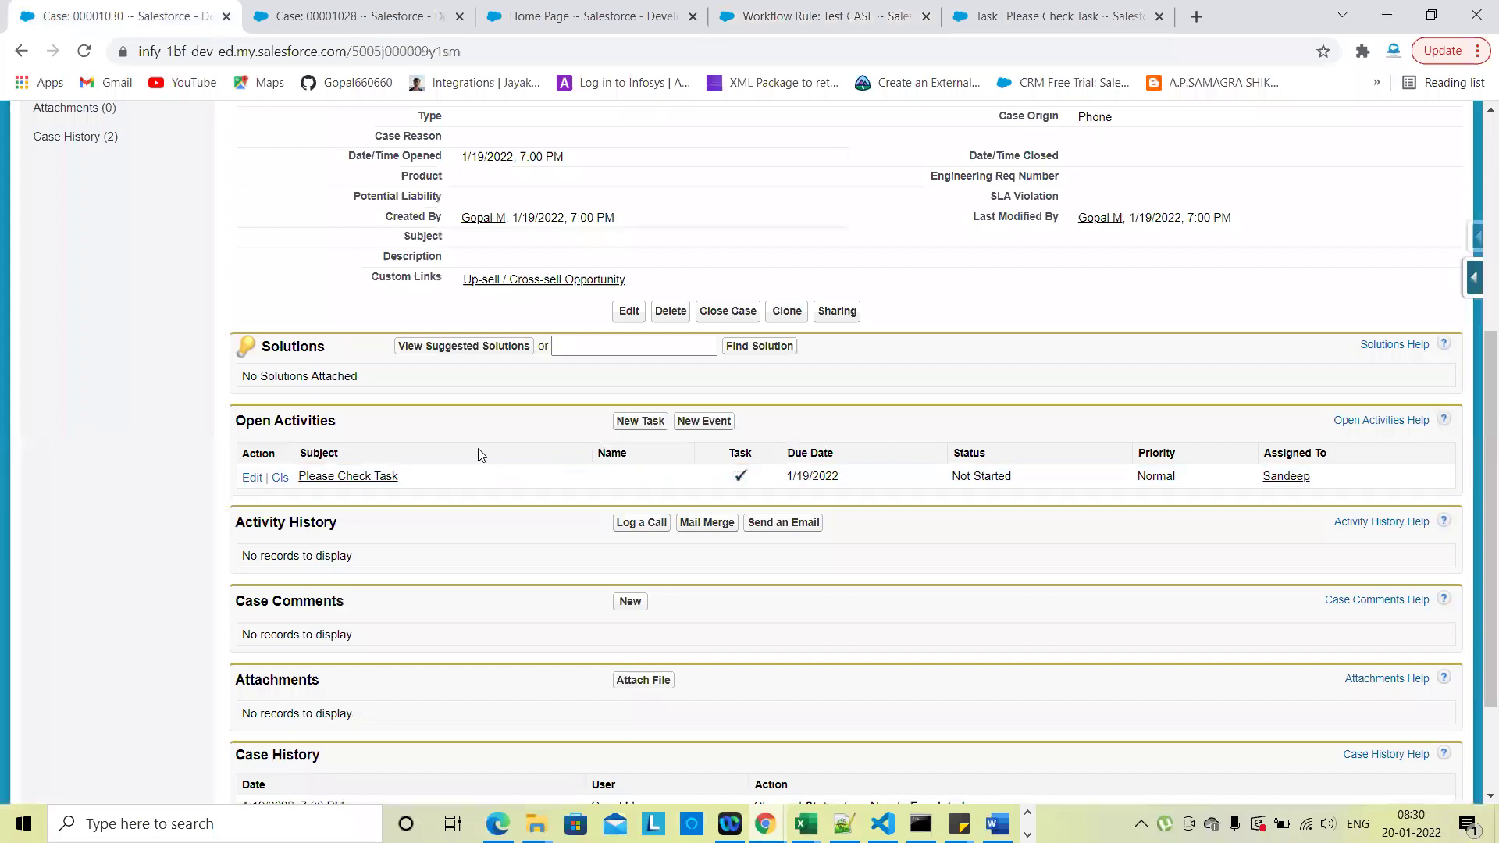
{"action": "scroll", "coordinate": [1002, 450], "scroll_direction": "up", "scroll_amount": 3}
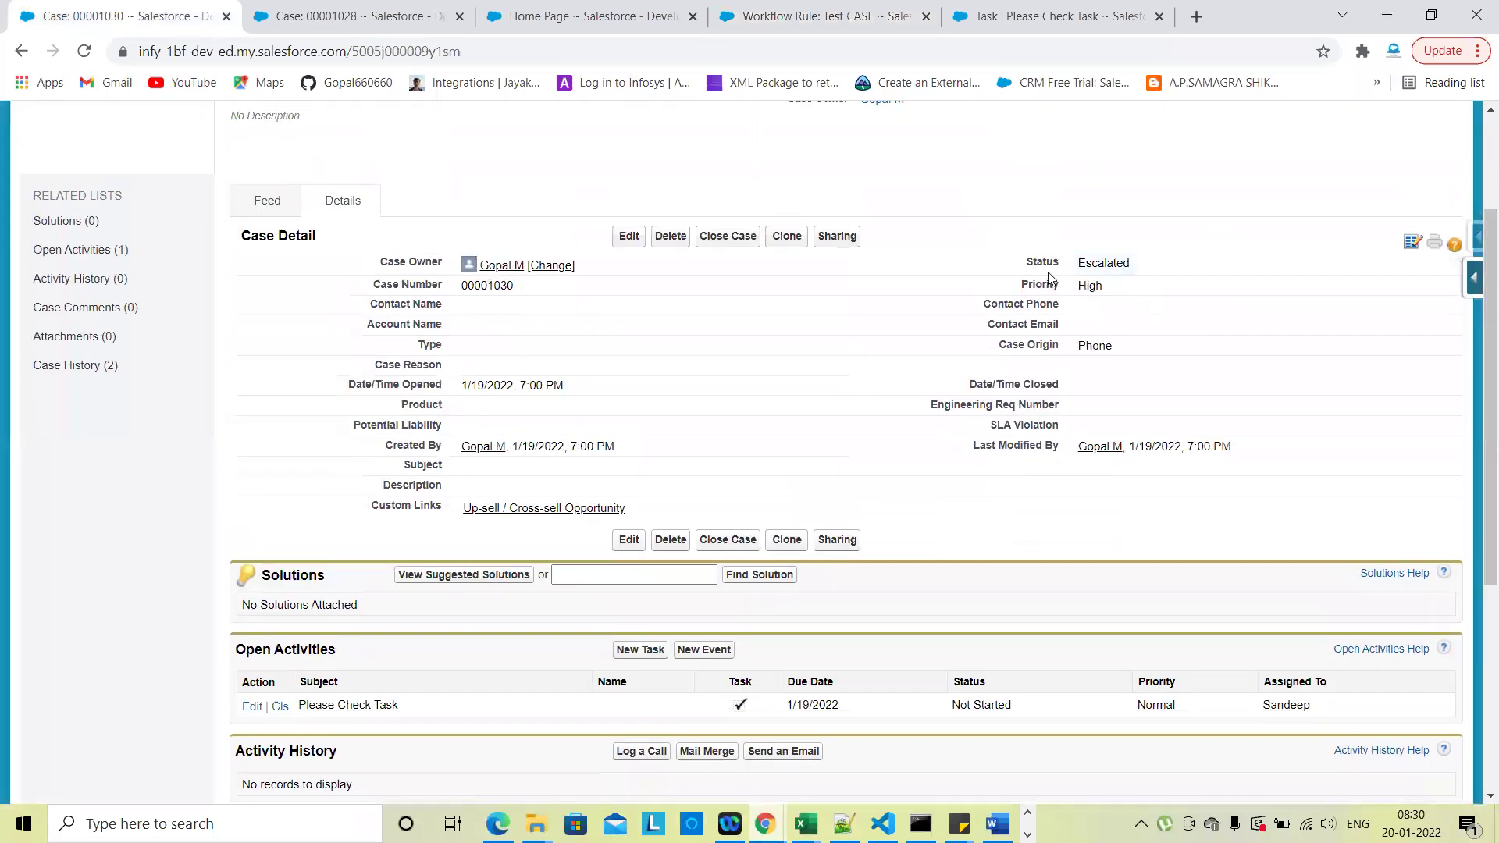
Edit the cloned case, setting its priority to Low and its status to New
{"action": "left_click", "coordinate": [629, 237]}
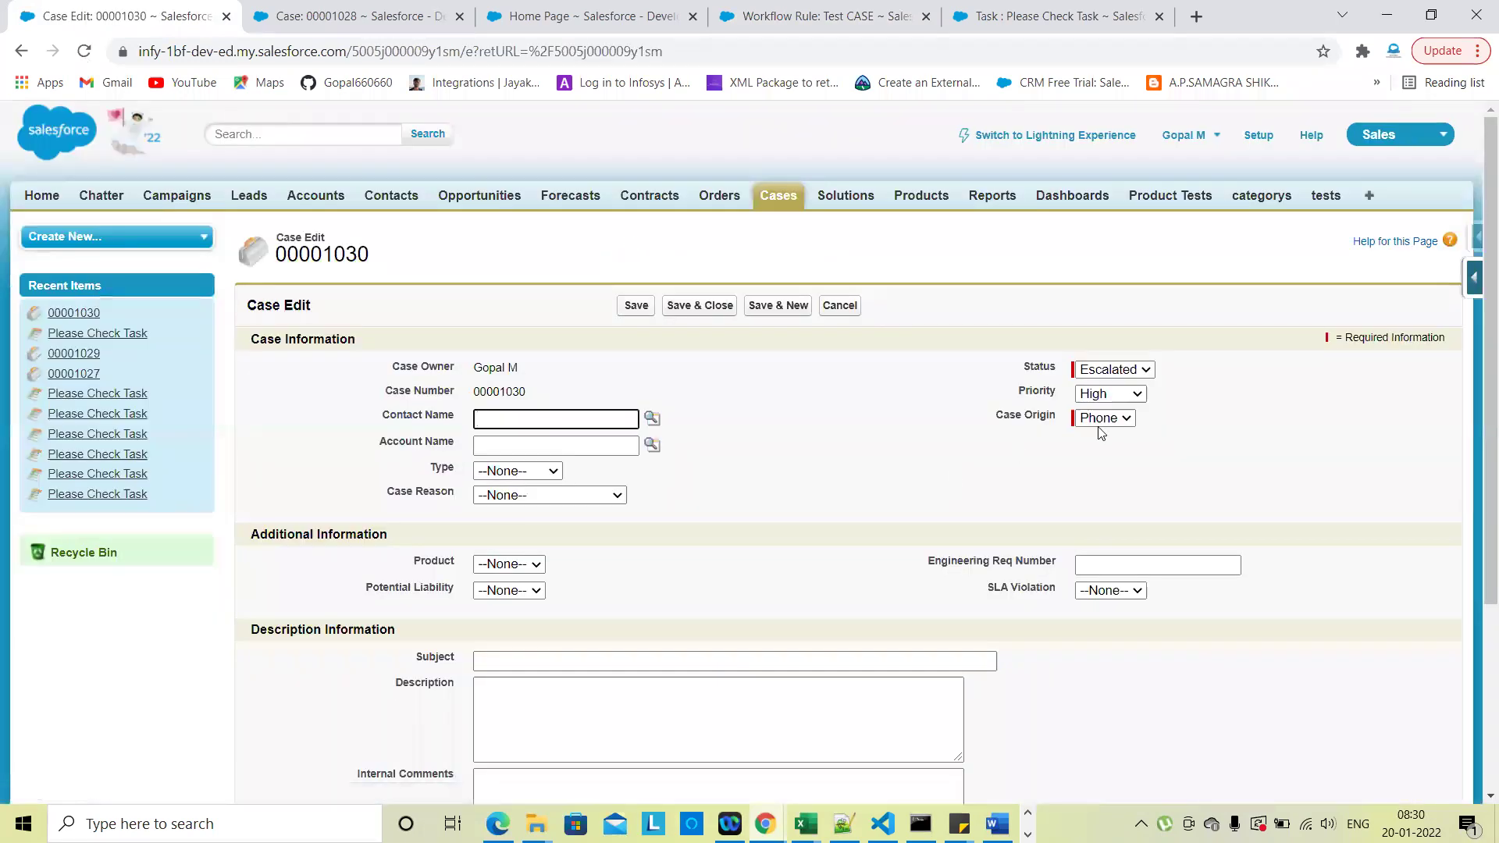
{"action": "left_click", "coordinate": [1107, 397]}
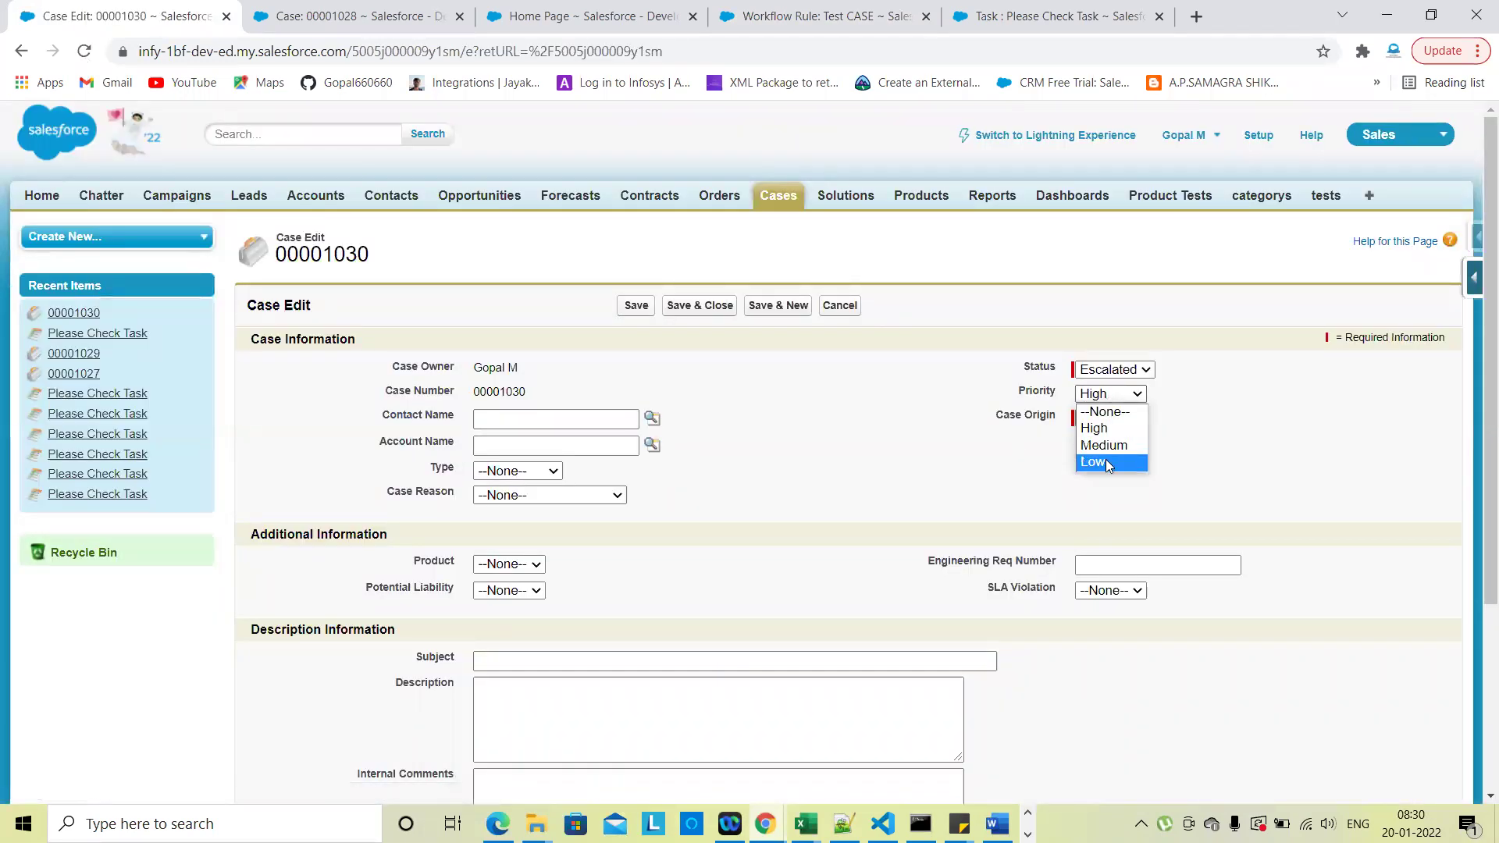
{"action": "left_click", "coordinate": [1102, 461]}
{"action": "left_click", "coordinate": [1106, 373]}
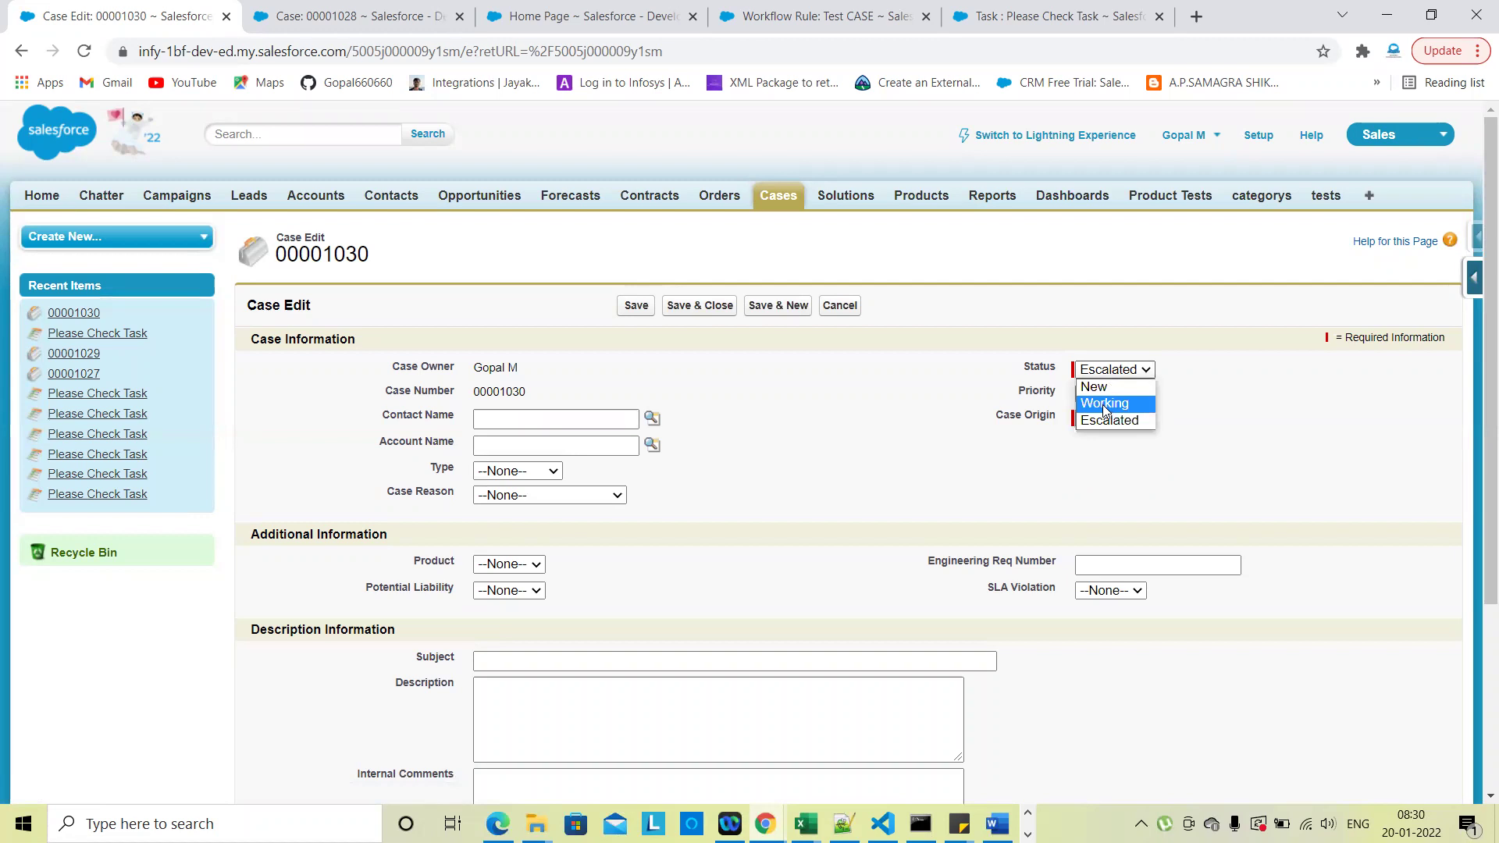
{"action": "left_click", "coordinate": [1105, 385]}
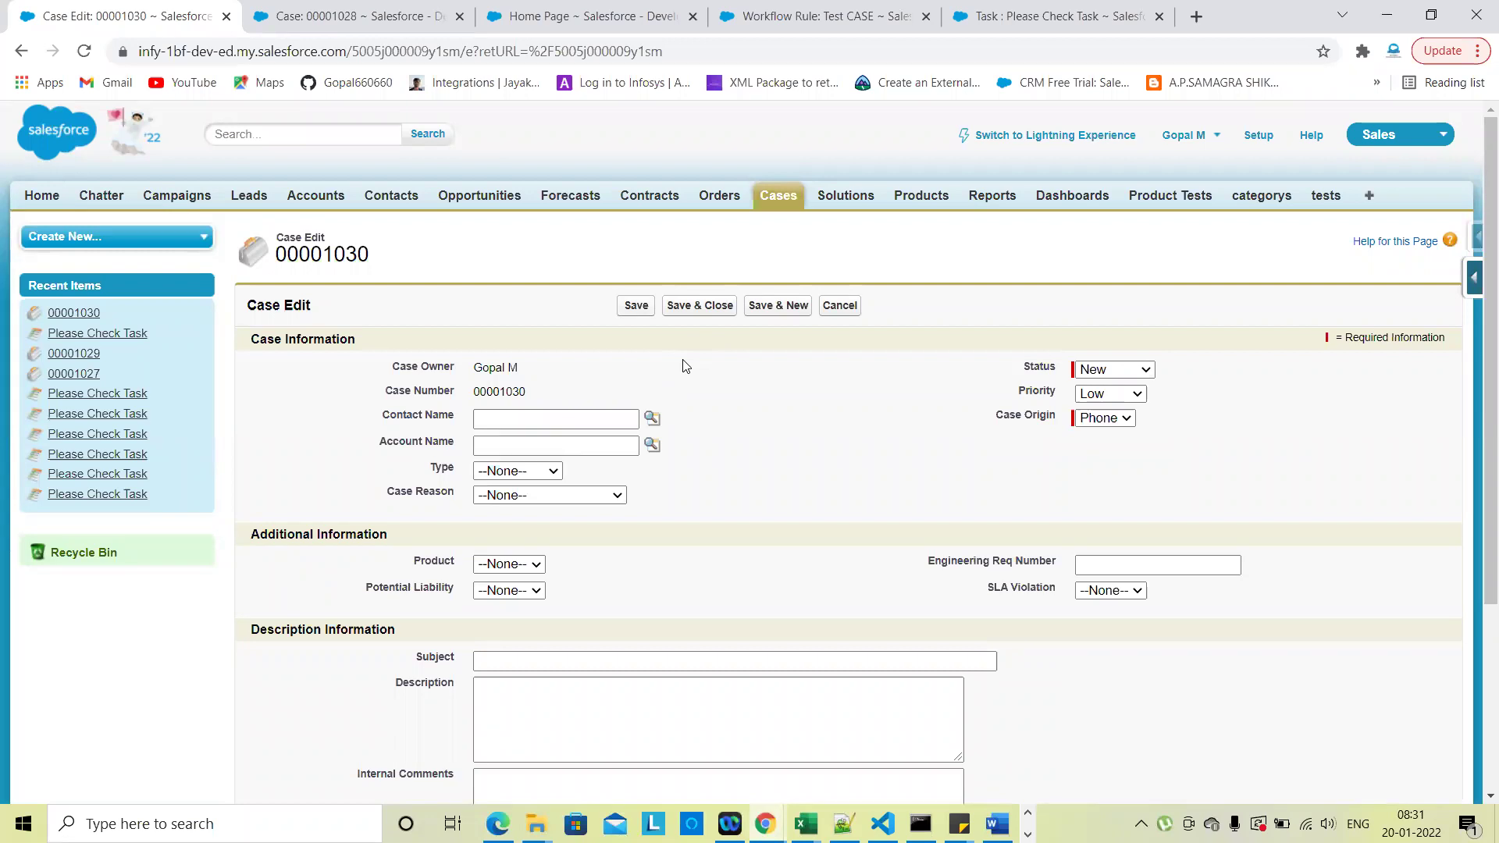
Set the cloned case's priority back to High, save it, and check its status and open activities
{"action": "left_click", "coordinate": [1120, 396]}
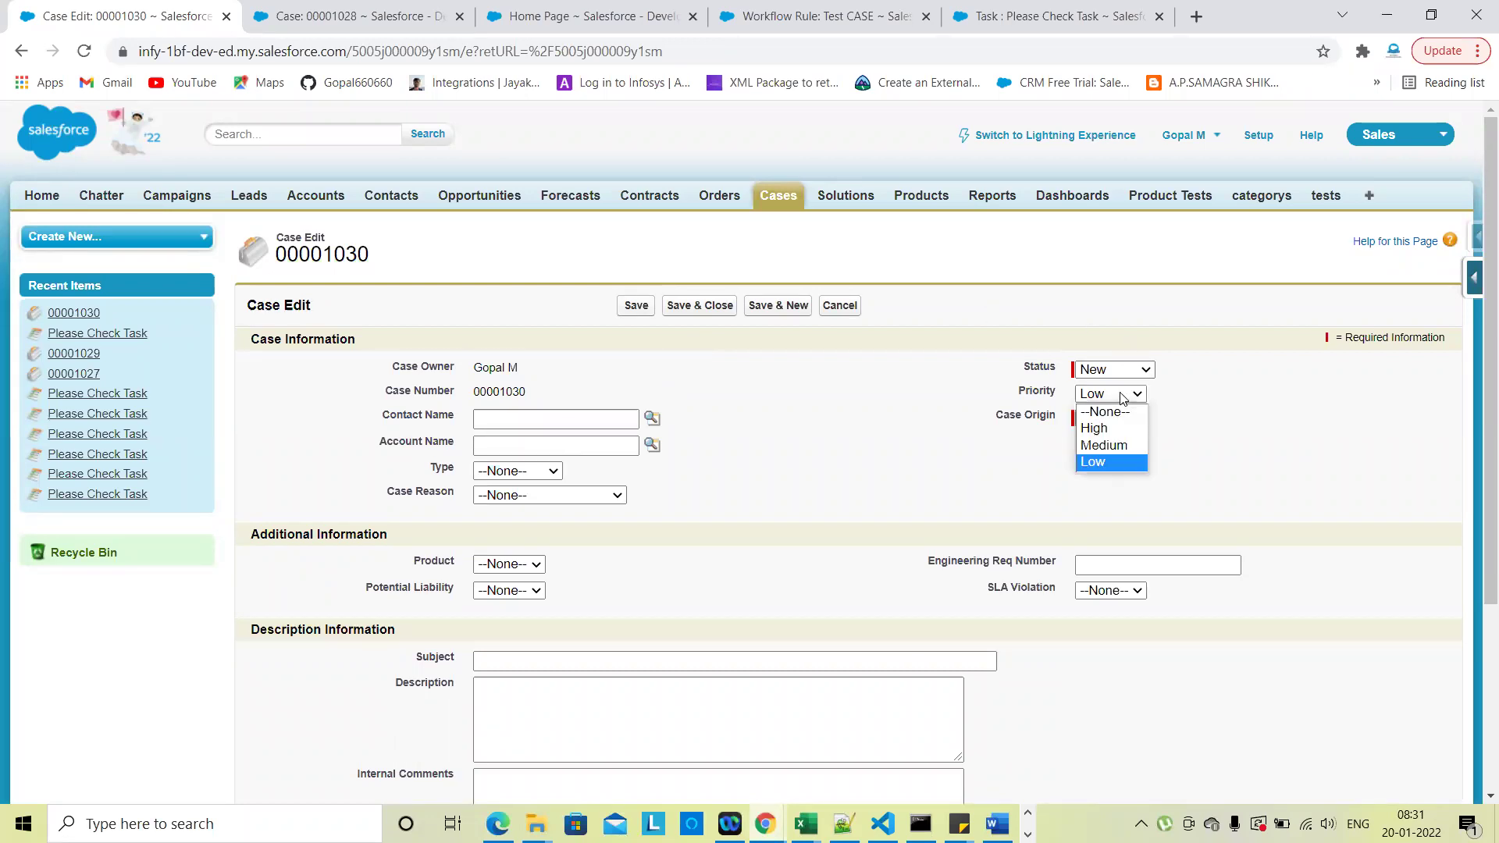
{"action": "left_click", "coordinate": [1110, 428]}
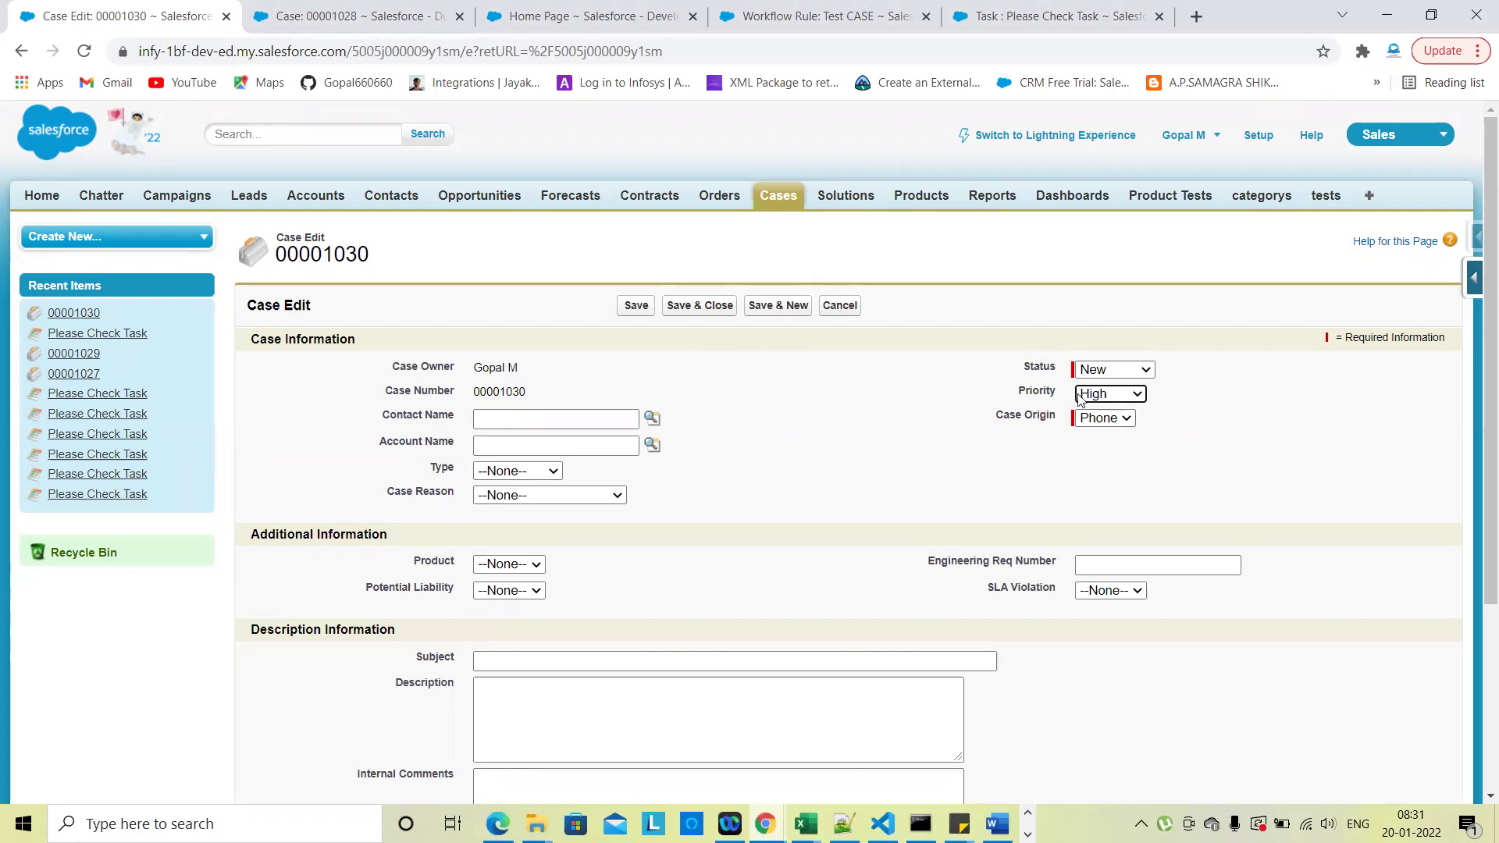
{"action": "left_click", "coordinate": [879, 447]}
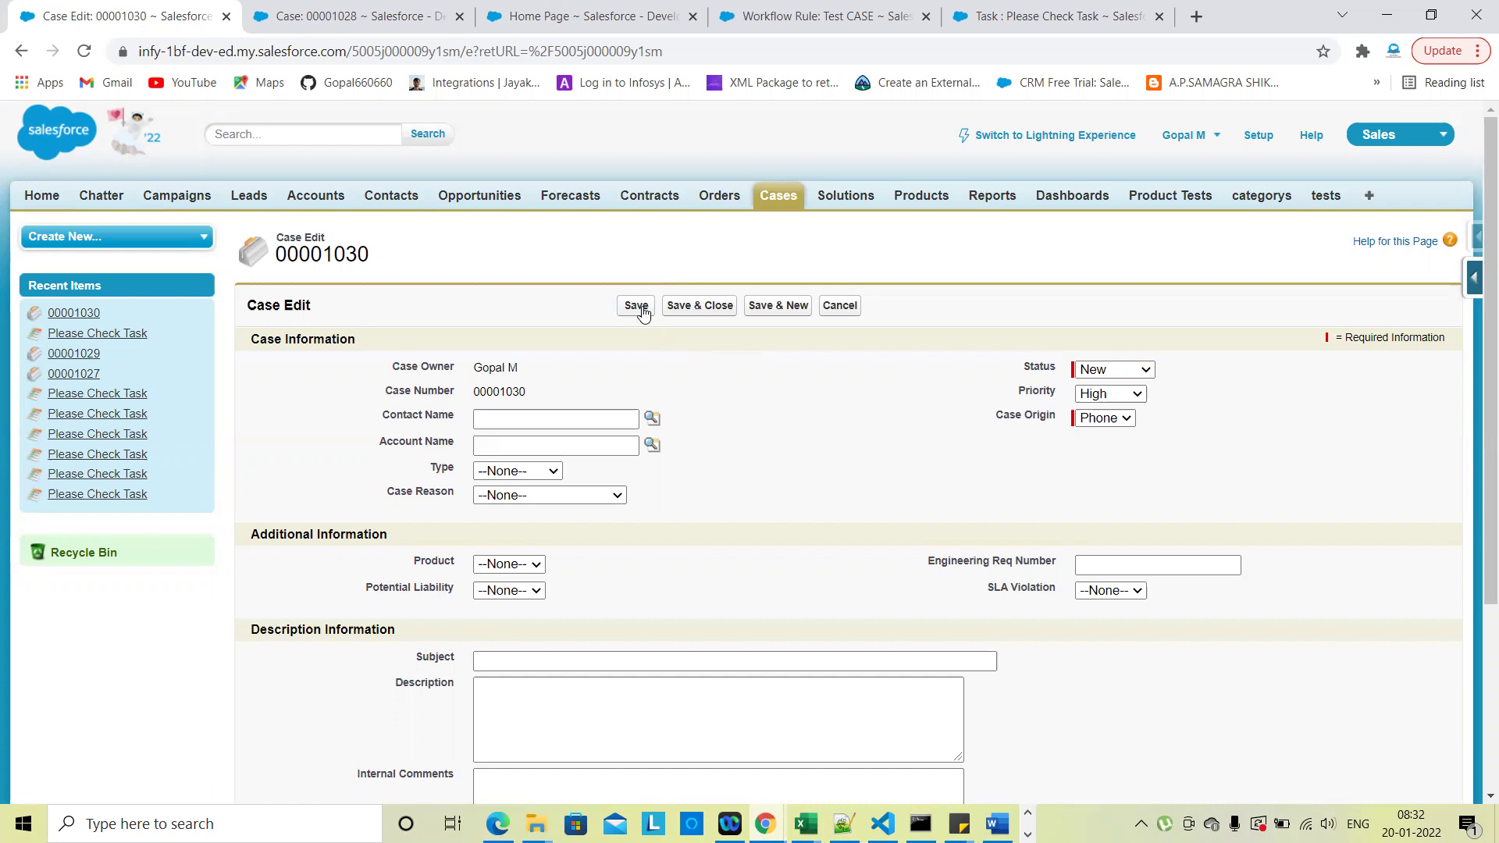
{"action": "left_click", "coordinate": [638, 306]}
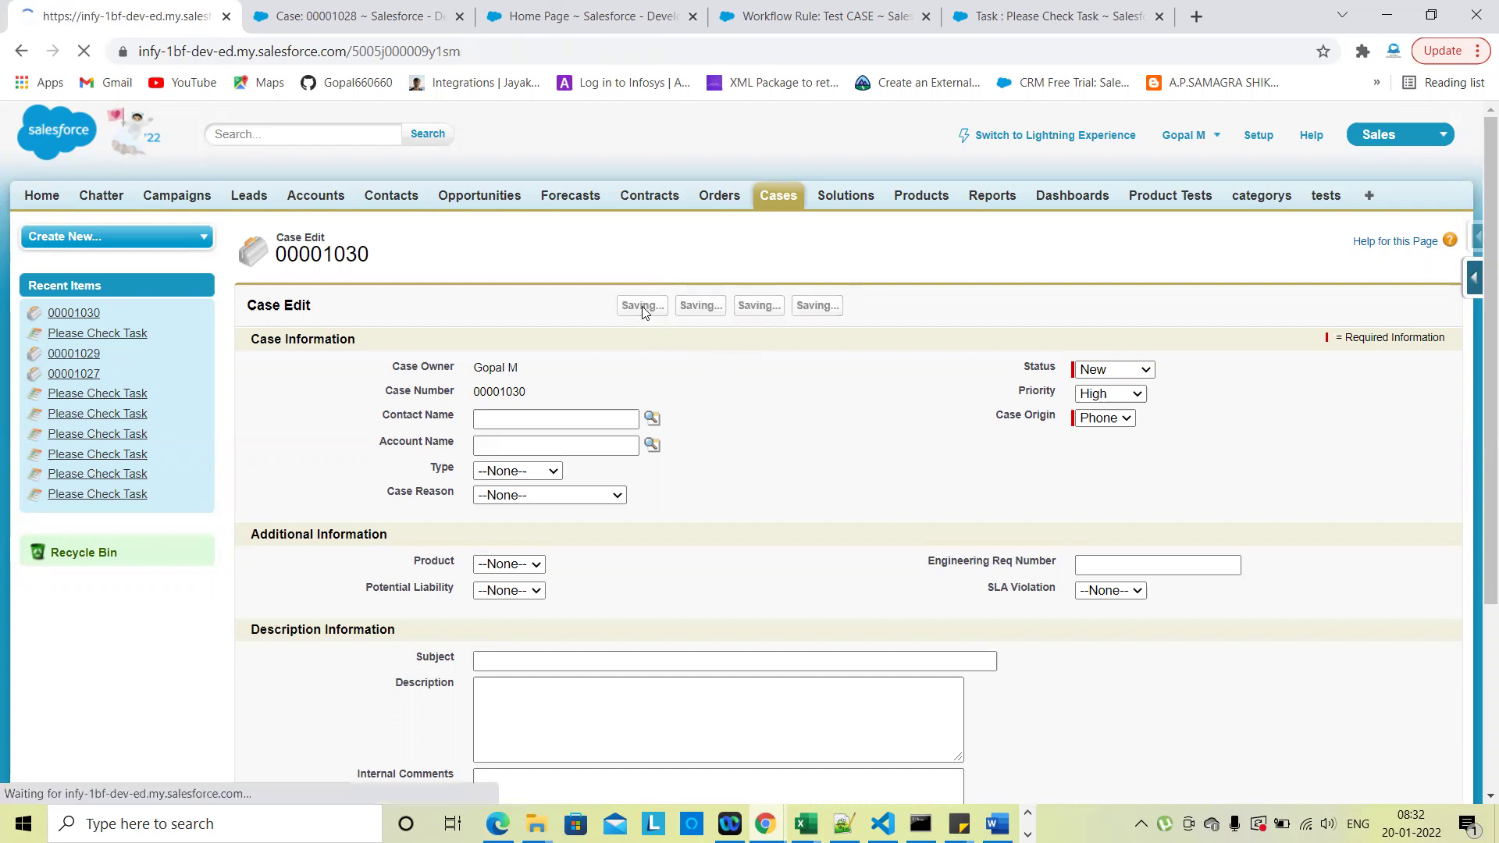
{"action": "scroll", "coordinate": [918, 552], "scroll_direction": "down", "scroll_amount": 1}
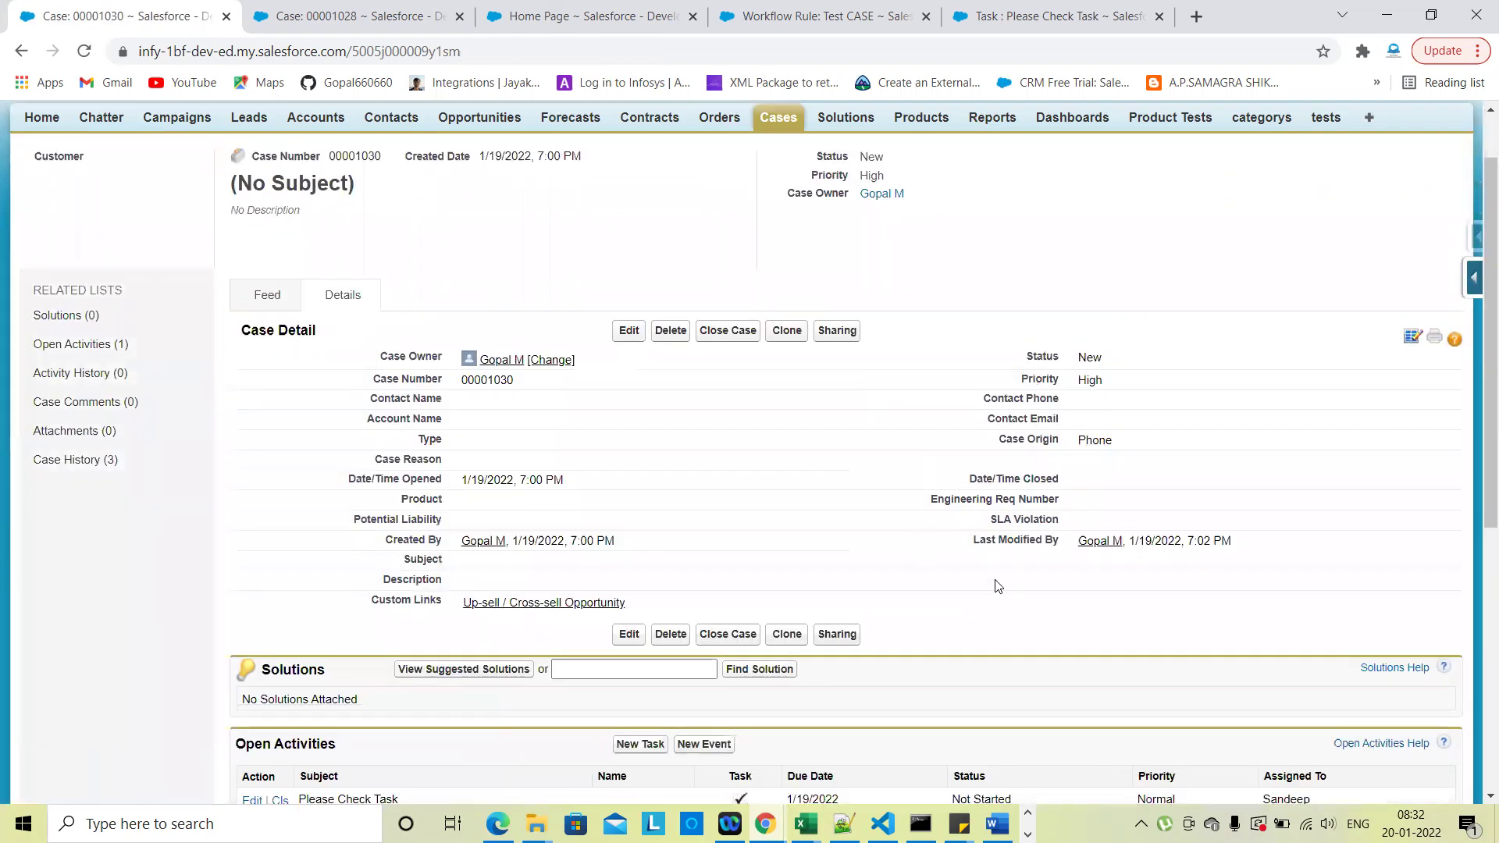
{"action": "scroll", "coordinate": [998, 586], "scroll_direction": "down", "scroll_amount": 5}
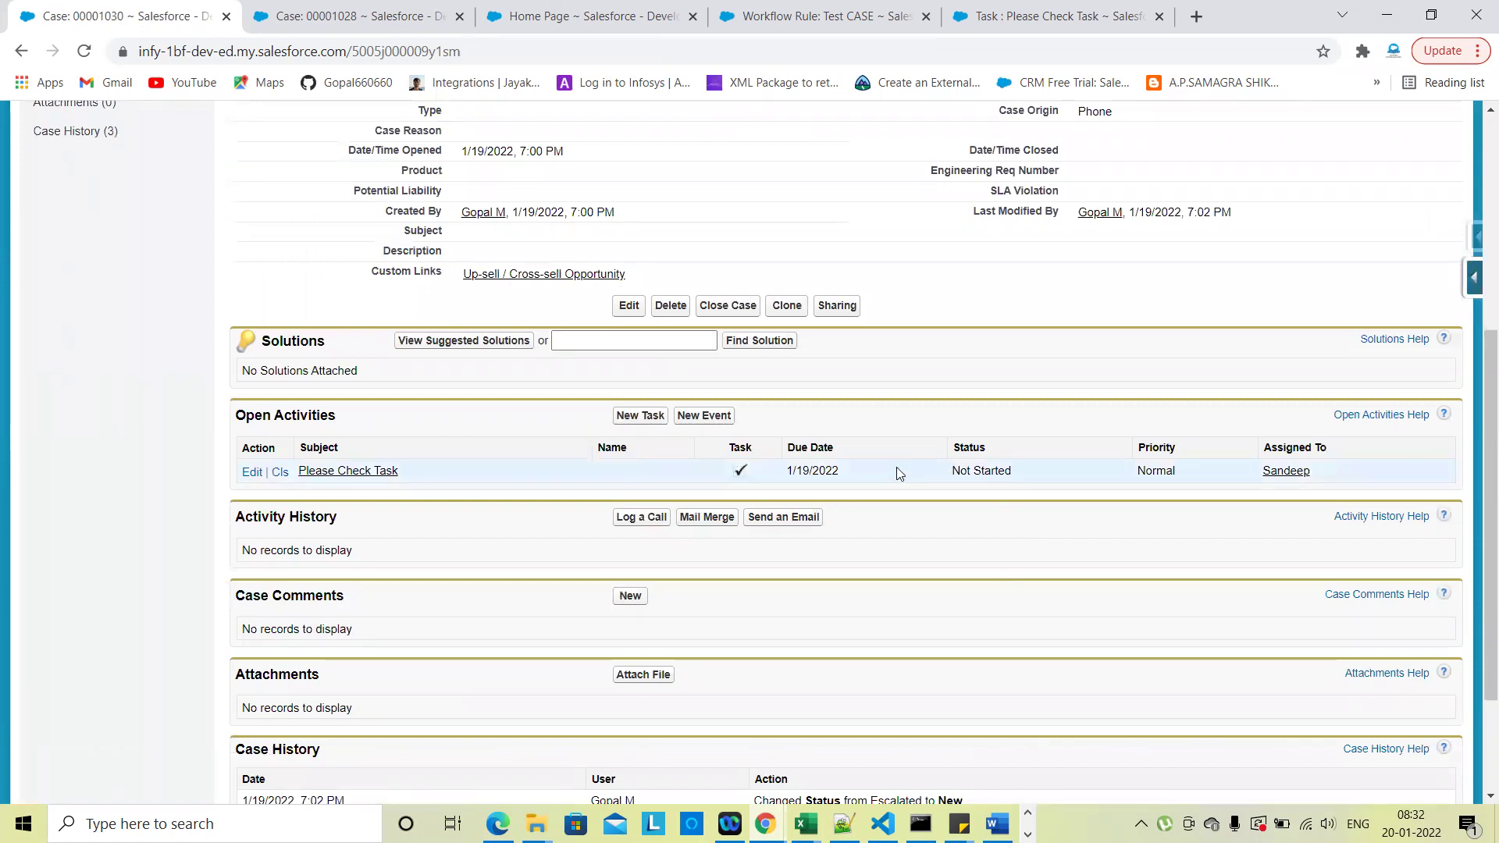
{"action": "scroll", "coordinate": [896, 468], "scroll_direction": "up", "scroll_amount": 5}
Set the Test CASE workflow rule's evaluation criteria to "created, and every time it's edited" and save the rule
{"action": "left_click", "coordinate": [793, 8]}
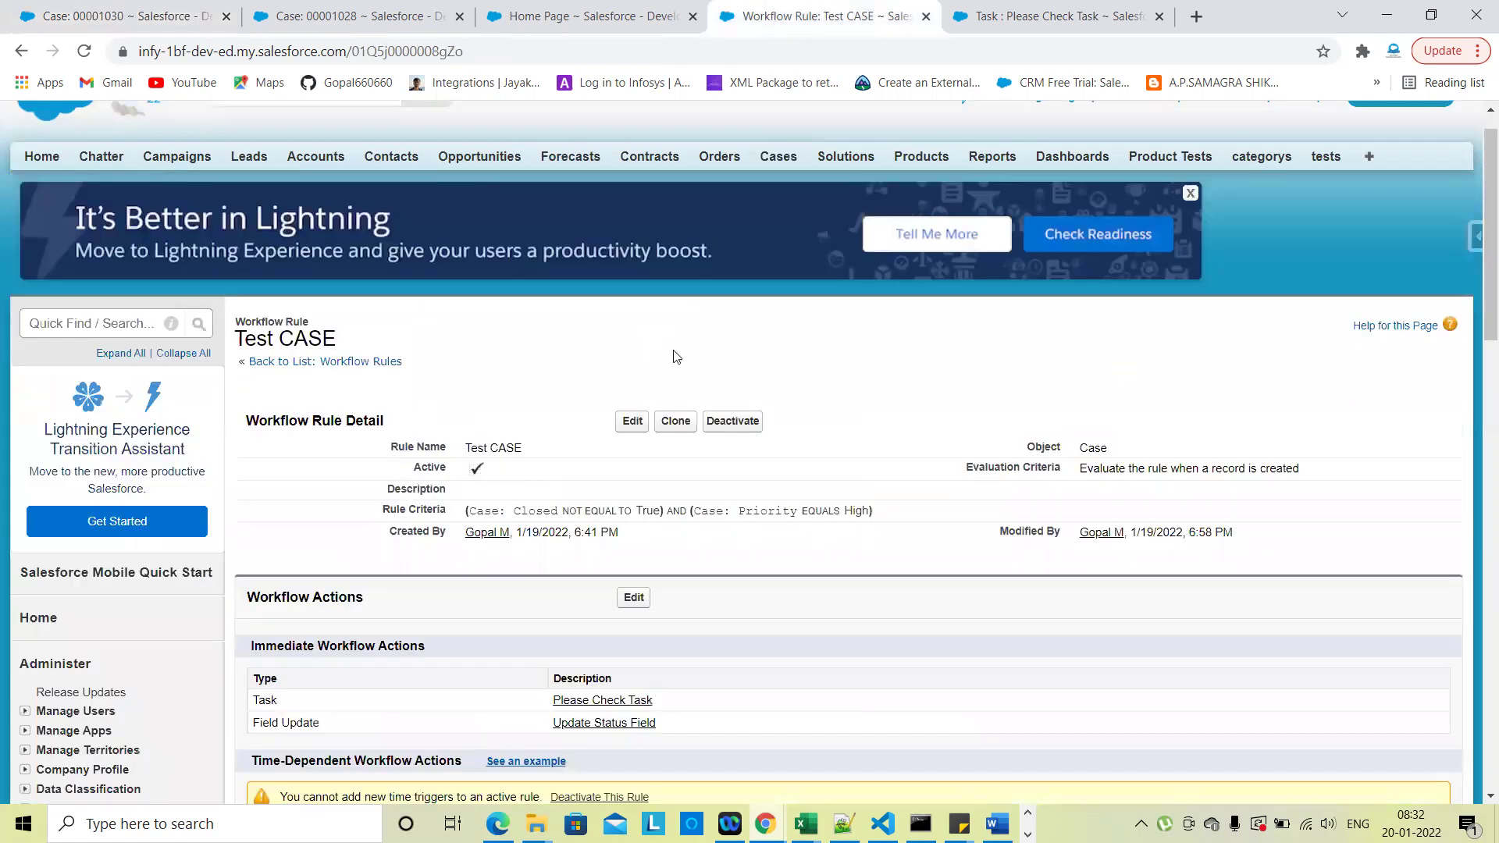
{"action": "left_click", "coordinate": [633, 422]}
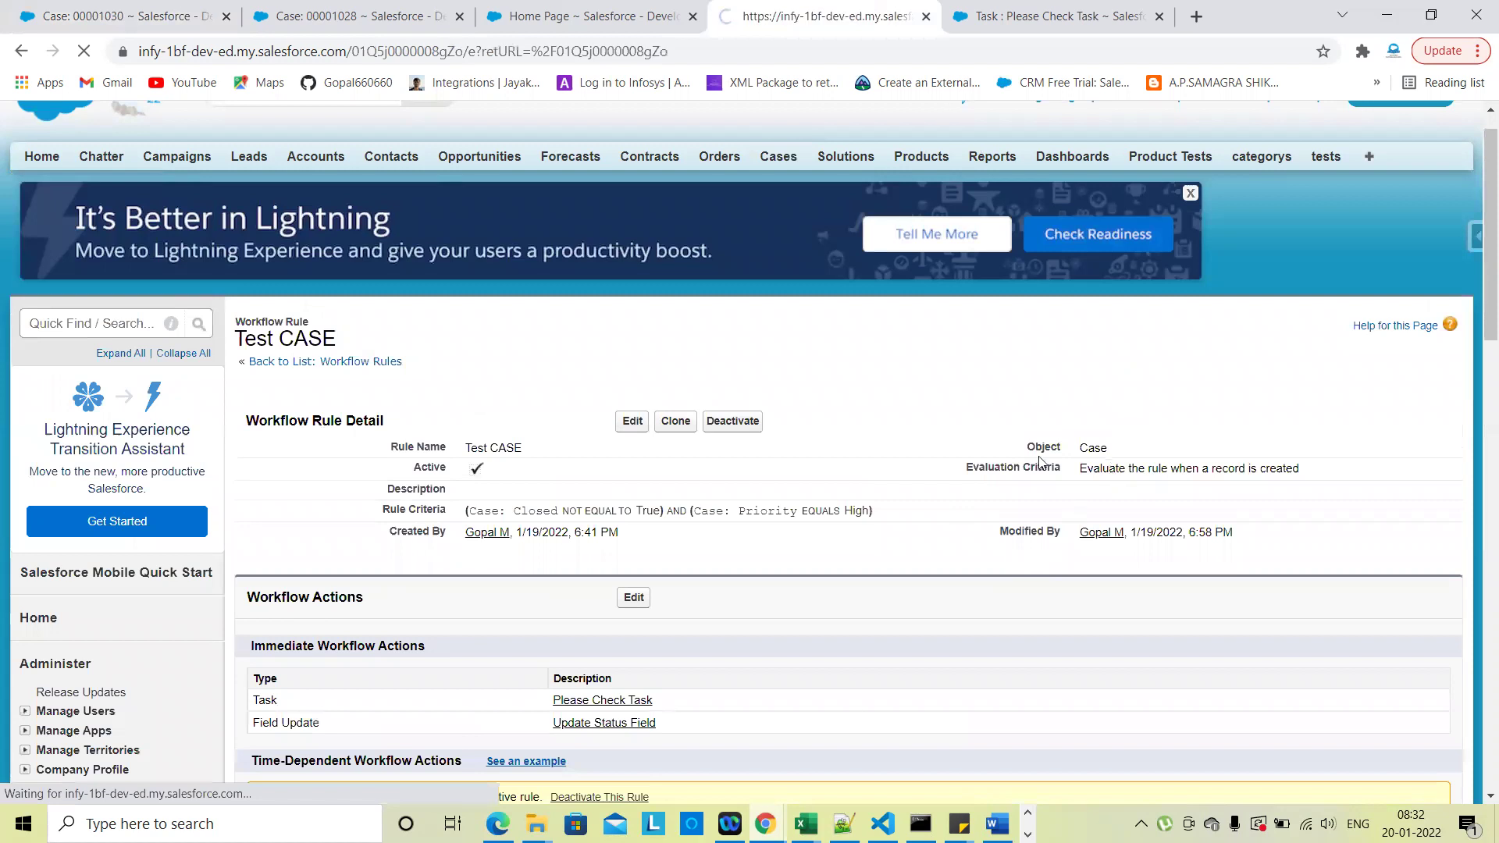
{"action": "left_click", "coordinate": [625, 462]}
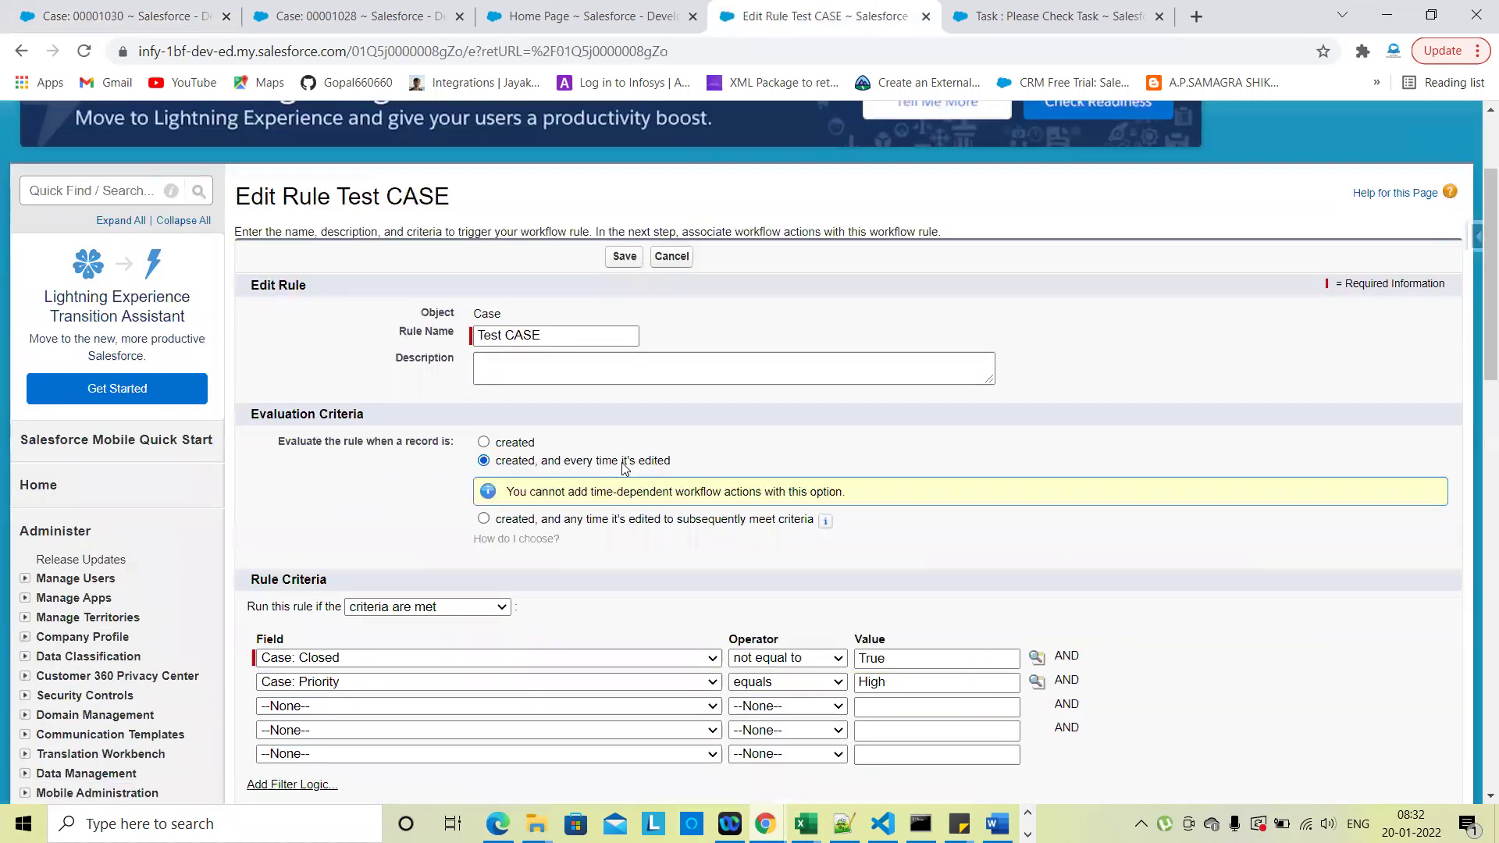
{"action": "left_click", "coordinate": [624, 257]}
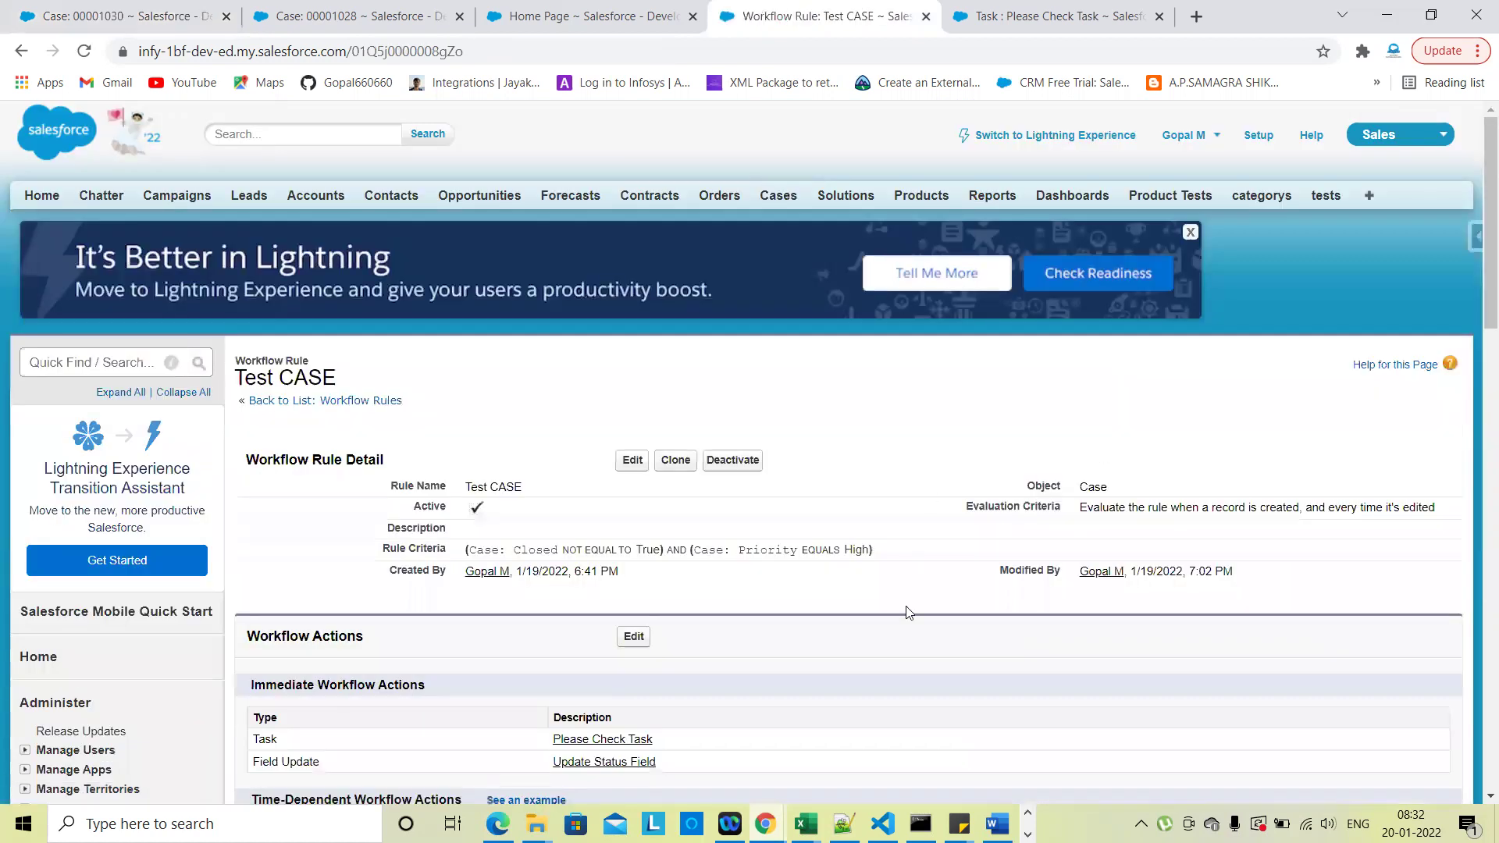
{"action": "scroll", "coordinate": [909, 577], "scroll_direction": "down", "scroll_amount": 1}
Open the cloned case for editing, save it without changing any field, and check its status and open activities
{"action": "left_click", "coordinate": [173, 11]}
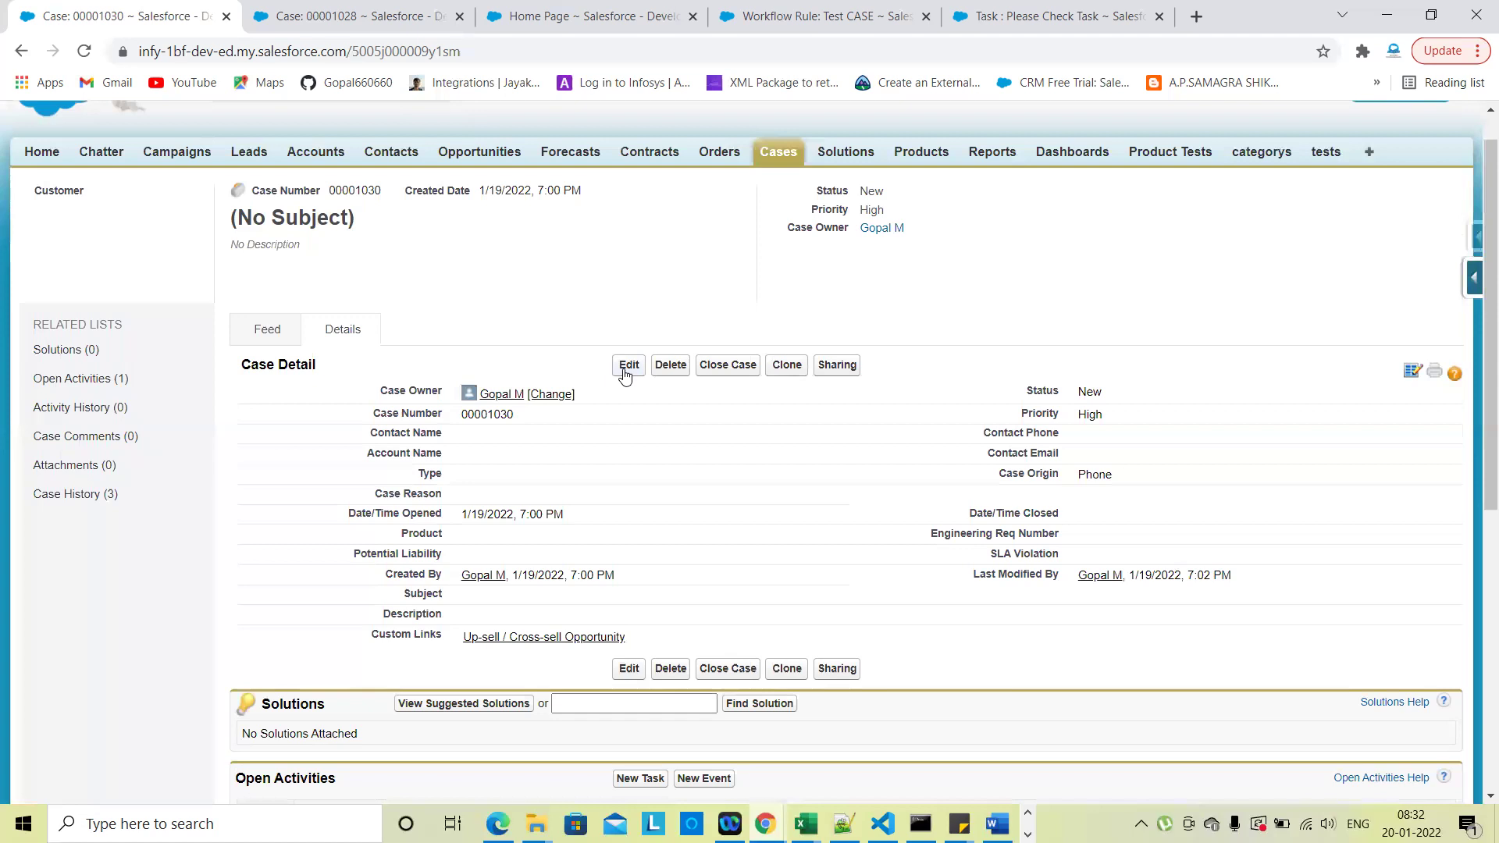
{"action": "left_click", "coordinate": [626, 366]}
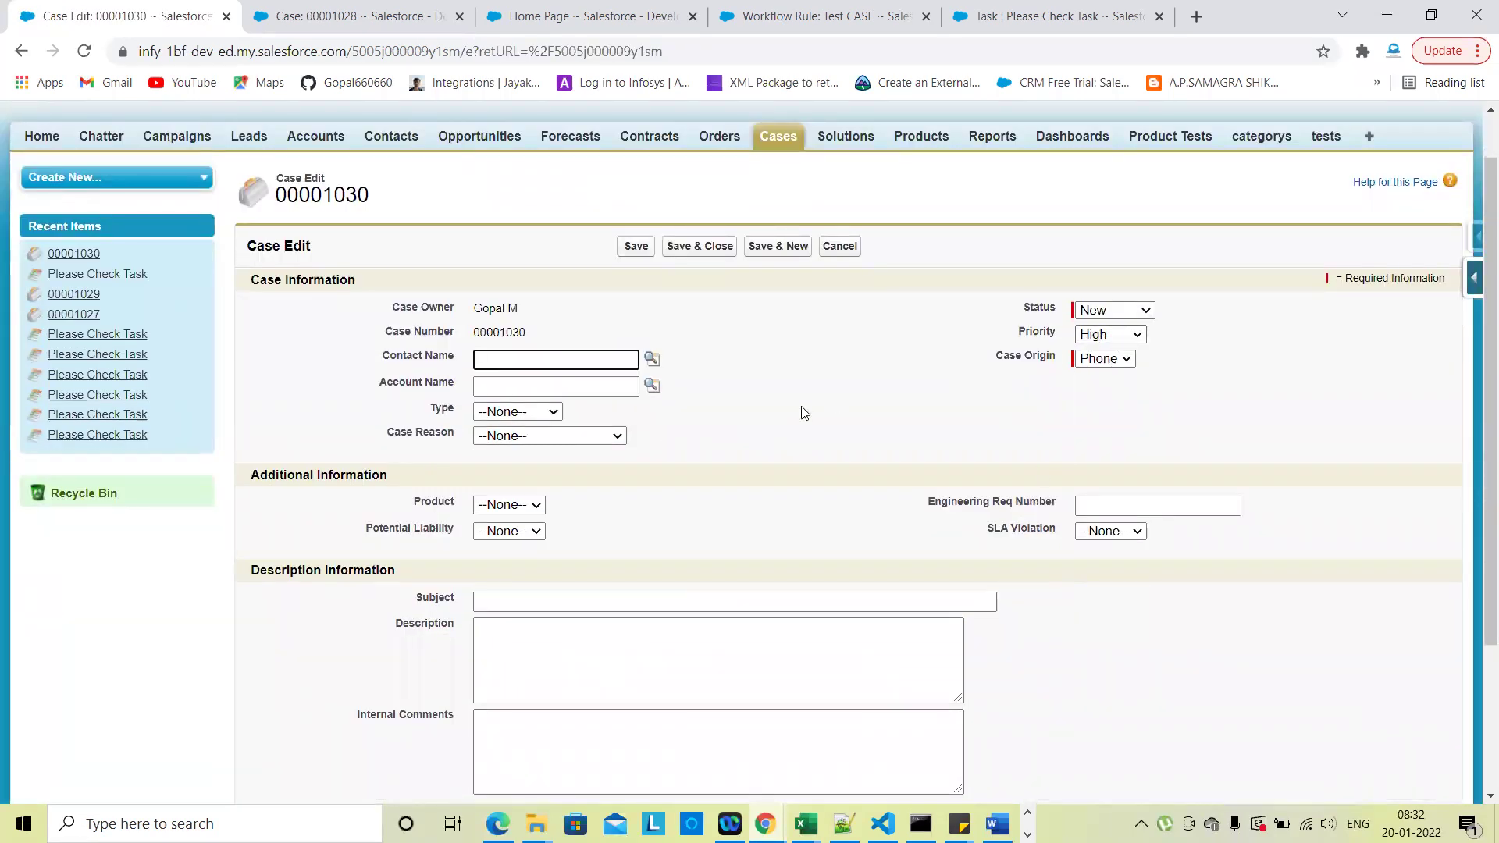
{"action": "scroll", "coordinate": [804, 412], "scroll_direction": "down", "scroll_amount": 1}
{"action": "scroll", "coordinate": [804, 412], "scroll_direction": "up", "scroll_amount": 1}
{"action": "left_click", "coordinate": [637, 259]}
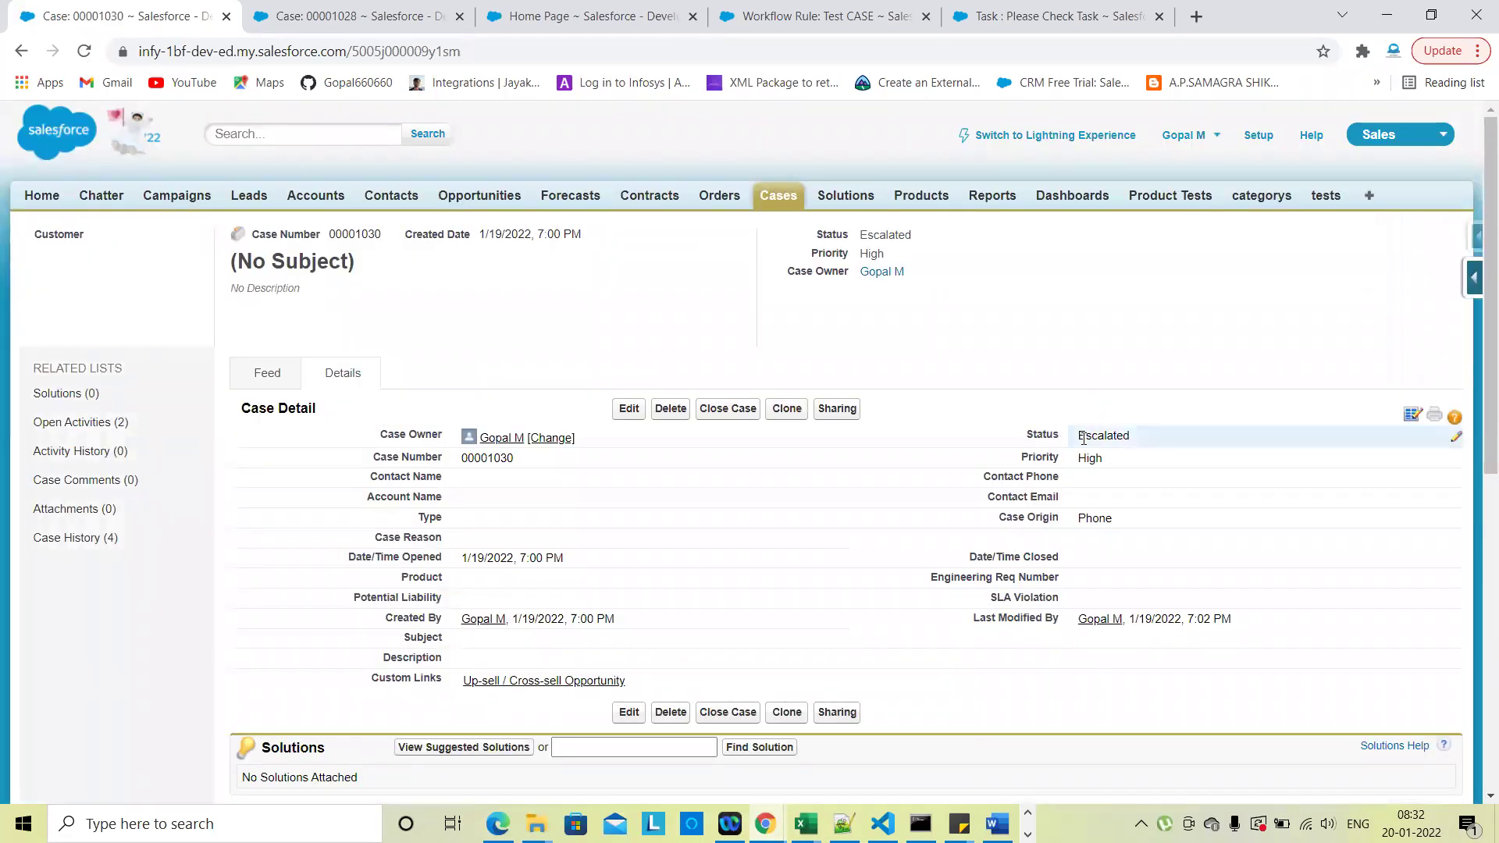
{"action": "scroll", "coordinate": [919, 523], "scroll_direction": "down", "scroll_amount": 4}
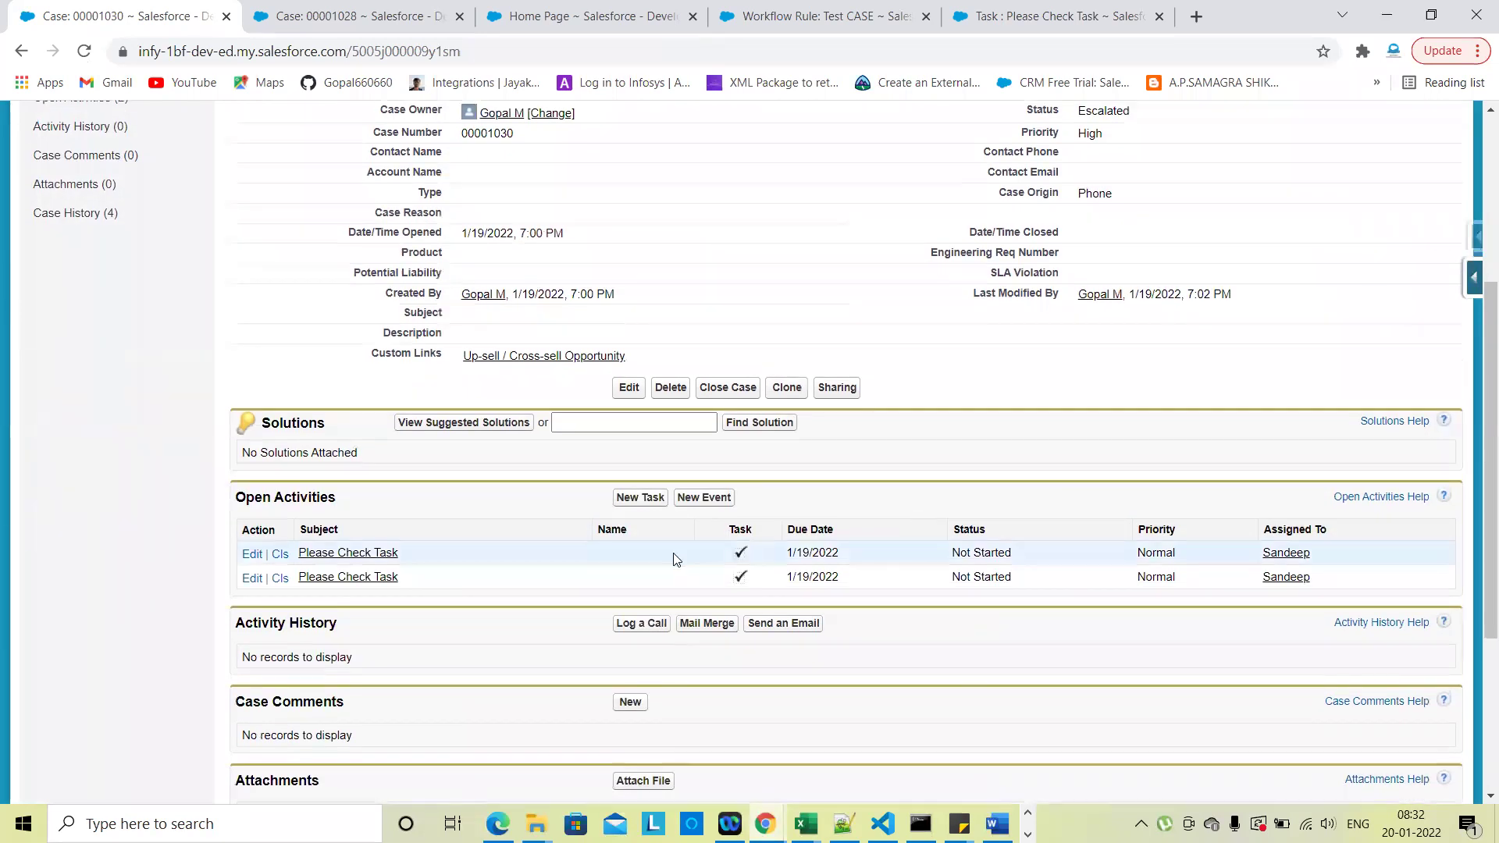
{"action": "scroll", "coordinate": [956, 499], "scroll_direction": "up", "scroll_amount": 3}
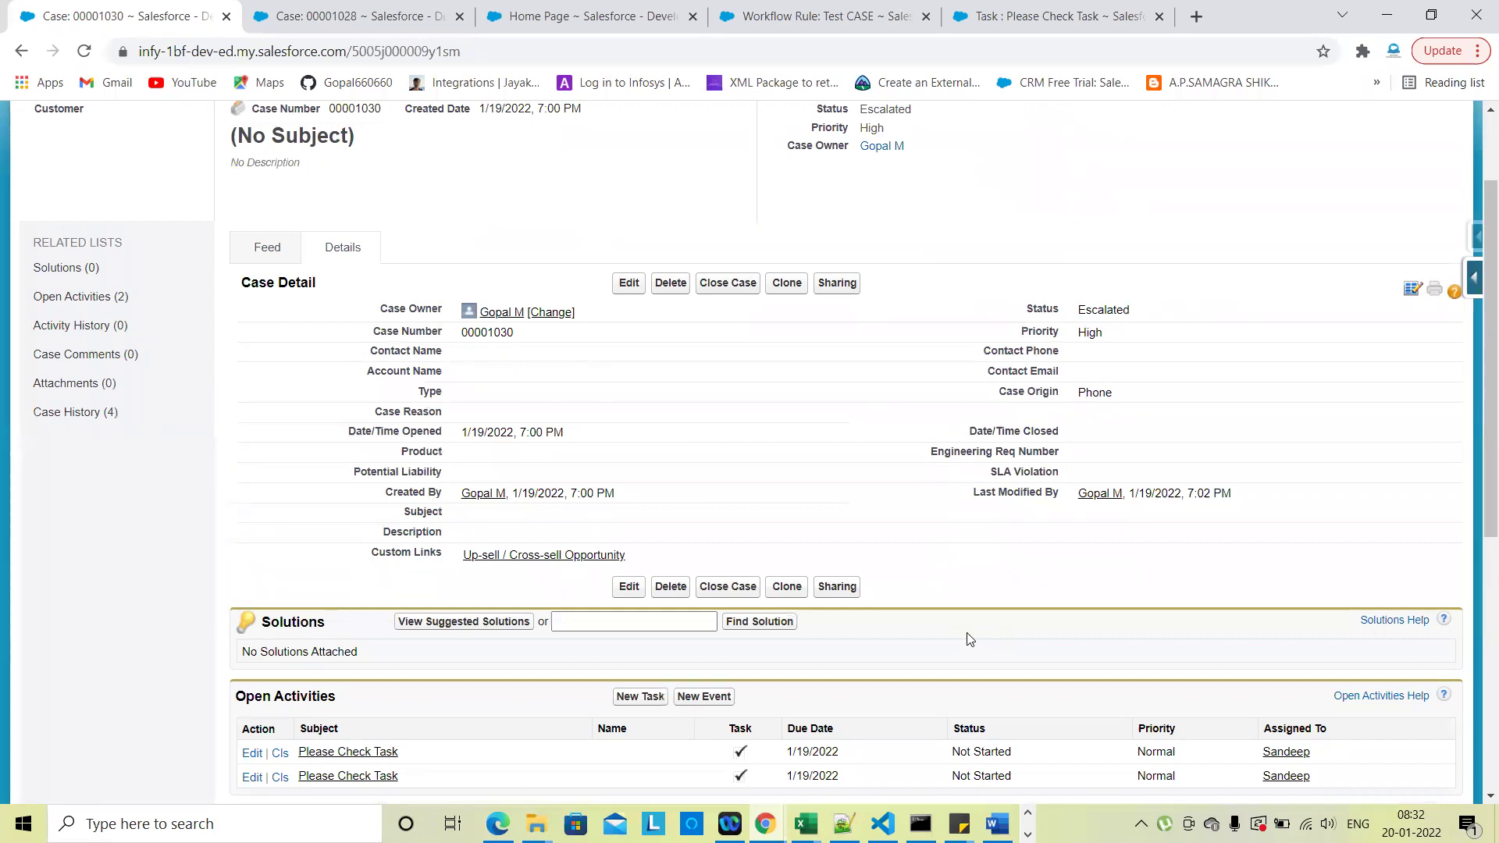
Clone the case with status New and priority High, save it, and check the new case's status, open activities and case history
{"action": "scroll", "coordinate": [979, 562], "scroll_direction": "down", "scroll_amount": 1}
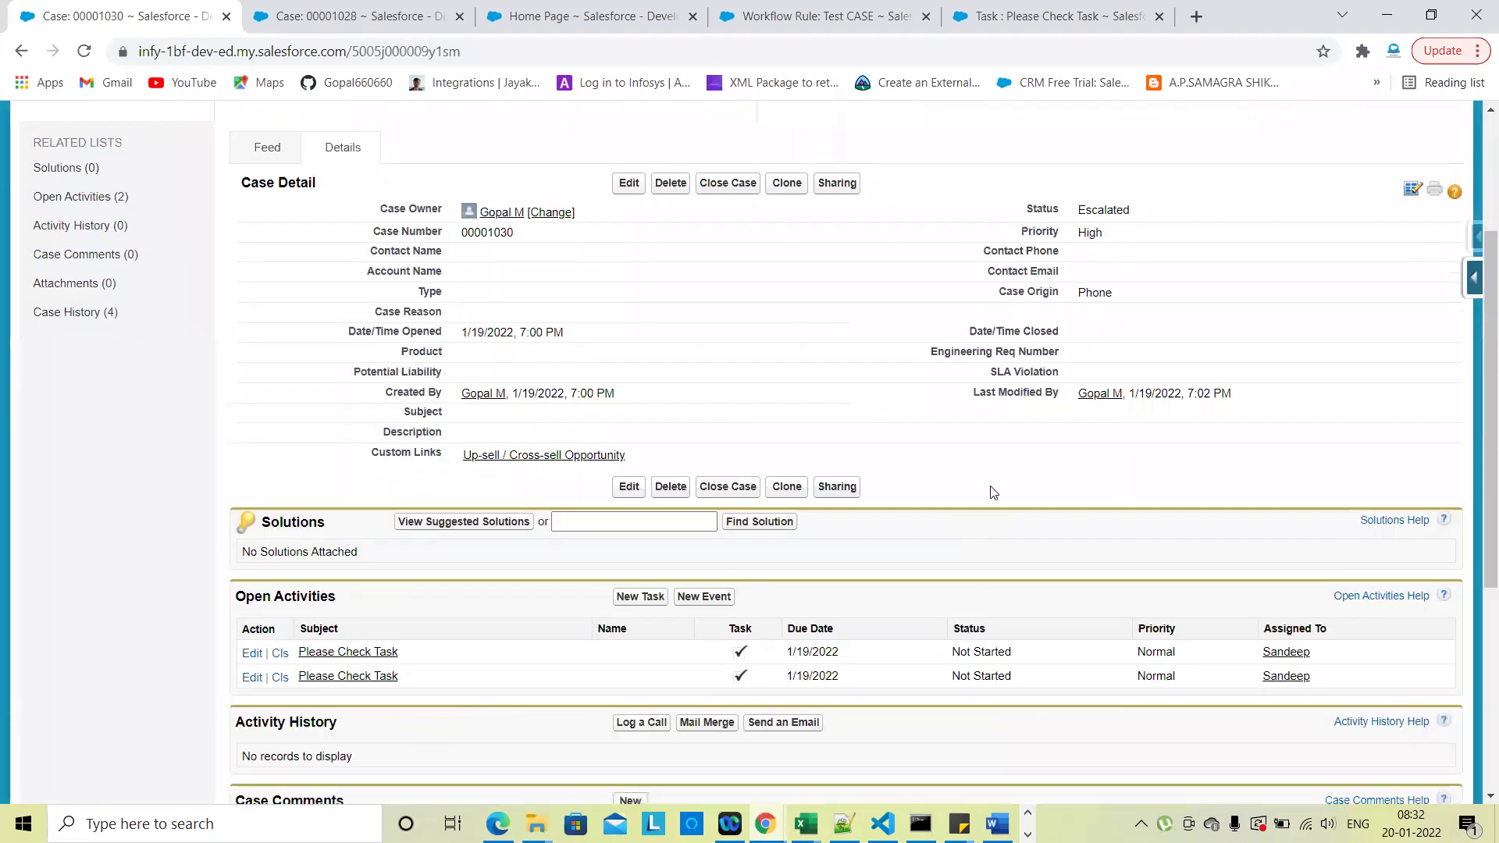
{"action": "scroll", "coordinate": [874, 499], "scroll_direction": "up", "scroll_amount": 2}
{"action": "scroll", "coordinate": [773, 413], "scroll_direction": "up", "scroll_amount": 1}
{"action": "left_click", "coordinate": [787, 390]}
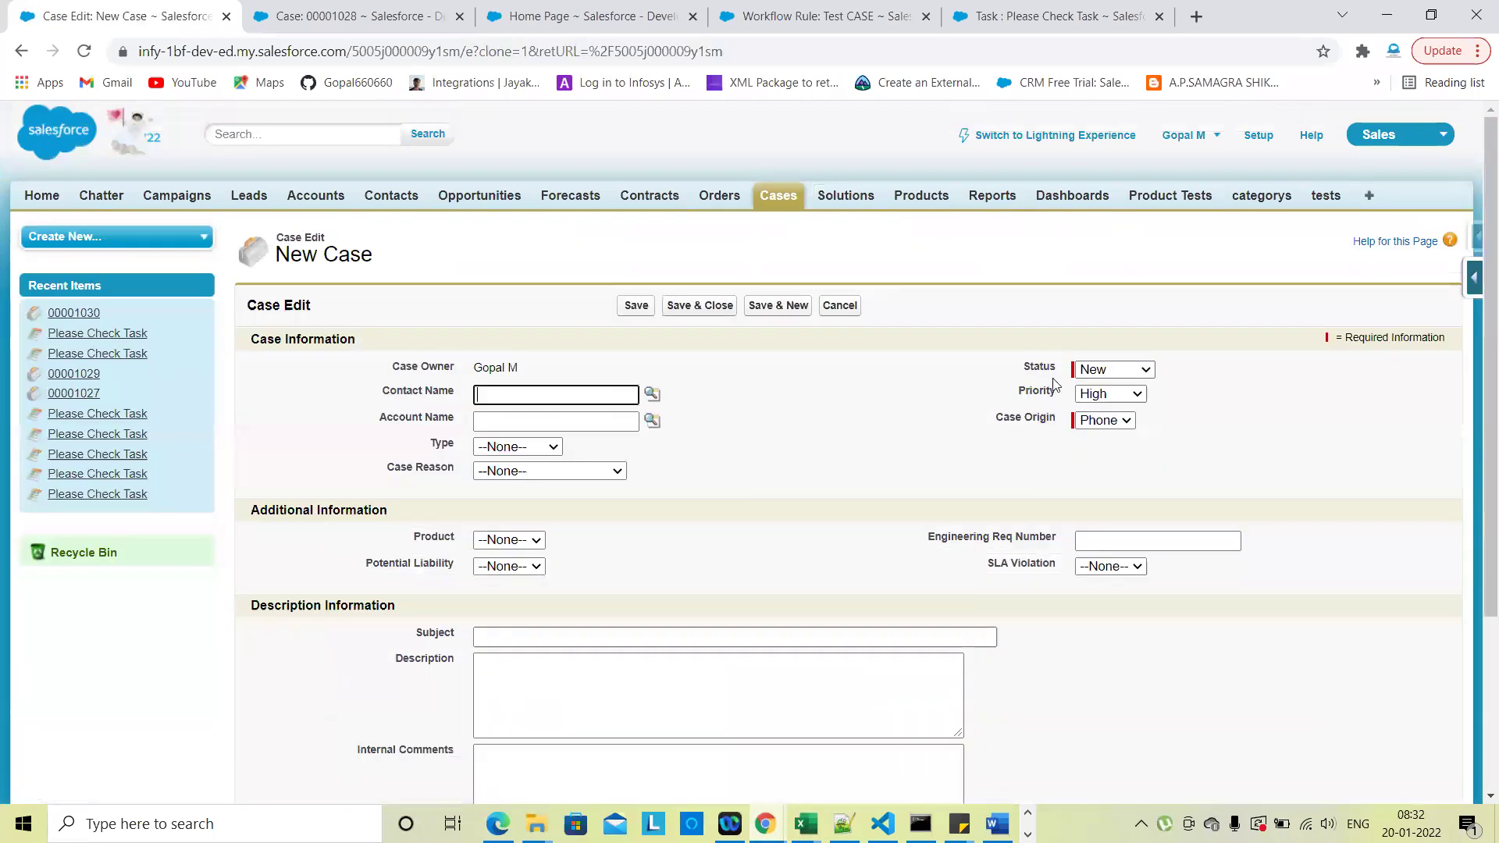
{"action": "left_click", "coordinate": [1101, 395]}
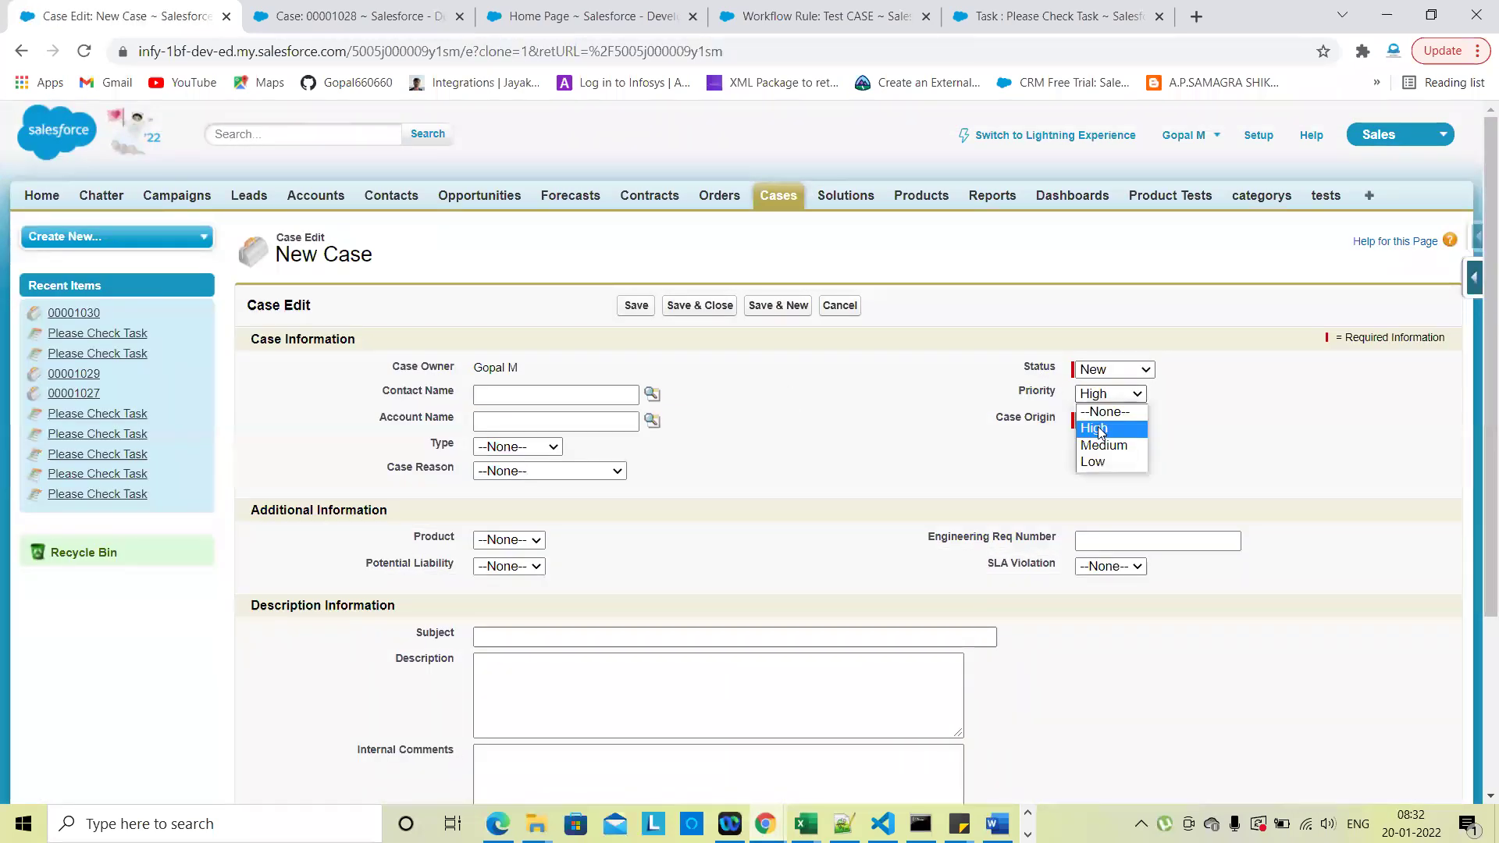
{"action": "left_click", "coordinate": [1100, 432]}
{"action": "scroll", "coordinate": [897, 447], "scroll_direction": "down", "scroll_amount": 1}
{"action": "scroll", "coordinate": [858, 406], "scroll_direction": "up", "scroll_amount": 1}
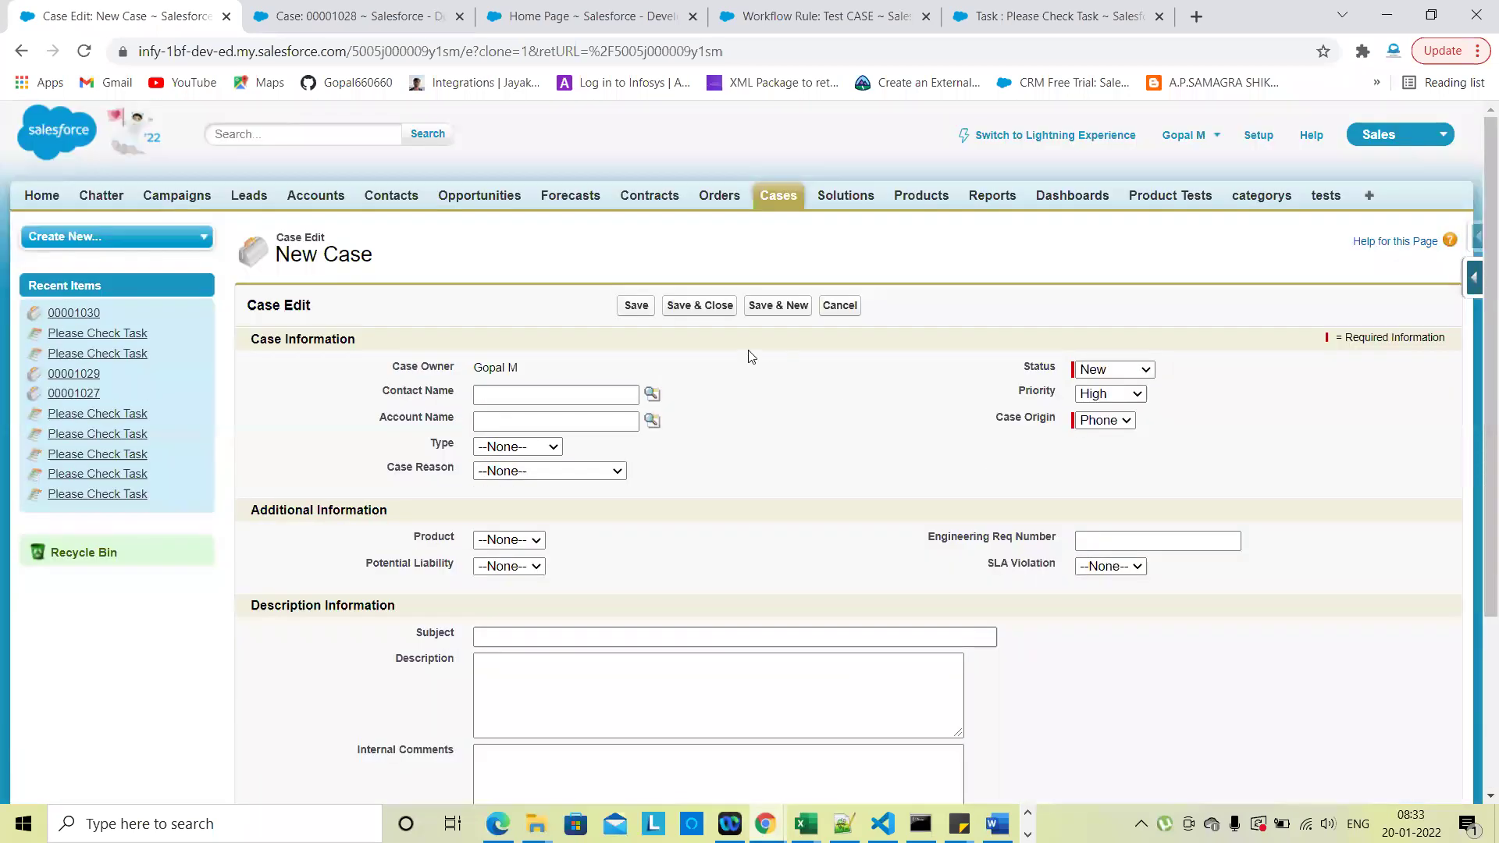
{"action": "left_click", "coordinate": [630, 309]}
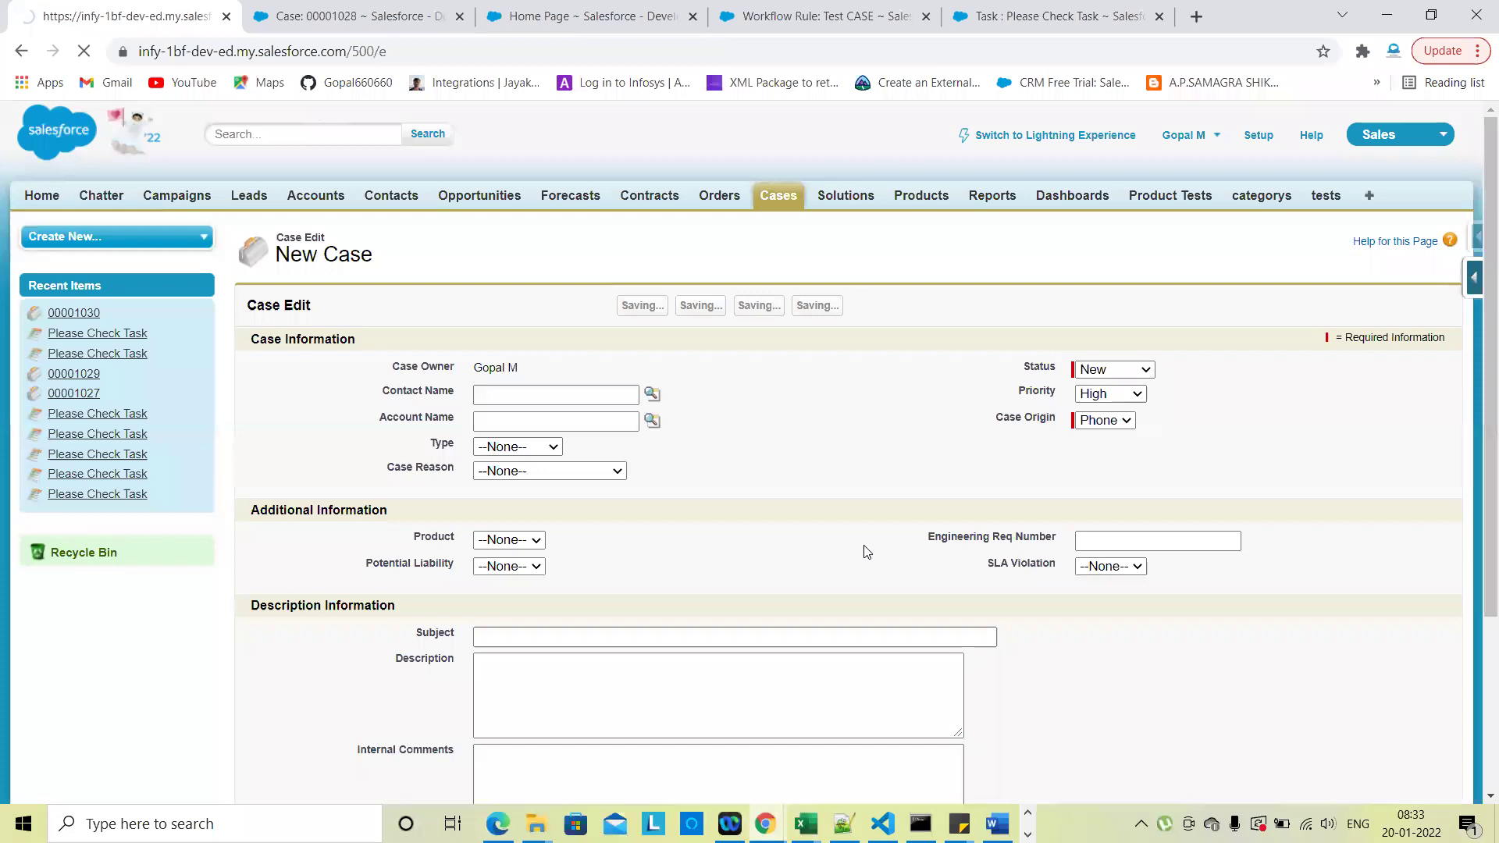
{"action": "scroll", "coordinate": [864, 550], "scroll_direction": "down", "scroll_amount": 2}
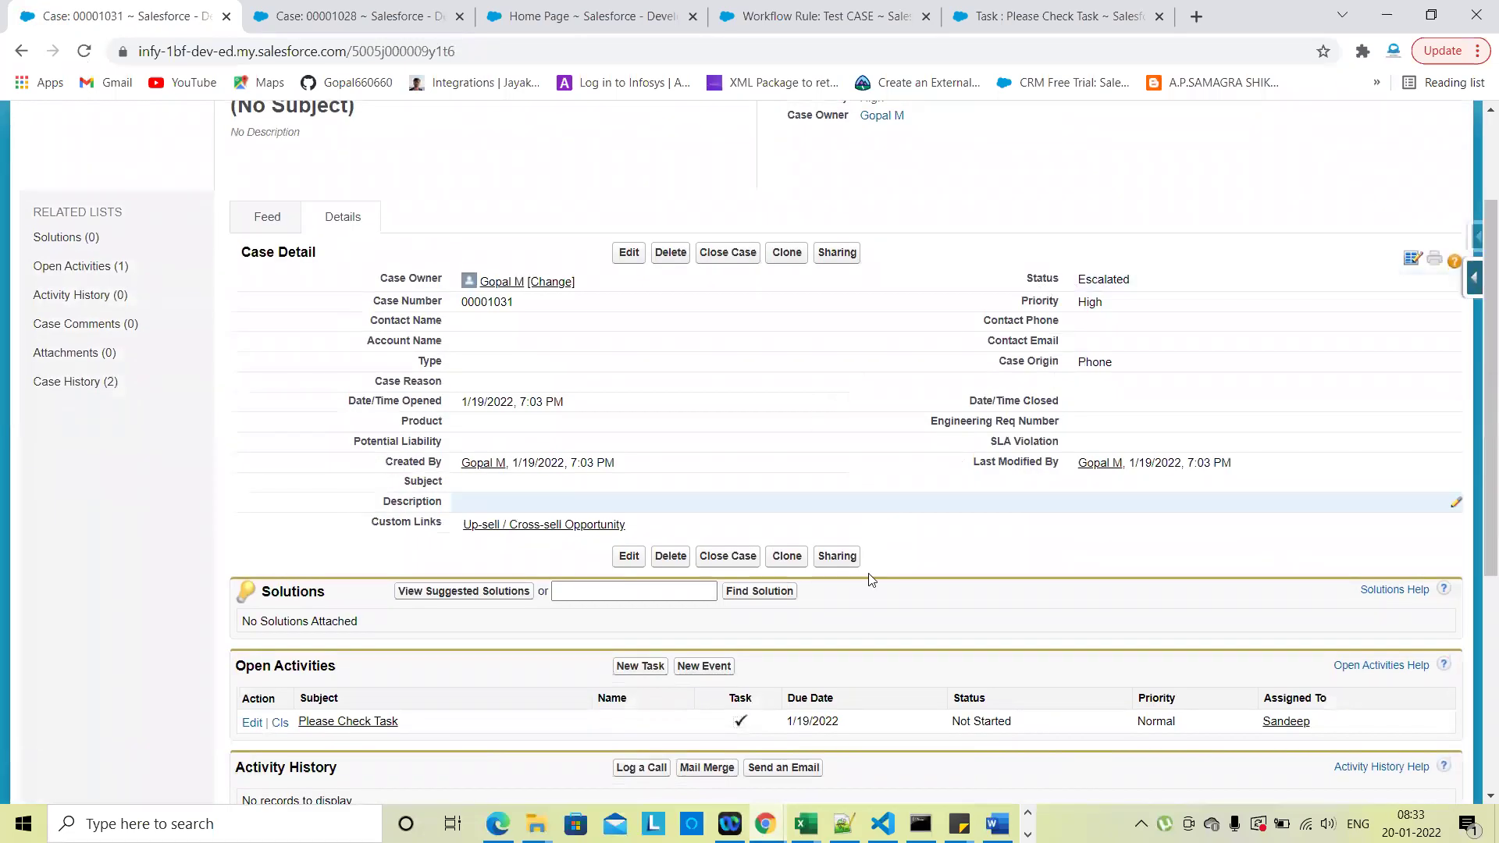
{"action": "scroll", "coordinate": [863, 578], "scroll_direction": "down", "scroll_amount": 4}
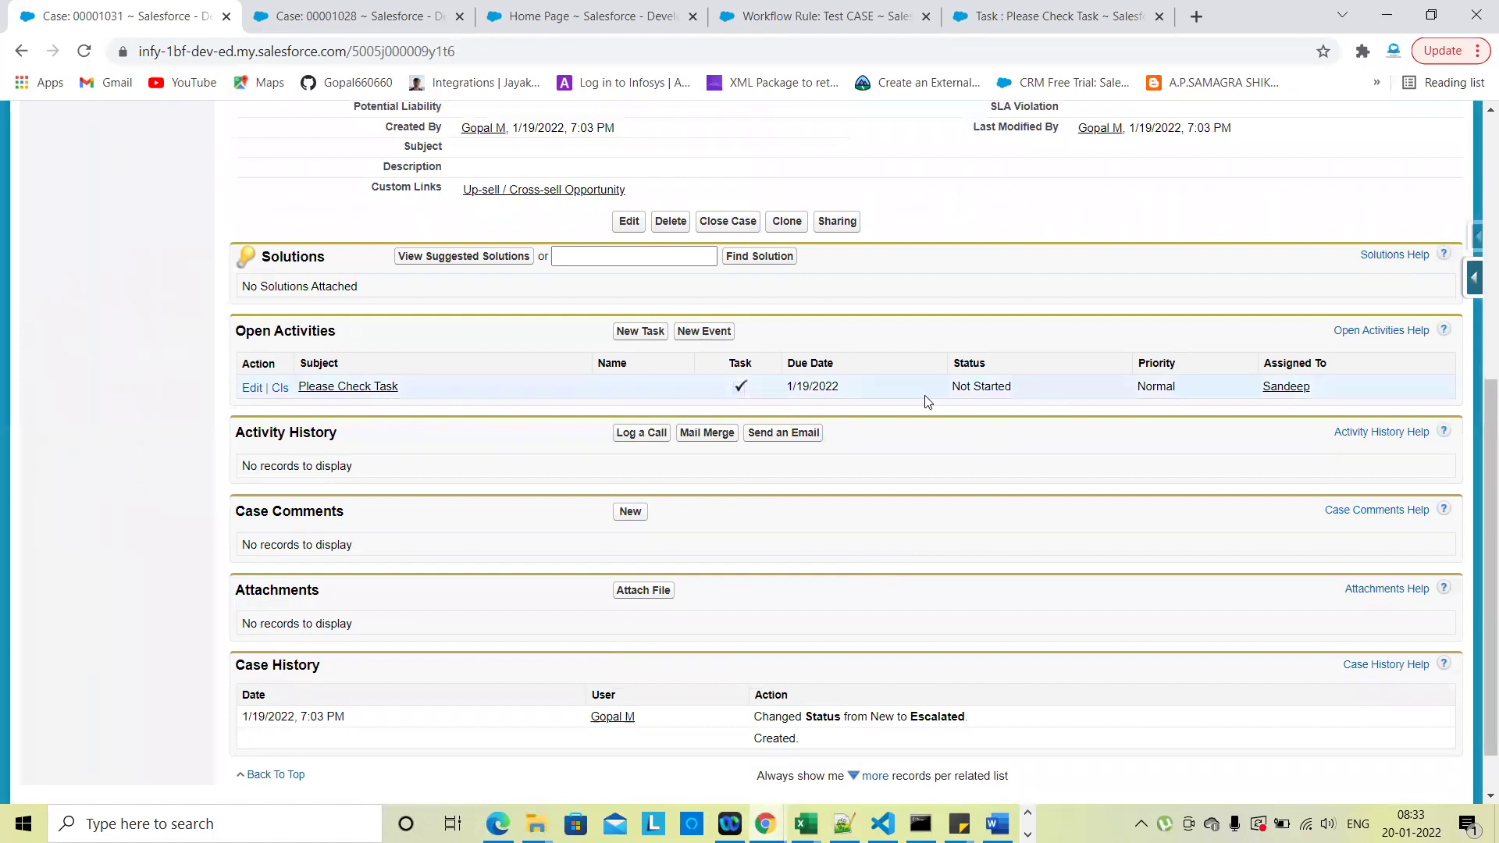
{"action": "scroll", "coordinate": [923, 402], "scroll_direction": "up", "scroll_amount": 5}
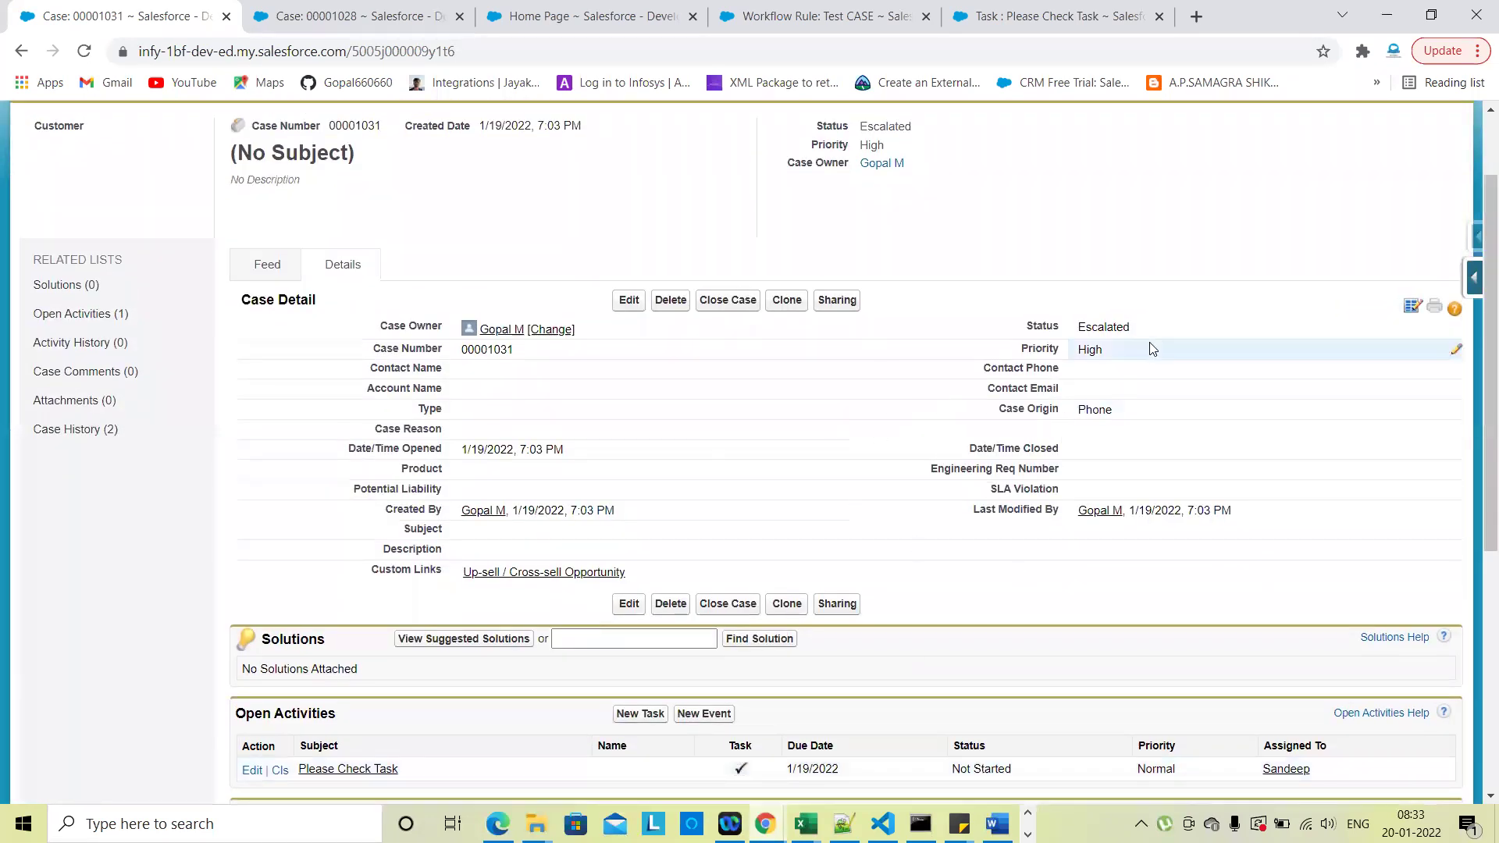
Set the new case's priority to Medium and status to New, save it, and check its open activities
{"action": "left_click", "coordinate": [629, 303]}
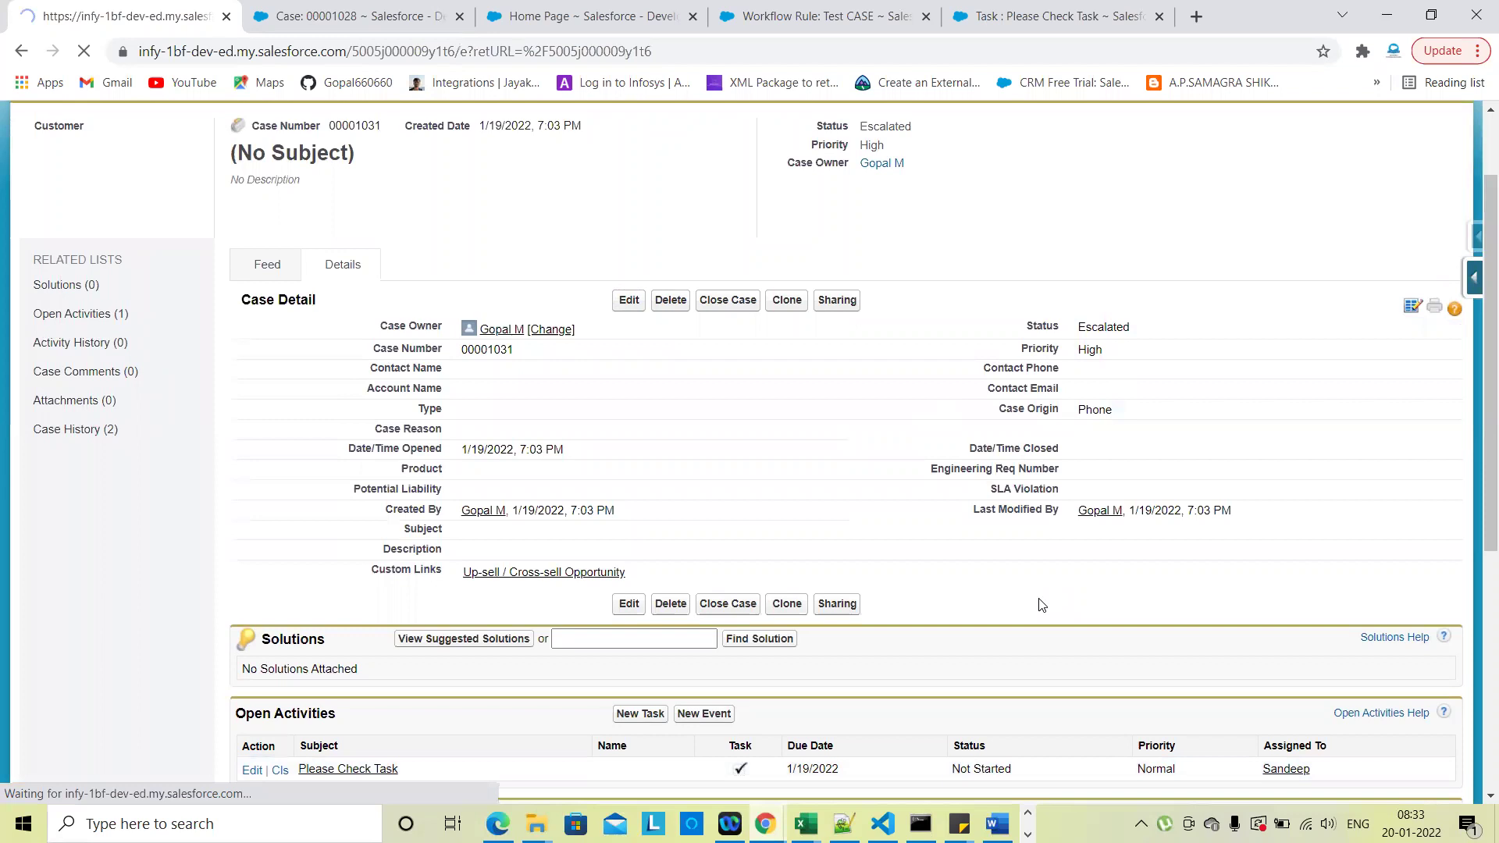
{"action": "left_click", "coordinate": [1101, 395]}
{"action": "left_click", "coordinate": [1103, 445]}
{"action": "left_click", "coordinate": [1113, 370]}
{"action": "left_click", "coordinate": [1107, 386]}
{"action": "left_click", "coordinate": [636, 310]}
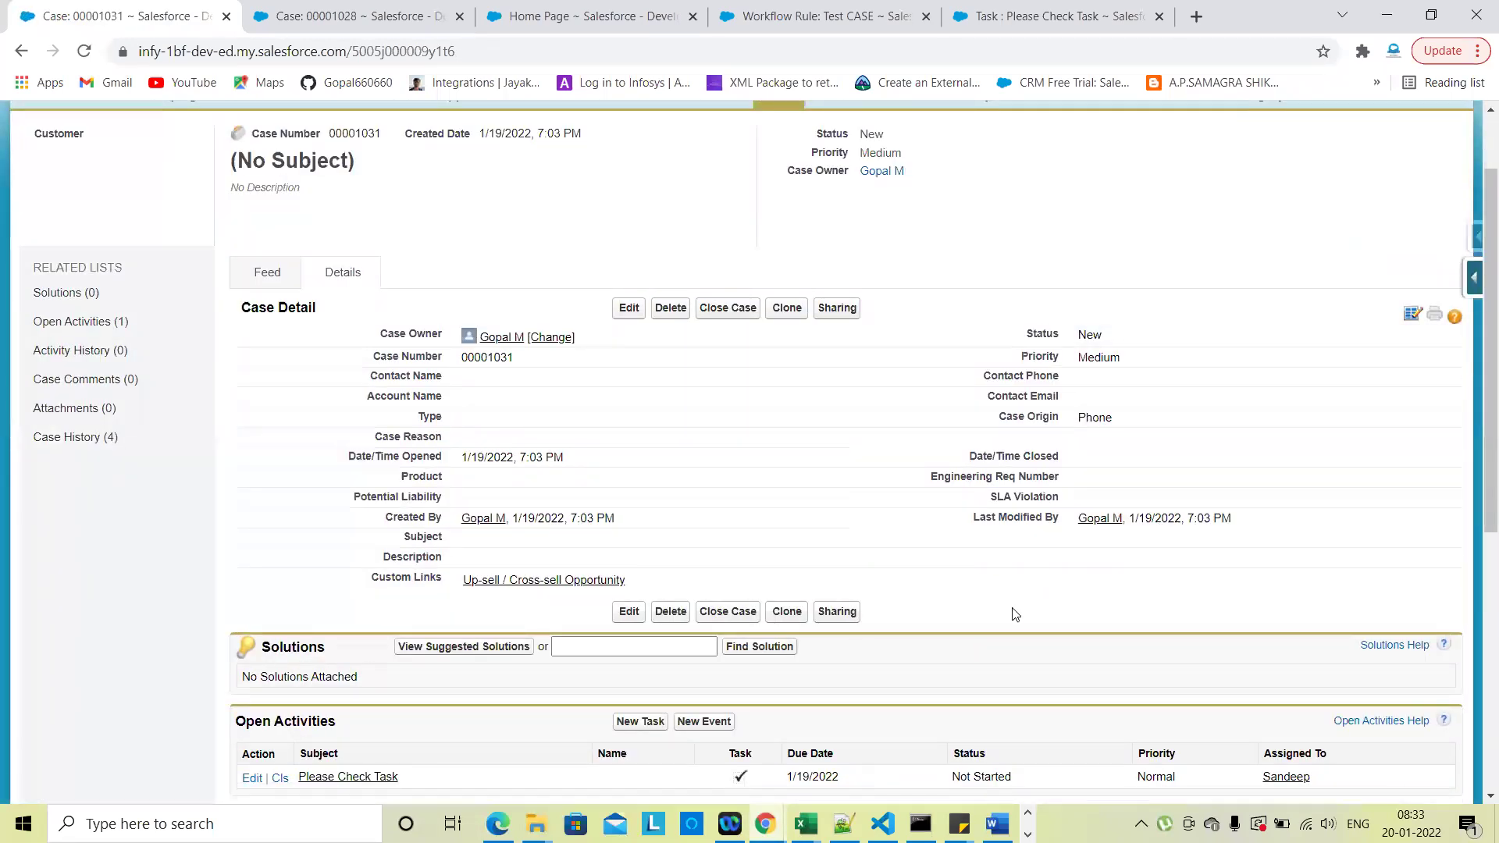
{"action": "scroll", "coordinate": [866, 483], "scroll_direction": "down", "scroll_amount": 5}
{"action": "scroll", "coordinate": [897, 461], "scroll_direction": "up", "scroll_amount": 5}
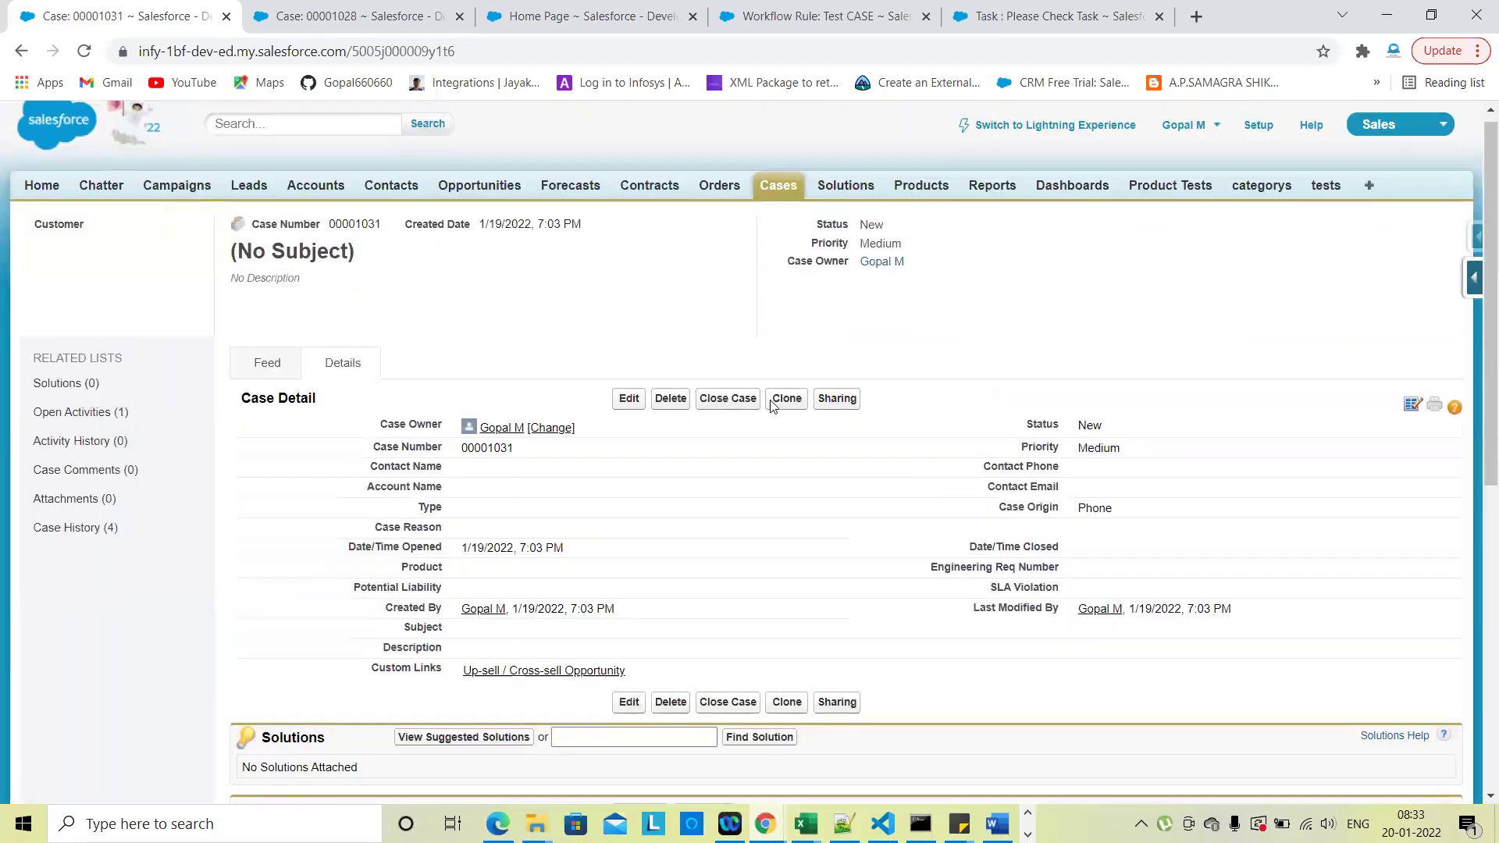
Set the new case's priority back to High, save it, and check its status and open activities
{"action": "left_click", "coordinate": [626, 403]}
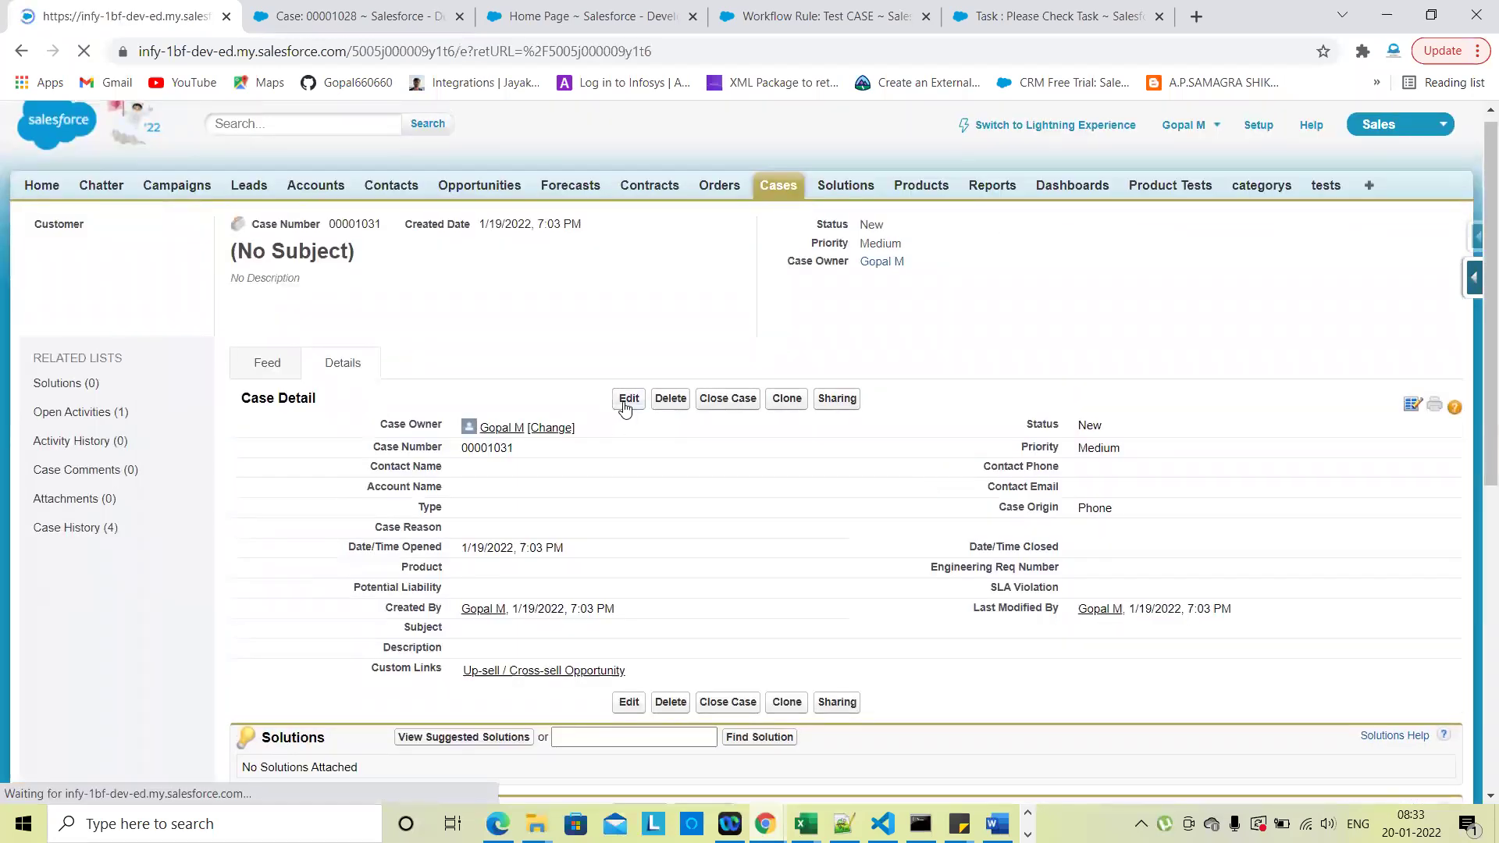
{"action": "left_click", "coordinate": [1108, 393]}
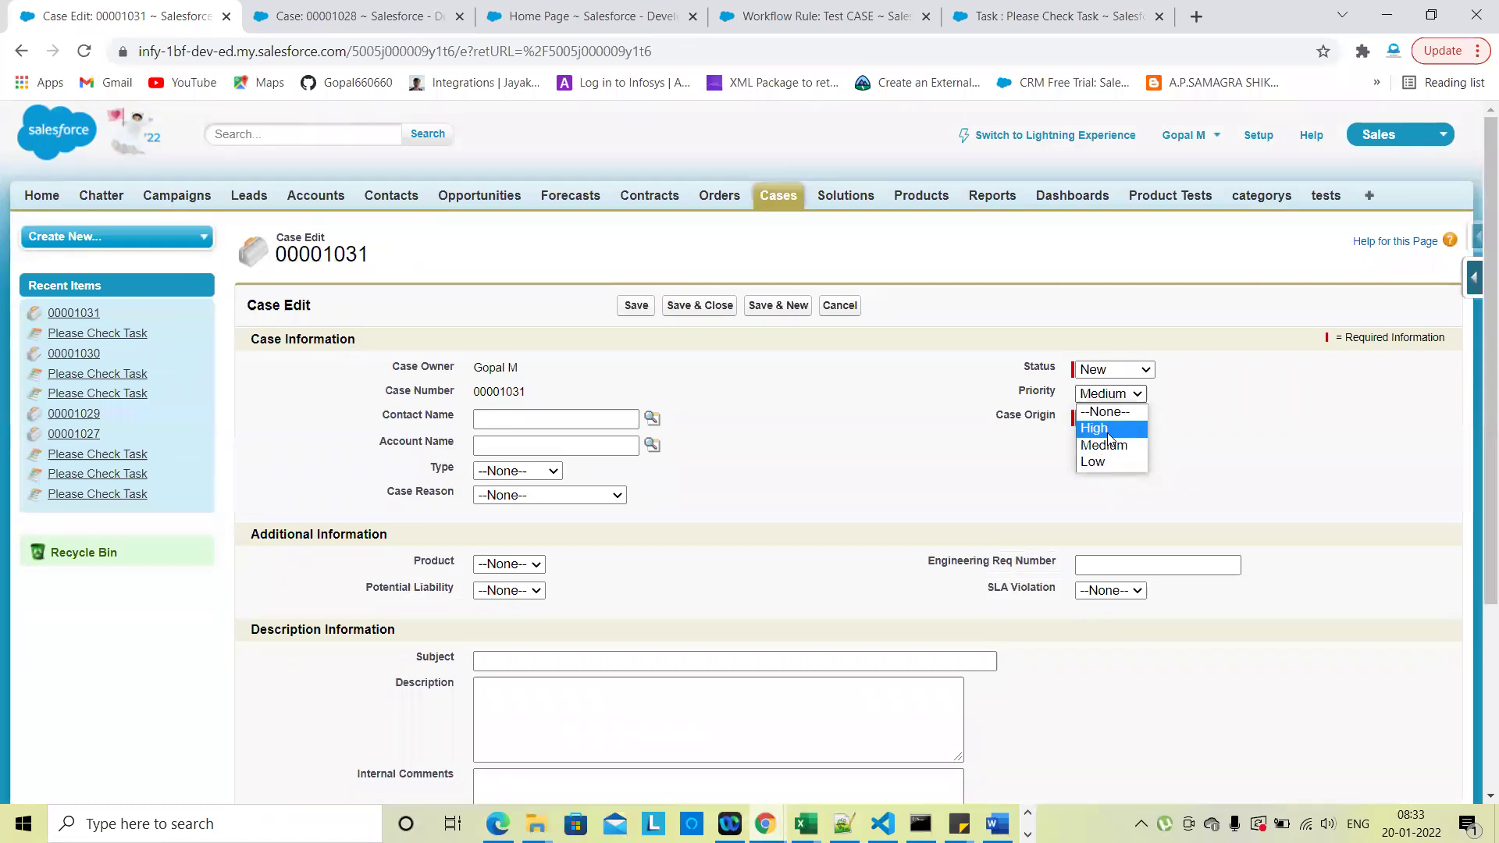
{"action": "left_click", "coordinate": [1106, 430]}
{"action": "left_click", "coordinate": [632, 307]}
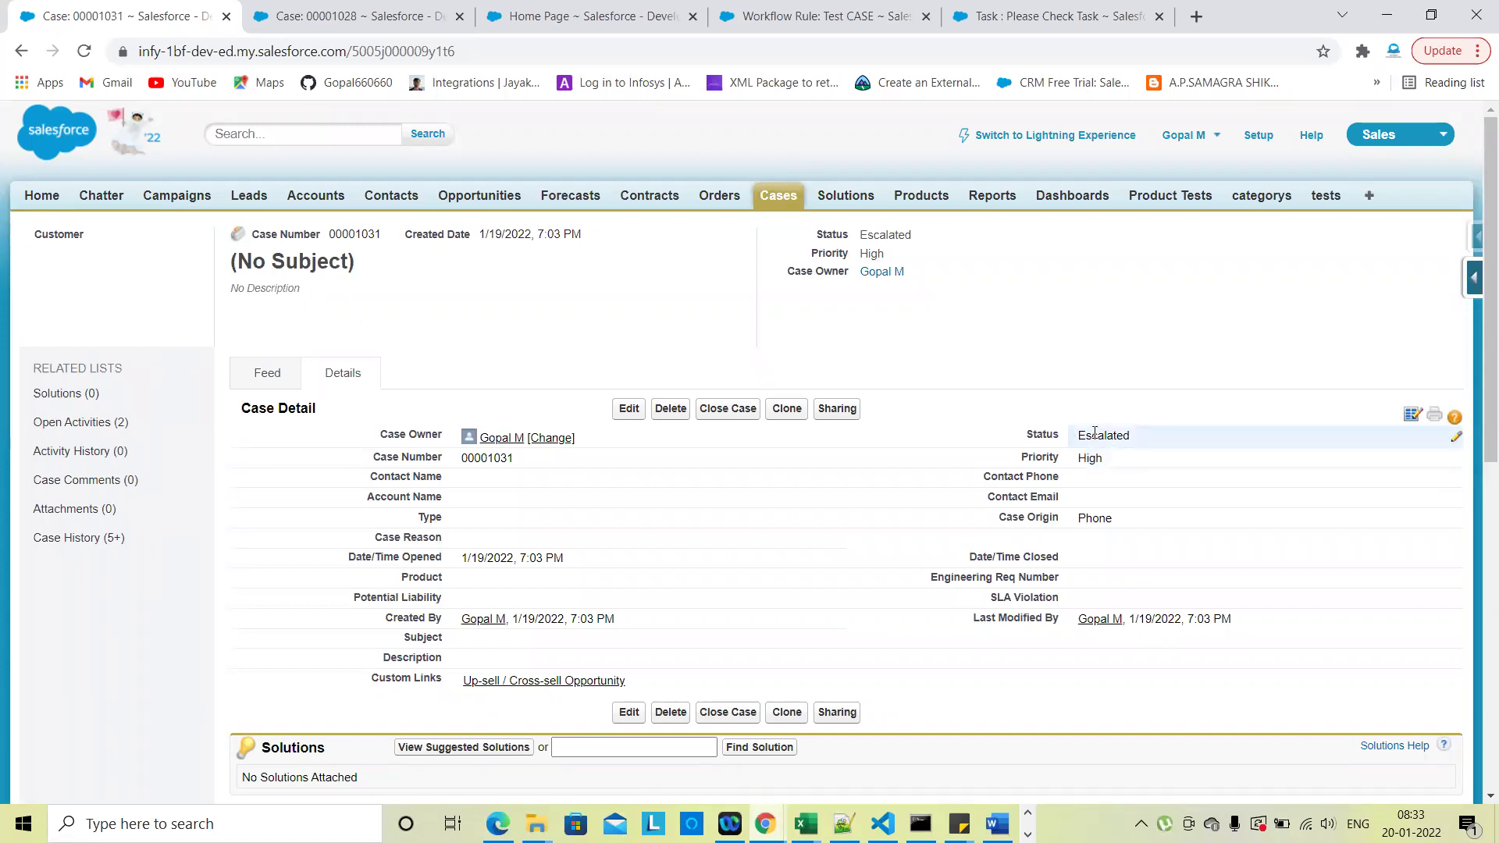
{"action": "scroll", "coordinate": [926, 545], "scroll_direction": "down", "scroll_amount": 5}
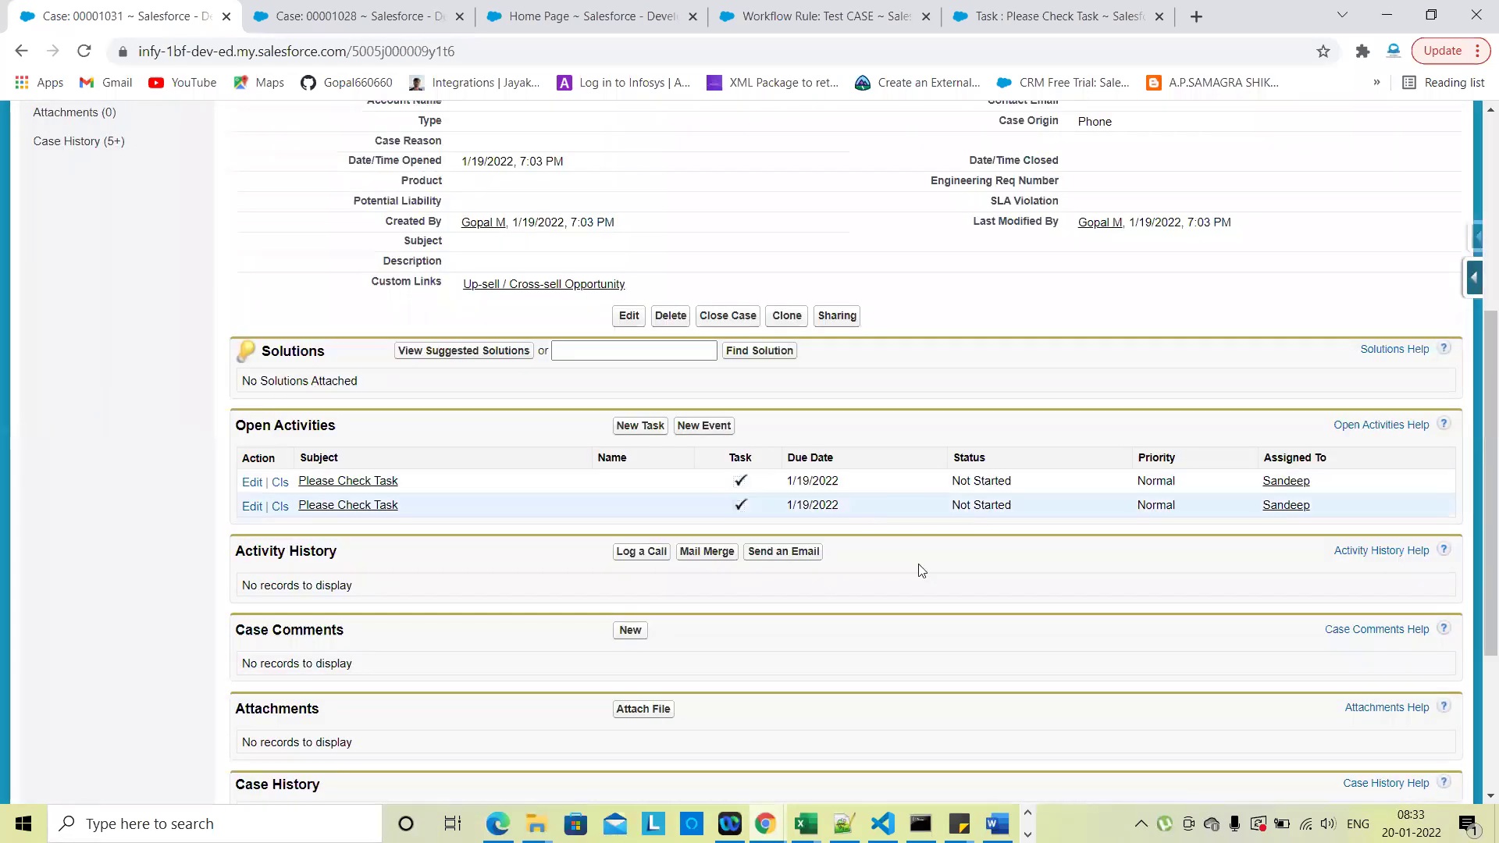
{"action": "scroll", "coordinate": [947, 489], "scroll_direction": "up", "scroll_amount": 3}
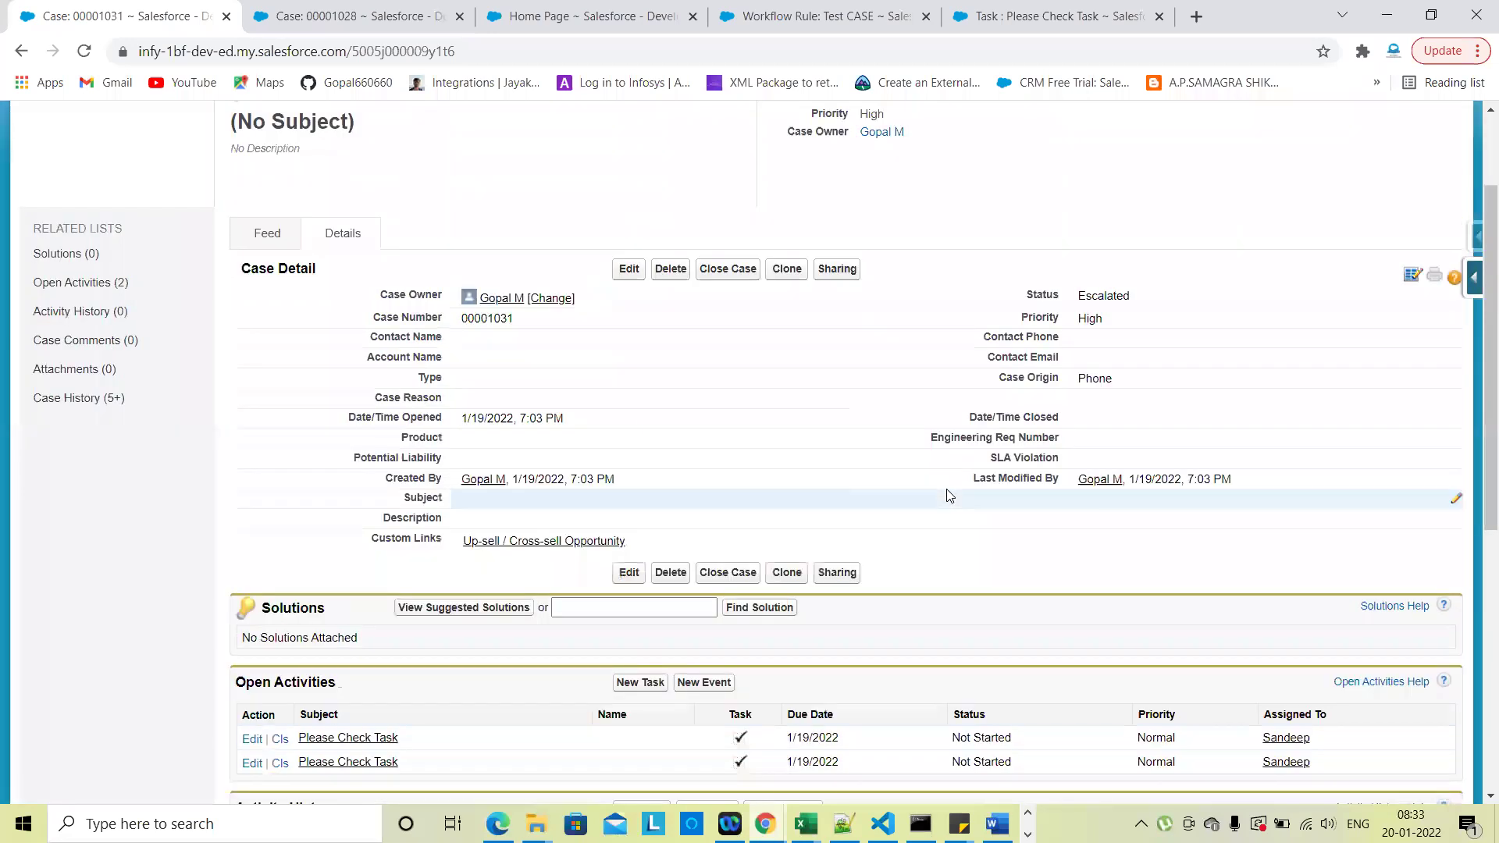
Open the High-priority case for editing, save it without changing any field, and check its open activities
{"action": "left_click", "coordinate": [628, 269]}
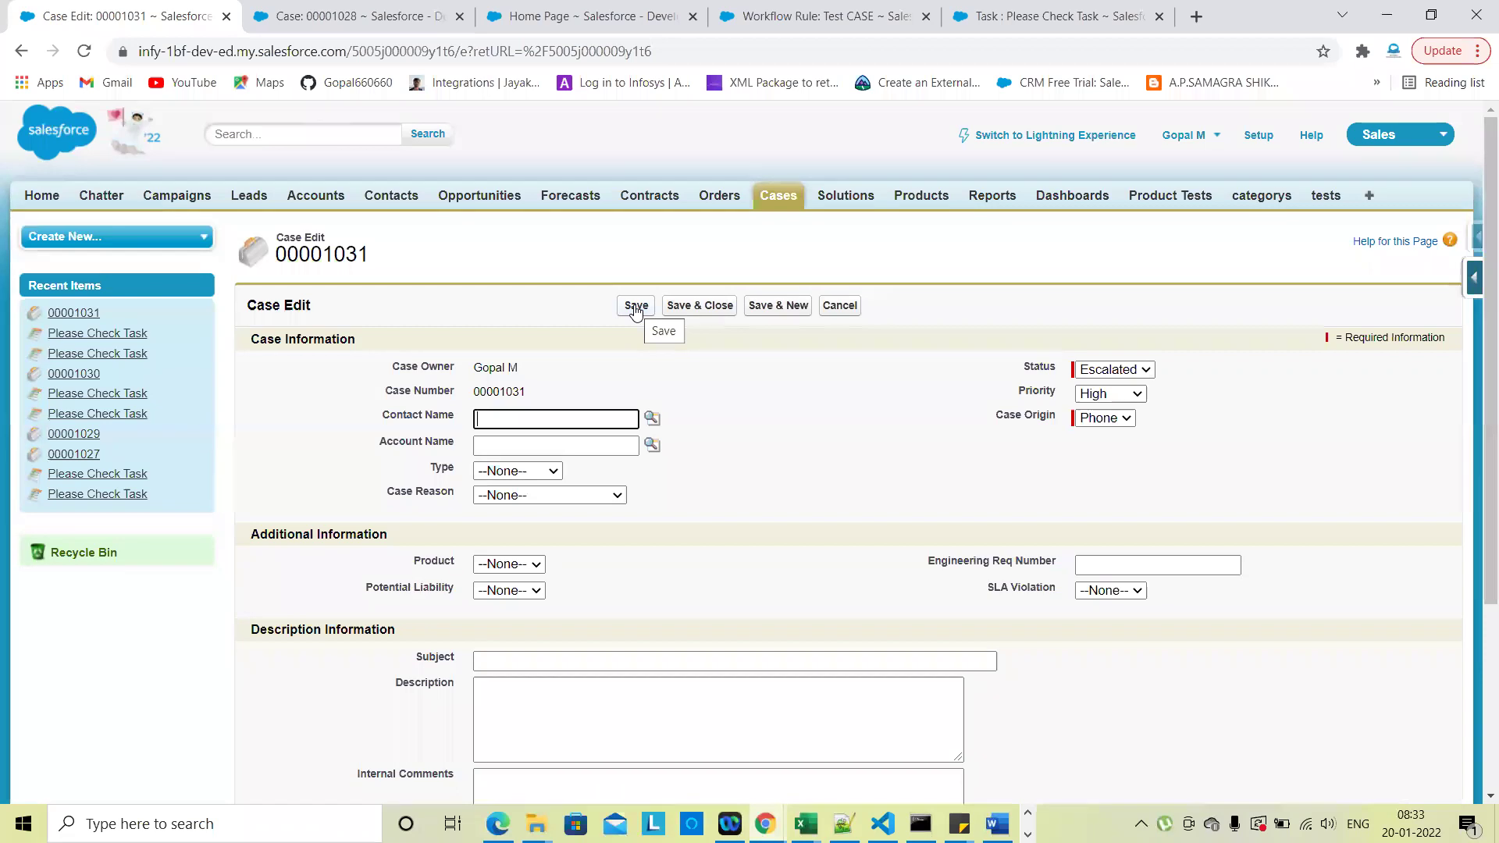
{"action": "left_click", "coordinate": [636, 306]}
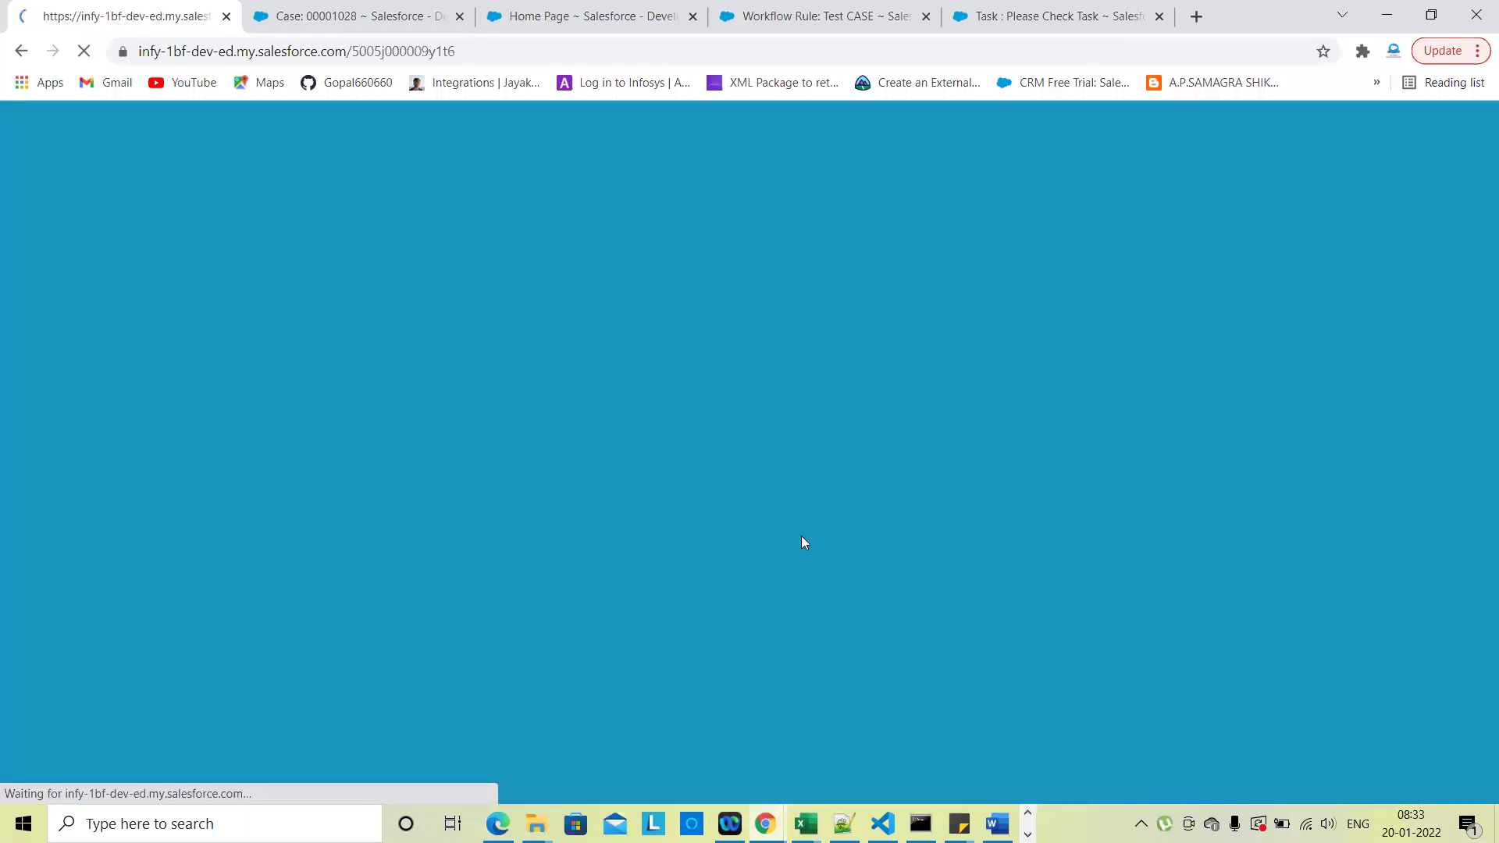
{"action": "scroll", "coordinate": [803, 541], "scroll_direction": "down", "scroll_amount": 4}
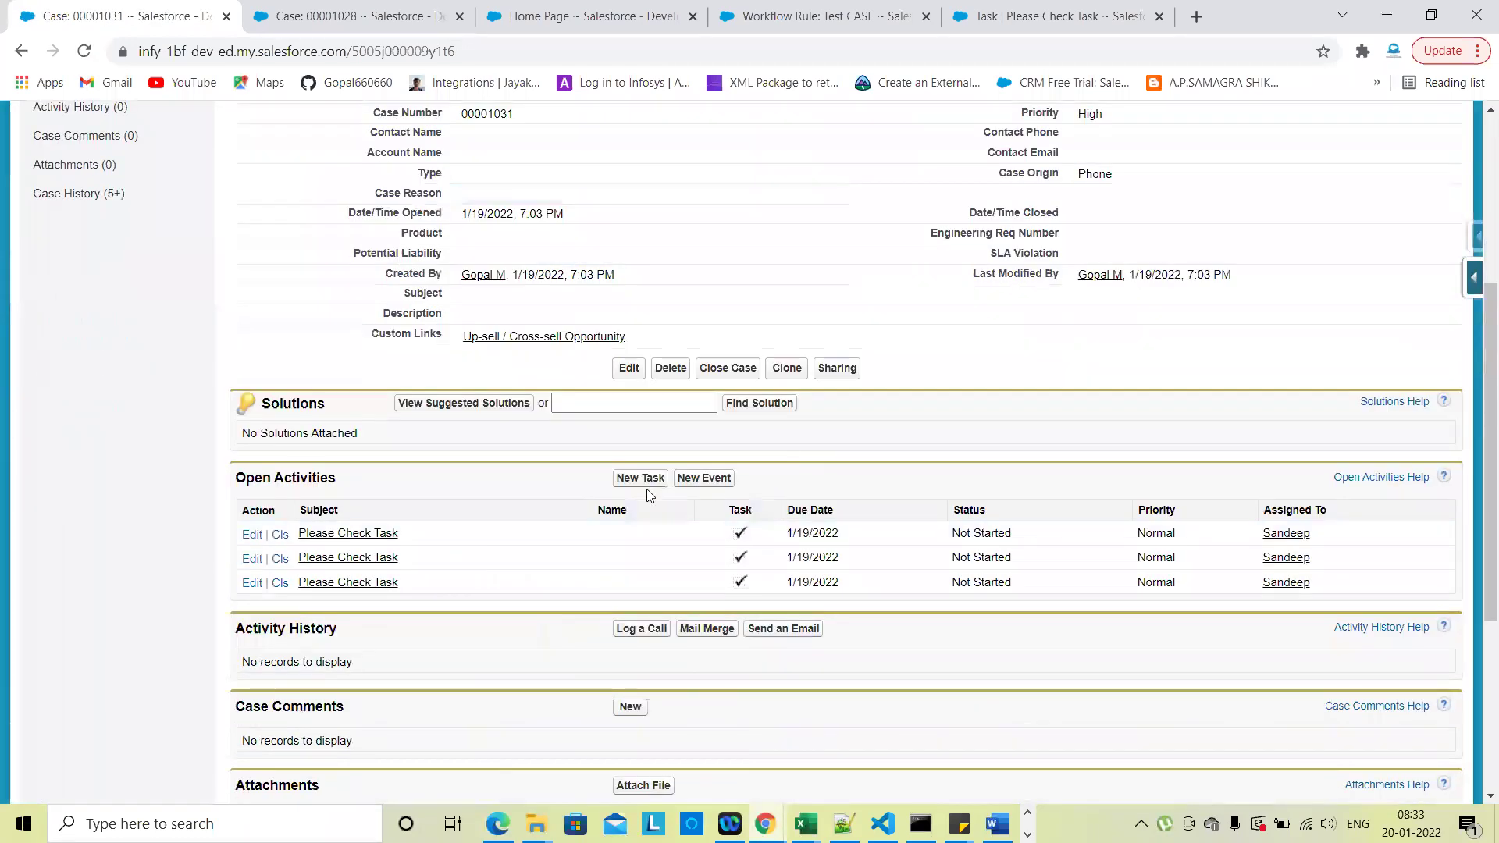
{"action": "scroll", "coordinate": [929, 585], "scroll_direction": "up", "scroll_amount": 5}
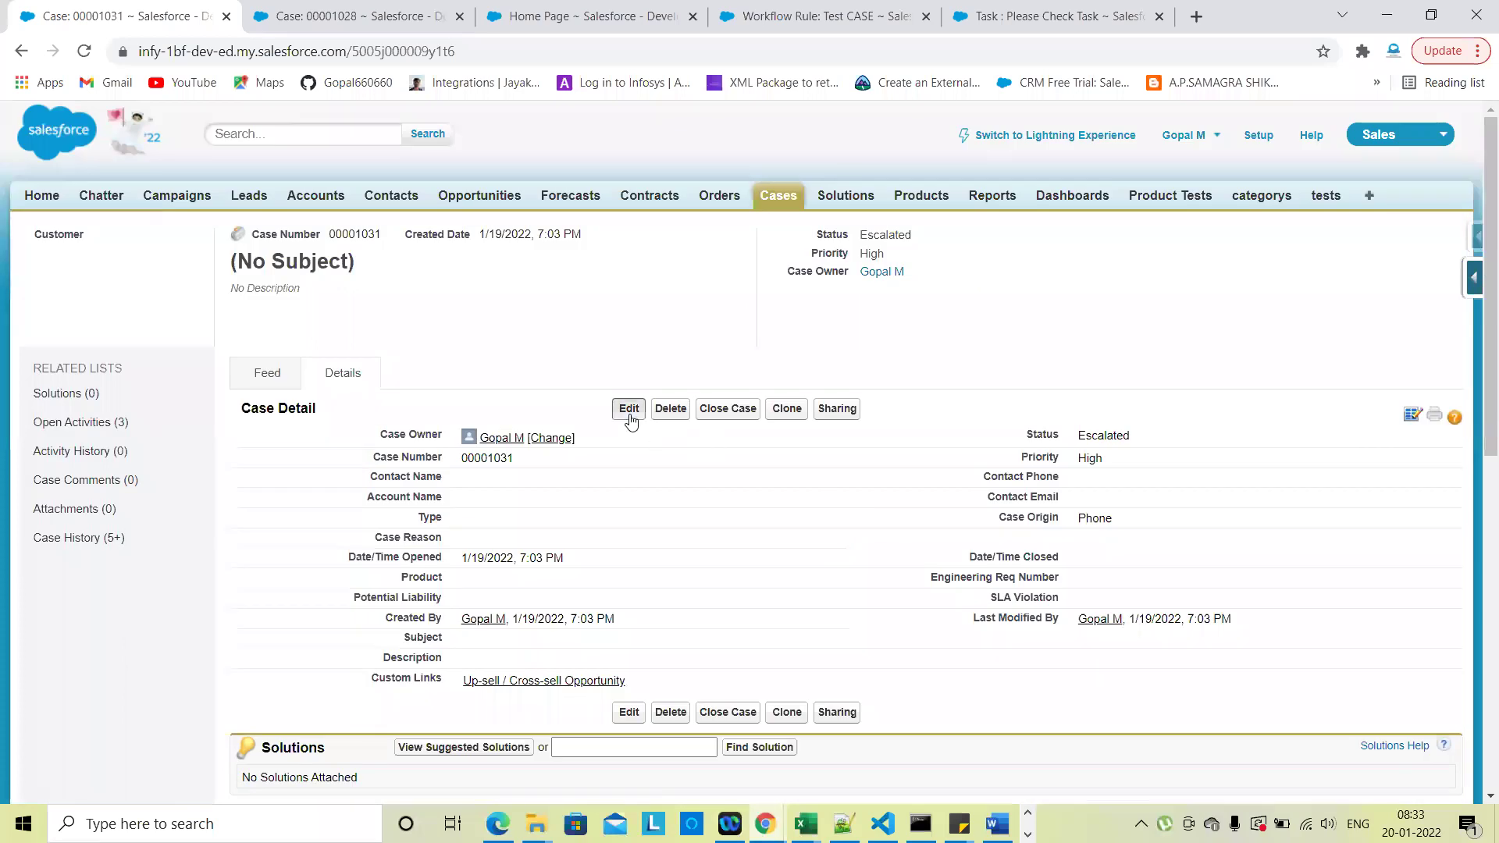
Set the case's status to New while keeping priority High, save it, and check its status and open activities
{"action": "left_click", "coordinate": [629, 412]}
{"action": "left_click", "coordinate": [1089, 370]}
{"action": "left_click", "coordinate": [1088, 390]}
{"action": "left_click", "coordinate": [638, 309]}
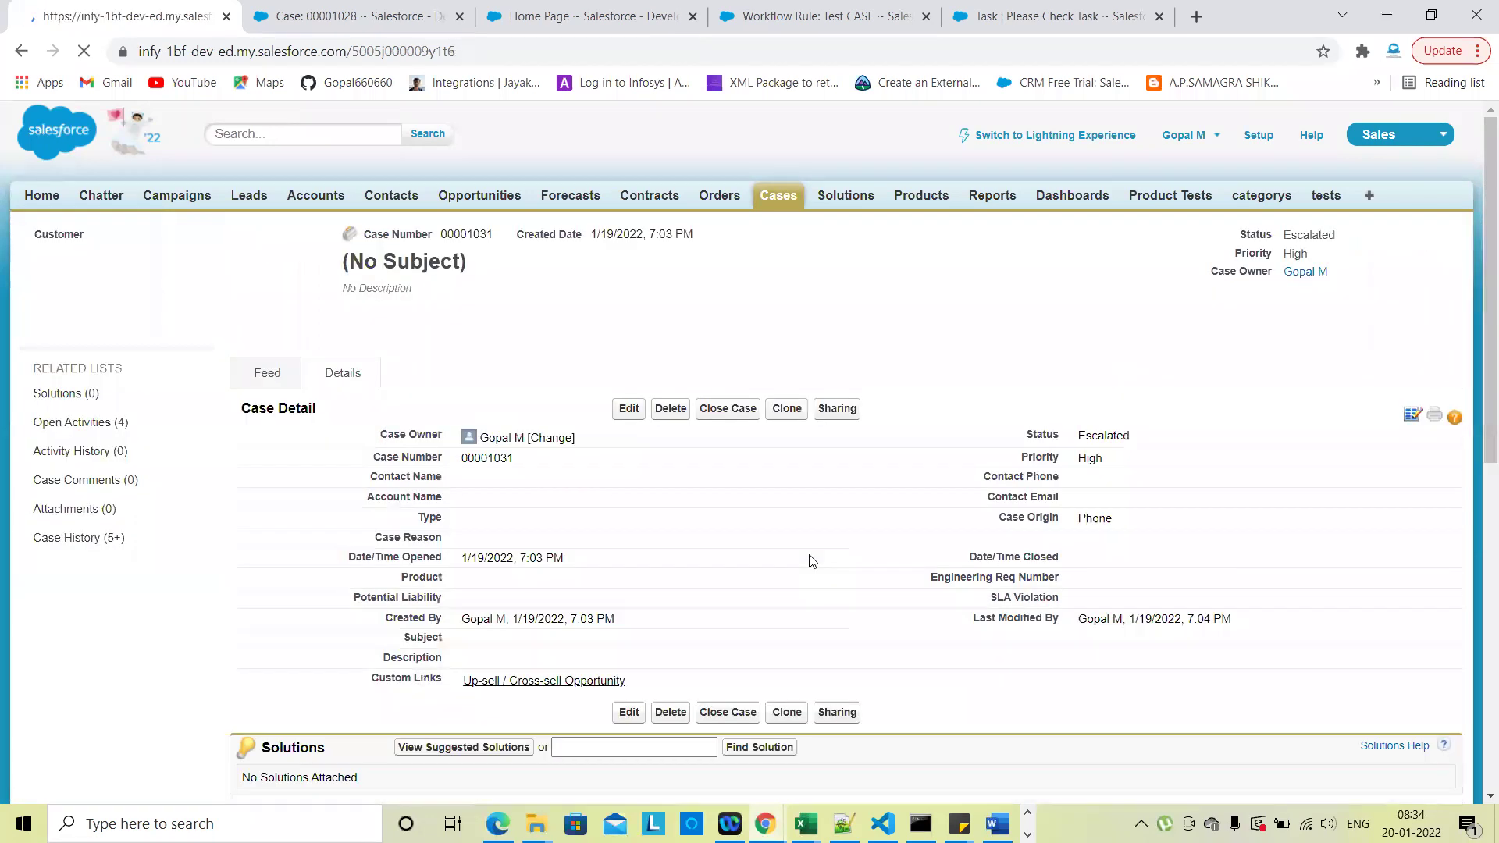
{"action": "scroll", "coordinate": [812, 560], "scroll_direction": "down", "scroll_amount": 6}
{"action": "scroll", "coordinate": [780, 484], "scroll_direction": "up", "scroll_amount": 6}
Save the case again with no field changes and check its open activities list and status
{"action": "left_click", "coordinate": [634, 375]}
{"action": "left_click", "coordinate": [633, 306]}
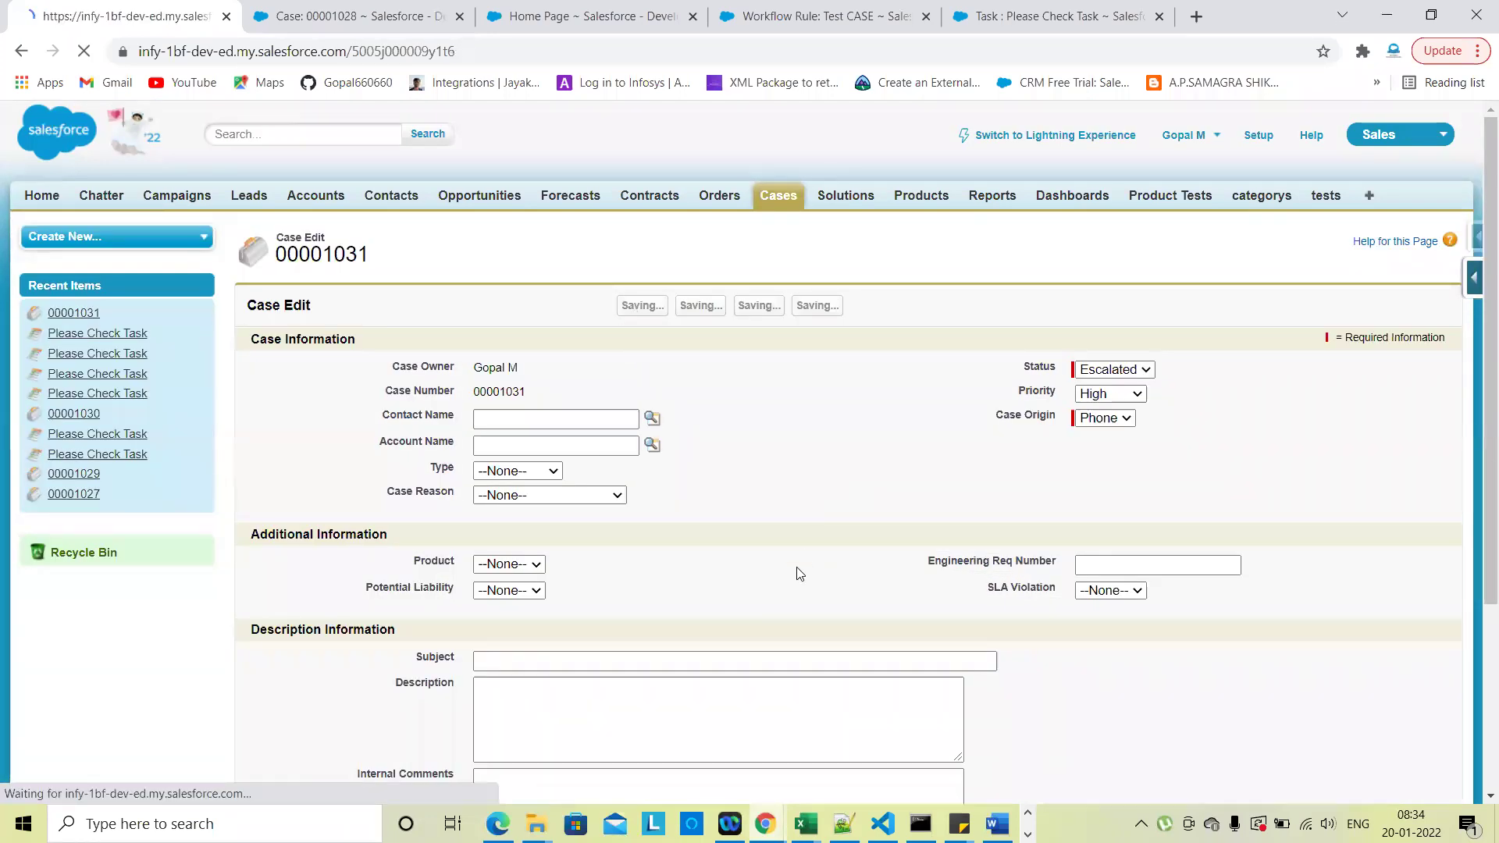
{"action": "scroll", "coordinate": [799, 574], "scroll_direction": "down", "scroll_amount": 10}
{"action": "scroll", "coordinate": [666, 498], "scroll_direction": "up", "scroll_amount": 5}
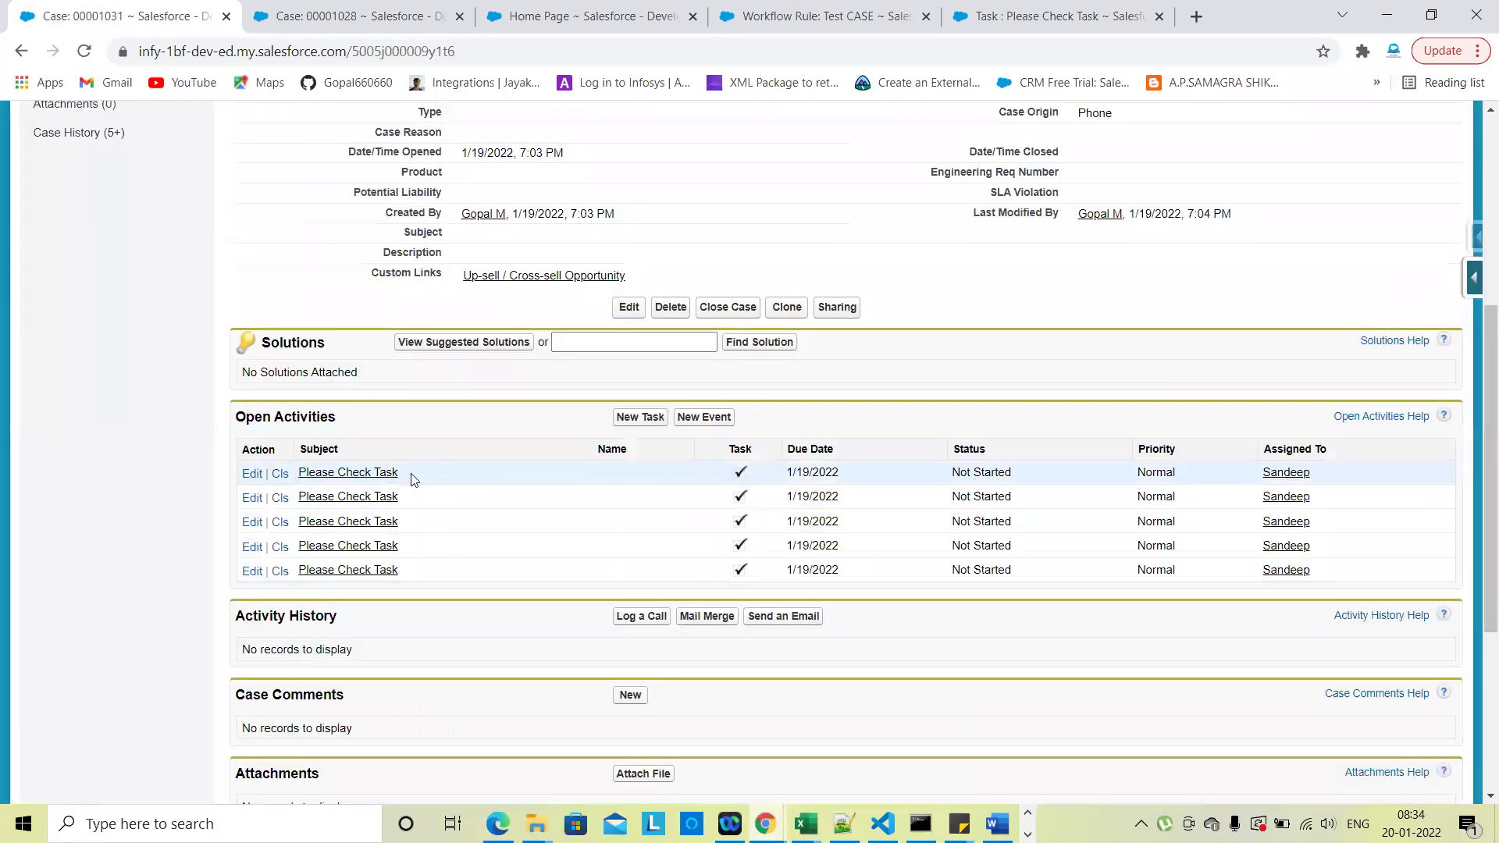
{"action": "scroll", "coordinate": [1080, 496], "scroll_direction": "up", "scroll_amount": 5}
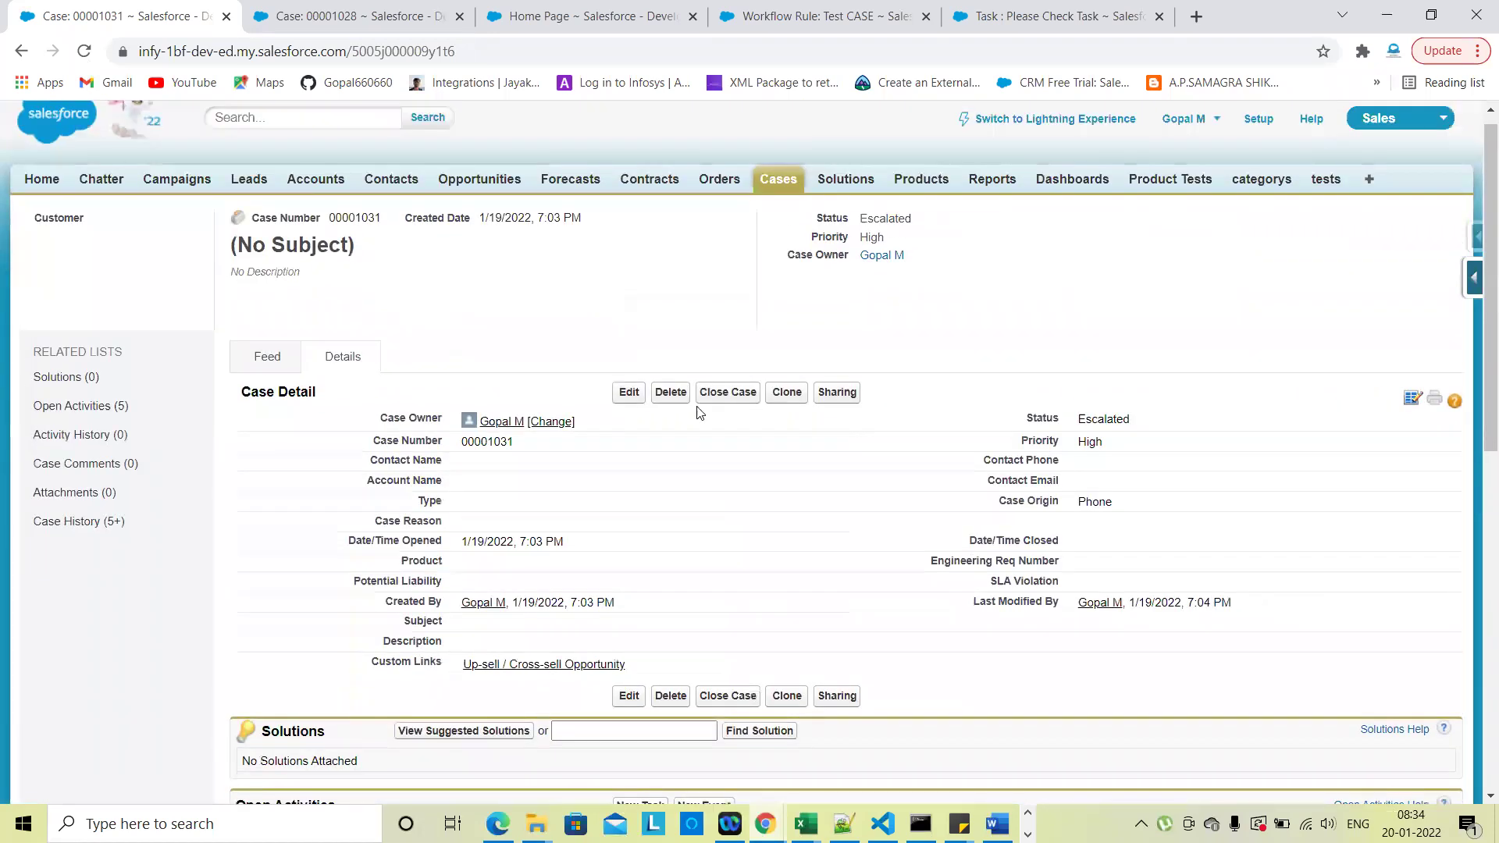
Re-save the unchanged case once more, expand its open activities to show all tasks, and review them with the case status
{"action": "left_click", "coordinate": [629, 392]}
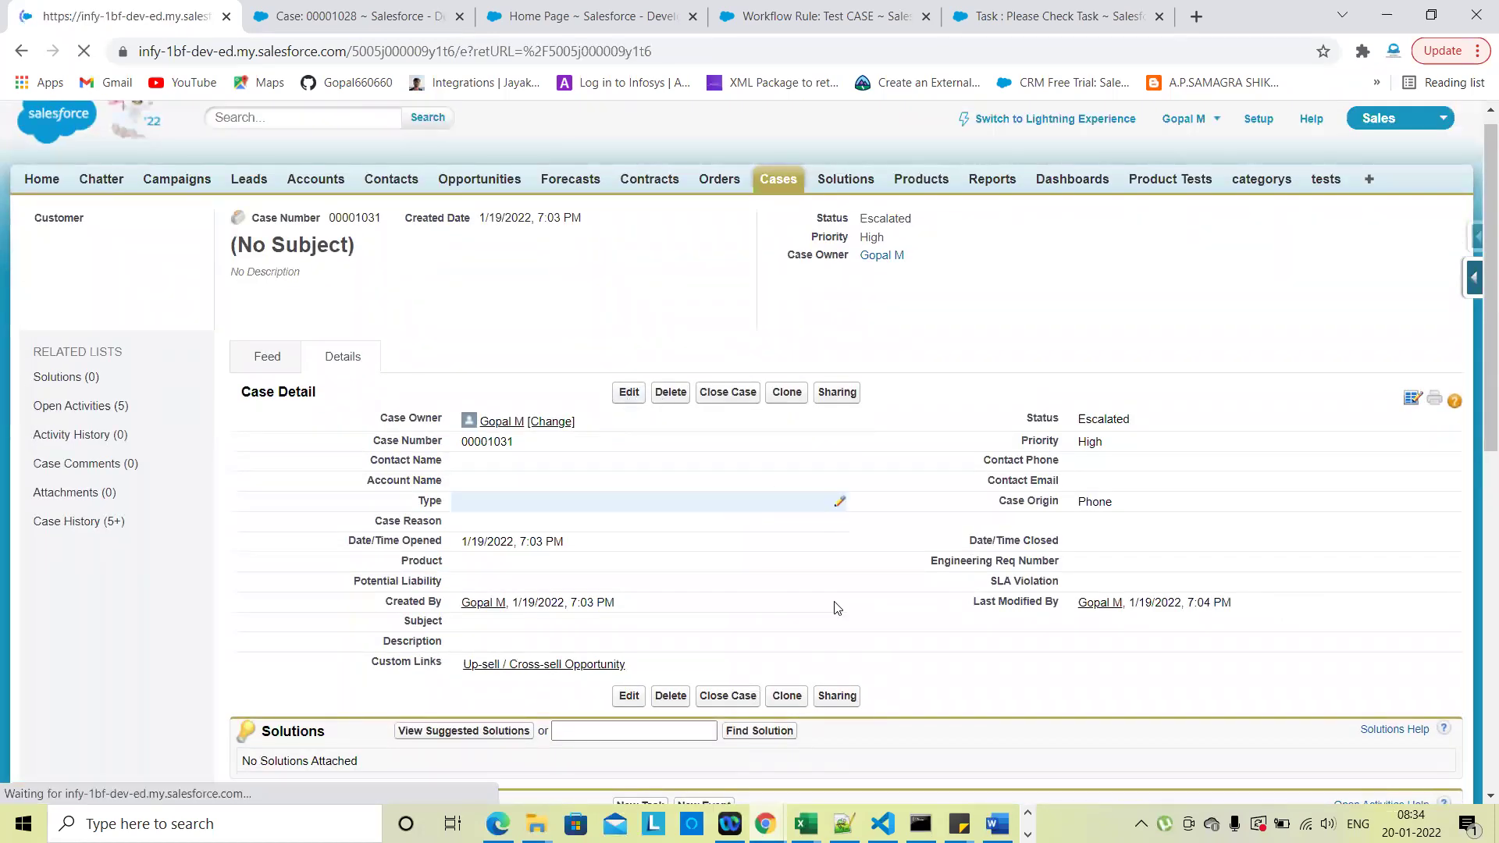
{"action": "scroll", "coordinate": [837, 608], "scroll_direction": "down", "scroll_amount": 3}
{"action": "scroll", "coordinate": [837, 608], "scroll_direction": "up", "scroll_amount": 3}
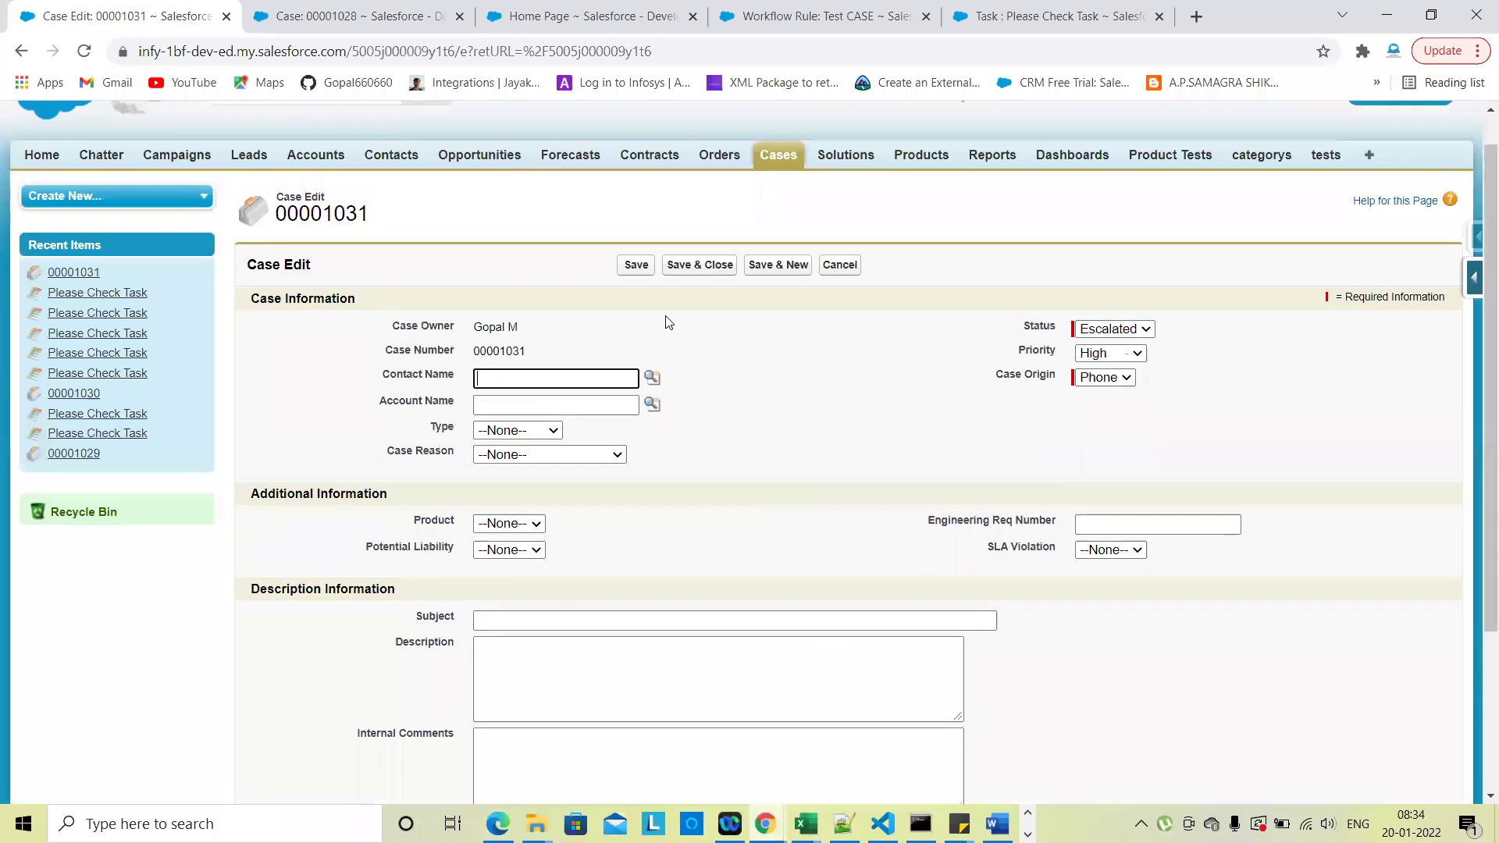
{"action": "left_click", "coordinate": [634, 266]}
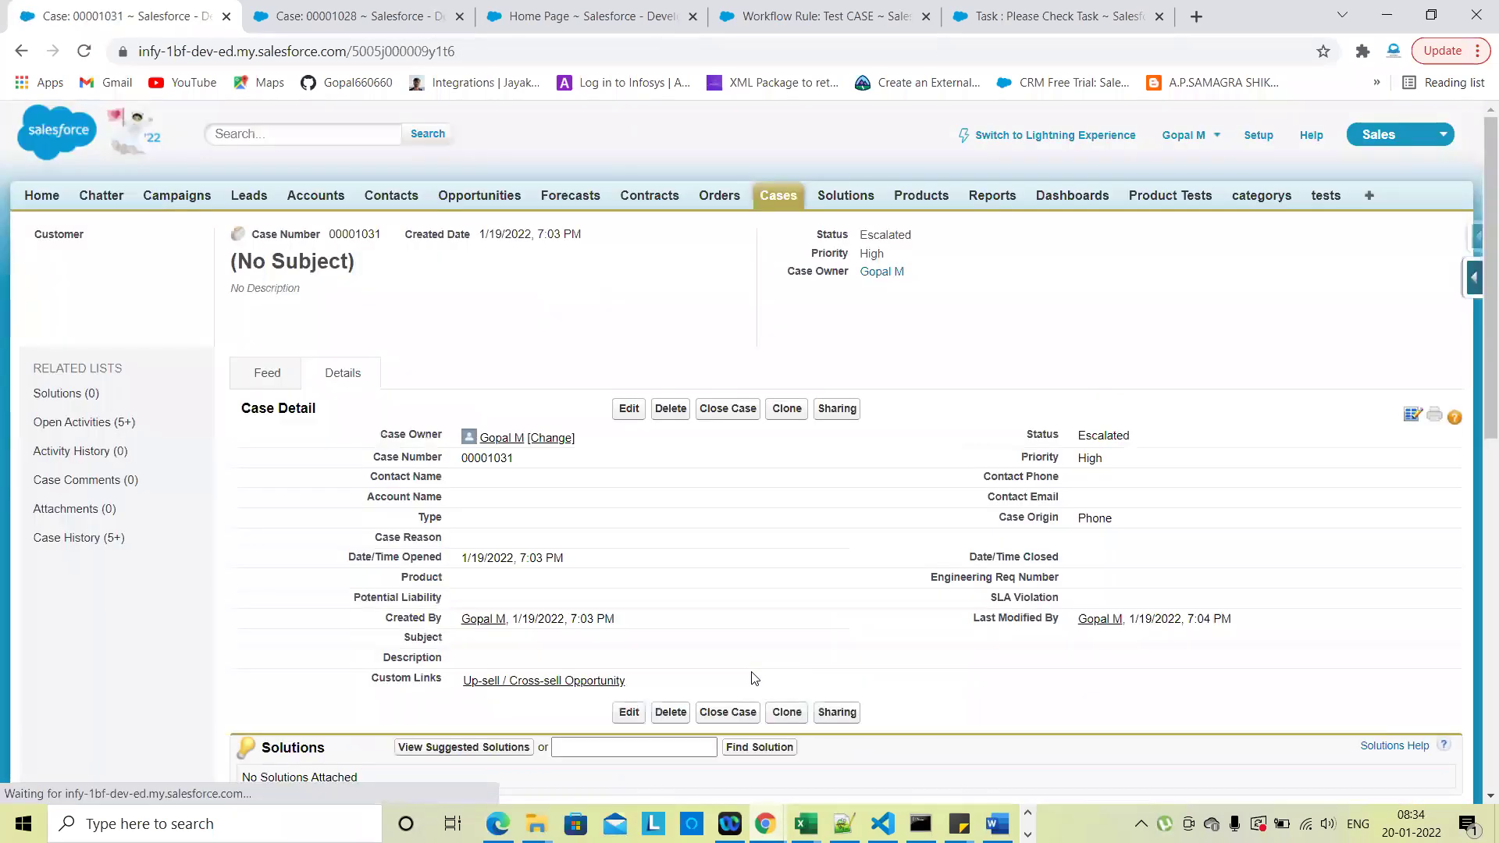
{"action": "scroll", "coordinate": [754, 678], "scroll_direction": "down", "scroll_amount": 5}
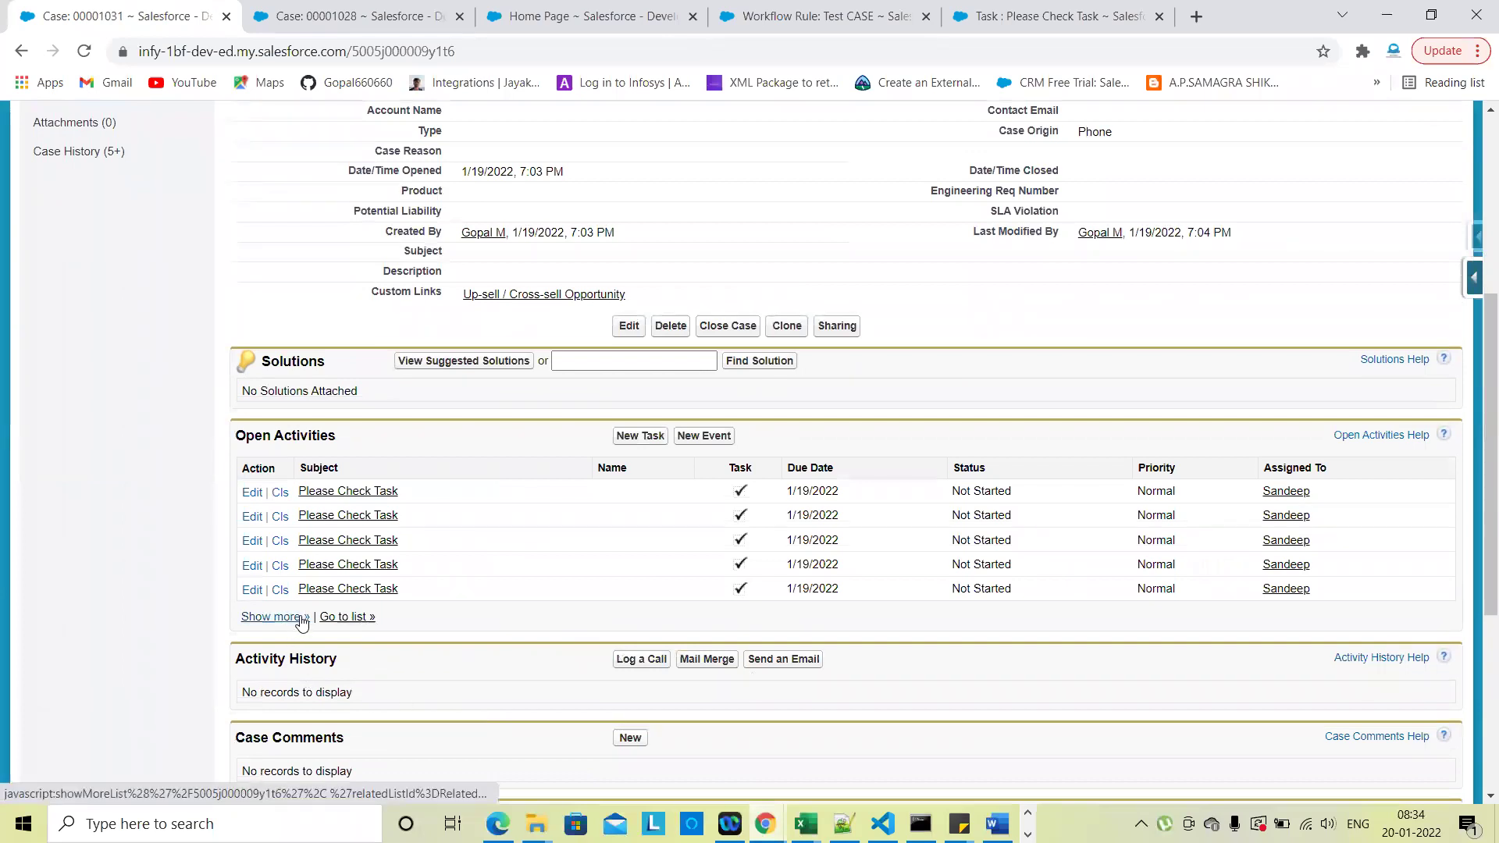
{"action": "left_click", "coordinate": [275, 617]}
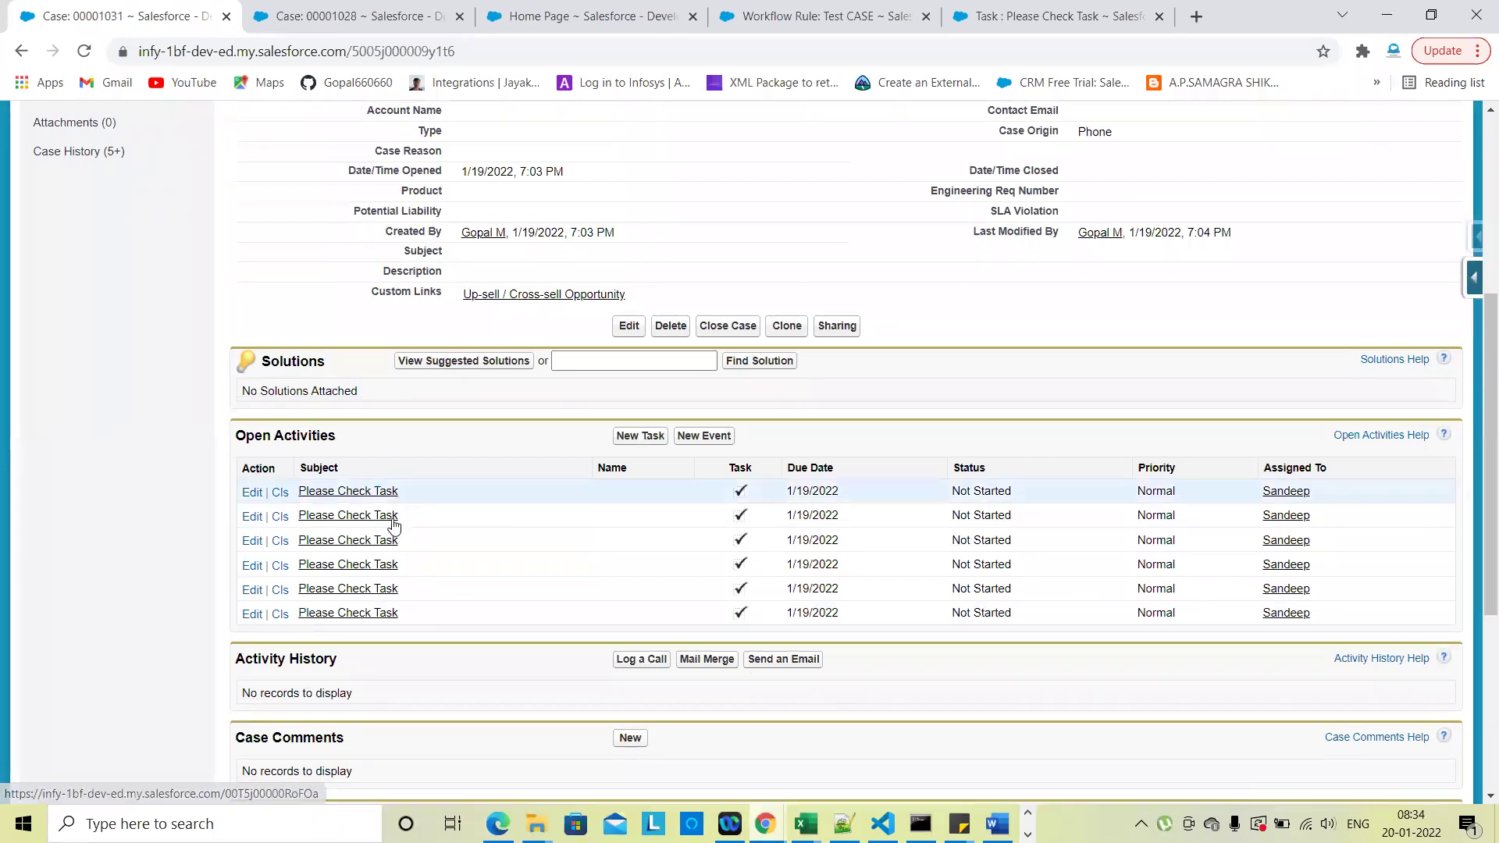
{"action": "scroll", "coordinate": [929, 556], "scroll_direction": "up", "scroll_amount": 4}
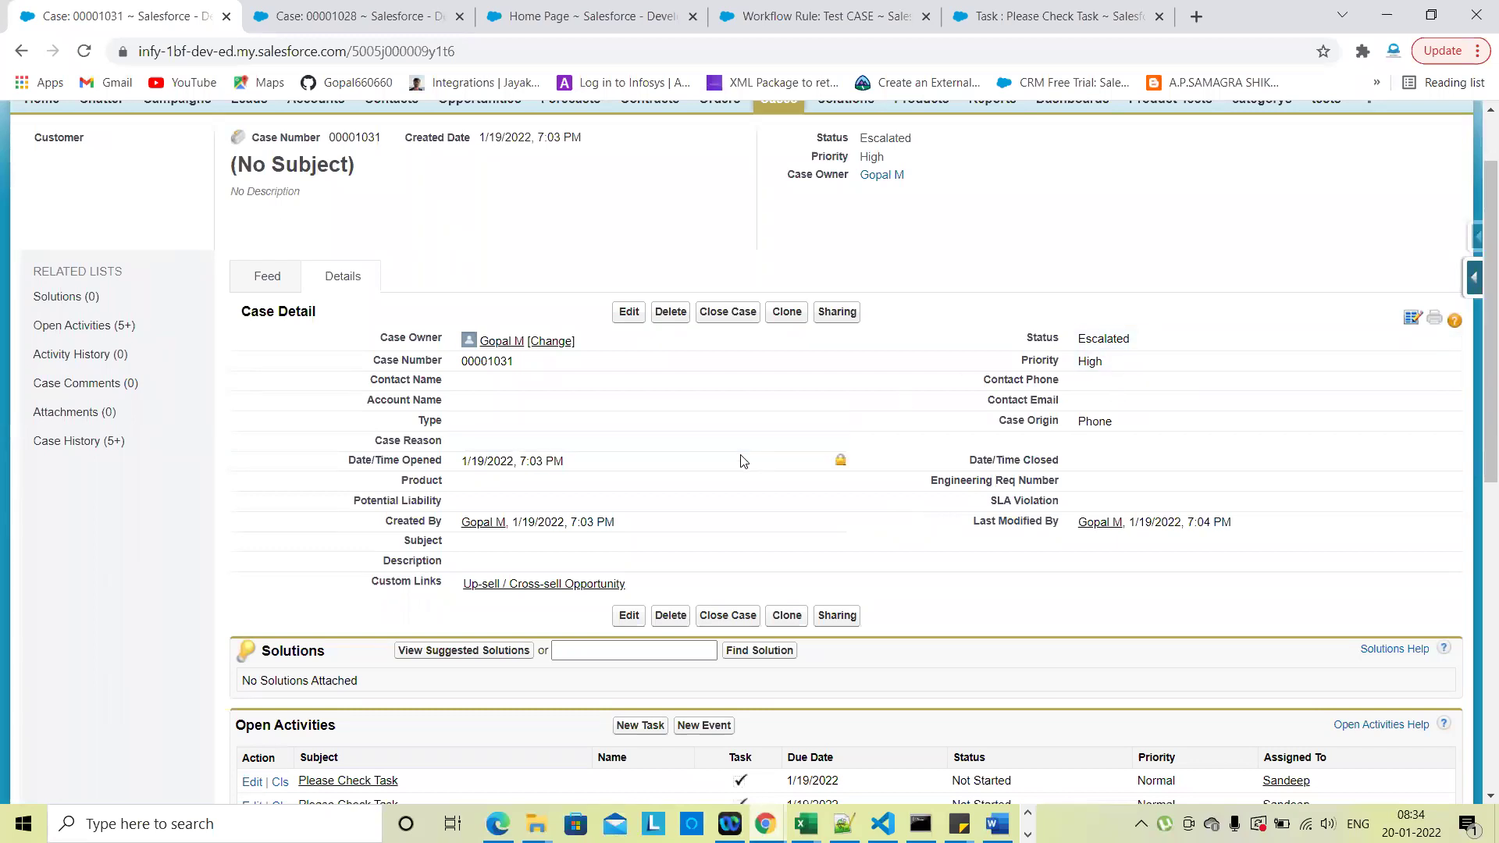
{"action": "scroll", "coordinate": [947, 706], "scroll_direction": "down", "scroll_amount": 3}
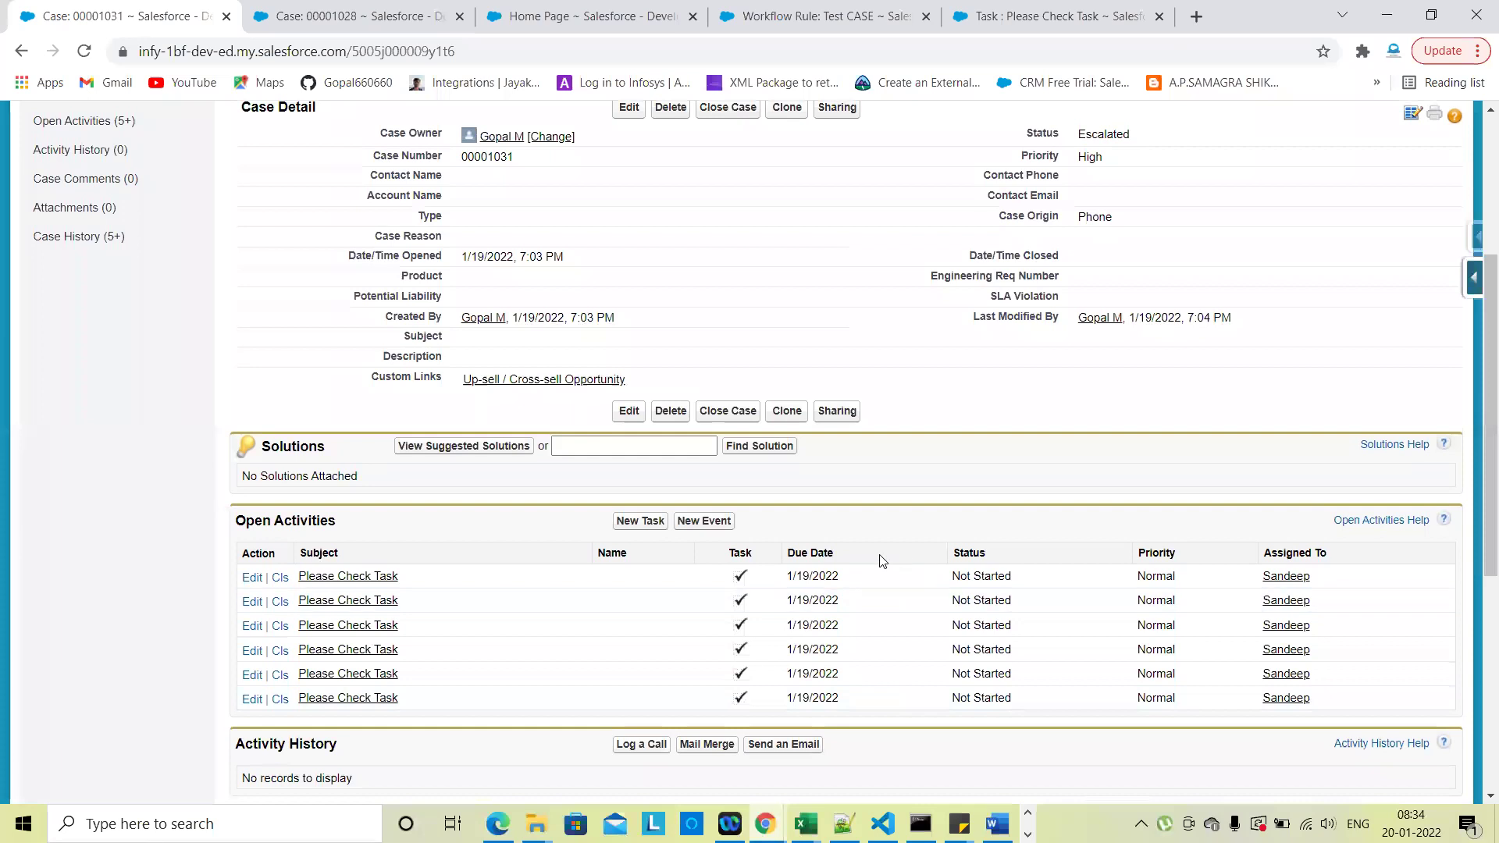
{"action": "scroll", "coordinate": [1083, 339], "scroll_direction": "up", "scroll_amount": 1}
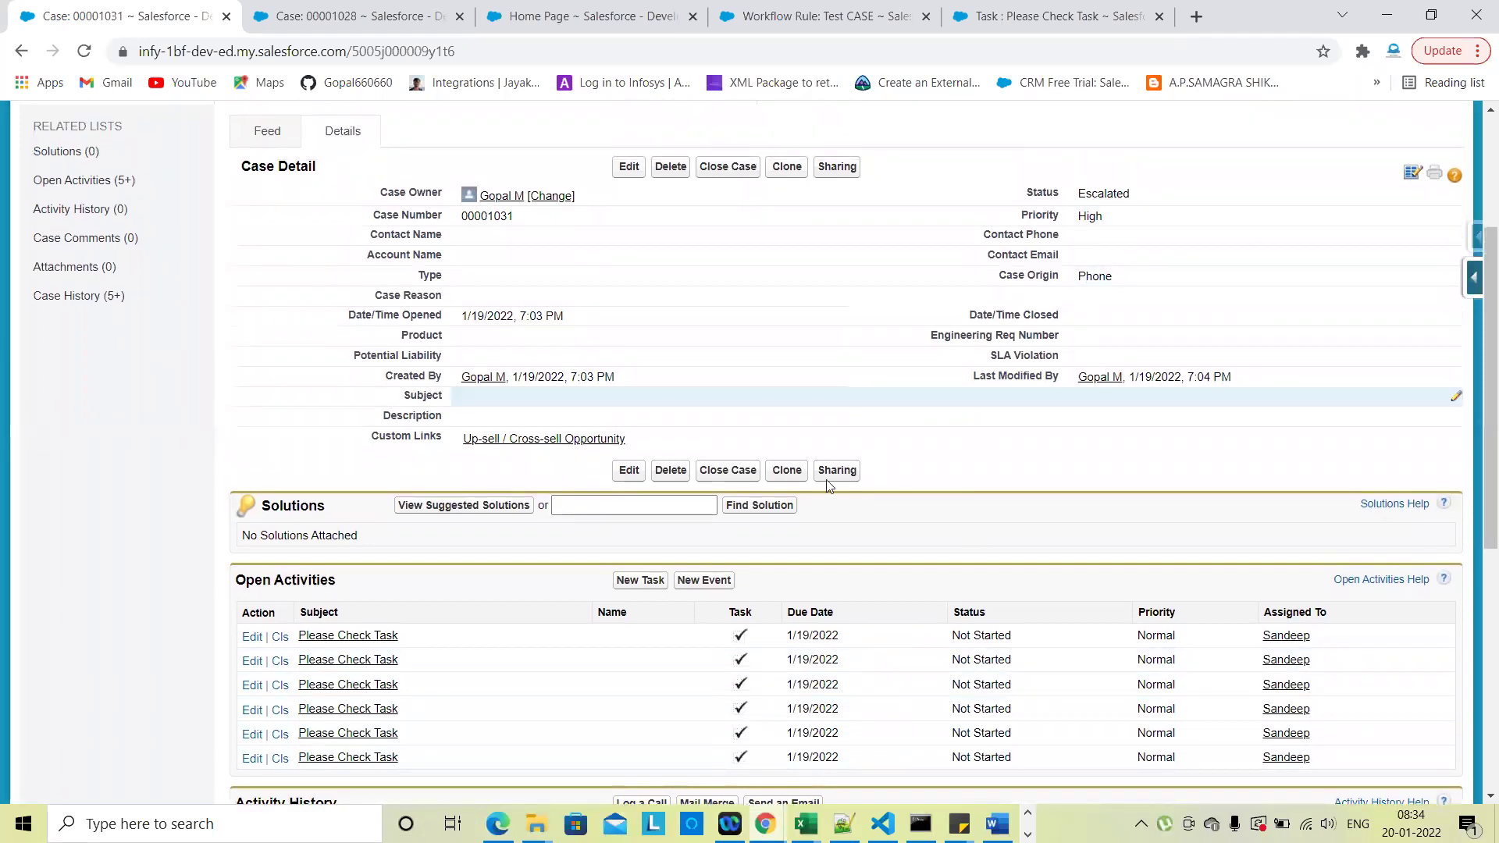
{"action": "scroll", "coordinate": [851, 499], "scroll_direction": "down", "scroll_amount": 1}
{"action": "scroll", "coordinate": [968, 547], "scroll_direction": "up", "scroll_amount": 2}
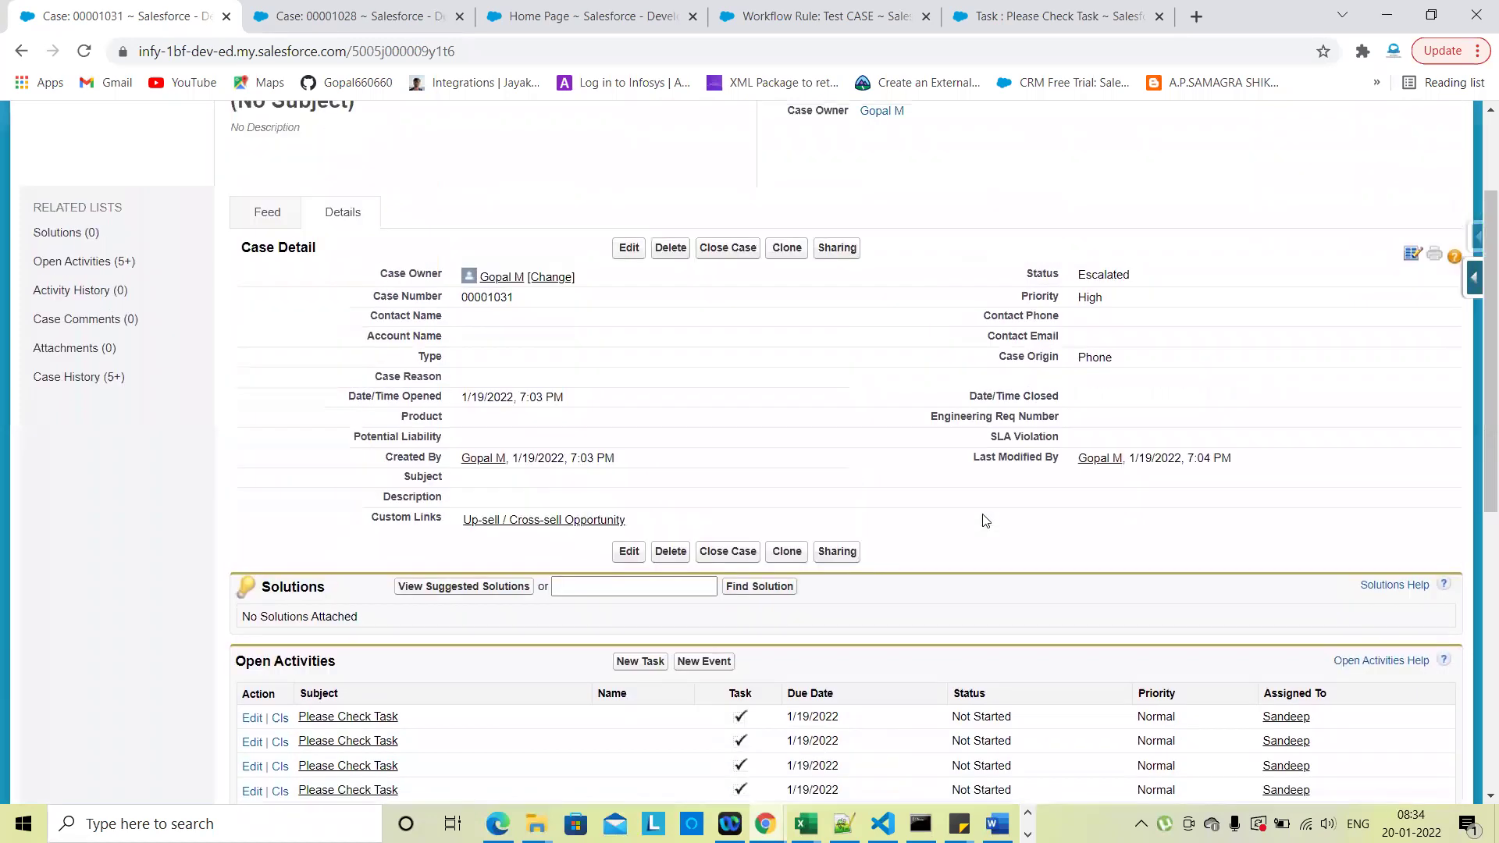
Change the Test CASE workflow rule's evaluation criteria to "created, and any time it's edited to subsequently meet criteria" and save the rule
{"action": "left_click", "coordinate": [865, 11]}
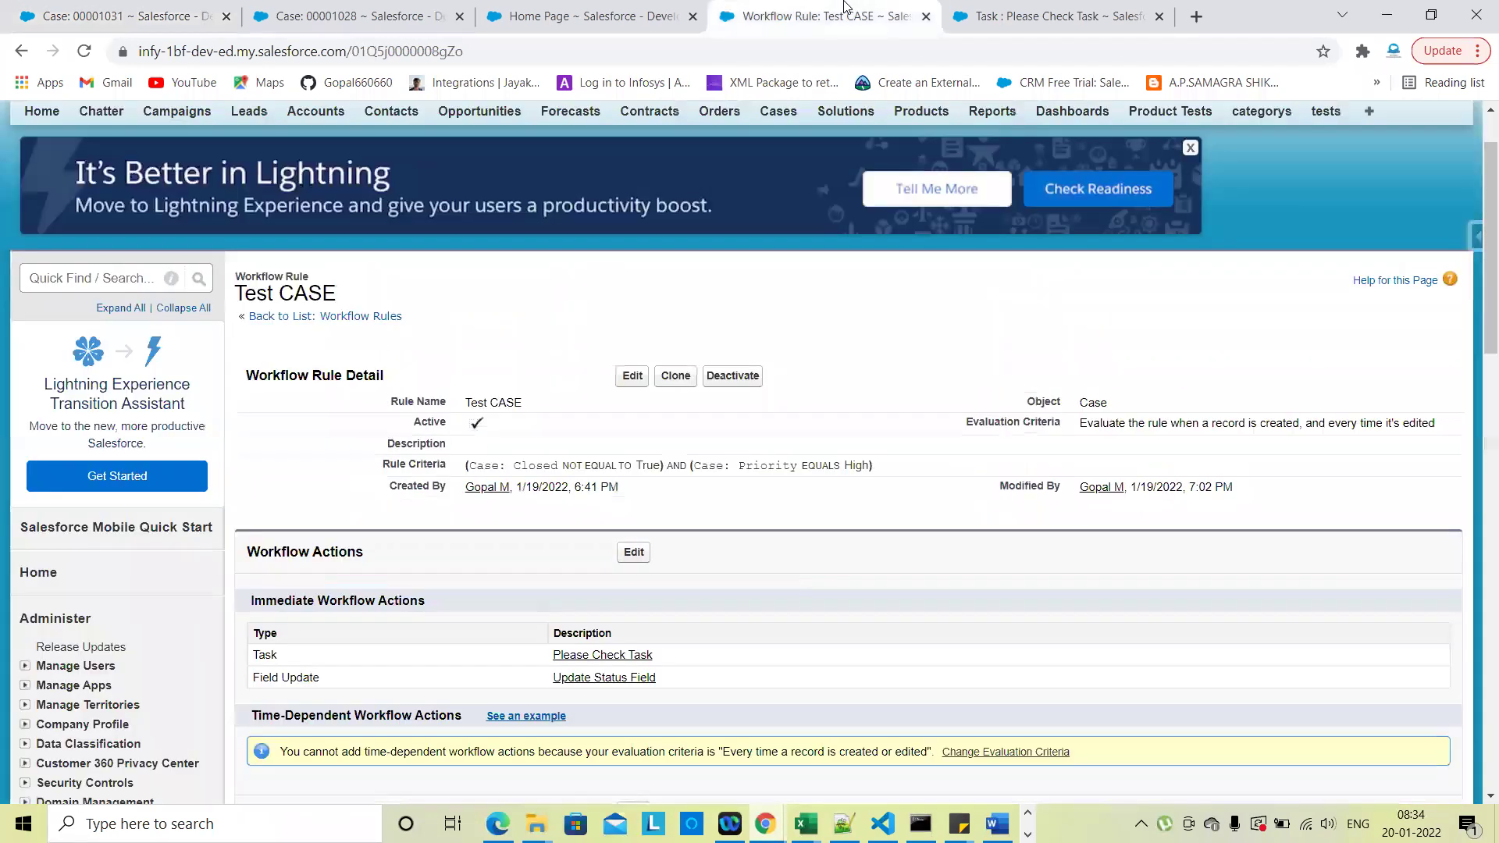
{"action": "left_click", "coordinate": [633, 378]}
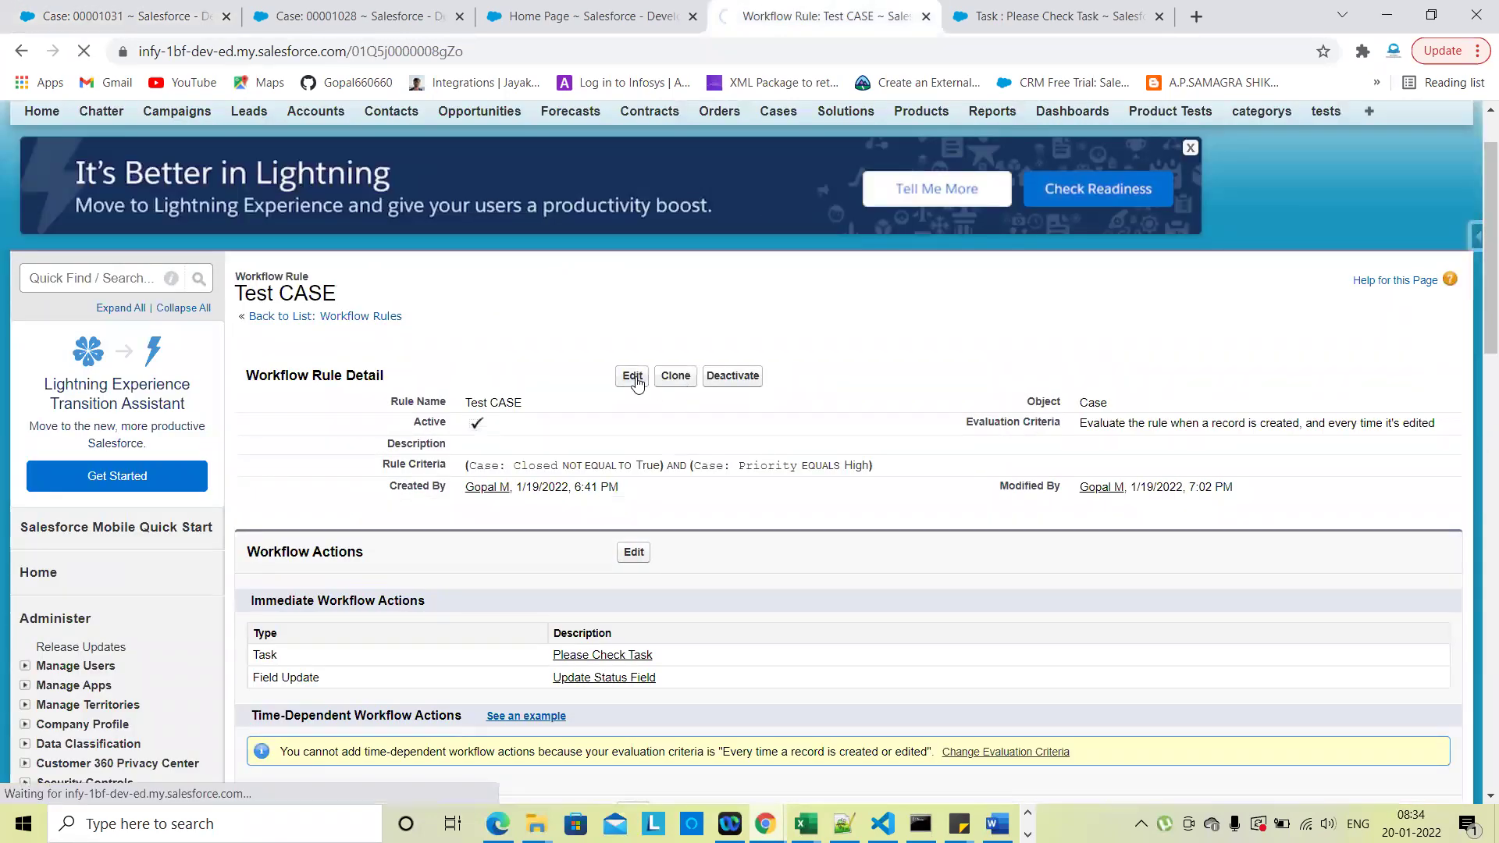
{"action": "scroll", "coordinate": [865, 519], "scroll_direction": "down", "scroll_amount": 3}
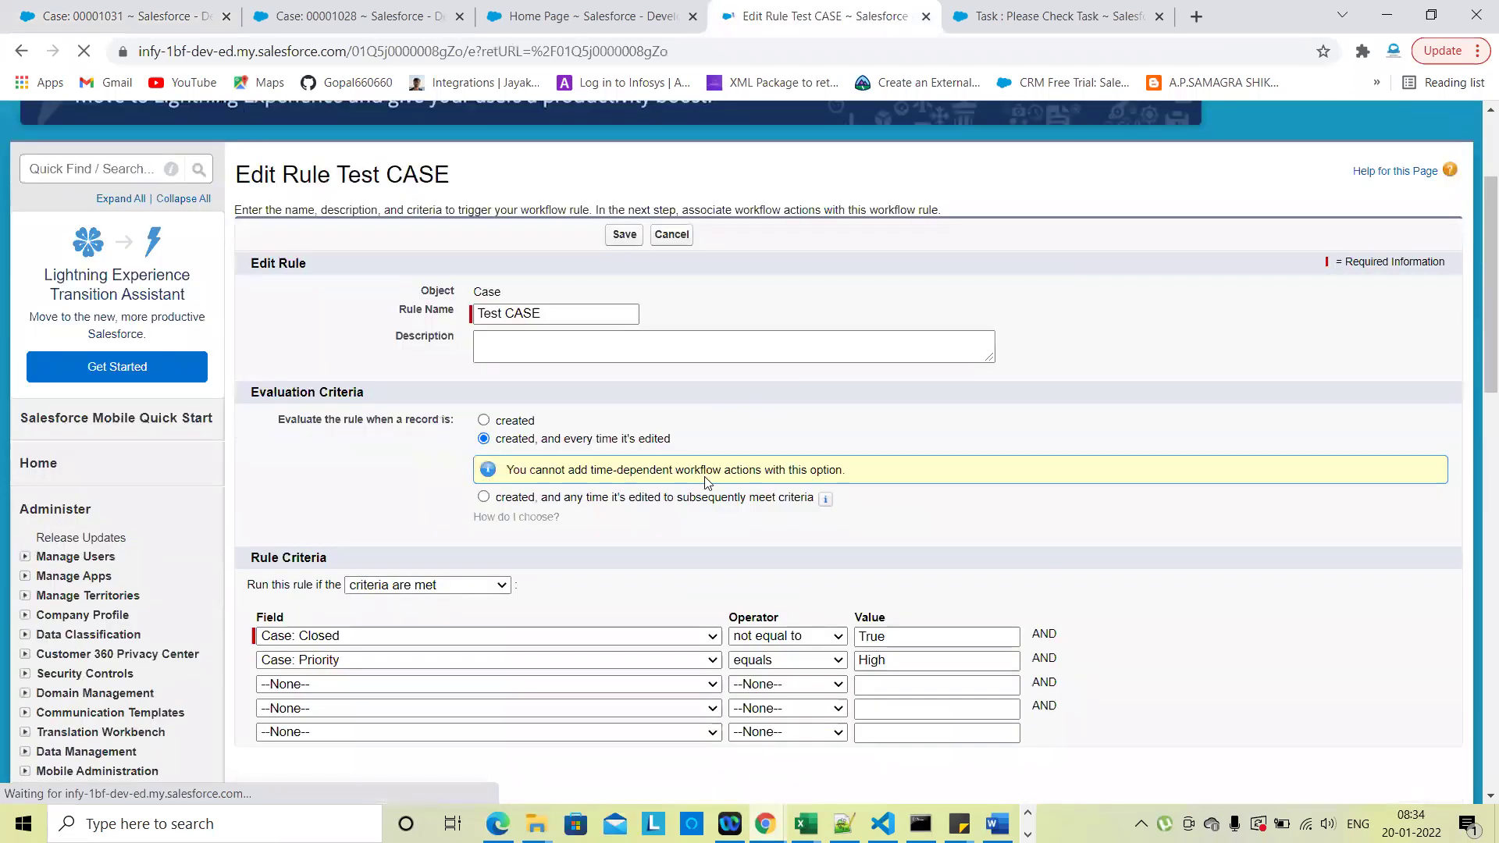
{"action": "left_click", "coordinate": [587, 499]}
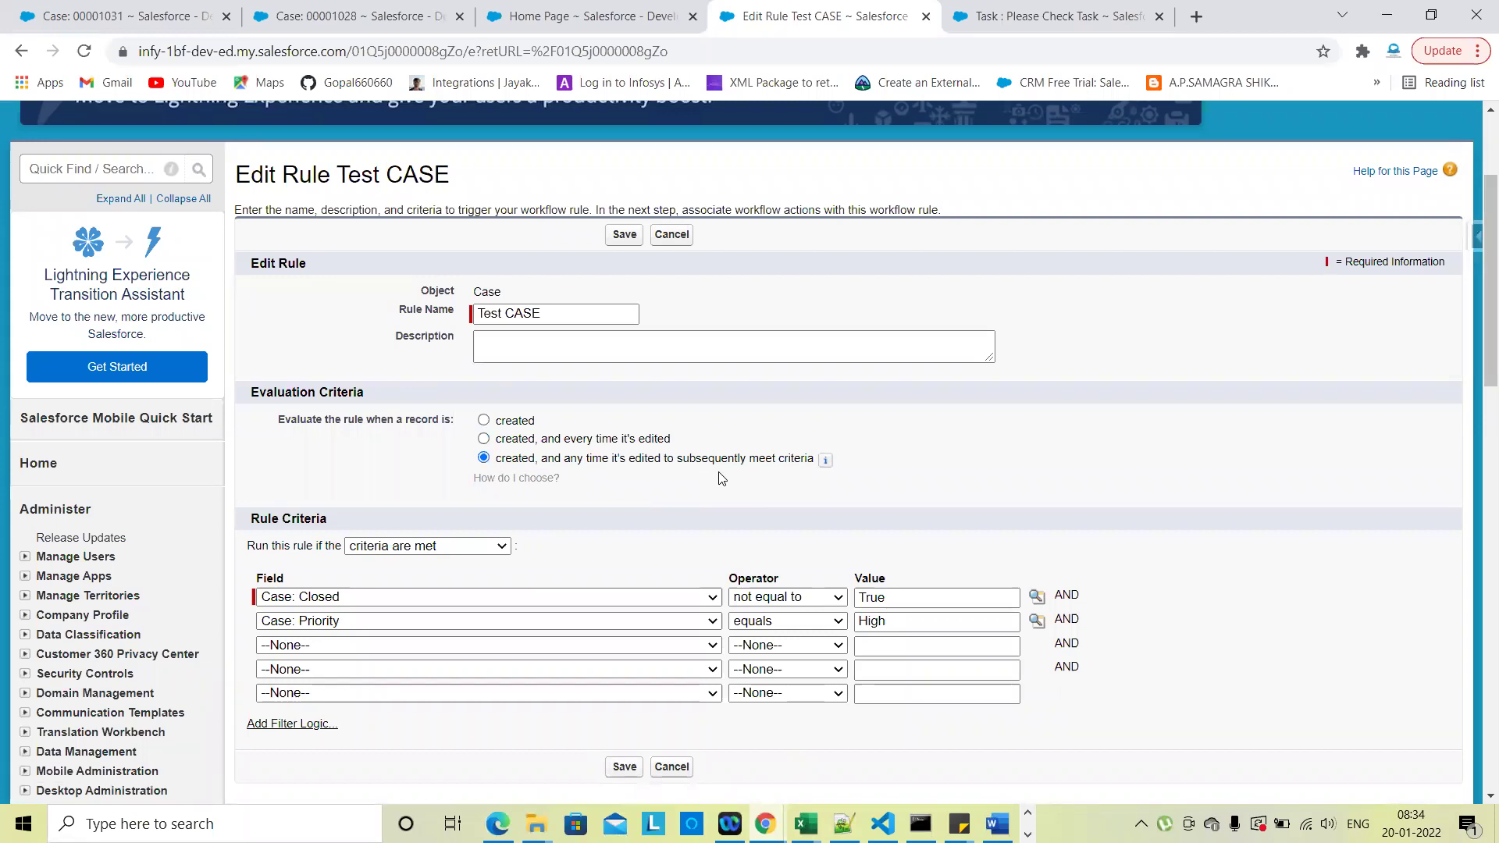
{"action": "left_click", "coordinate": [624, 235]}
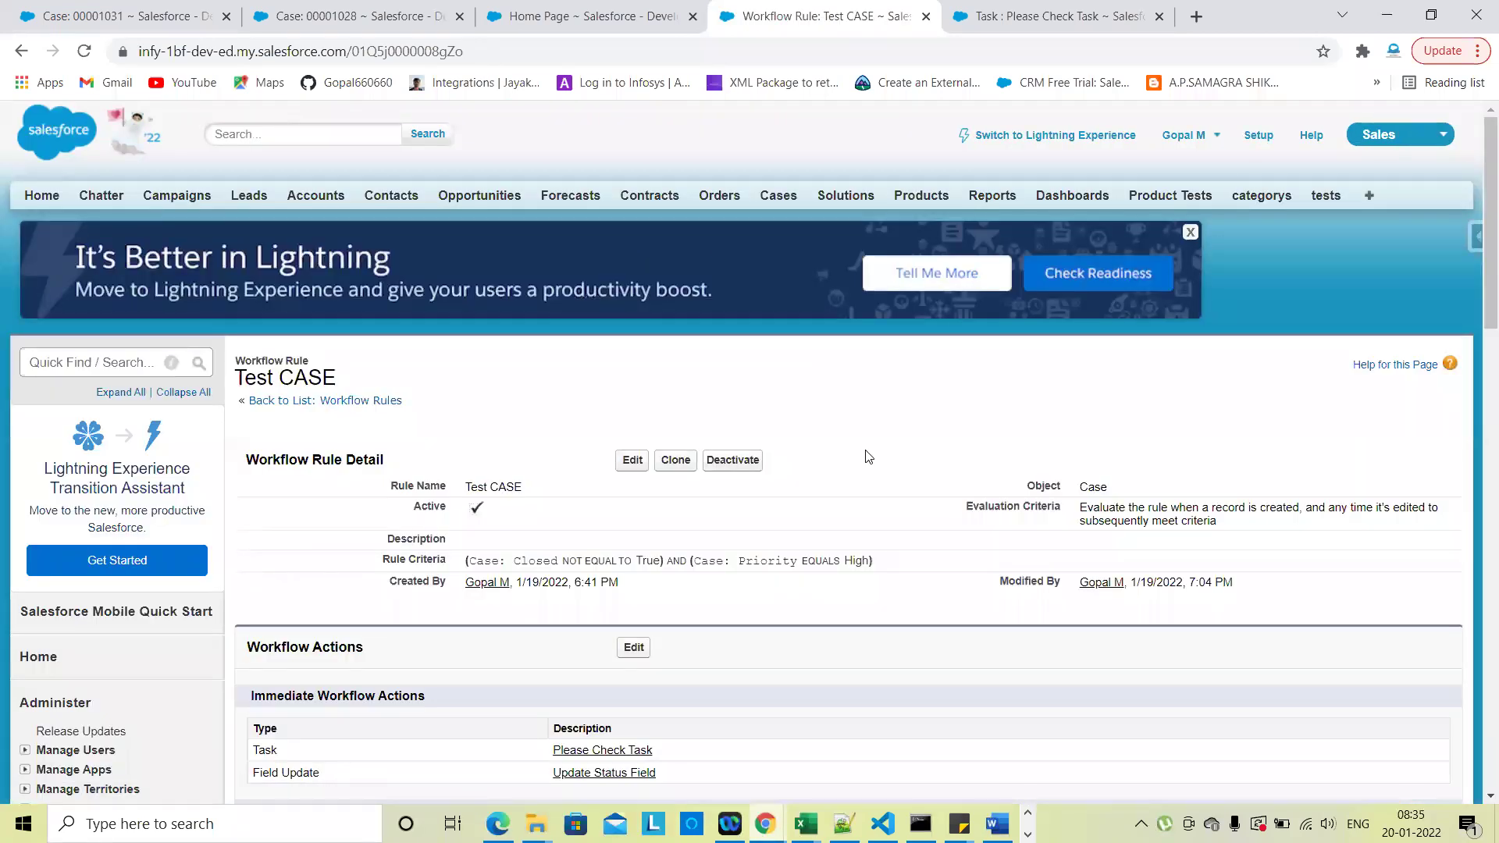
Return to the High-priority case, set its priority to Low and status to New, and save it
{"action": "left_click", "coordinate": [187, 15]}
{"action": "scroll", "coordinate": [588, 596], "scroll_direction": "down", "scroll_amount": 2}
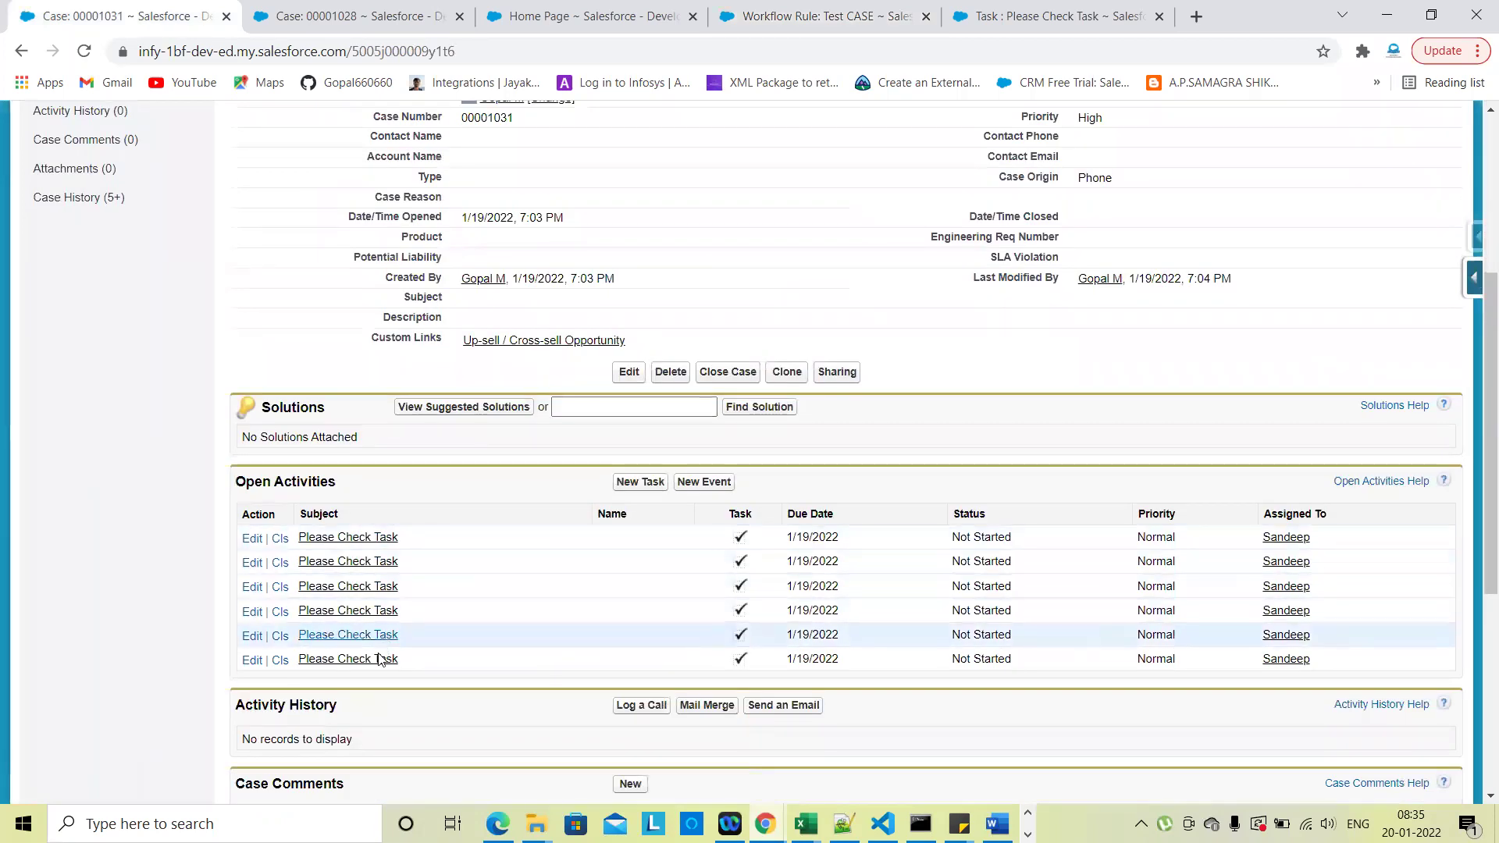
{"action": "scroll", "coordinate": [728, 603], "scroll_direction": "up", "scroll_amount": 3}
{"action": "left_click", "coordinate": [631, 301]}
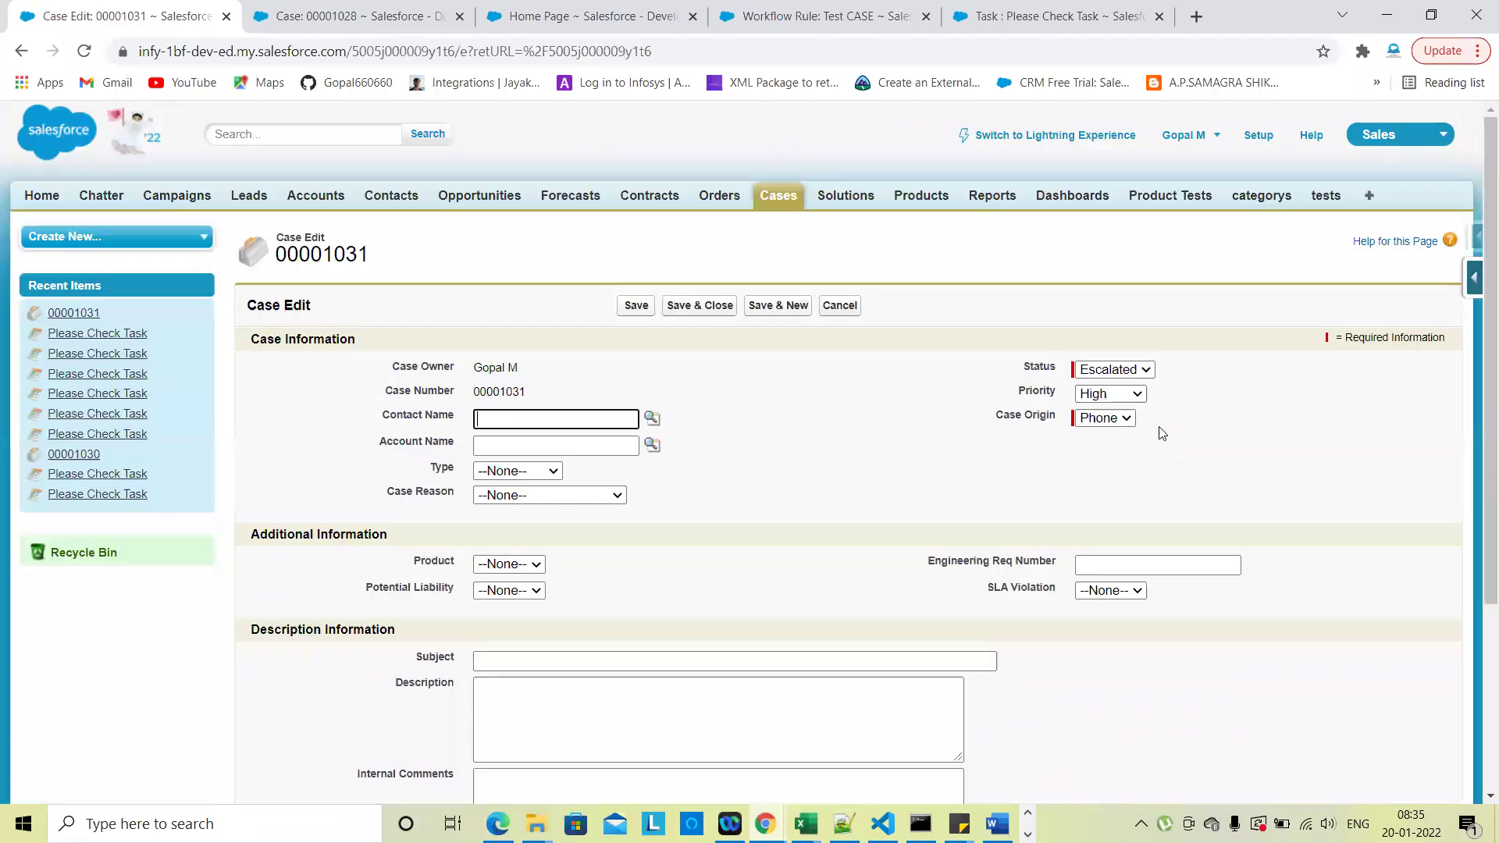
{"action": "left_click", "coordinate": [1122, 395]}
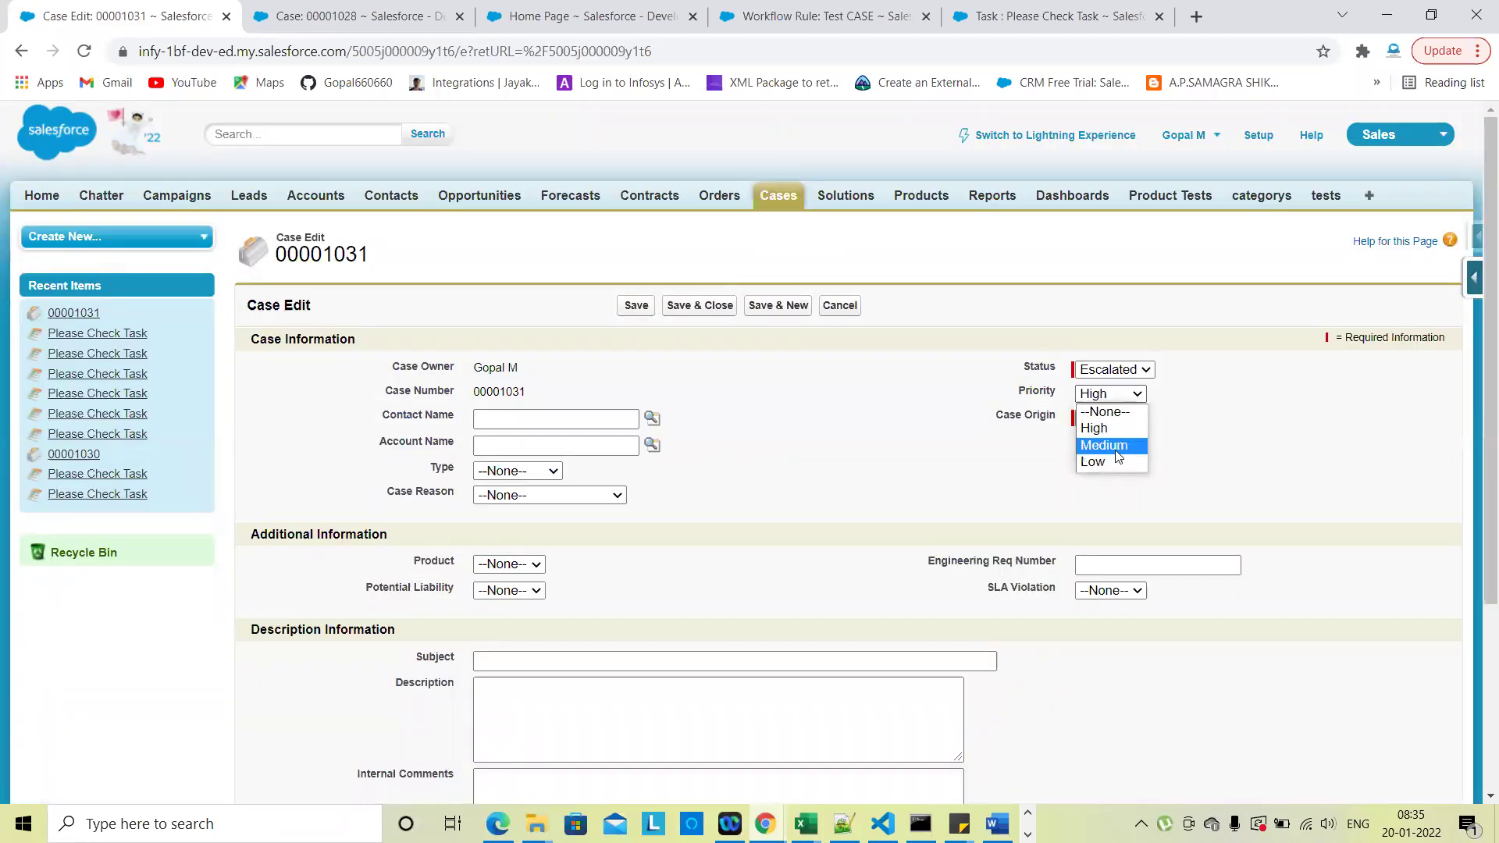
{"action": "left_click", "coordinate": [1107, 462]}
{"action": "left_click", "coordinate": [1124, 372]}
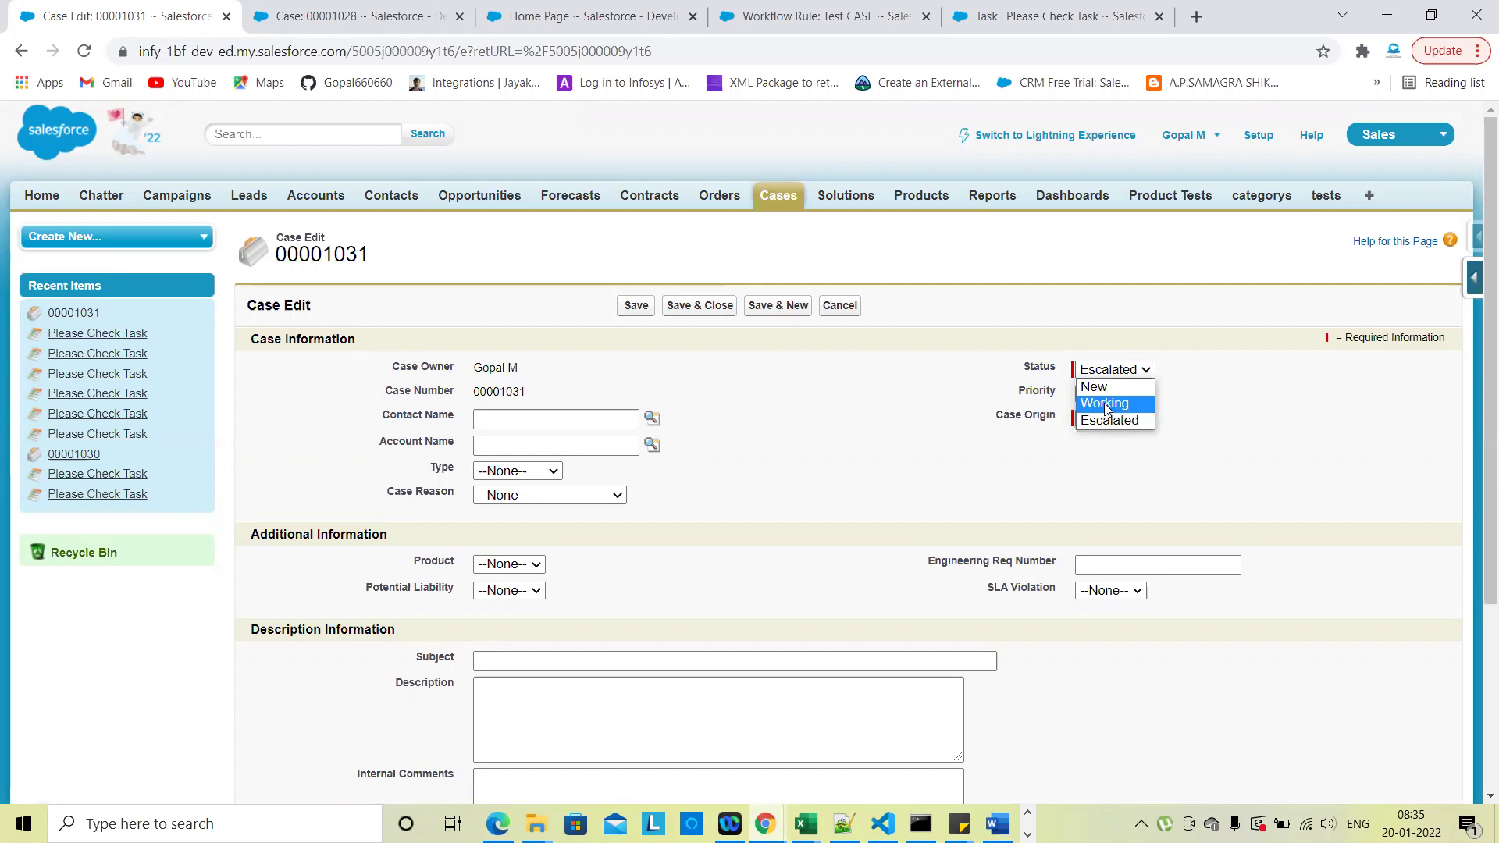
{"action": "left_click", "coordinate": [1095, 387]}
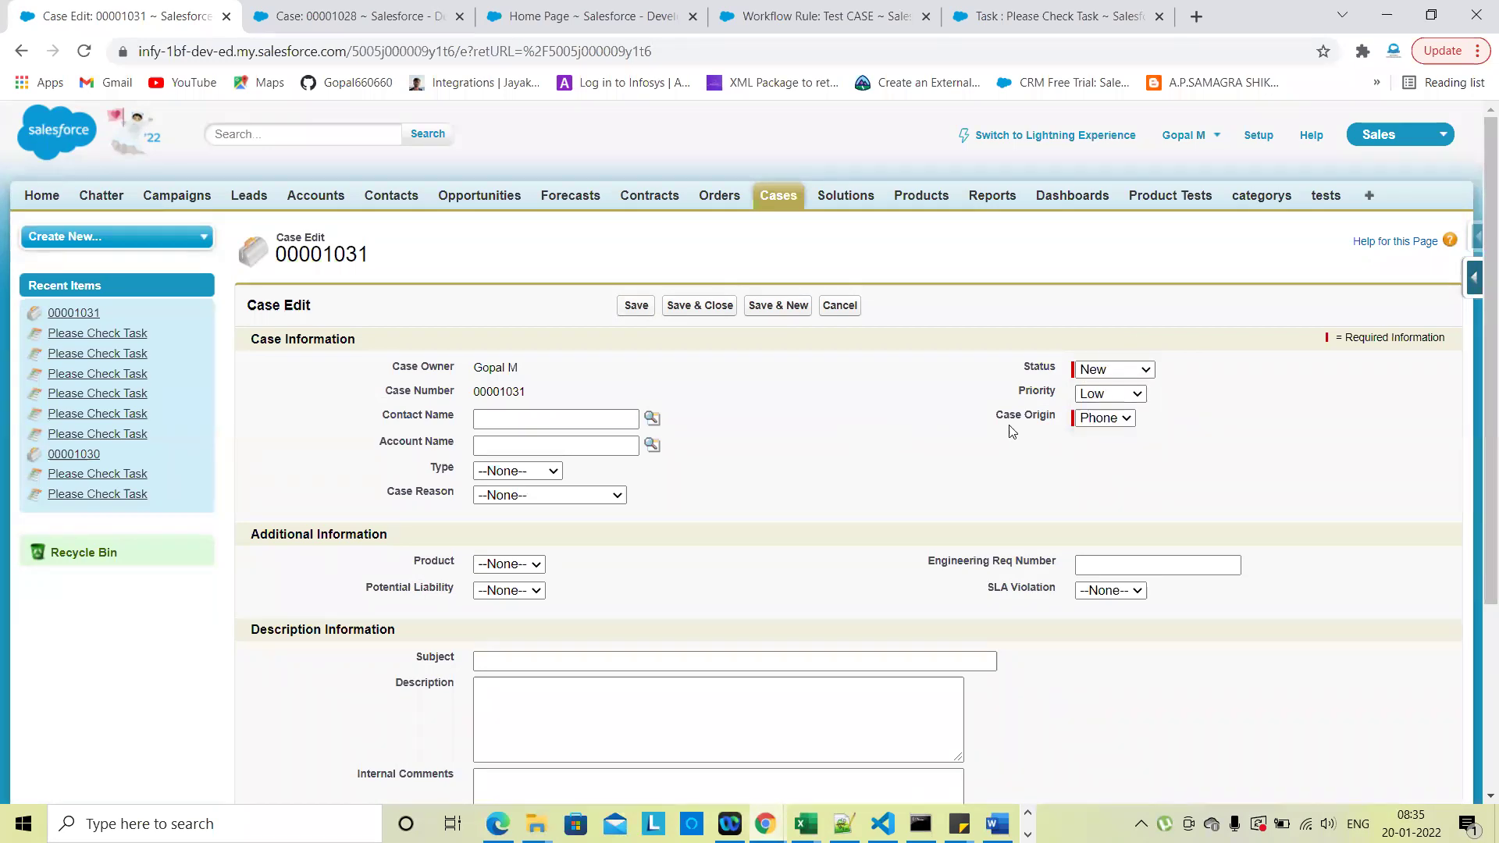
{"action": "left_click", "coordinate": [637, 308]}
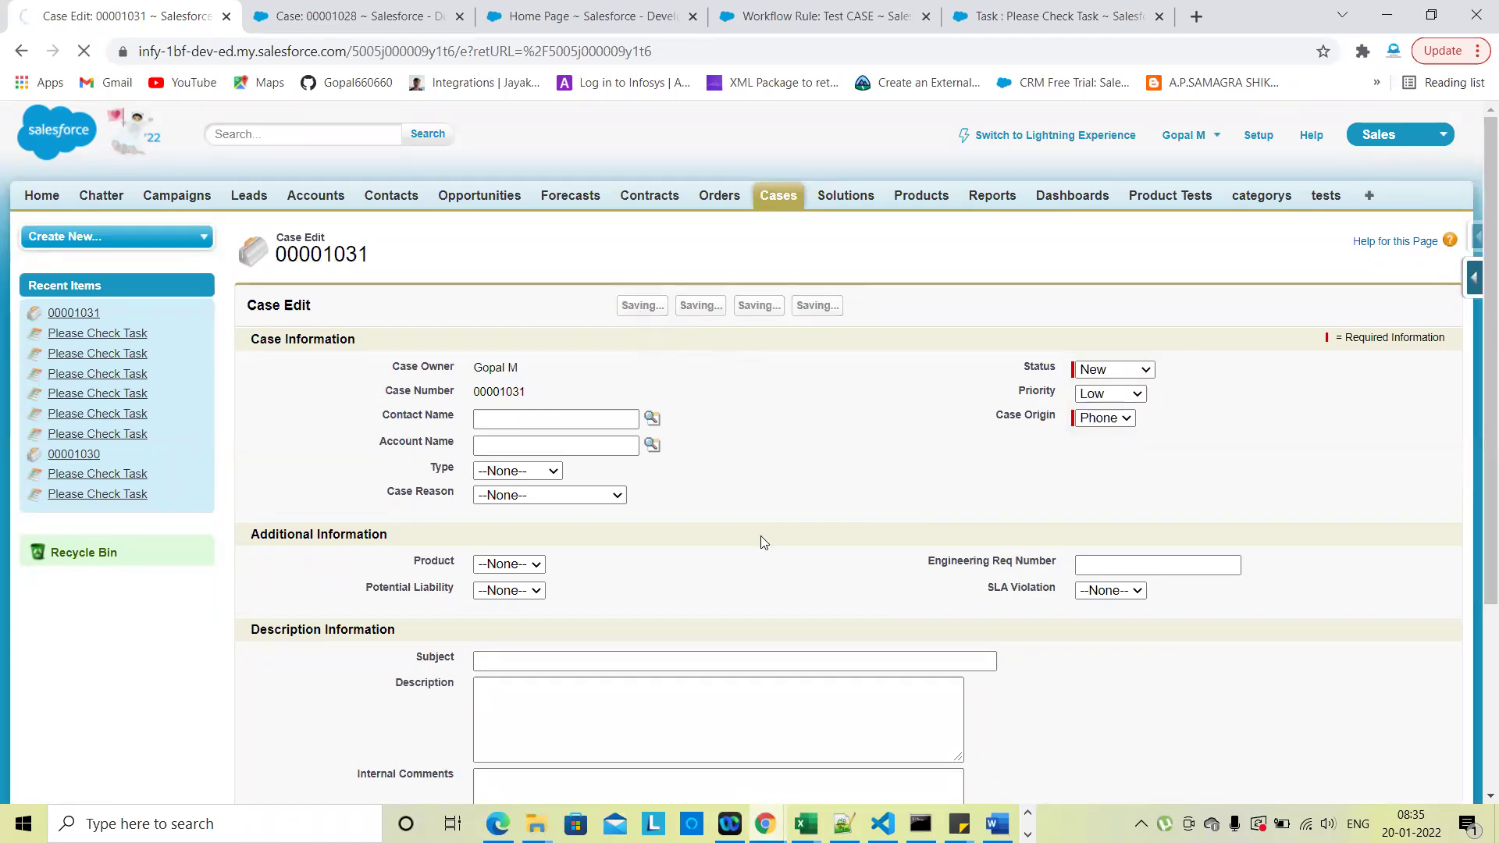
Expand the Low-priority case's open activities to show all tasks and check them against the case status
{"action": "scroll", "coordinate": [761, 538], "scroll_direction": "down", "scroll_amount": 4}
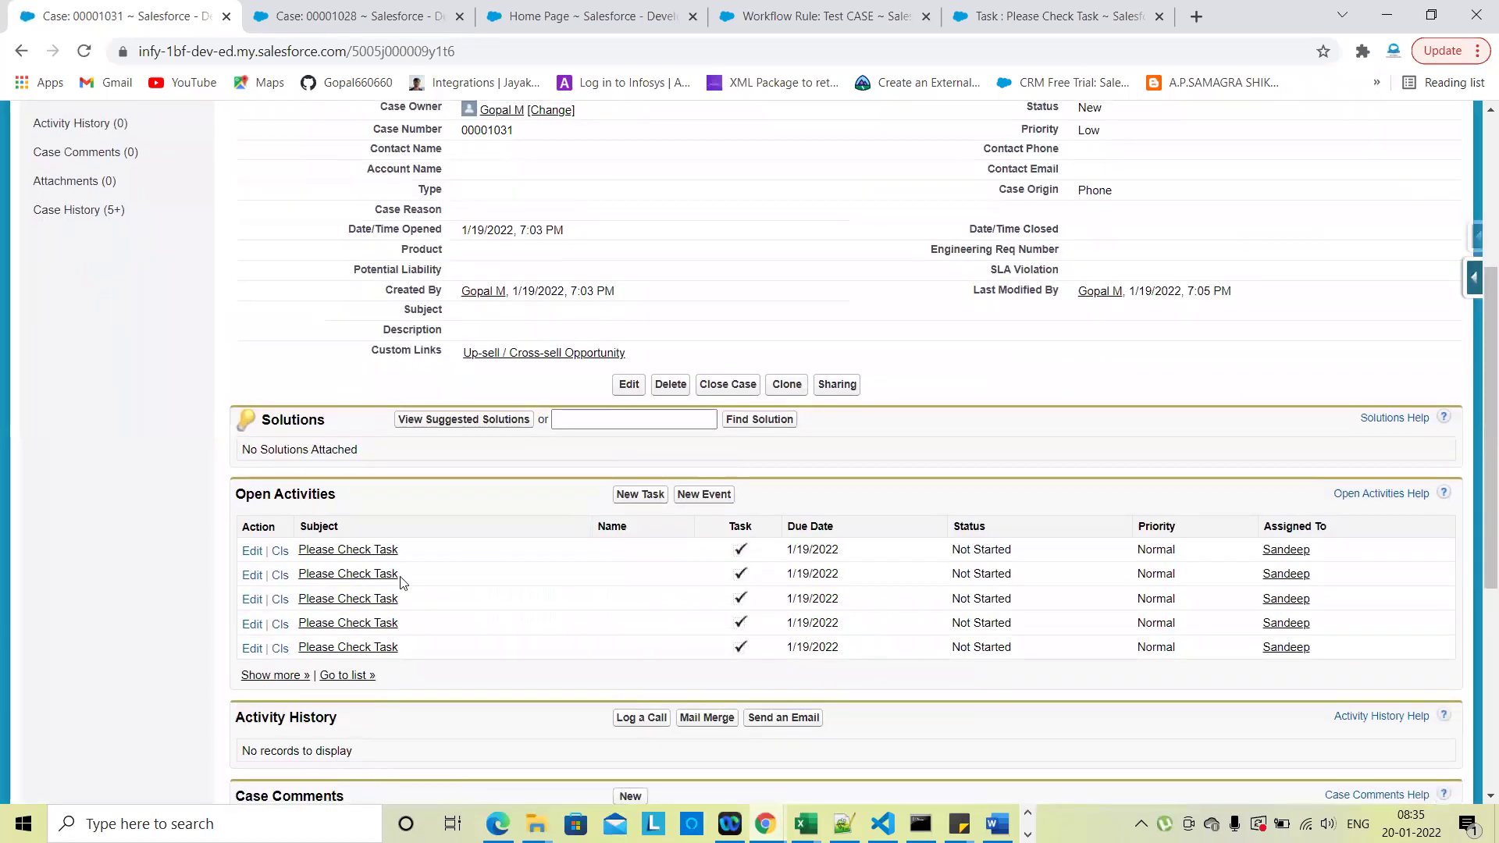
{"action": "left_click", "coordinate": [296, 675]}
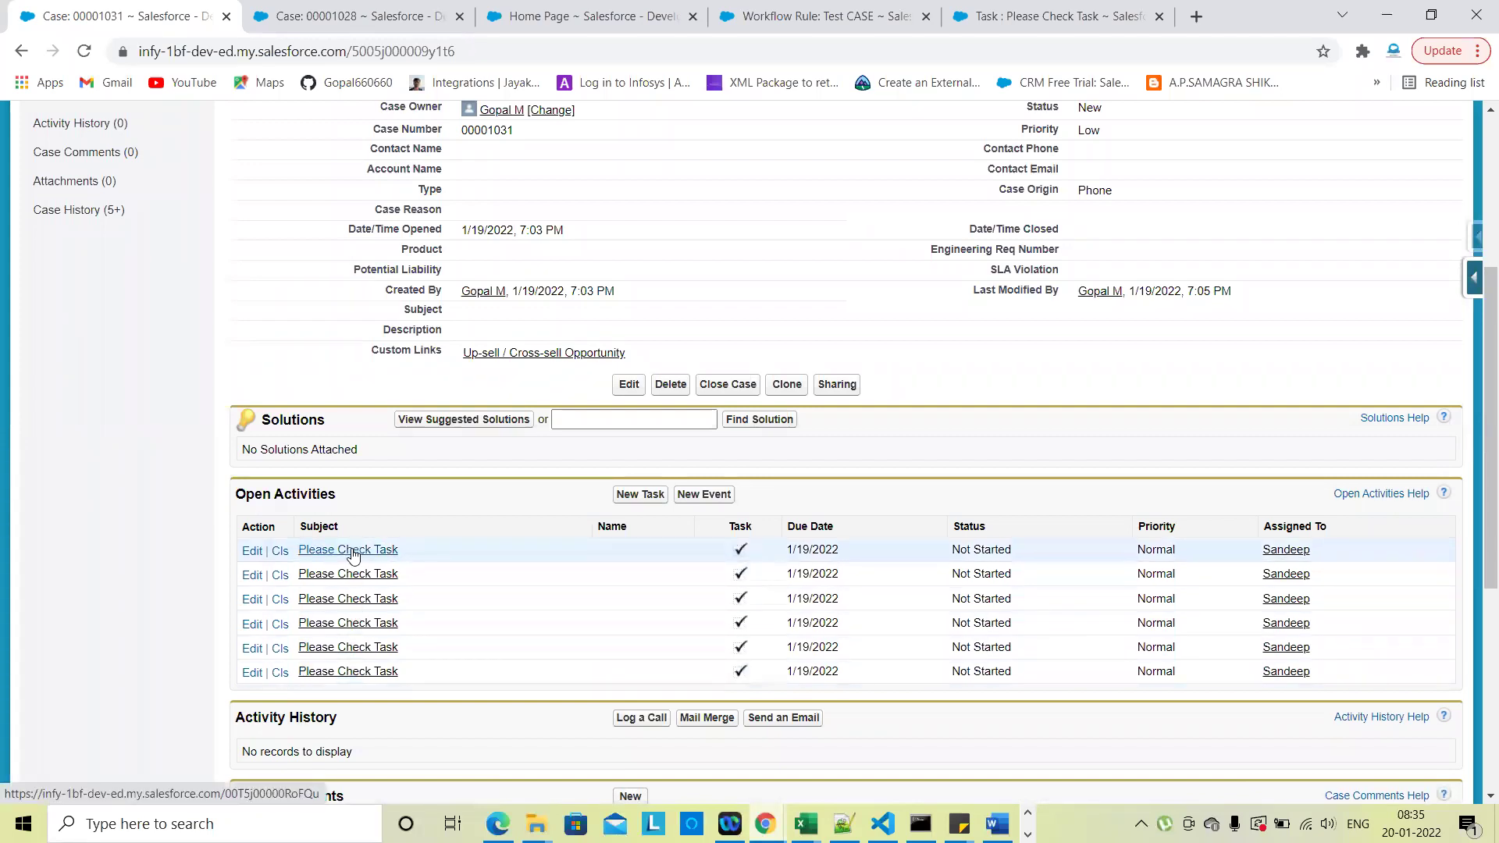
{"action": "scroll", "coordinate": [944, 499], "scroll_direction": "up", "scroll_amount": 3}
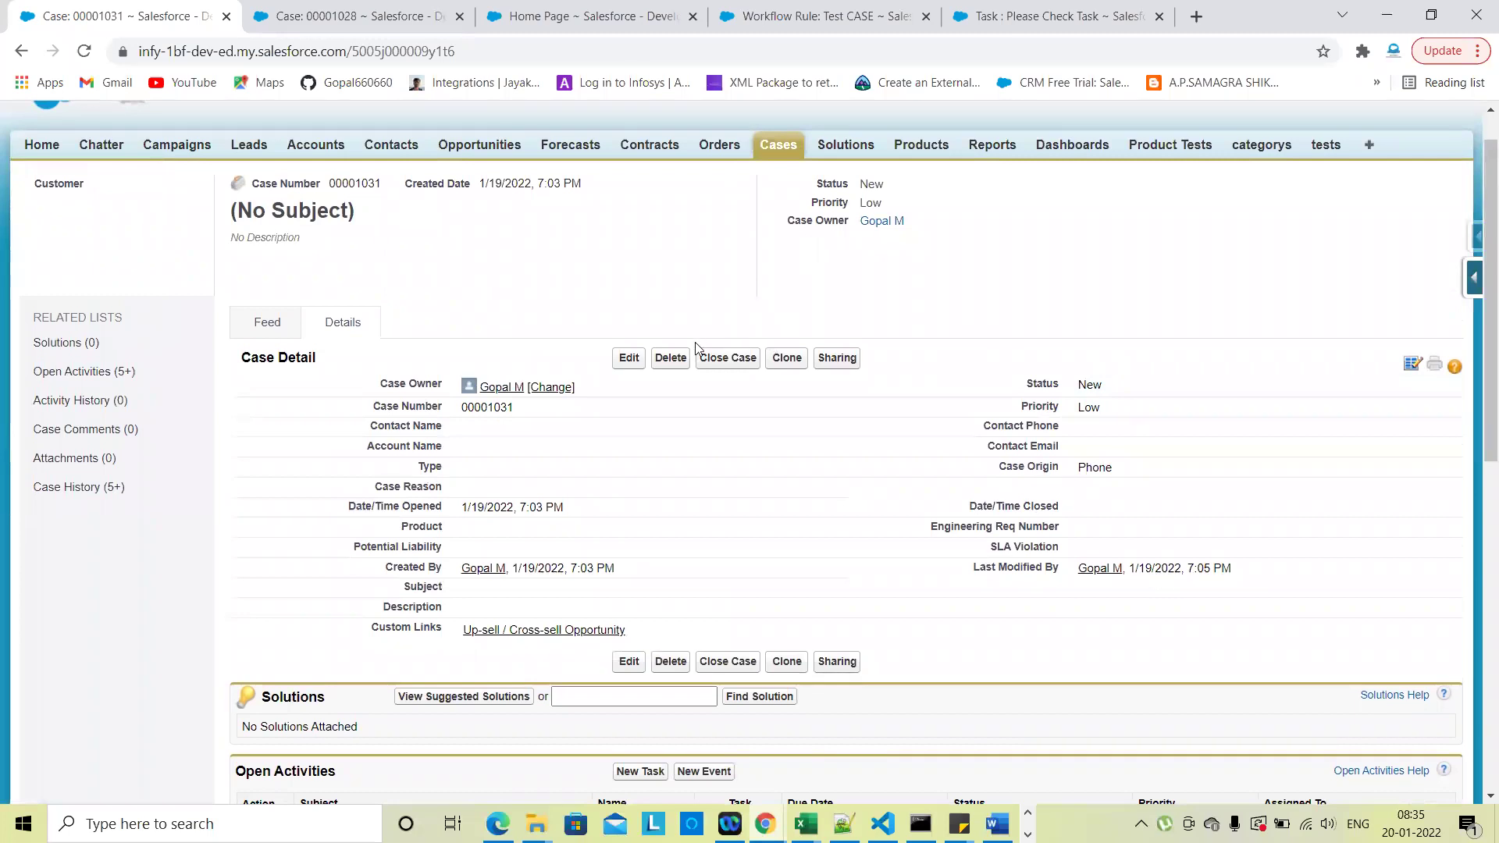
Set the case's priority to High while keeping the status New, and save it
{"action": "left_click", "coordinate": [626, 363]}
{"action": "scroll", "coordinate": [884, 531], "scroll_direction": "down", "scroll_amount": 1}
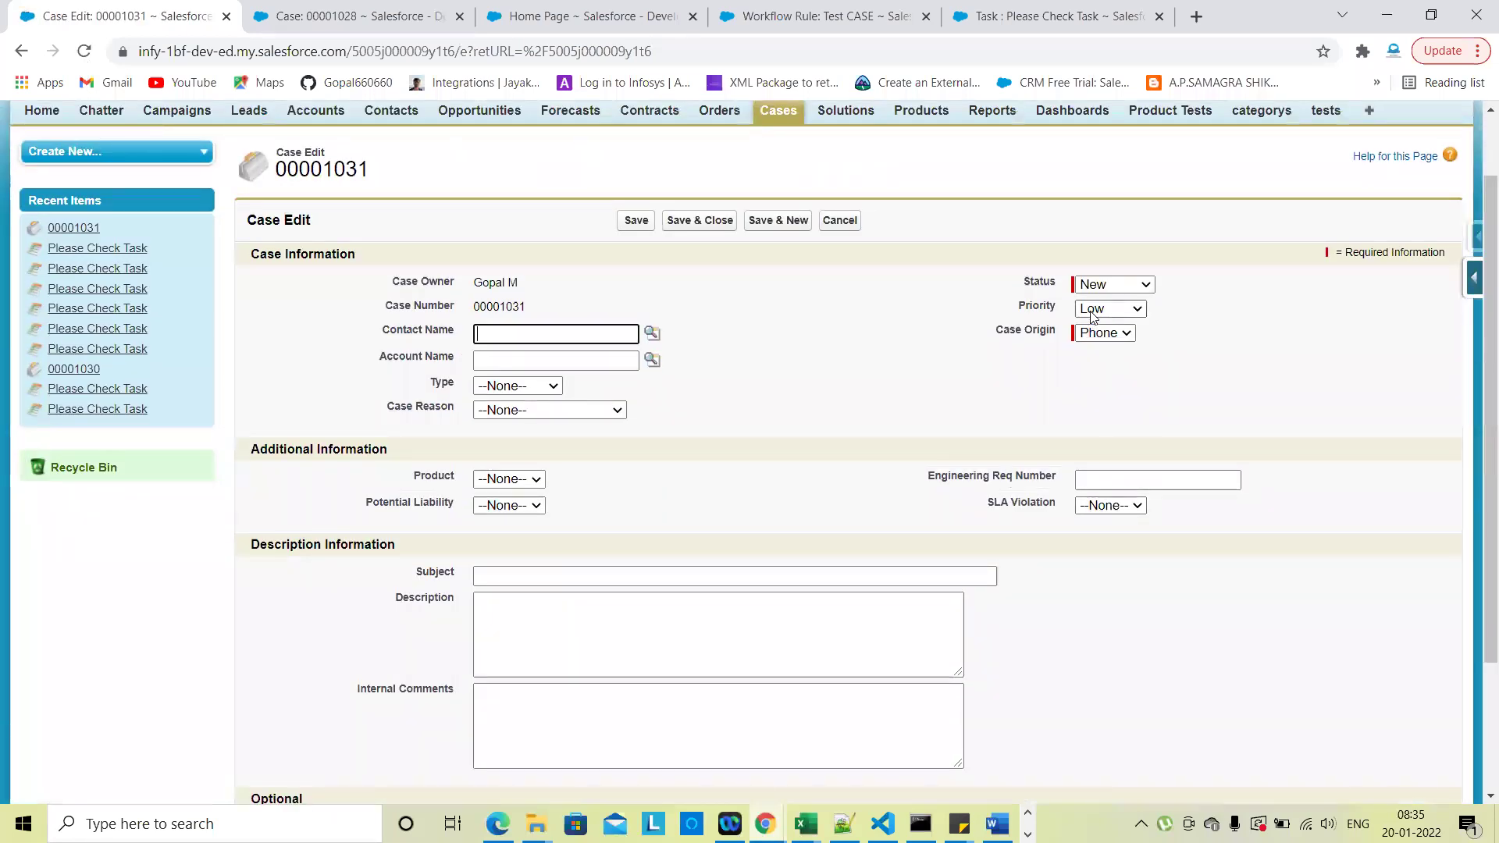
{"action": "left_click", "coordinate": [1091, 312]}
{"action": "left_click", "coordinate": [1101, 343]}
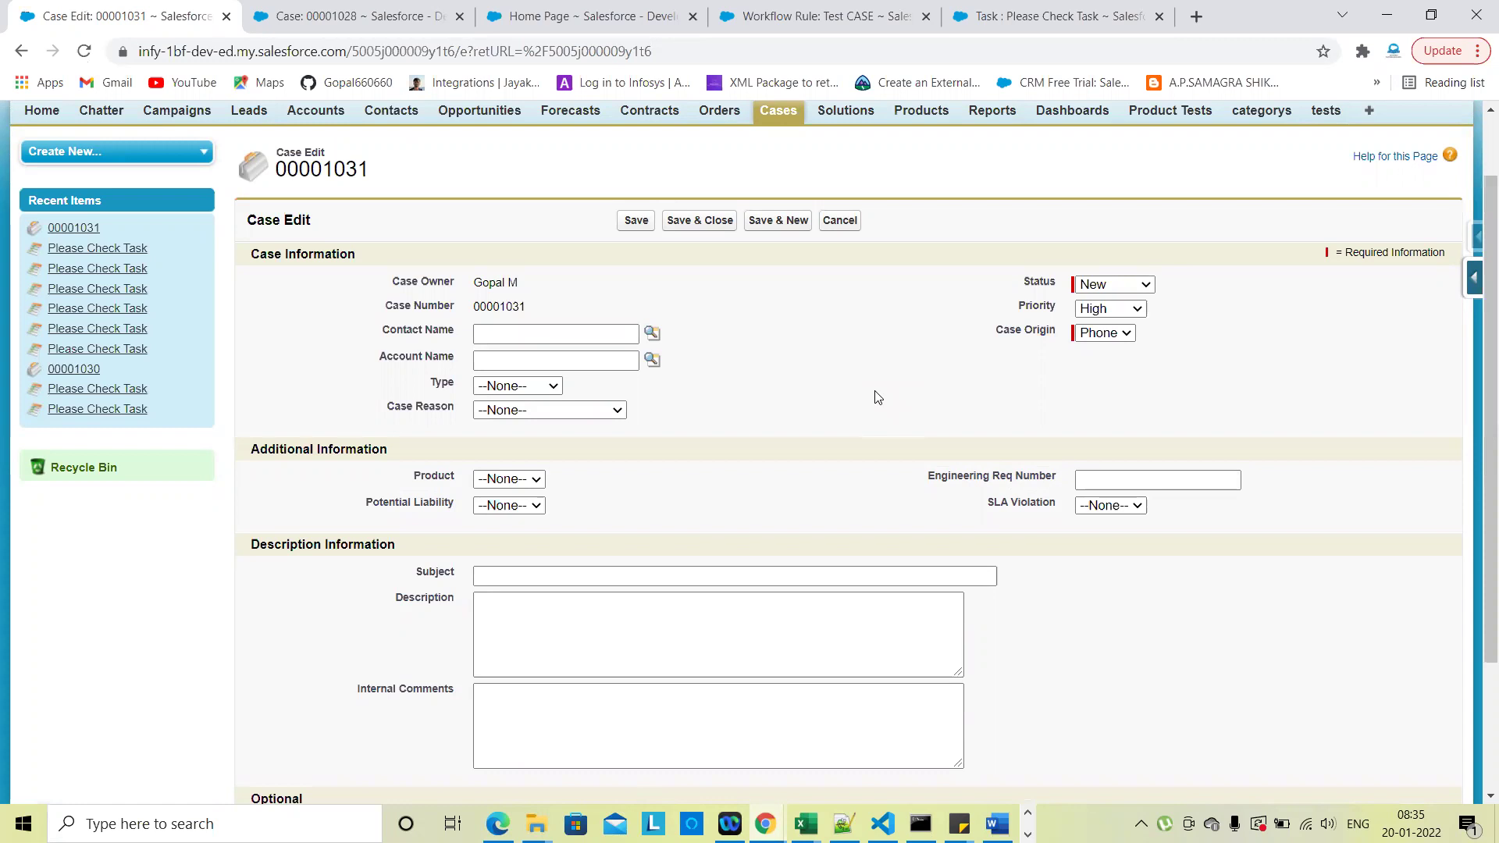
{"action": "scroll", "coordinate": [860, 408], "scroll_direction": "up", "scroll_amount": 1}
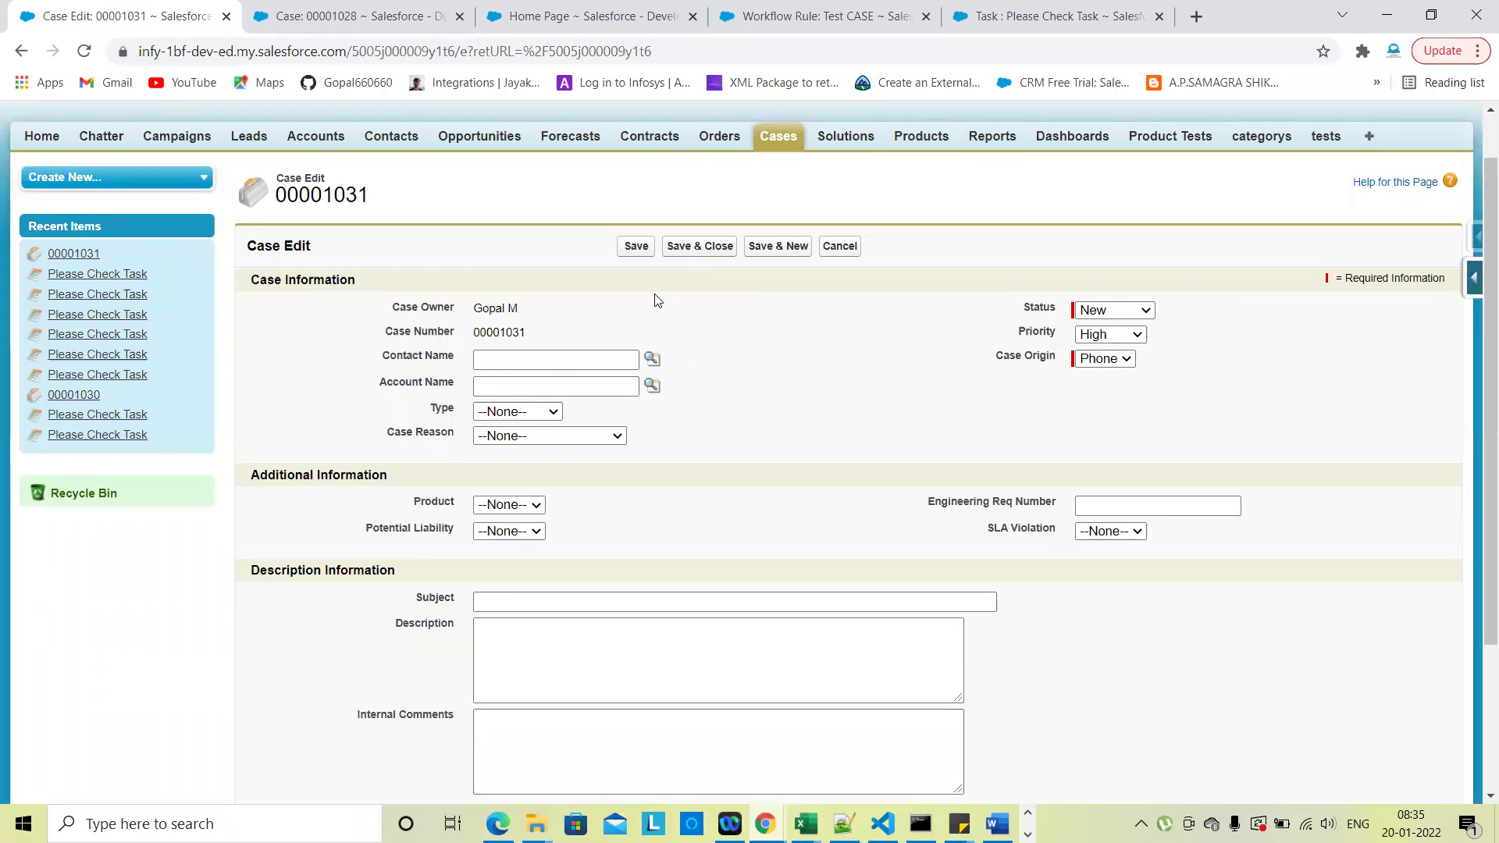
{"action": "left_click", "coordinate": [636, 246]}
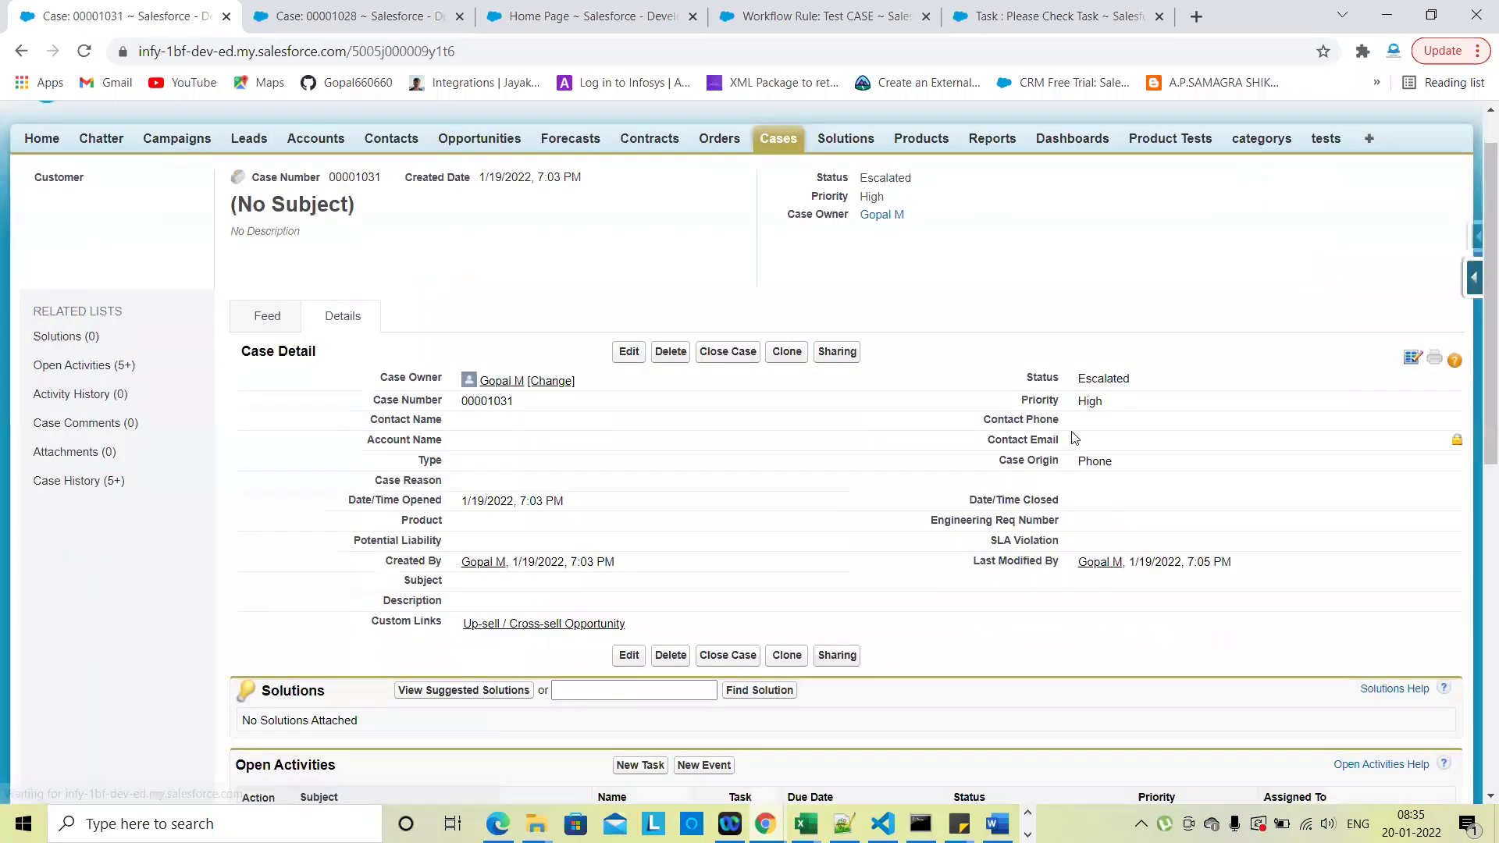
Show all open activities of the saved High-priority case and check its task list and status
{"action": "scroll", "coordinate": [912, 435], "scroll_direction": "down", "scroll_amount": 4}
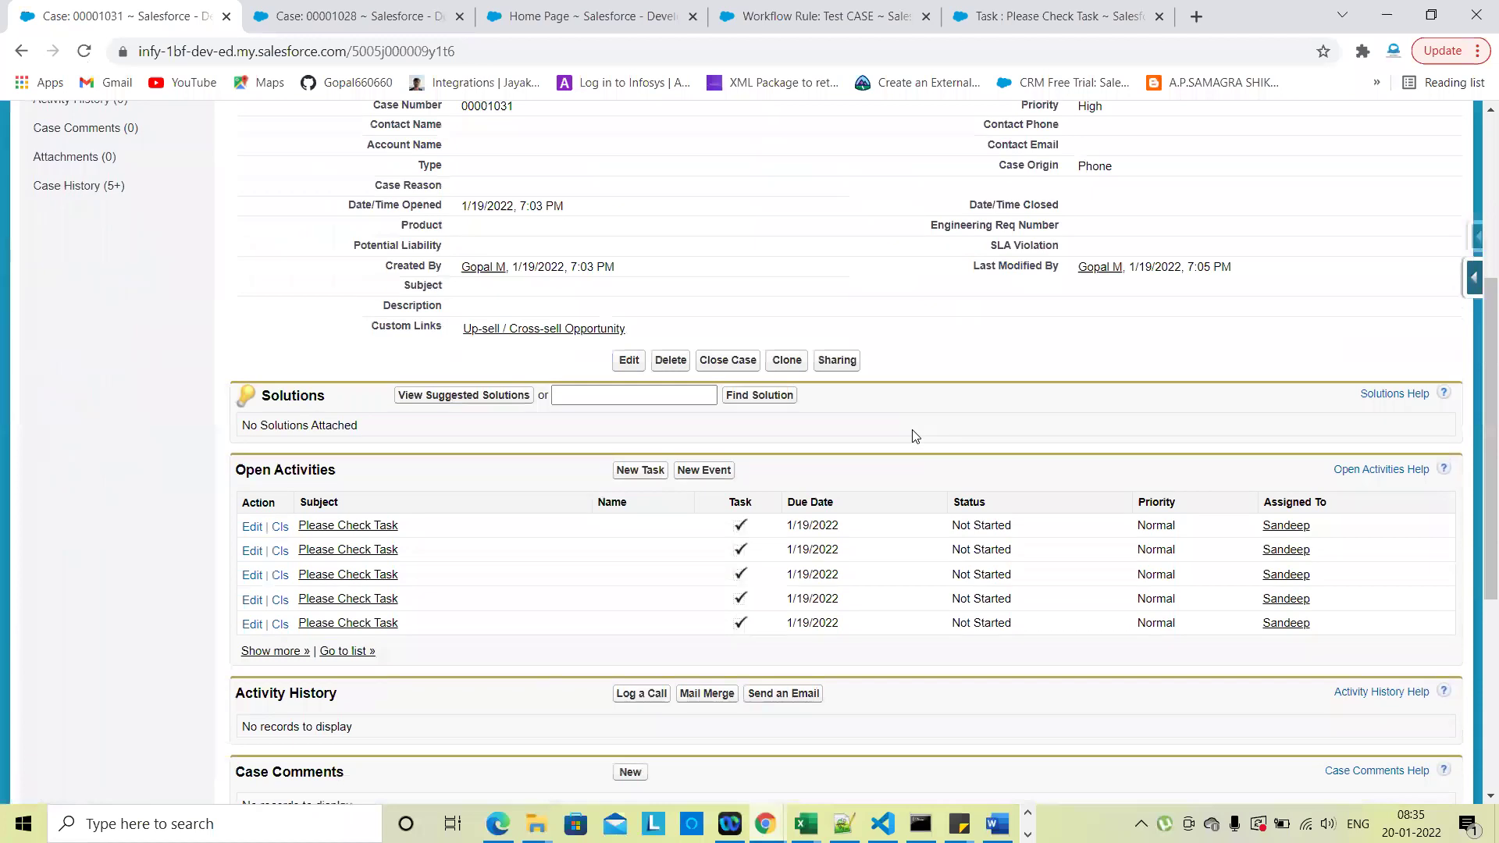
{"action": "left_click", "coordinate": [291, 652]}
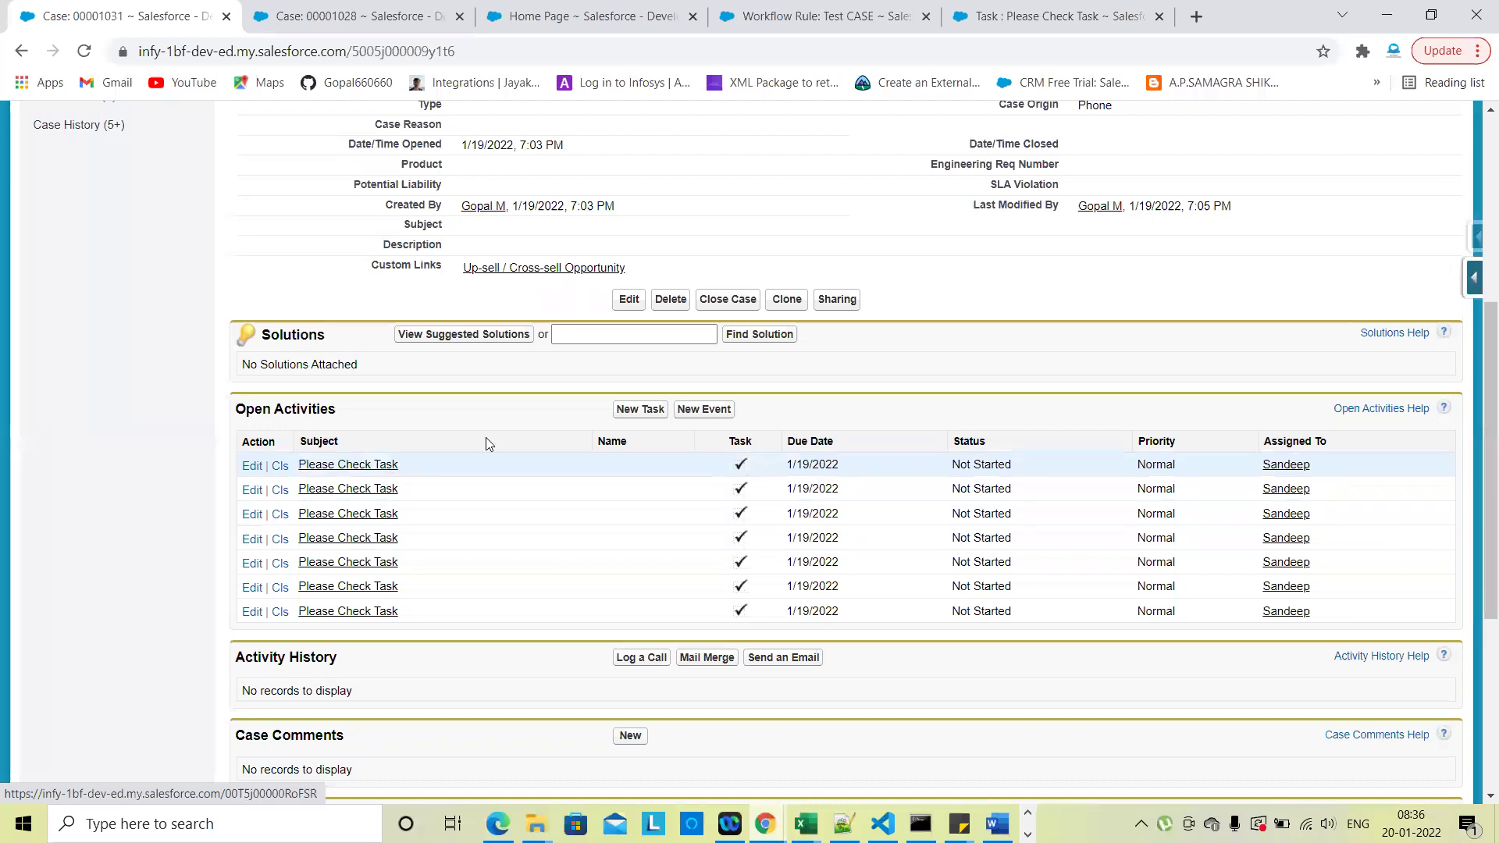
{"action": "scroll", "coordinate": [502, 412], "scroll_direction": "up", "scroll_amount": 4}
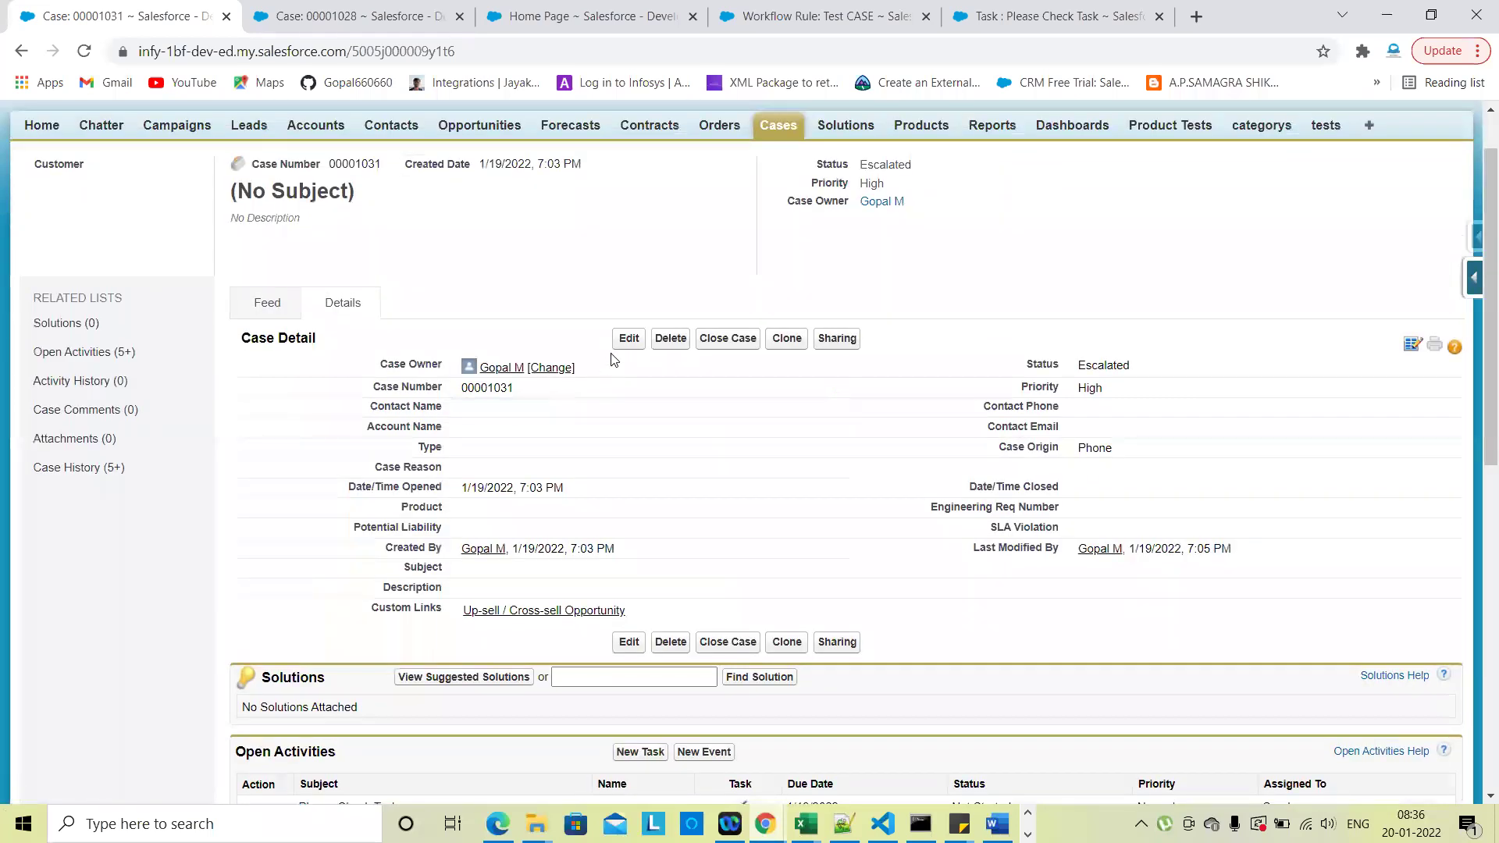
Save the case again without changing any field and expand its open activities to show all tasks
{"action": "left_click", "coordinate": [629, 341]}
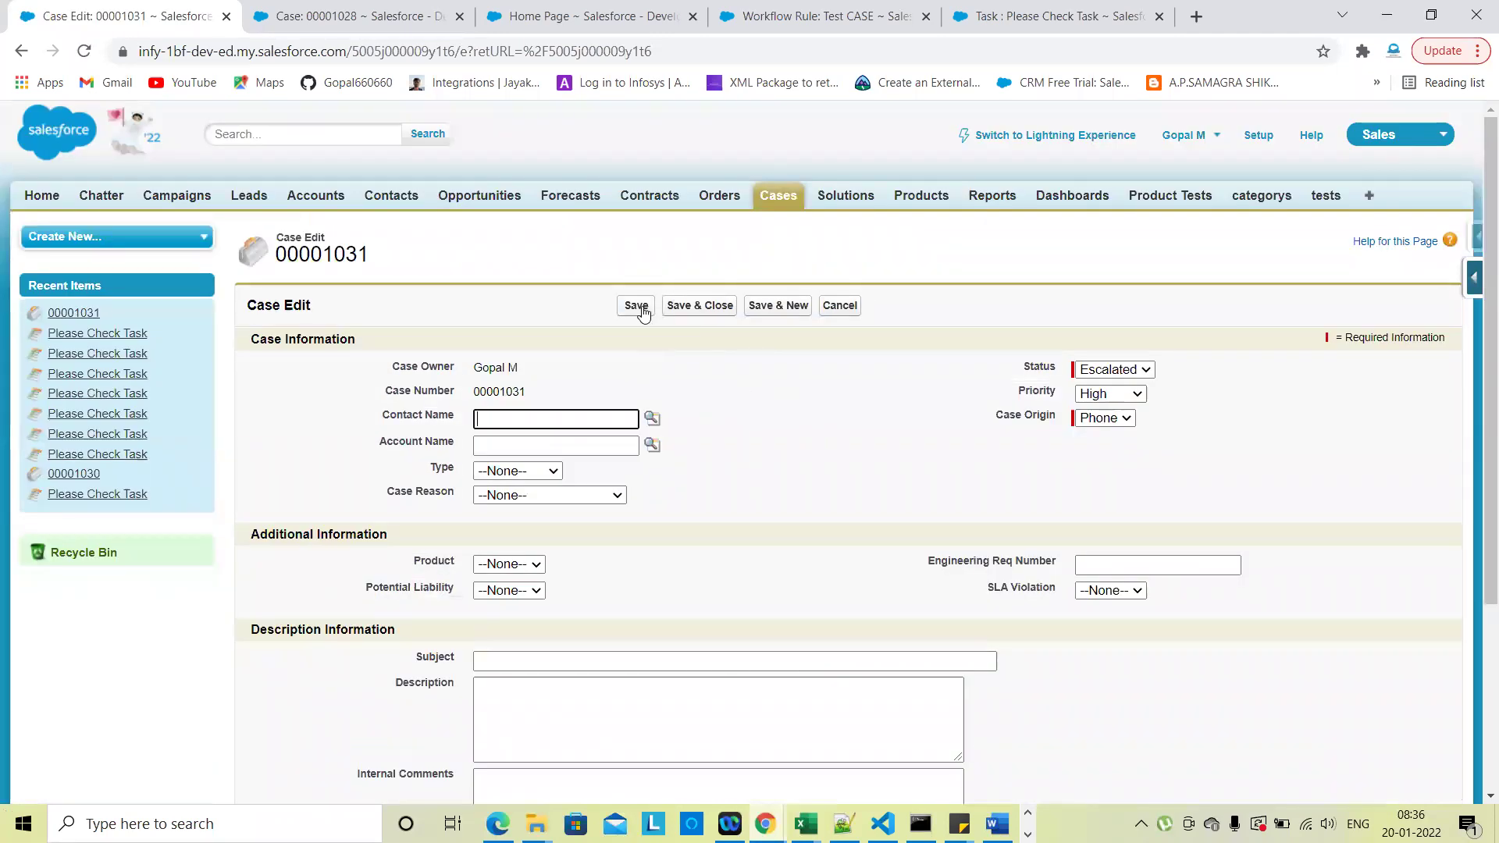
{"action": "left_click", "coordinate": [636, 306]}
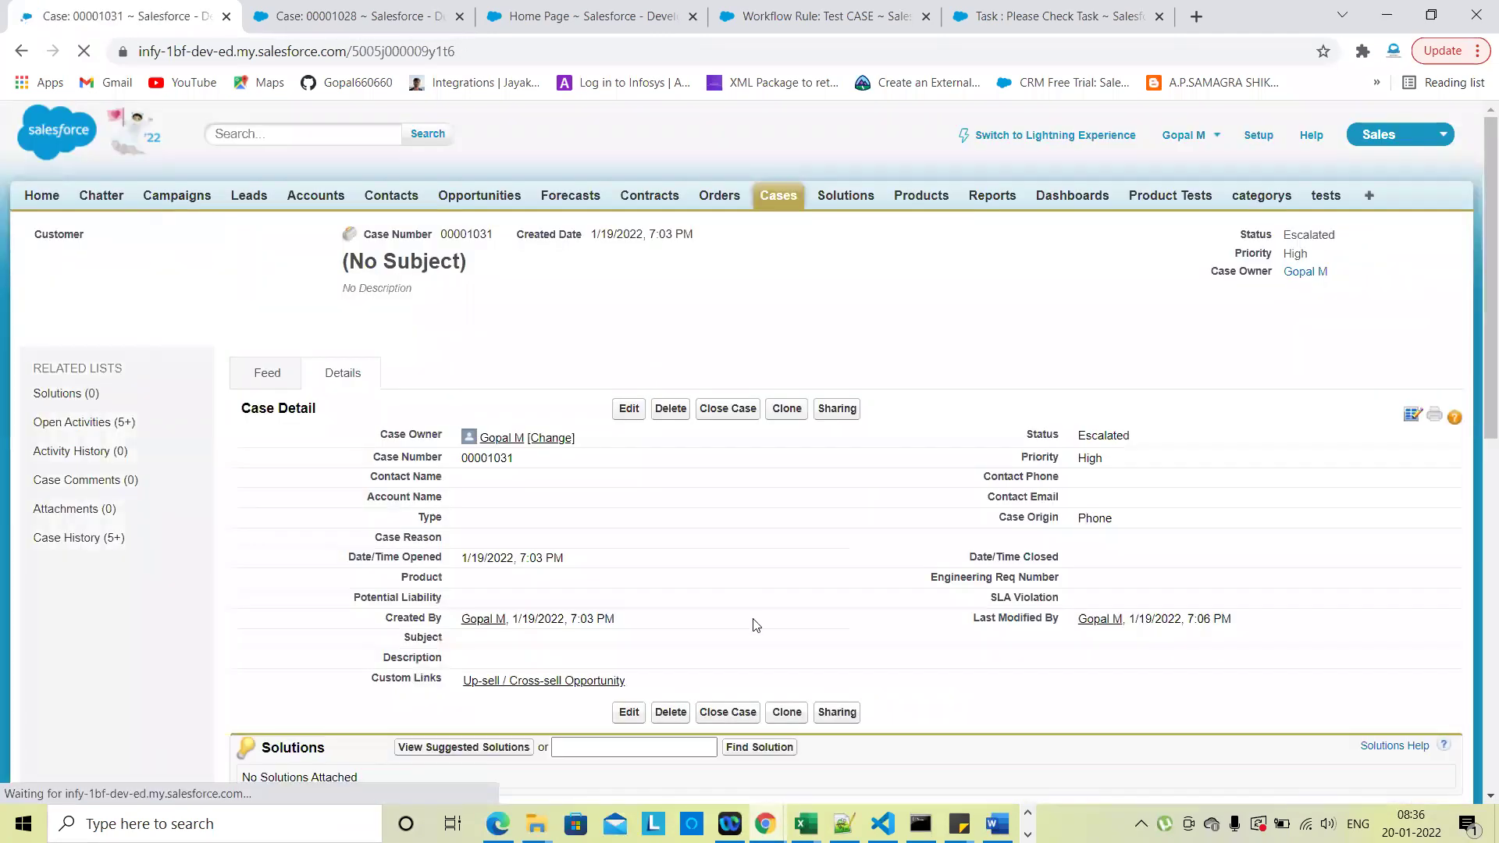
{"action": "scroll", "coordinate": [752, 618], "scroll_direction": "down", "scroll_amount": 6}
{"action": "left_click", "coordinate": [274, 571]}
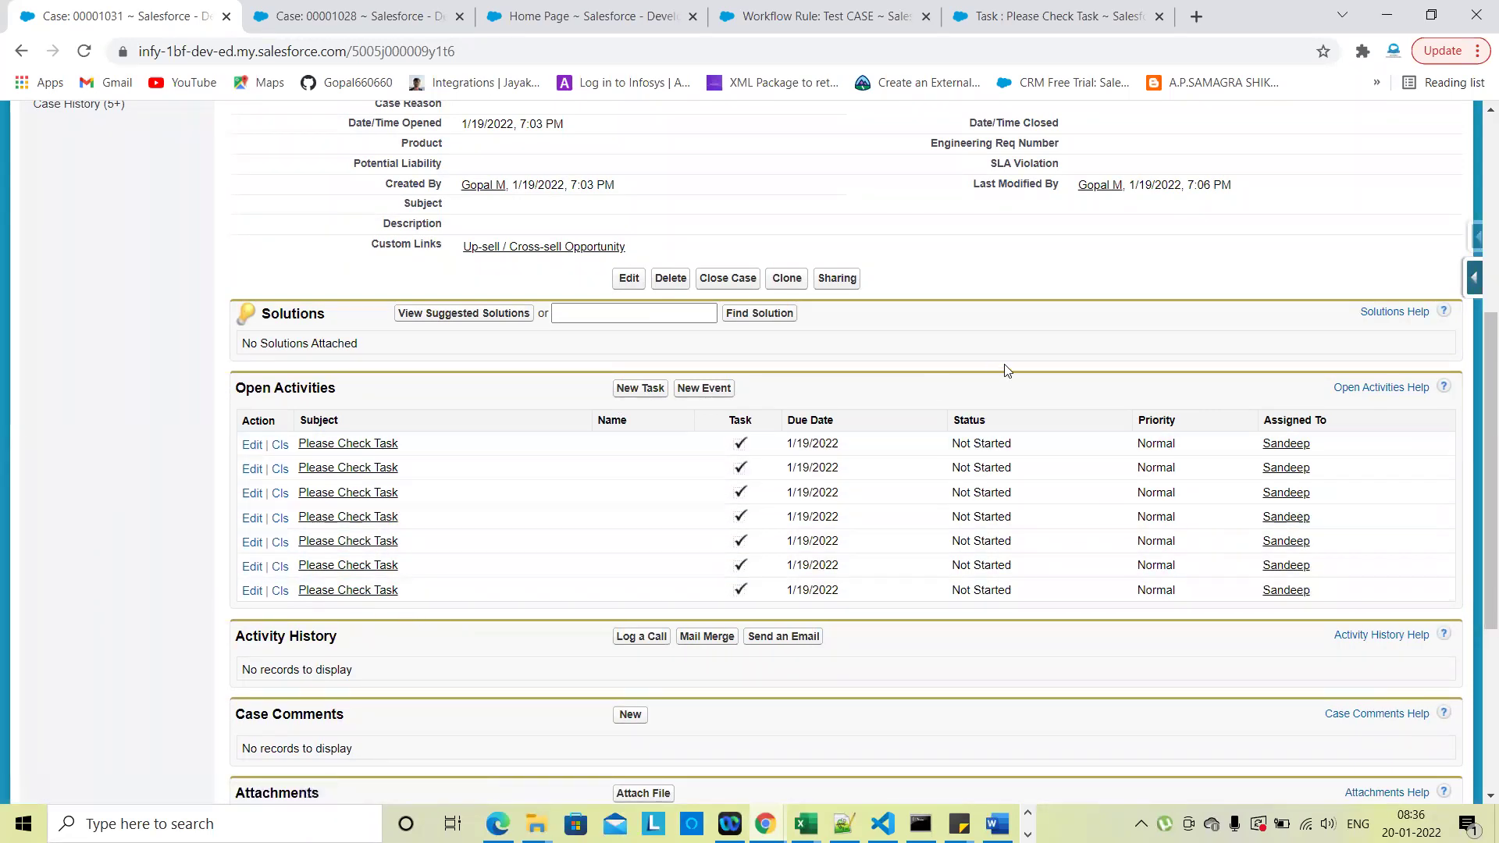
Set the case's product to GC1040, save it, and expand its open activities to show all tasks
{"action": "scroll", "coordinate": [1003, 364], "scroll_direction": "up", "scroll_amount": 5}
{"action": "left_click", "coordinate": [631, 299]}
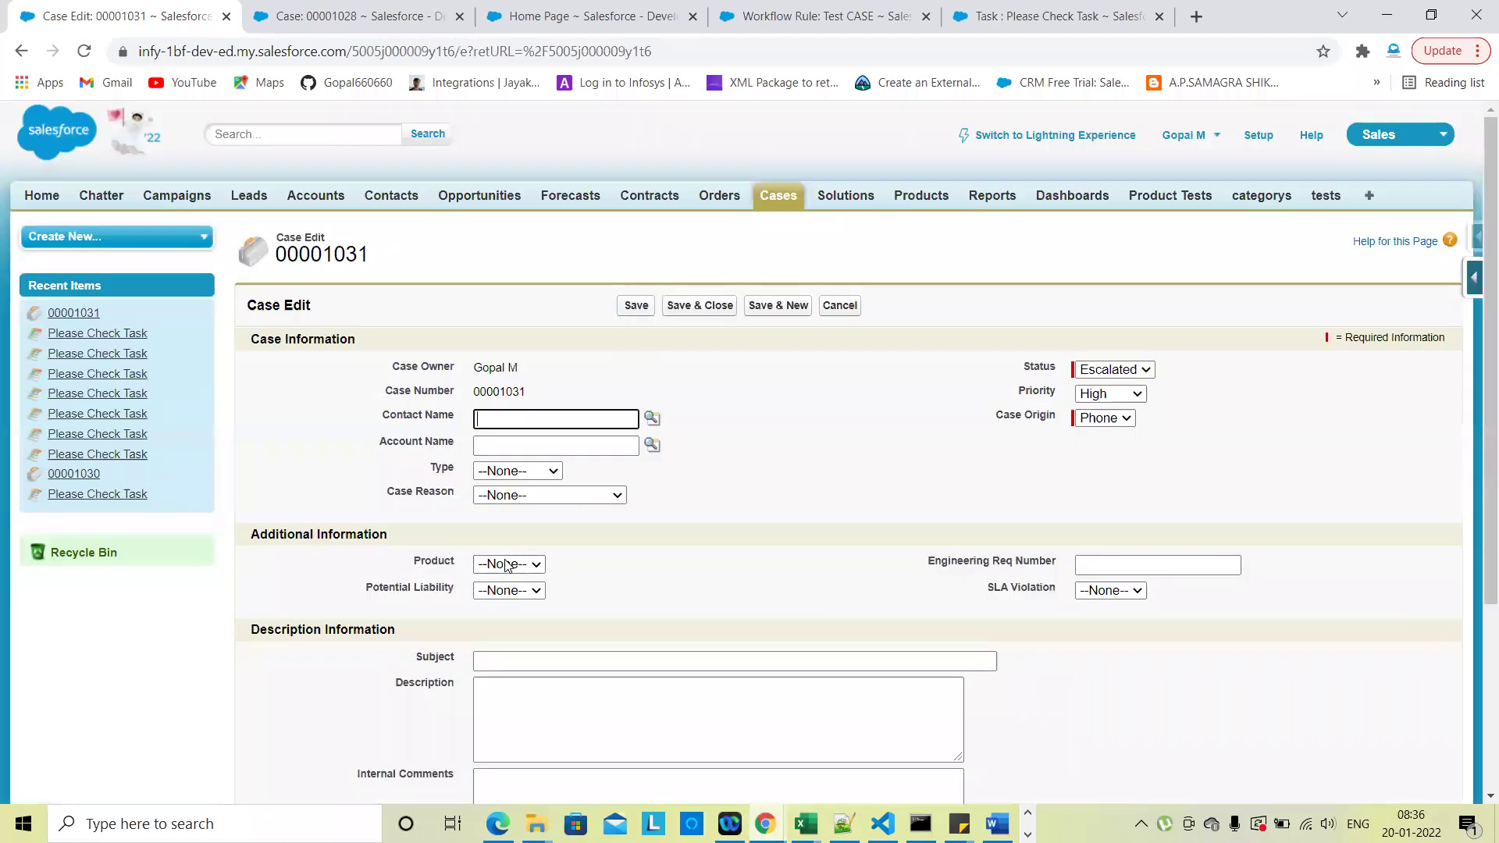
{"action": "left_click", "coordinate": [505, 565]}
{"action": "left_click", "coordinate": [503, 596]}
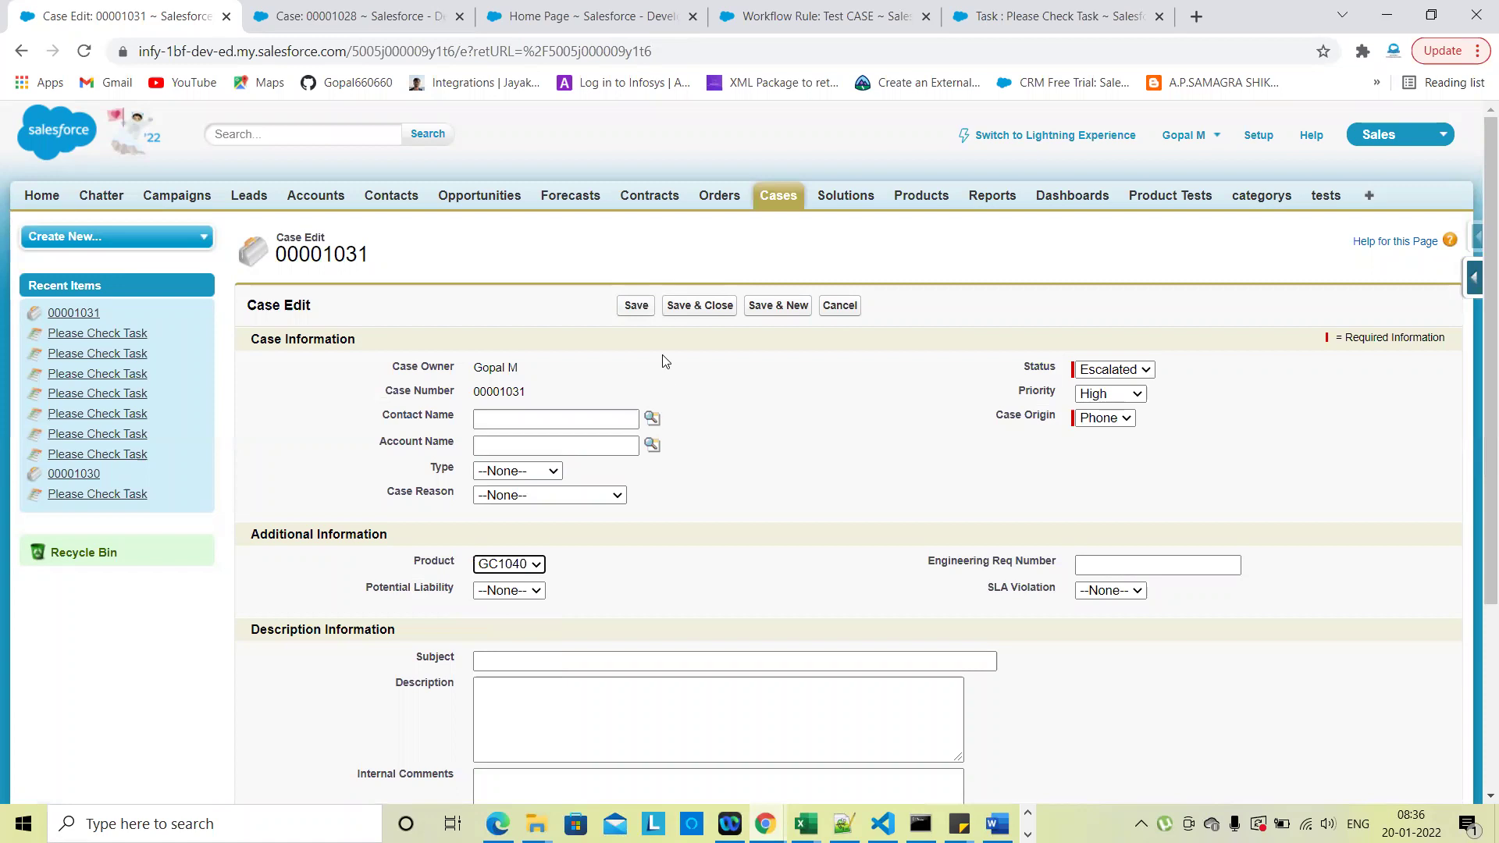
{"action": "left_click", "coordinate": [636, 306]}
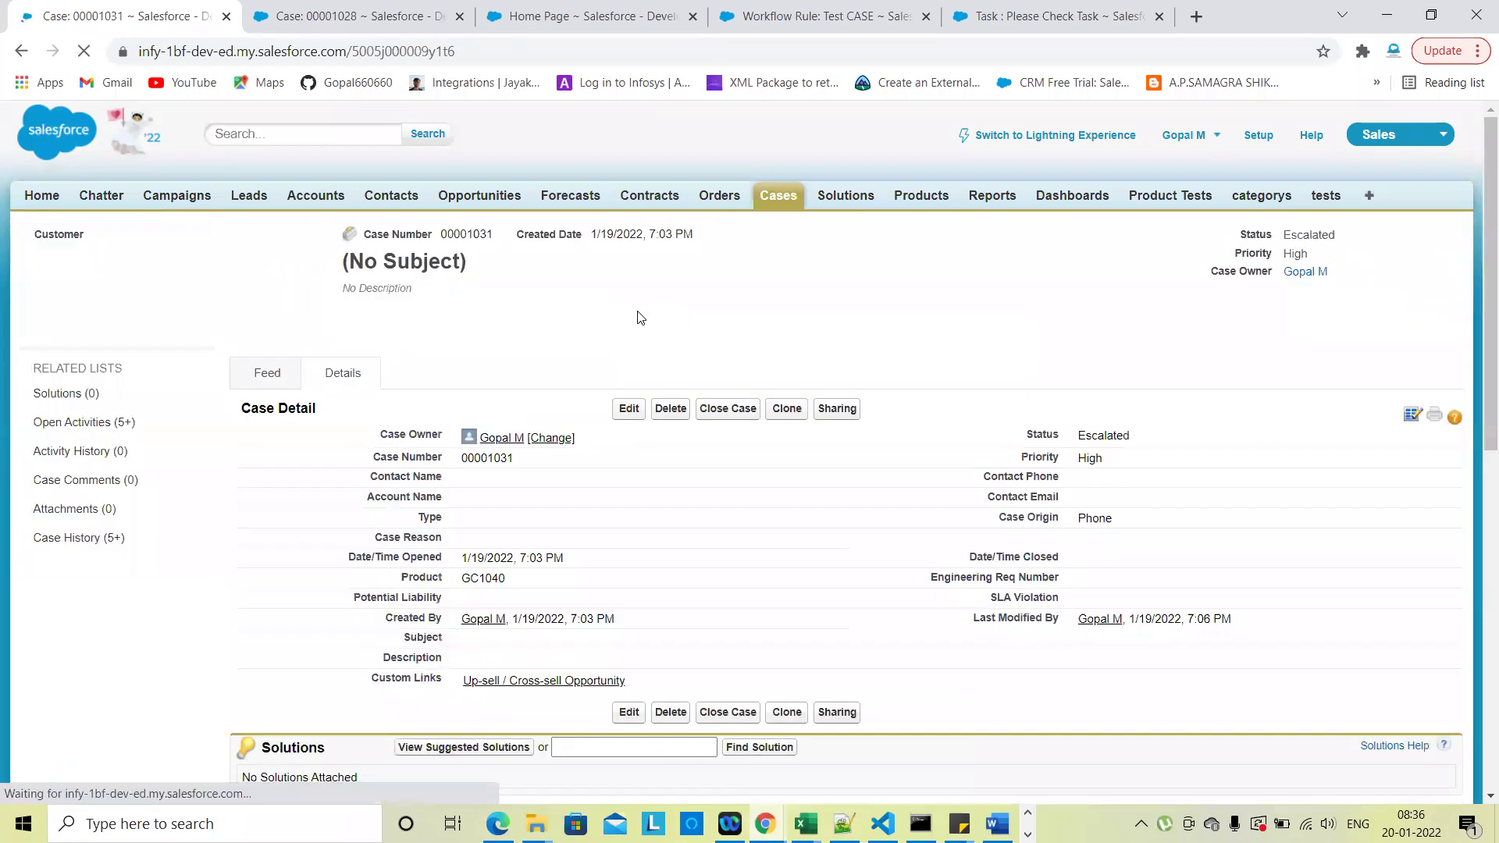
{"action": "scroll", "coordinate": [706, 531], "scroll_direction": "down", "scroll_amount": 3}
{"action": "scroll", "coordinate": [482, 658], "scroll_direction": "down", "scroll_amount": 2}
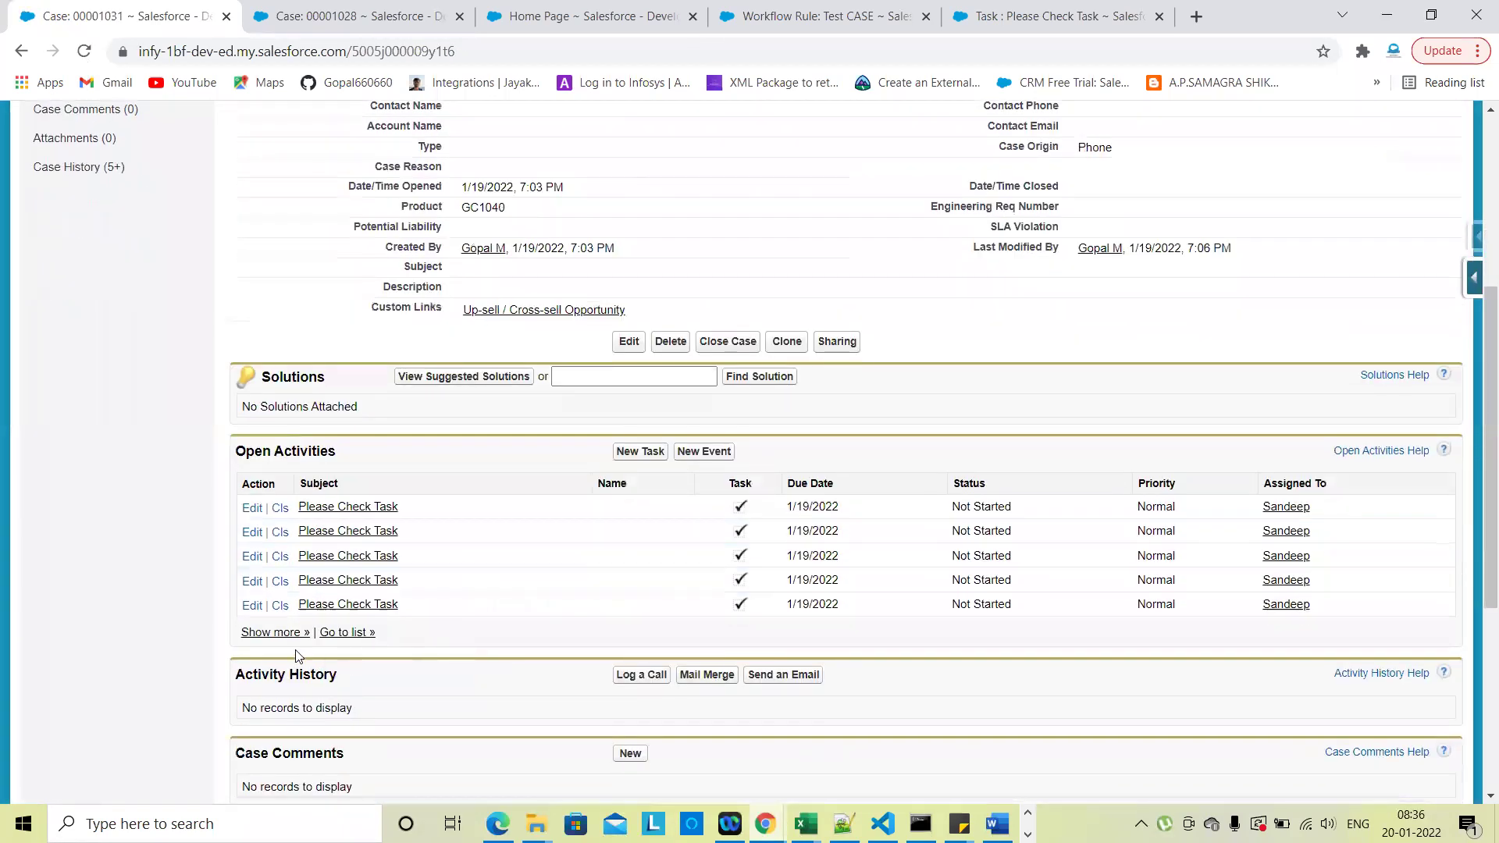
{"action": "left_click", "coordinate": [274, 633]}
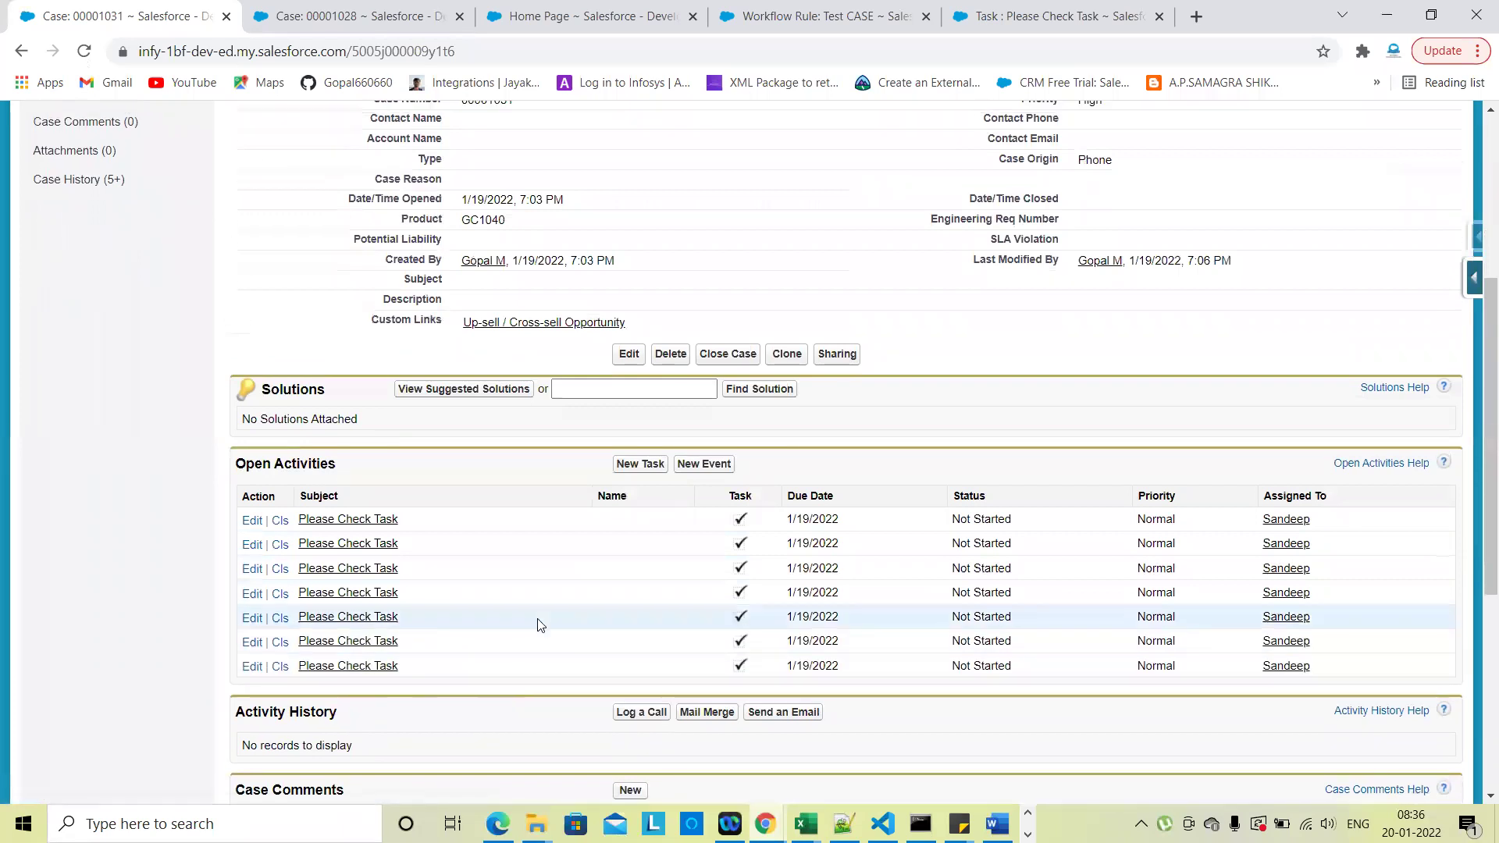
Review the case's status and priority together with the tasks in its open activities list
{"action": "scroll", "coordinate": [977, 415], "scroll_direction": "up", "scroll_amount": 1}
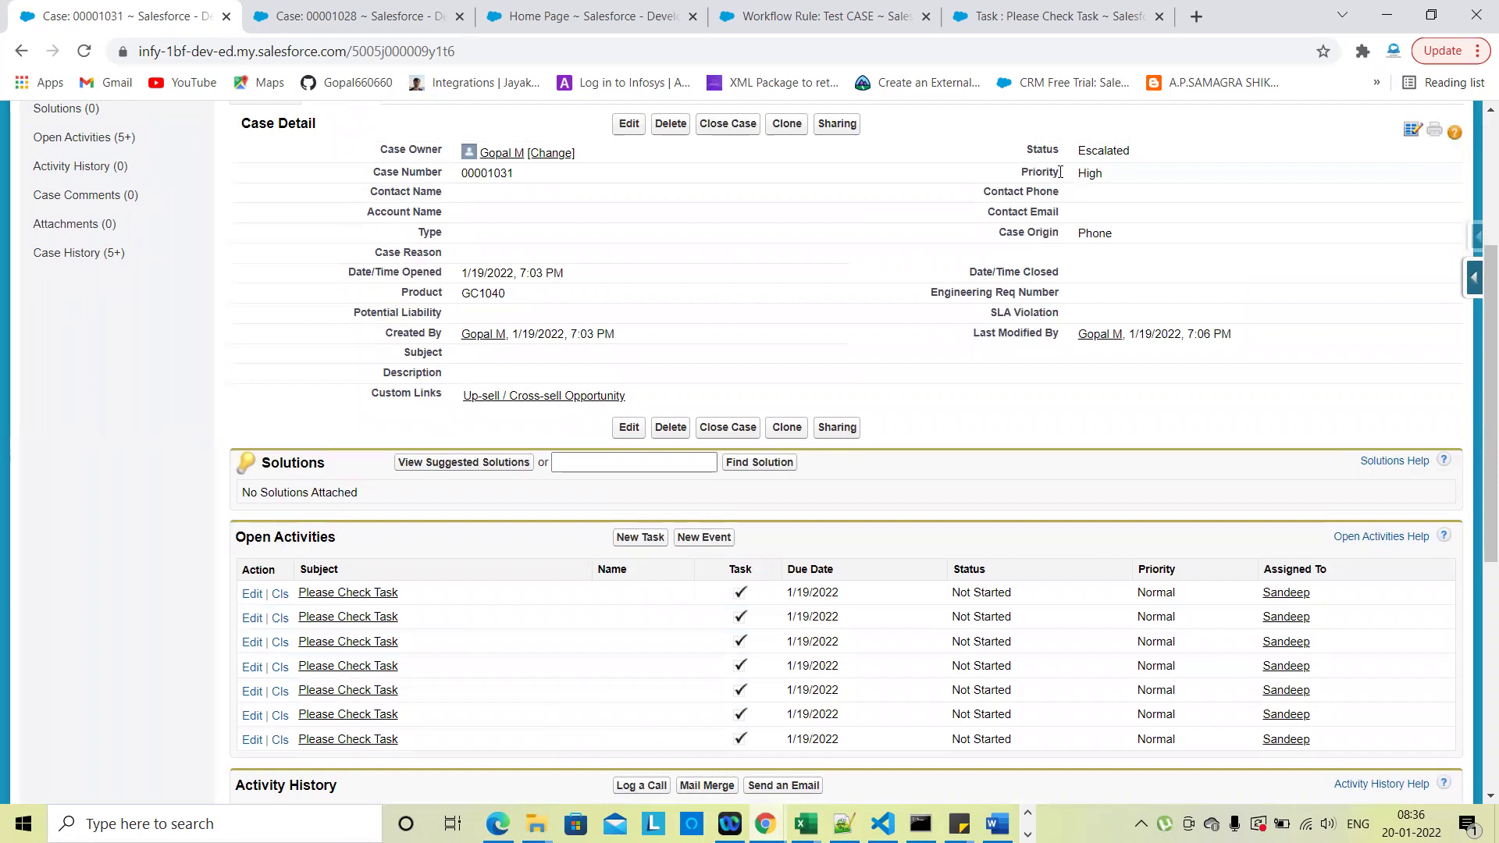
{"action": "scroll", "coordinate": [1021, 178], "scroll_direction": "up", "scroll_amount": 1}
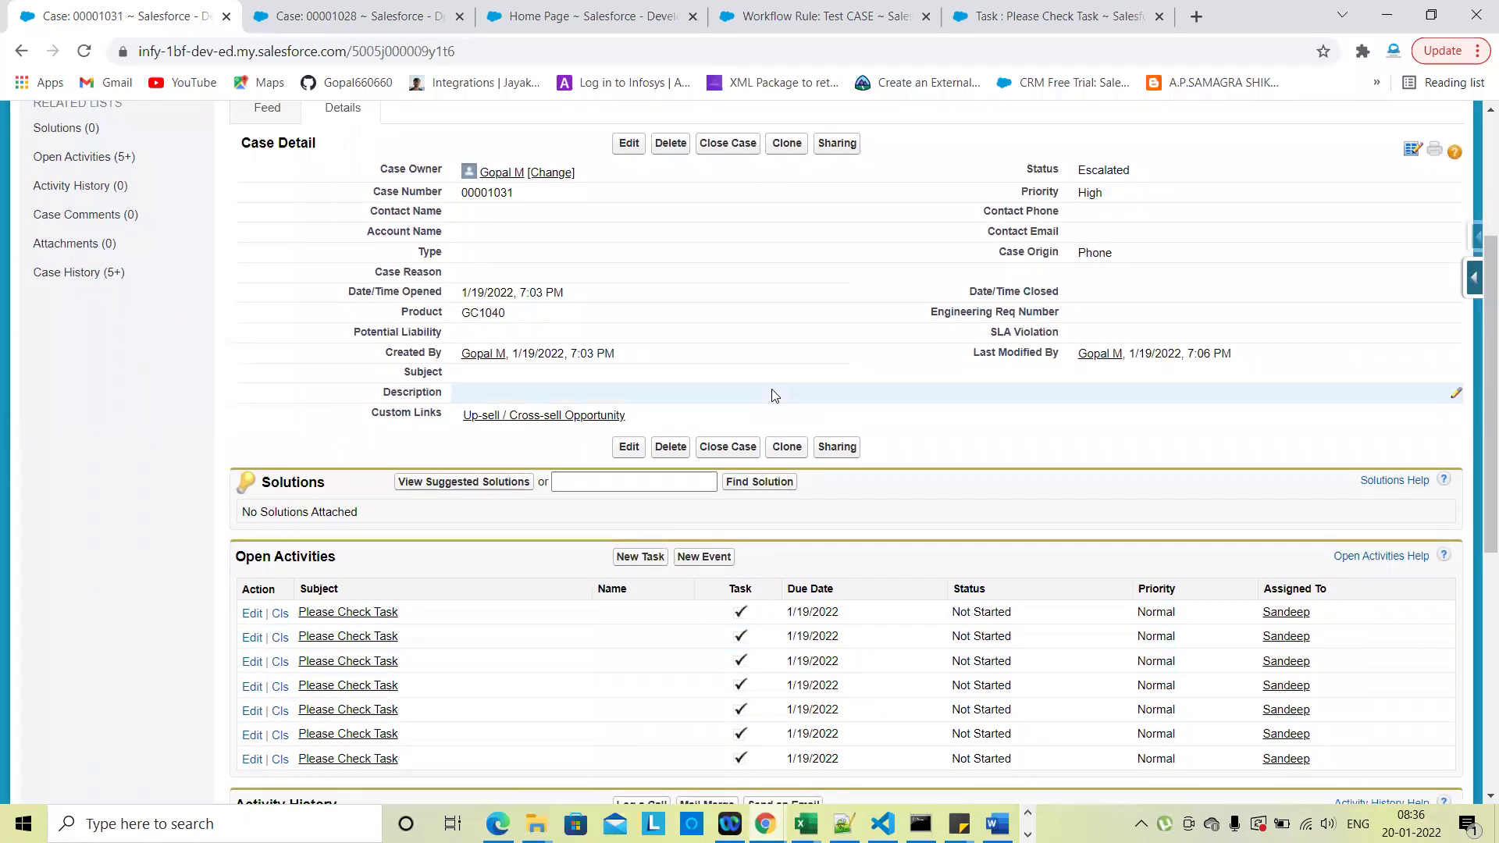
{"action": "scroll", "coordinate": [770, 391], "scroll_direction": "down", "scroll_amount": 2}
{"action": "scroll", "coordinate": [874, 462], "scroll_direction": "up", "scroll_amount": 3}
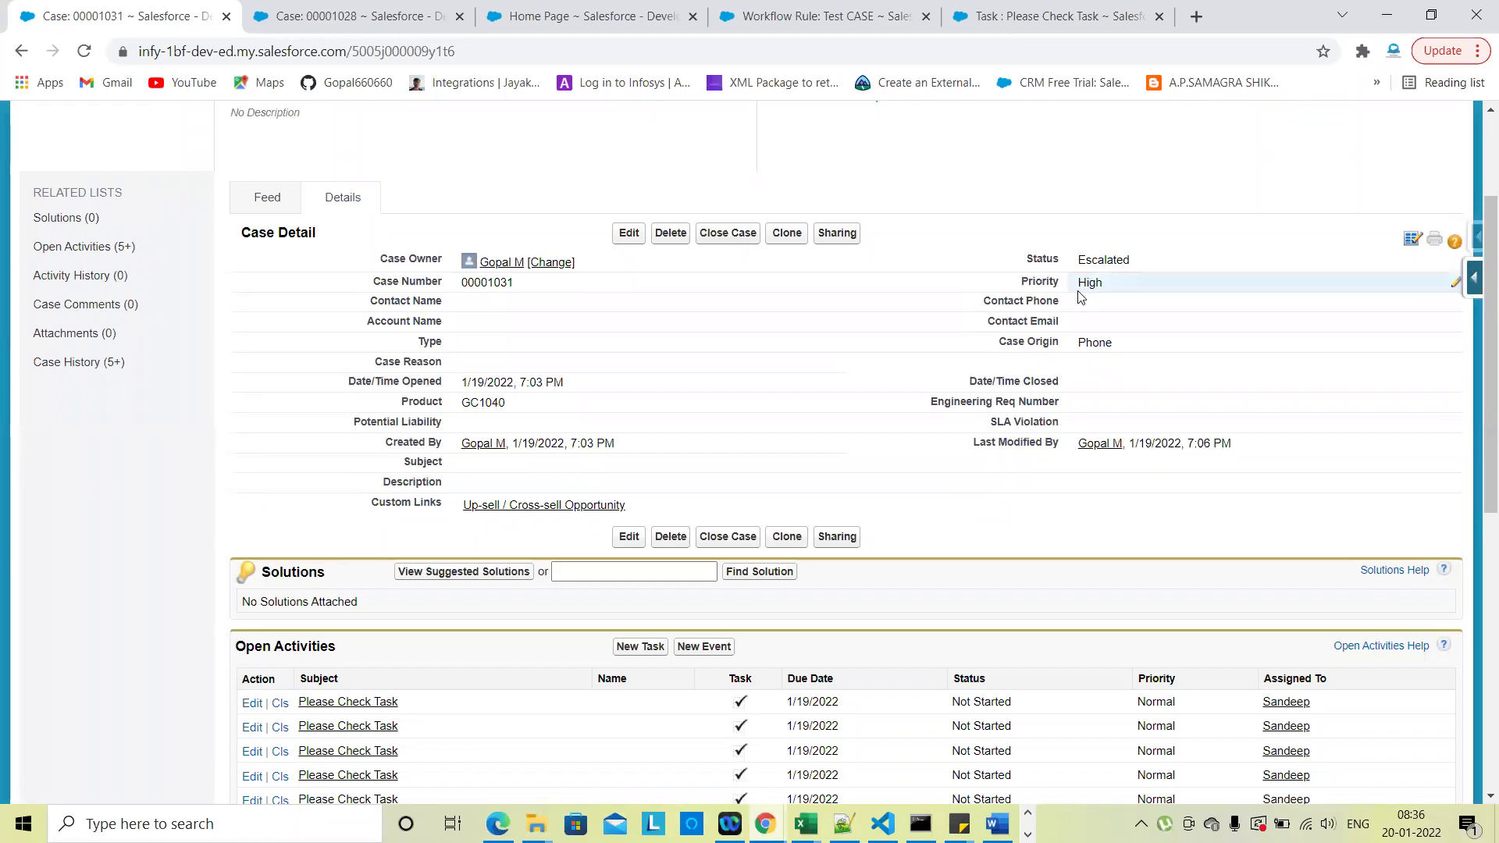
{"action": "scroll", "coordinate": [1003, 638], "scroll_direction": "down", "scroll_amount": 2}
{"action": "scroll", "coordinate": [1003, 639], "scroll_direction": "up", "scroll_amount": 2}
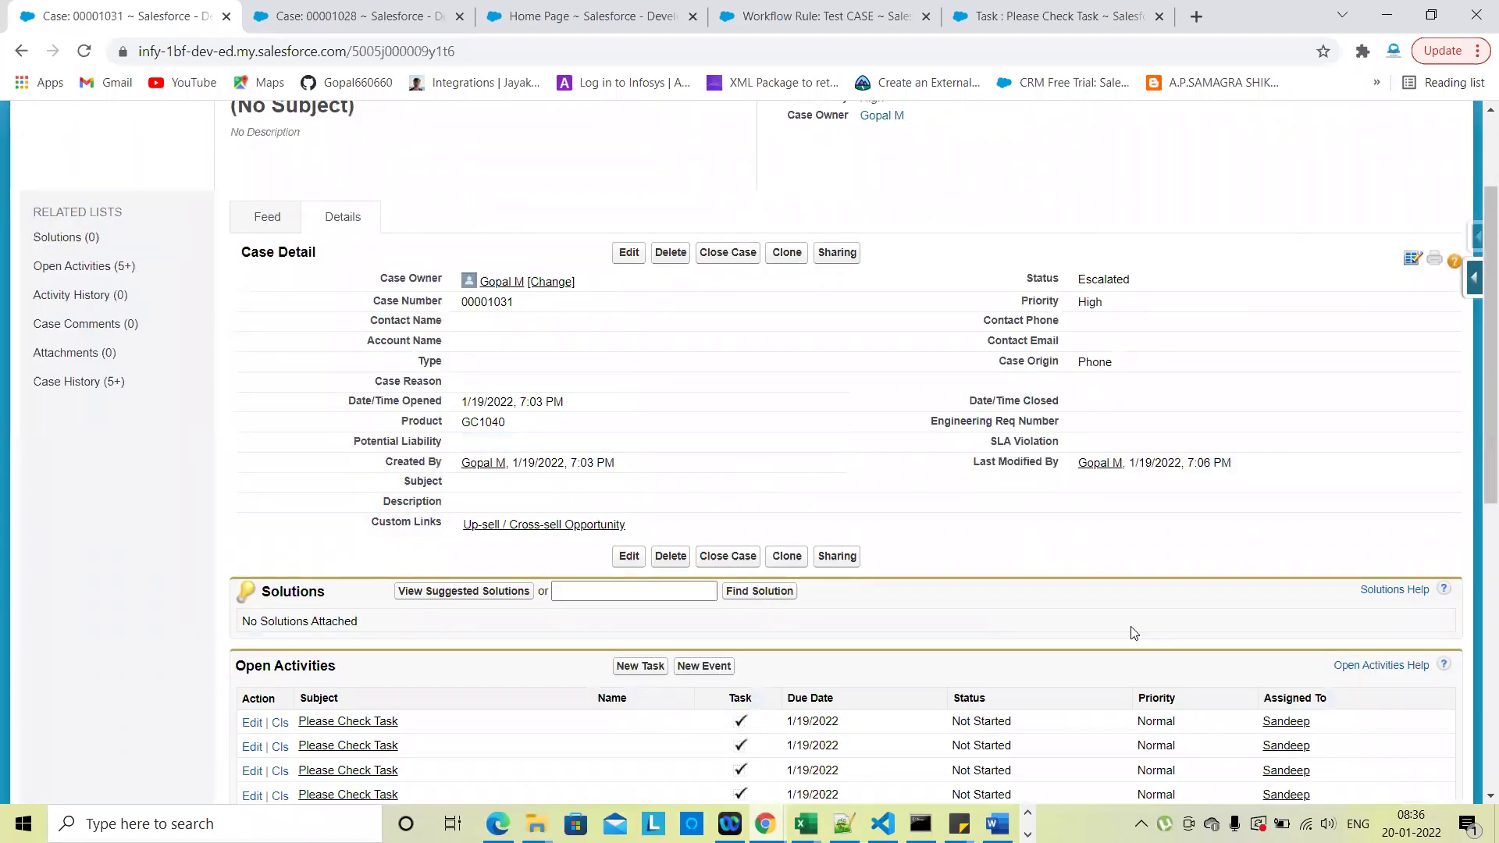
{"action": "scroll", "coordinate": [1128, 625], "scroll_direction": "down", "scroll_amount": 3}
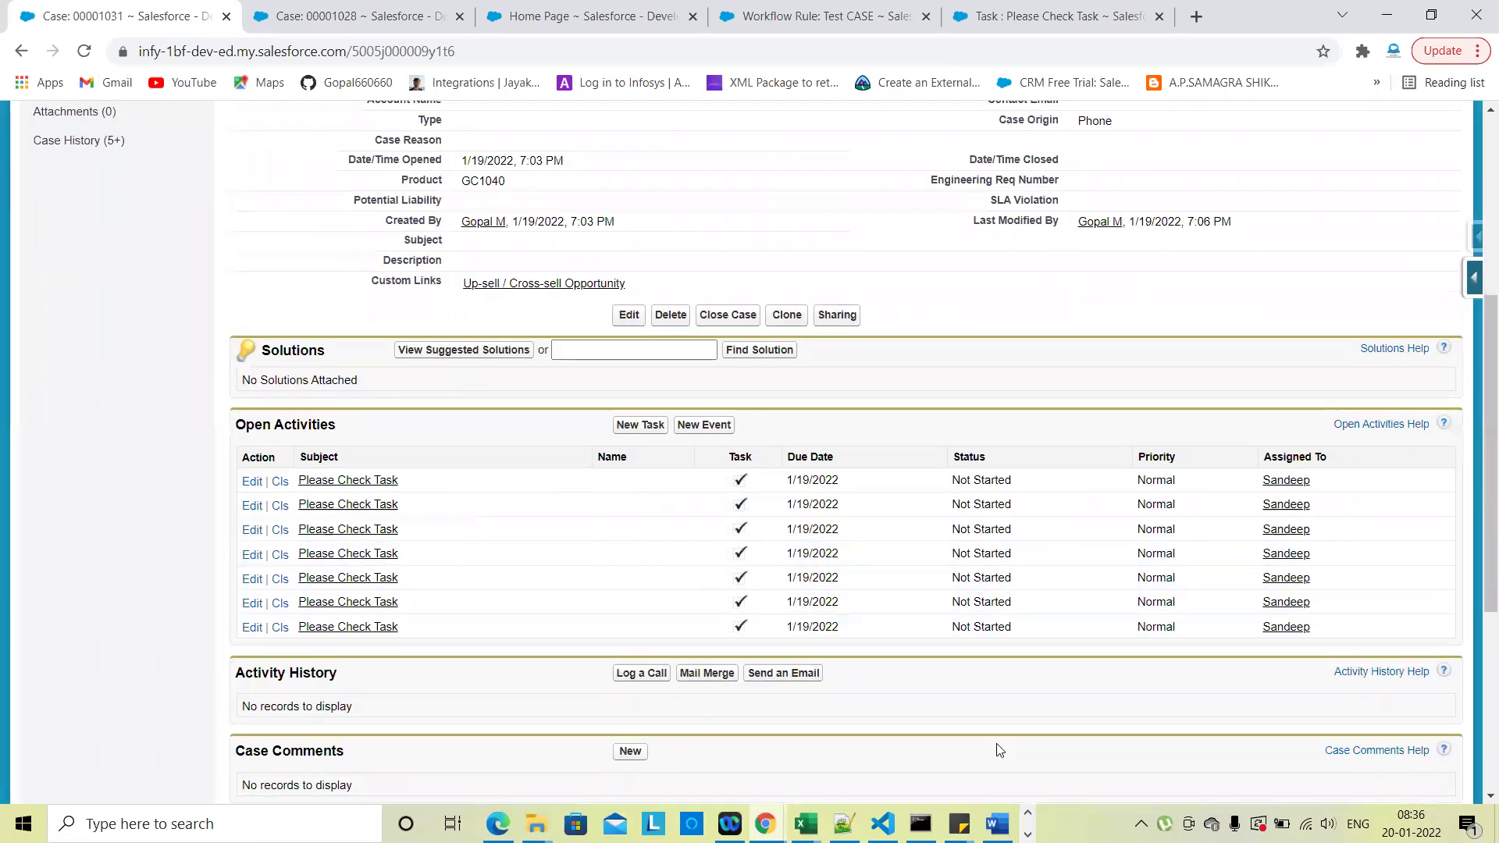
{"action": "scroll", "coordinate": [947, 711], "scroll_direction": "up", "scroll_amount": 5}
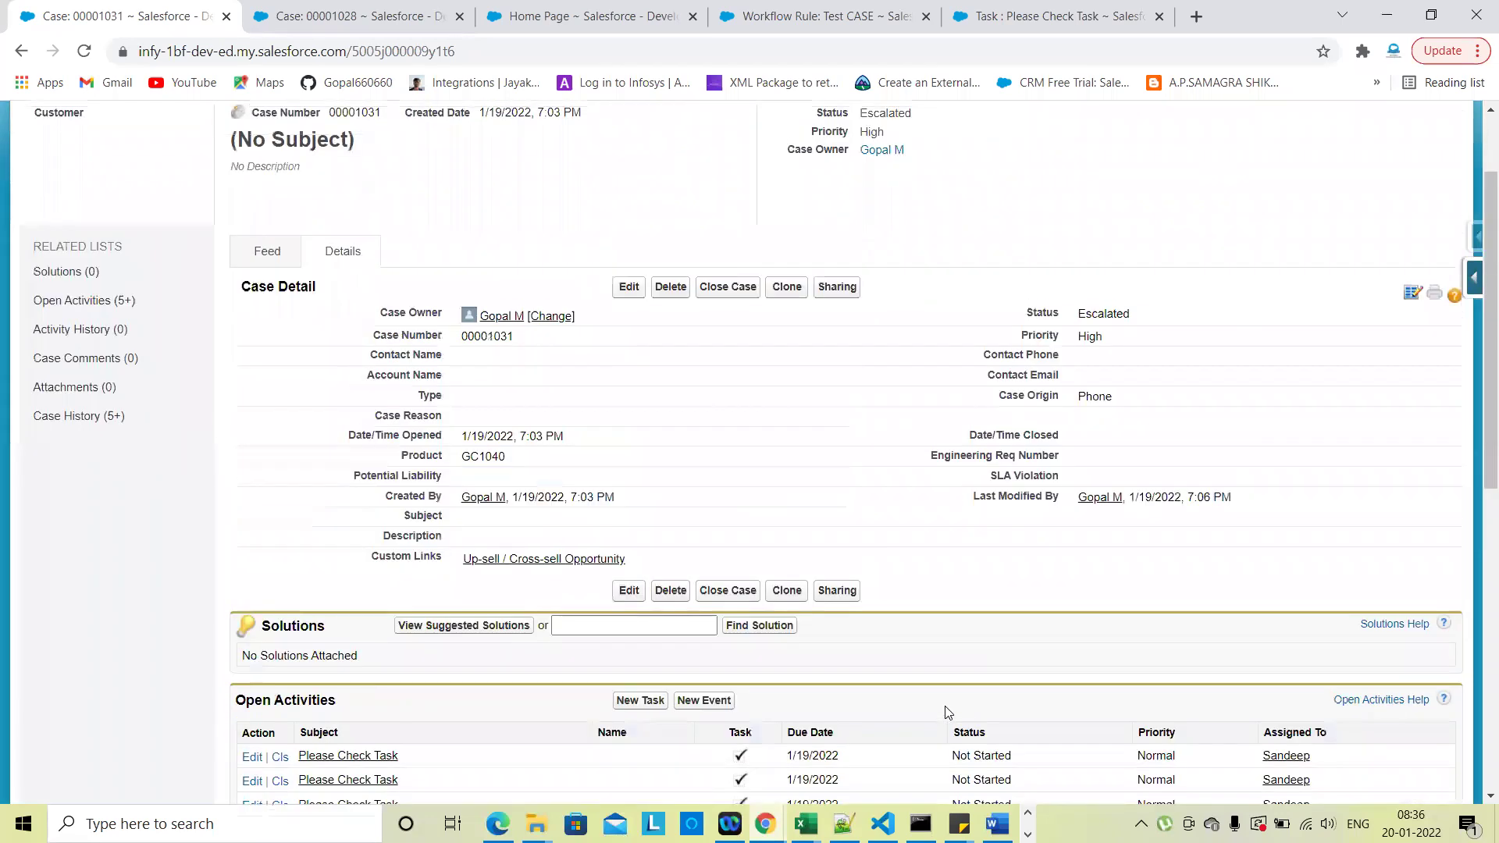
Set the Test CASE workflow rule to evaluate when a record is created, and every time it's edited, and save the rule
{"action": "left_click", "coordinate": [824, 16]}
{"action": "left_click", "coordinate": [632, 462]}
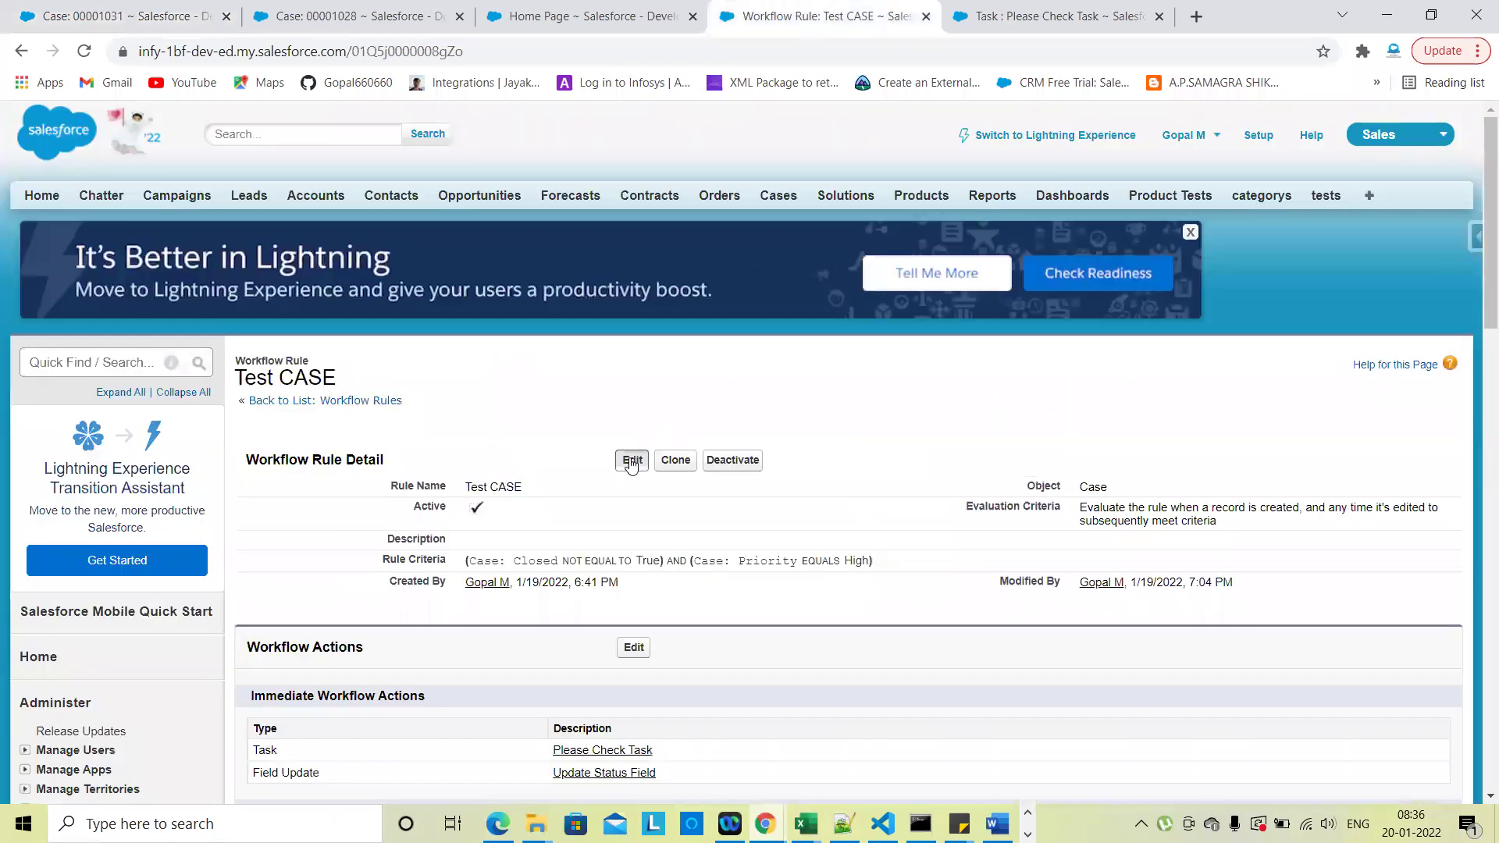
{"action": "scroll", "coordinate": [652, 477], "scroll_direction": "down", "scroll_amount": 3}
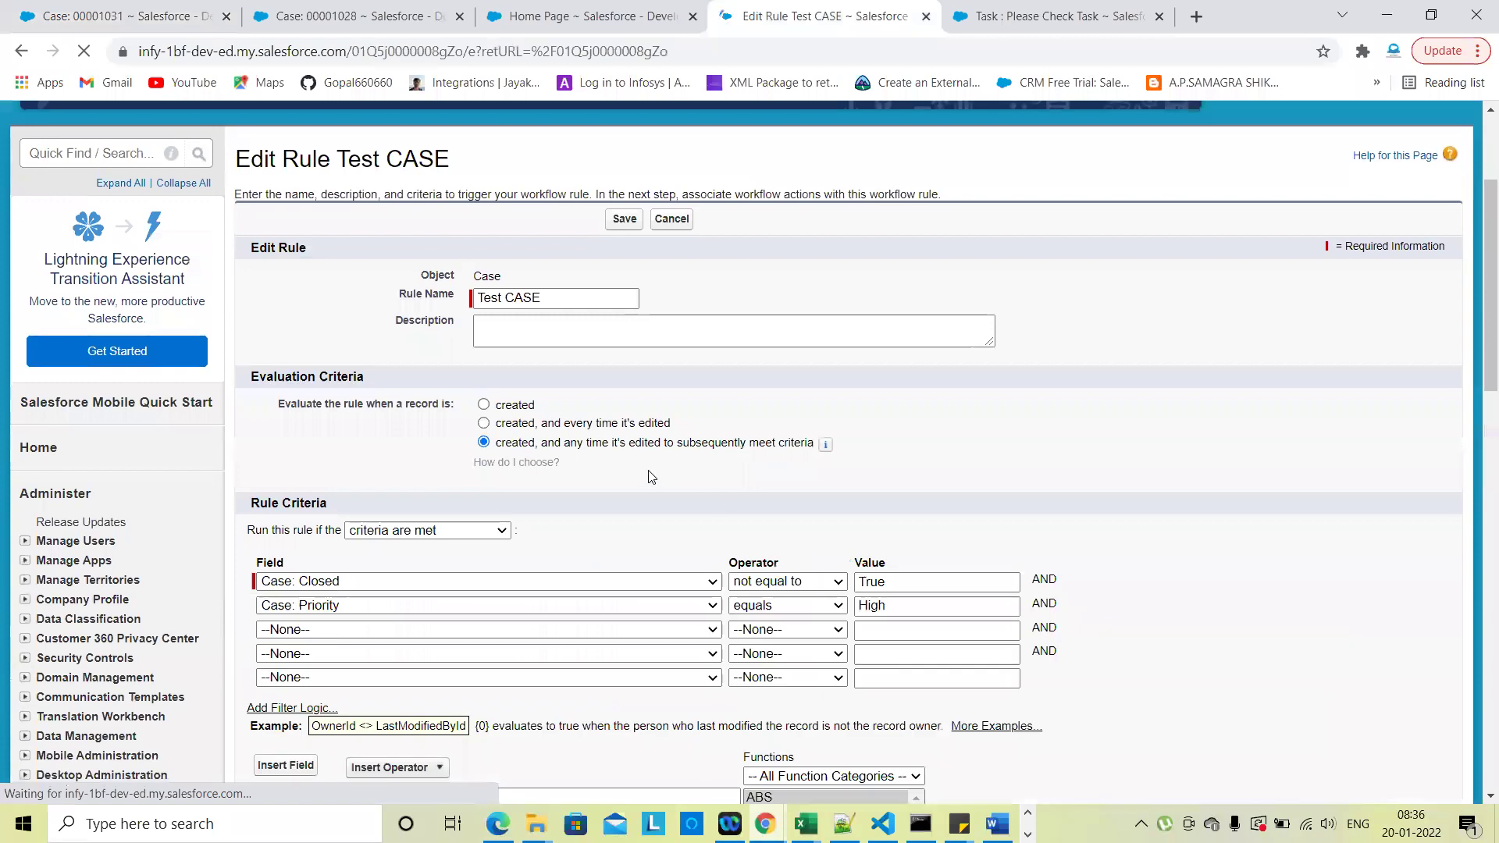
{"action": "left_click", "coordinate": [624, 423]}
{"action": "left_click", "coordinate": [622, 218]}
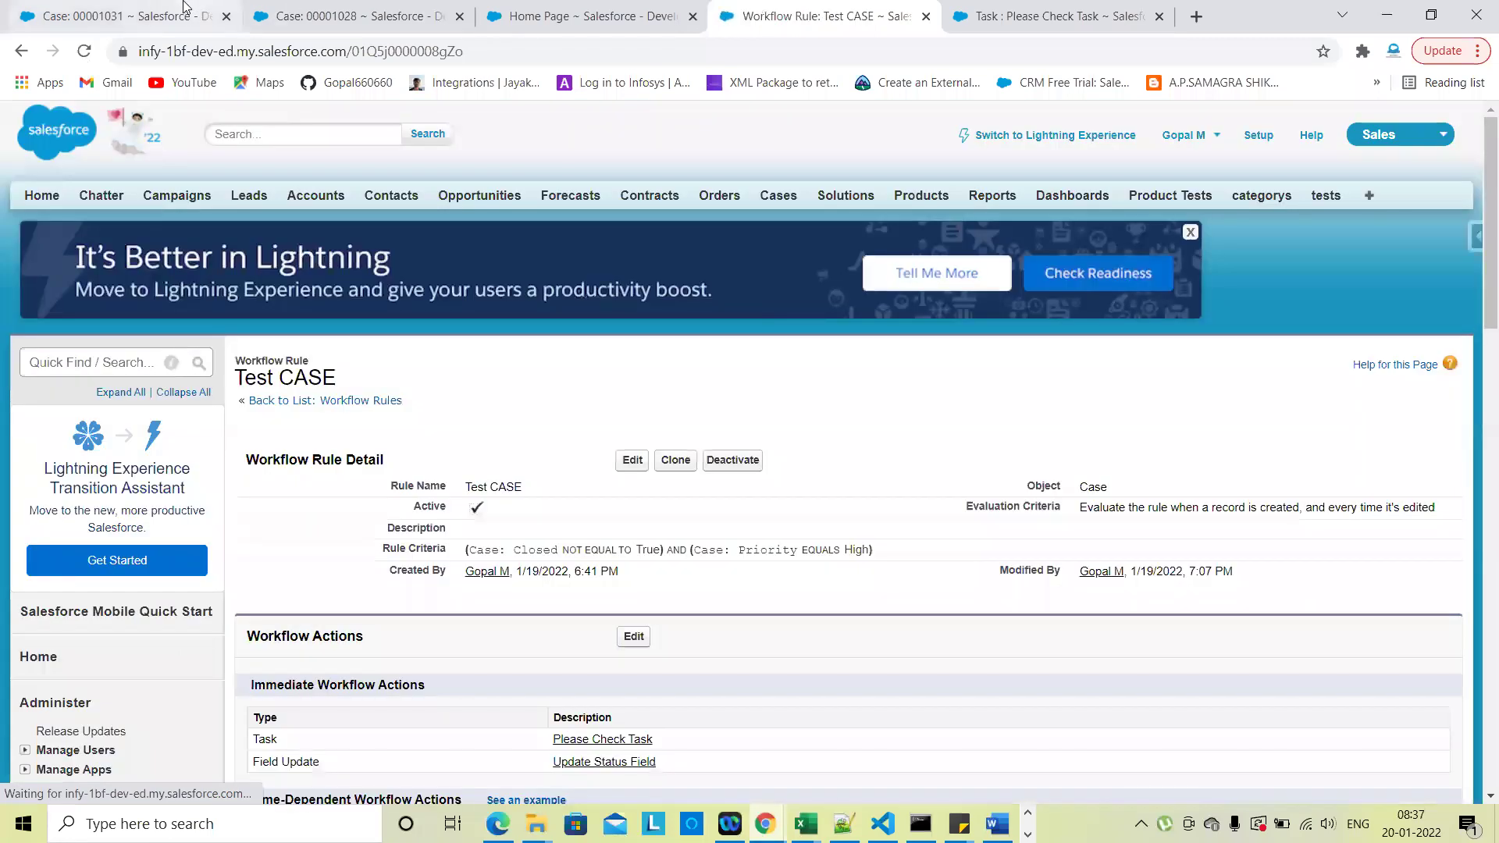
Set the High-priority case's Potential Liability to No, save it, and expand its open activities to show all tasks
{"action": "left_click", "coordinate": [125, 16]}
{"action": "left_click", "coordinate": [620, 293]}
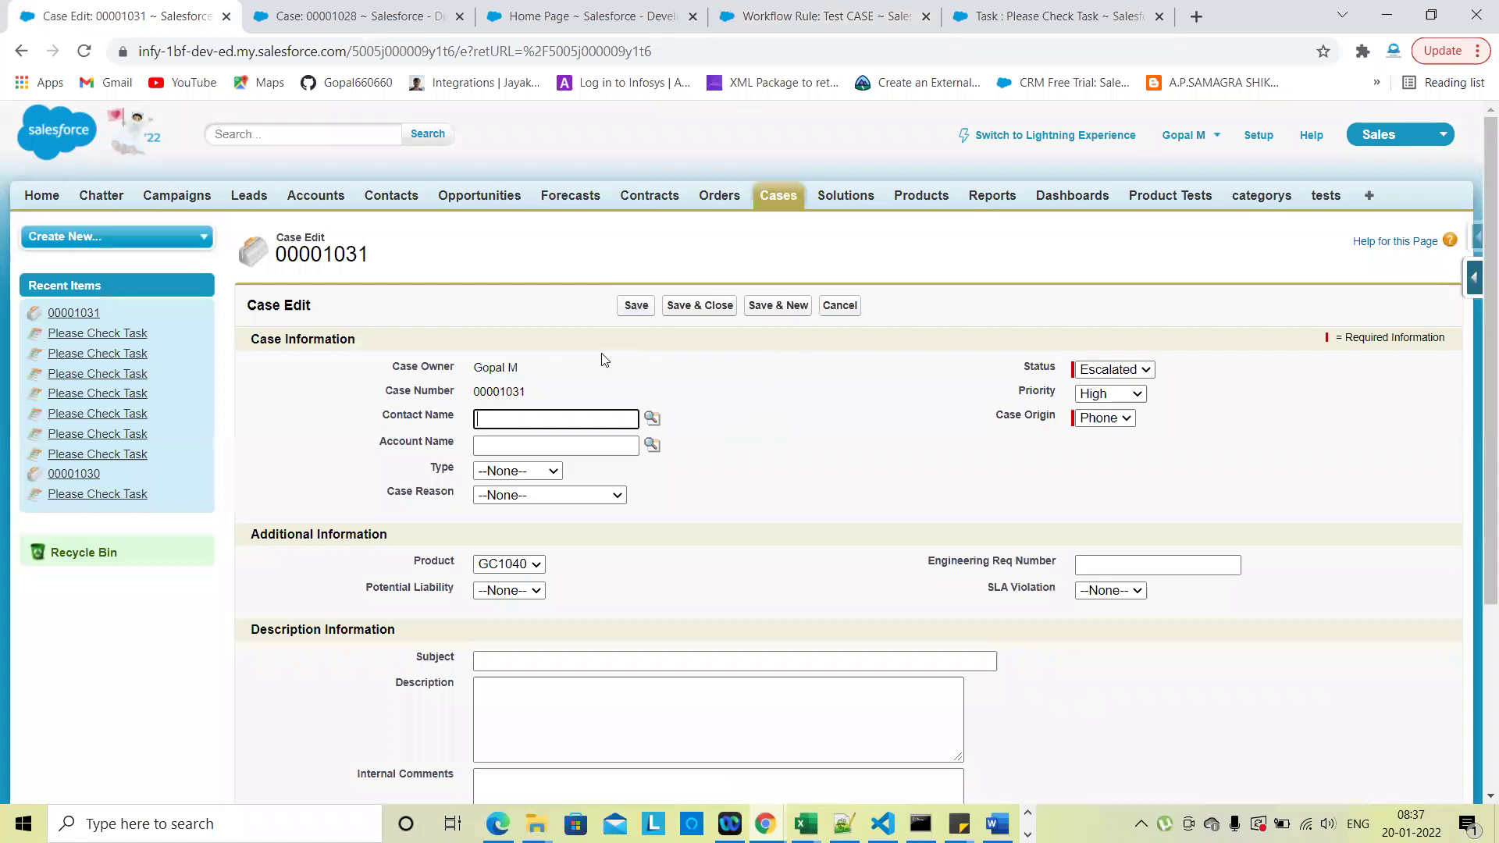
{"action": "left_click", "coordinate": [518, 590]}
{"action": "left_click", "coordinate": [507, 626]}
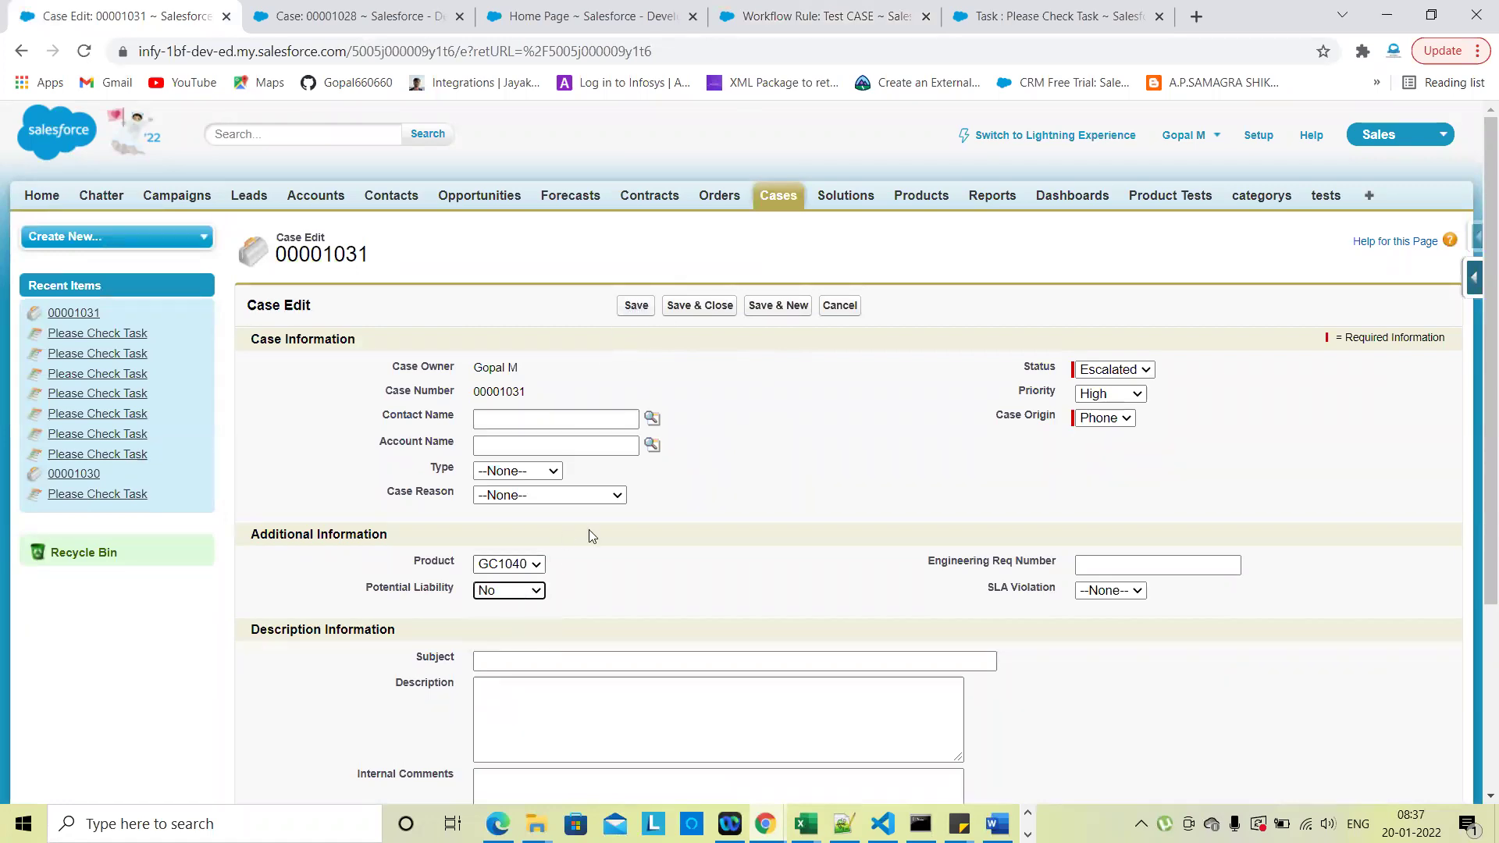
{"action": "left_click", "coordinate": [637, 308]}
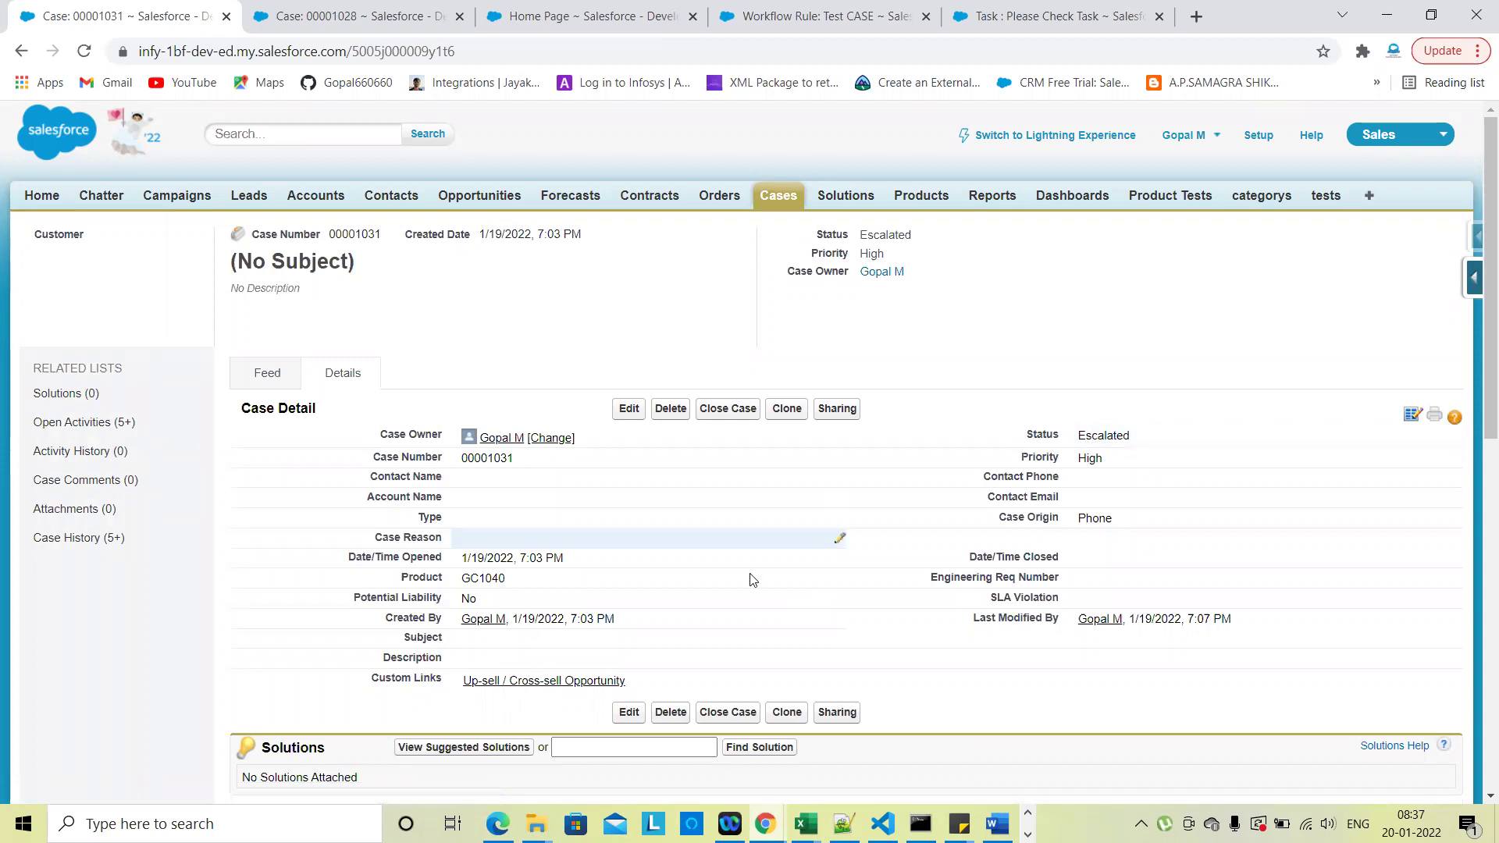
{"action": "scroll", "coordinate": [835, 557], "scroll_direction": "down", "scroll_amount": 6}
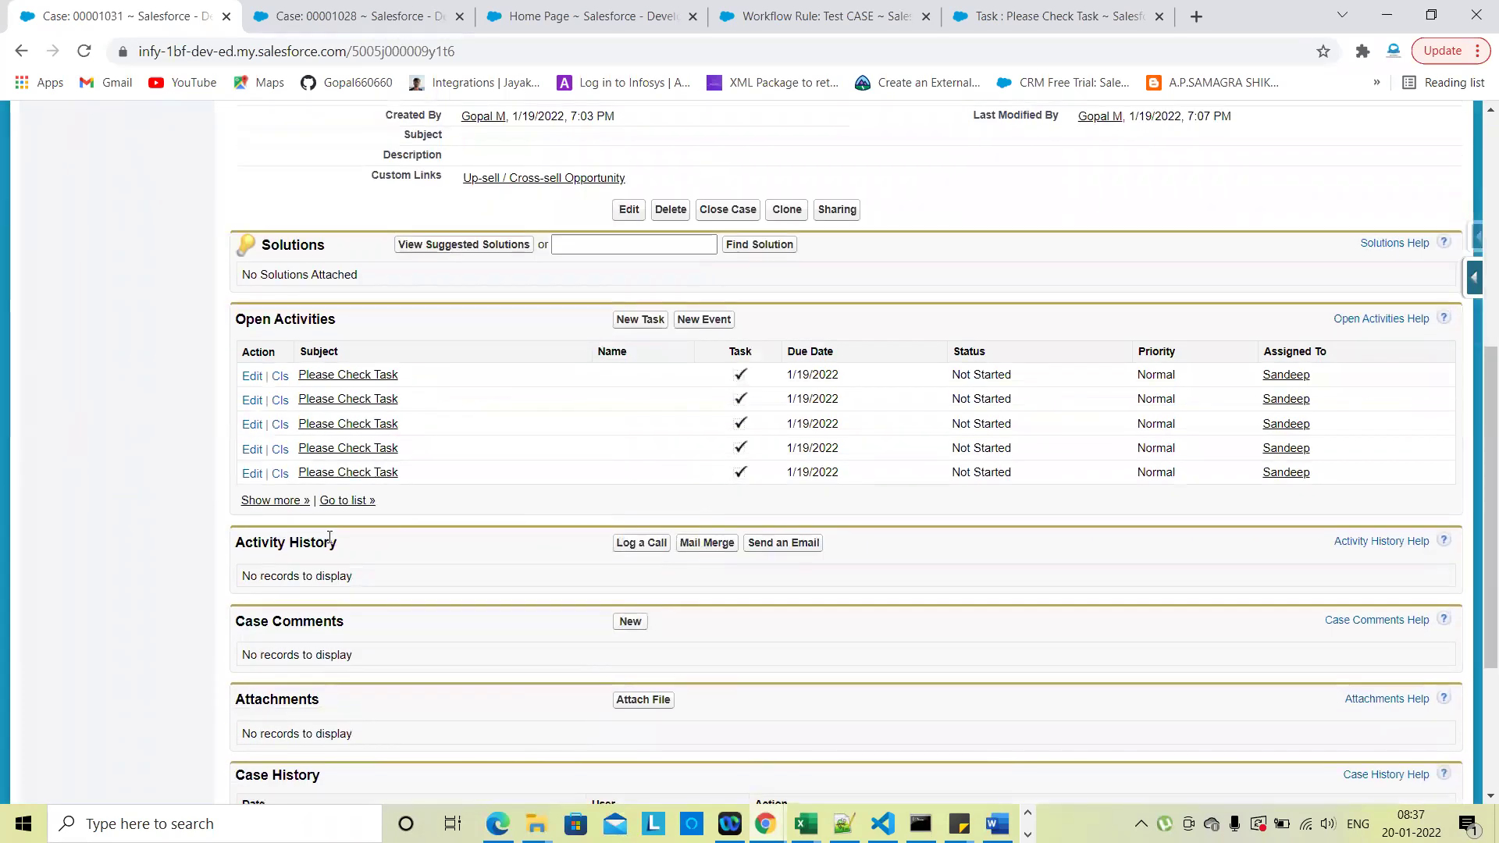
{"action": "left_click", "coordinate": [288, 508]}
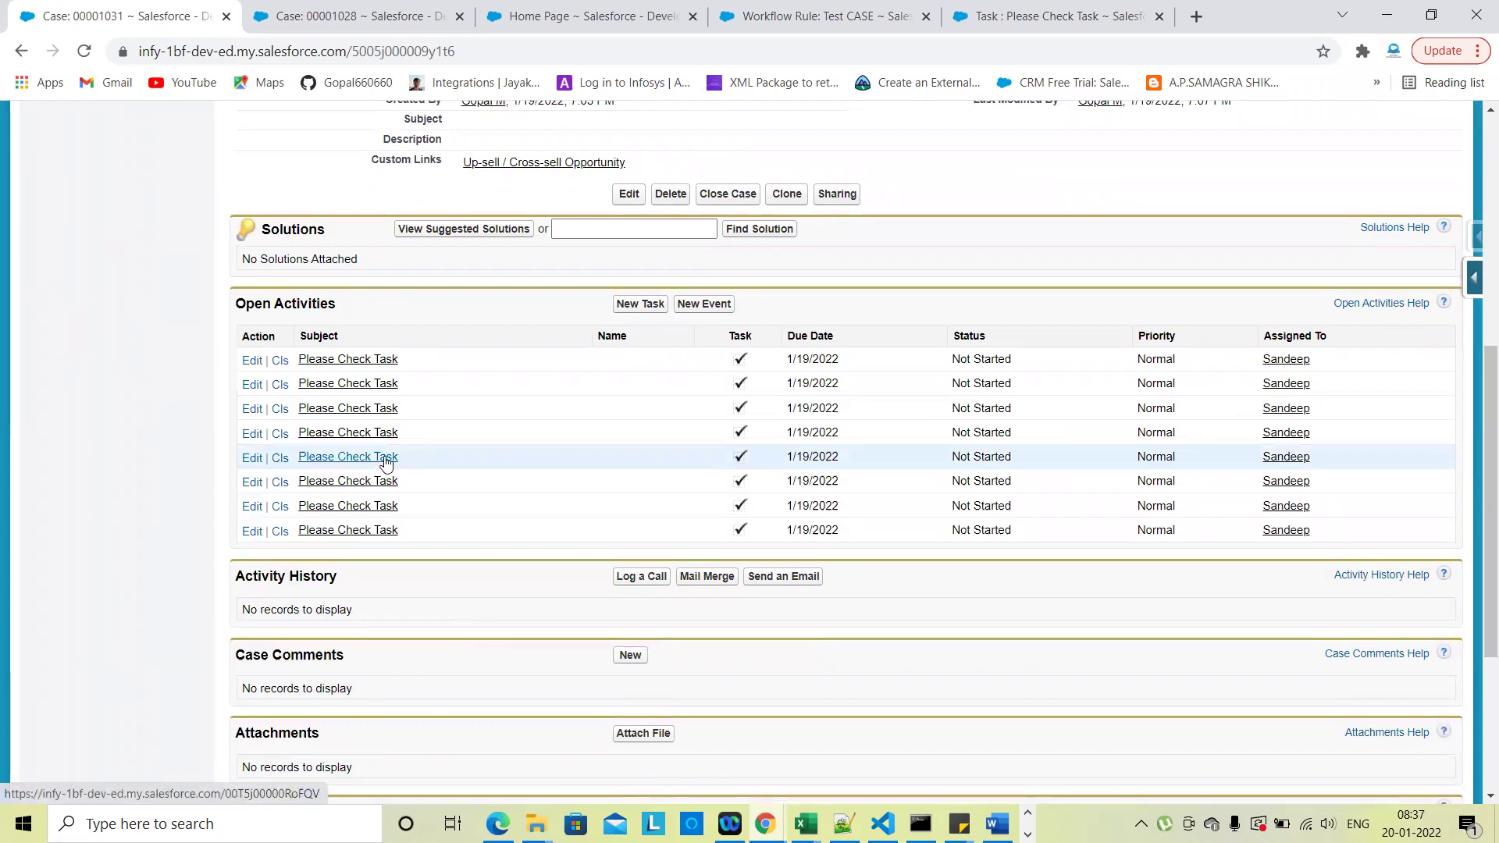
Resave the case with no field changes, expand its open activities, and compare the full task list with its status and priority
{"action": "scroll", "coordinate": [746, 537], "scroll_direction": "up", "scroll_amount": 4}
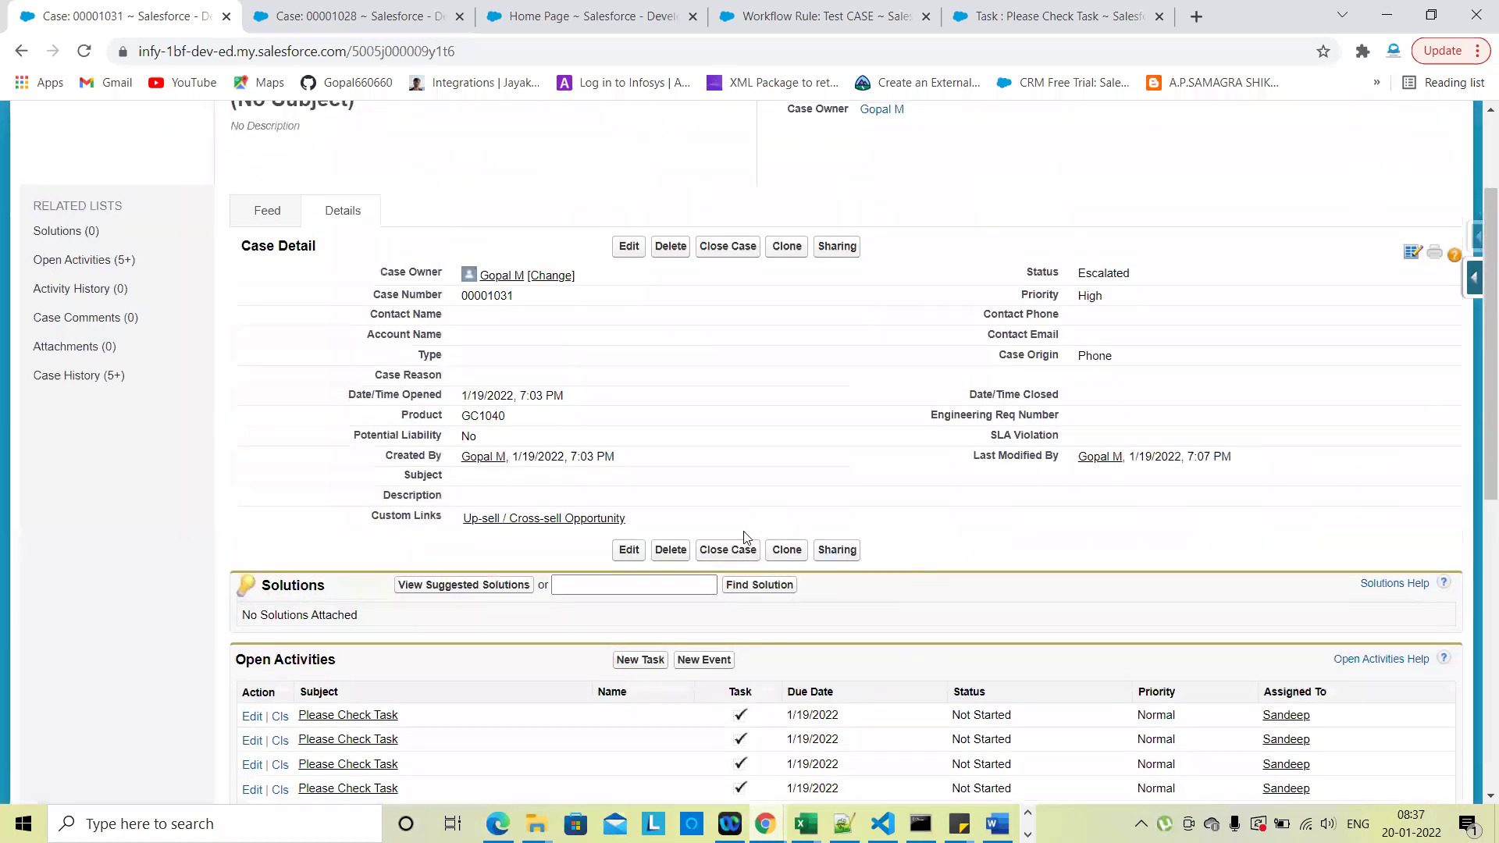
{"action": "left_click", "coordinate": [629, 550]}
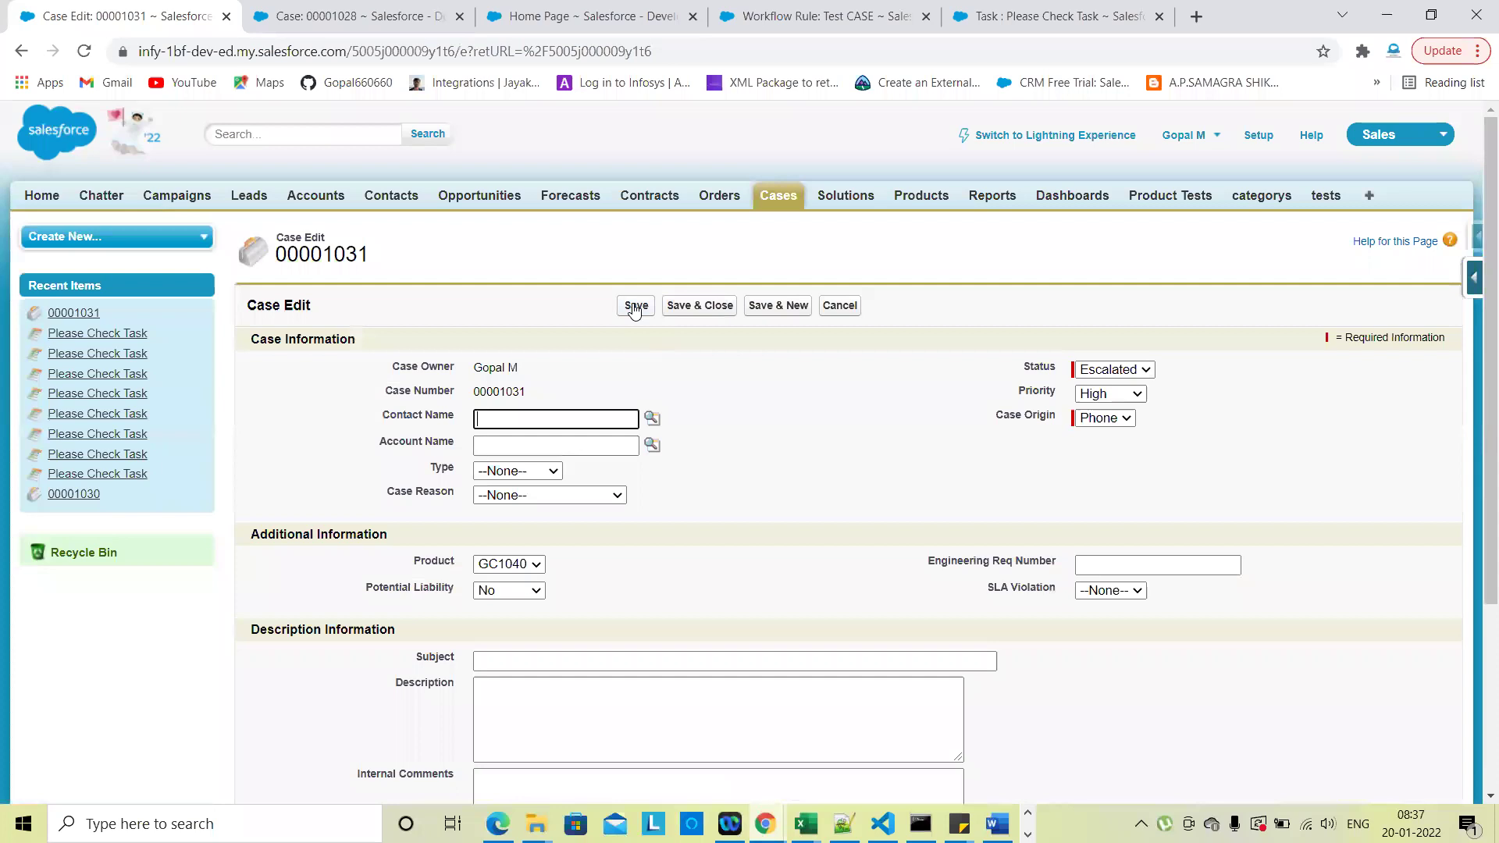
{"action": "left_click", "coordinate": [634, 305]}
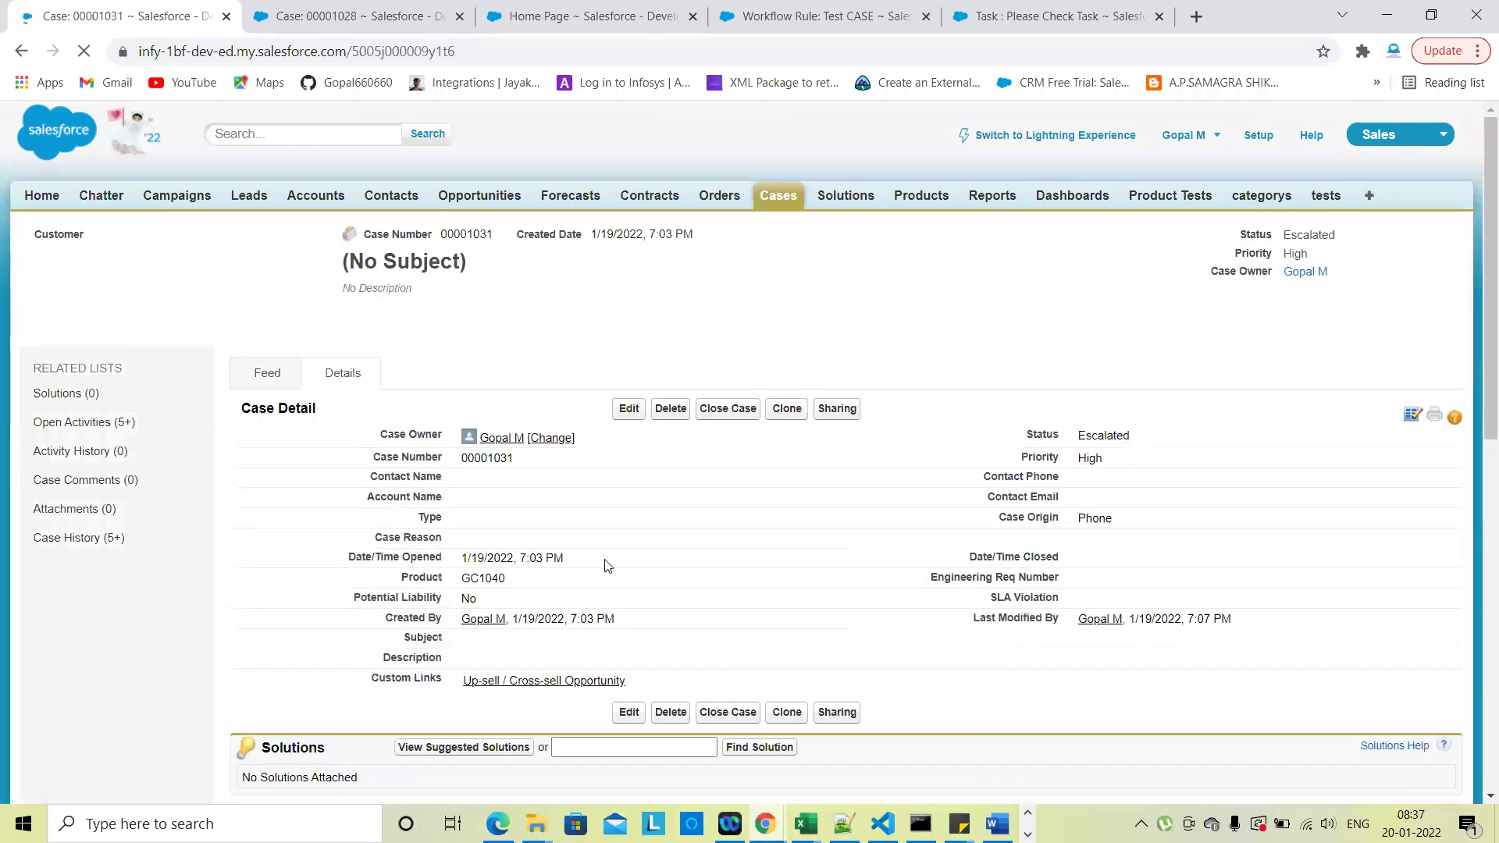
{"action": "scroll", "coordinate": [468, 523], "scroll_direction": "down", "scroll_amount": 4}
{"action": "left_click", "coordinate": [293, 747]}
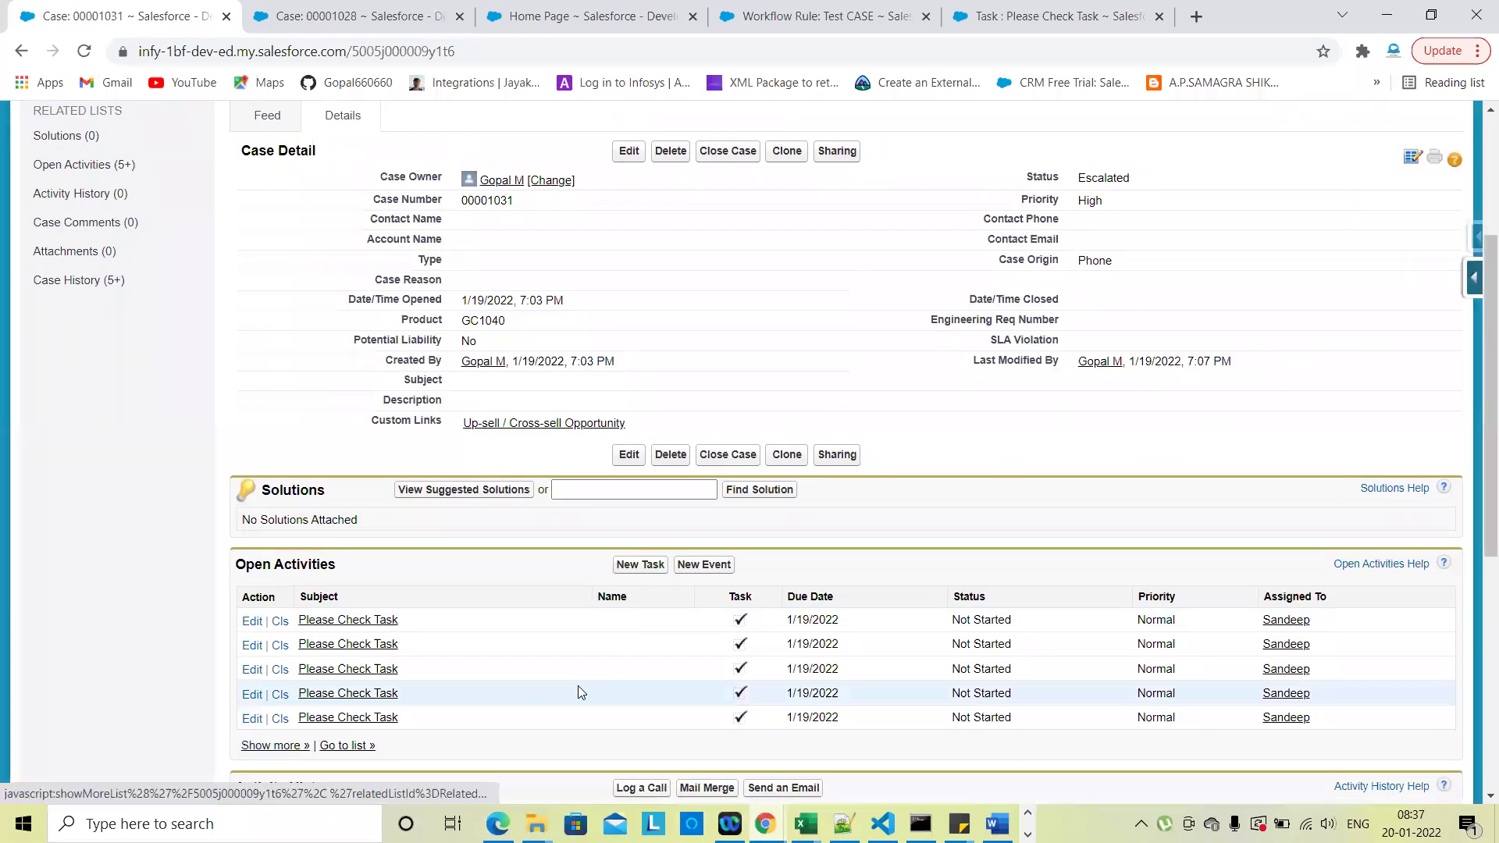
{"action": "scroll", "coordinate": [578, 686], "scroll_direction": "down", "scroll_amount": 2}
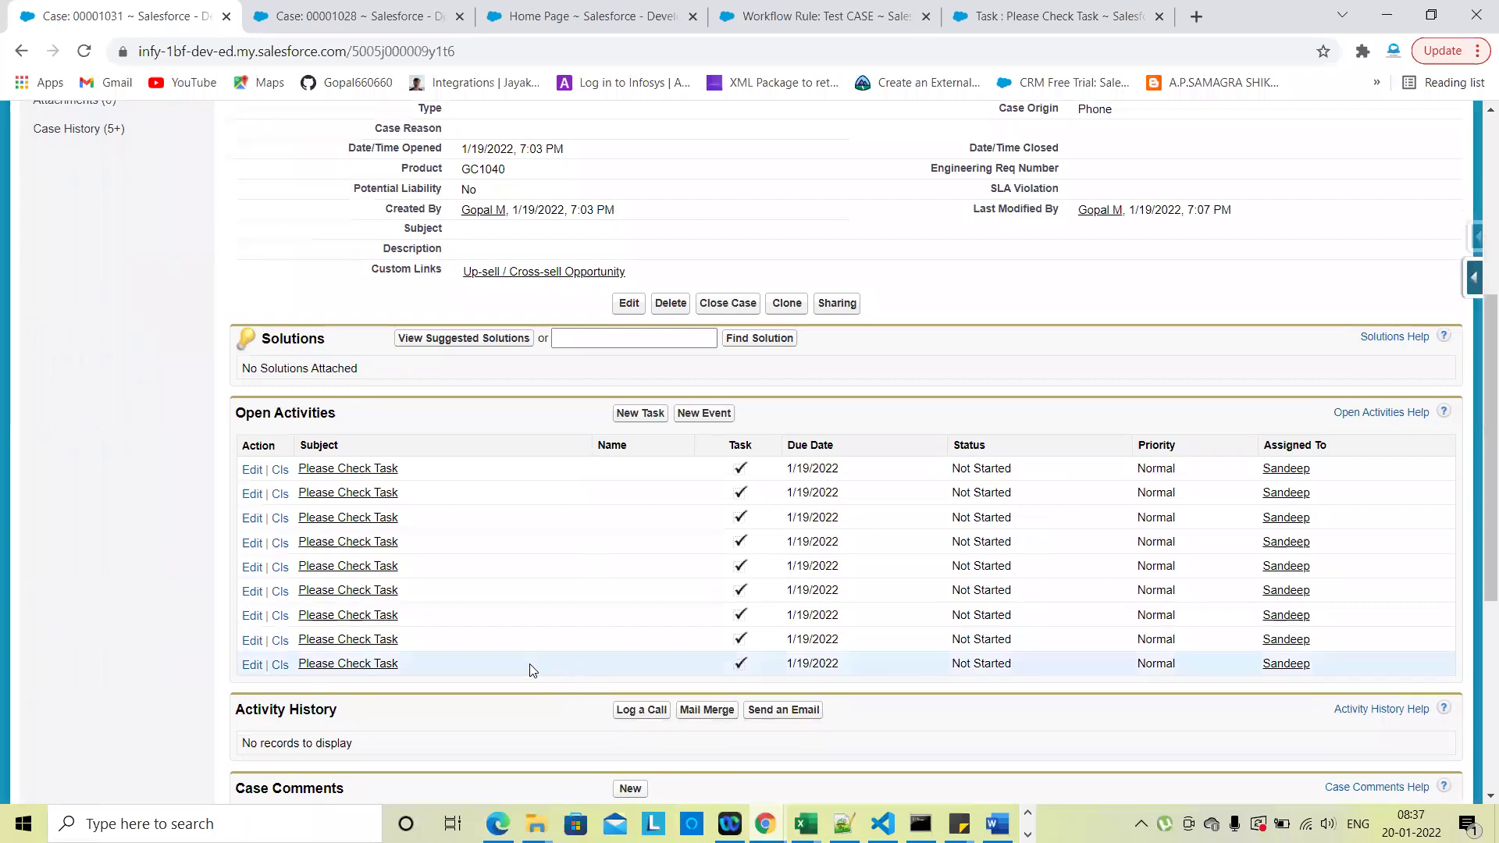
{"action": "scroll", "coordinate": [901, 485], "scroll_direction": "up", "scroll_amount": 2}
{"action": "scroll", "coordinate": [901, 485], "scroll_direction": "down", "scroll_amount": 1}
{"action": "scroll", "coordinate": [897, 484], "scroll_direction": "up", "scroll_amount": 2}
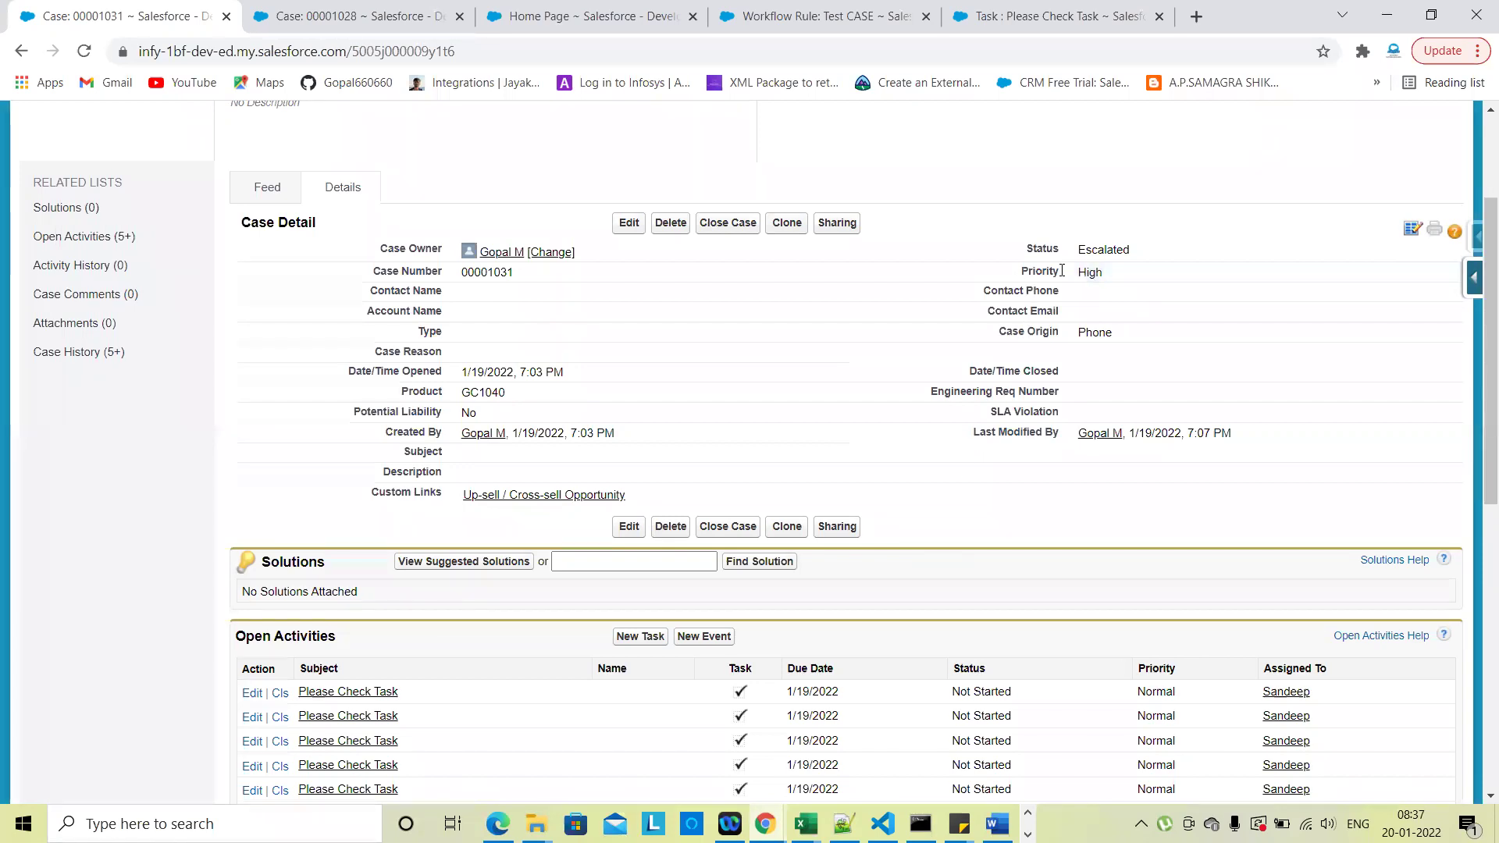
{"action": "scroll", "coordinate": [897, 570], "scroll_direction": "down", "scroll_amount": 2}
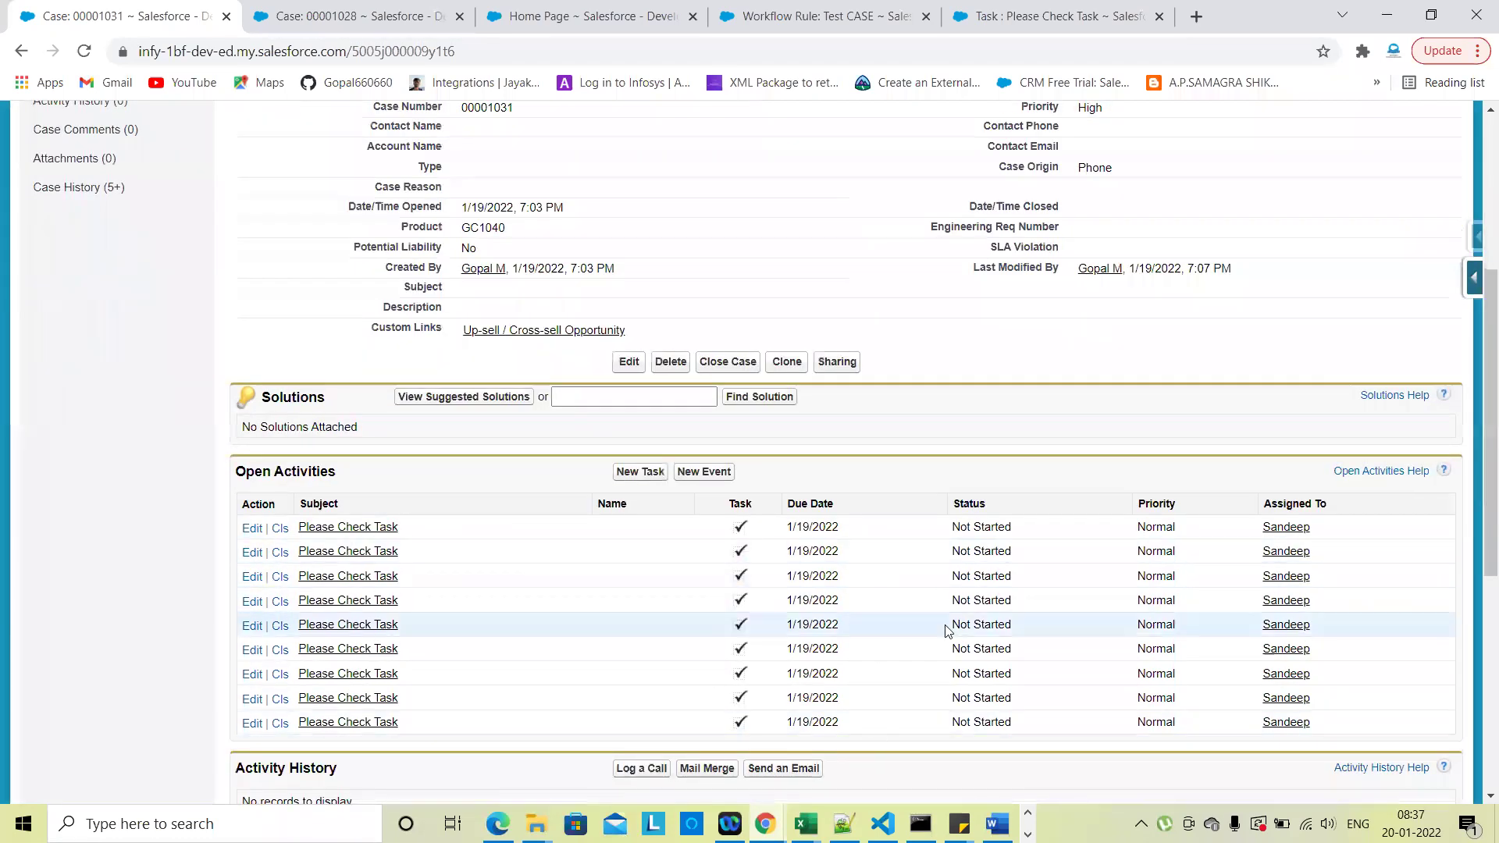
{"action": "scroll", "coordinate": [937, 531], "scroll_direction": "up", "scroll_amount": 1}
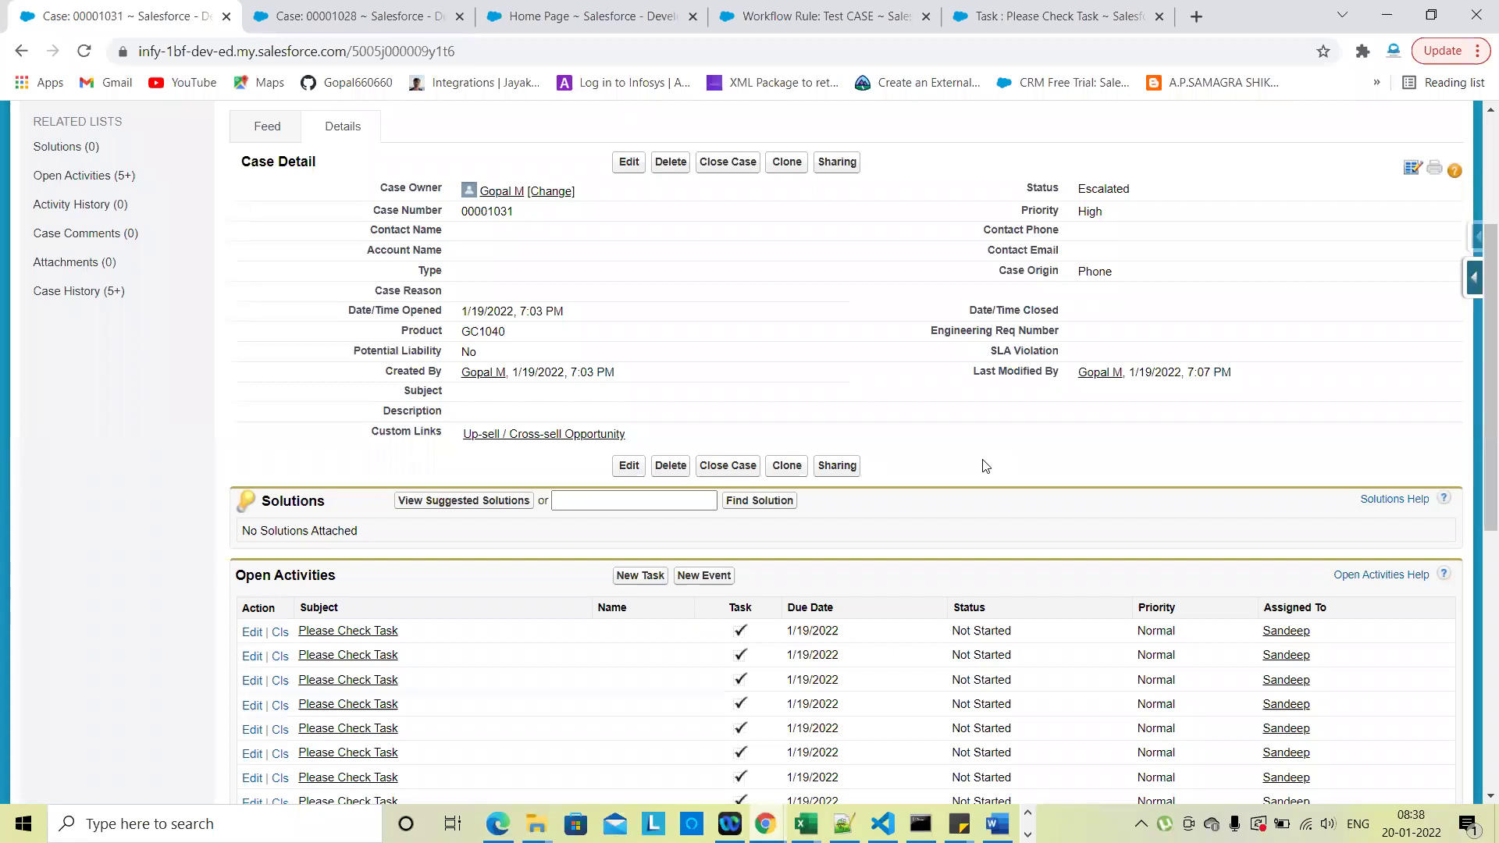
Open the Test CASE workflow rule for editing and set its evaluation criteria to created
{"action": "left_click", "coordinate": [835, 14]}
{"action": "left_click", "coordinate": [633, 457]}
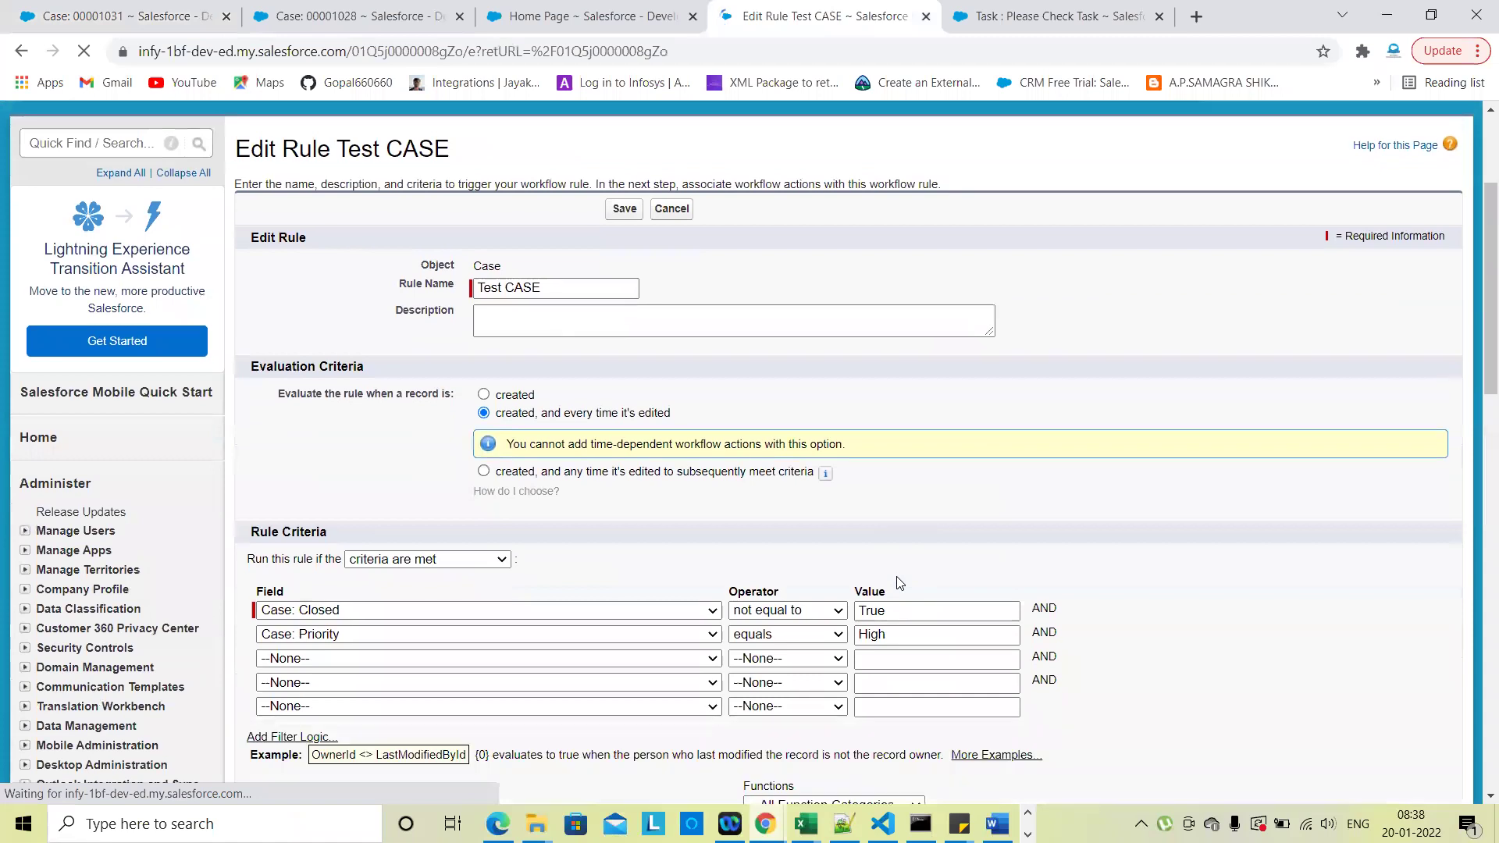
{"action": "left_click", "coordinate": [519, 395]}
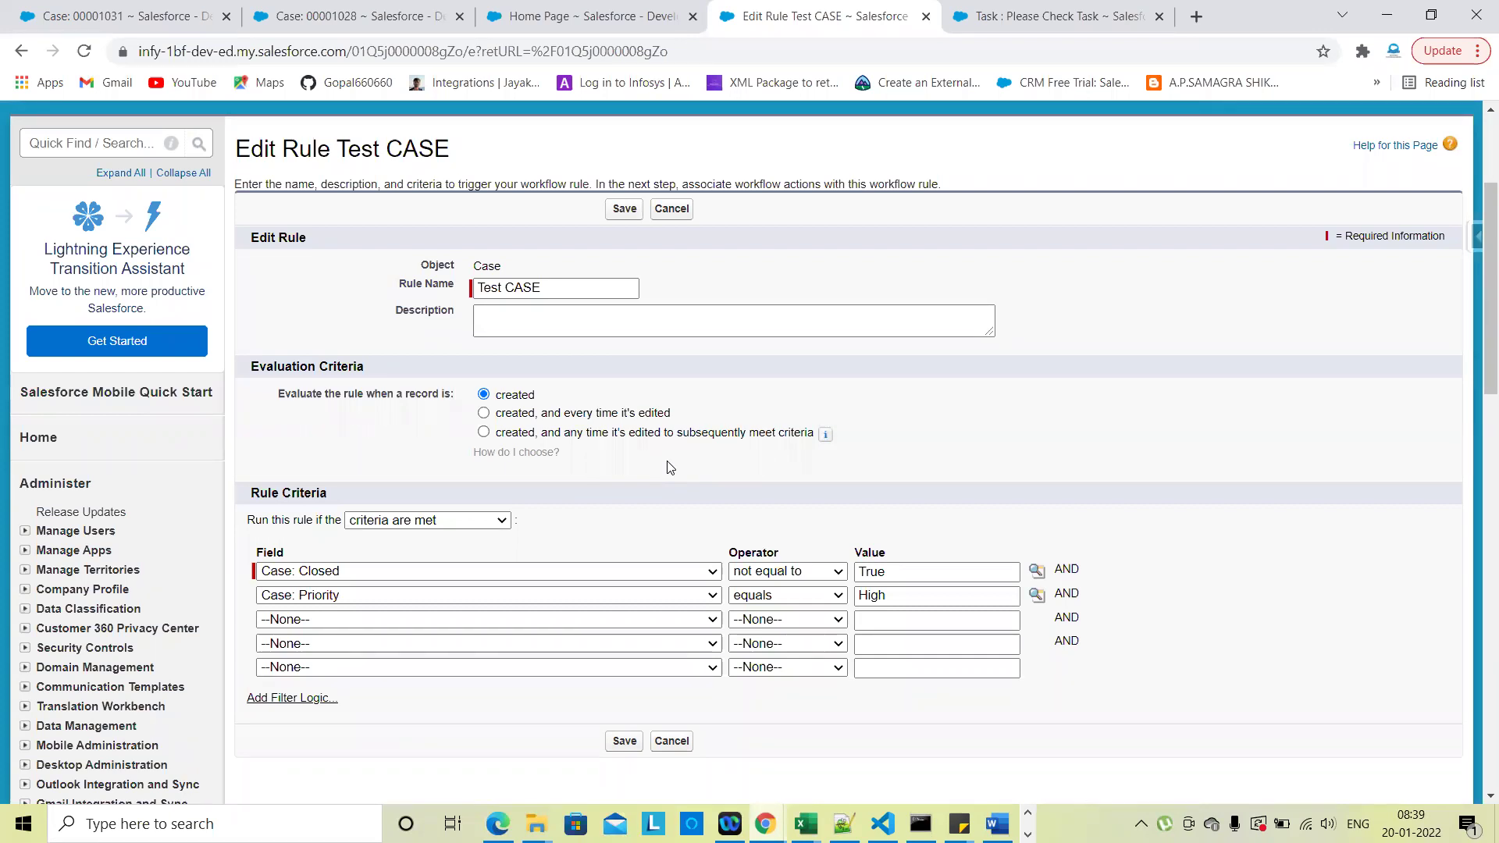
View the details of the first Please Check Task in the High-priority case's open activities, and return to the case
{"action": "left_click", "coordinate": [406, 12]}
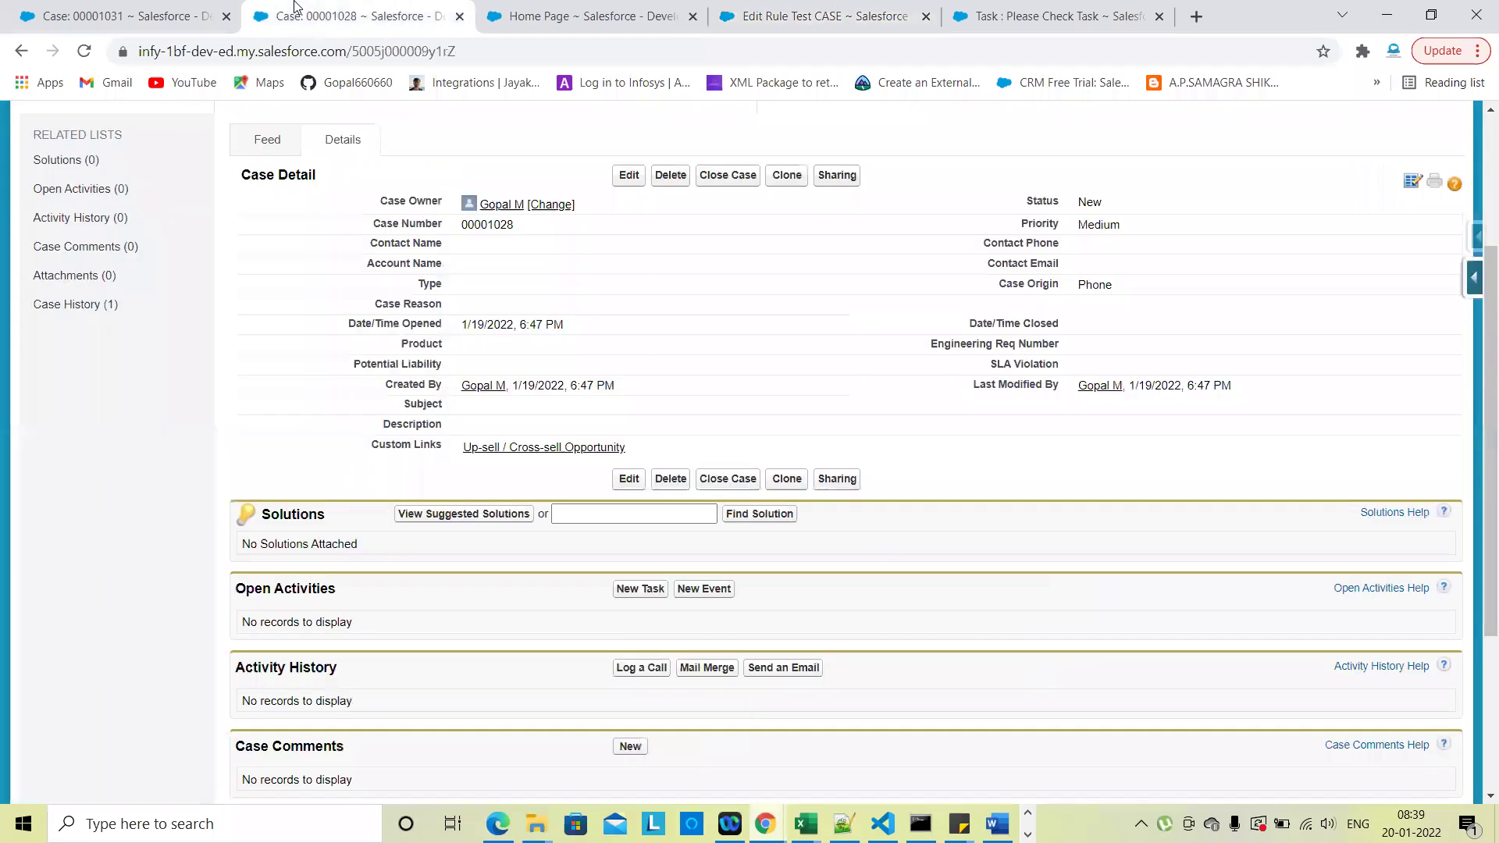
{"action": "left_click", "coordinate": [91, 7]}
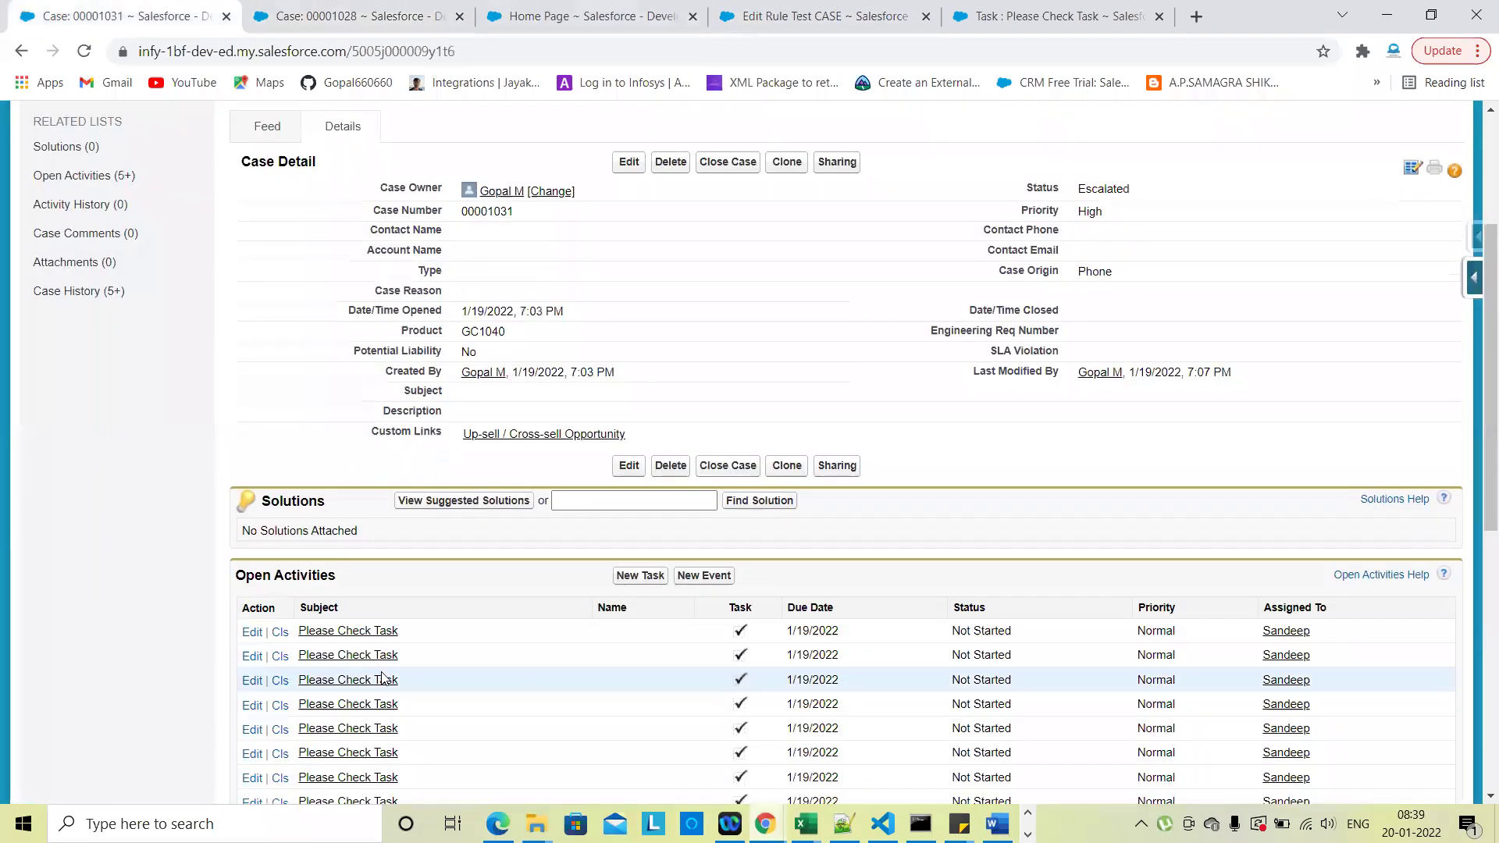
{"action": "scroll", "coordinate": [352, 492], "scroll_direction": "down", "scroll_amount": 2}
{"action": "left_click", "coordinate": [348, 488]}
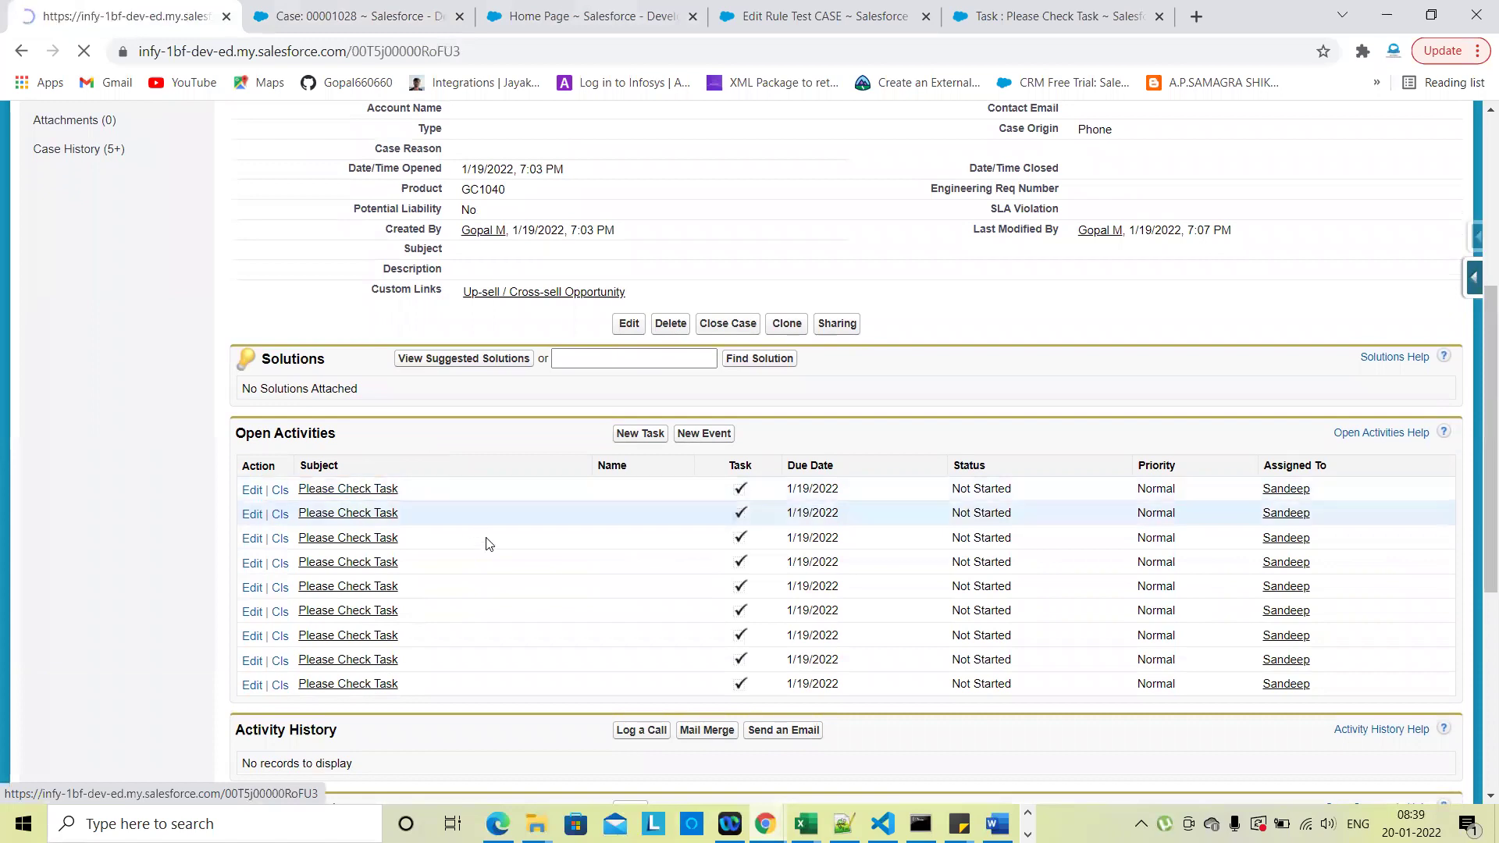
{"action": "scroll", "coordinate": [662, 550], "scroll_direction": "down", "scroll_amount": 1}
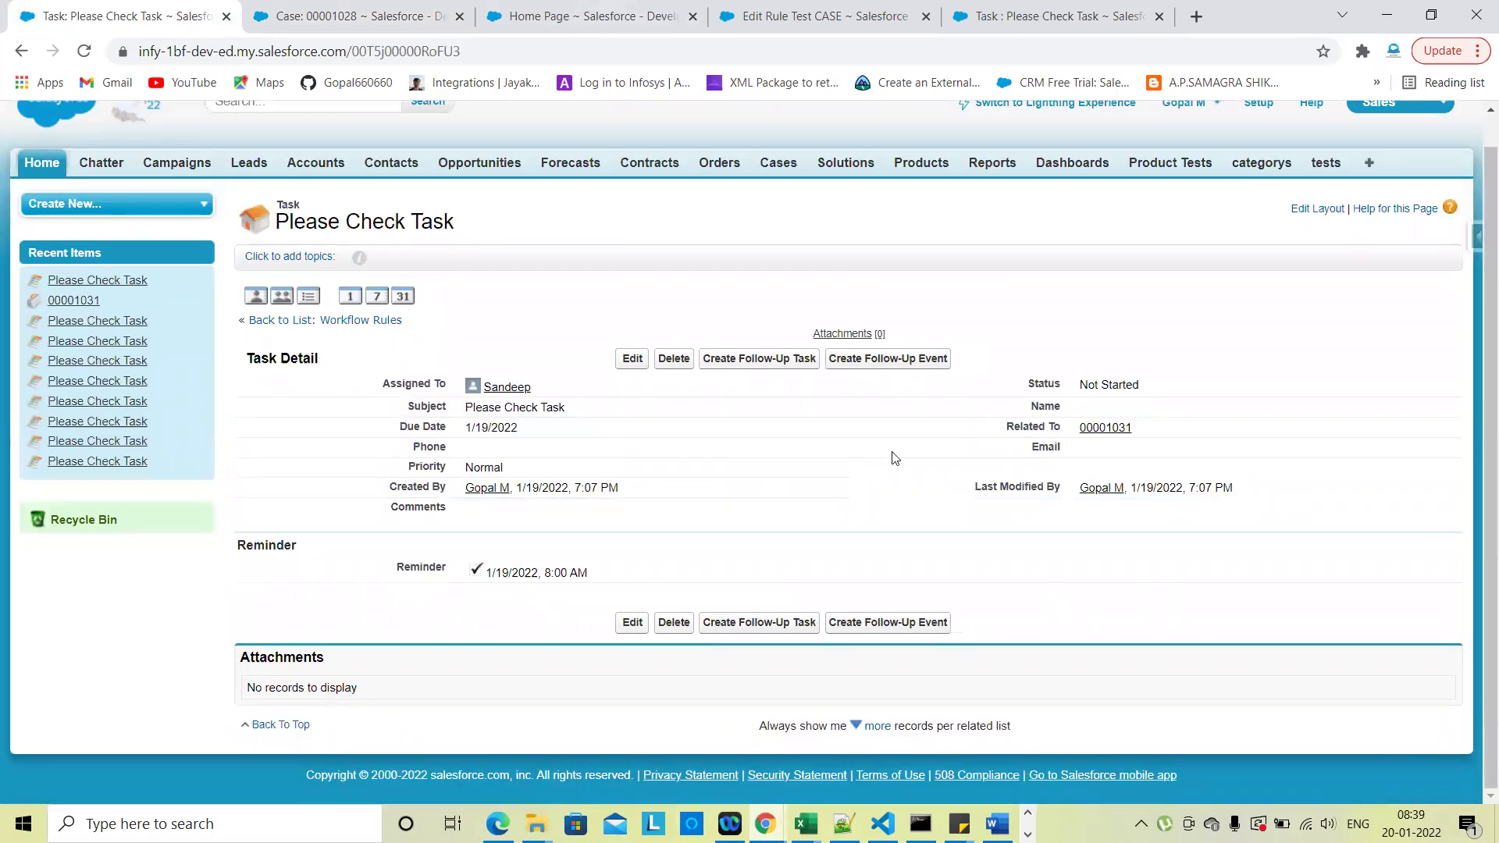
{"action": "left_click", "coordinate": [19, 52]}
{"action": "left_click", "coordinate": [278, 492]}
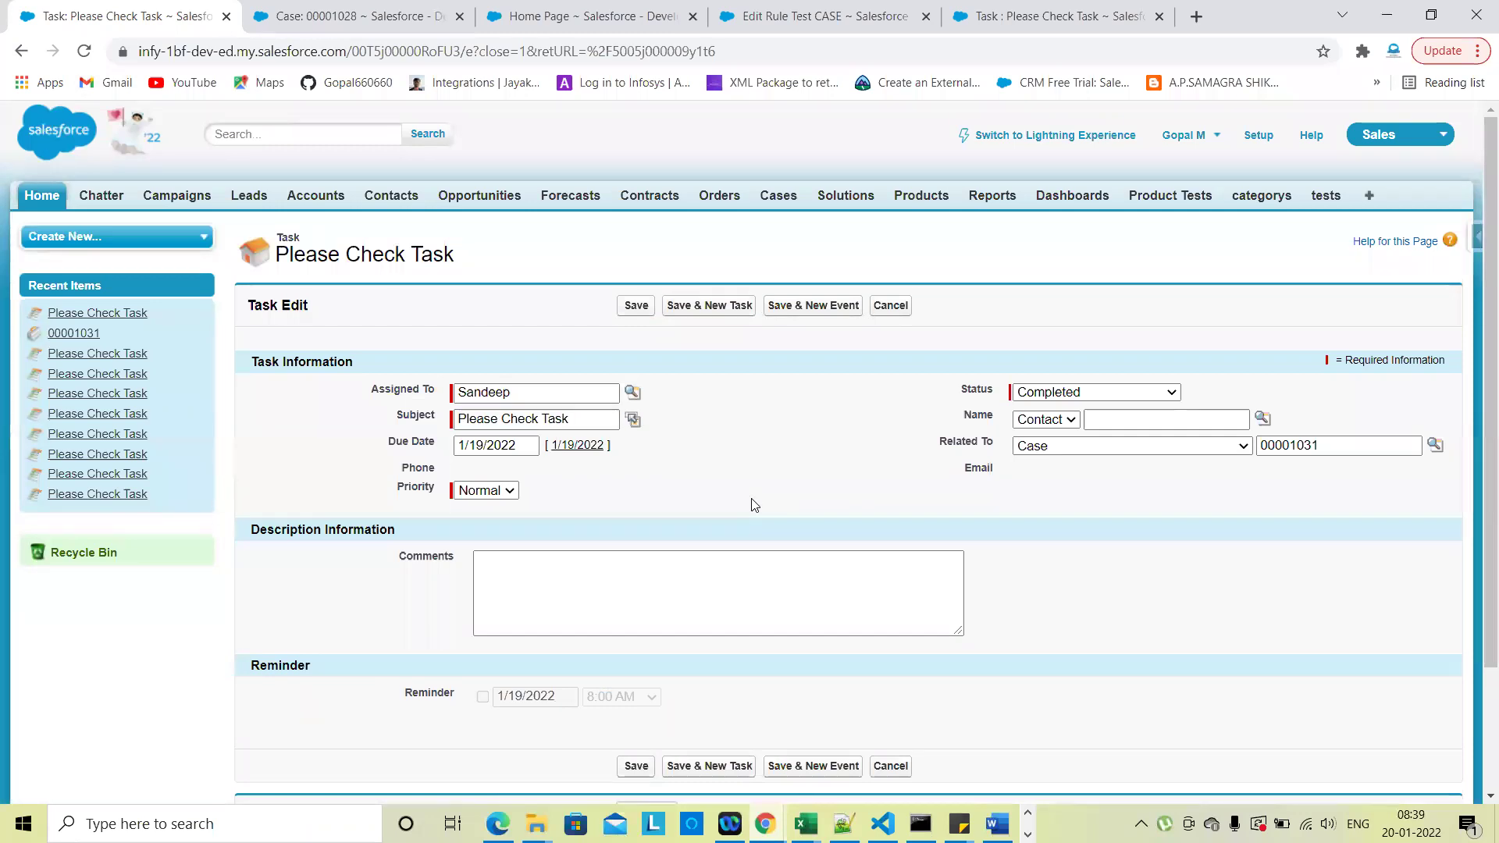
{"action": "left_click", "coordinate": [897, 312]}
{"action": "scroll", "coordinate": [342, 543], "scroll_direction": "down", "scroll_amount": 7}
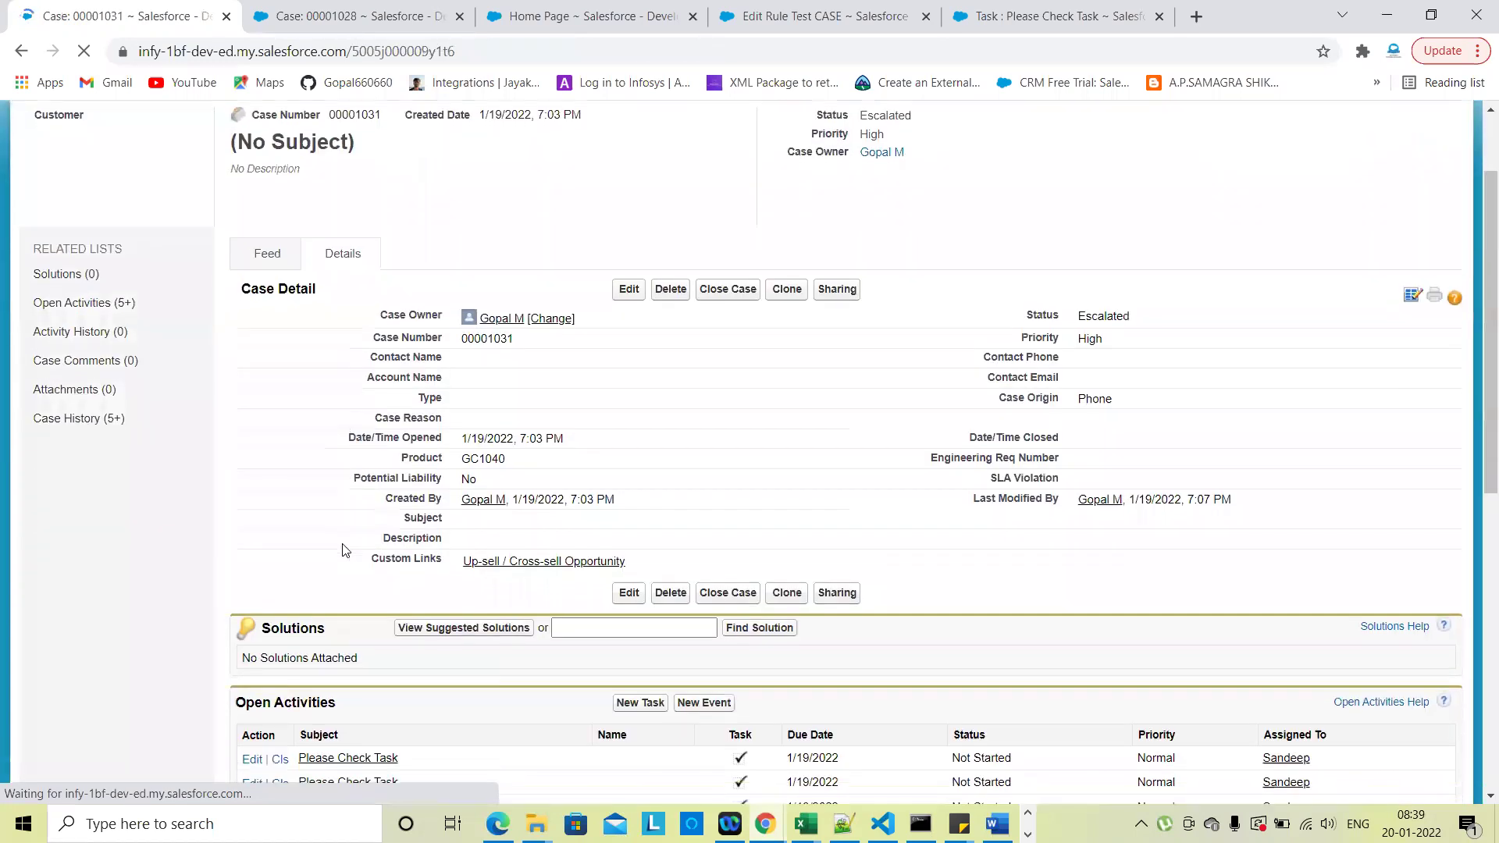
{"action": "left_click", "coordinate": [344, 559]}
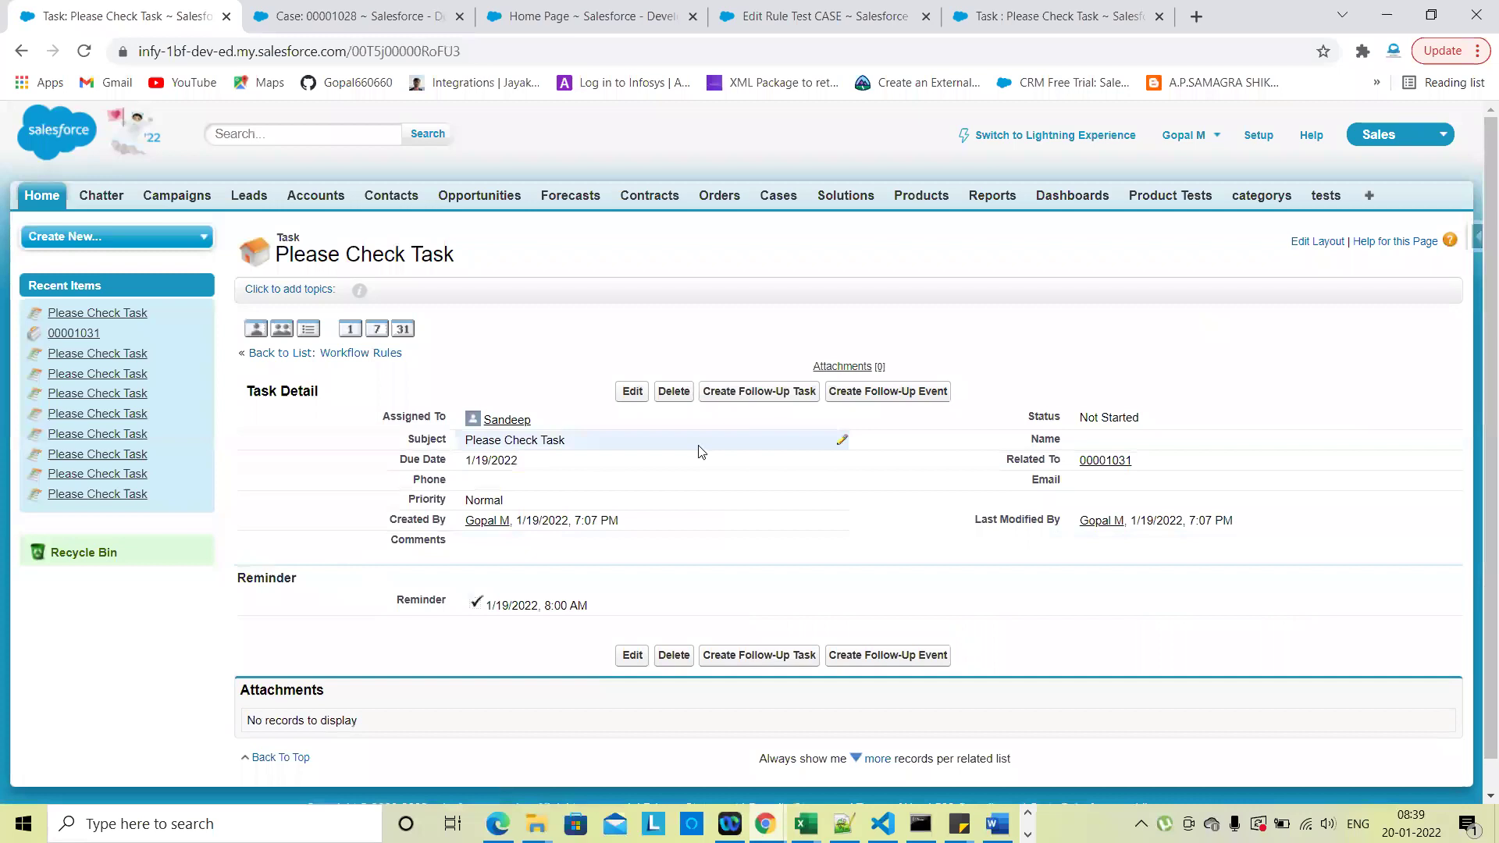
{"action": "left_click", "coordinate": [21, 51]}
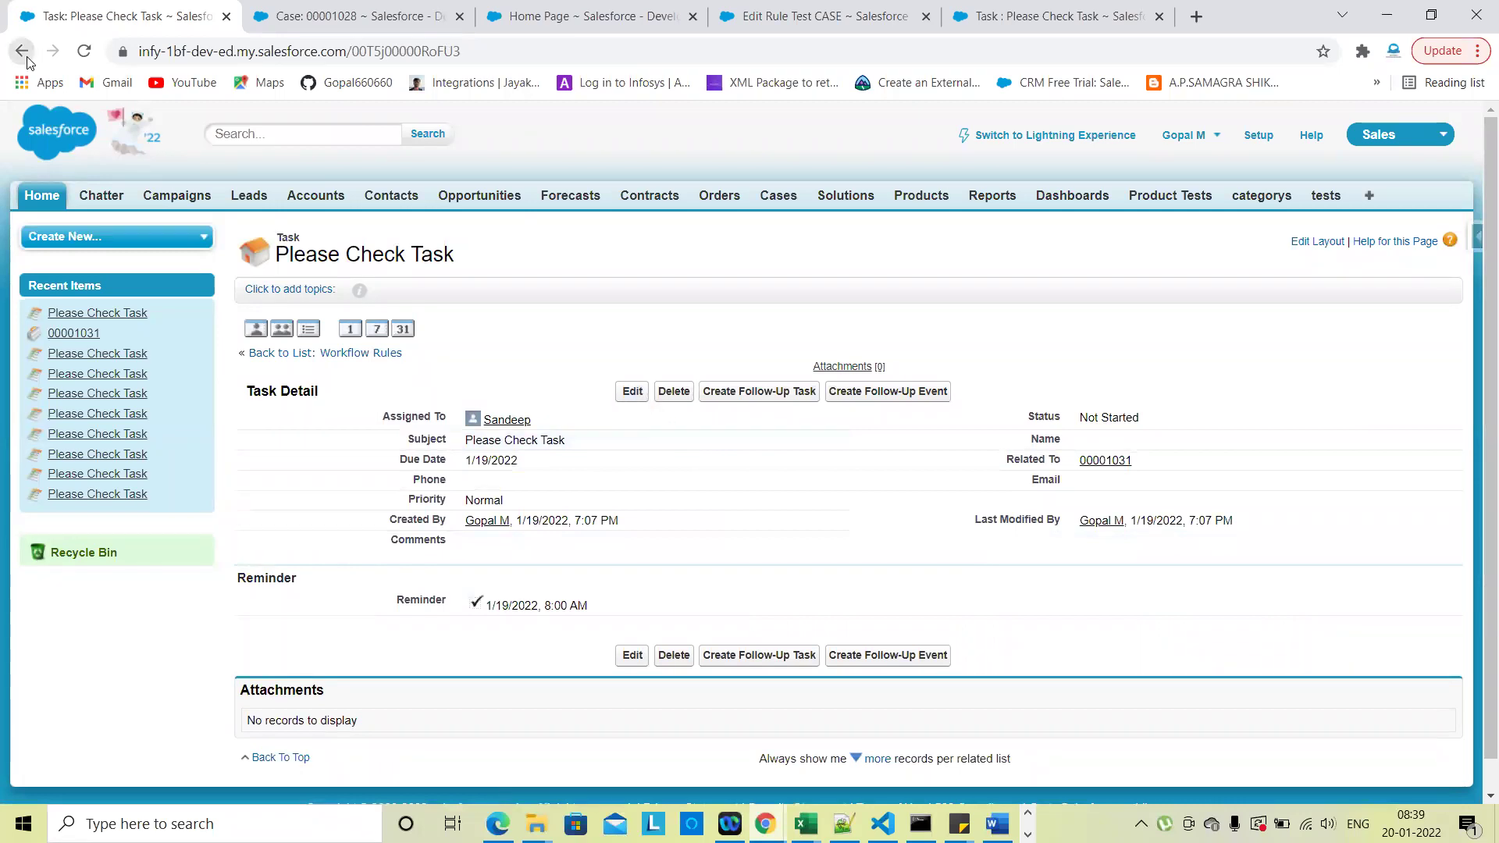
{"action": "scroll", "coordinate": [296, 562], "scroll_direction": "down", "scroll_amount": 2}
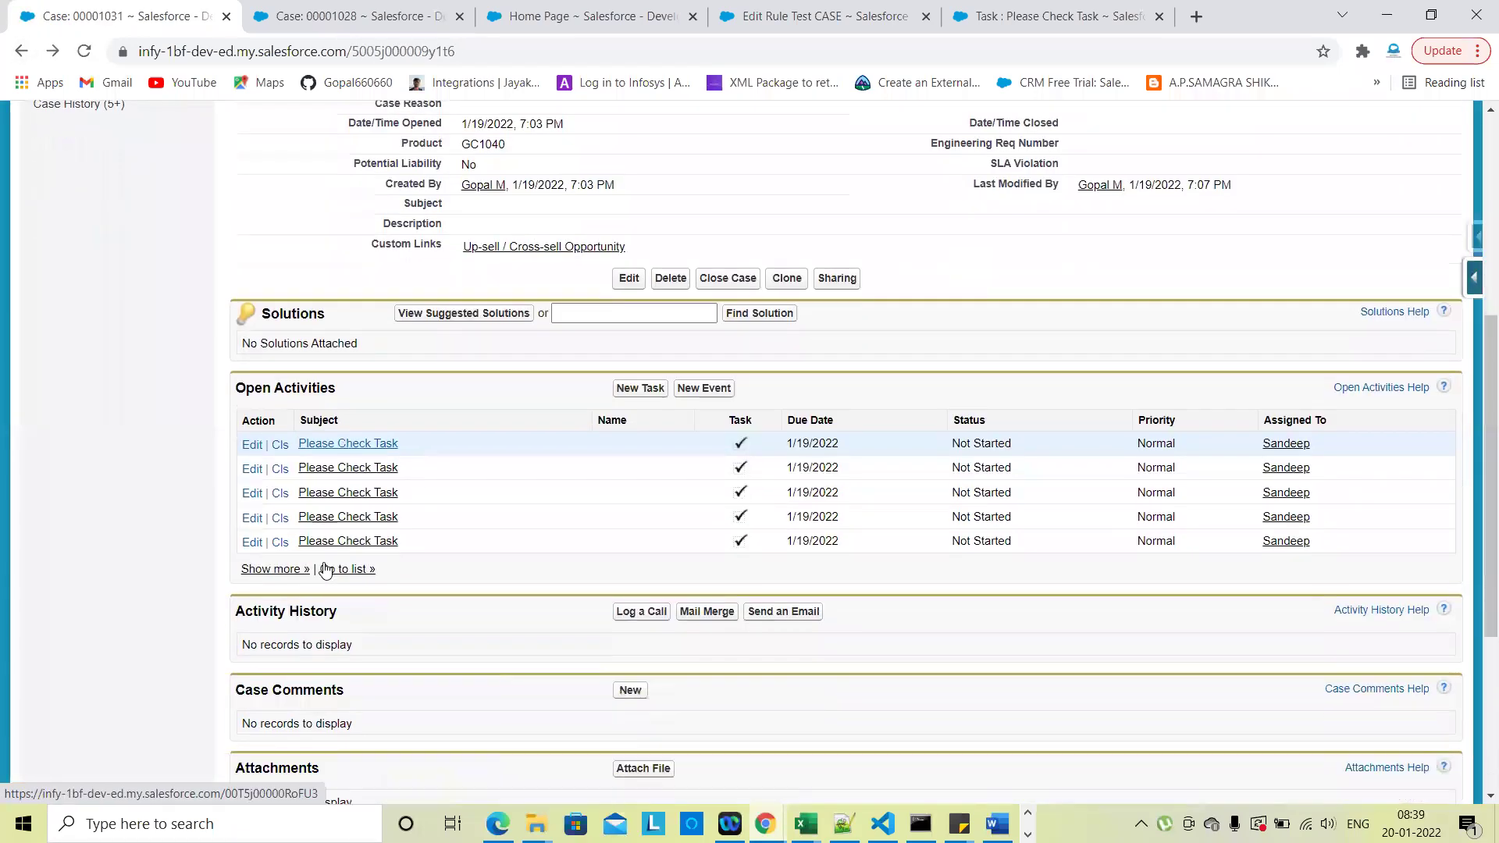
{"action": "left_click", "coordinate": [283, 443]}
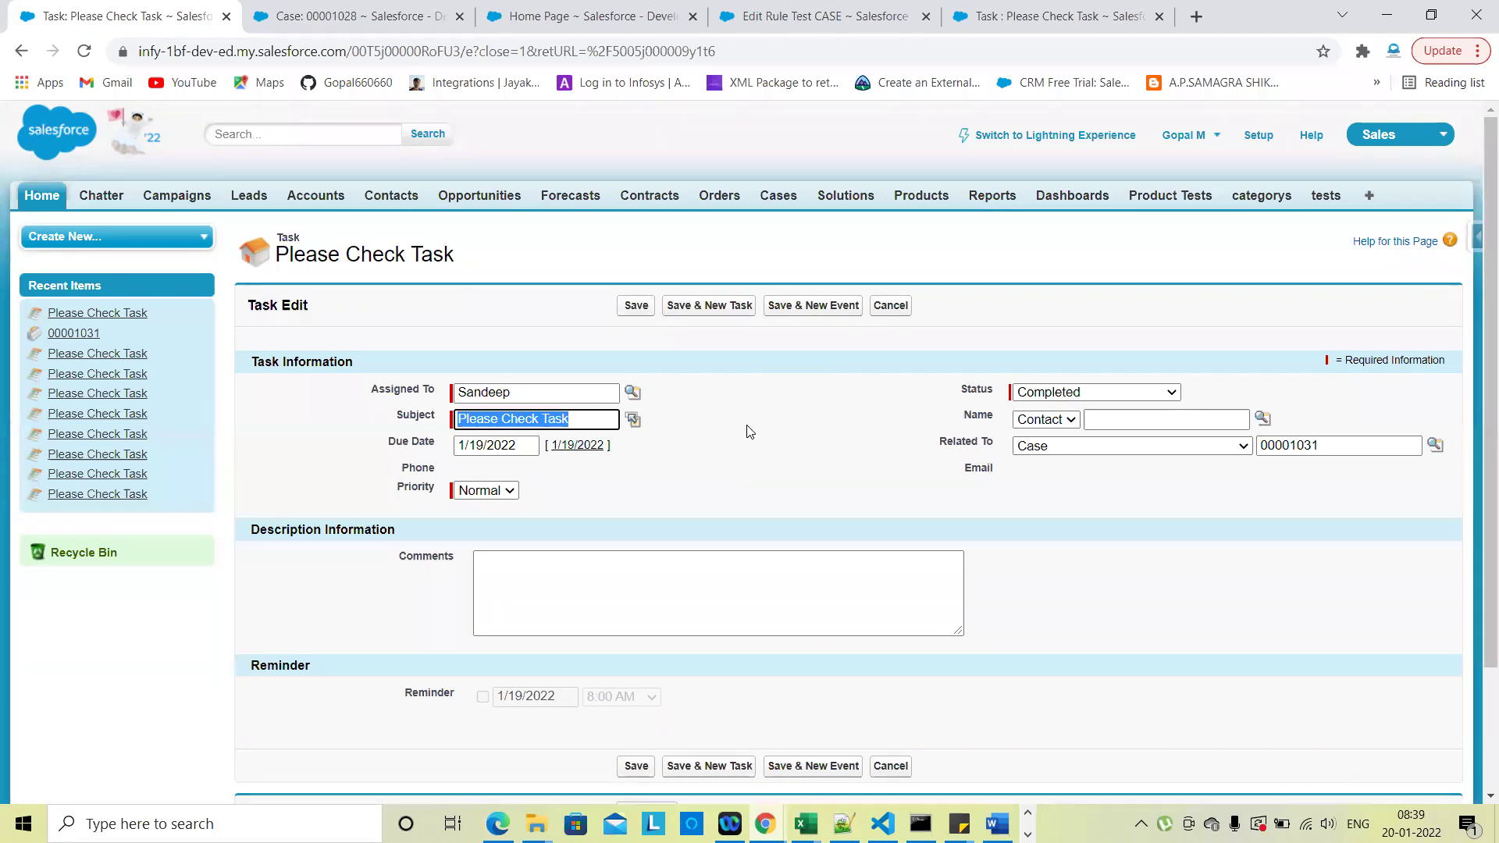
{"action": "left_click", "coordinate": [898, 315]}
Save the Test CASE rule with the created evaluation option and check its detail page and workflow actions
{"action": "left_click", "coordinate": [398, 12]}
{"action": "left_click", "coordinate": [534, 9]}
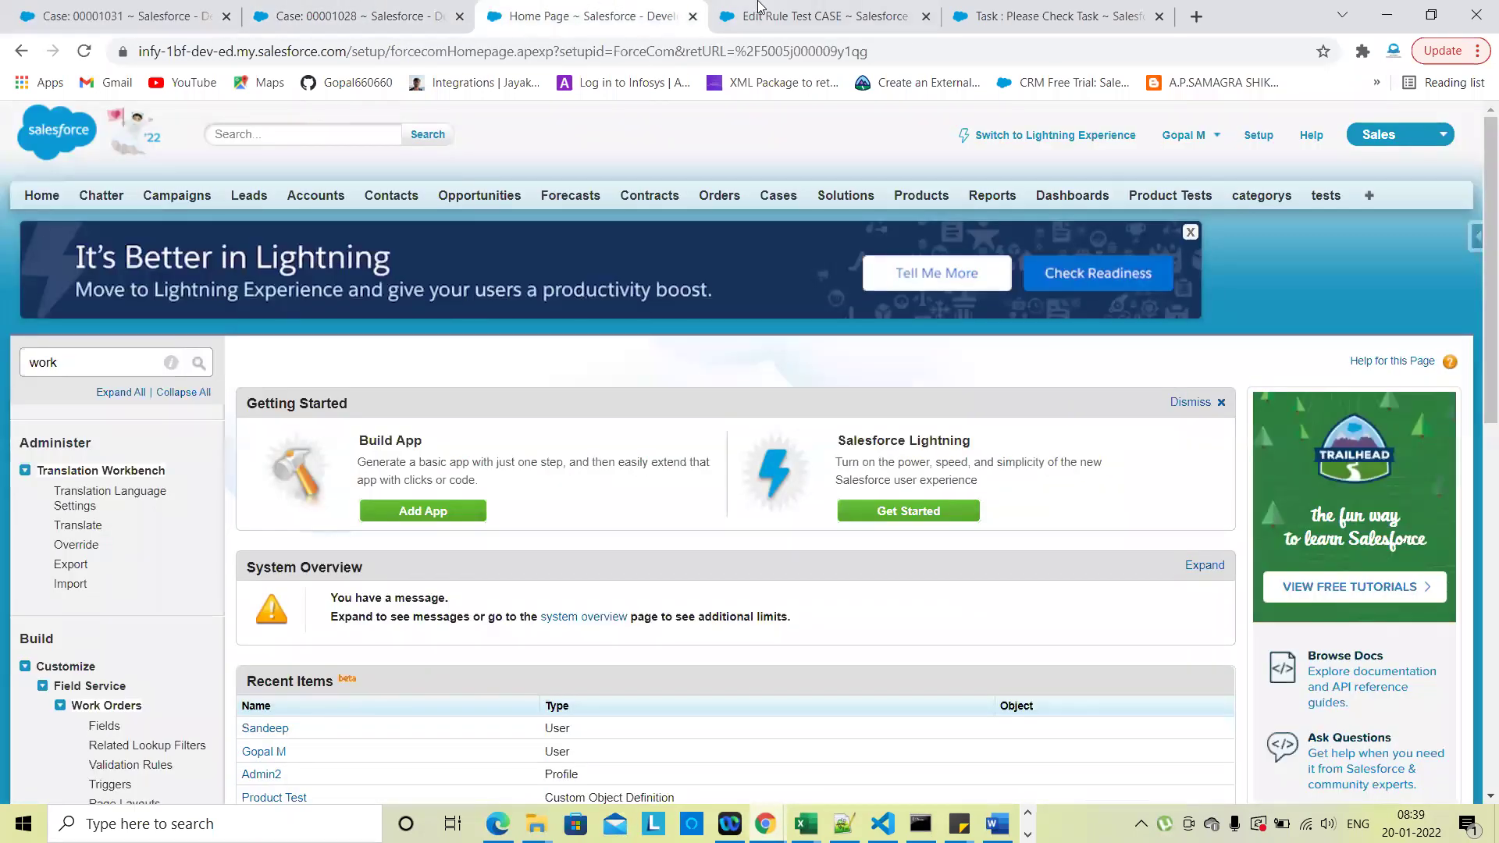
{"action": "left_click", "coordinate": [762, 10]}
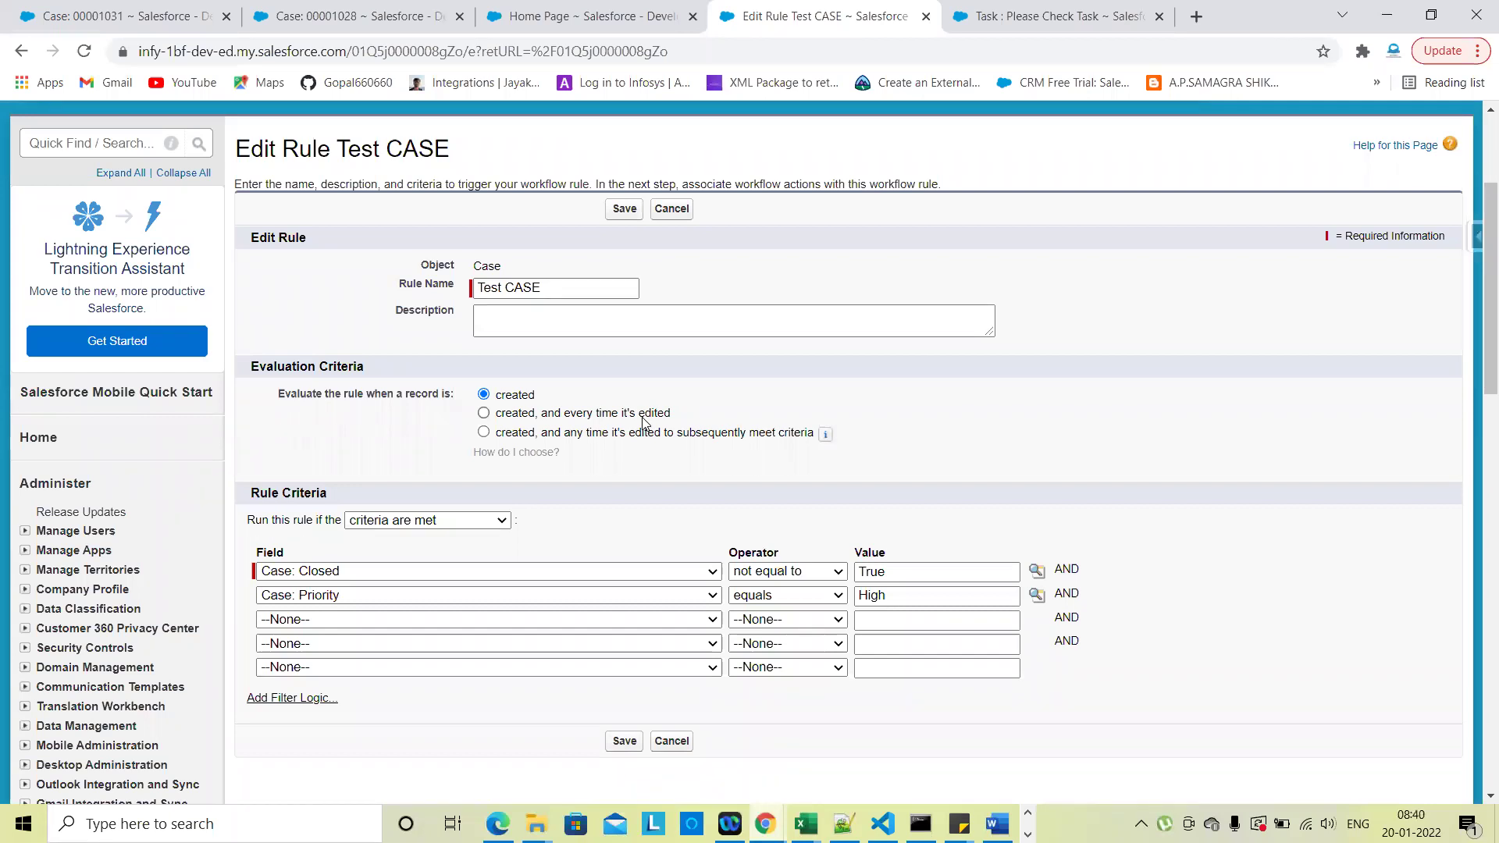
{"action": "left_click", "coordinate": [625, 208]}
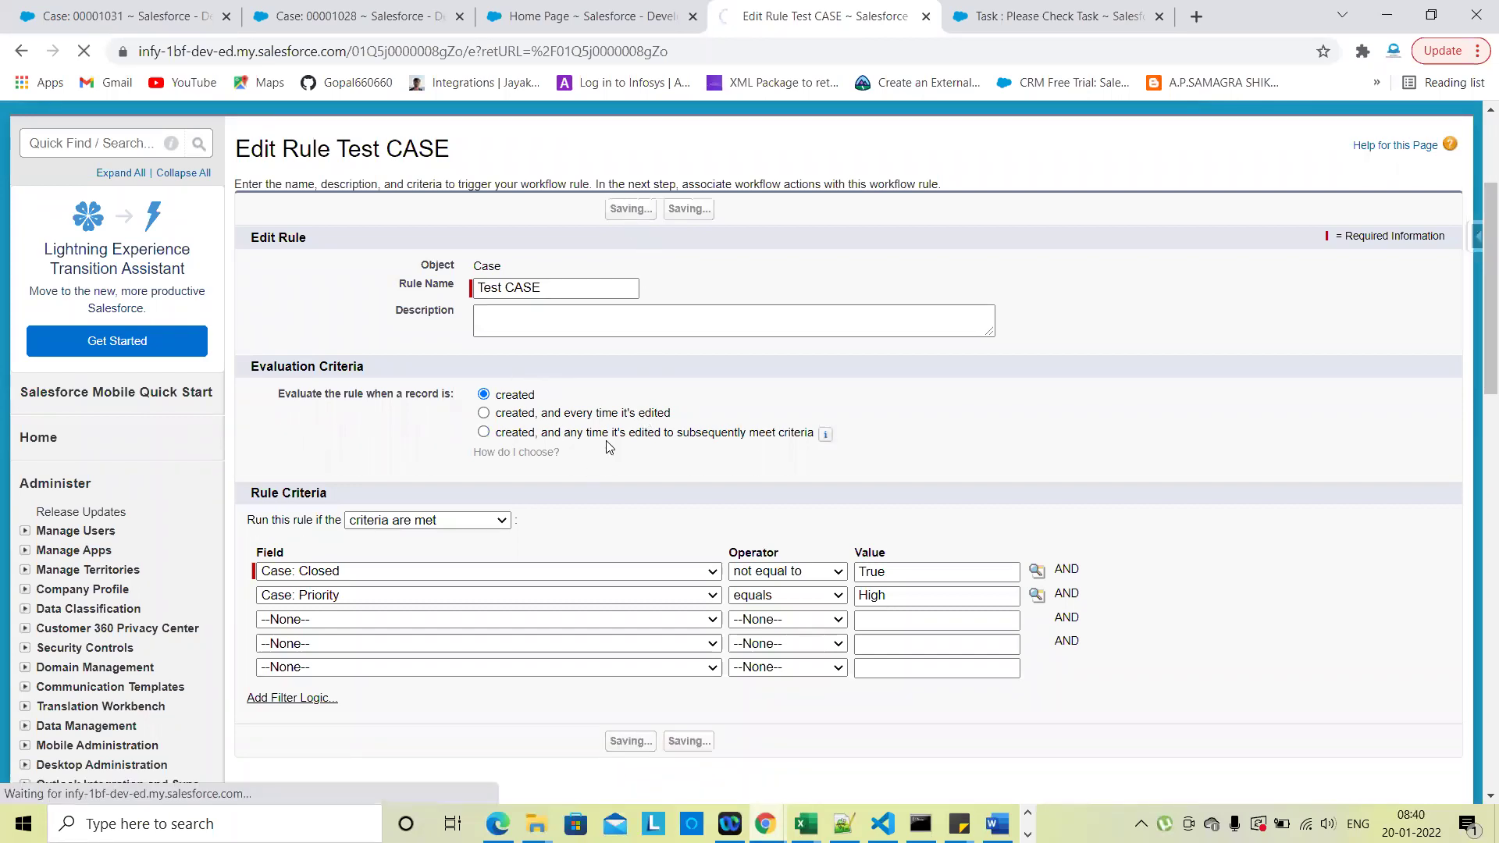
{"action": "scroll", "coordinate": [566, 447], "scroll_direction": "down", "scroll_amount": 3}
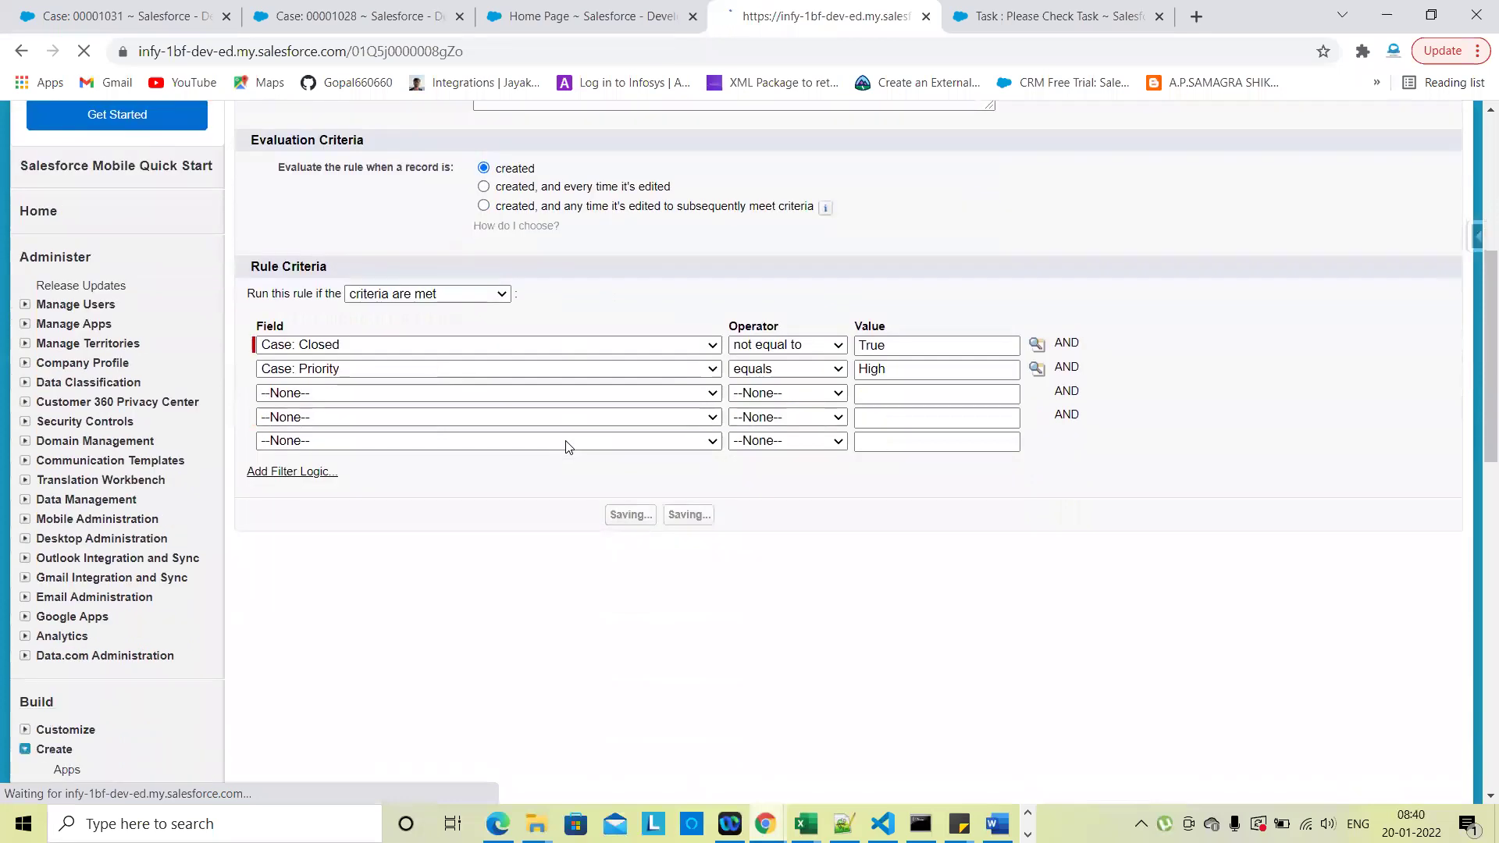
{"action": "scroll", "coordinate": [569, 445], "scroll_direction": "down", "scroll_amount": 3}
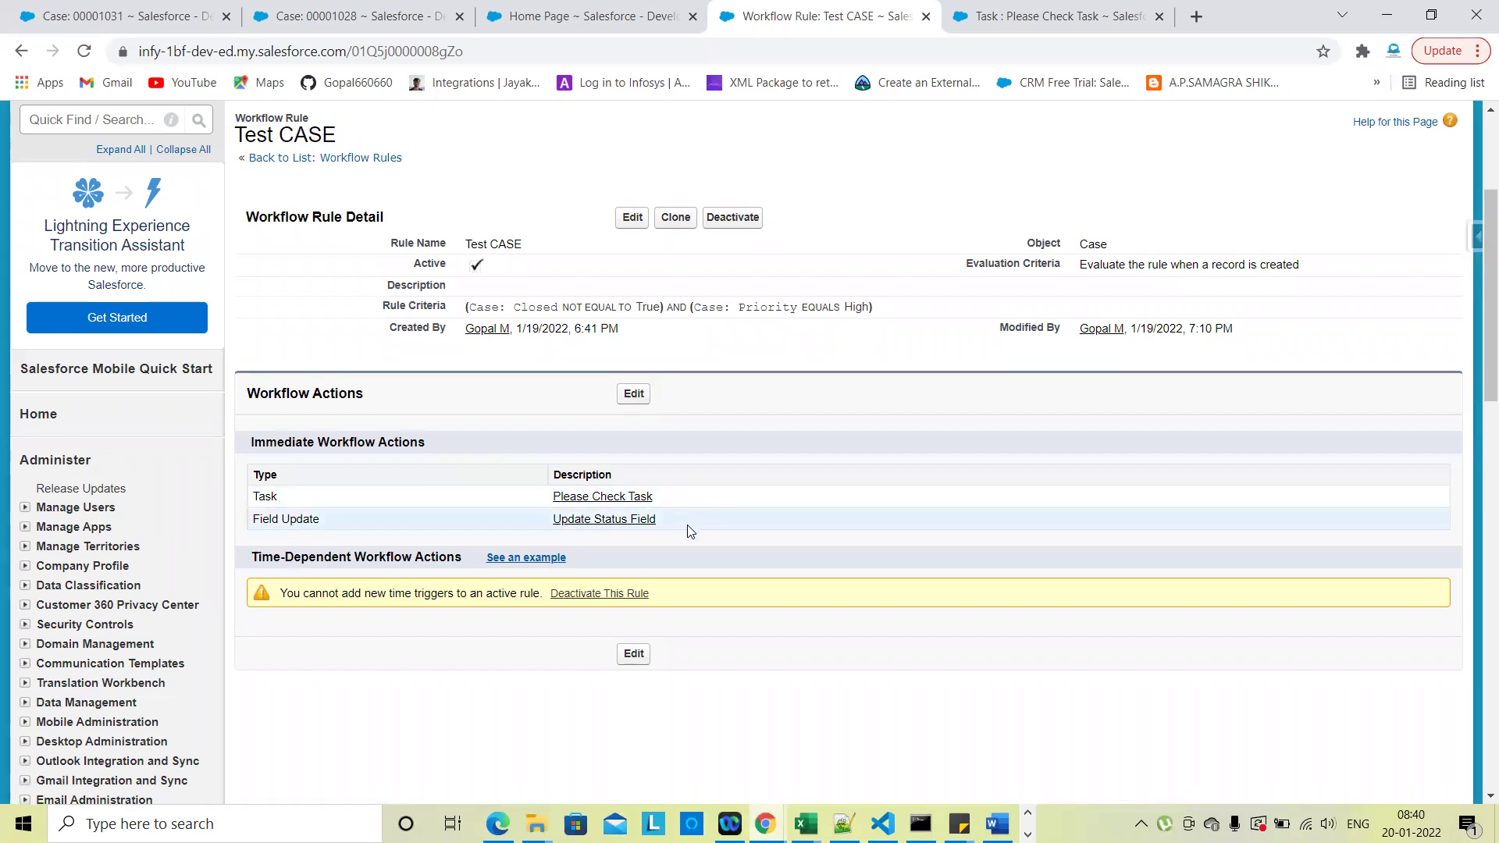
View the existing High-priority case and check it against the evaluation criteria of the Test CASE workflow rule
{"action": "left_click", "coordinate": [124, 14]}
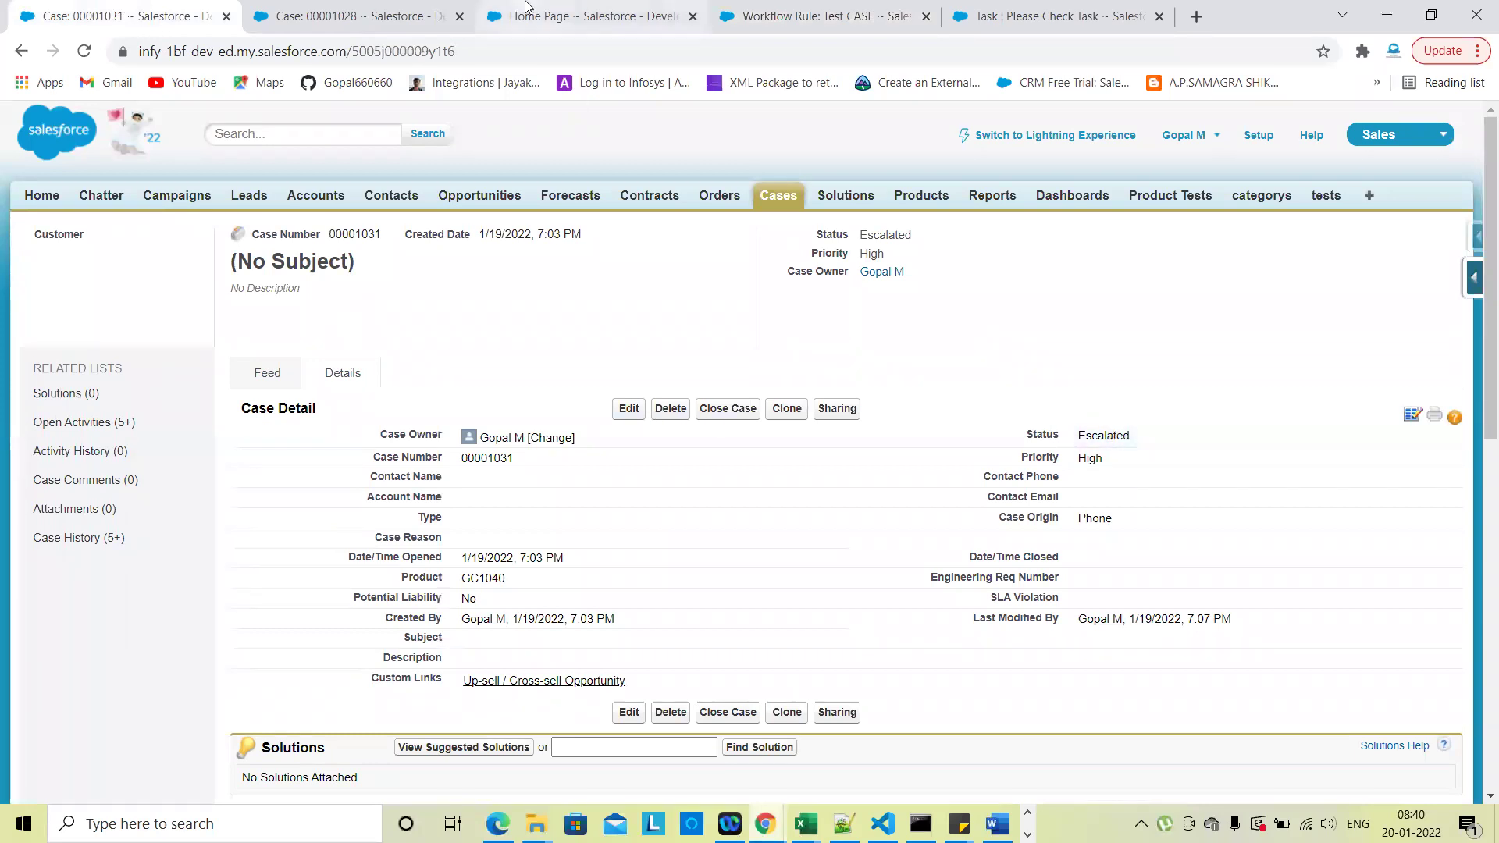
{"action": "left_click", "coordinate": [807, 9]}
{"action": "double_click", "coordinate": [1278, 265]}
Open the existing High-priority case for editing and set its Status to New
{"action": "left_click", "coordinate": [125, 15]}
{"action": "left_click", "coordinate": [629, 410]}
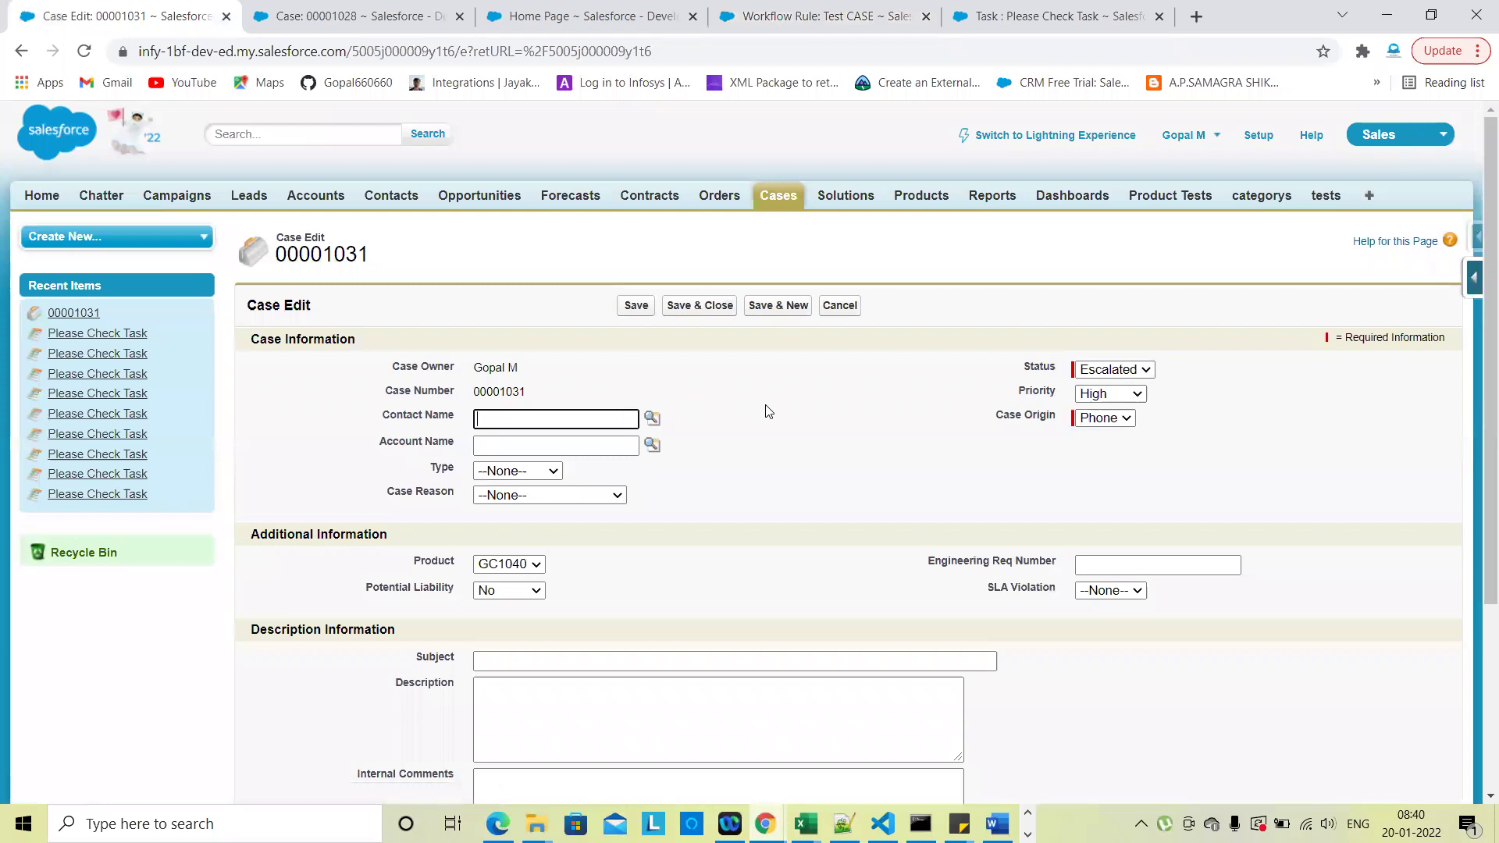
{"action": "left_click", "coordinate": [1114, 369]}
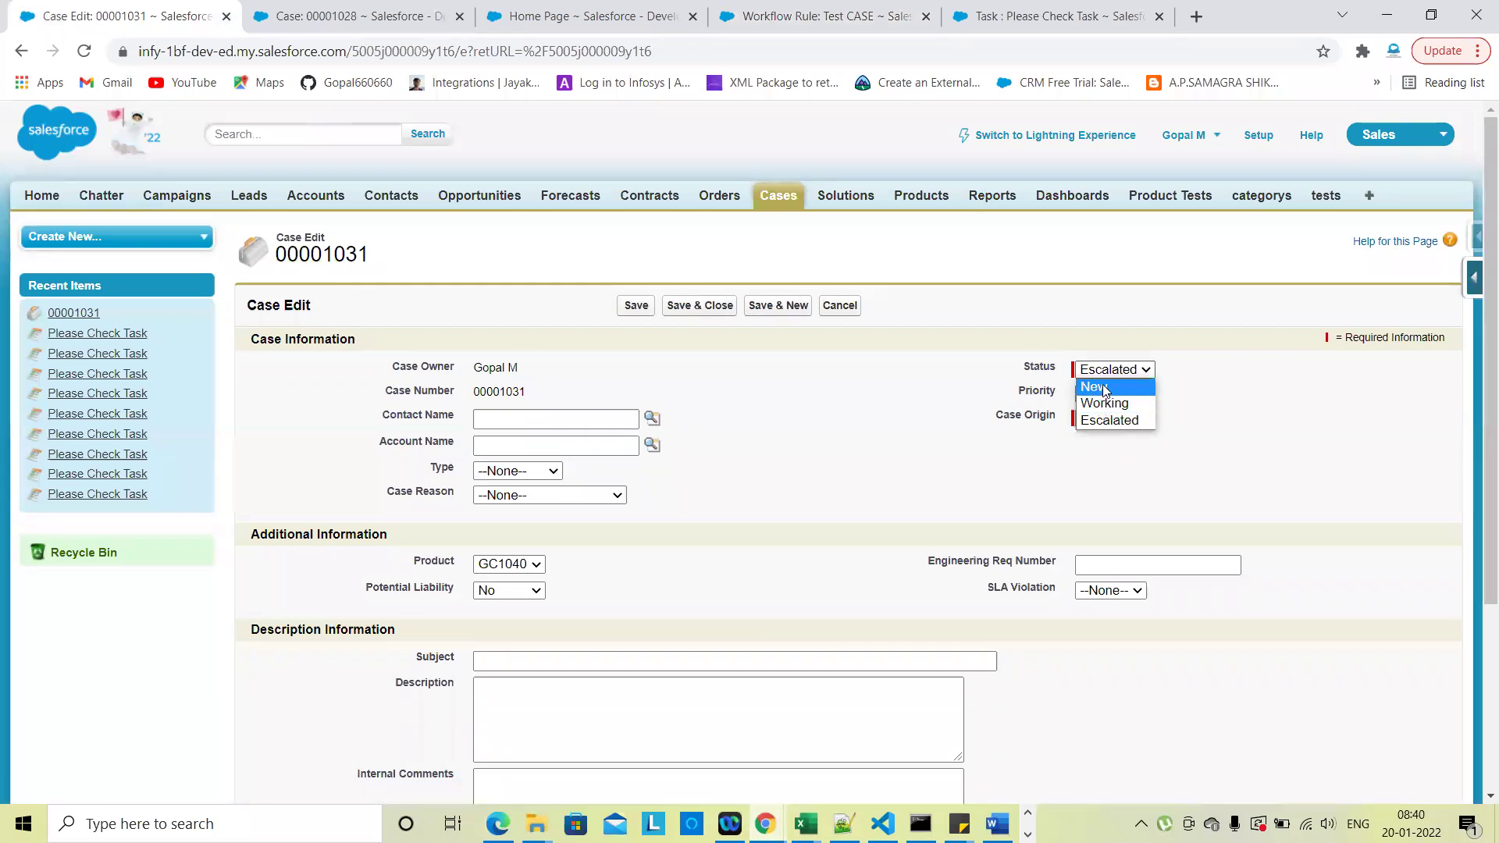
{"action": "left_click", "coordinate": [1105, 388]}
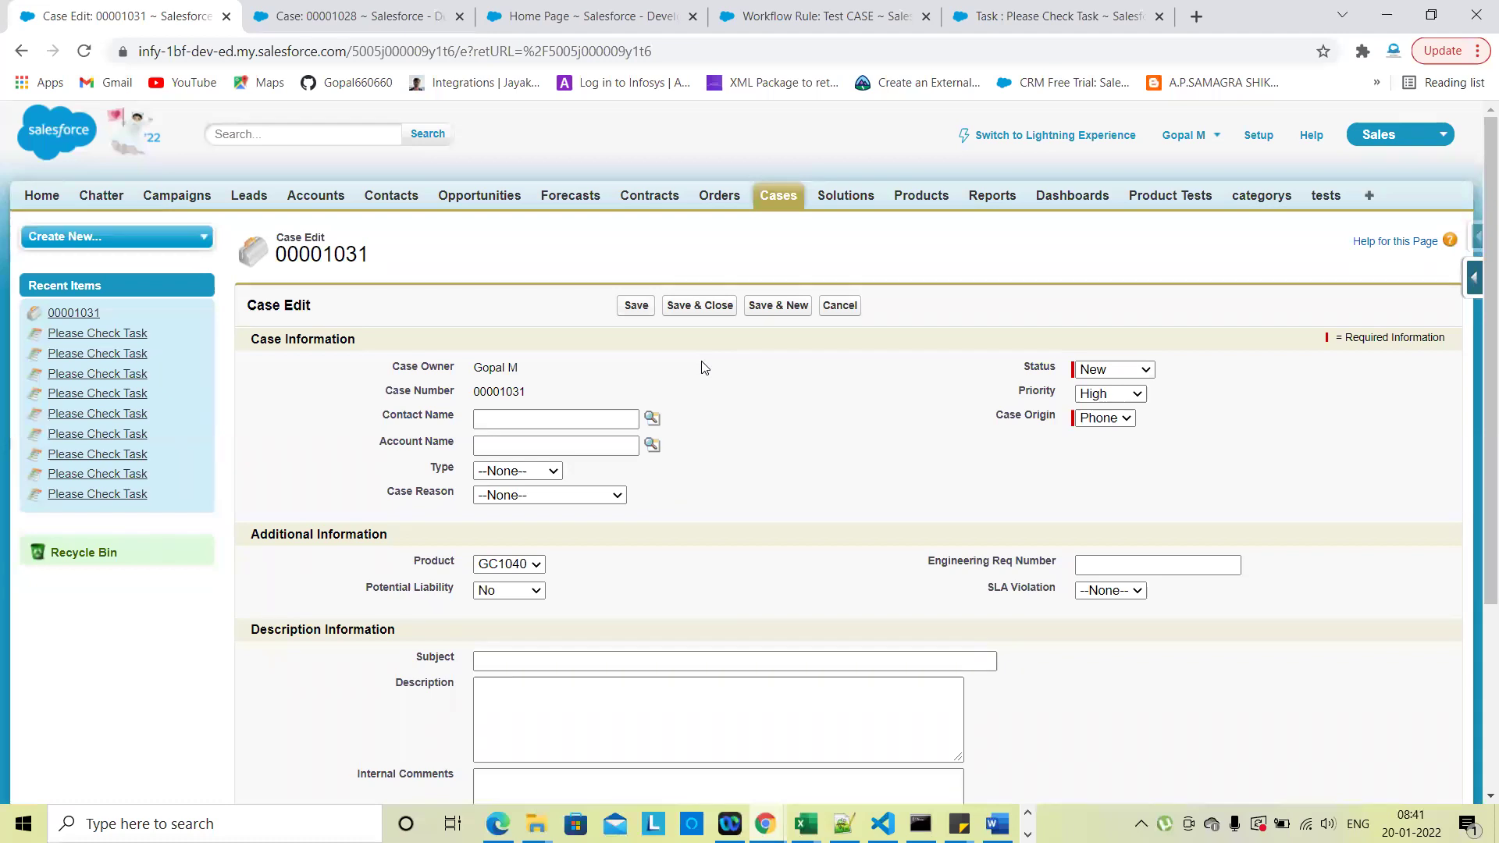
Recheck the Test CASE rule's evaluation criteria and save the edited case
{"action": "left_click", "coordinate": [827, 11]}
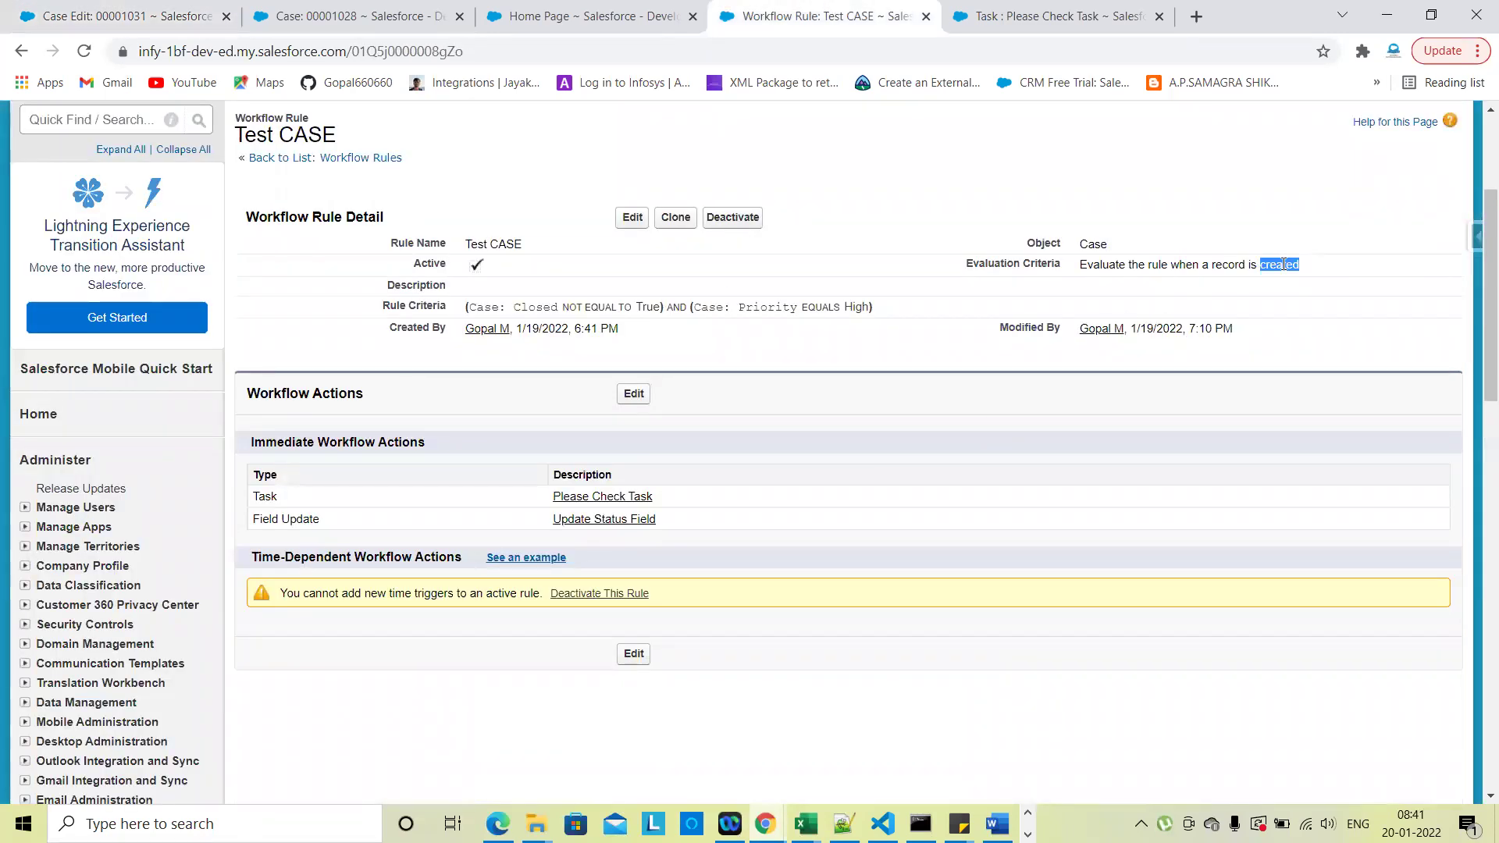
{"action": "left_click", "coordinate": [172, 6]}
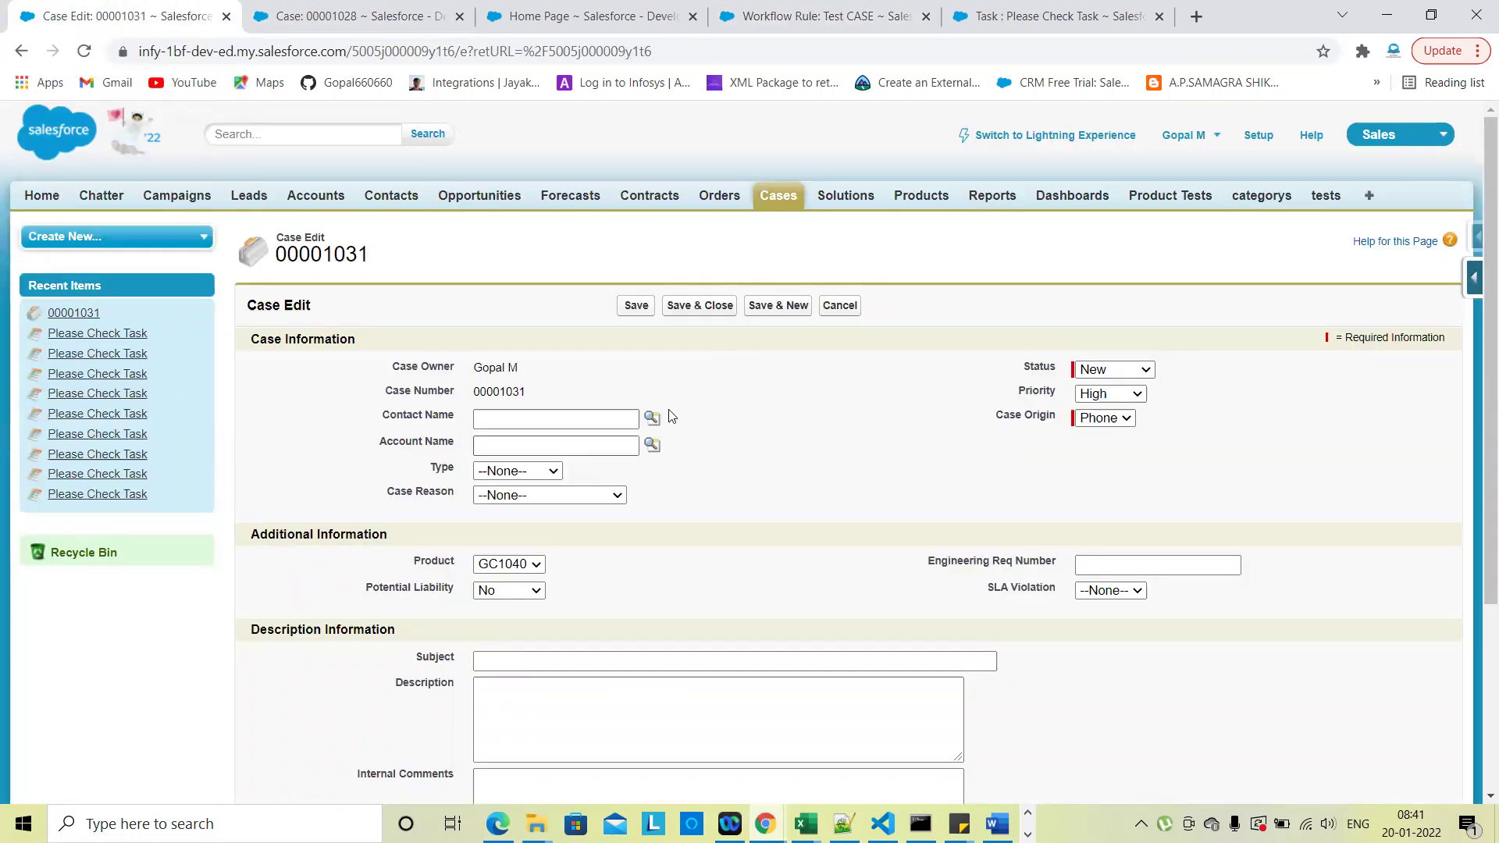
{"action": "left_click", "coordinate": [643, 307]}
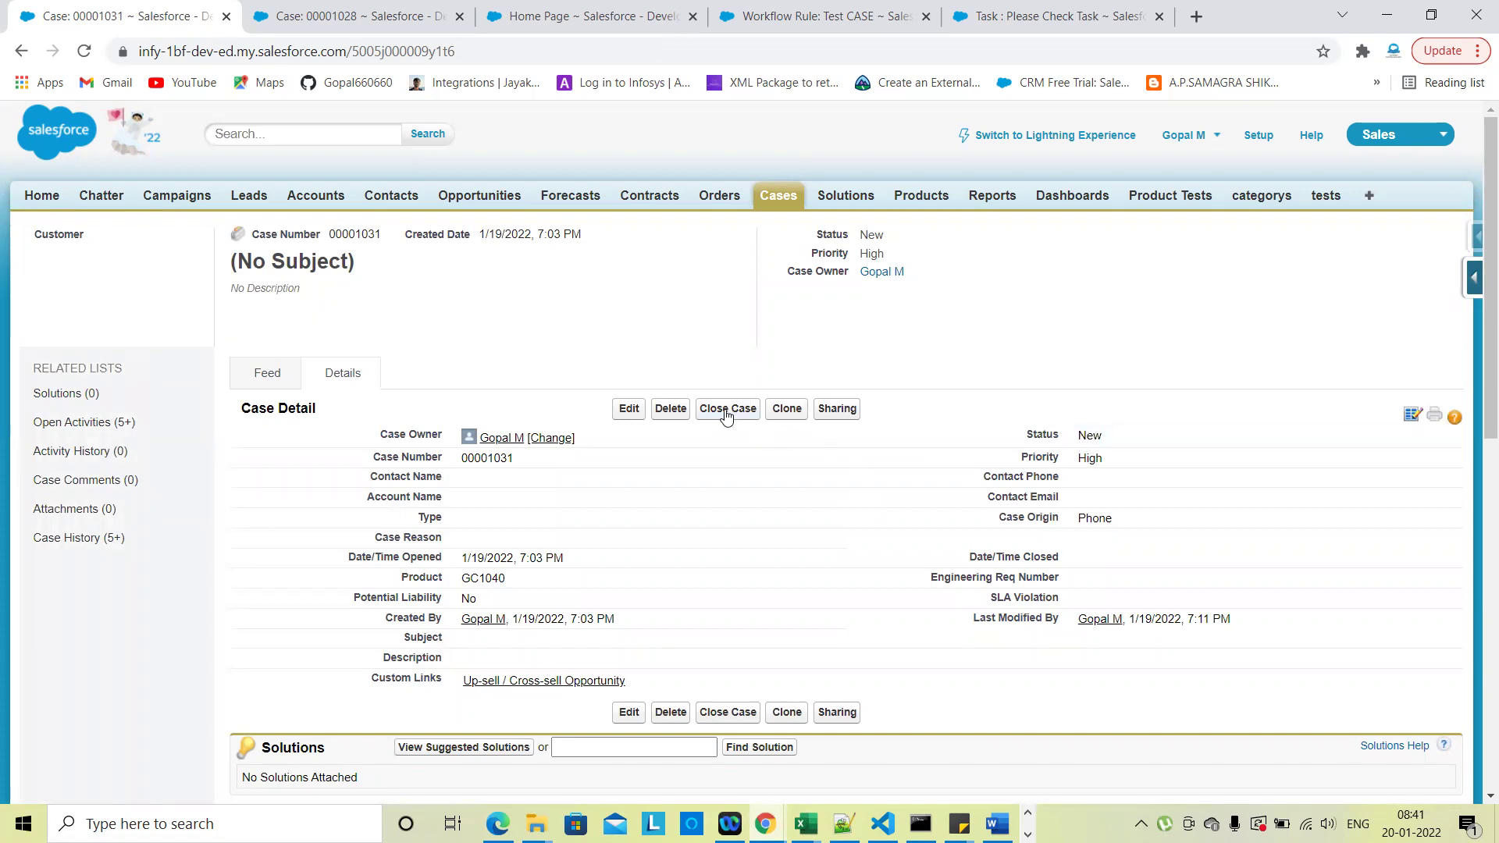
Clone the High-priority case and save the copy as a new case with Status New and Priority High
{"action": "left_click", "coordinate": [783, 411]}
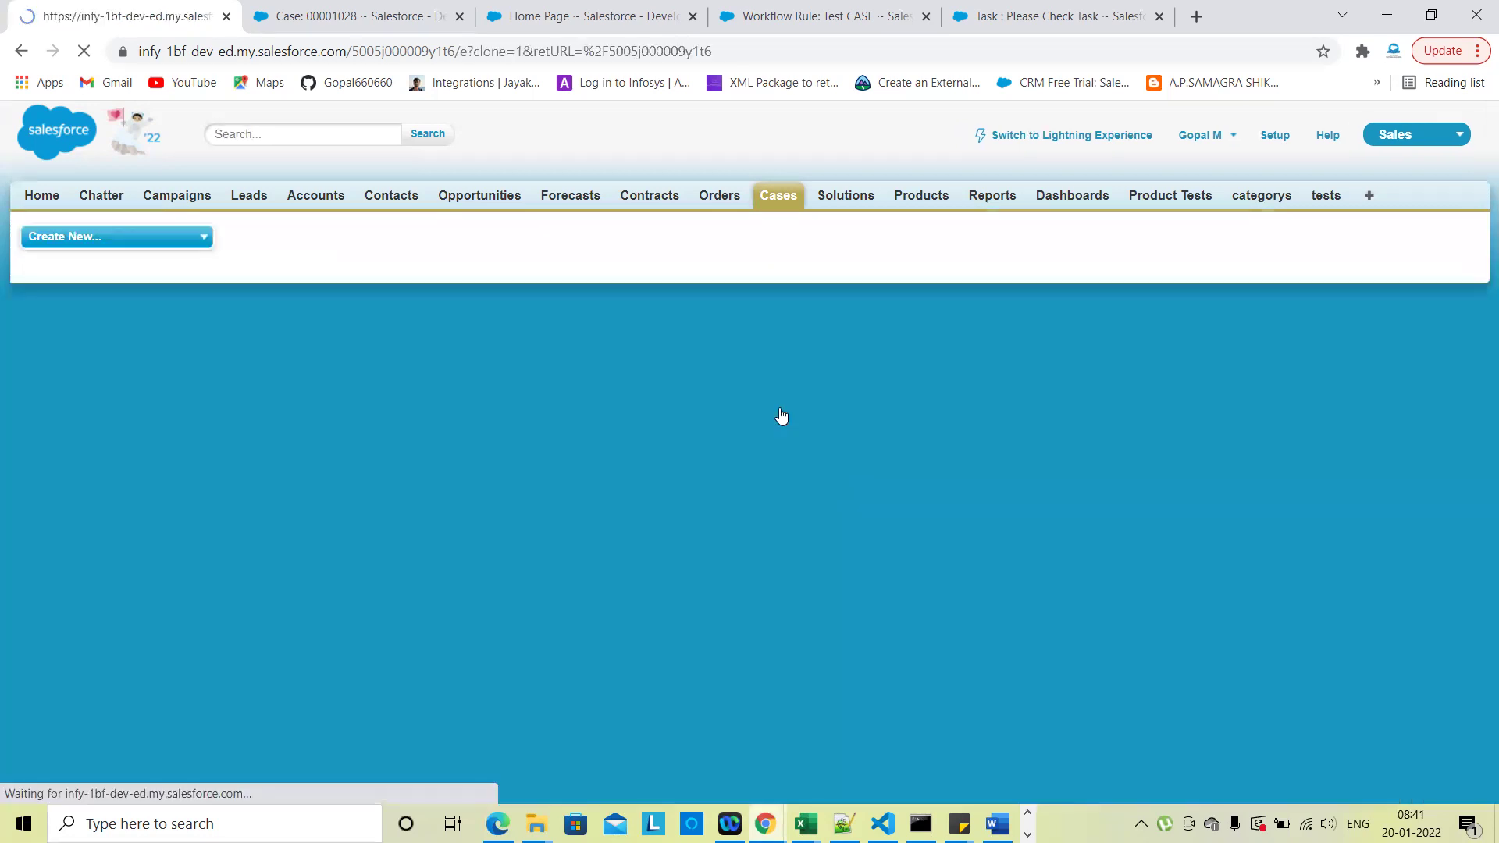
{"action": "scroll", "coordinate": [823, 488], "scroll_direction": "down", "scroll_amount": 2}
{"action": "scroll", "coordinate": [823, 488], "scroll_direction": "up", "scroll_amount": 2}
{"action": "left_click", "coordinate": [636, 306]}
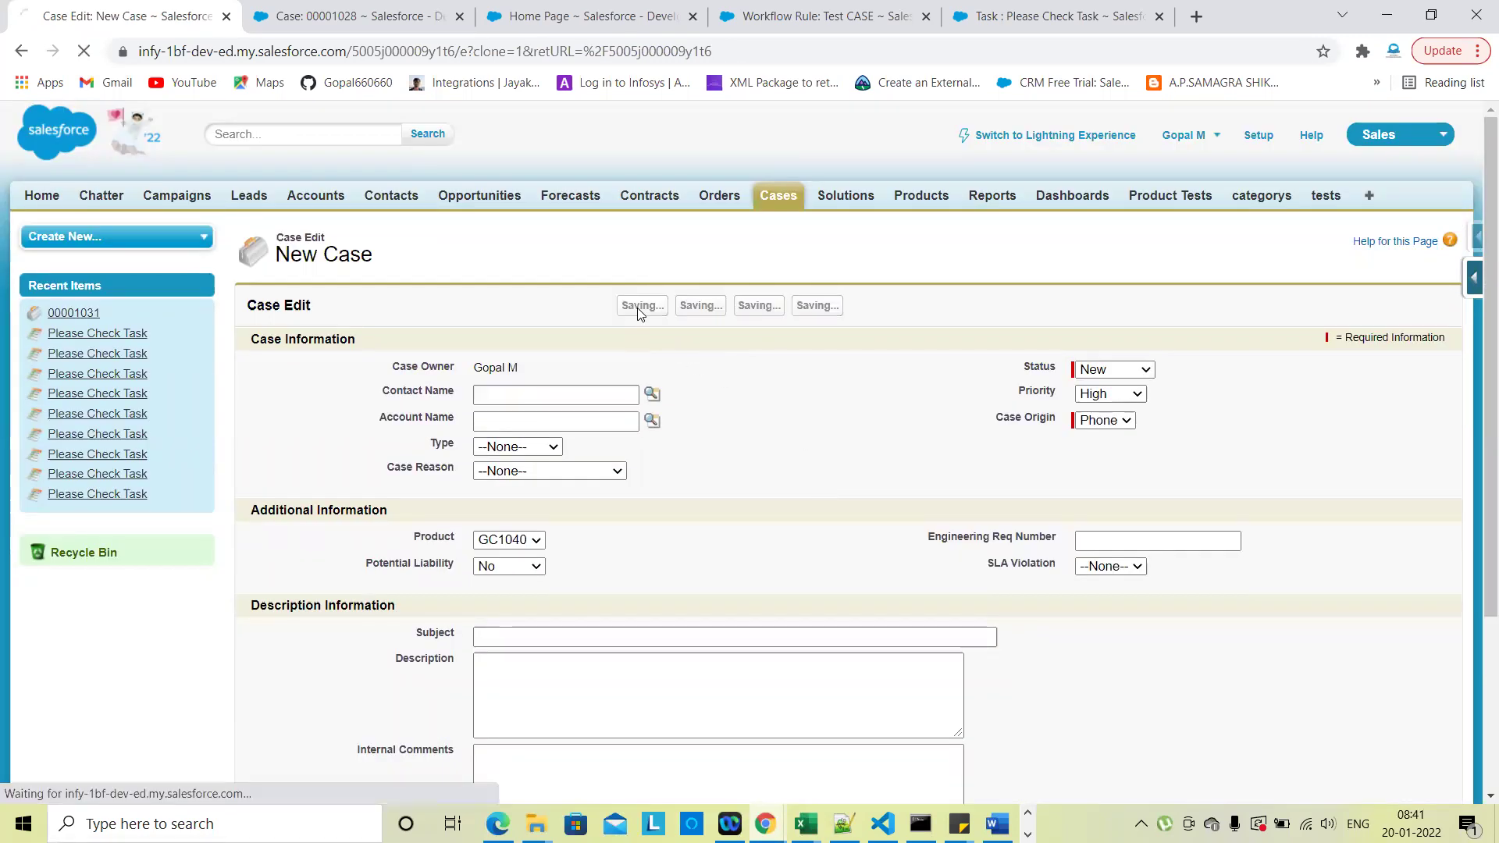